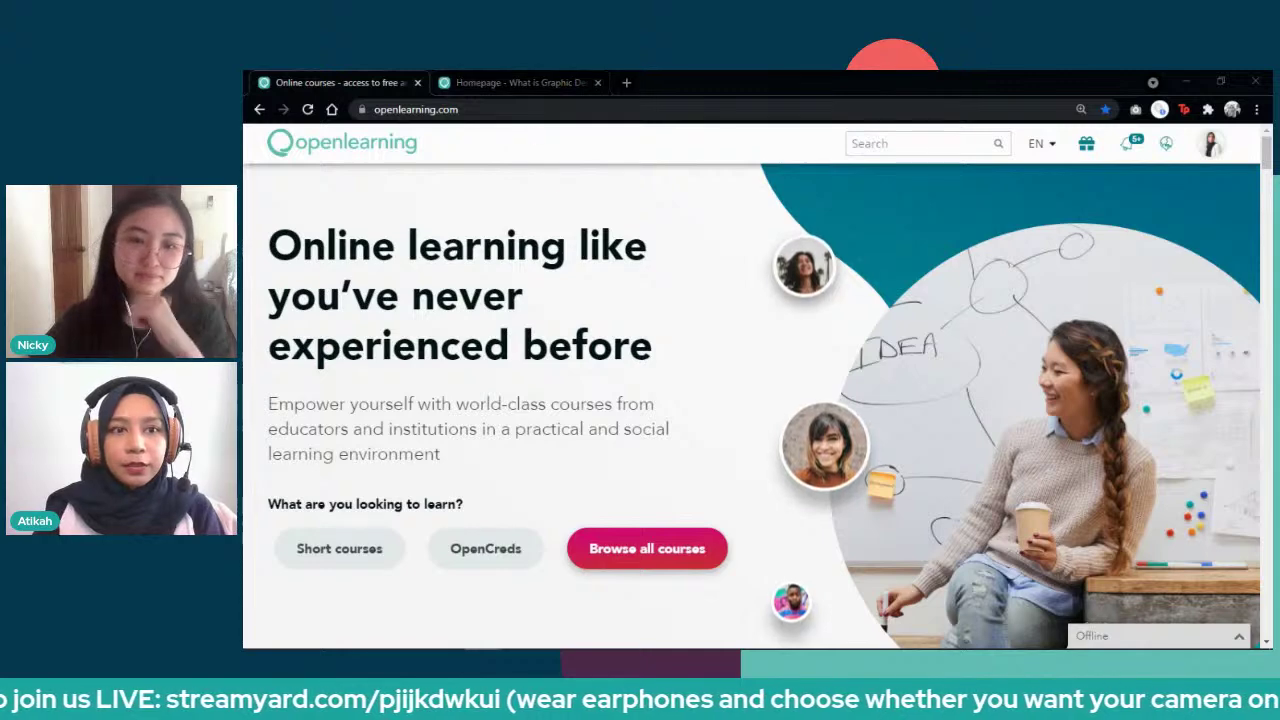
# Step: Open the What is Graphic Design course homepage for editing and delete its OpenLearning Tip widget
pyautogui.click(528, 85)
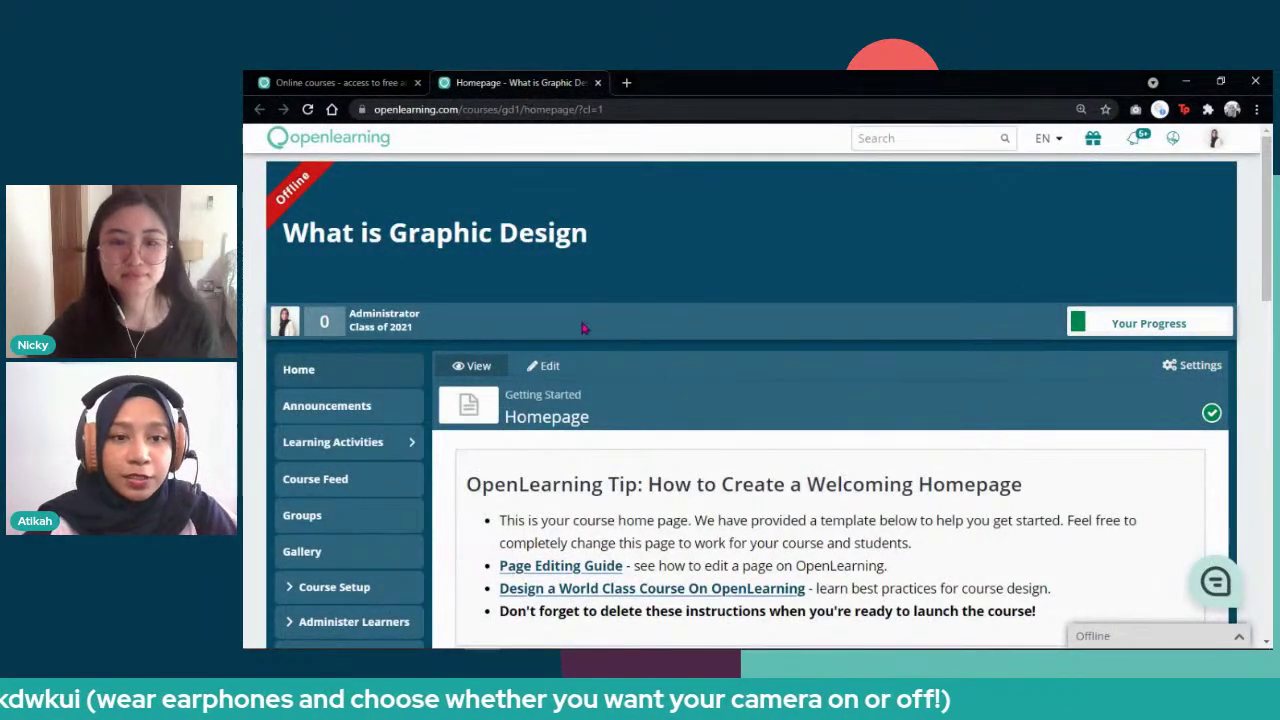
pyautogui.scroll(-3, 584, 327)
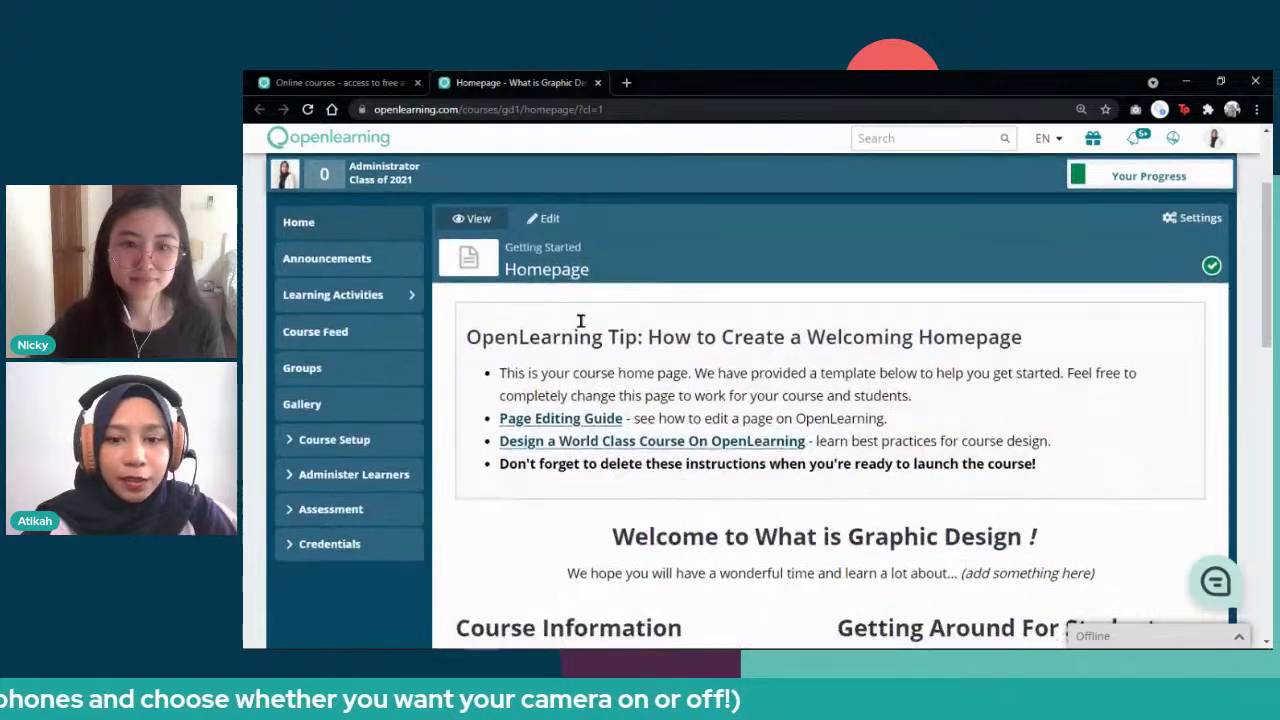
pyautogui.scroll(-1, 580, 320)
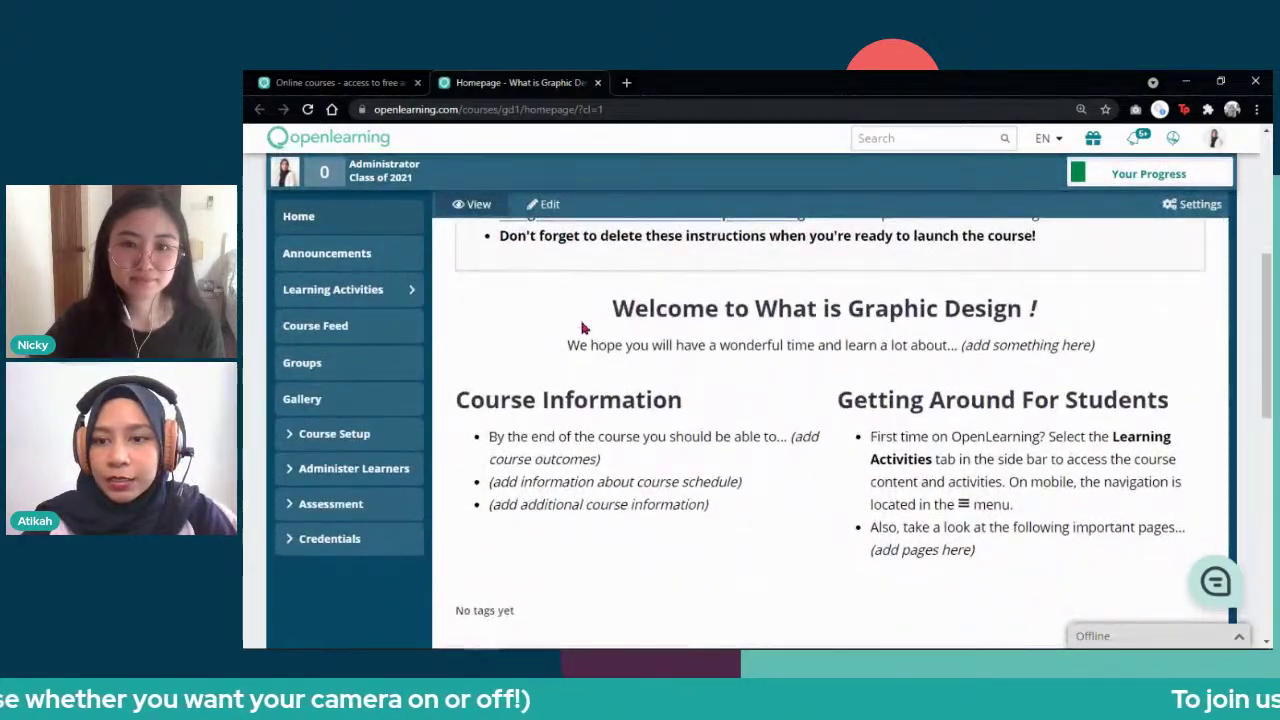
pyautogui.scroll(-2, 584, 327)
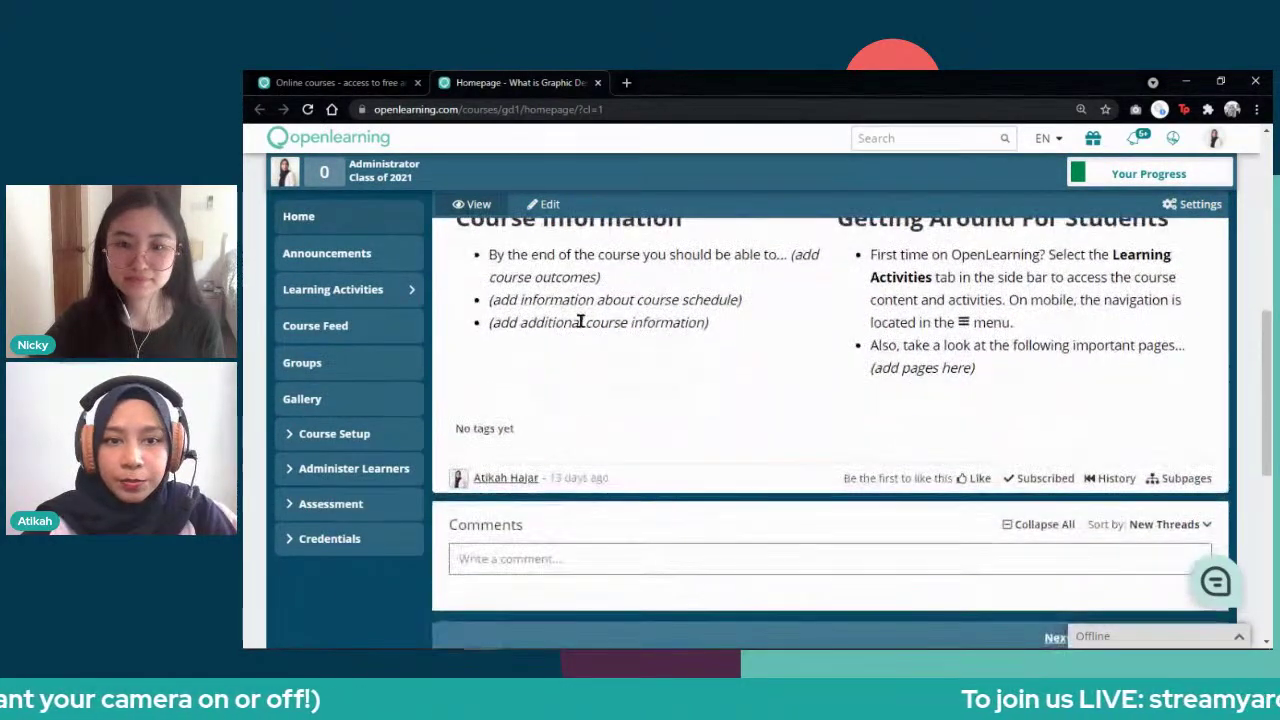
pyautogui.scroll(3, 584, 327)
pyautogui.scroll(3, 584, 327)
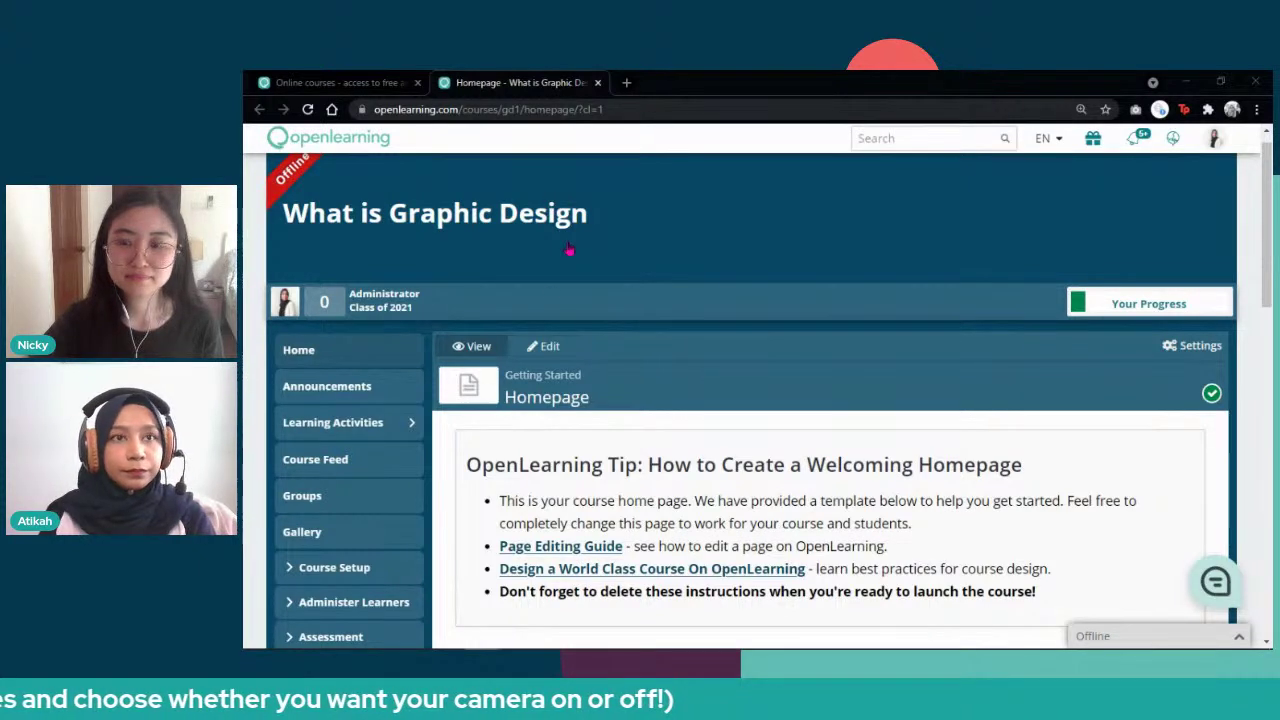
pyautogui.click(546, 350)
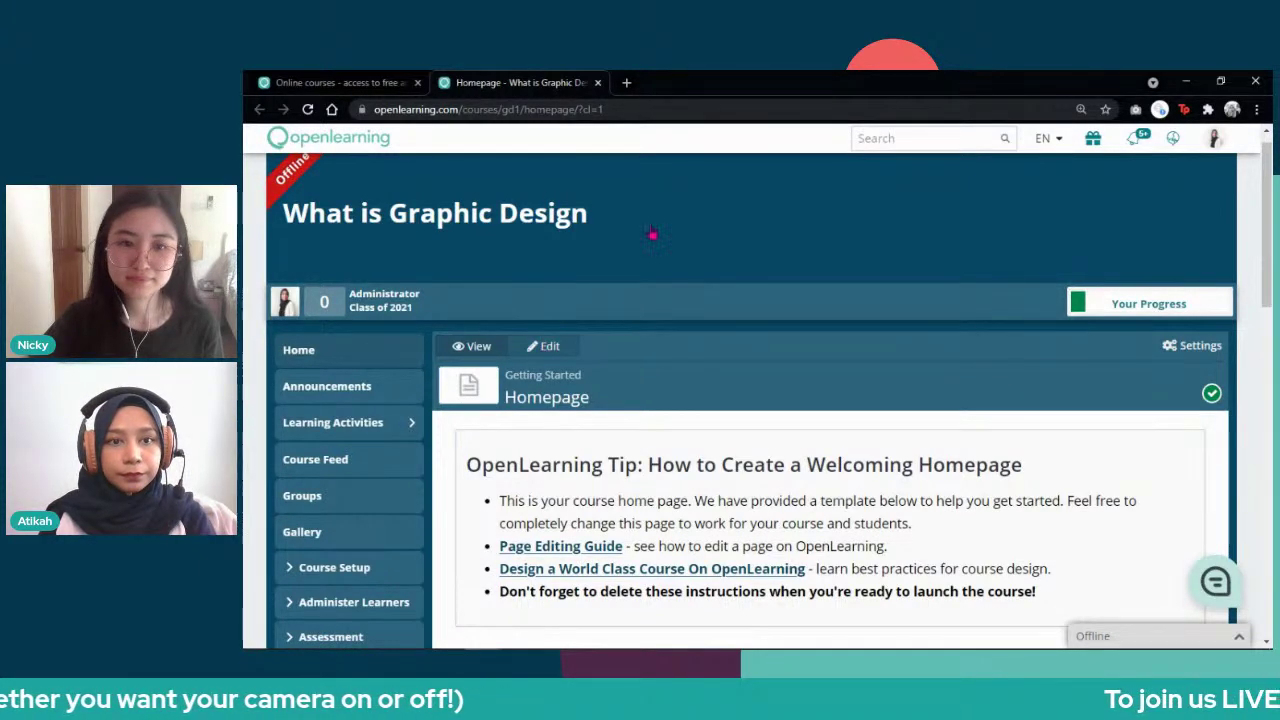
pyautogui.scroll(-3, 651, 362)
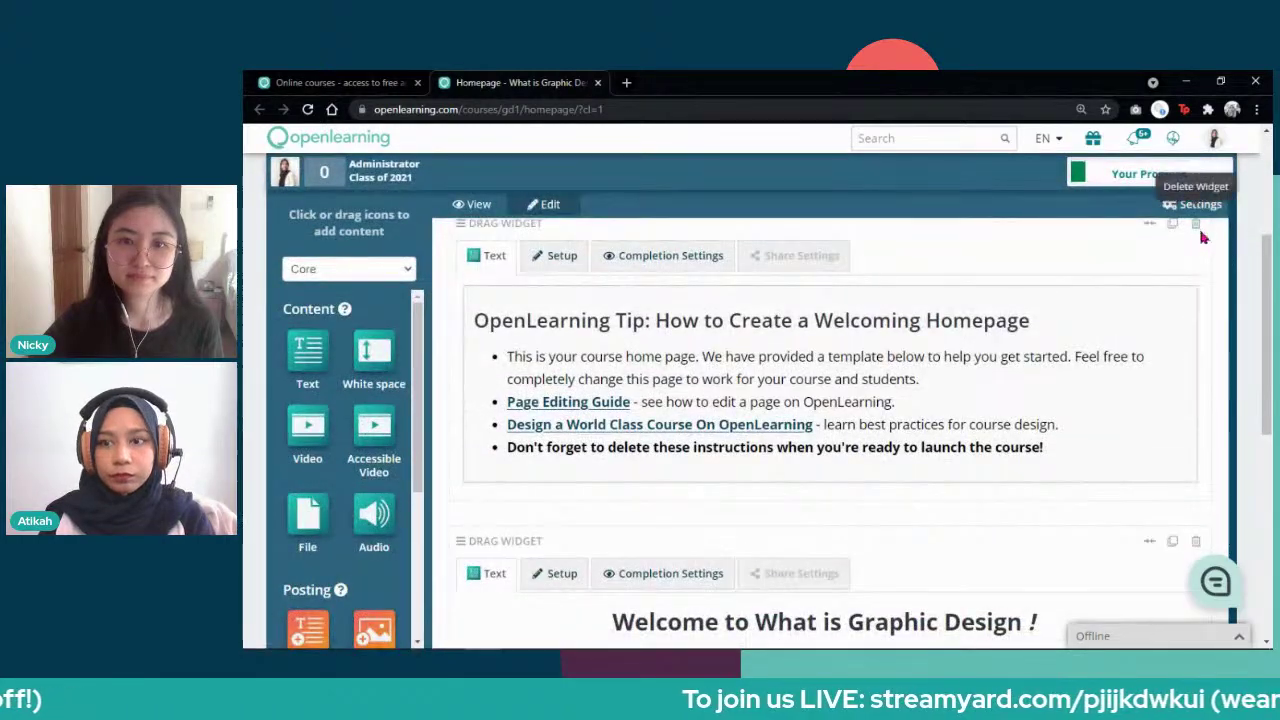
pyautogui.click(1196, 224)
pyautogui.click(858, 276)
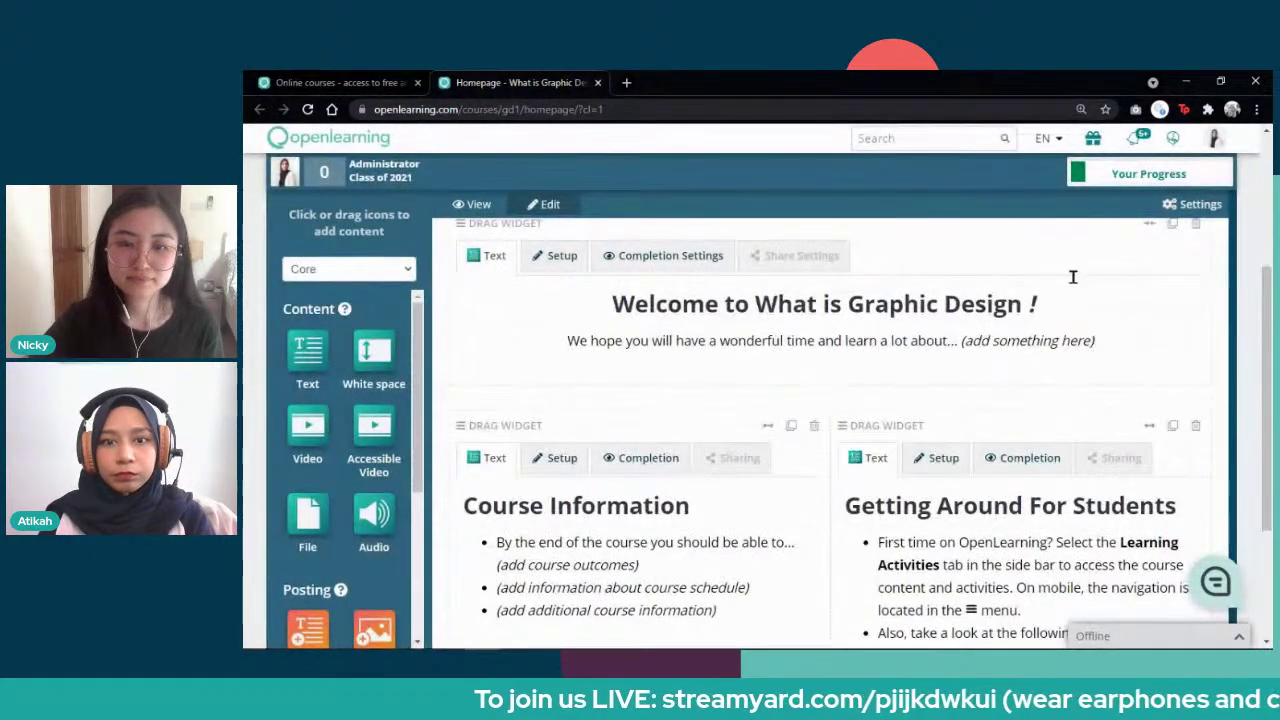
# Step: Delete the Course Information and Getting Around For Students widgets from the homepage
pyautogui.click(813, 425)
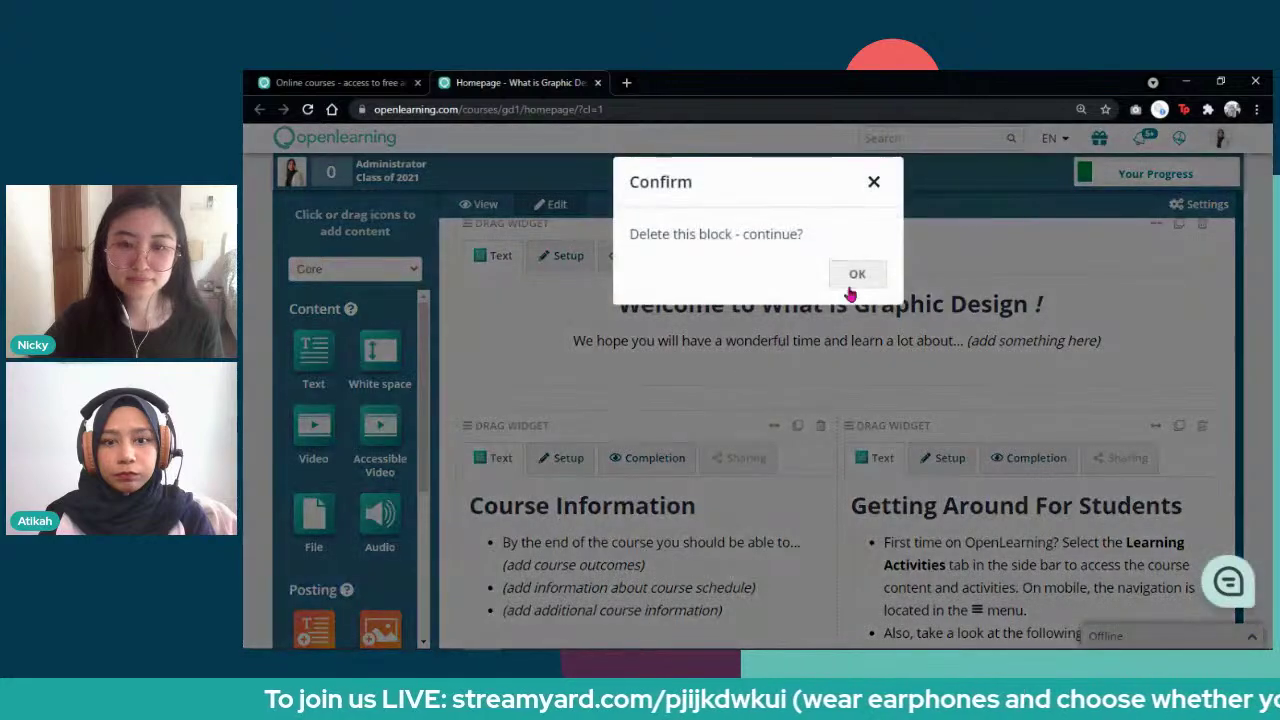
pyautogui.click(857, 276)
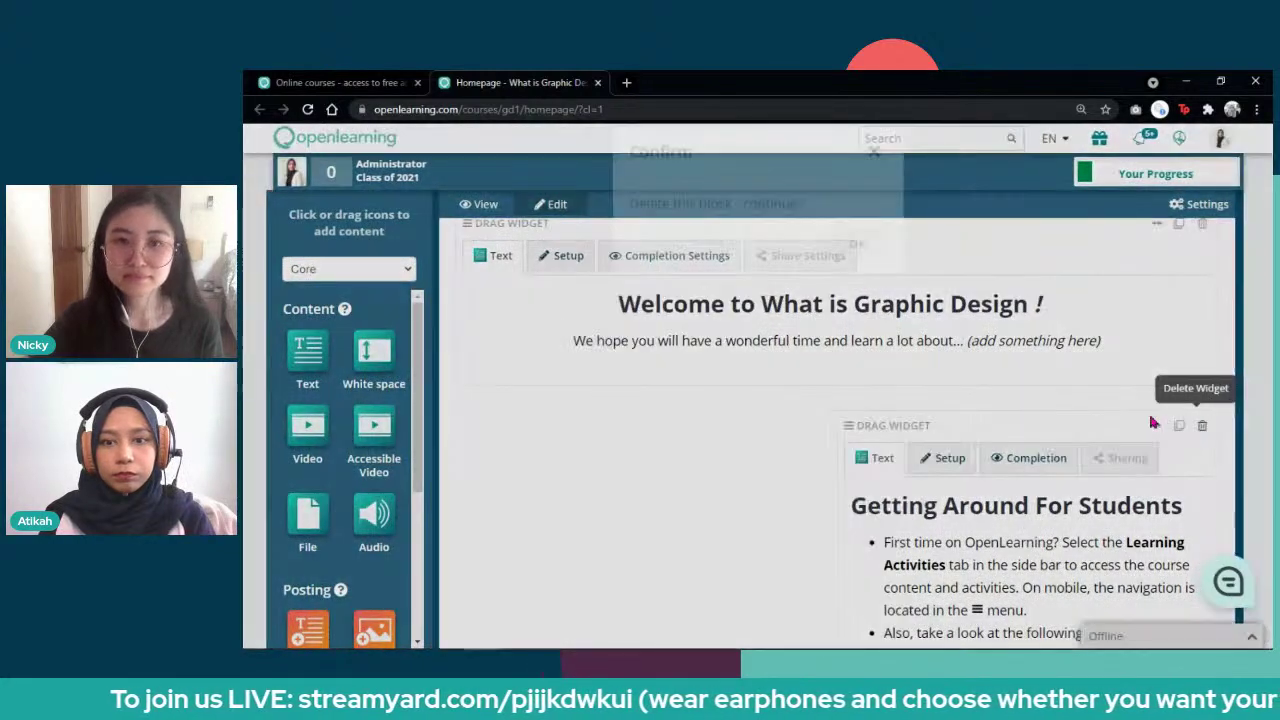
pyautogui.click(1202, 425)
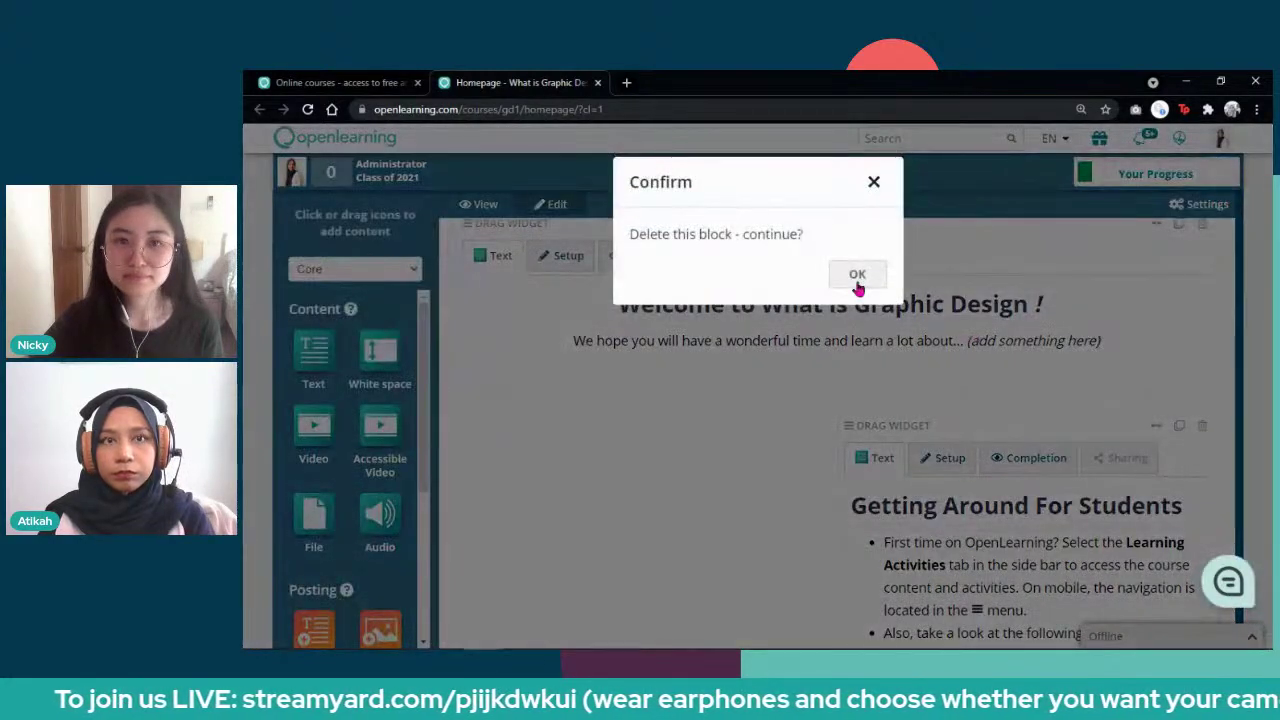
pyautogui.click(860, 276)
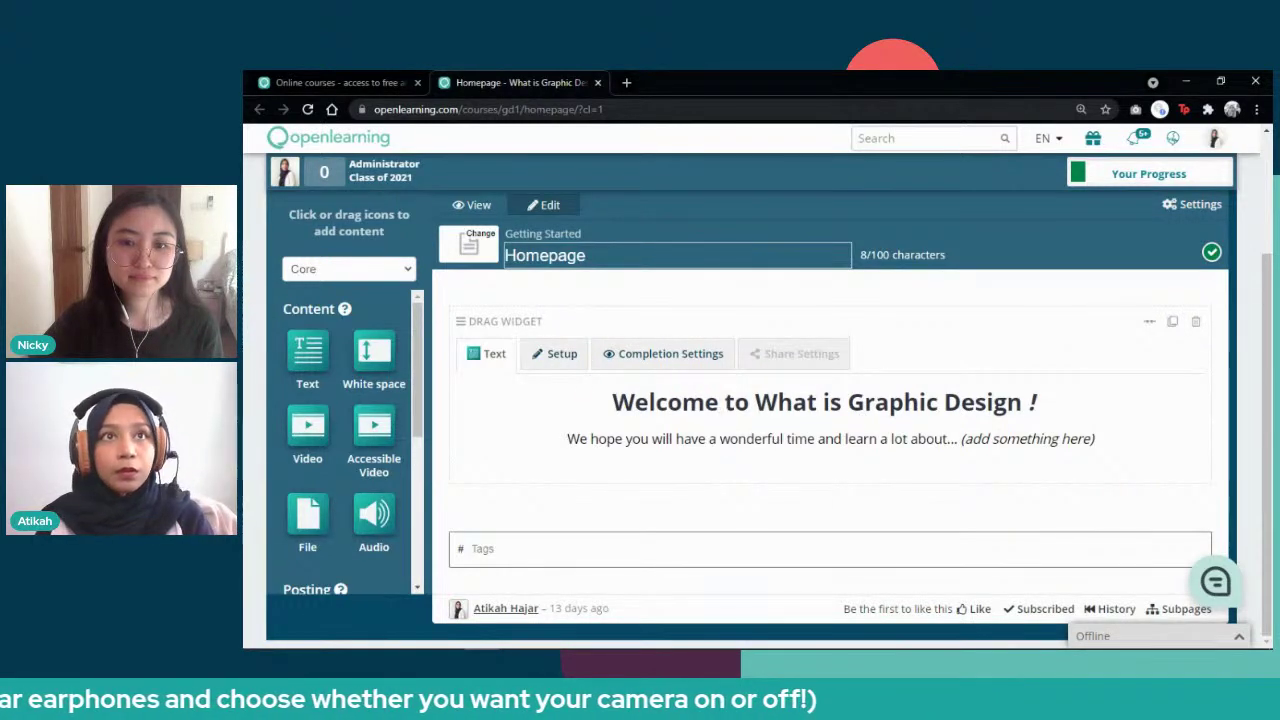
# Step: Edit the welcome text widget and remove the ellipsis and the "(add something here)" placeholder after "learn a lot about"
pyautogui.click(561, 353)
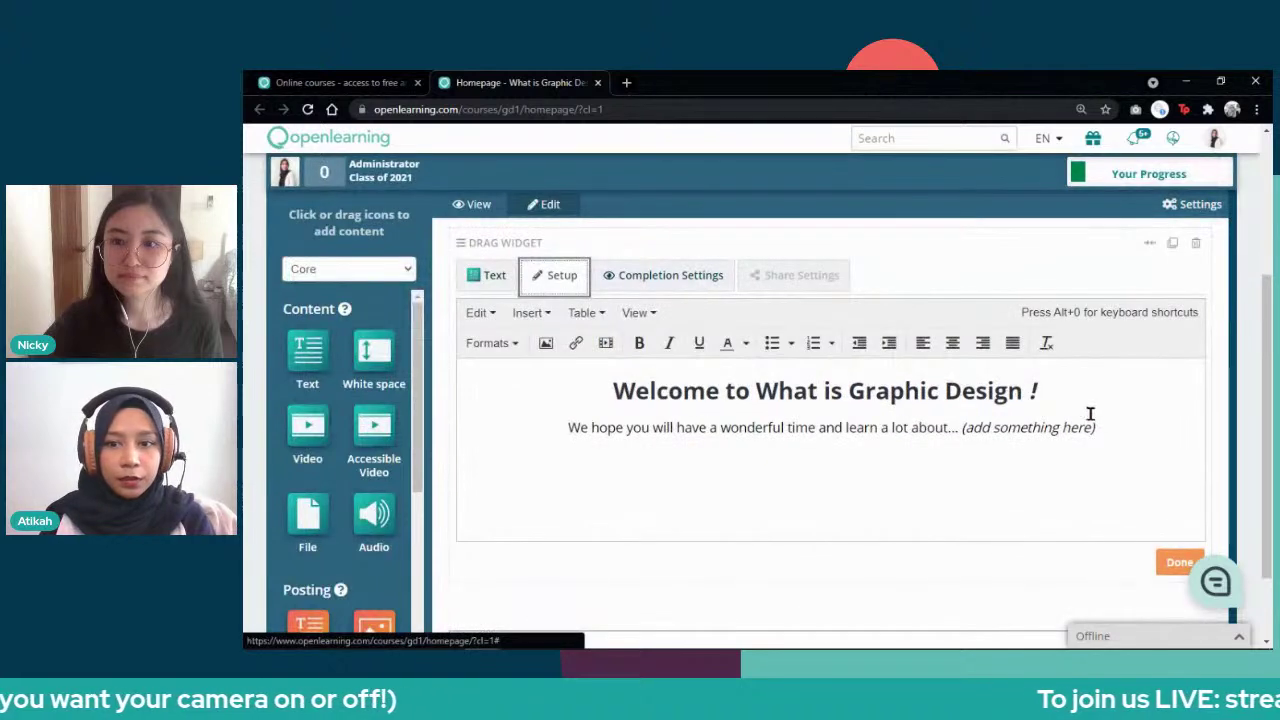
pyautogui.click(1106, 427)
pyautogui.moveTo(1106, 427); pyautogui.dragTo(960, 427)
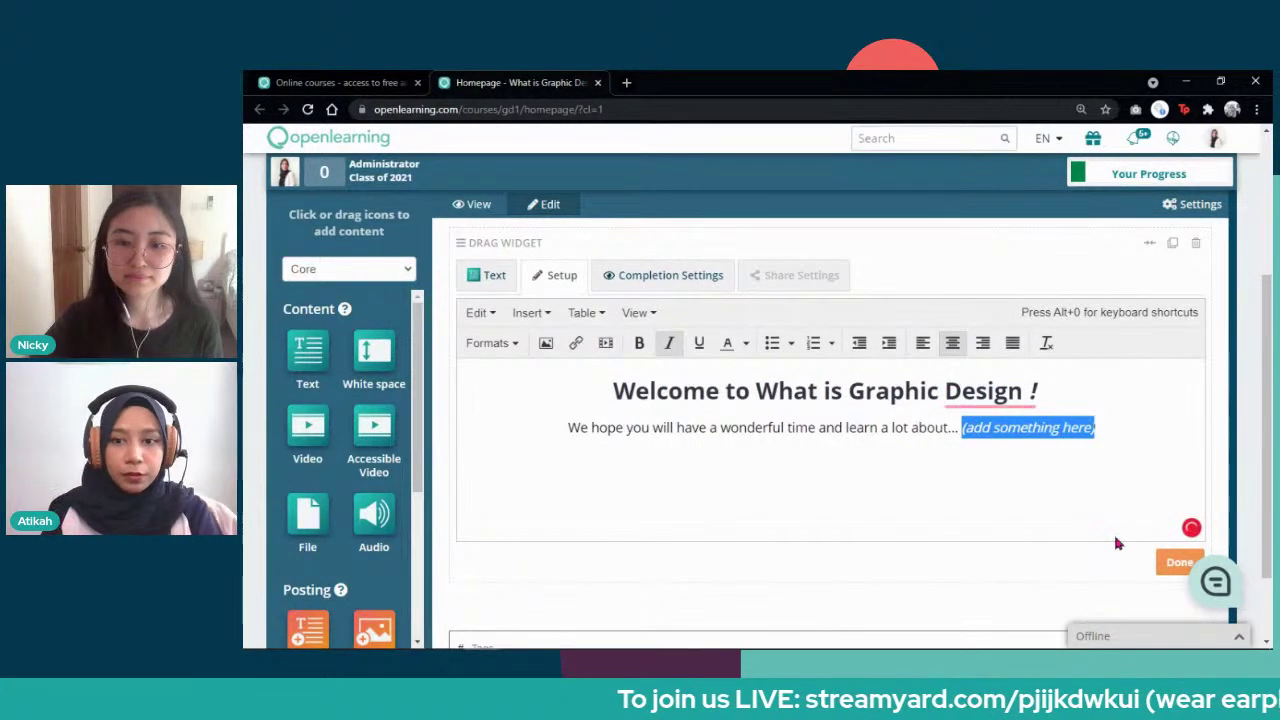
pyautogui.press('BackSpace')
pyautogui.press('BackSpace')
pyautogui.press('BackSpace')
pyautogui.press('BackSpace')
pyautogui.press('BackSpace')
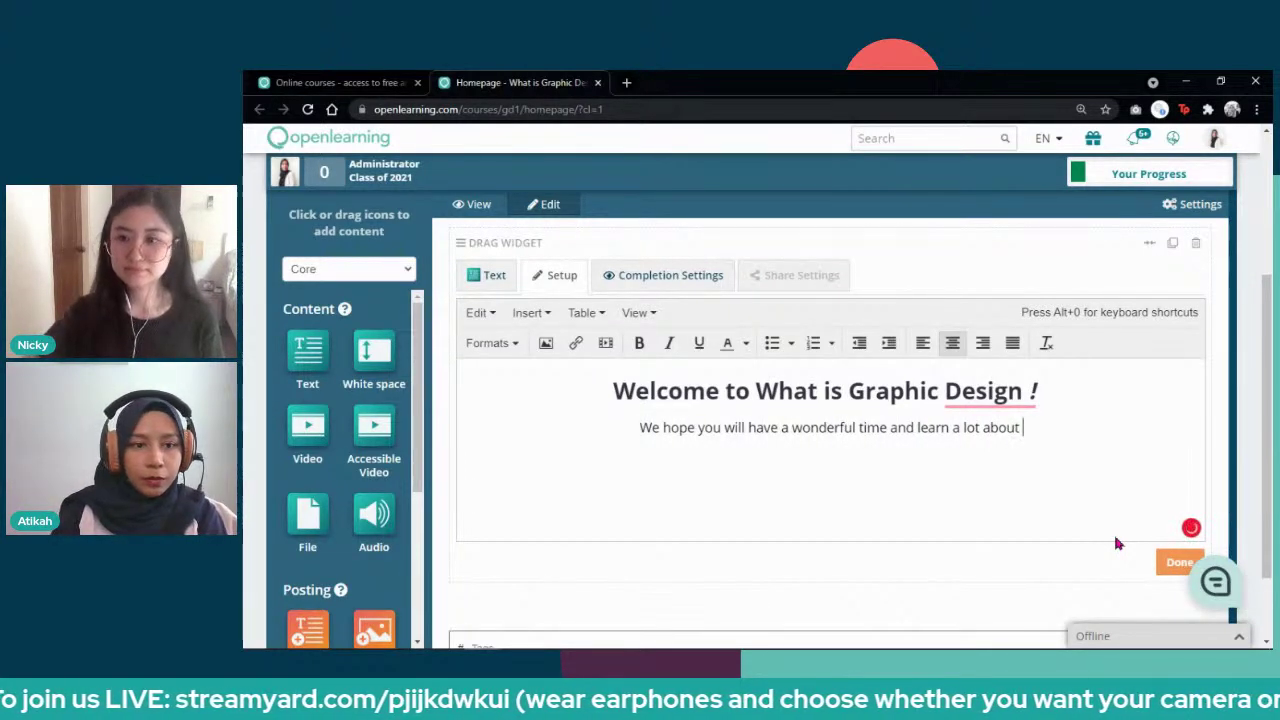
# Step: Replace "and learn a lot about" in the welcome sentence with "exploring the elements and principles of Graphic Design here."
pyautogui.scroll(-1, 340, 450)
pyautogui.scroll(2, 330, 470)
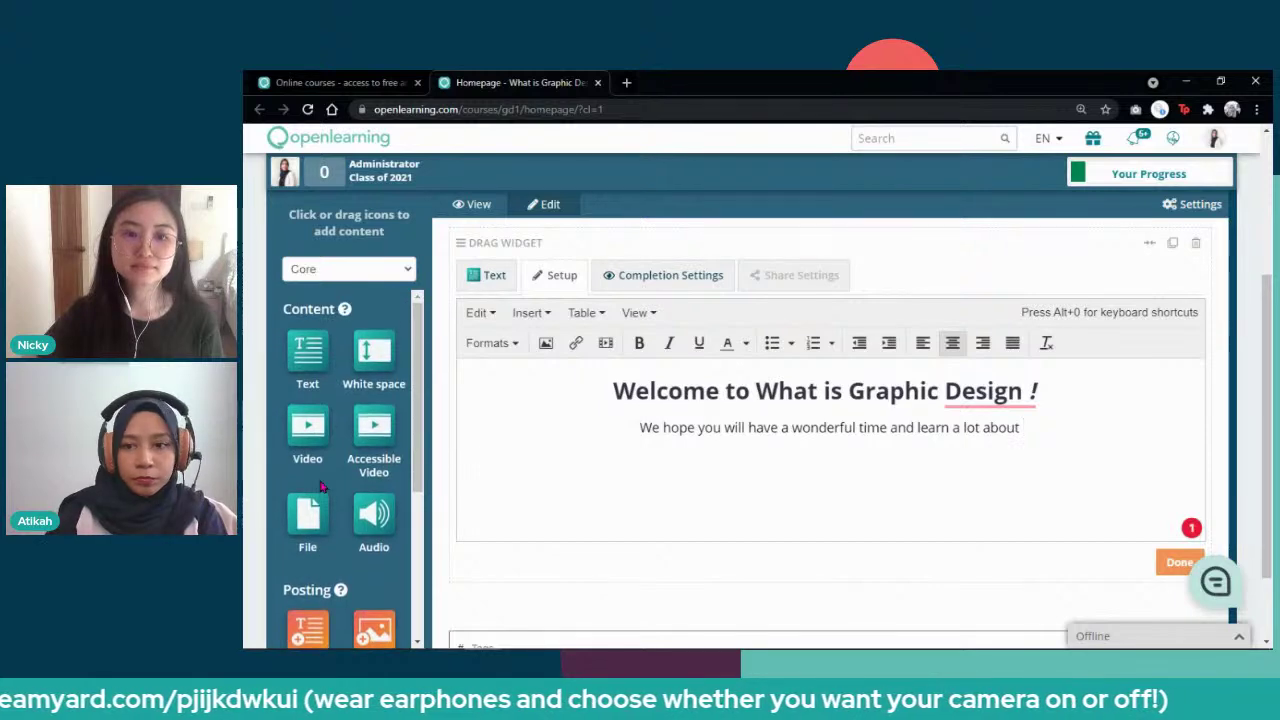
pyautogui.scroll(-3, 891, 447)
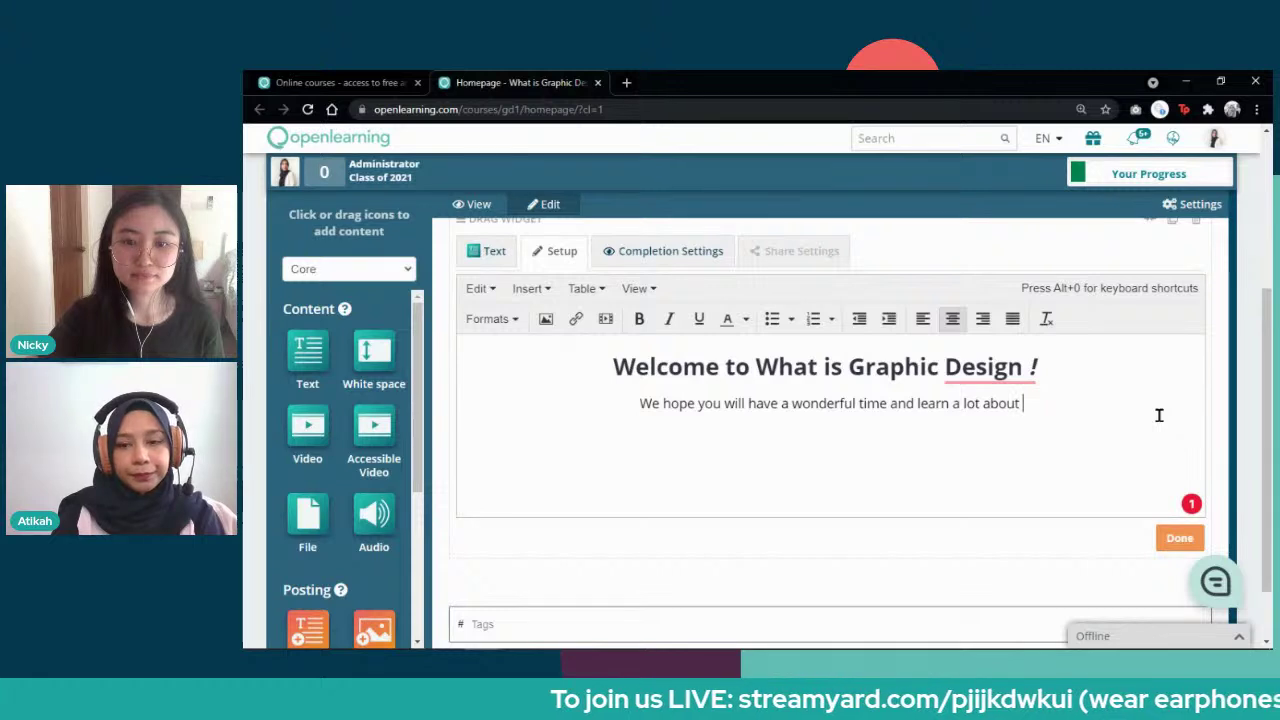
pyautogui.press('BackSpace')
pyautogui.press('BackSpace')
pyautogui.press('BackSpace')
pyautogui.press('BackSpace')
pyautogui.press('BackSpace')
pyautogui.press('BackSpace')
pyautogui.press('BackSpace')
pyautogui.press('BackSpace')
pyautogui.press('BackSpace')
pyautogui.press('BackSpace')
pyautogui.press('BackSpace')
pyautogui.press('BackSpace')
pyautogui.press('BackSpace')
pyautogui.press('BackSpace')
pyautogui.press('BackSpace')
pyautogui.press('BackSpace')
pyautogui.press('BackSpace')
pyautogui.press('BackSpace')
pyautogui.press('BackSpace')
pyautogui.press('BackSpace')
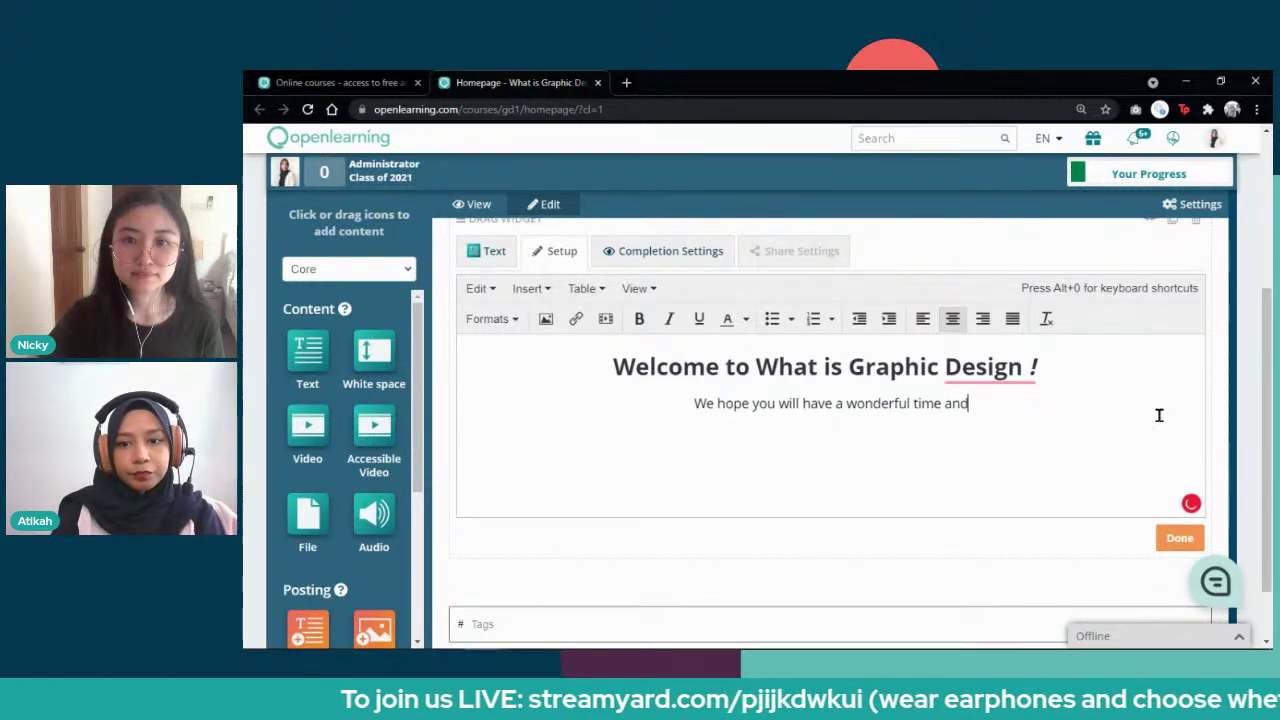
pyautogui.write('exploring wi')
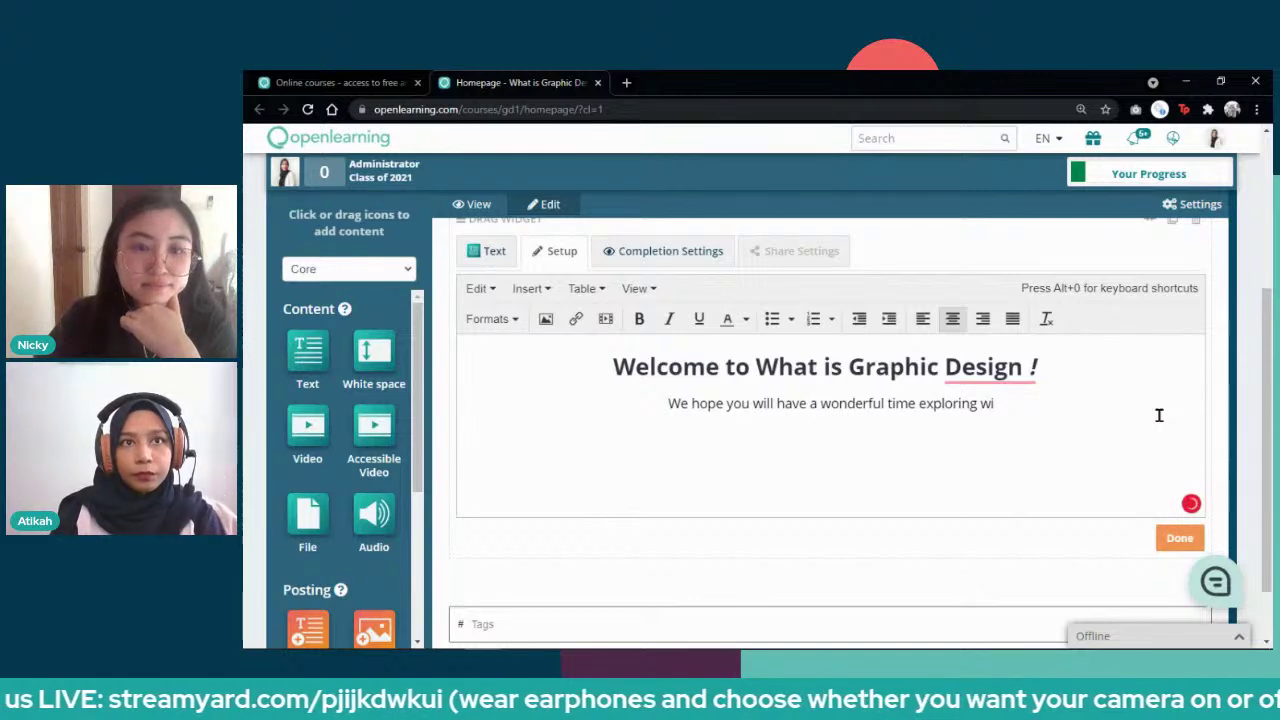
pyautogui.press('BackSpace')
pyautogui.press('BackSpace')
pyautogui.write('the elements and principles')
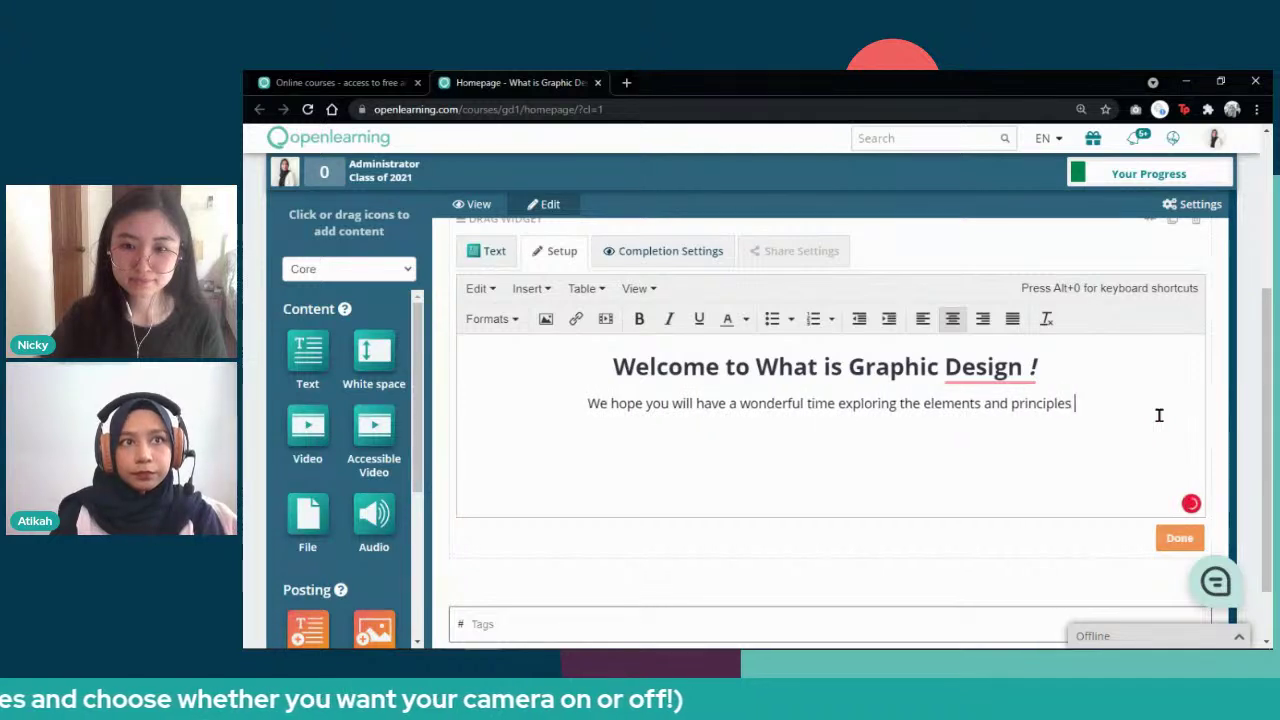
pyautogui.write(' of Graphic ')
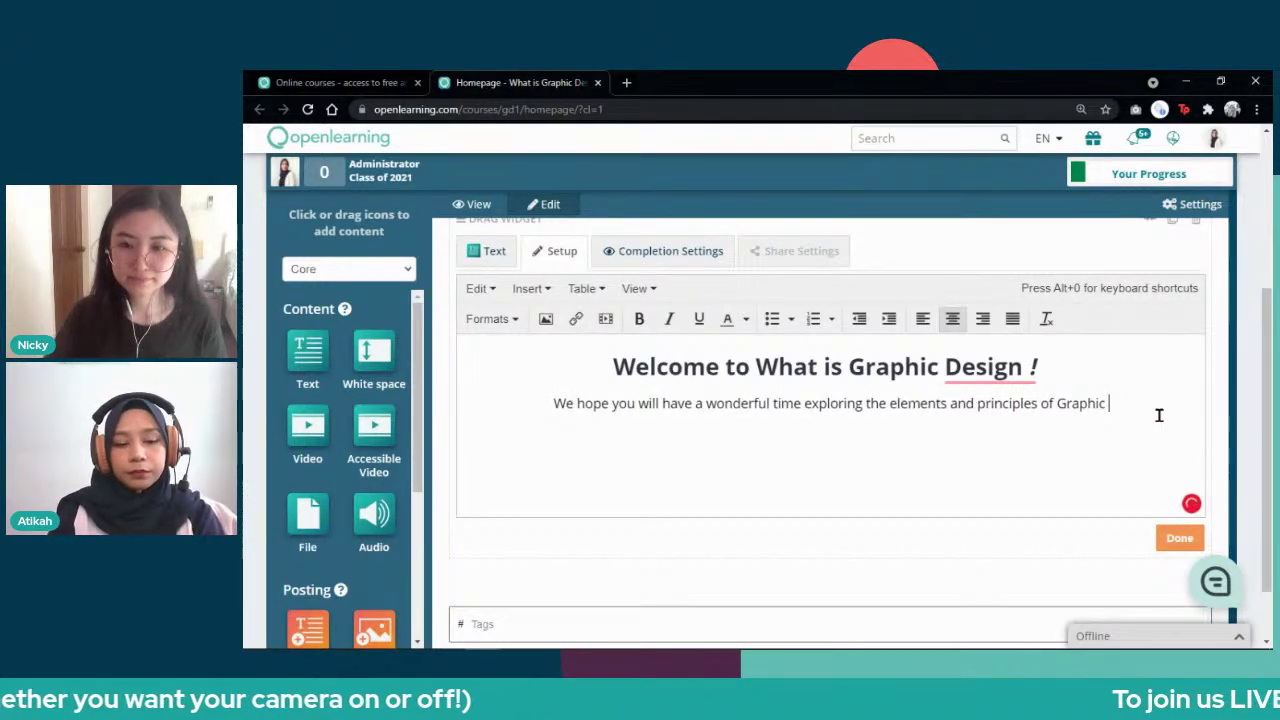
pyautogui.write('Design here. ')
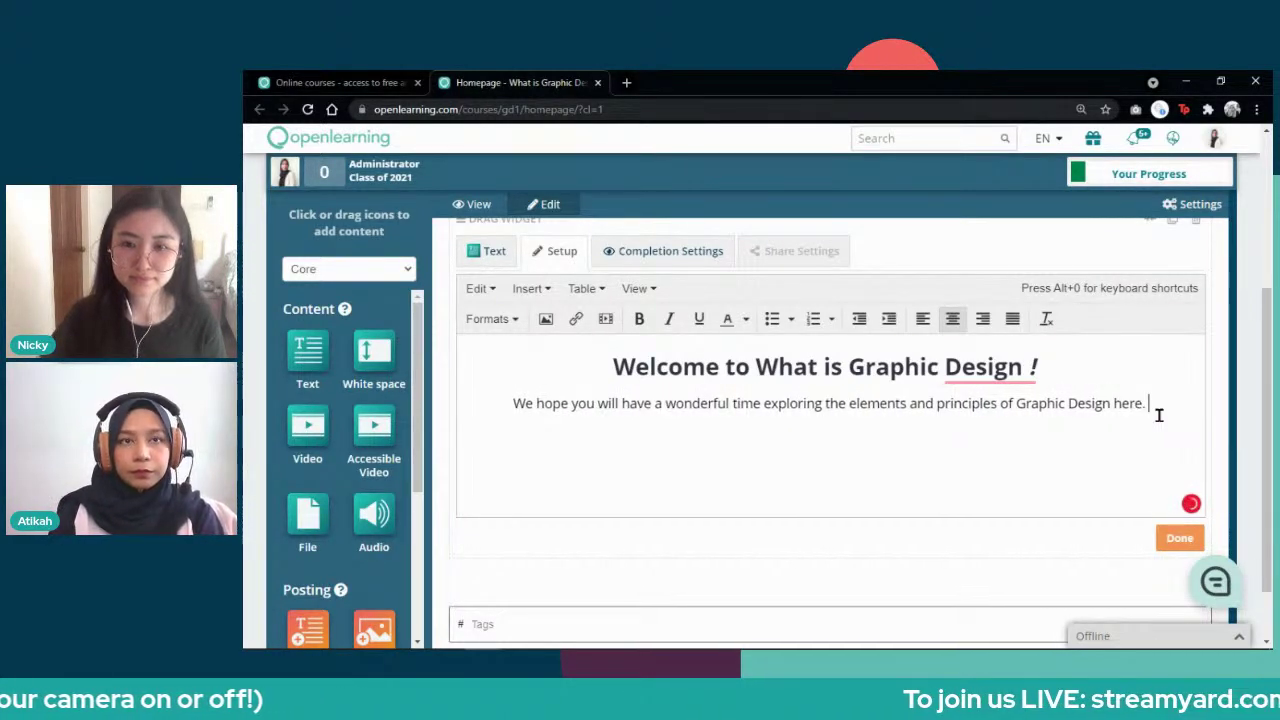
# Step: Append "You will also learn how to use Adobe Photoshop and Illustrator to design some of your first artwork." and start a new paragraph
pyautogui.write('YOu will')
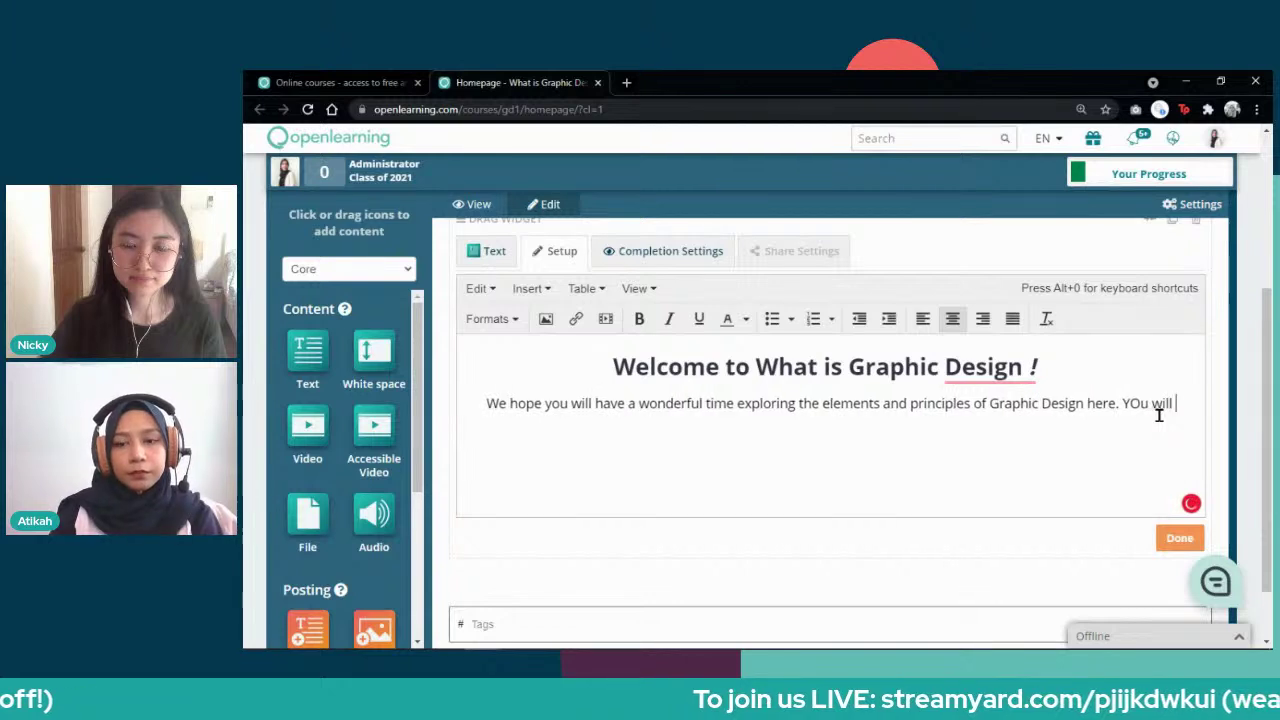
pyautogui.press('BackSpace')
pyautogui.press('BackSpace')
pyautogui.press('BackSpace')
pyautogui.press('BackSpace')
pyautogui.press('BackSpace')
pyautogui.press('BackSpace')
pyautogui.press('BackSpace')
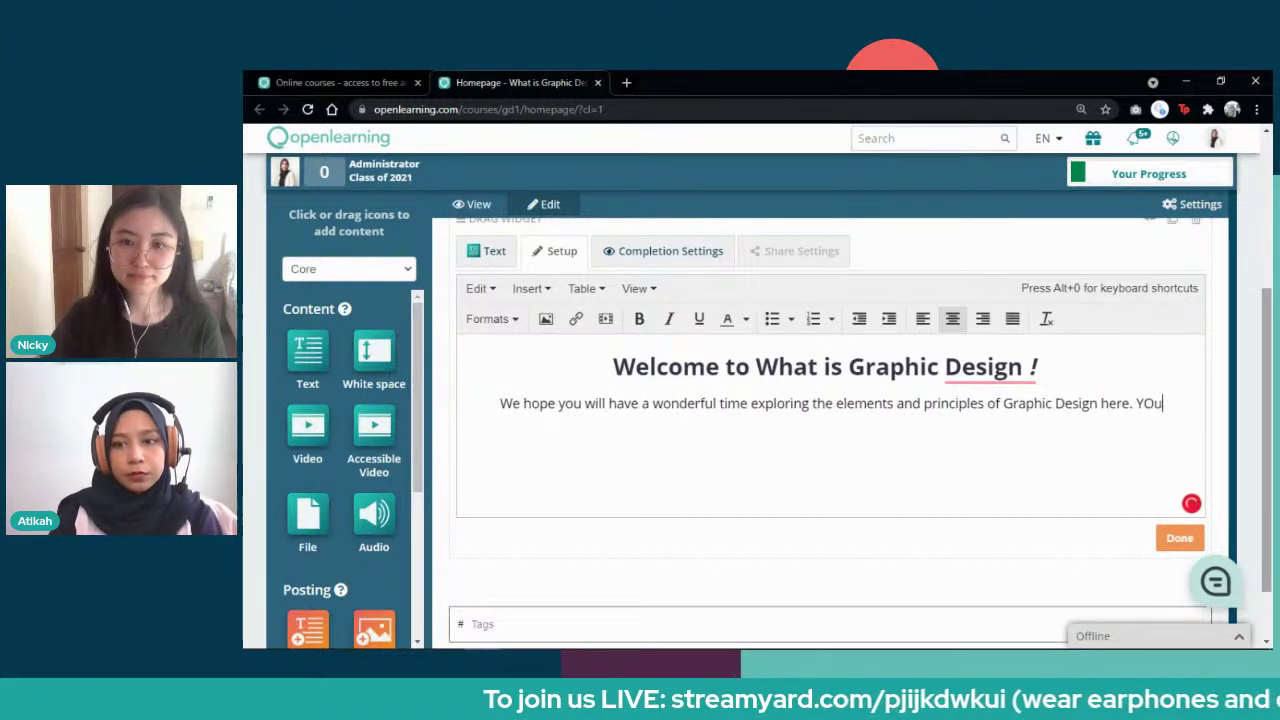
pyautogui.press('BackSpace')
pyautogui.write('ou will')
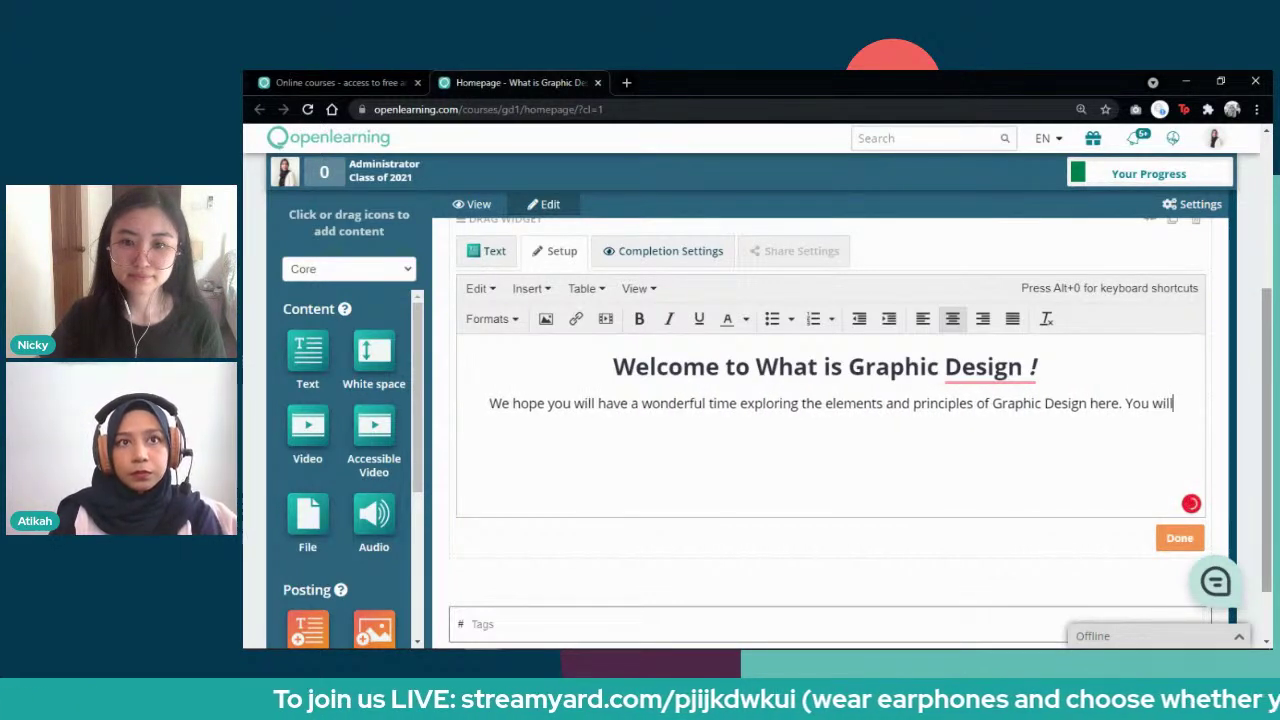
pyautogui.write(' also learn ')
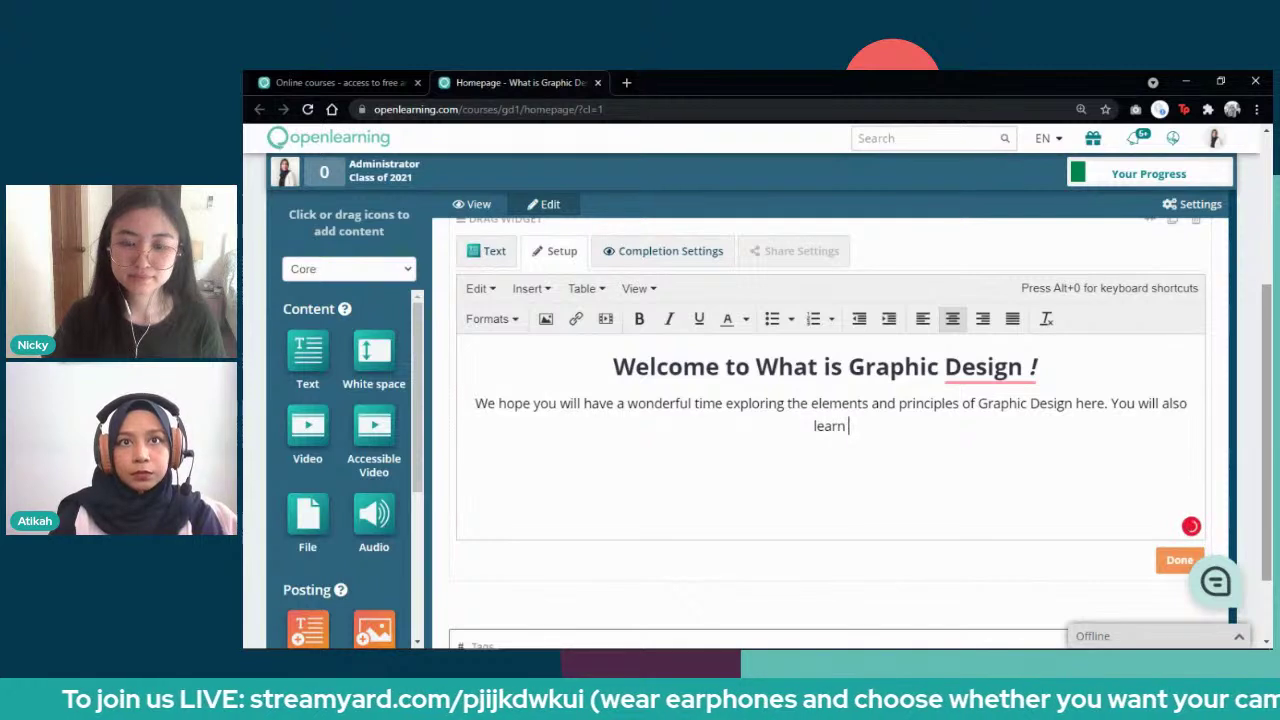
pyautogui.write('how to use Adb')
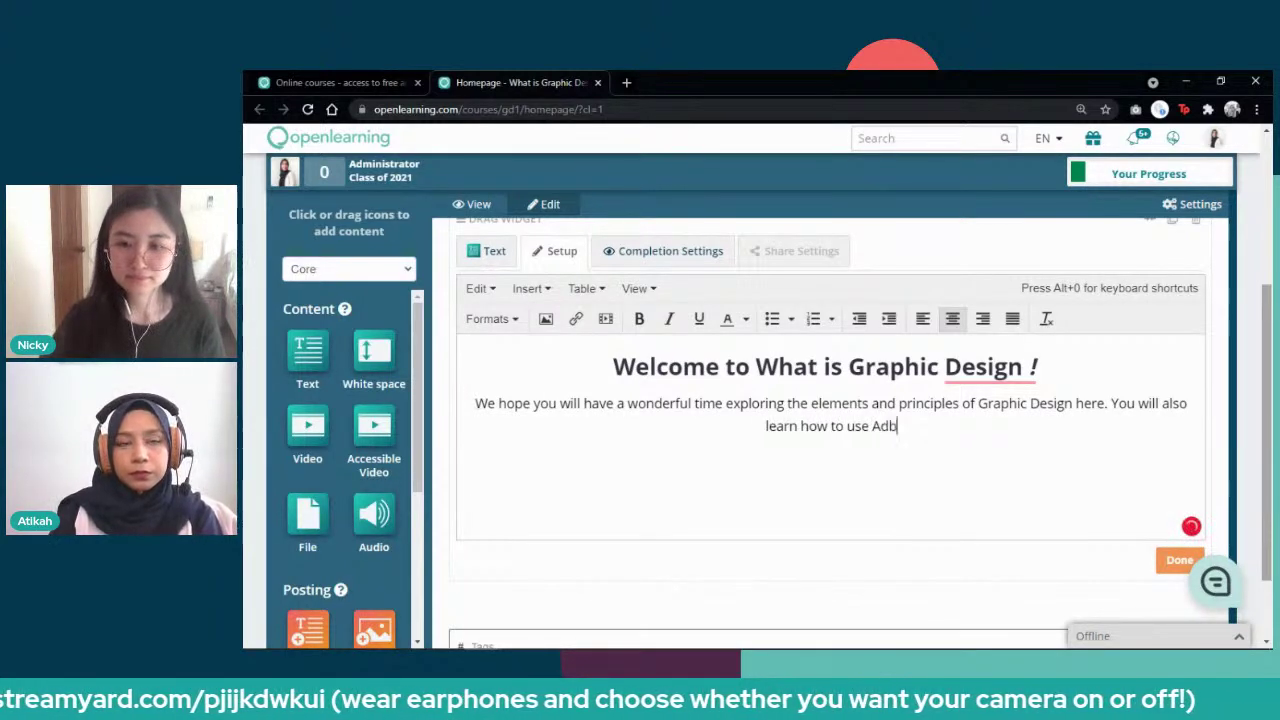
pyautogui.press('BackSpace')
pyautogui.write('obe Phot')
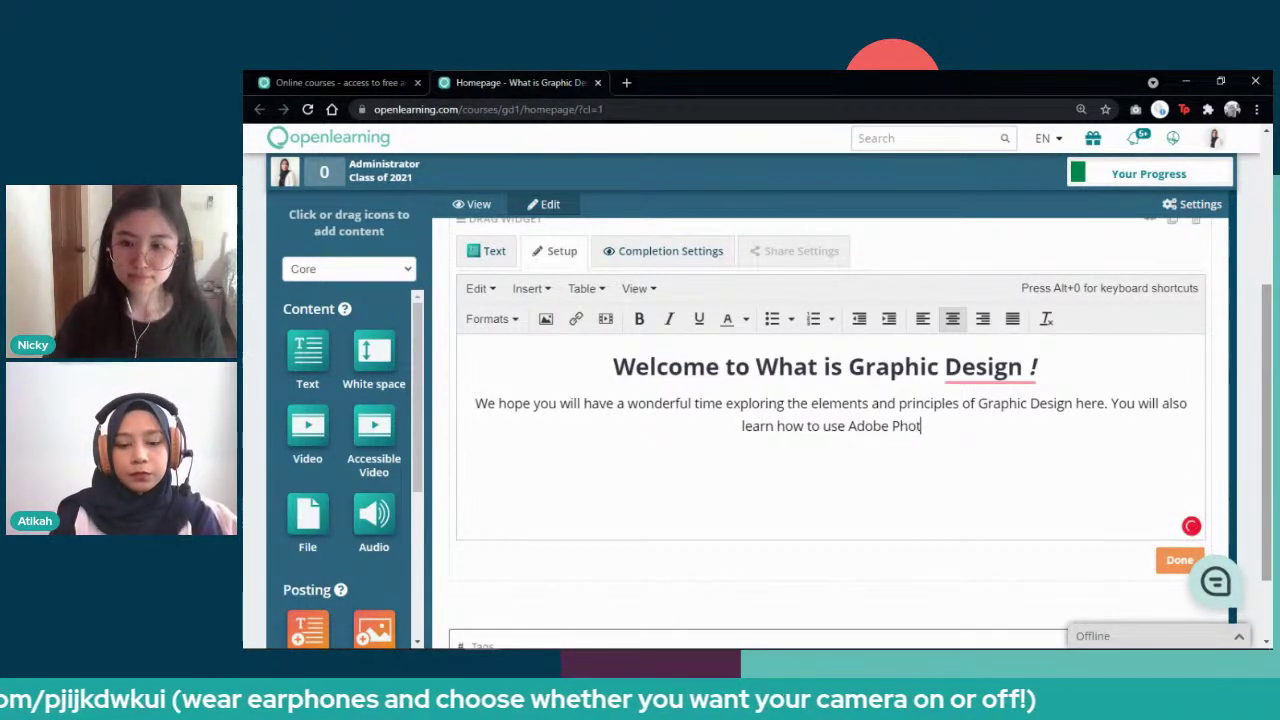
pyautogui.write('oshop and ')
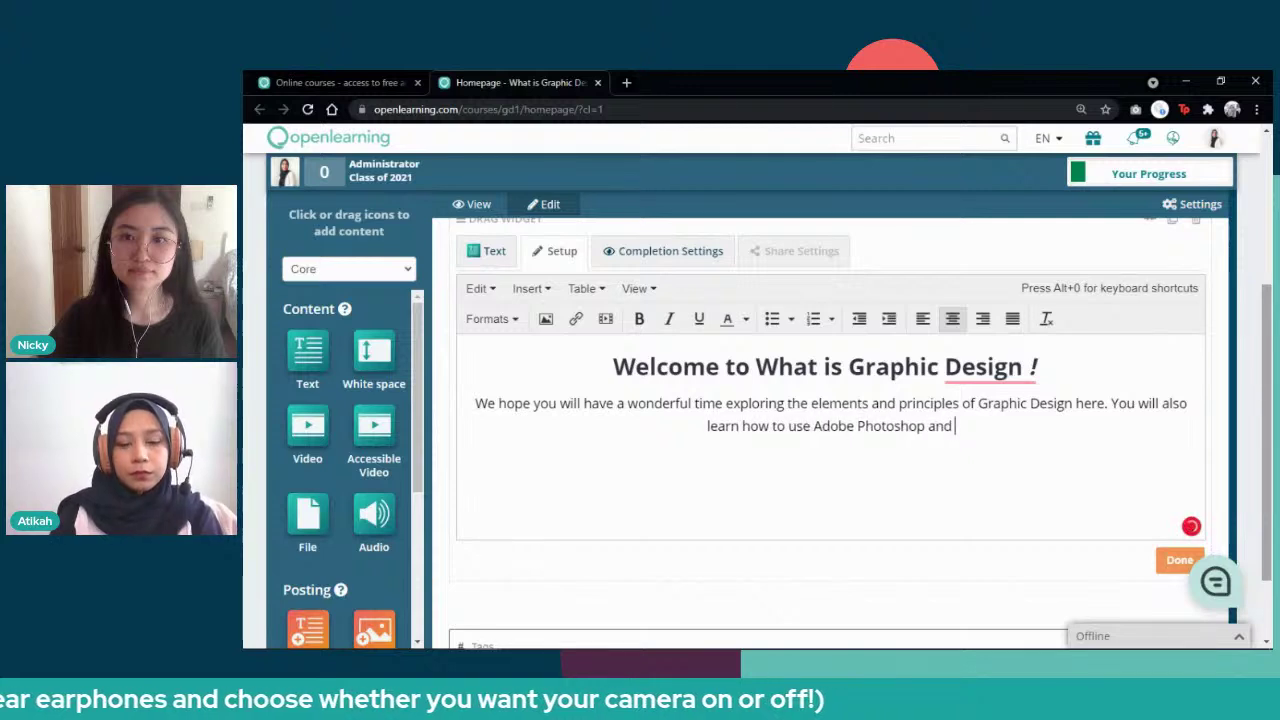
pyautogui.write('Illustrator ')
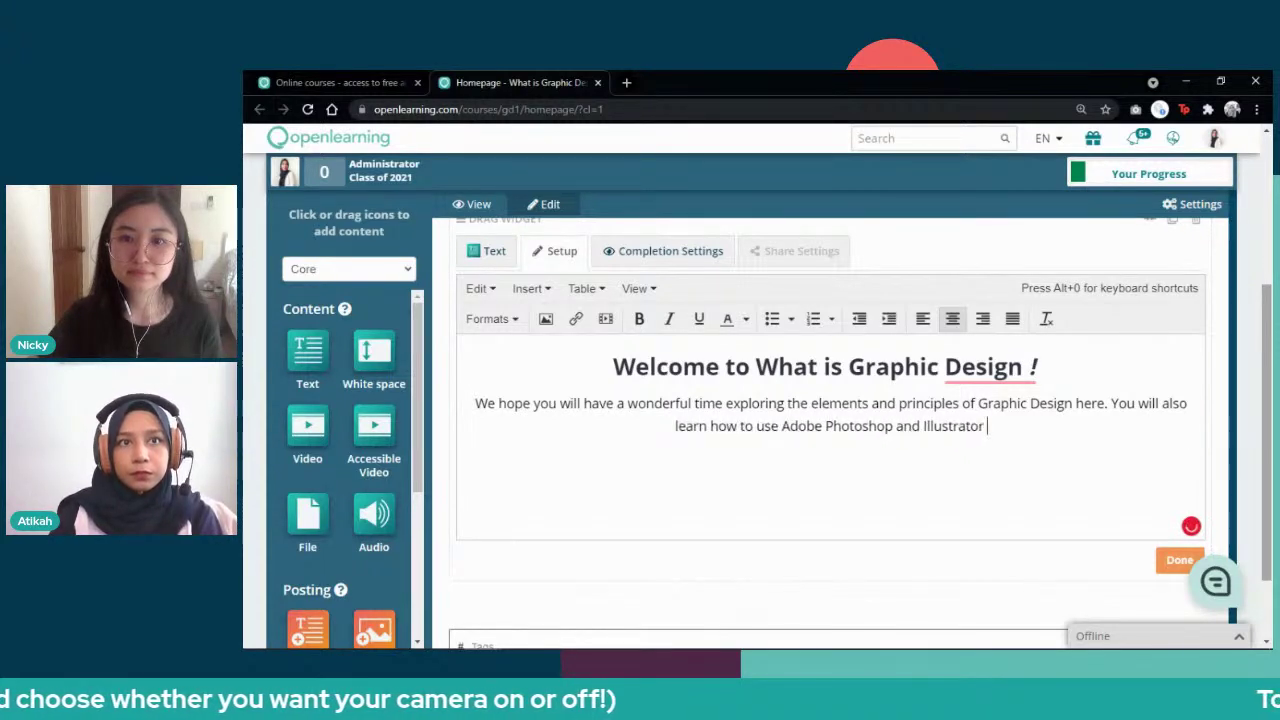
pyautogui.write('to design some')
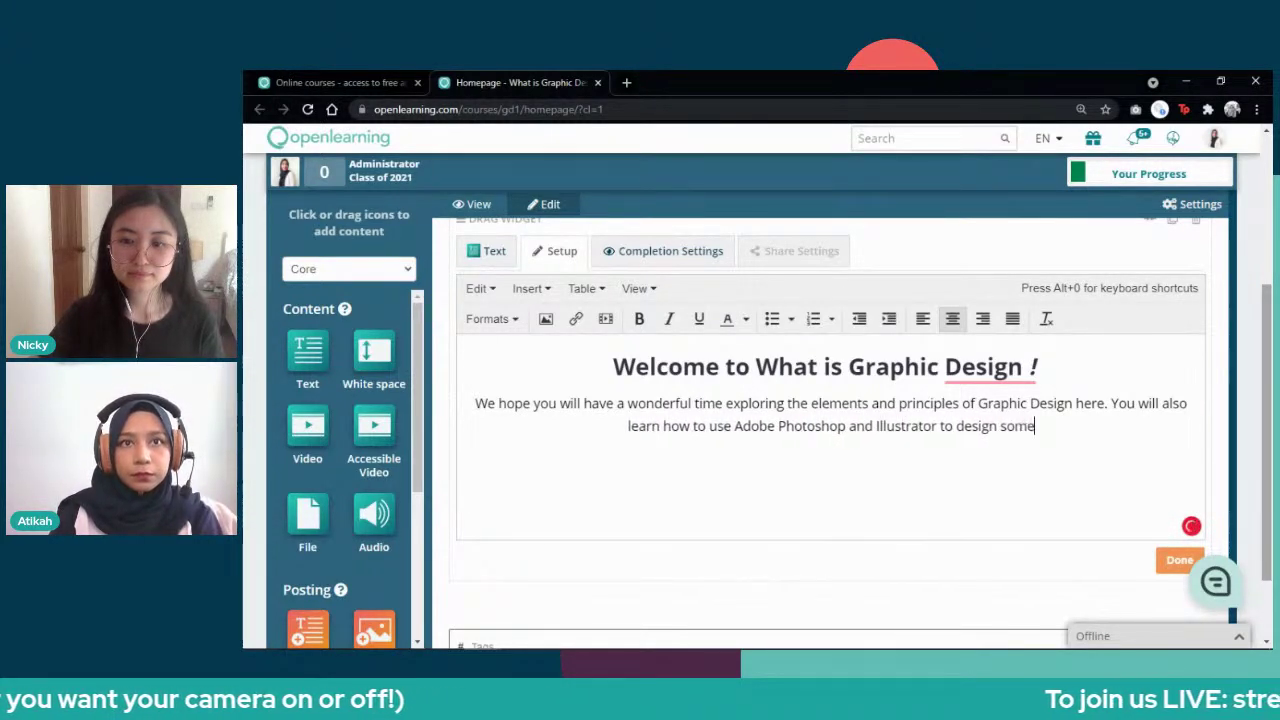
pyautogui.write(' of your firs')
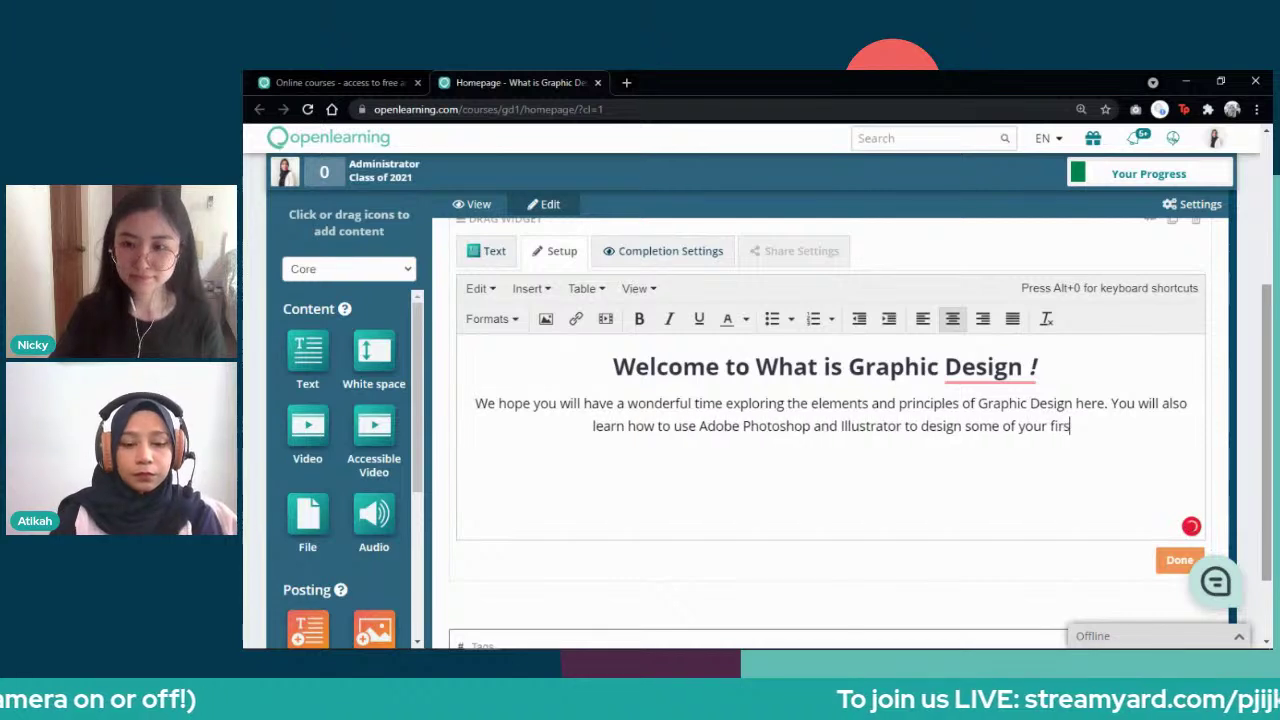
pyautogui.write('t art')
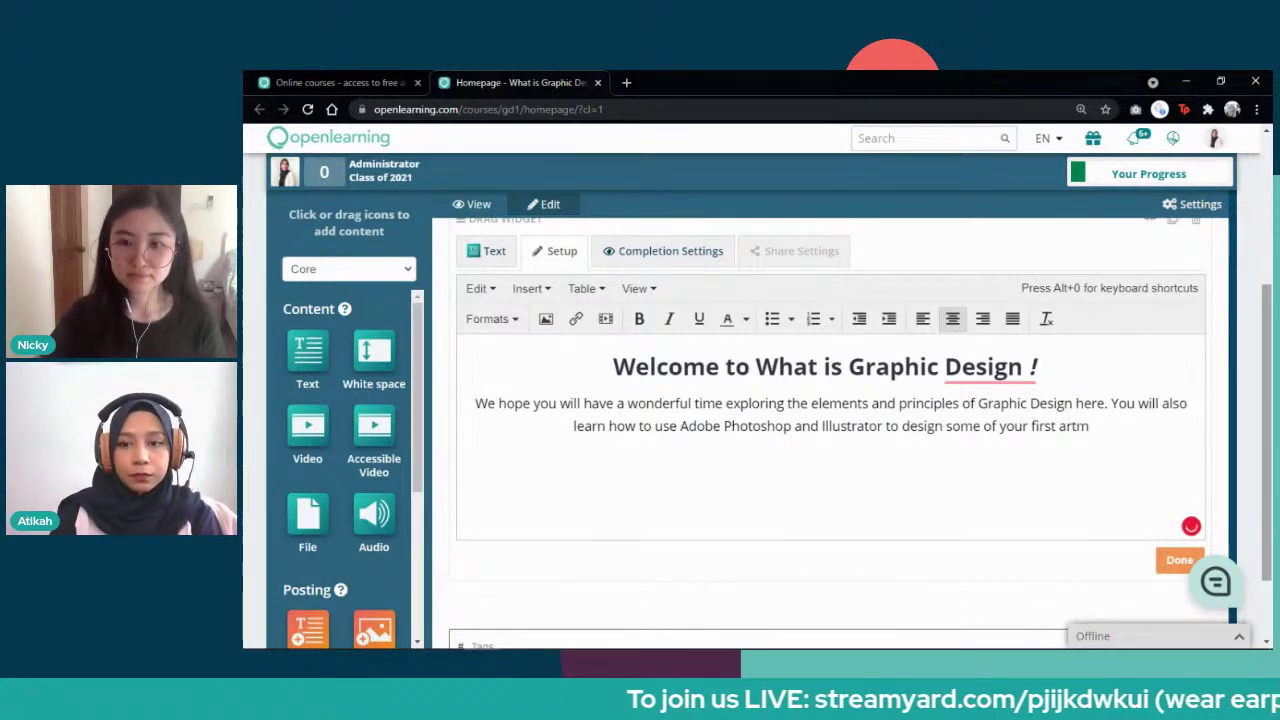
pyautogui.write('work.')
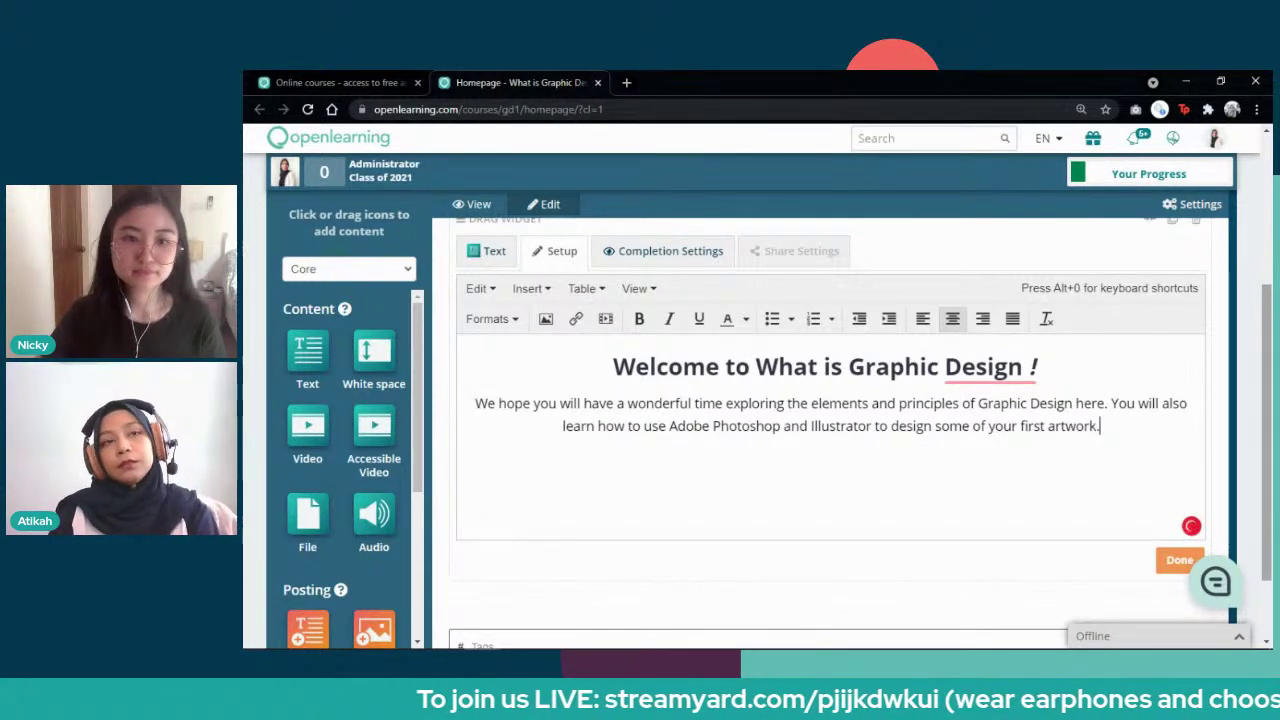
pyautogui.press('Return')
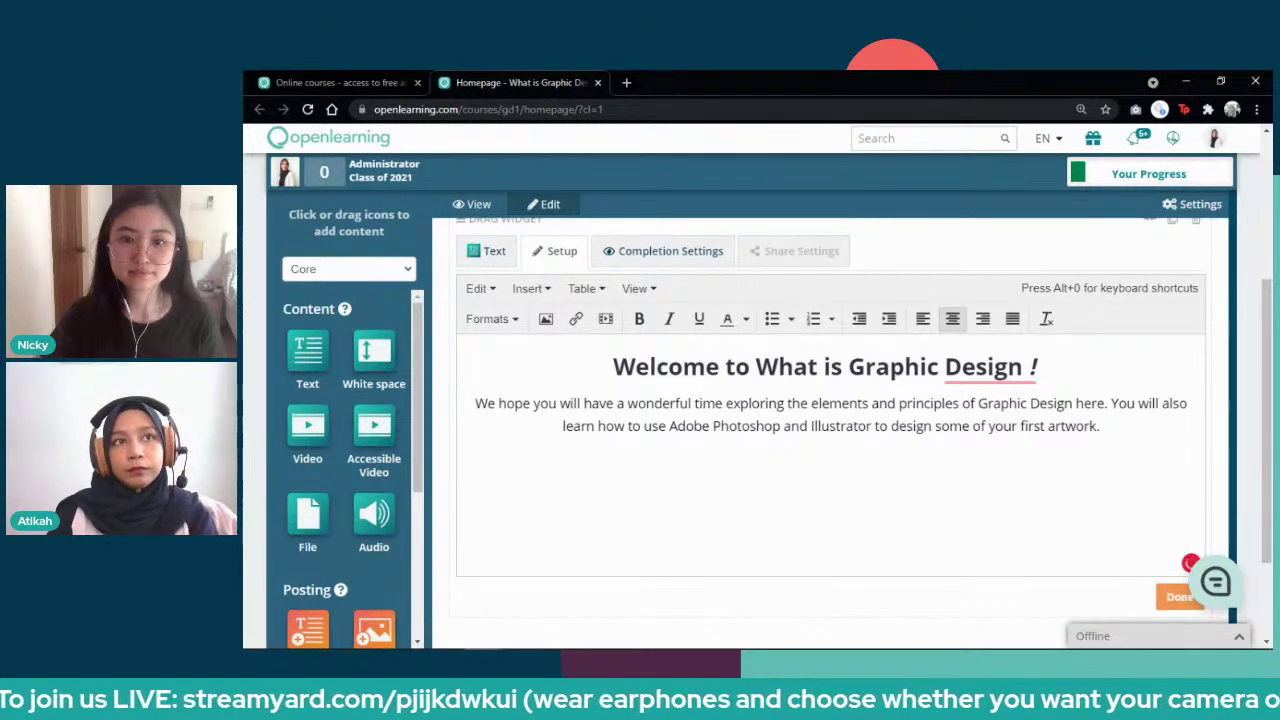
# Step: Begin the second paragraph of the welcome text with "In this course, you will think of an imaginary"
pyautogui.write('In')
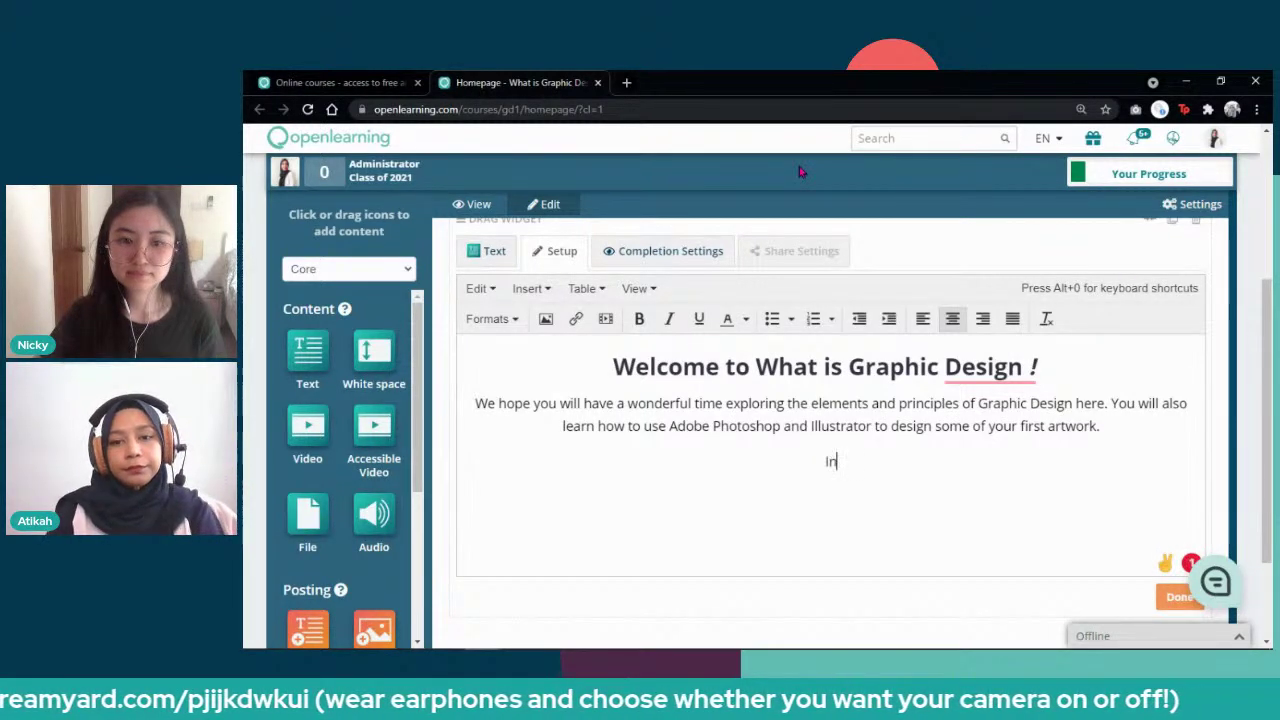
pyautogui.write(' this course, y')
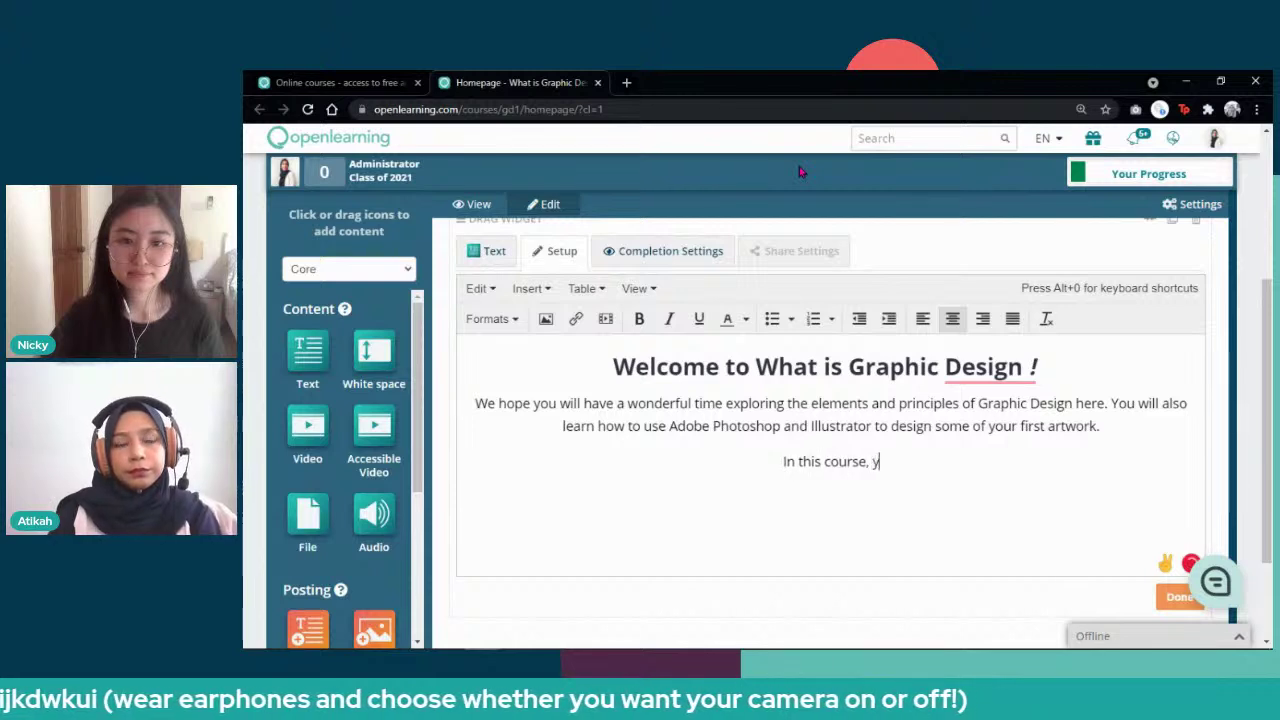
pyautogui.write('ou will think of a')
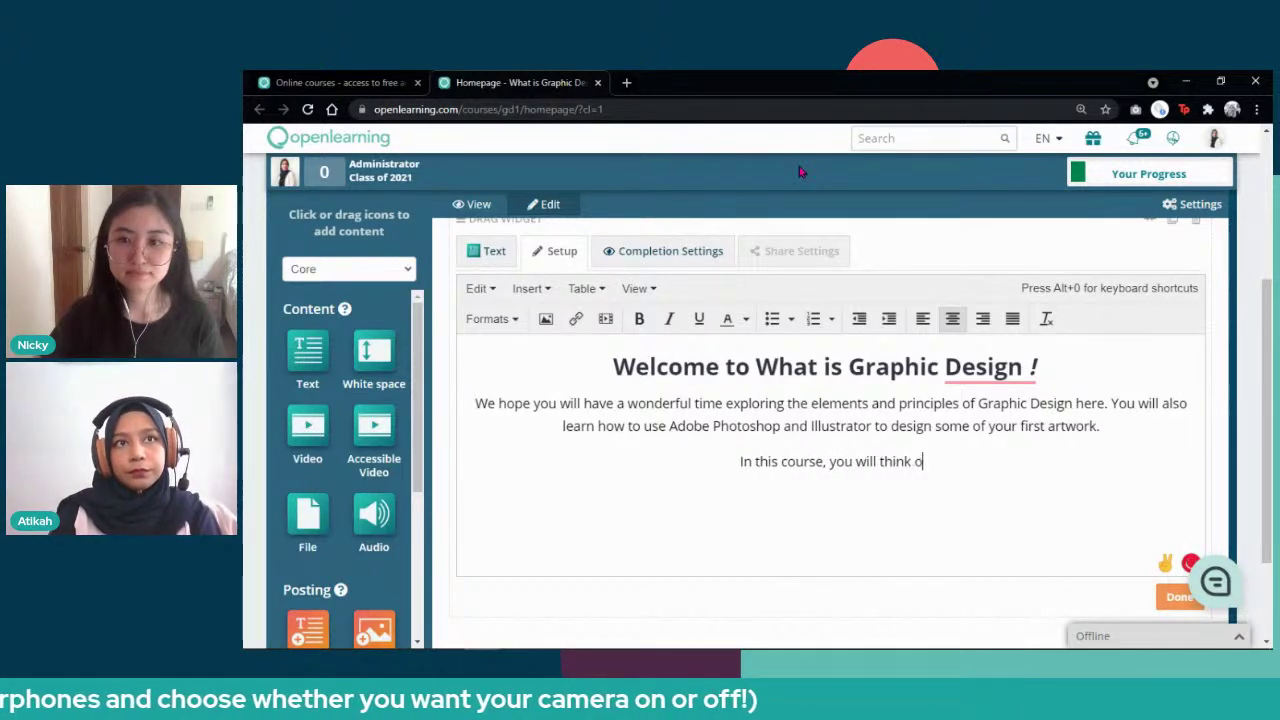
pyautogui.write('n imaginary')
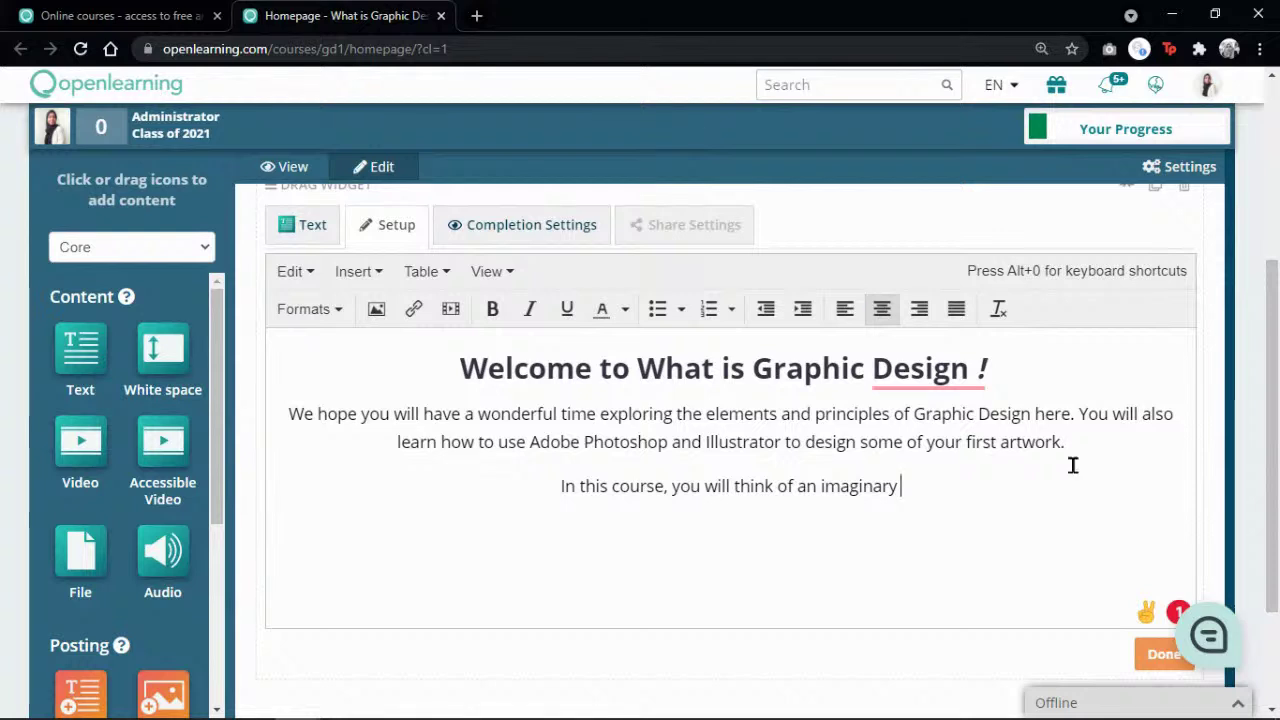
# Step: Add the word "course" before the exclamation mark in the welcome heading
pyautogui.click(980, 370)
pyautogui.write('course')
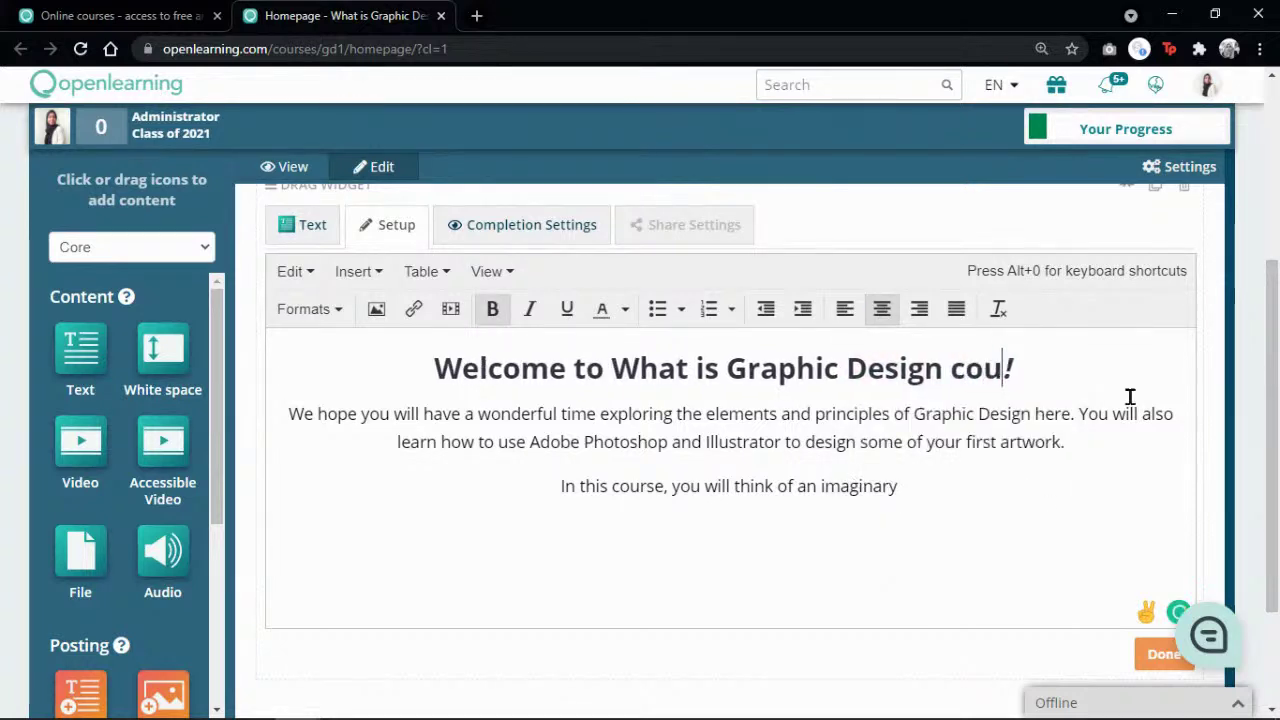
# Step: Continue the second paragraph after "imaginary" with "company and create its branding"
pyautogui.click(999, 483)
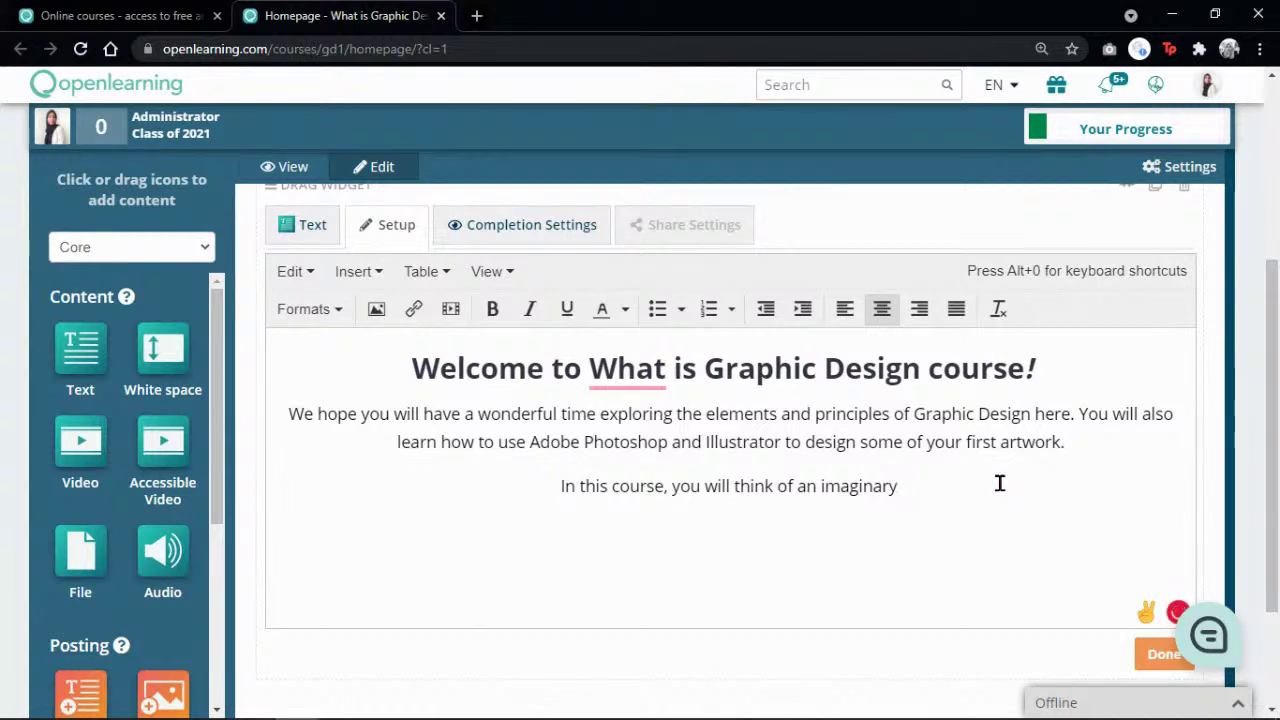
pyautogui.write('y')
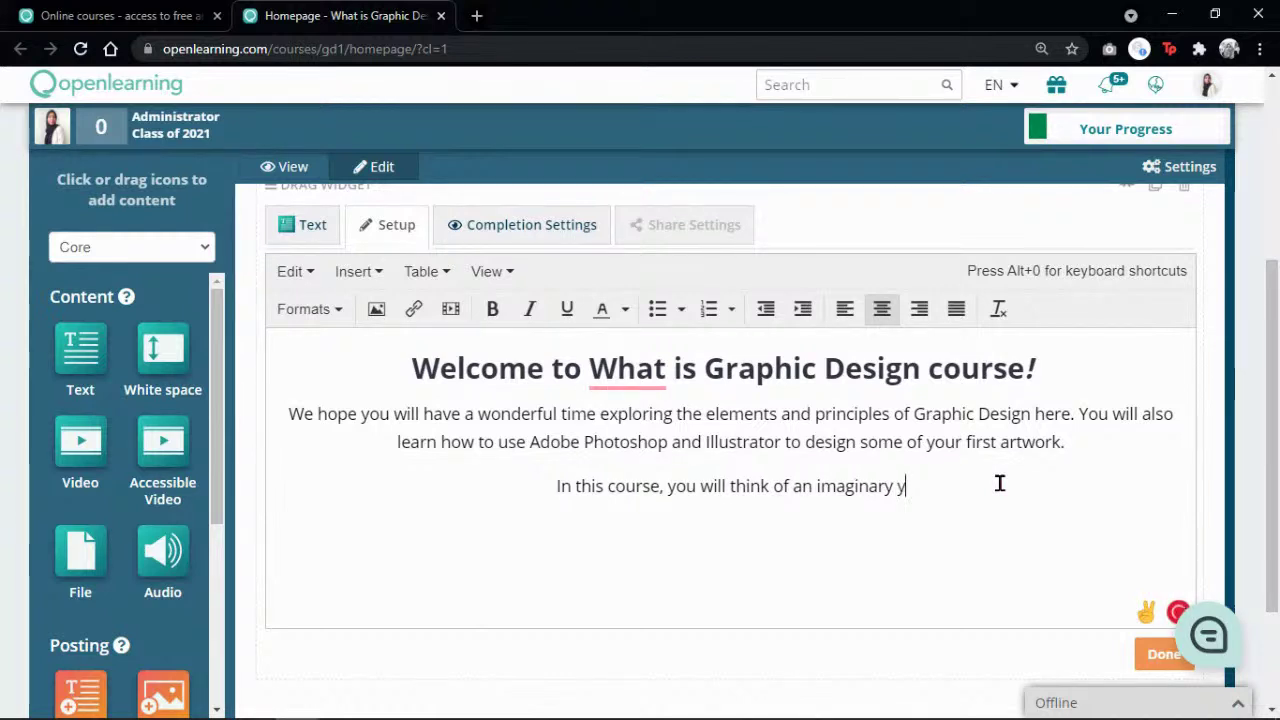
pyautogui.press('BackSpace')
pyautogui.write('company and ')
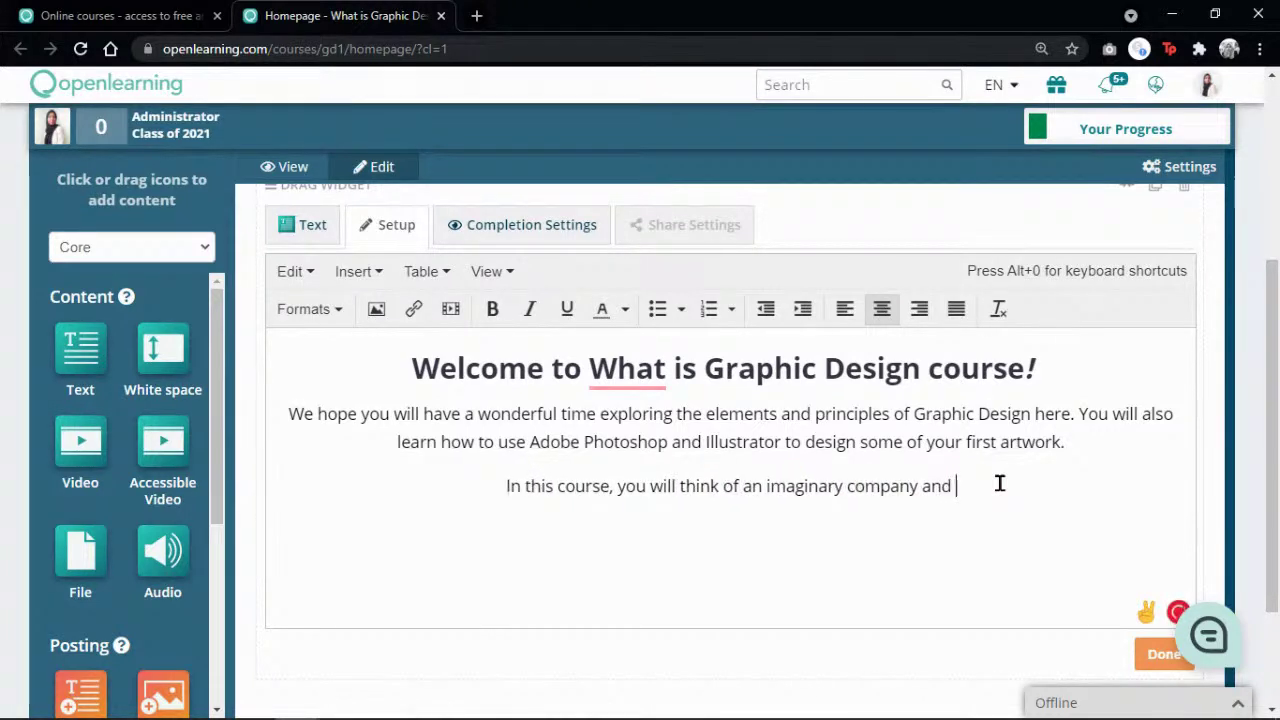
pyautogui.write('create its branding')
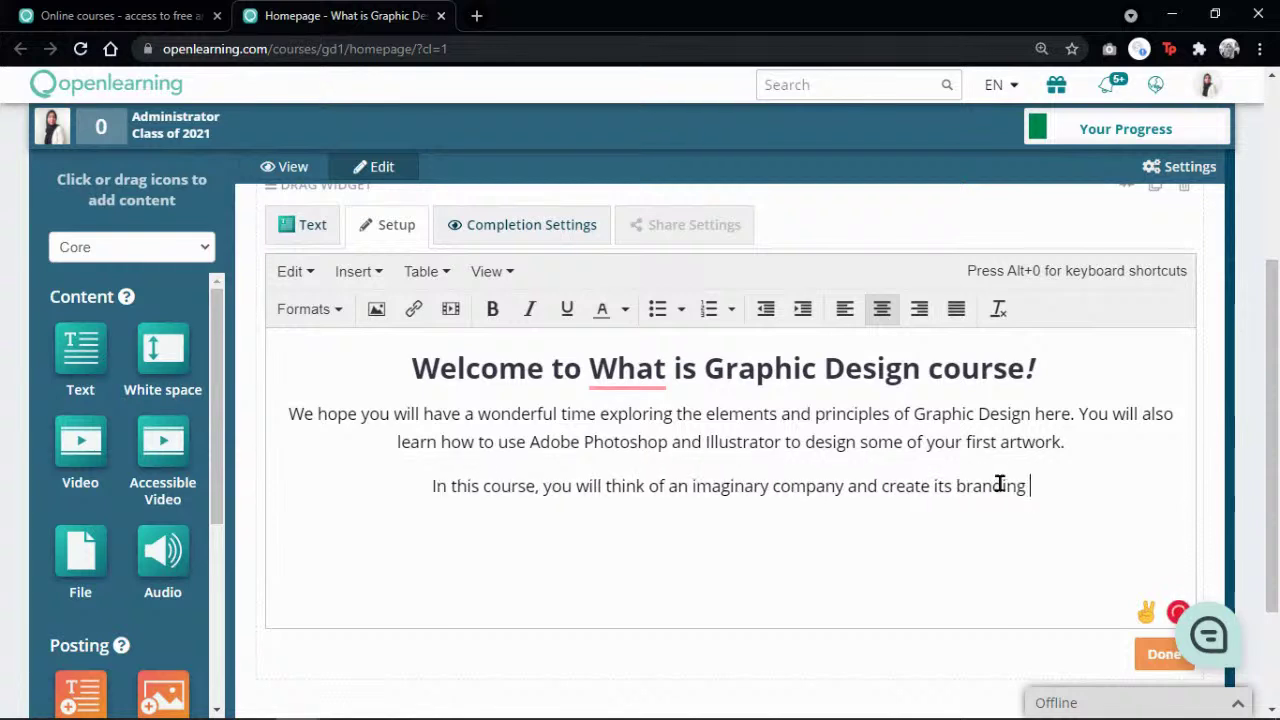
pyautogui.press('BackSpace')
# Step: Append "You will dive into the types of fonds and select a suitable fond for your company.", correcting the misspelling "dibe" to "dive"
pyautogui.write('. You will d')
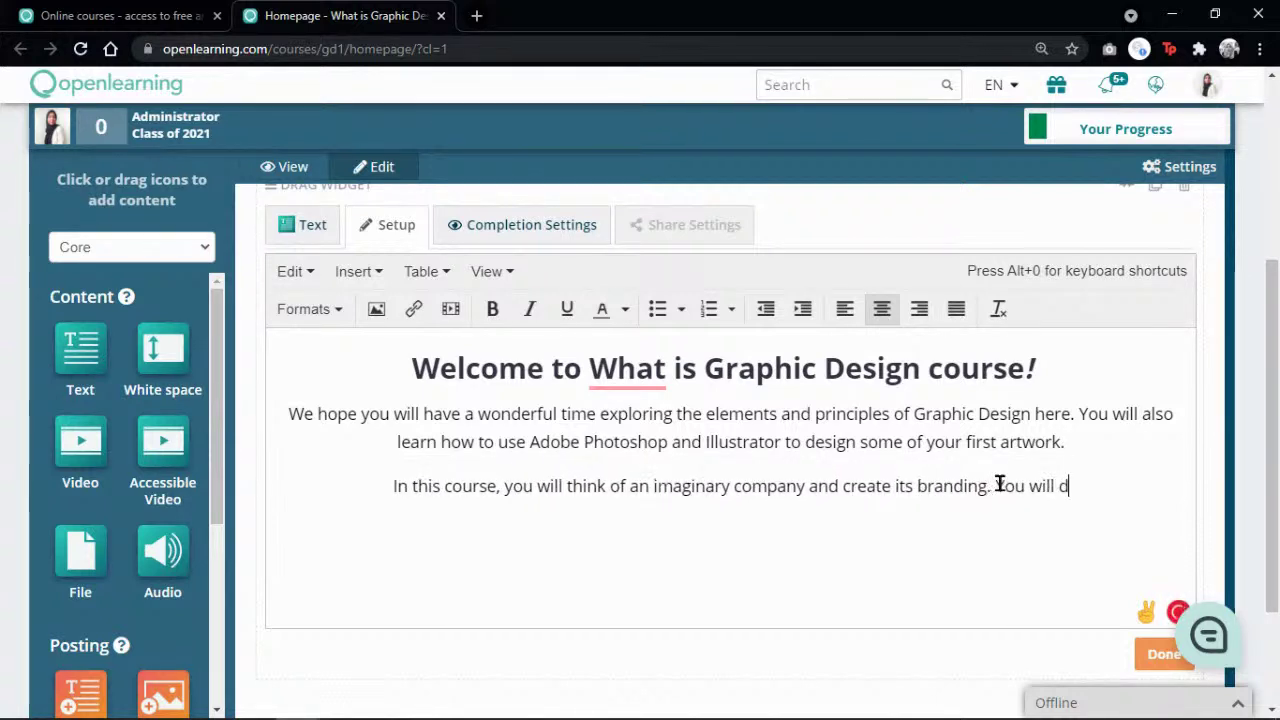
pyautogui.write('ibe into the ')
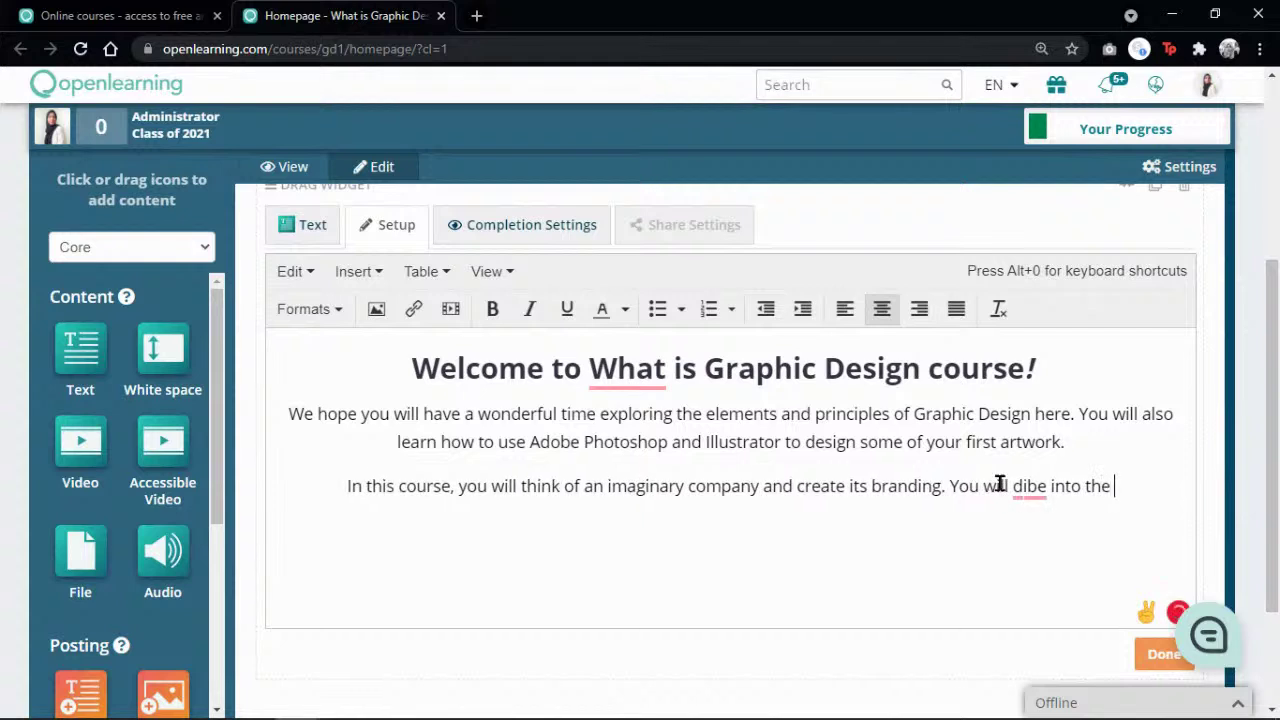
pyautogui.write('types of fo')
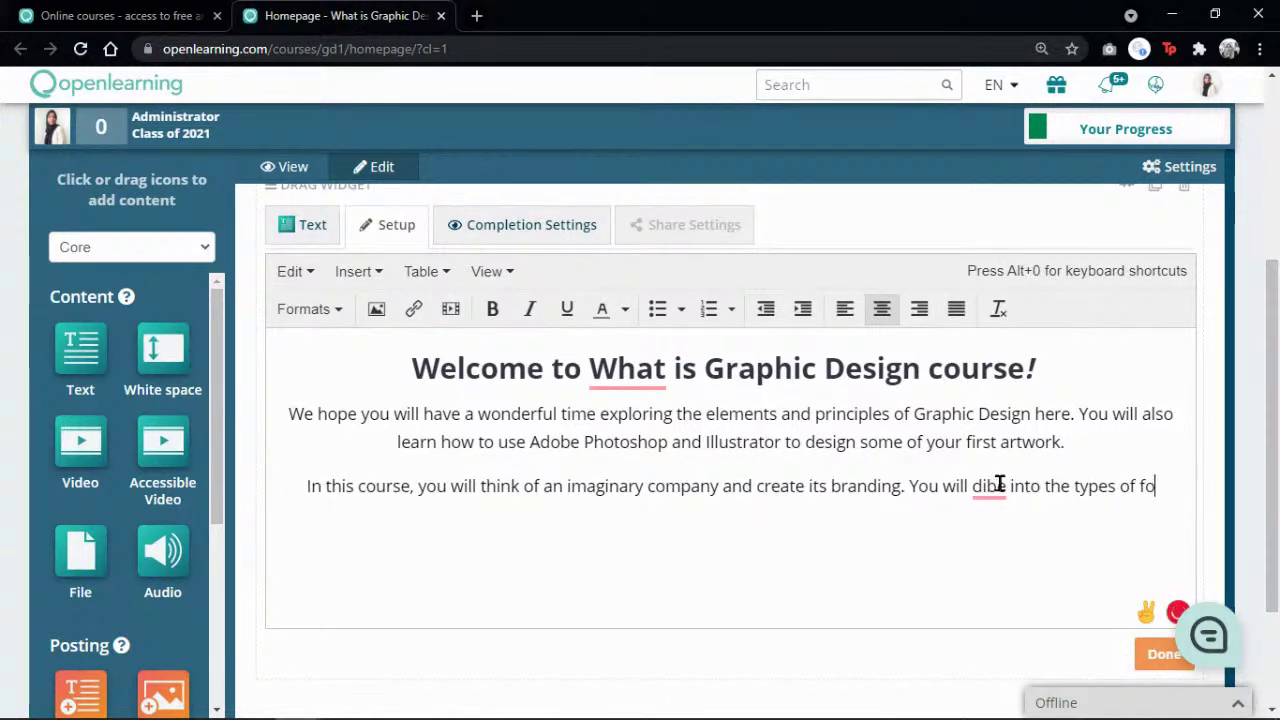
pyautogui.write('nds and select a suita')
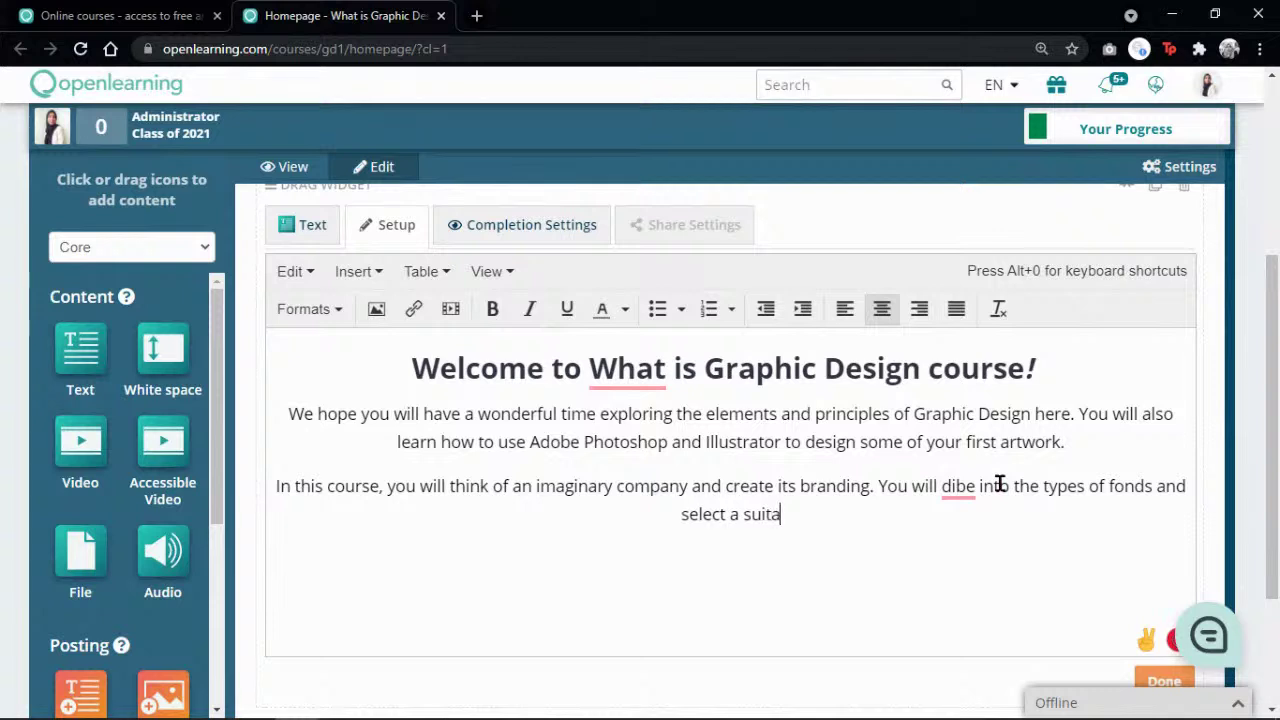
pyautogui.write('ble fond f')
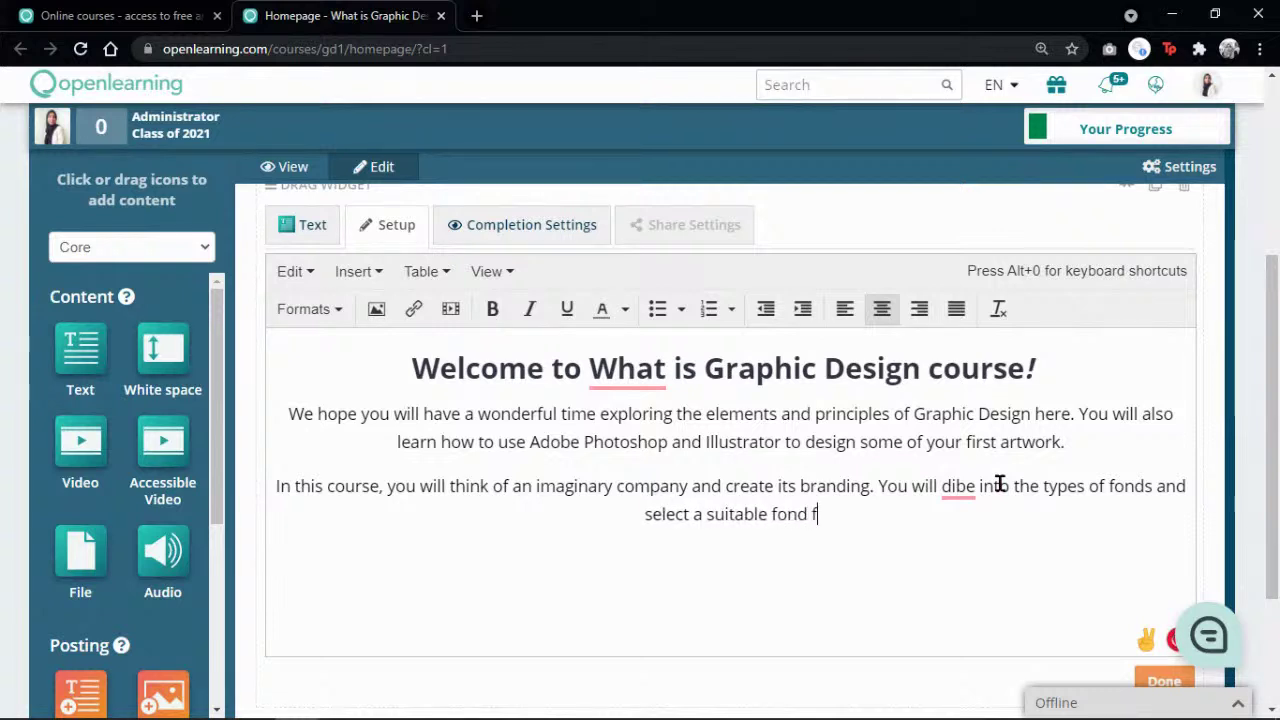
pyautogui.write('or your company.')
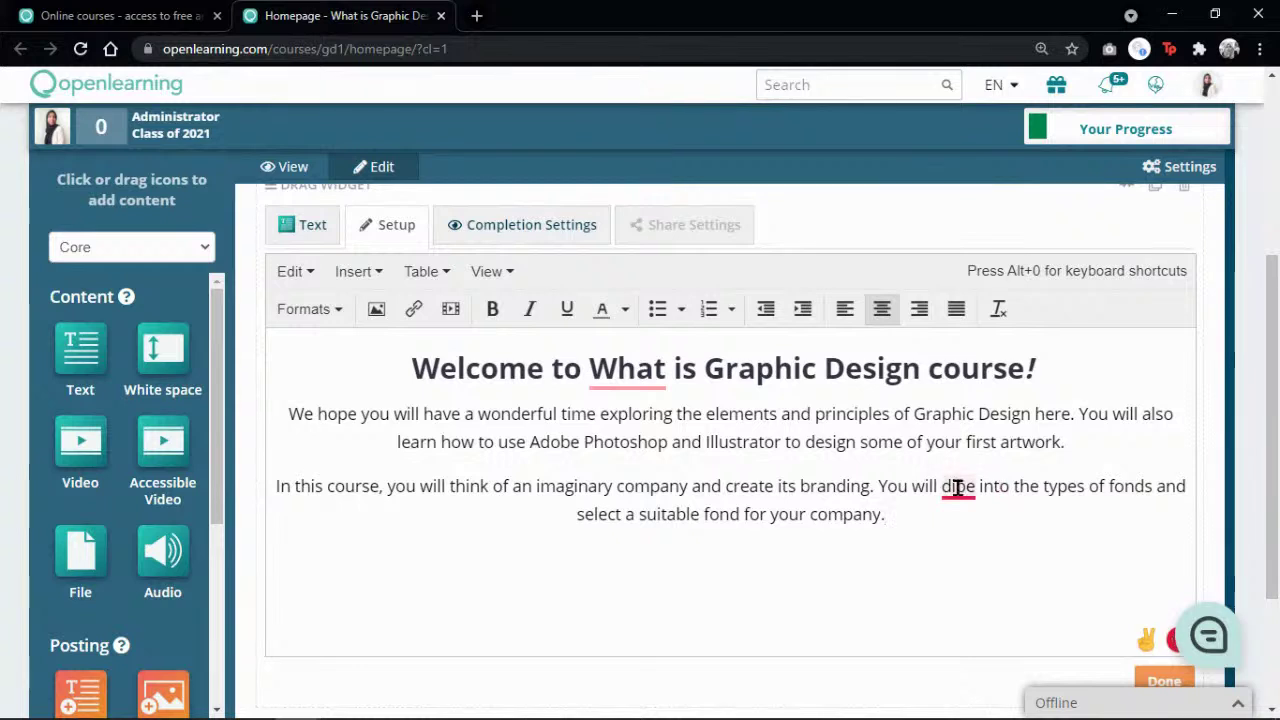
pyautogui.click(958, 486)
pyautogui.click(1001, 298)
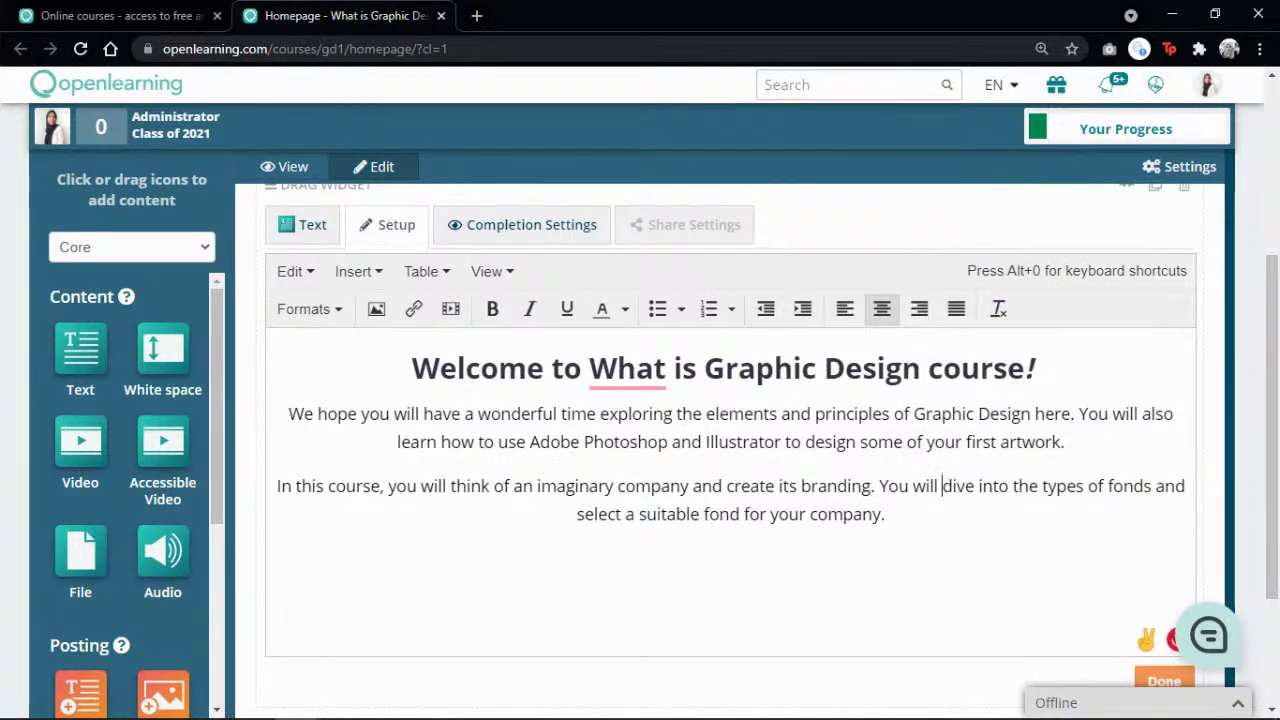
# Step: Append "You will also experiment with colours before deciding on the branding colour for this company" to the second paragraph
pyautogui.click(909, 520)
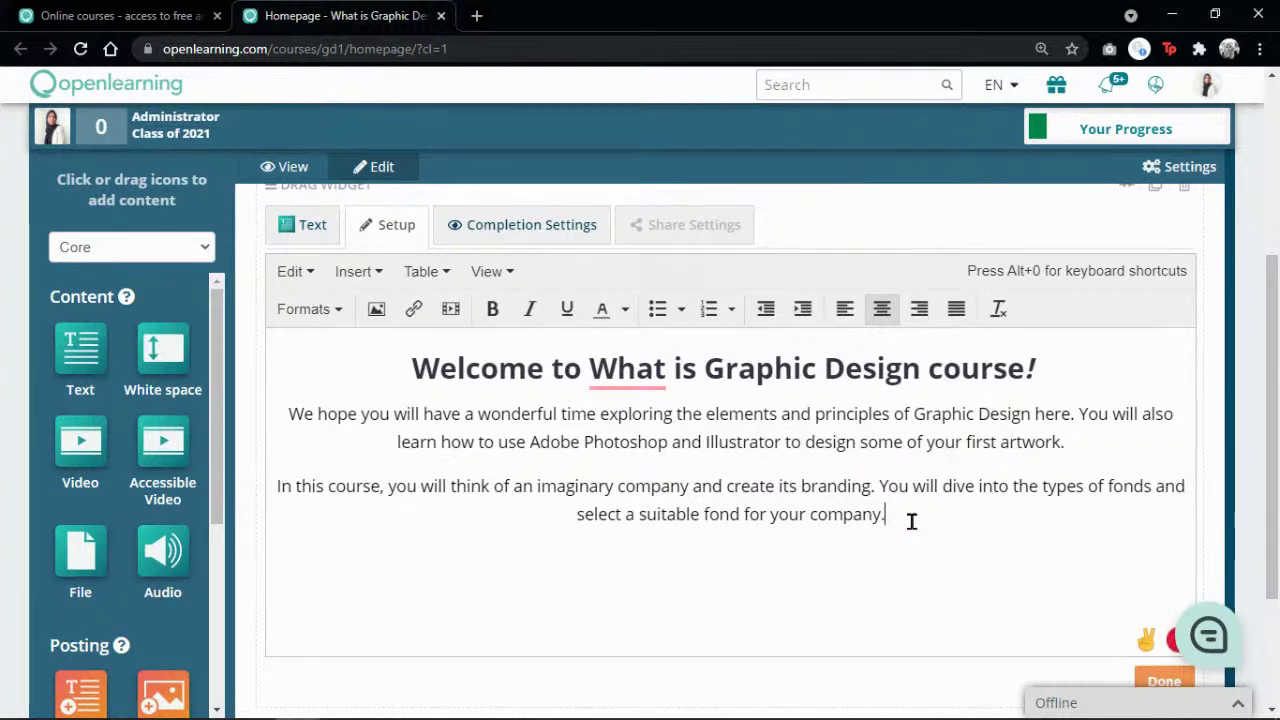
pyautogui.write('You will al')
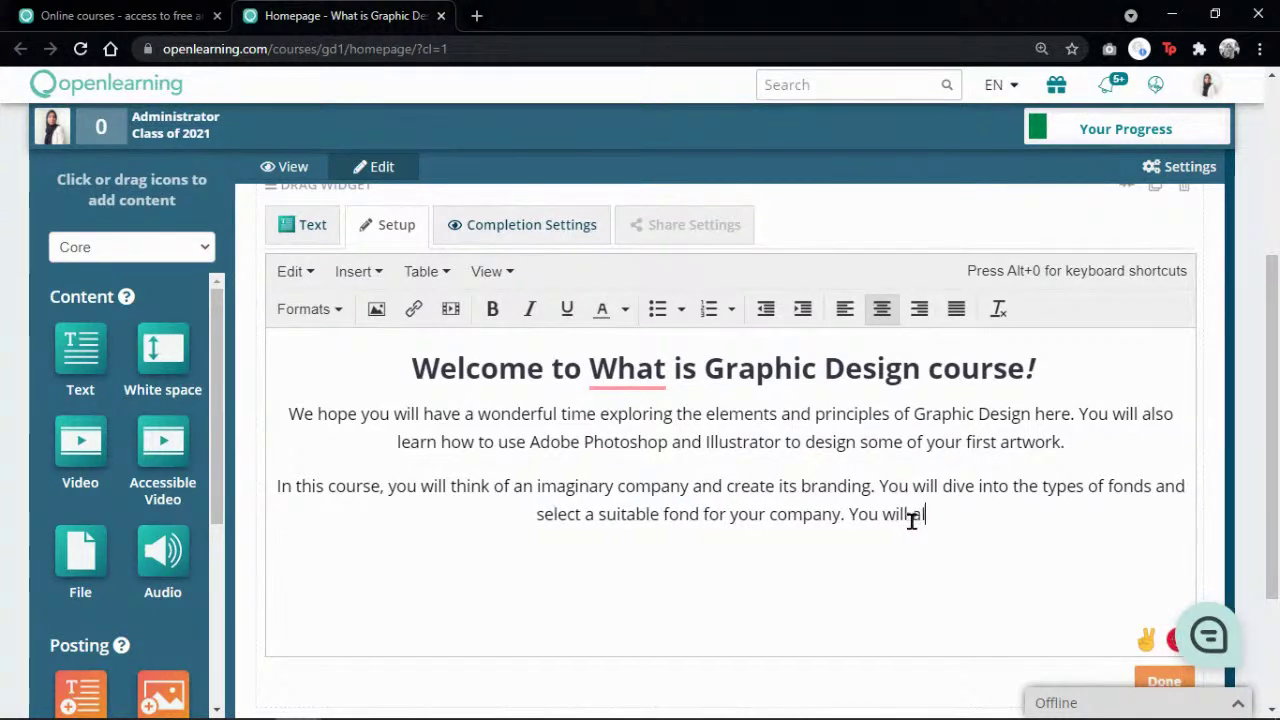
pyautogui.write('so experi')
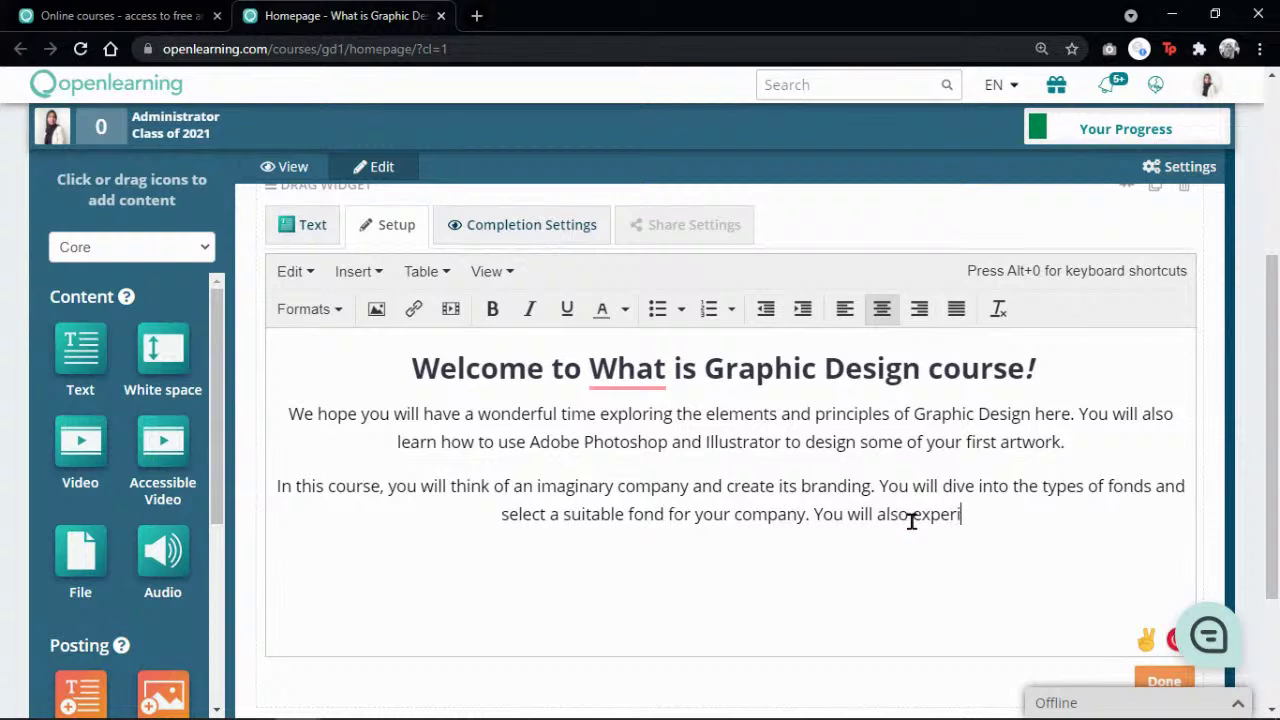
pyautogui.write('ment ')
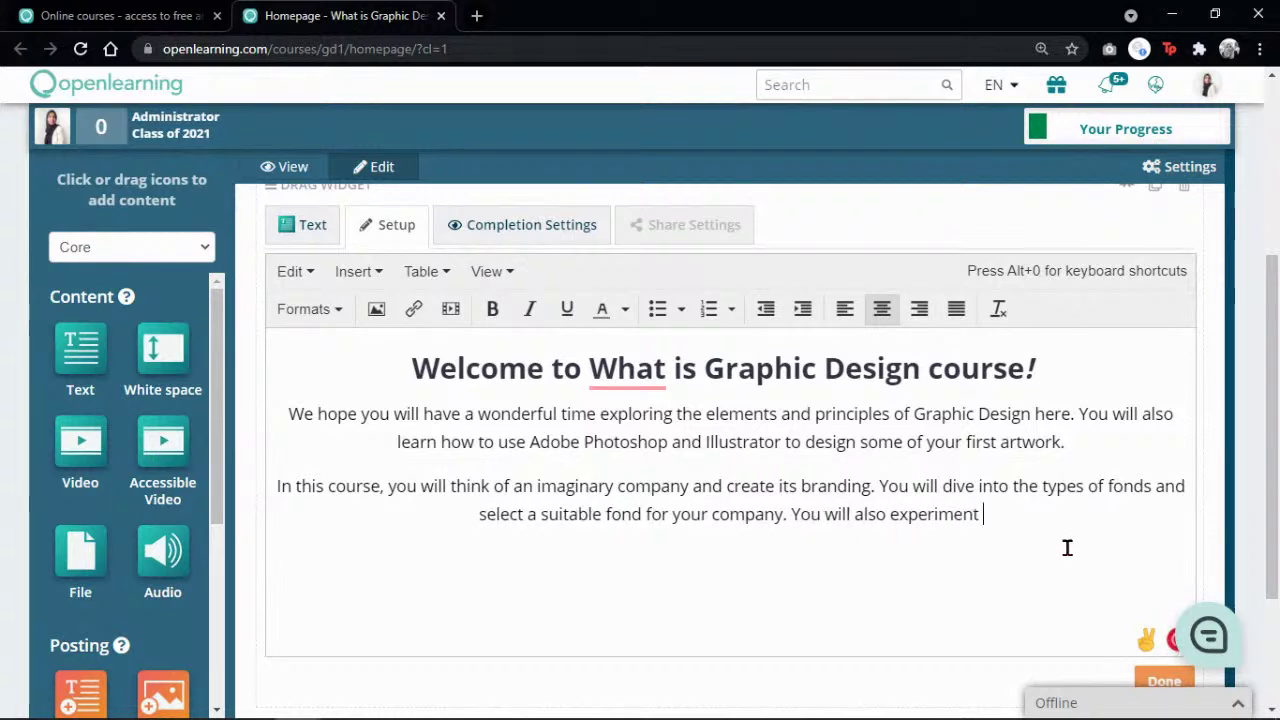
pyautogui.write('with colours')
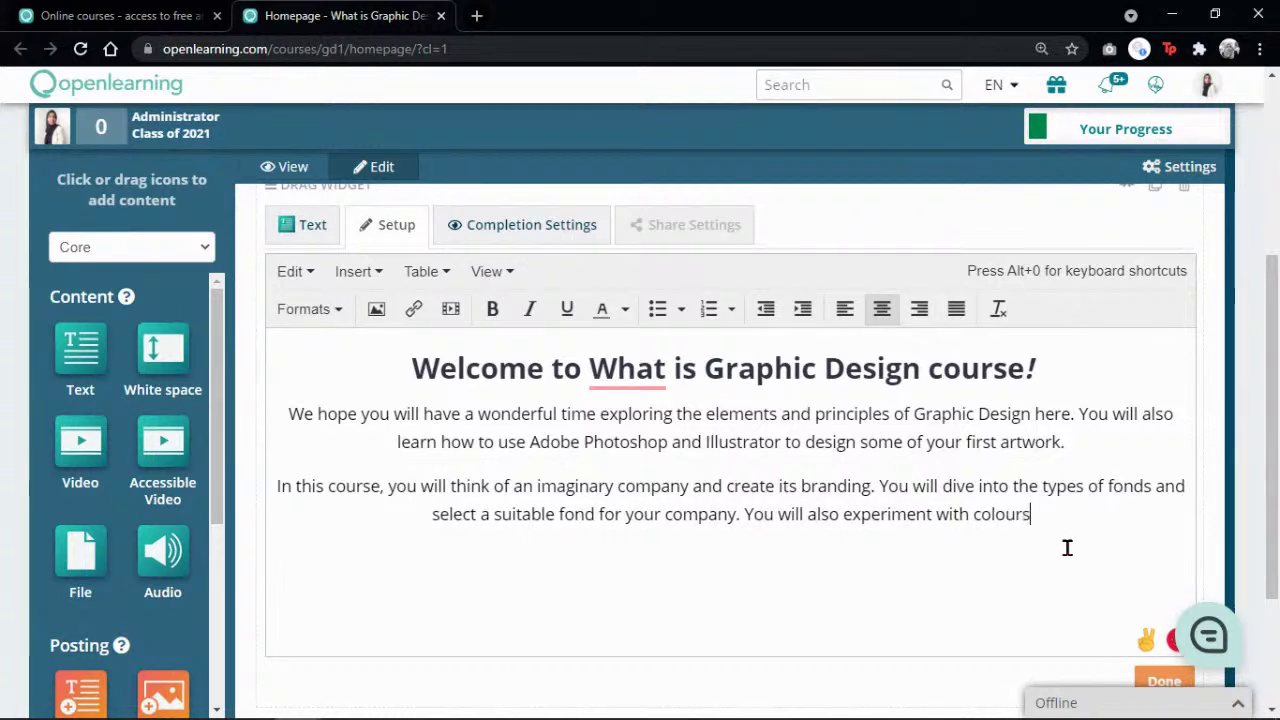
pyautogui.write(' before decid')
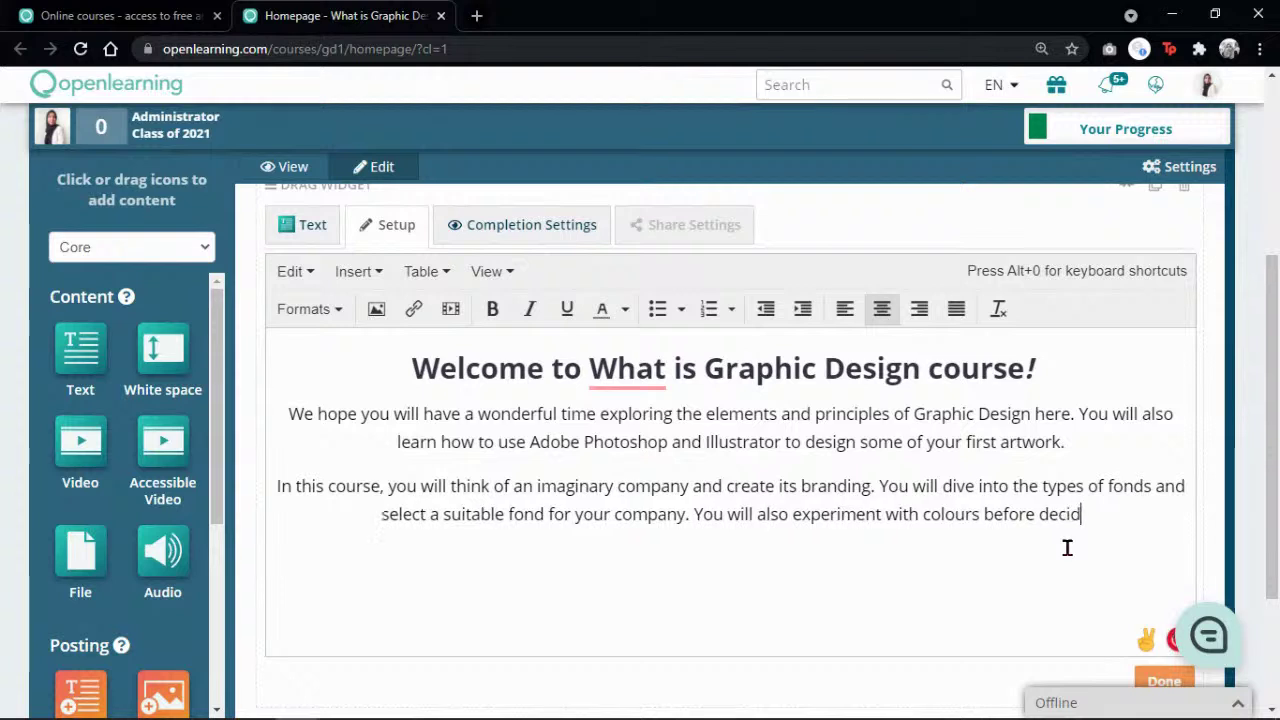
pyautogui.write('ing on the bran')
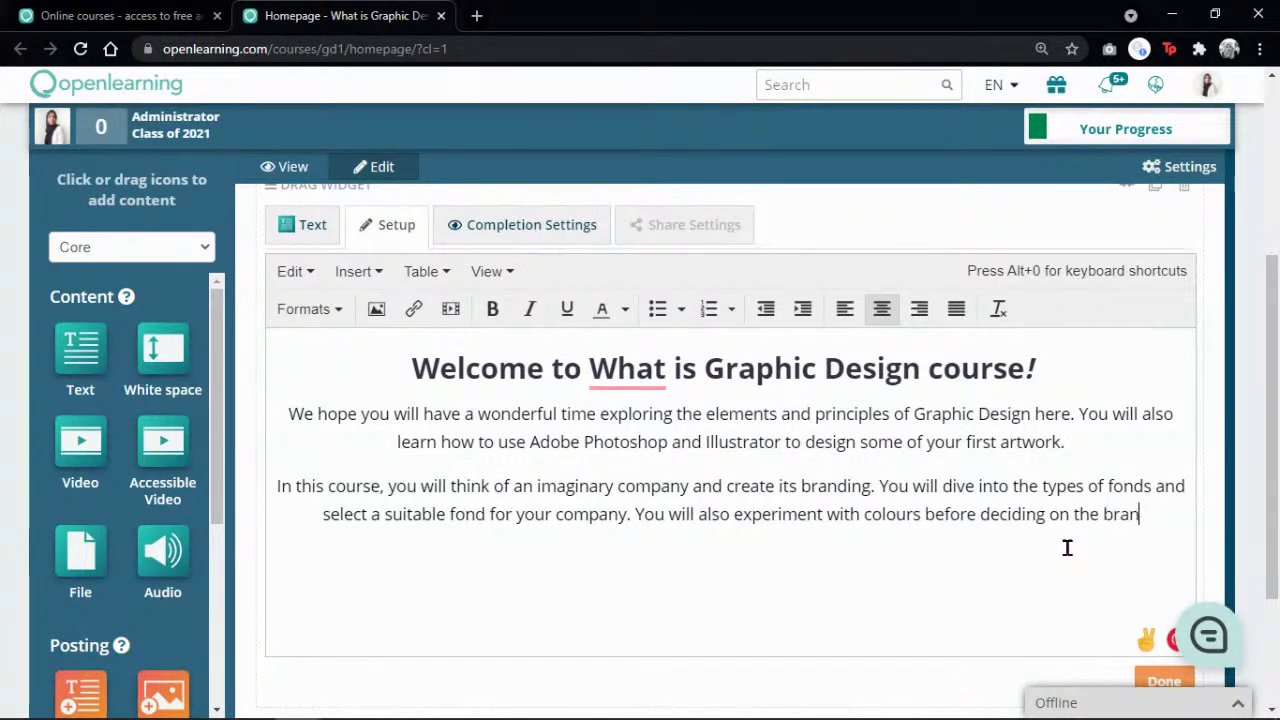
pyautogui.write('ding colour')
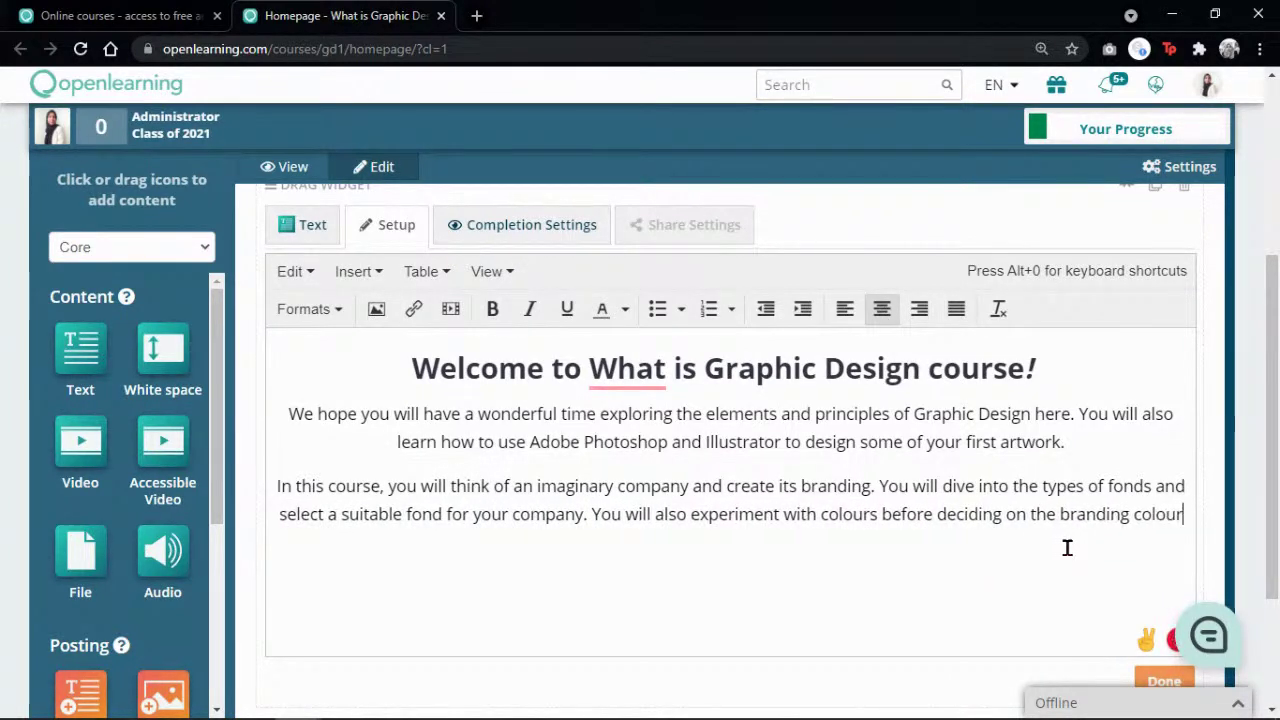
pyautogui.write(' for this comp')
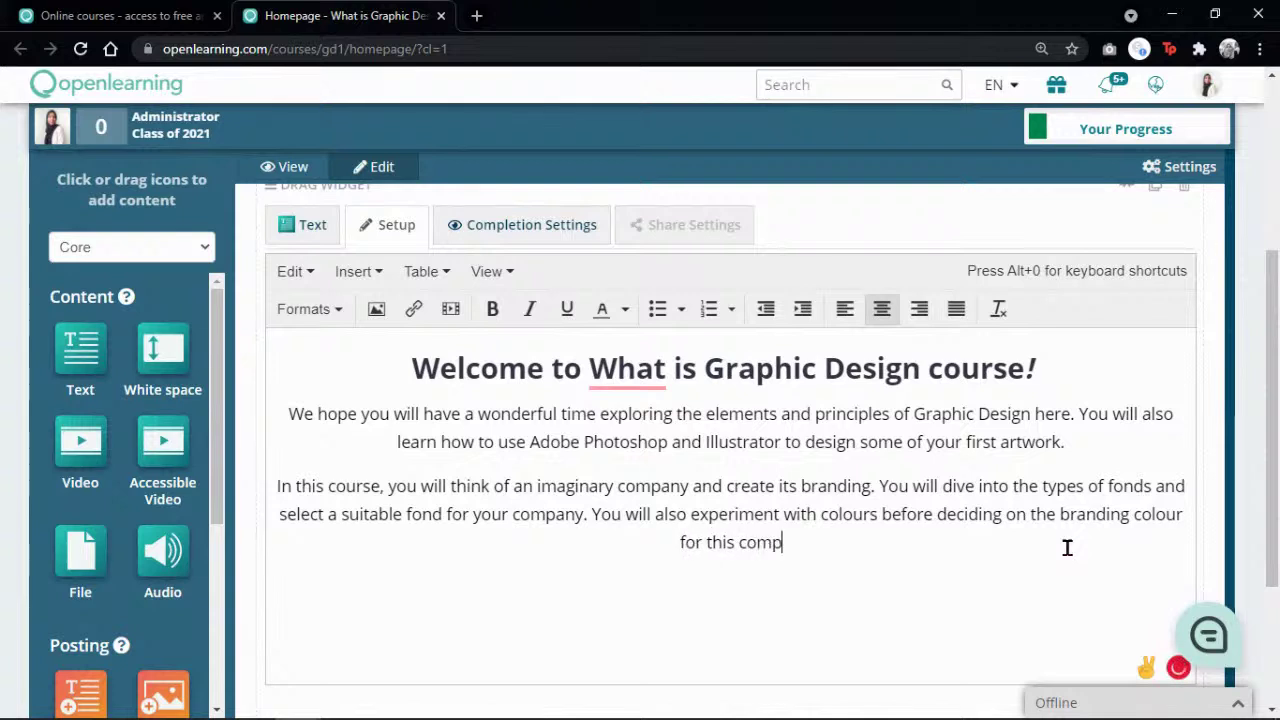
# Step: Append "By the end of this course, you would be able to create your company logo and design an effective advertisement to promote the company's business!"
pyautogui.write('any. By the end of this cours')
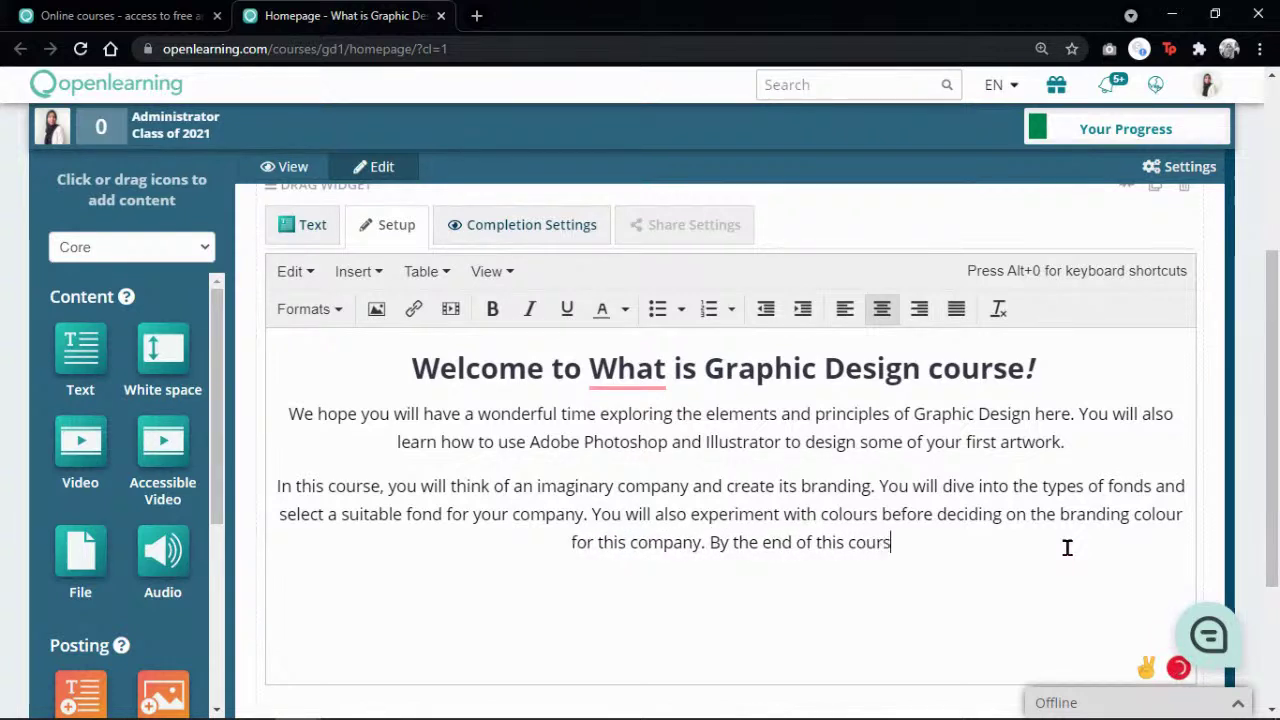
pyautogui.write('e, you wou')
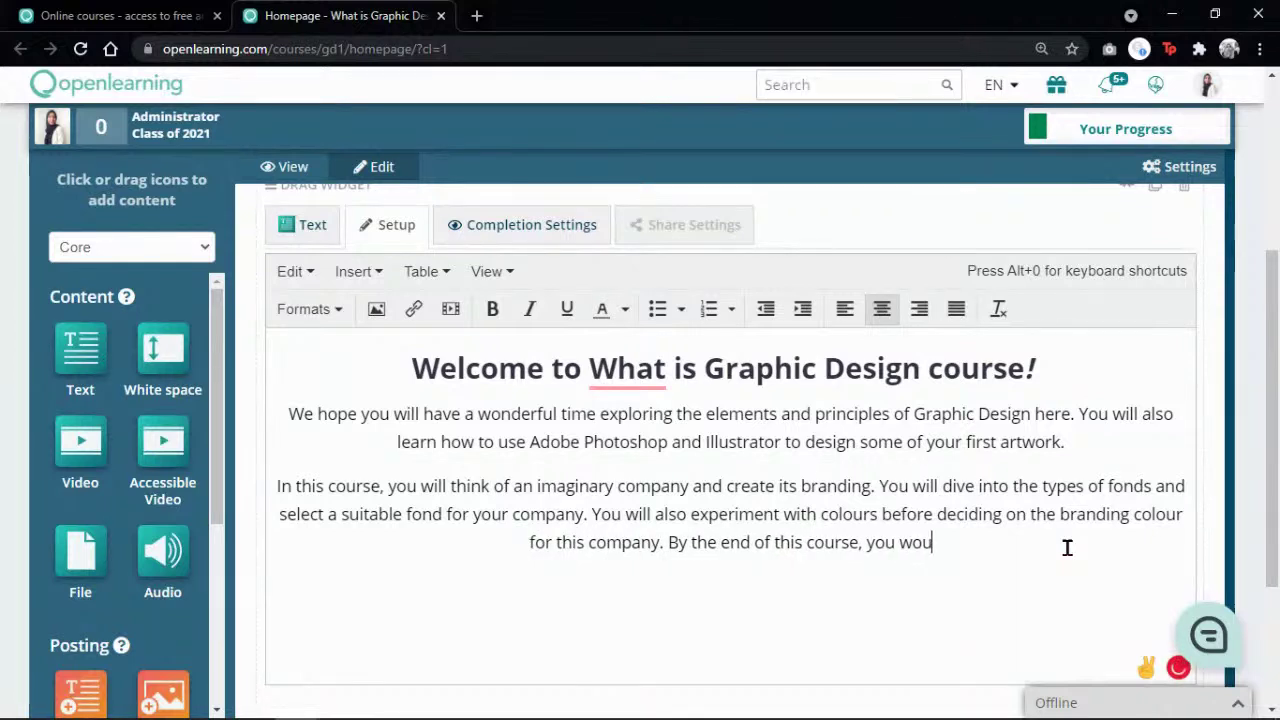
pyautogui.write('ld be able to c')
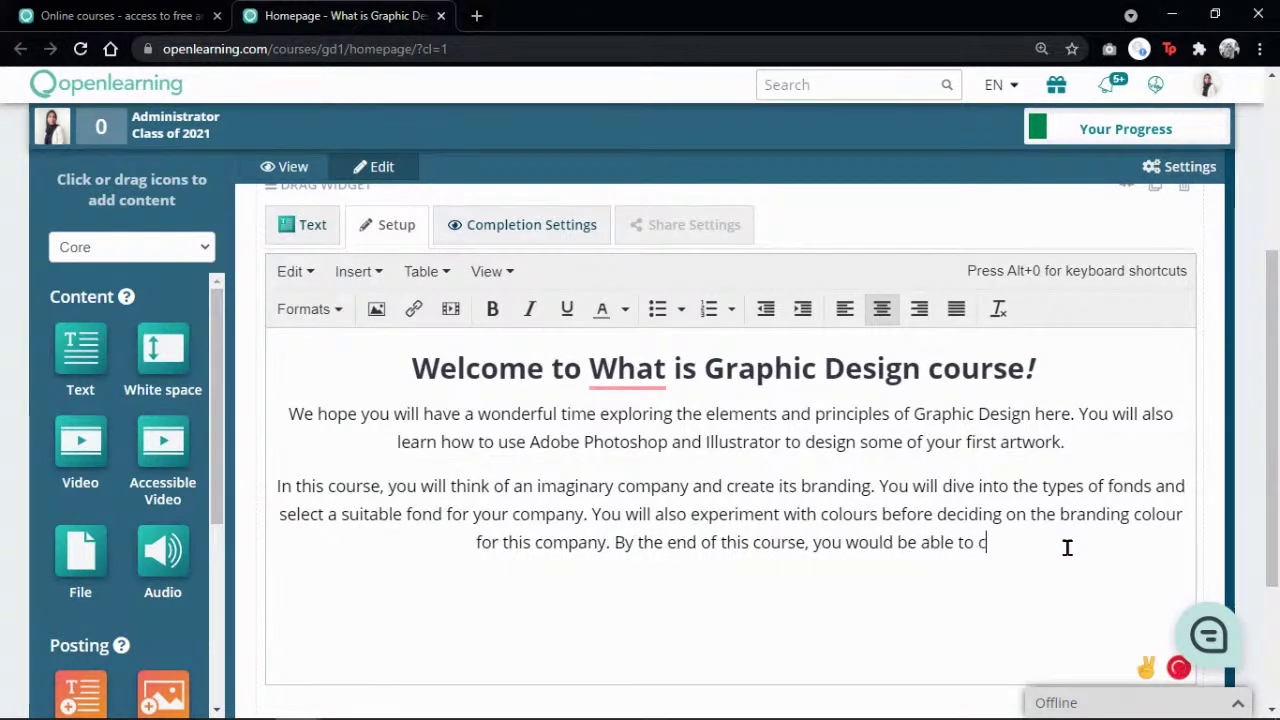
pyautogui.write('reate your co')
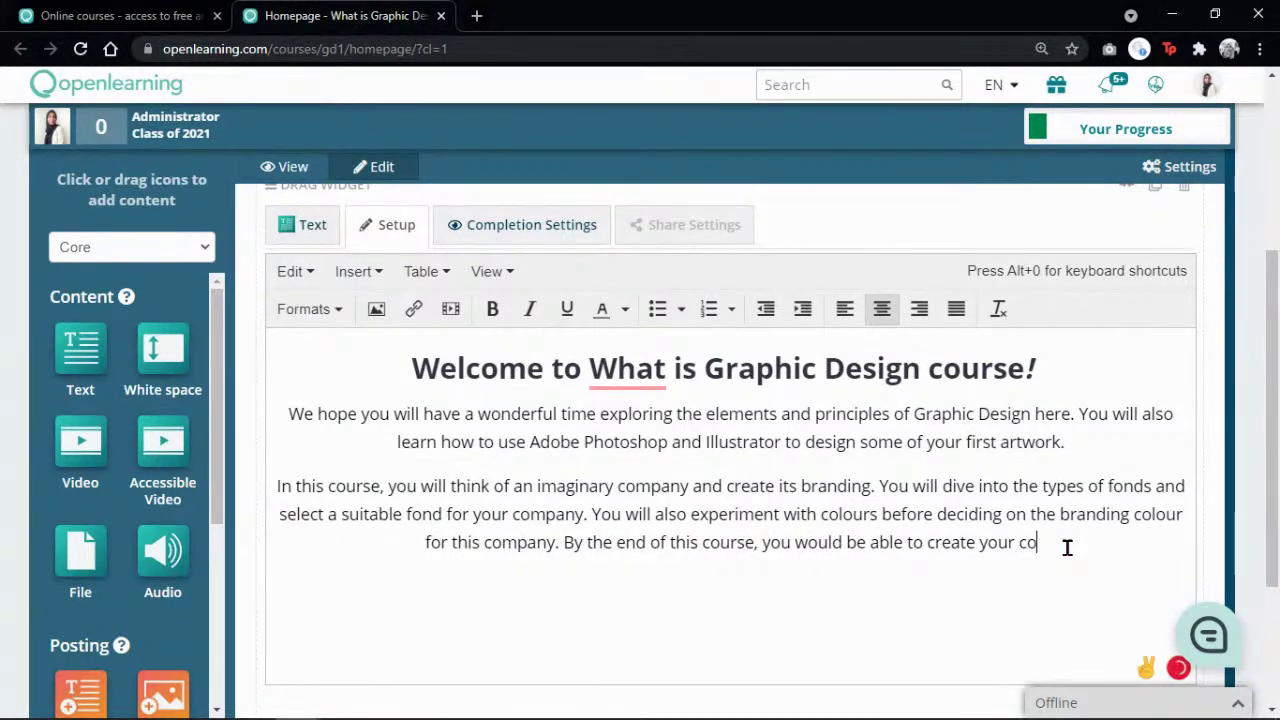
pyautogui.write('mpany logo and ')
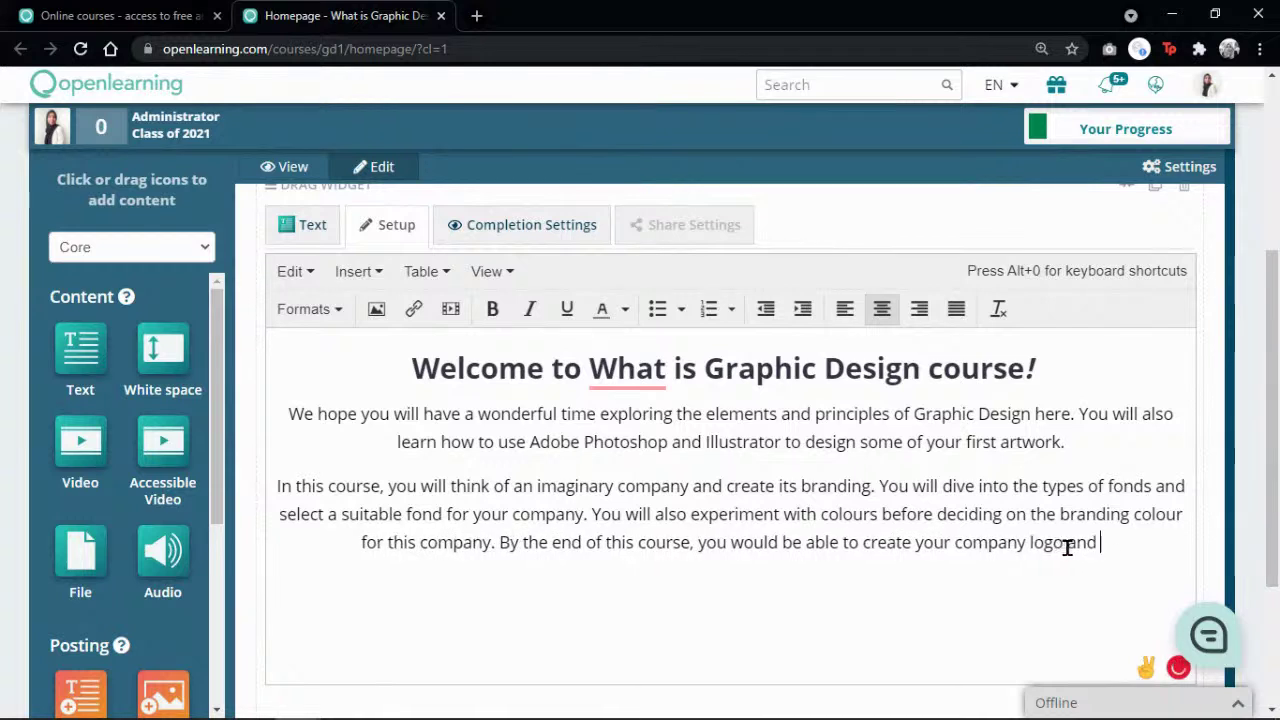
pyautogui.write('design an effective advertisement to pro')
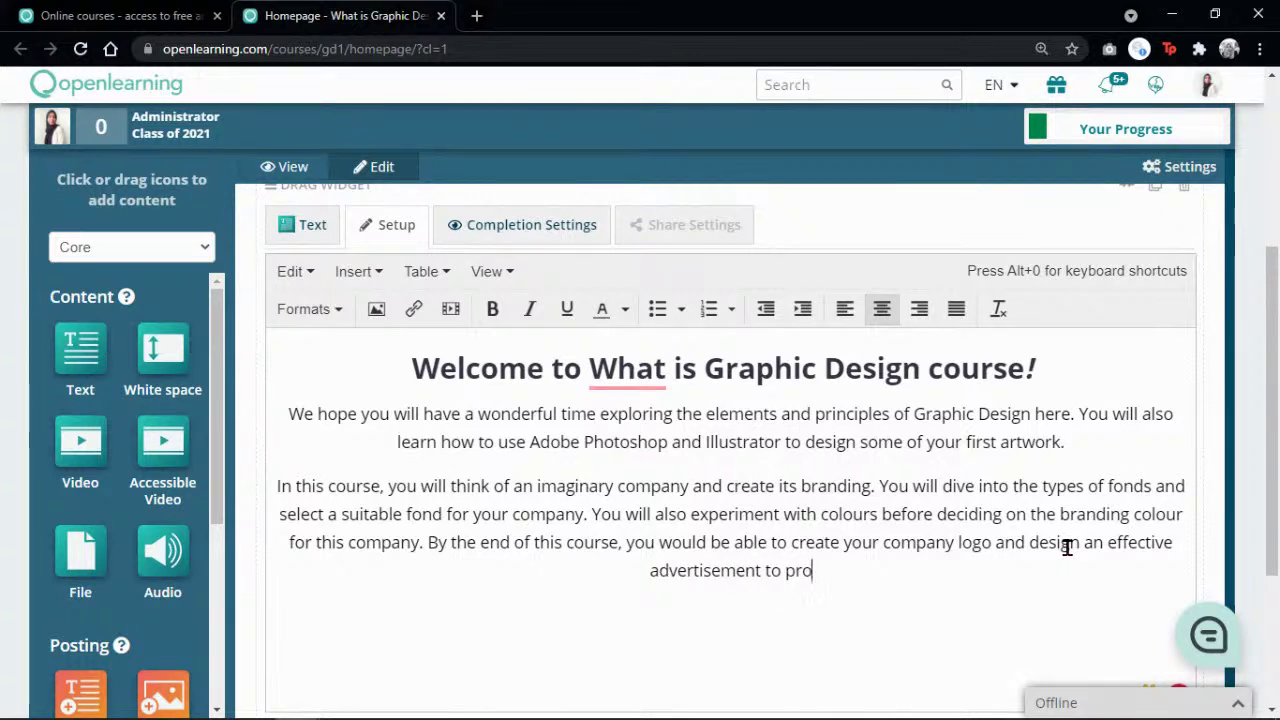
pyautogui.write('mote')
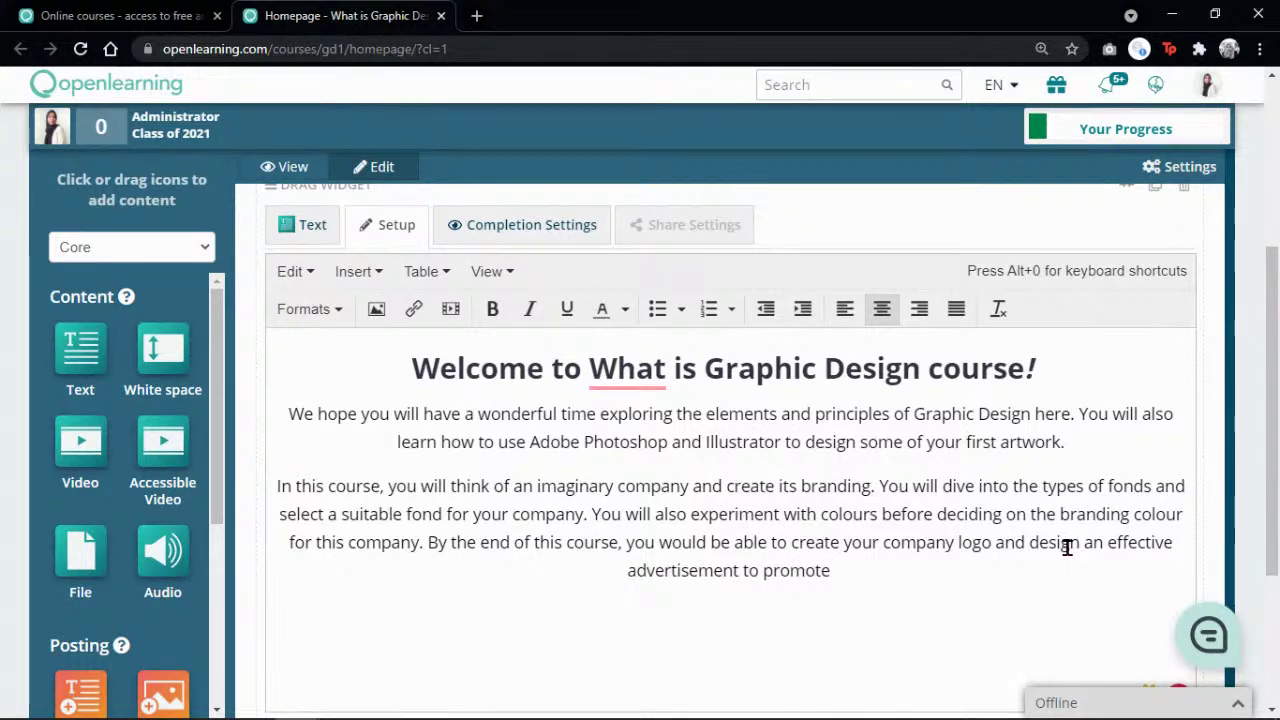
pyautogui.write(' the company')
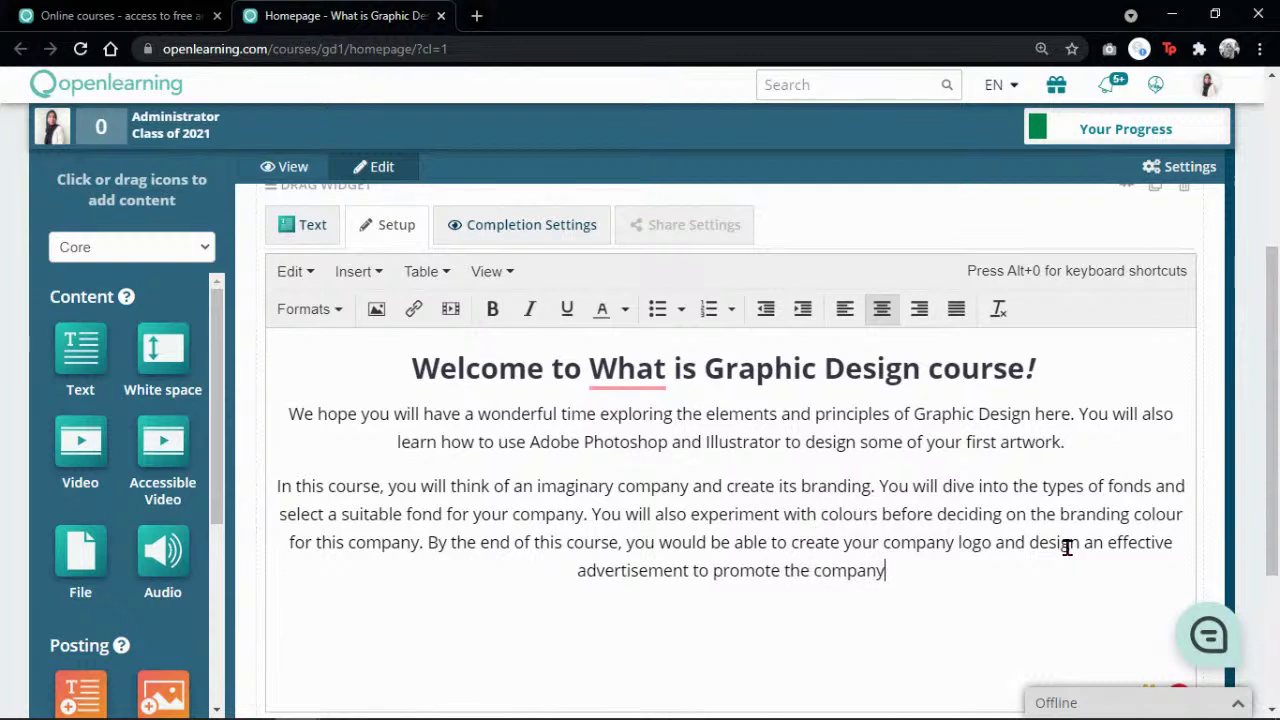
pyautogui.write("'s business!")
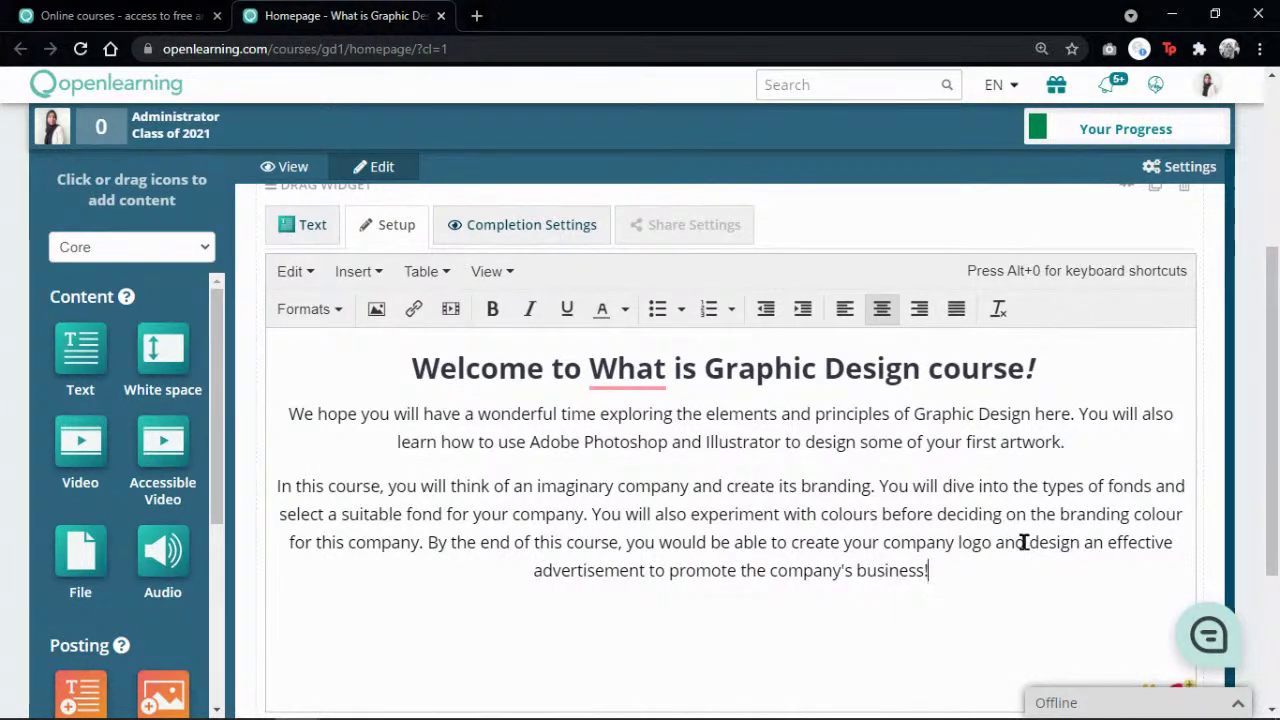
# Step: Apply the Container format to the course overview paragraph starting "In this course" and save the text widget
pyautogui.moveTo(1006, 566); pyautogui.dragTo(256, 485)
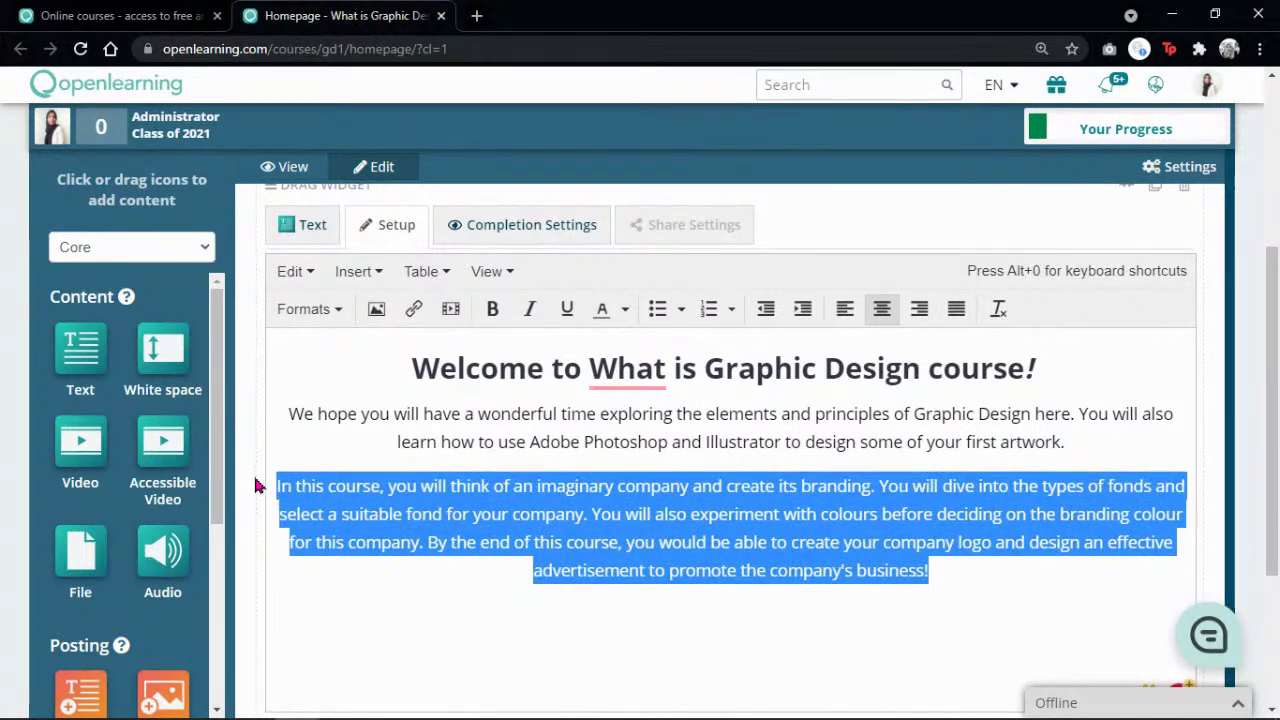
pyautogui.click(309, 309)
pyautogui.moveTo(383, 424)
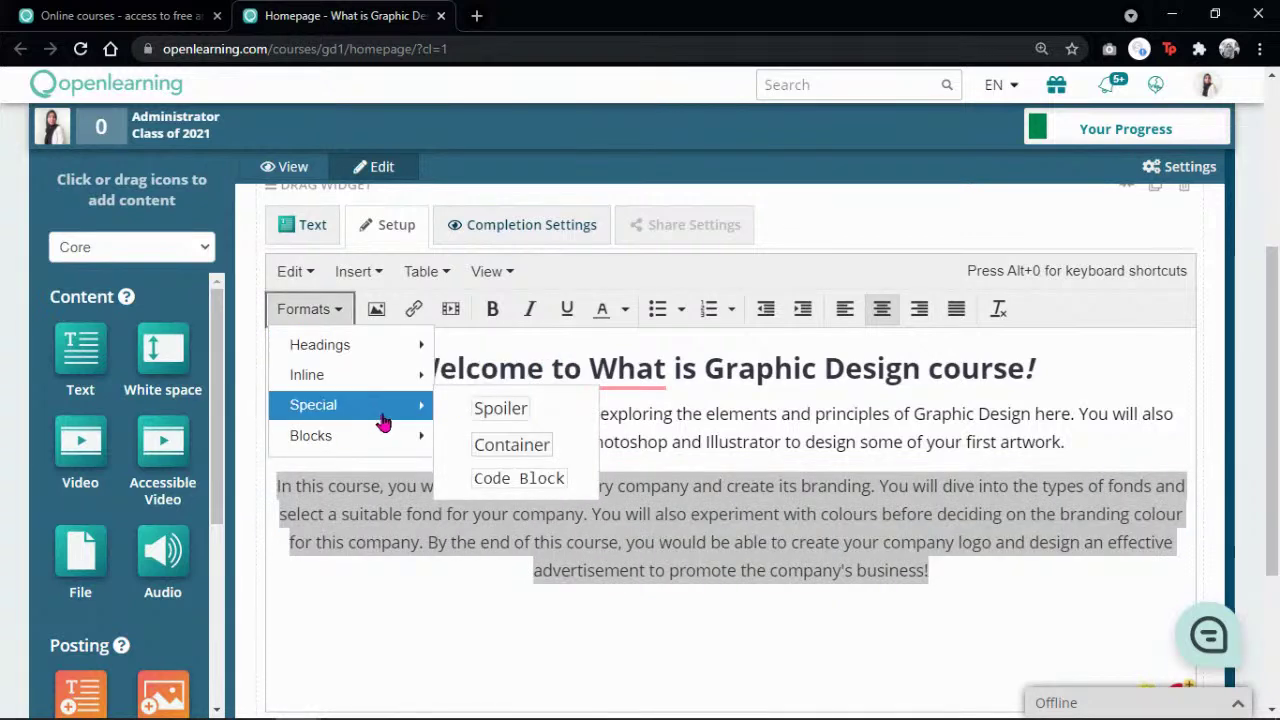
pyautogui.click(491, 446)
pyautogui.click(913, 516)
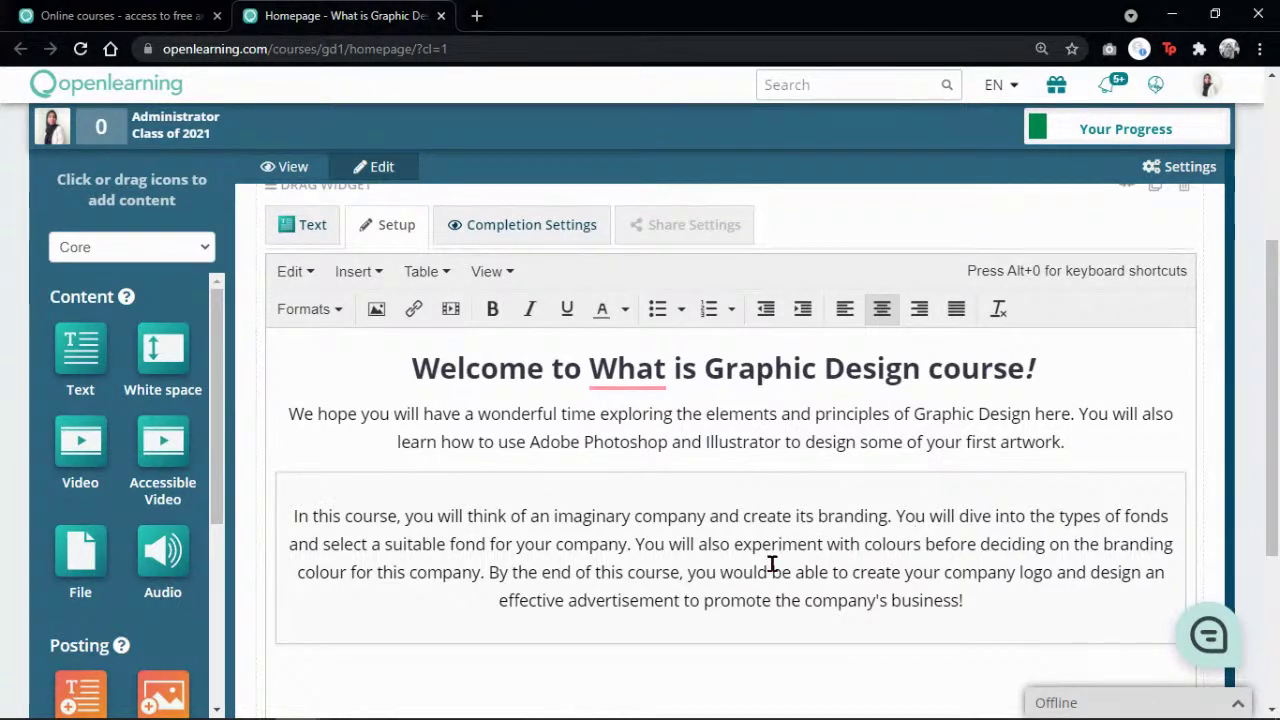
pyautogui.scroll(-1, 843, 517)
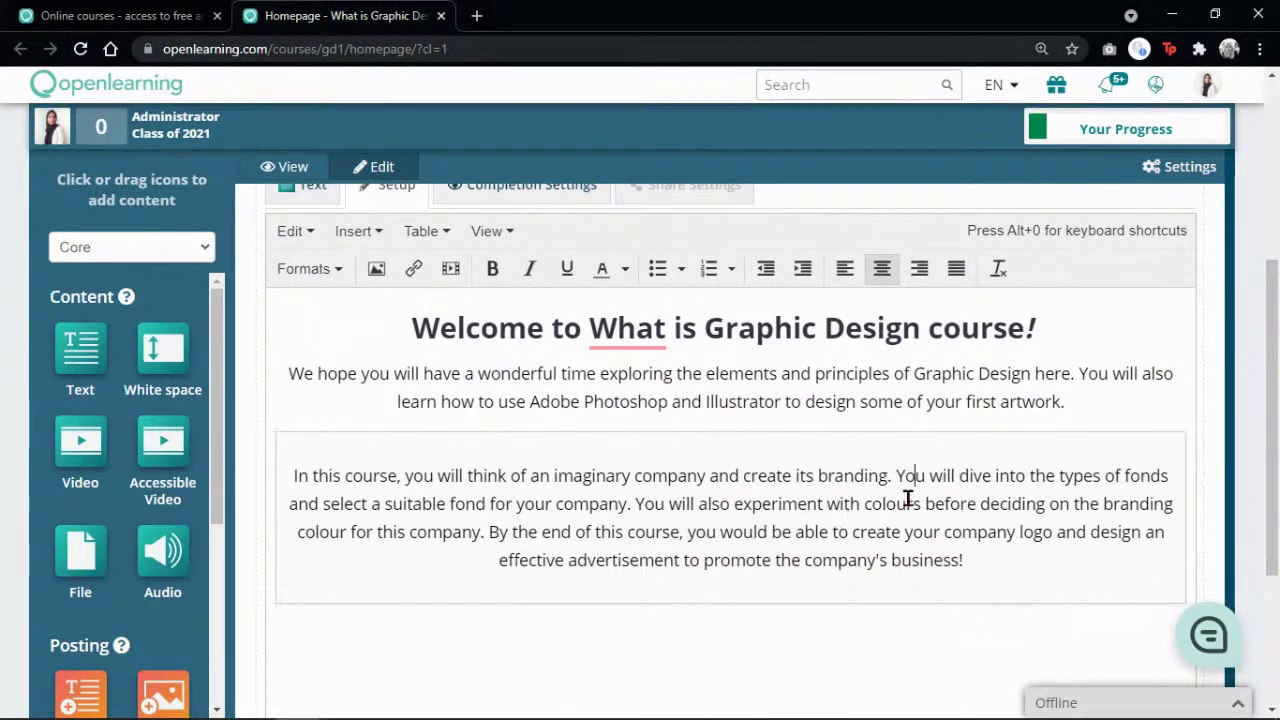
pyautogui.moveTo(991, 563); pyautogui.dragTo(277, 478)
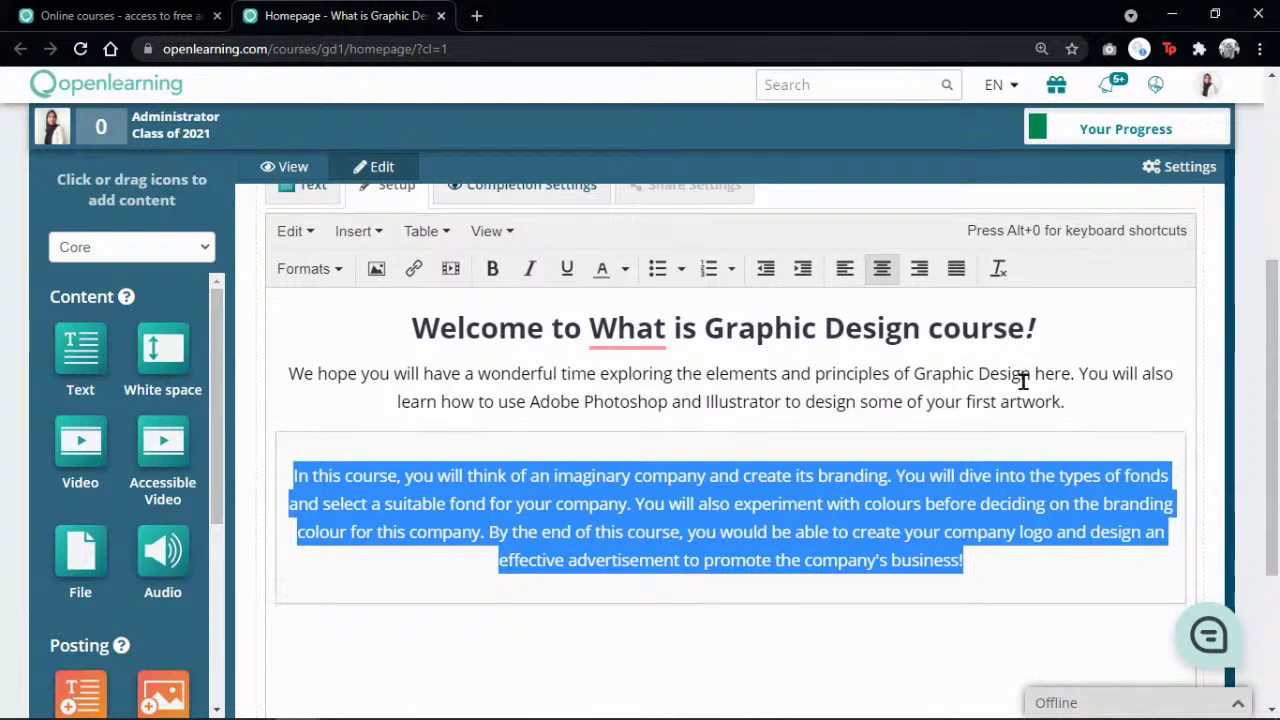
pyautogui.scroll(-3, 1020, 380)
pyautogui.click(1153, 538)
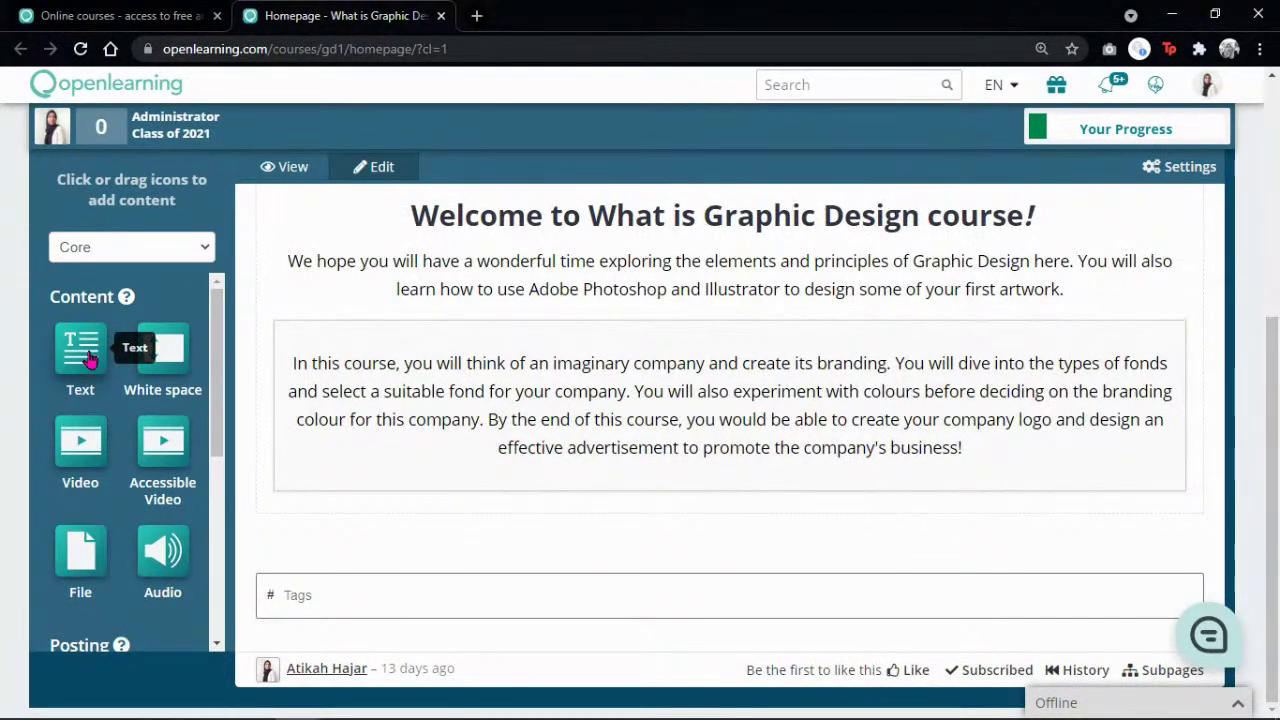
# Step: Add a text widget below the welcome text reading "Let's get started and join the ice-breaking activity below."
pyautogui.click(88, 357)
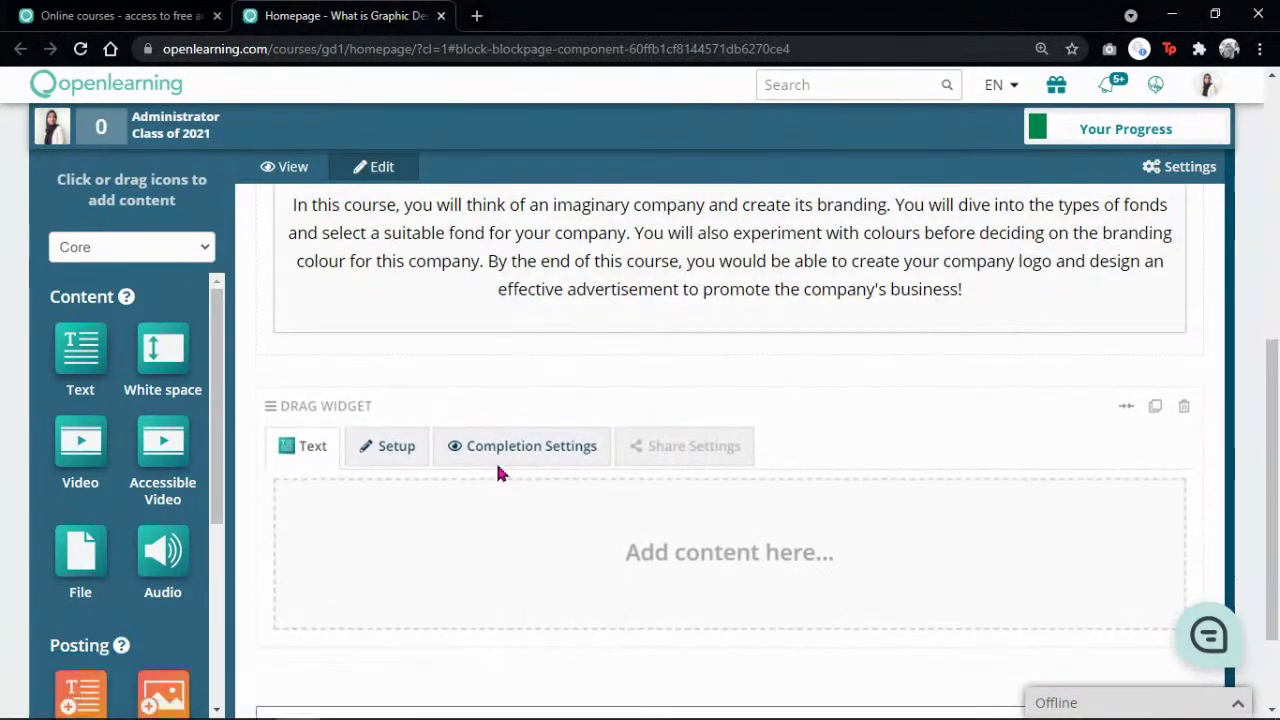
pyautogui.click(382, 447)
pyautogui.click(629, 606)
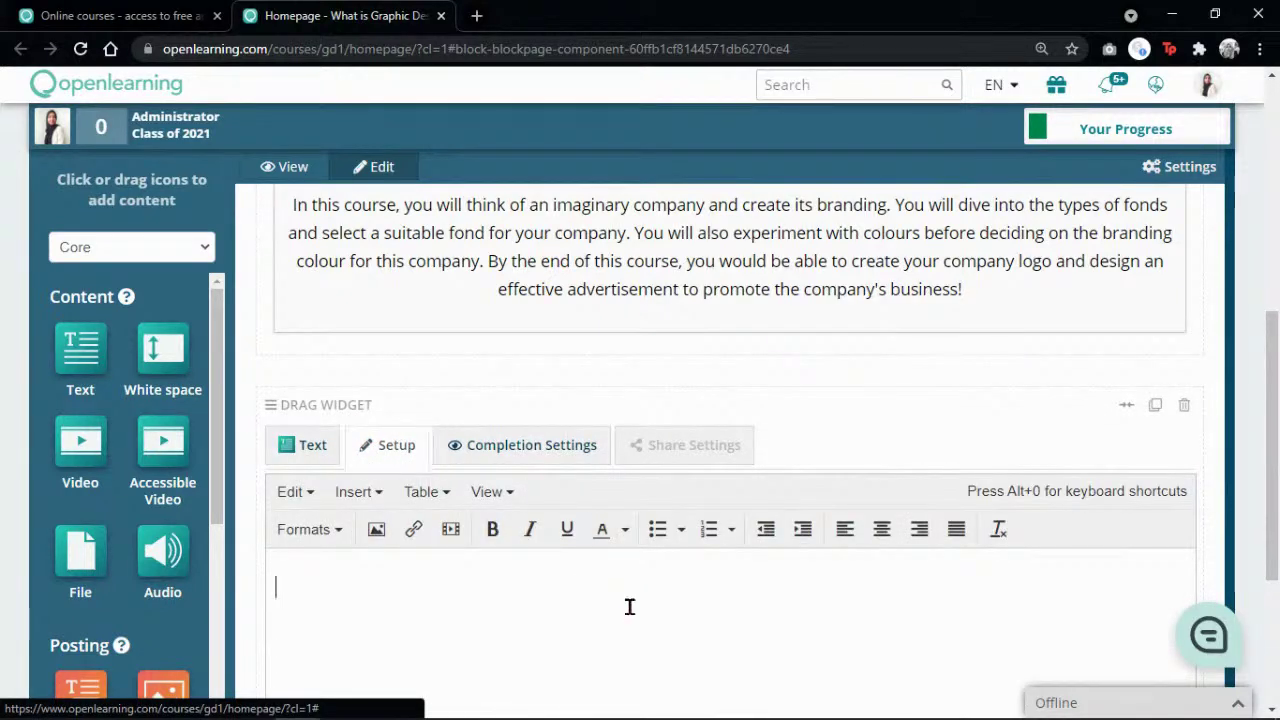
pyautogui.write("Let's")
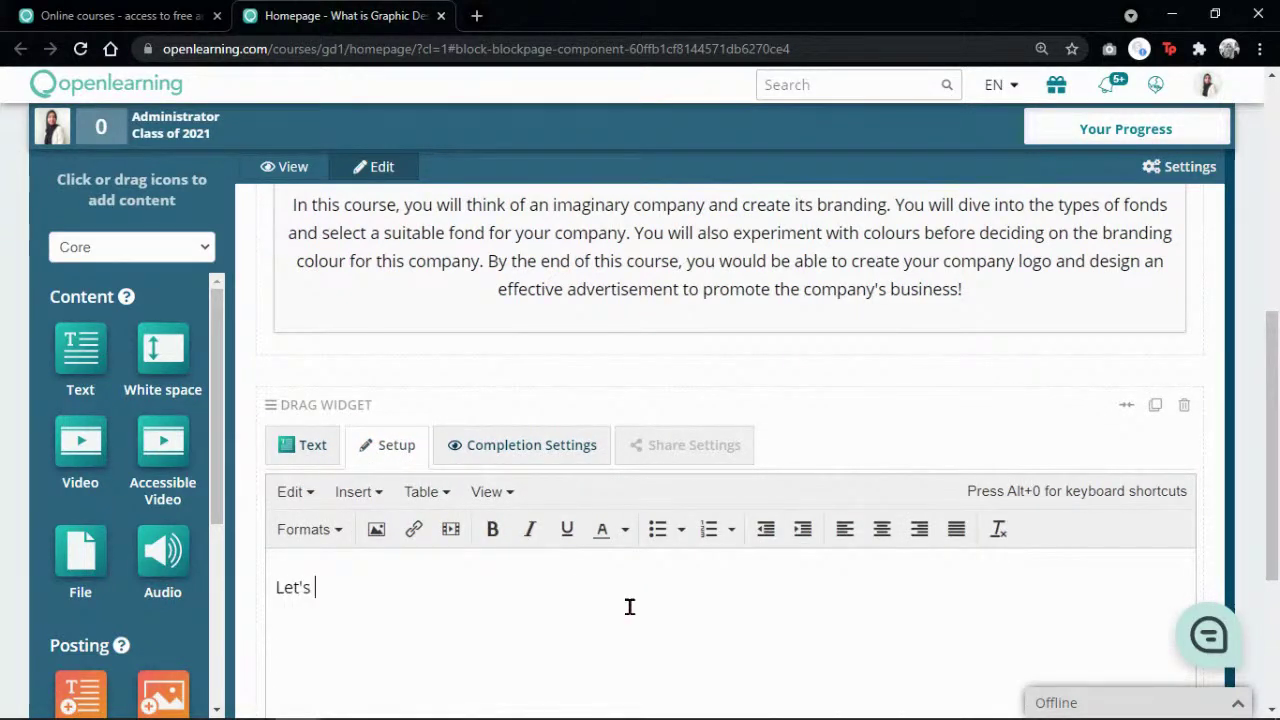
pyautogui.write('get starte')
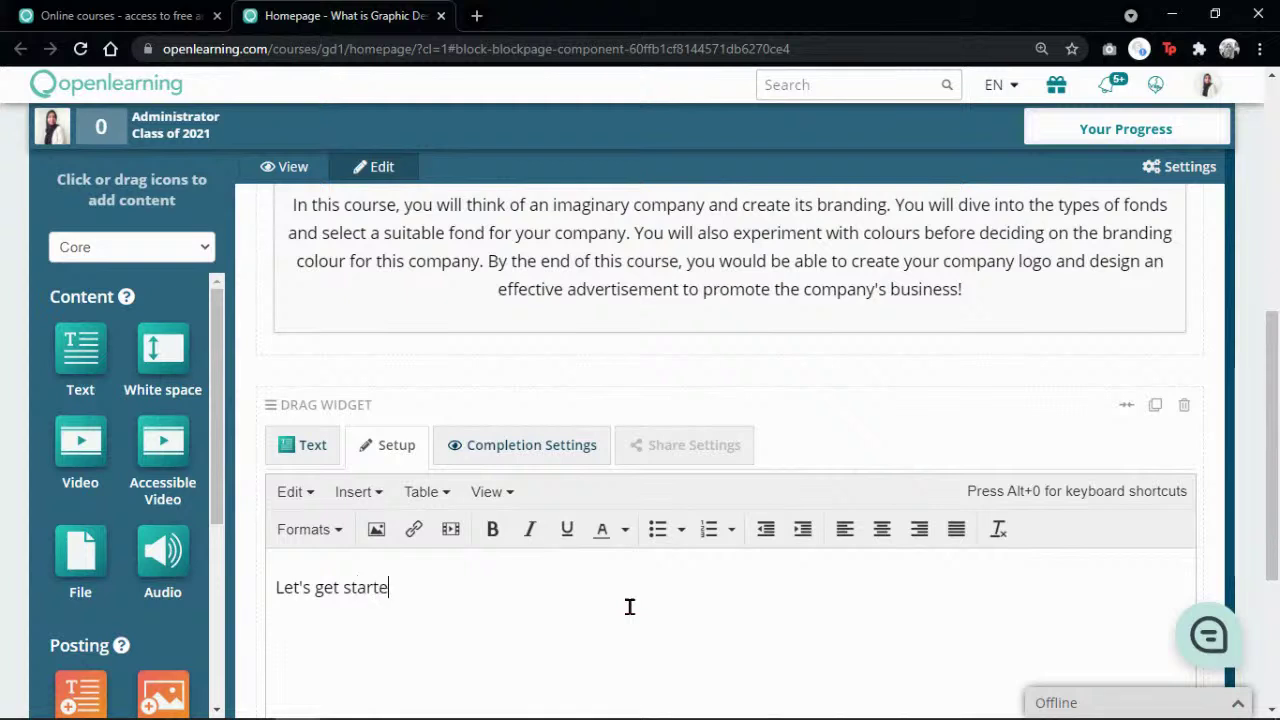
pyautogui.write('d and join')
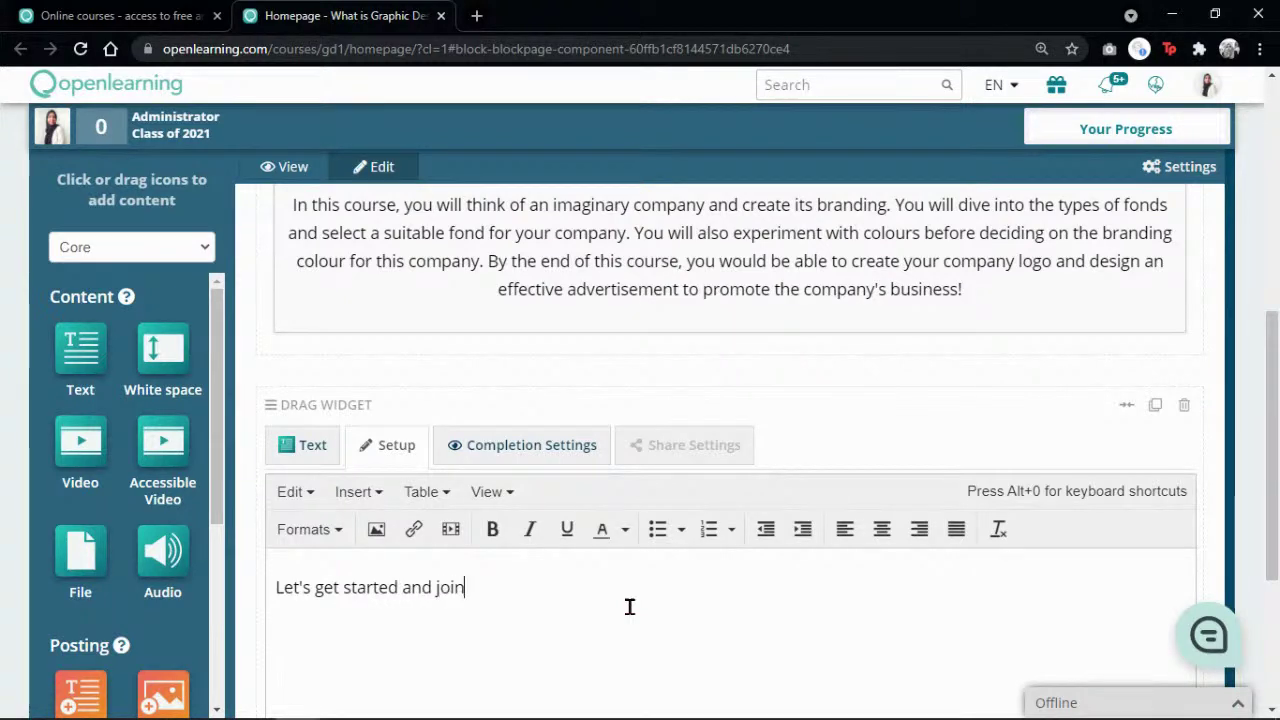
pyautogui.write(' the ice-breaking ac')
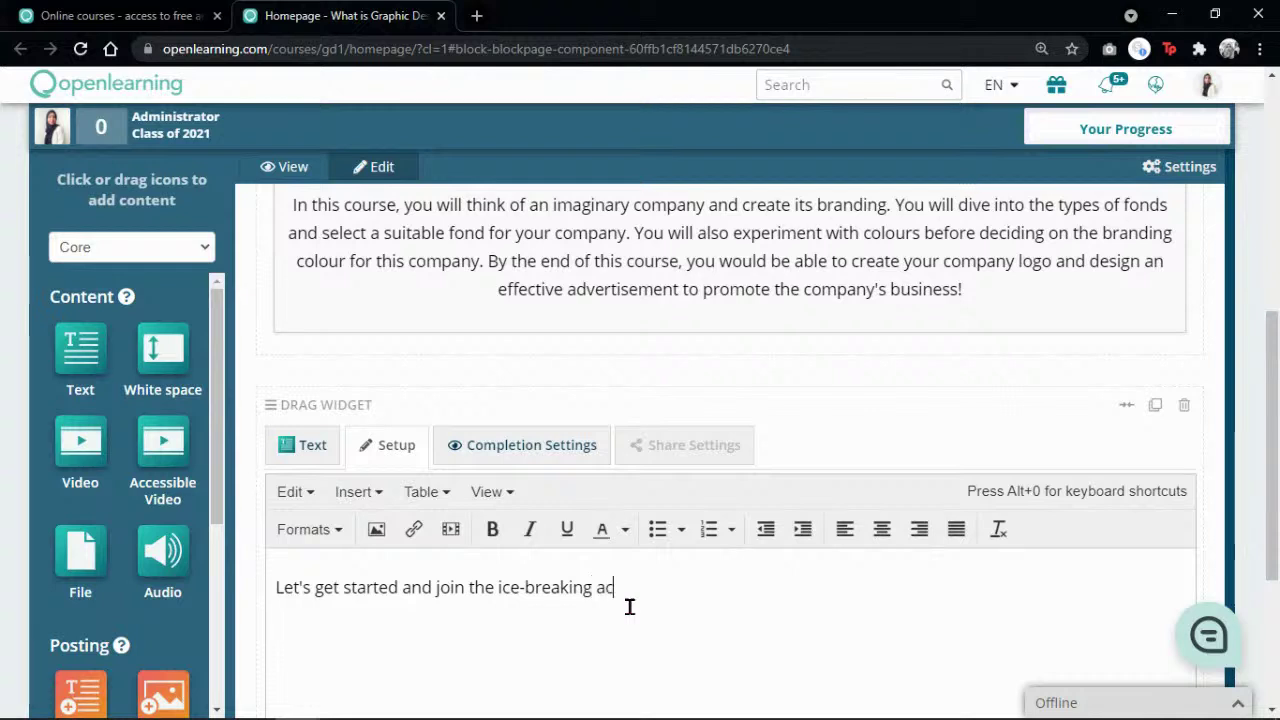
pyautogui.write('tivity below.')
# Step: Centre and bold the ice-breaking sentence, apply a heading format to it, and save the widget
pyautogui.hotkey('ctrl', 'a')
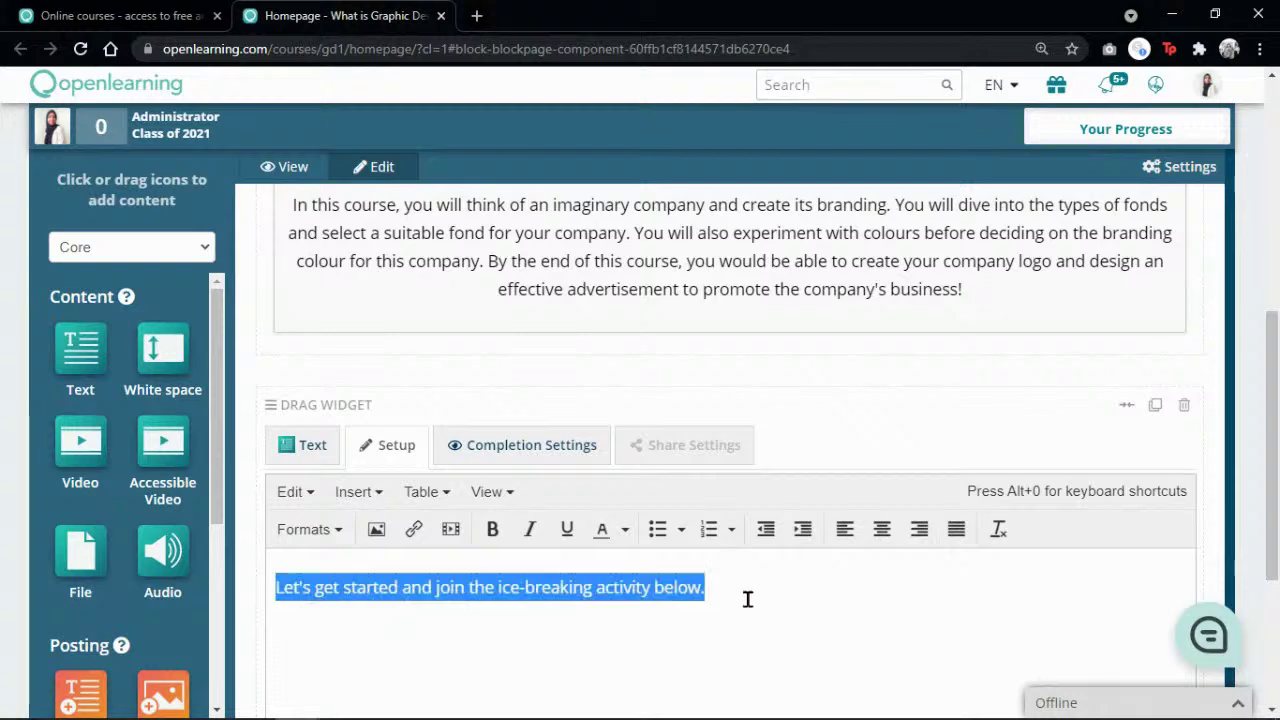
pyautogui.click(884, 530)
pyautogui.click(492, 529)
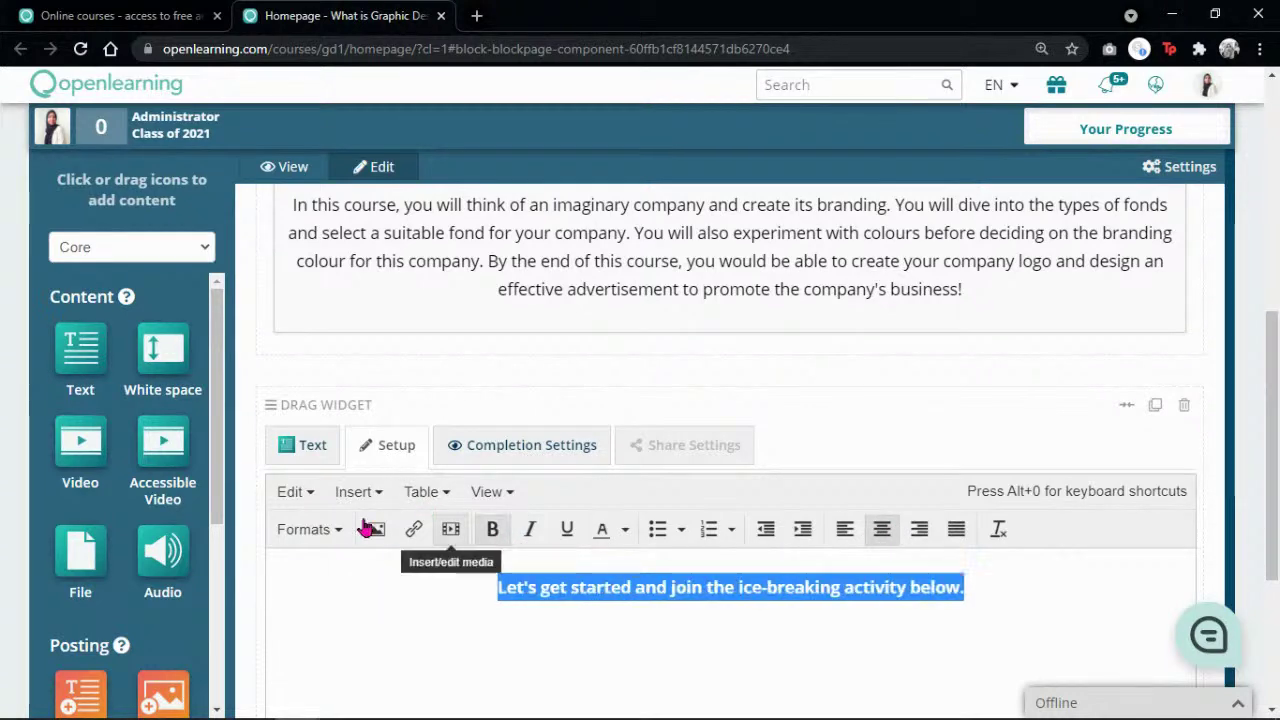
pyautogui.click(305, 529)
pyautogui.moveTo(400, 565)
pyautogui.click(511, 484)
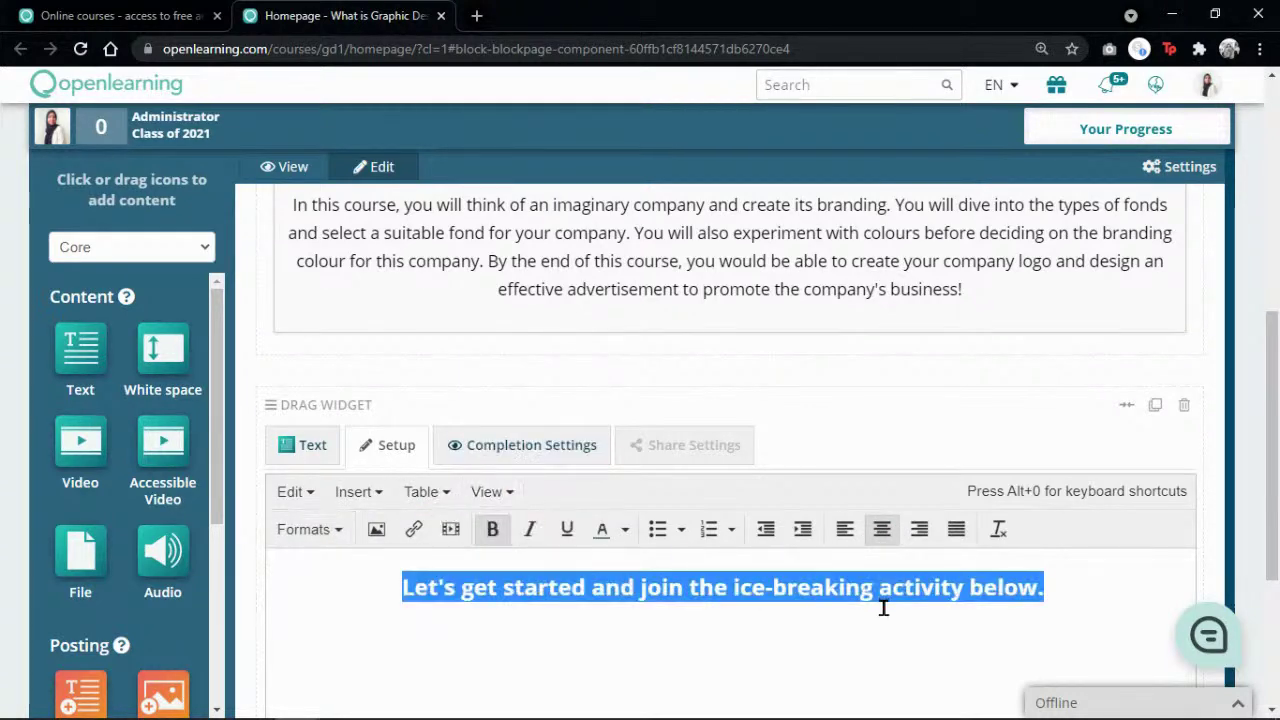
pyautogui.scroll(-5, 883, 603)
pyautogui.click(1146, 540)
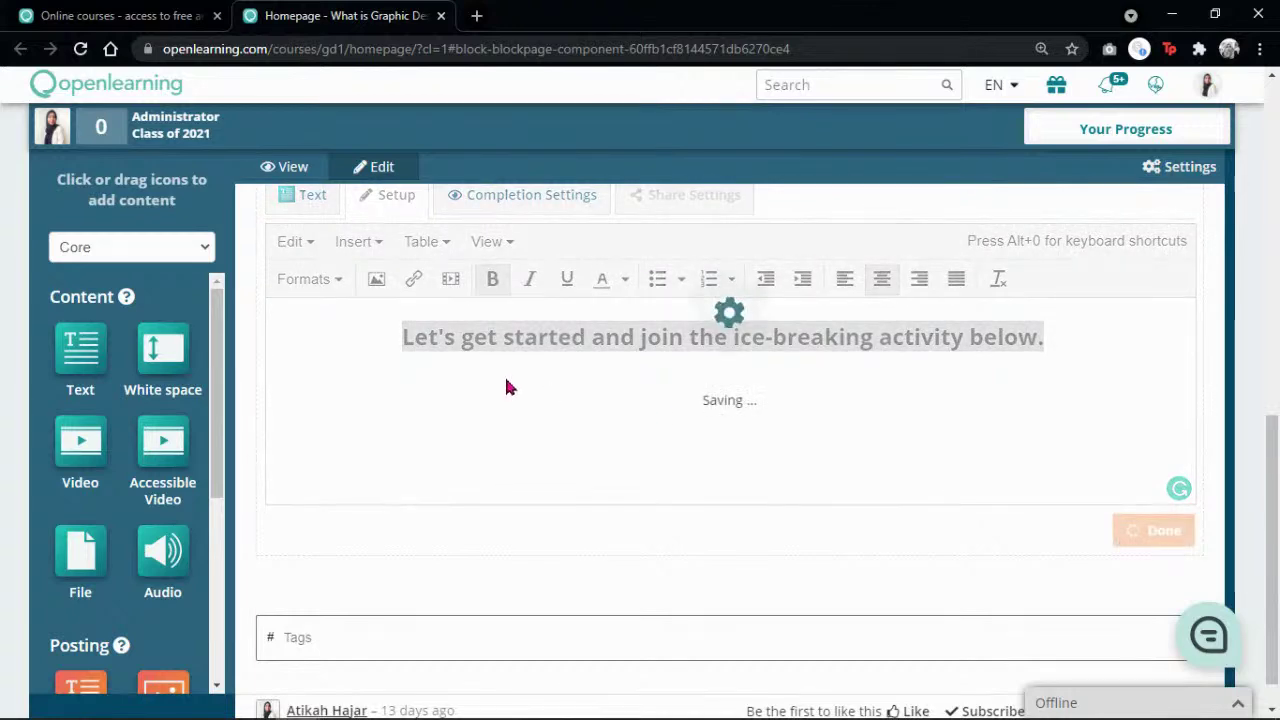
# Step: Add another text widget below the ice-breaking heading and open its content for editing
pyautogui.click(80, 350)
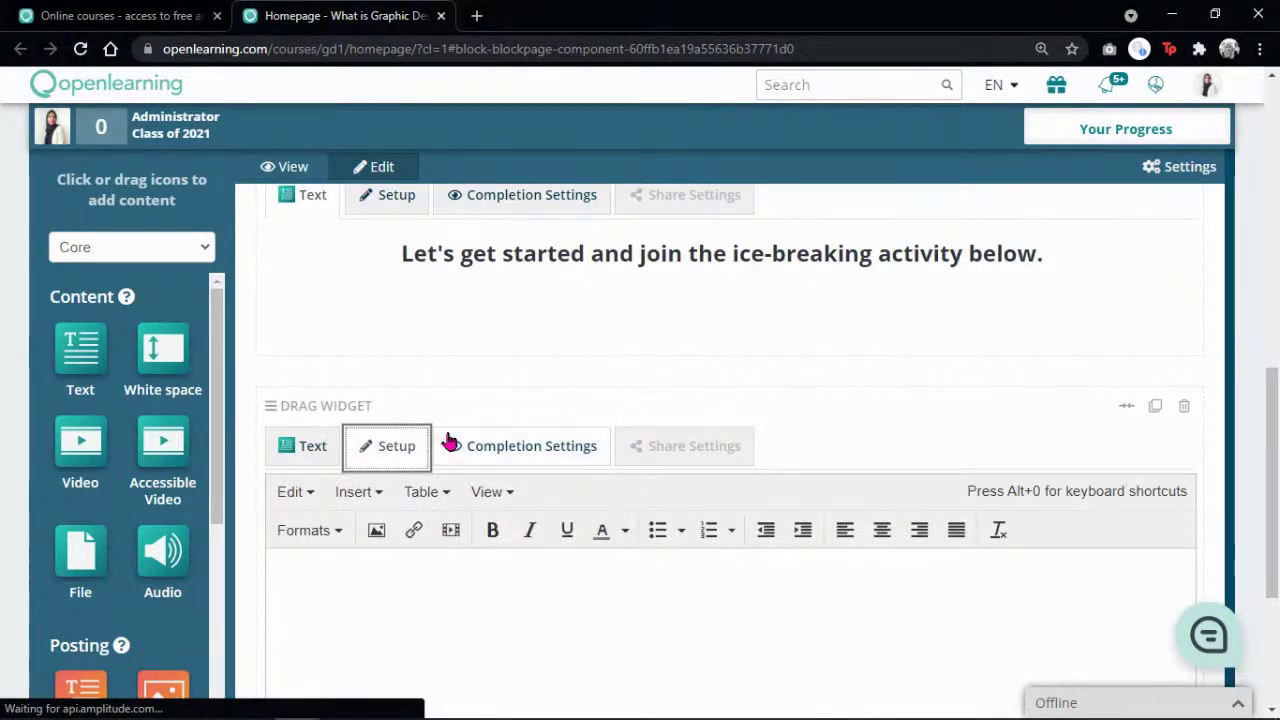
# Step: Review the homepage layout from the welcome text and boxed course overview down to the ice-breaking heading and empty text widget
pyautogui.scroll(3, 551, 400)
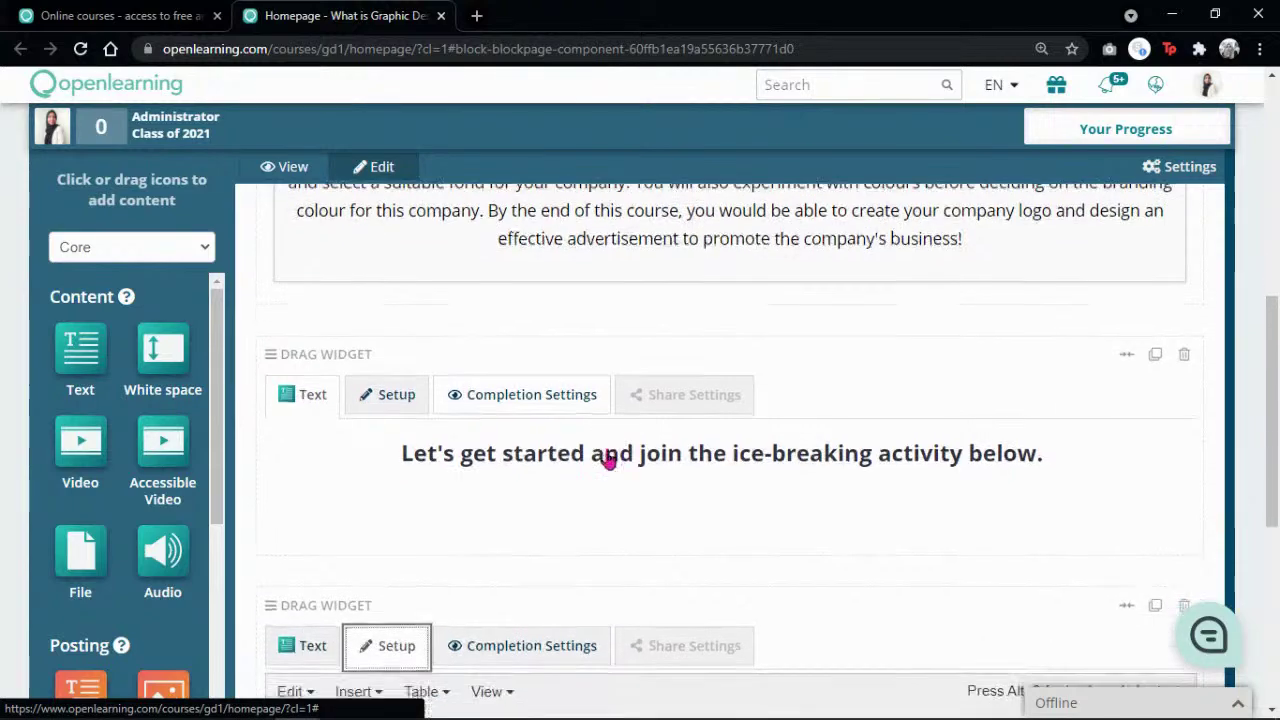
pyautogui.scroll(3, 608, 458)
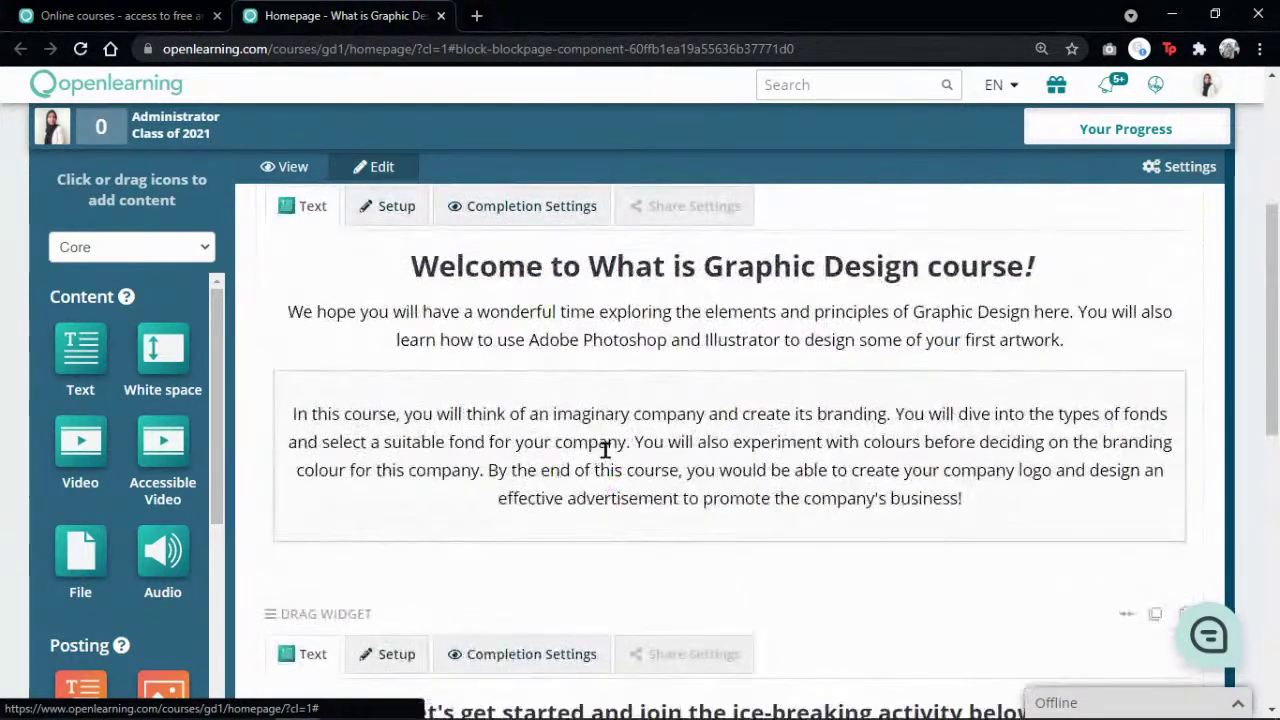
pyautogui.scroll(-3, 606, 459)
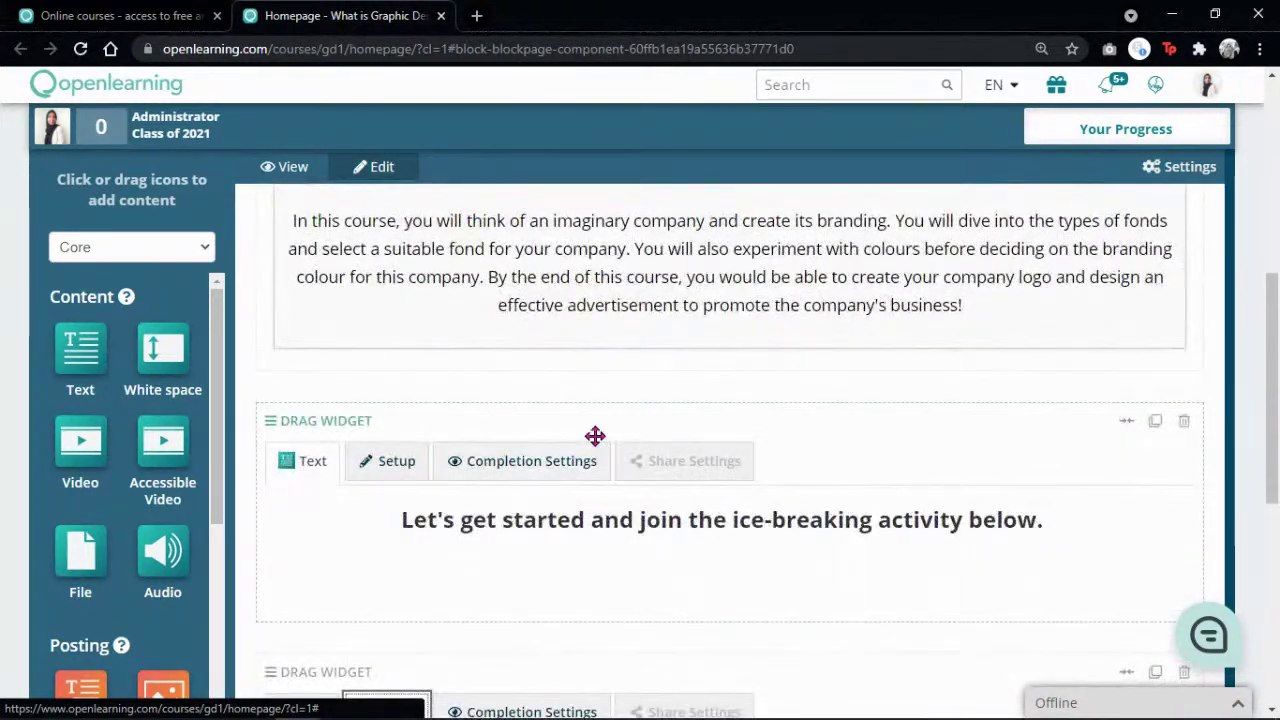
pyautogui.scroll(-2, 603, 410)
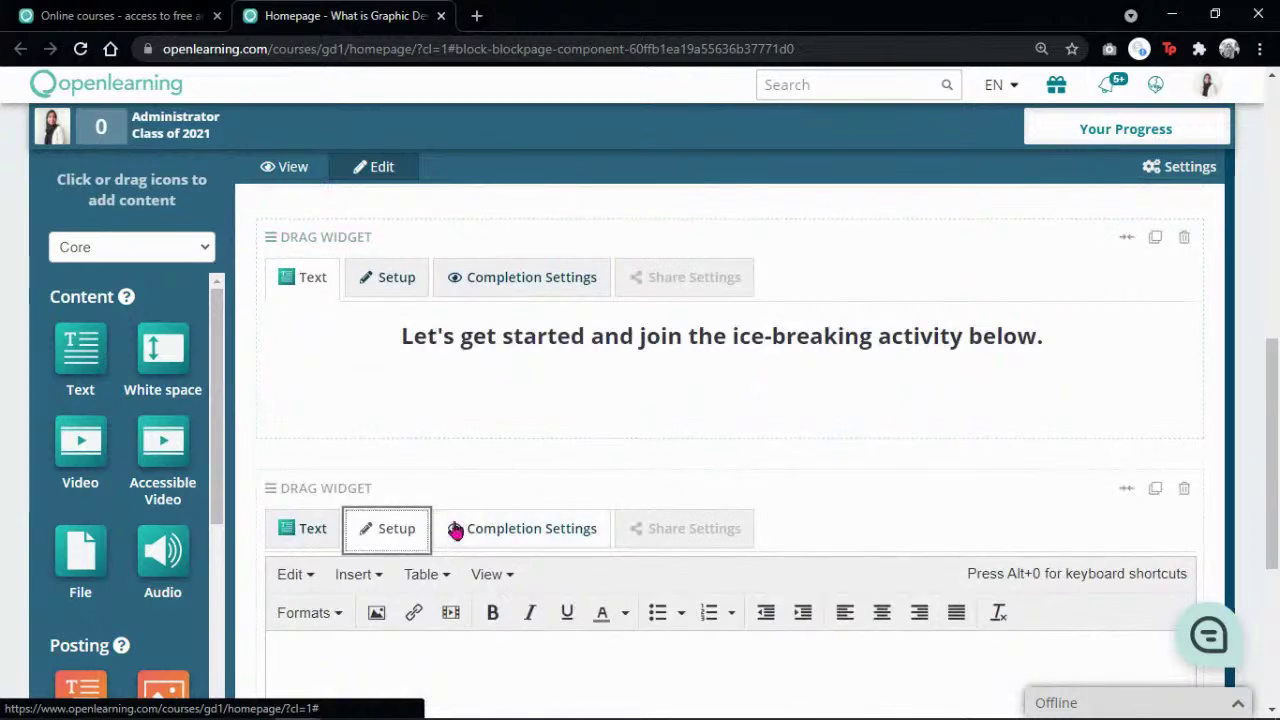
pyautogui.scroll(3, 617, 431)
pyautogui.scroll(-2, 517, 457)
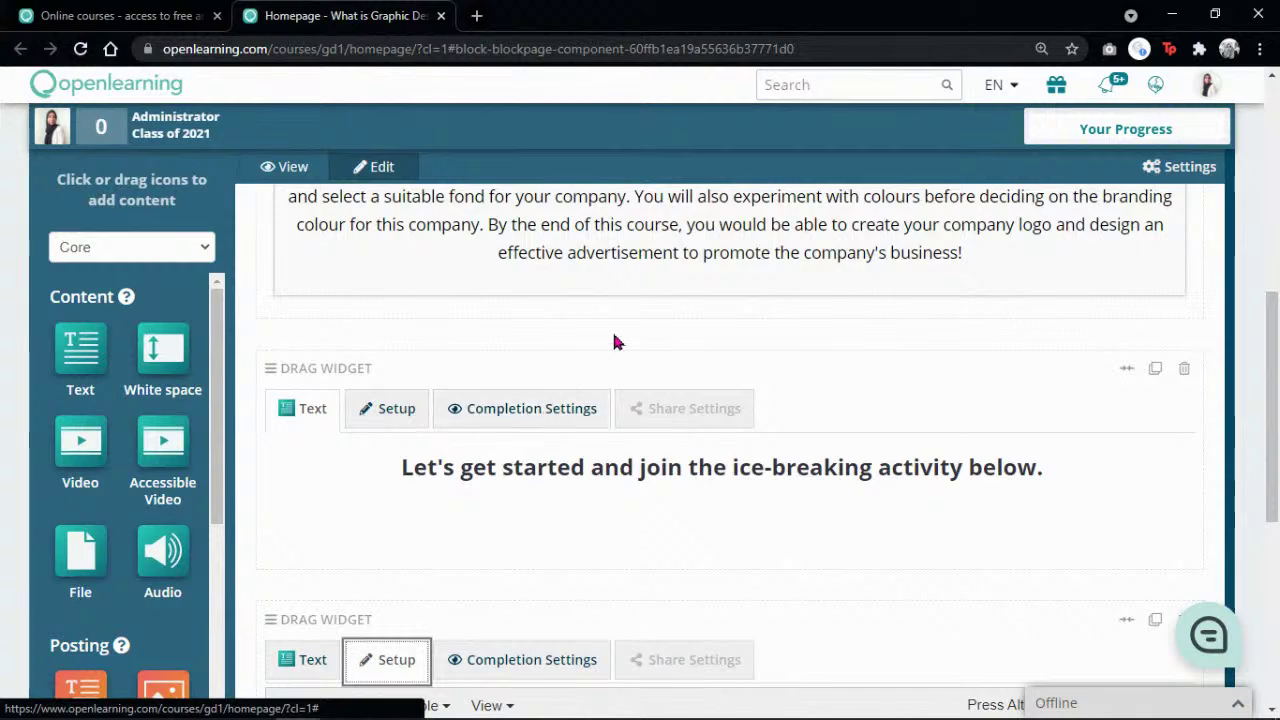
pyautogui.scroll(3, 609, 346)
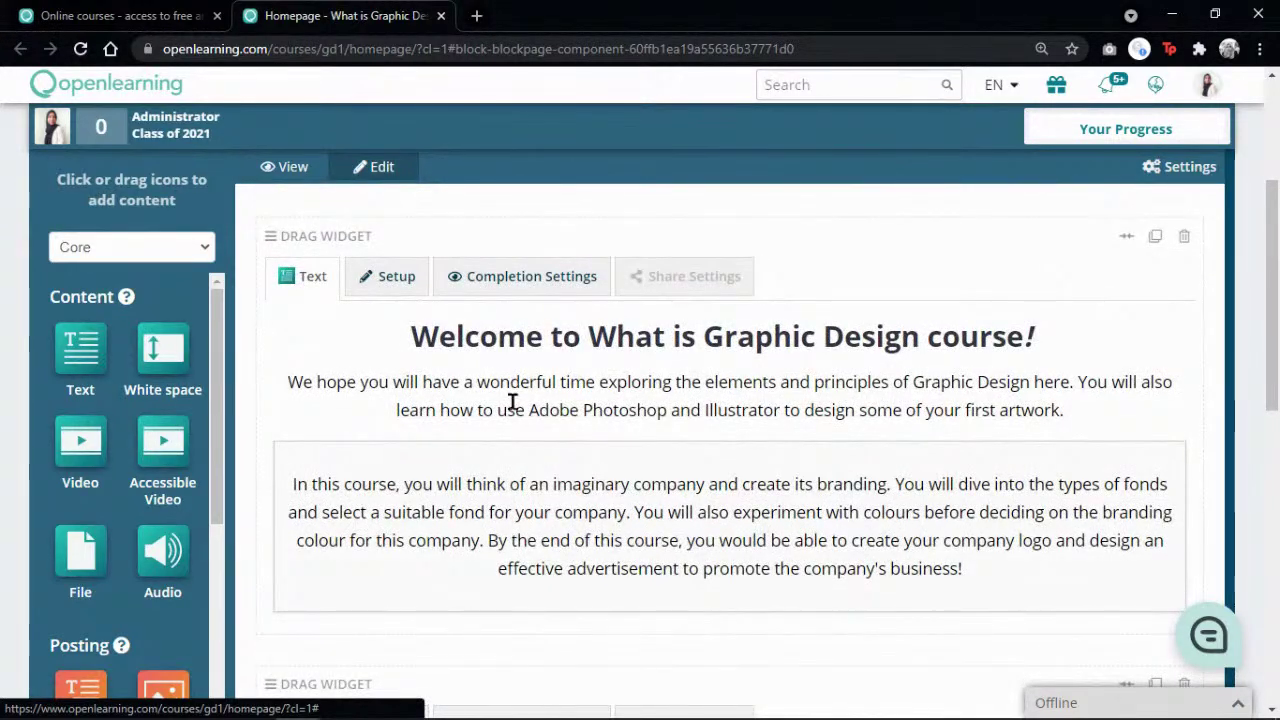
pyautogui.scroll(-2, 687, 432)
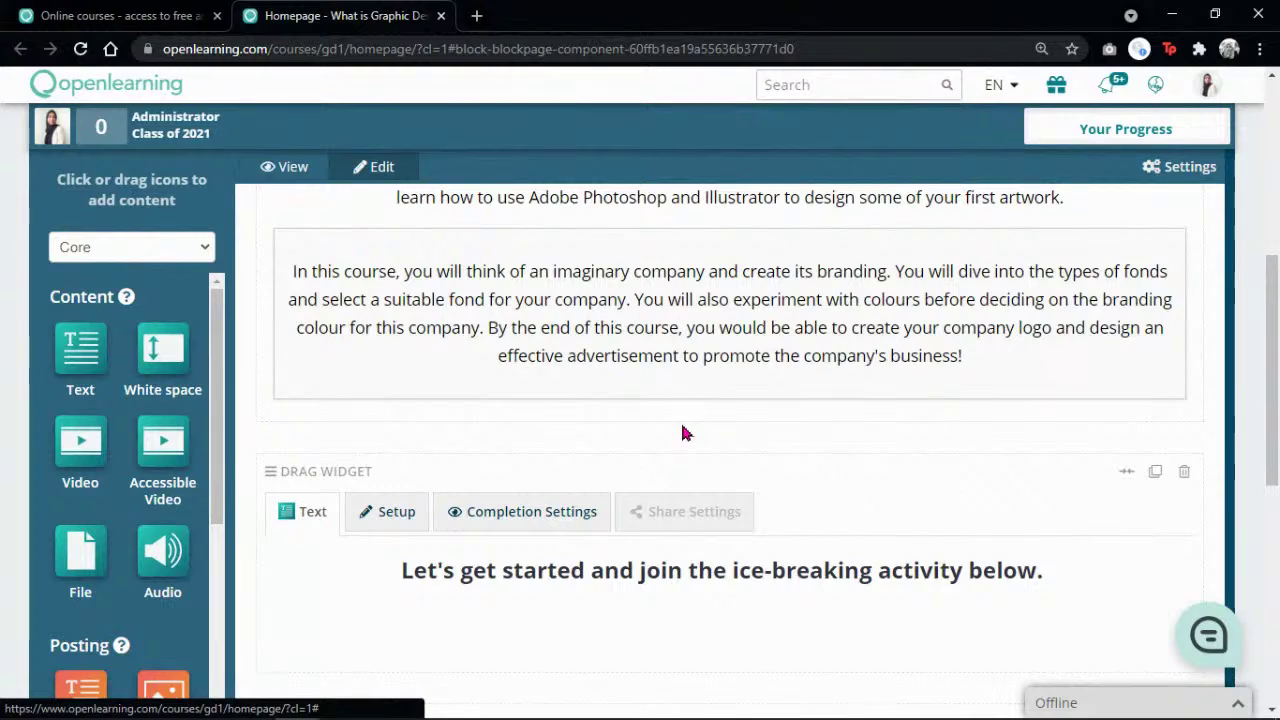
pyautogui.scroll(-2, 682, 428)
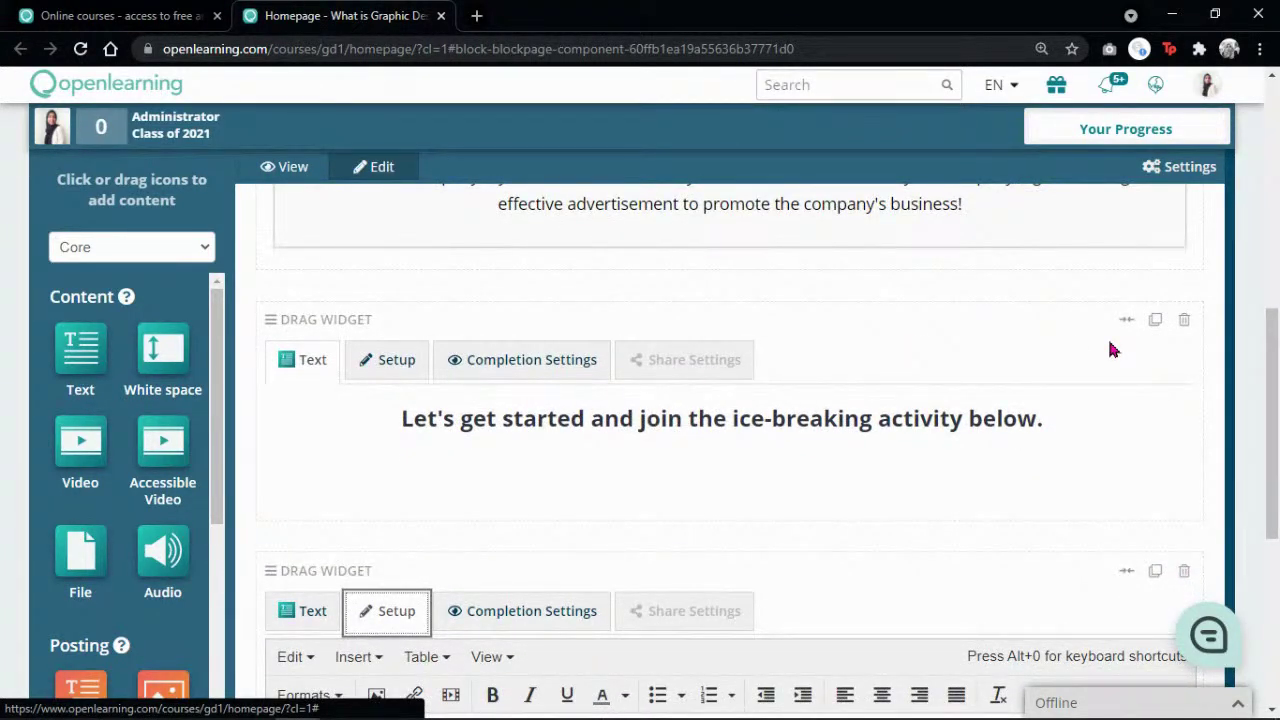
pyautogui.scroll(-3, 640, 491)
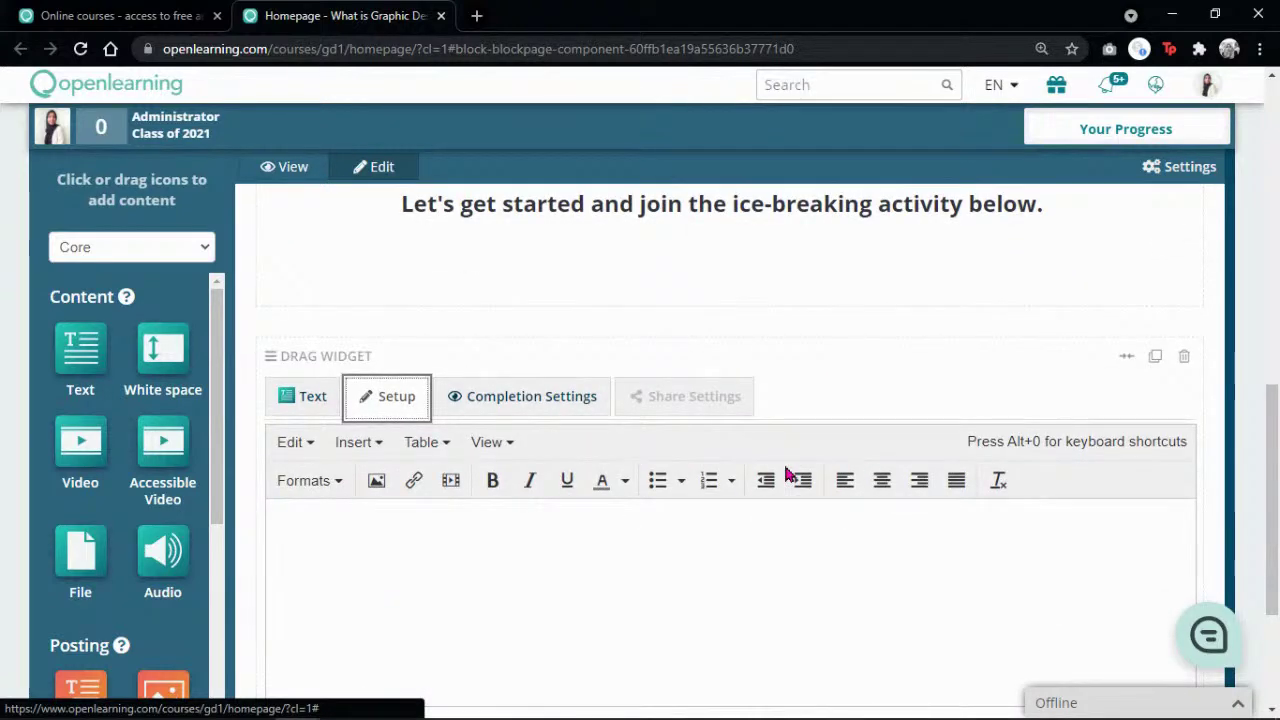
pyautogui.scroll(-2, 786, 476)
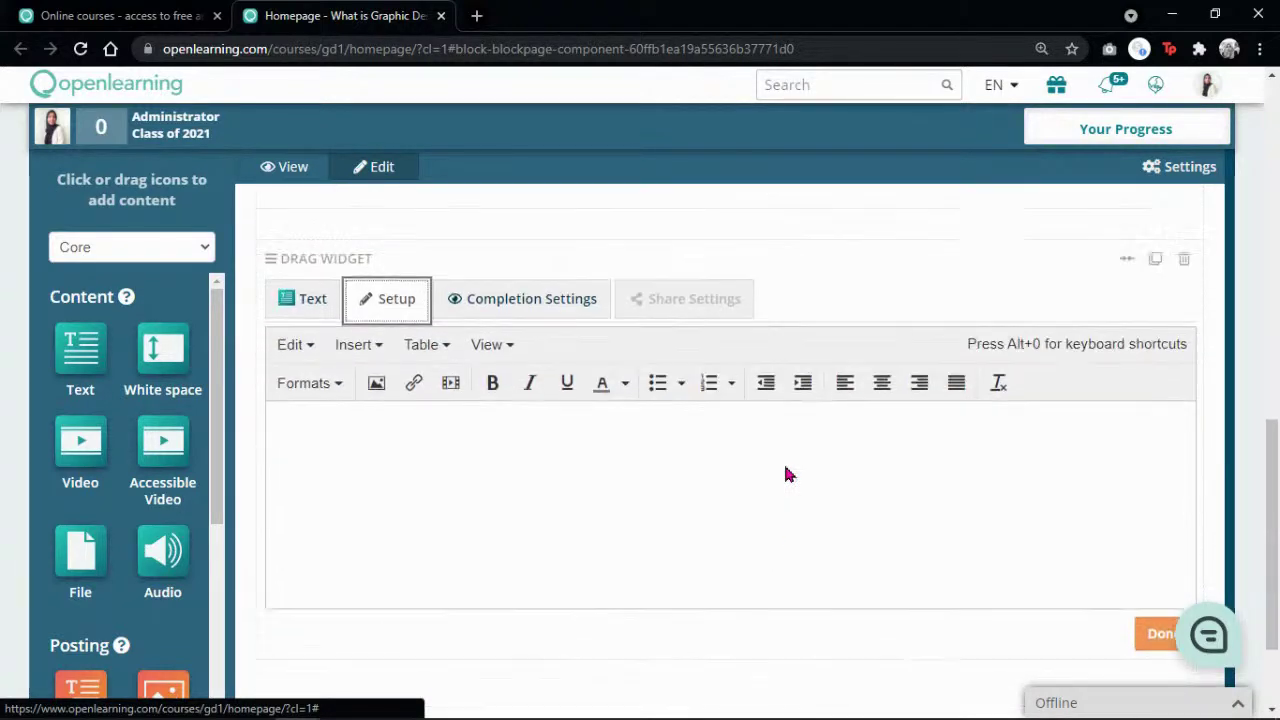
pyautogui.scroll(3, 786, 471)
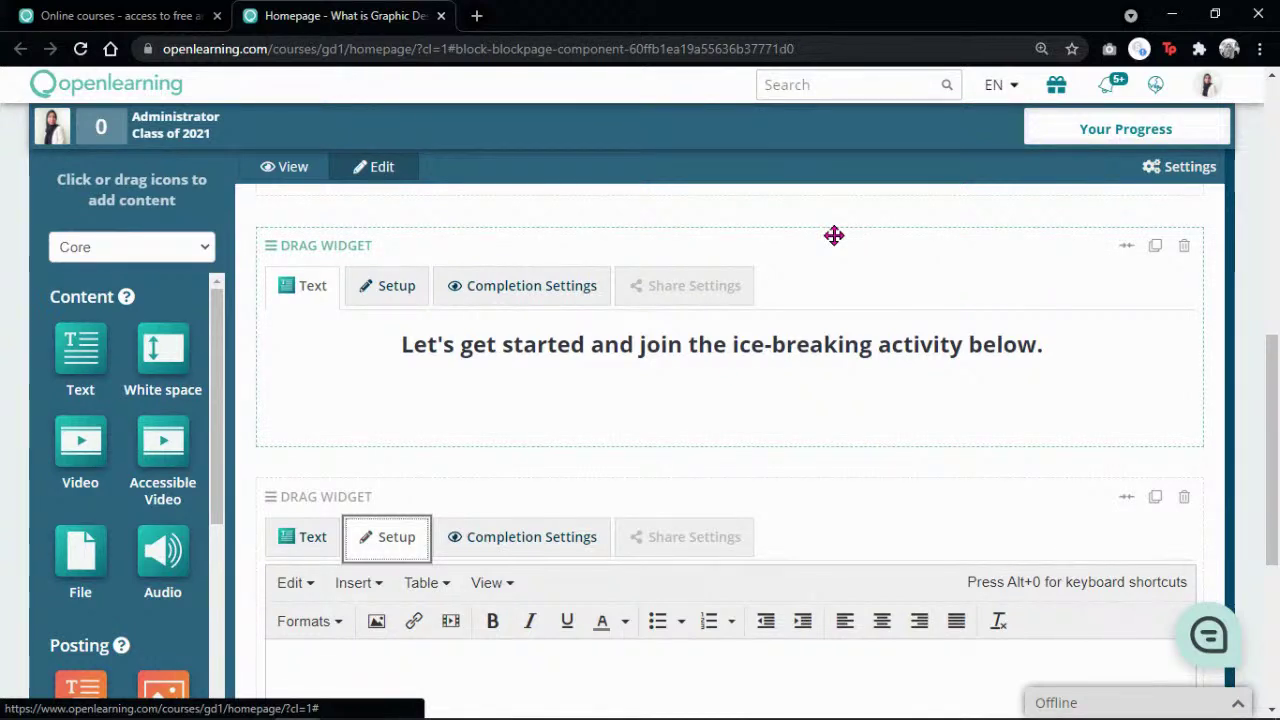
pyautogui.scroll(1, 834, 235)
pyautogui.scroll(-3, 834, 235)
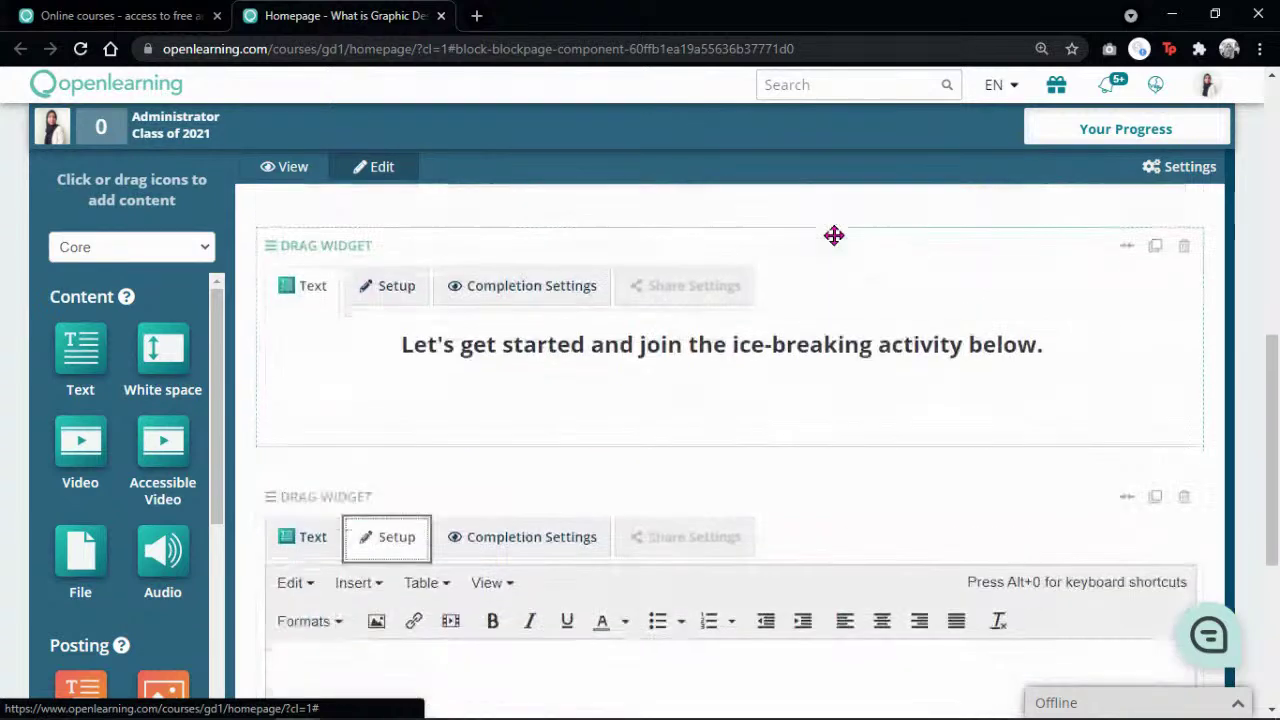
pyautogui.scroll(-2, 835, 243)
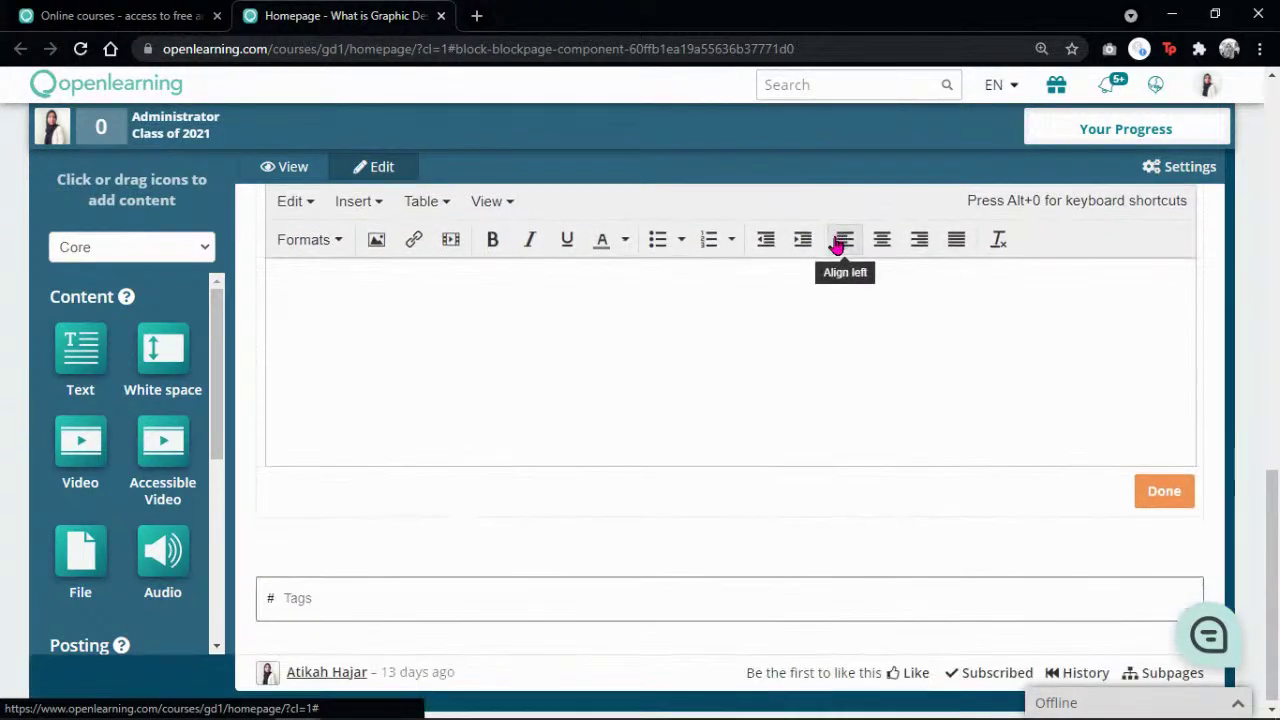
# Step: Enter "Ice-breaking activity" as the first line of the empty text widget
pyautogui.click(782, 336)
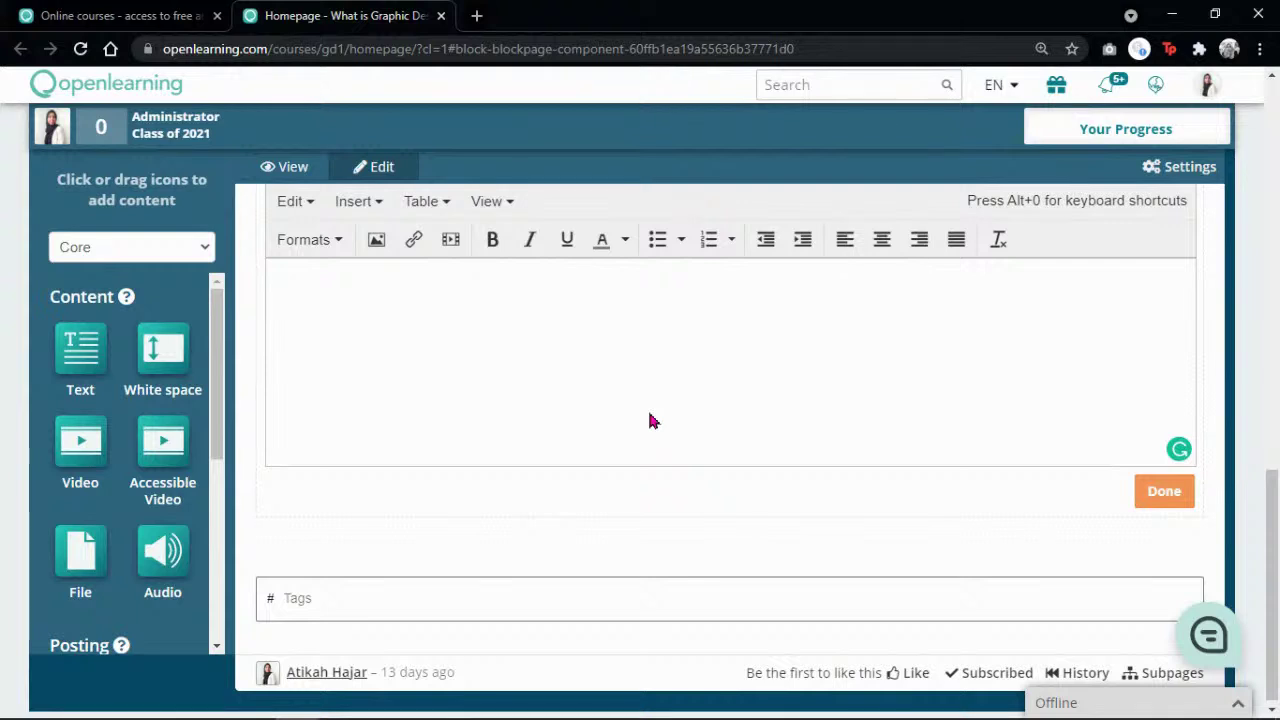
pyautogui.write('Ice')
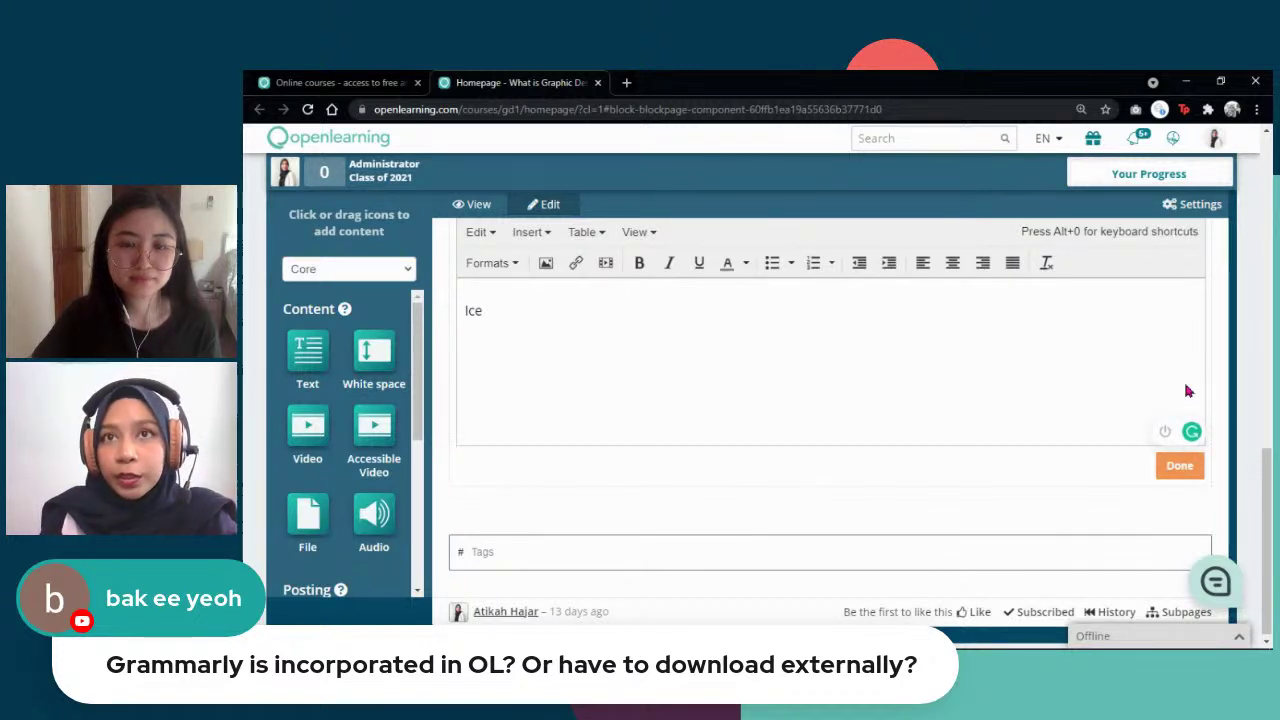
pyautogui.scroll(3, 822, 360)
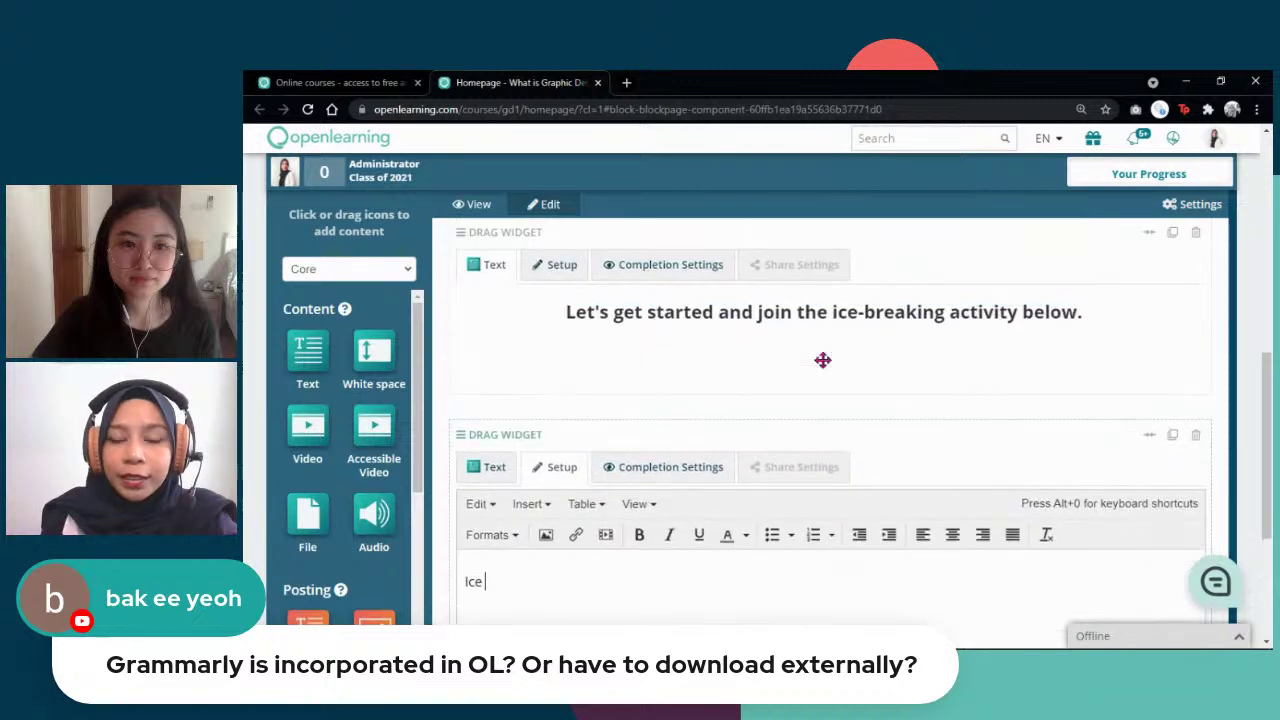
pyautogui.scroll(-2, 822, 360)
pyautogui.scroll(-2, 824, 367)
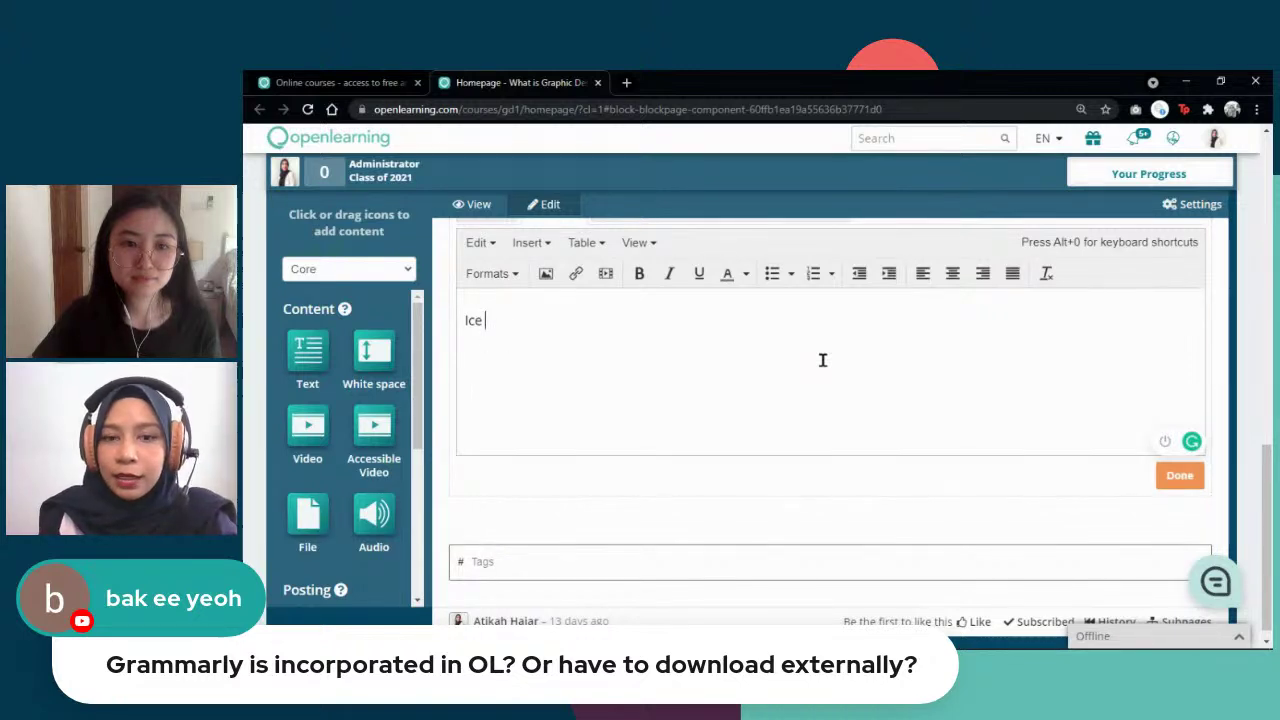
pyautogui.scroll(1, 822, 360)
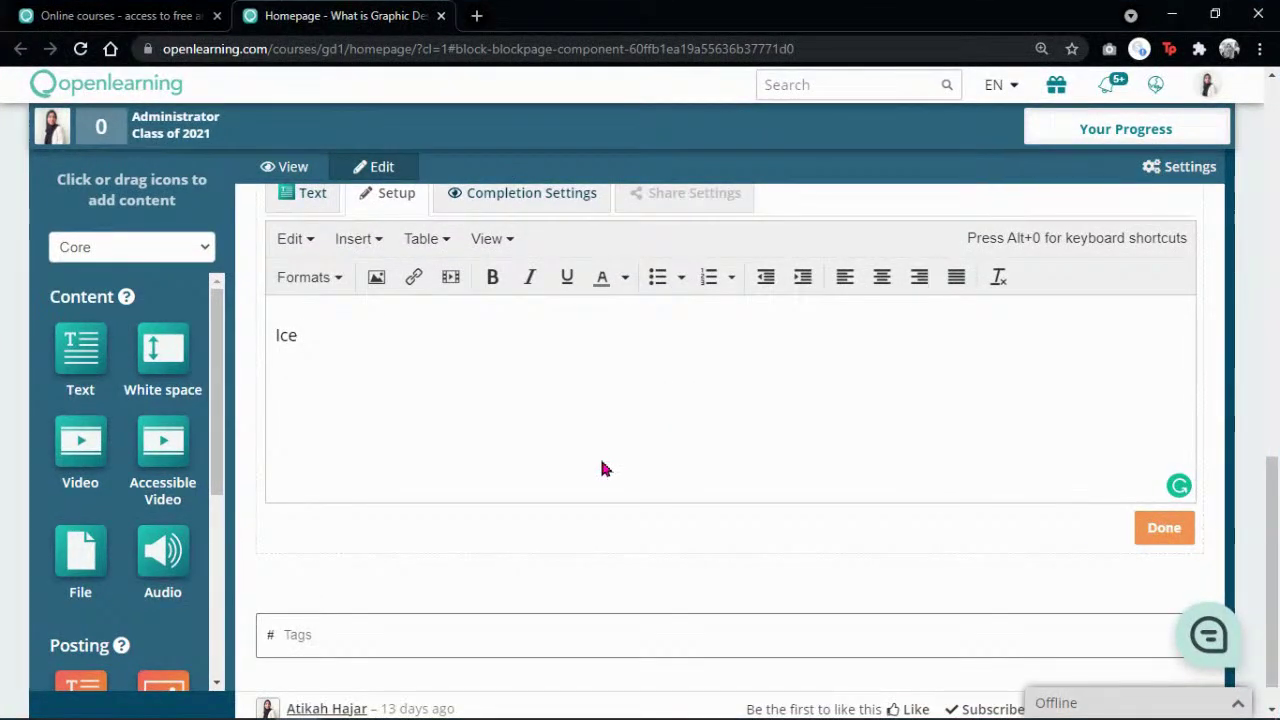
pyautogui.write('-break')
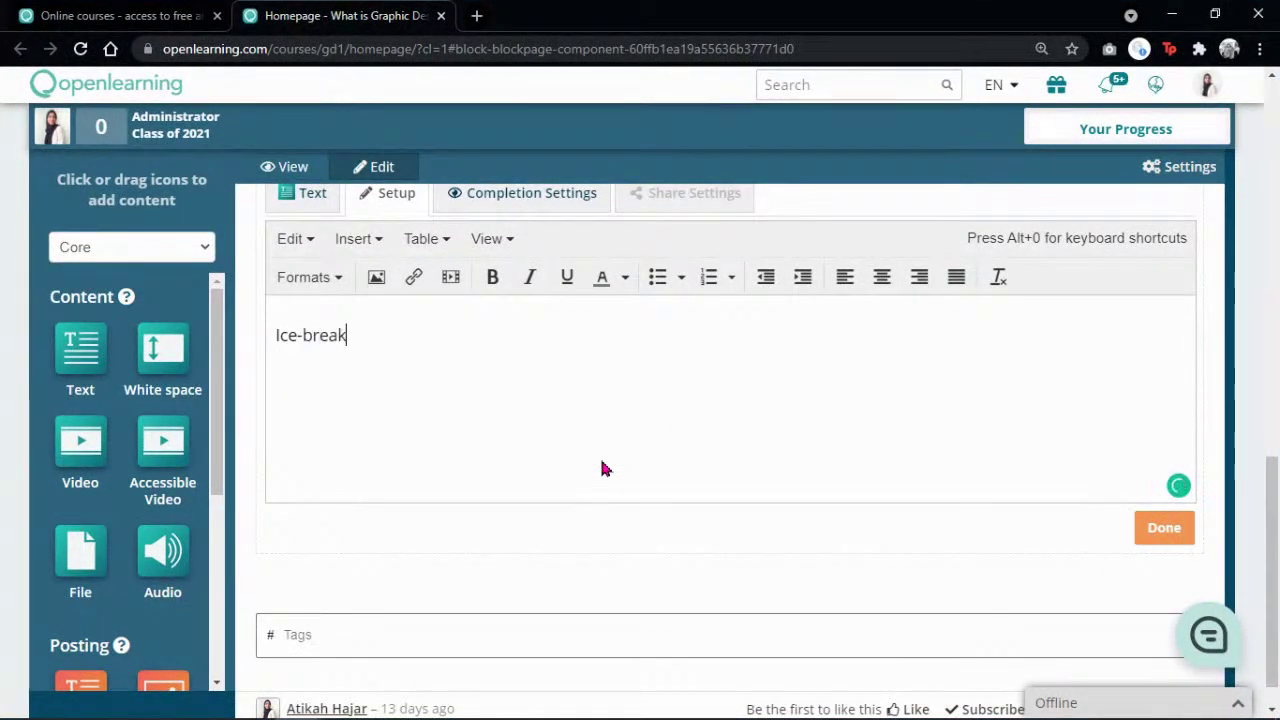
pyautogui.write('ing activity')
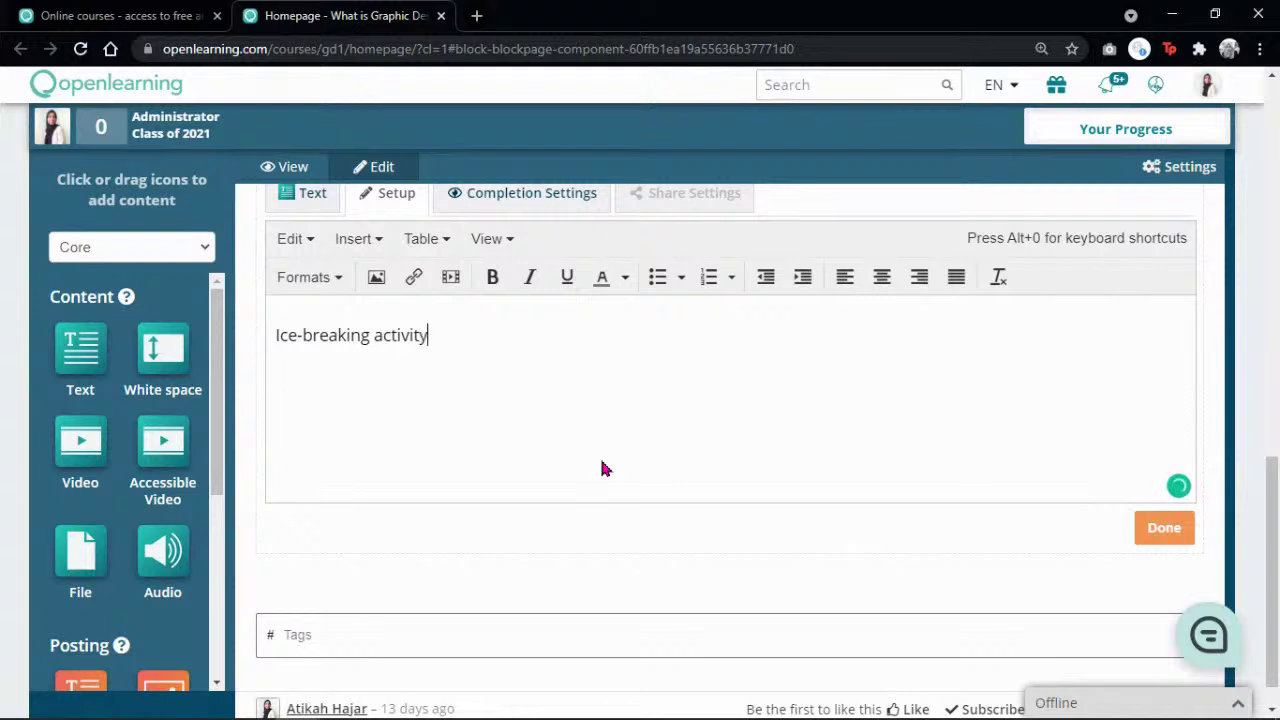
# Step: Add a second line reading "And The Winners Are..." below the ice-breaking activity line
pyautogui.press('Return')
pyautogui.press('Return')
pyautogui.press('BackSpace')
pyautogui.write('And the')
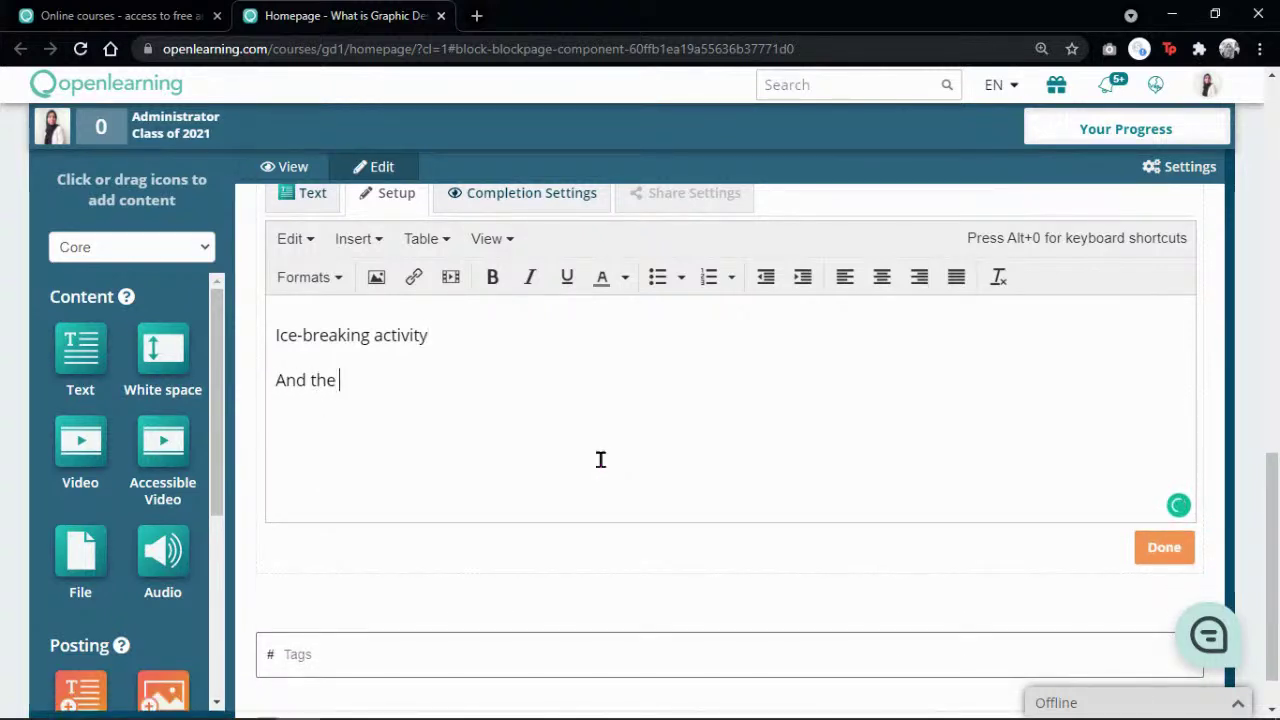
pyautogui.press('BackSpace')
pyautogui.press('BackSpace')
pyautogui.press('BackSpace')
pyautogui.write('The')
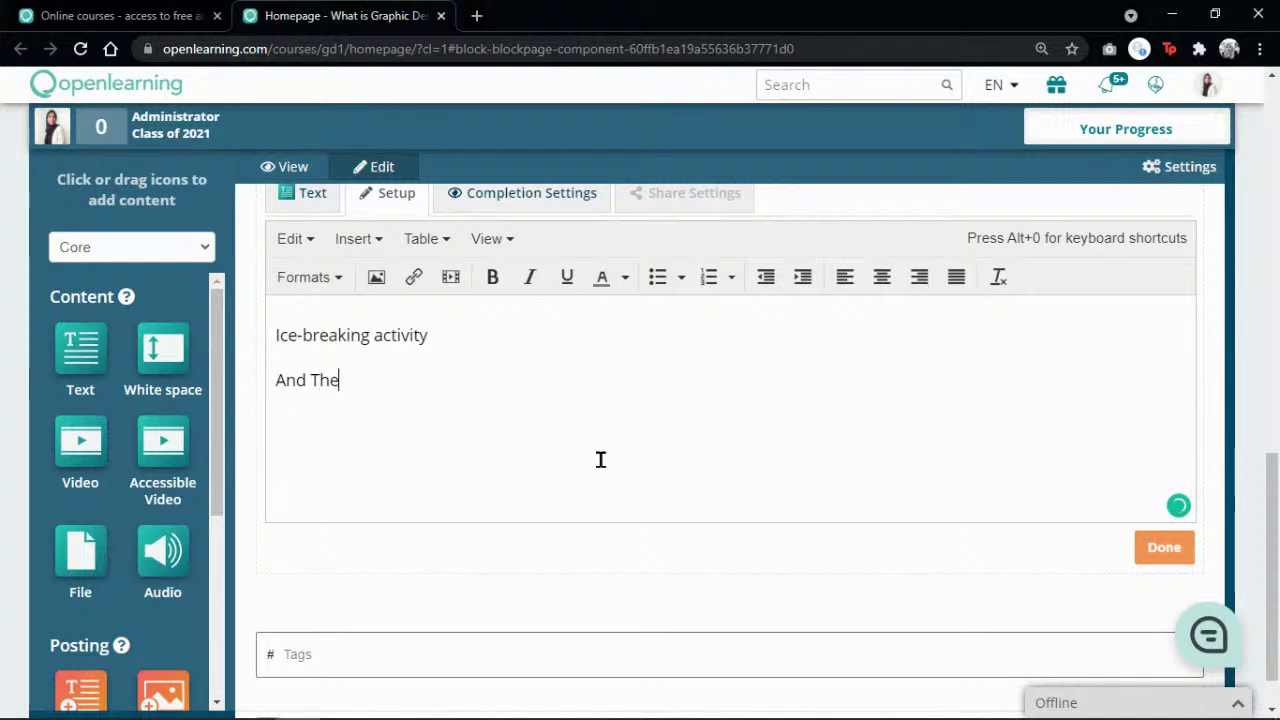
pyautogui.write(' Winners A')
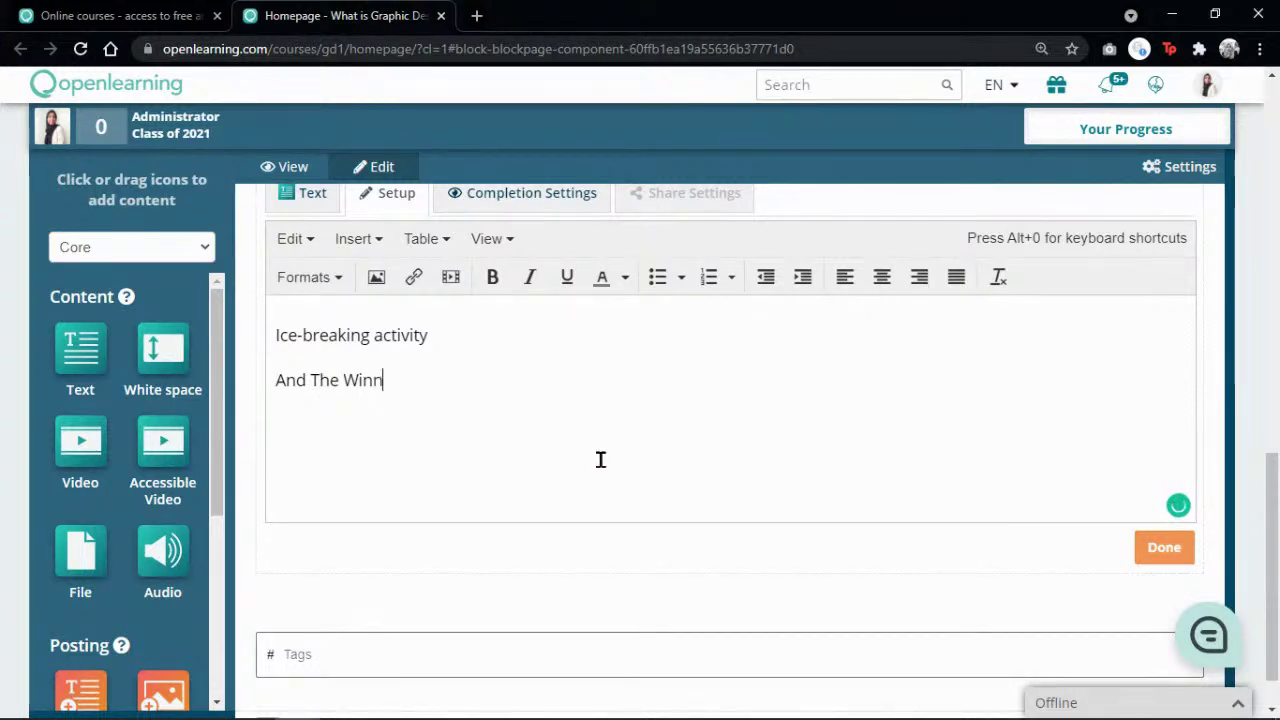
pyautogui.write('re')
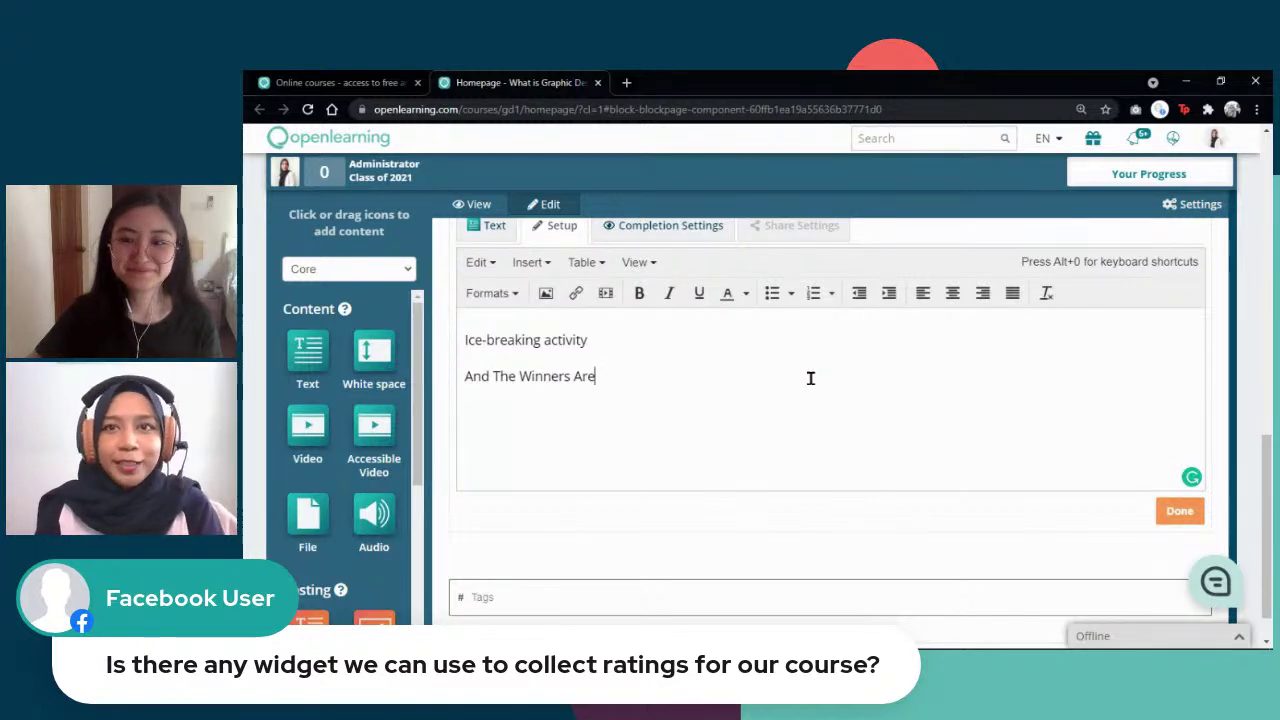
pyautogui.write('...')
# Step: Add a third line reading "If you are going to give an award to any design/artwork, which one will you give it to?"
pyautogui.press('Return')
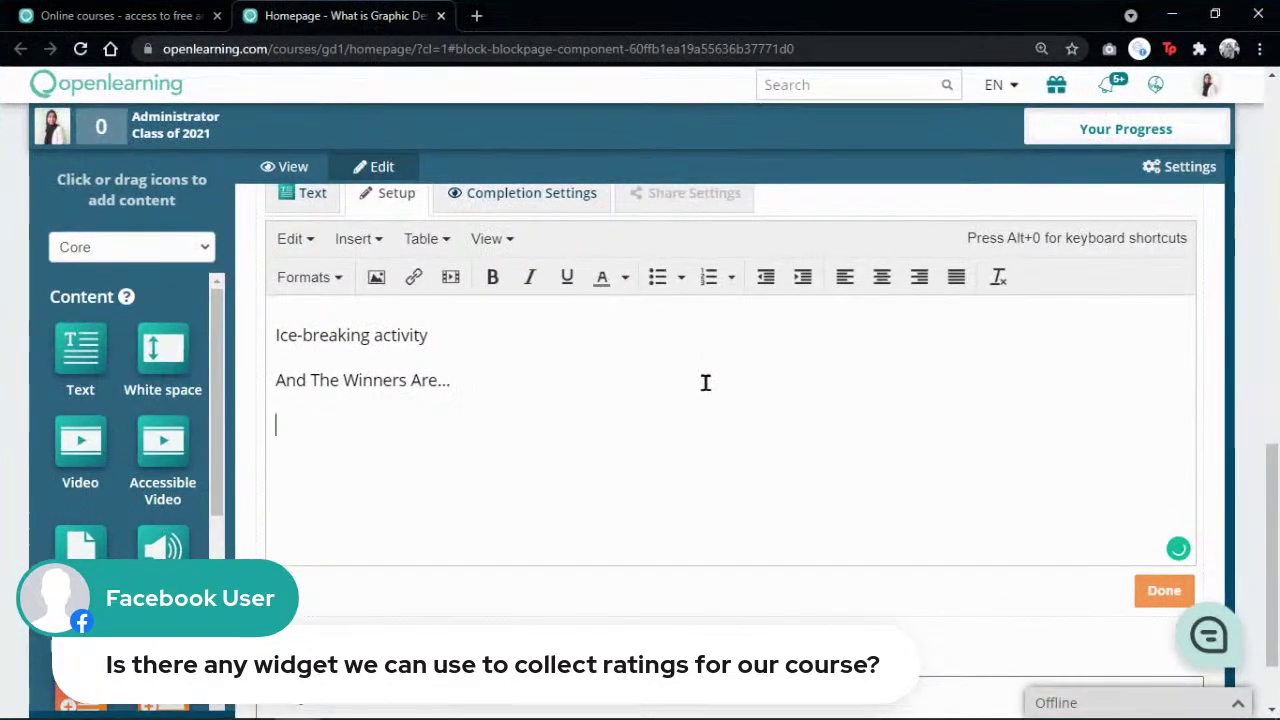
pyautogui.write('If yo')
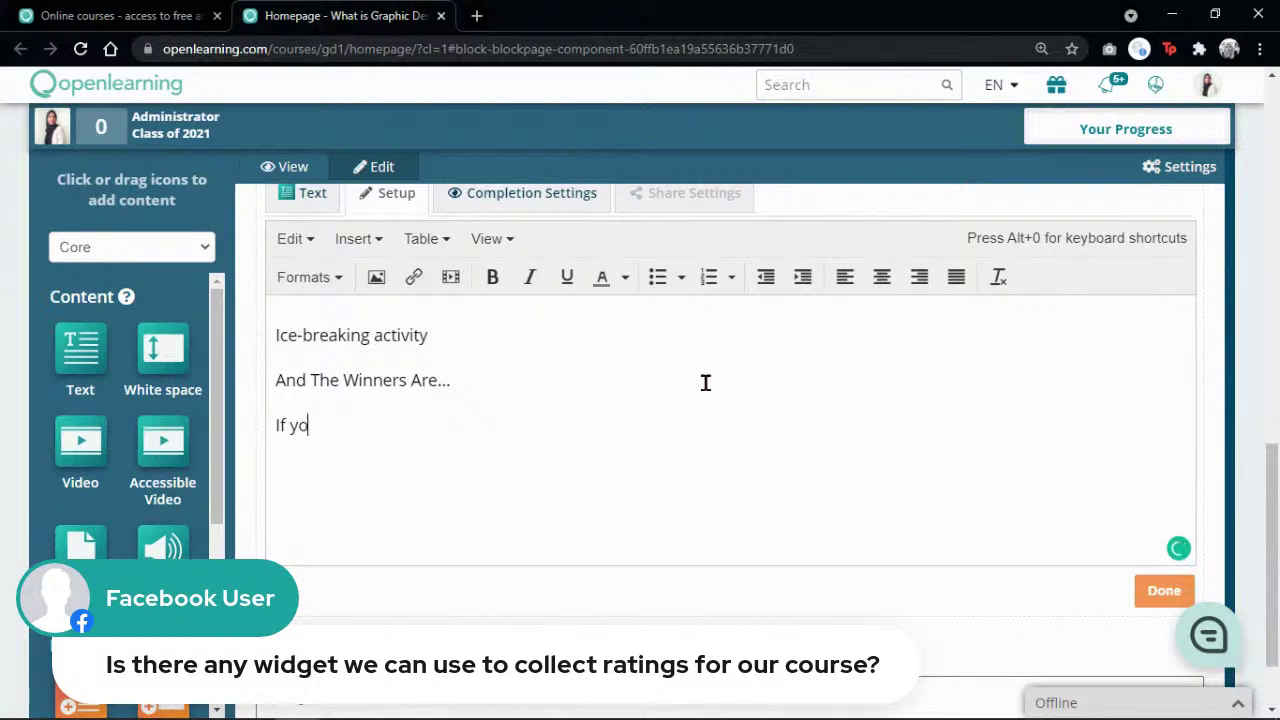
pyautogui.write('u are going to ')
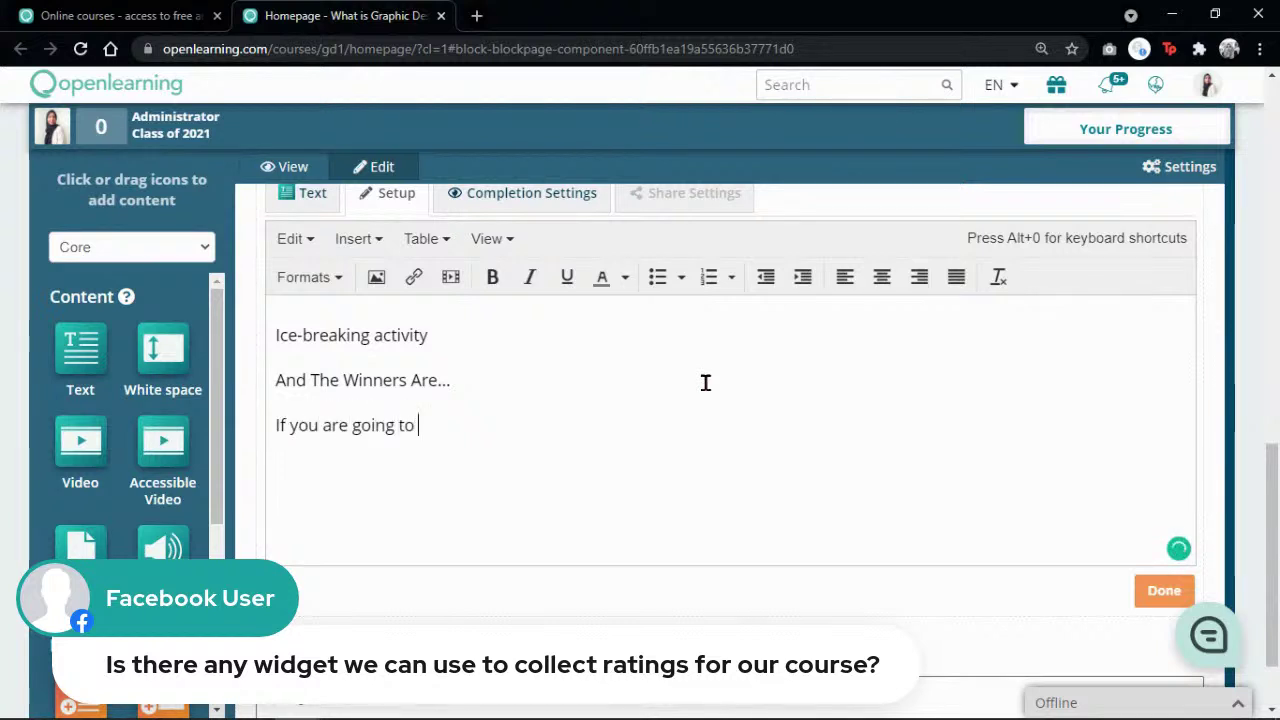
pyautogui.write('give an awar')
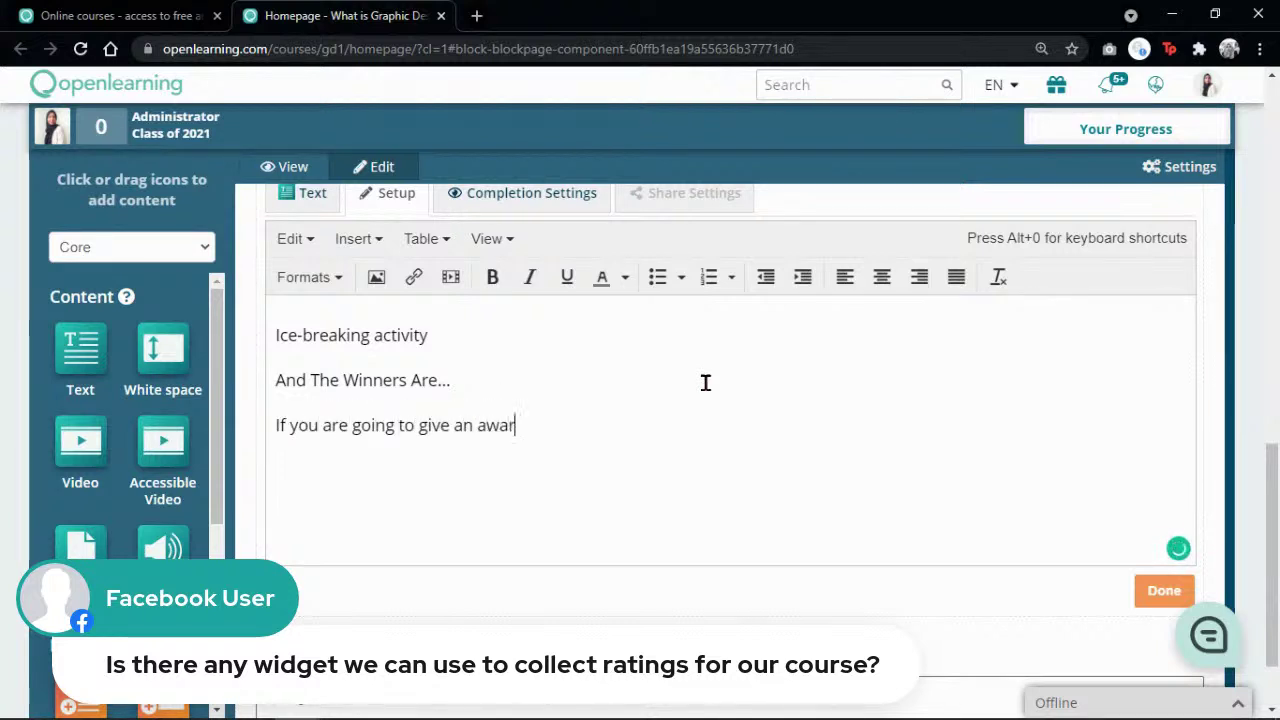
pyautogui.write('d to any')
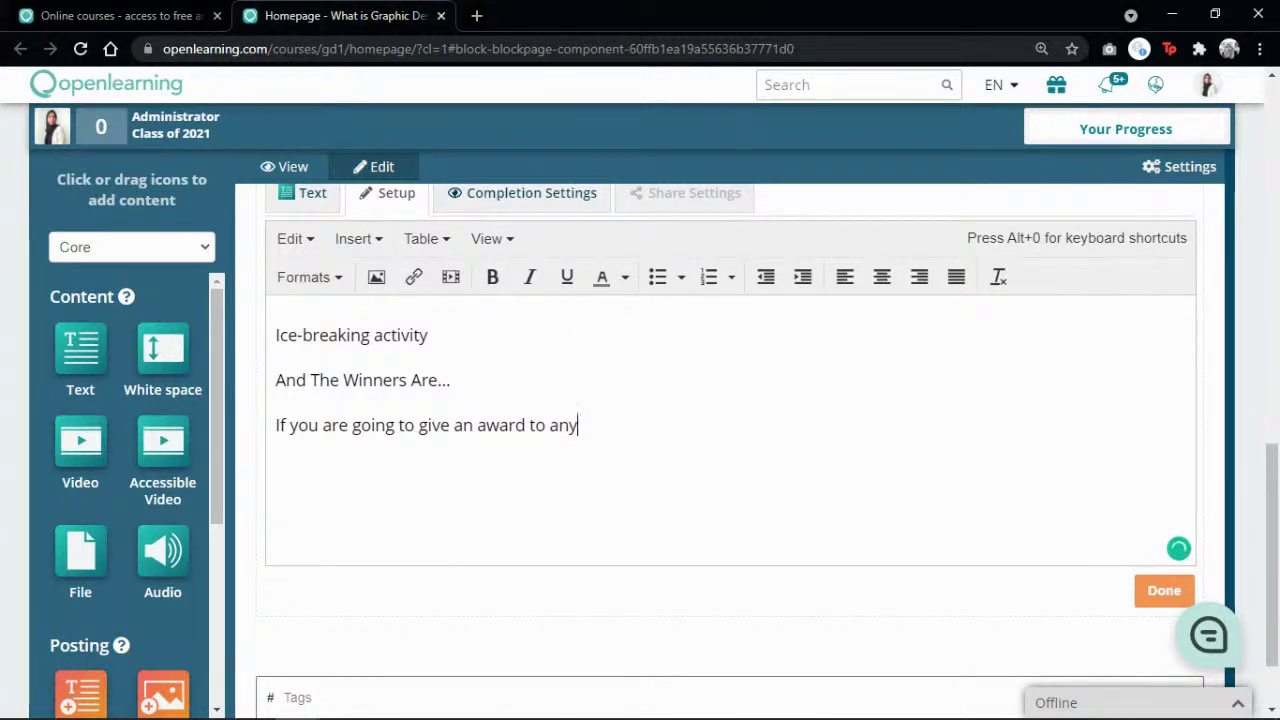
pyautogui.write(' d')
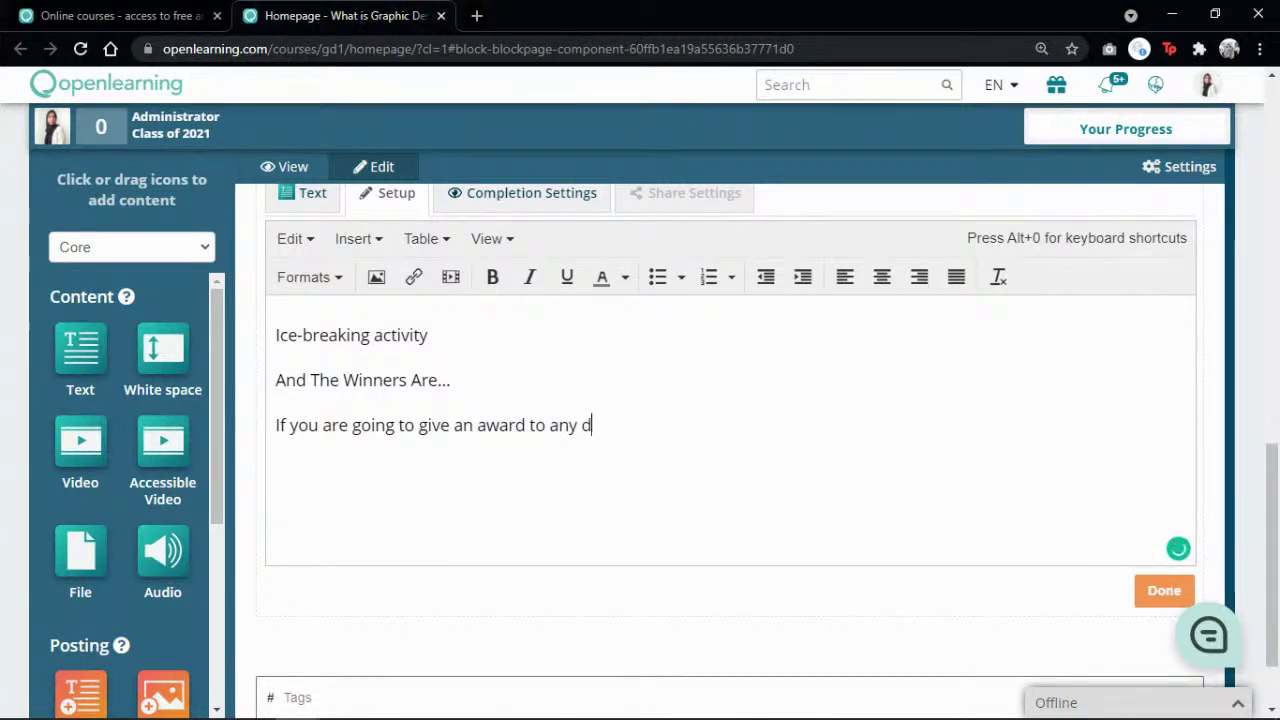
pyautogui.write('esign/a')
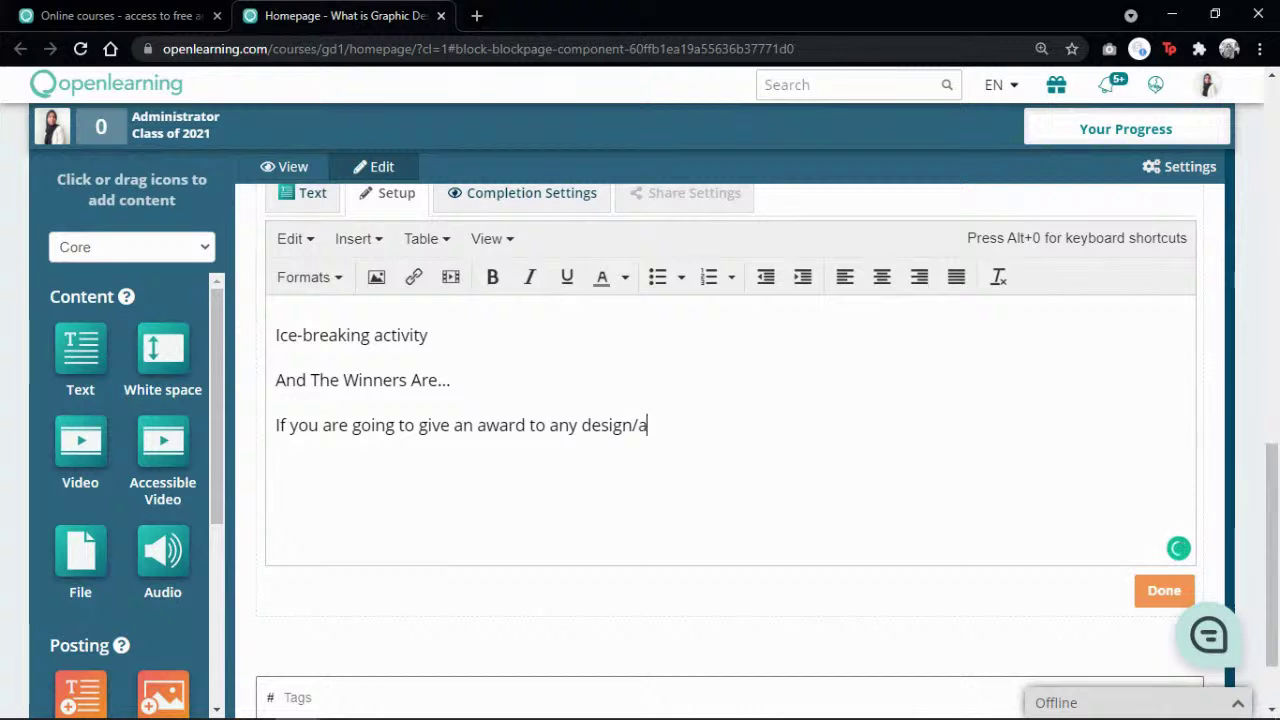
pyautogui.write('rtwork,')
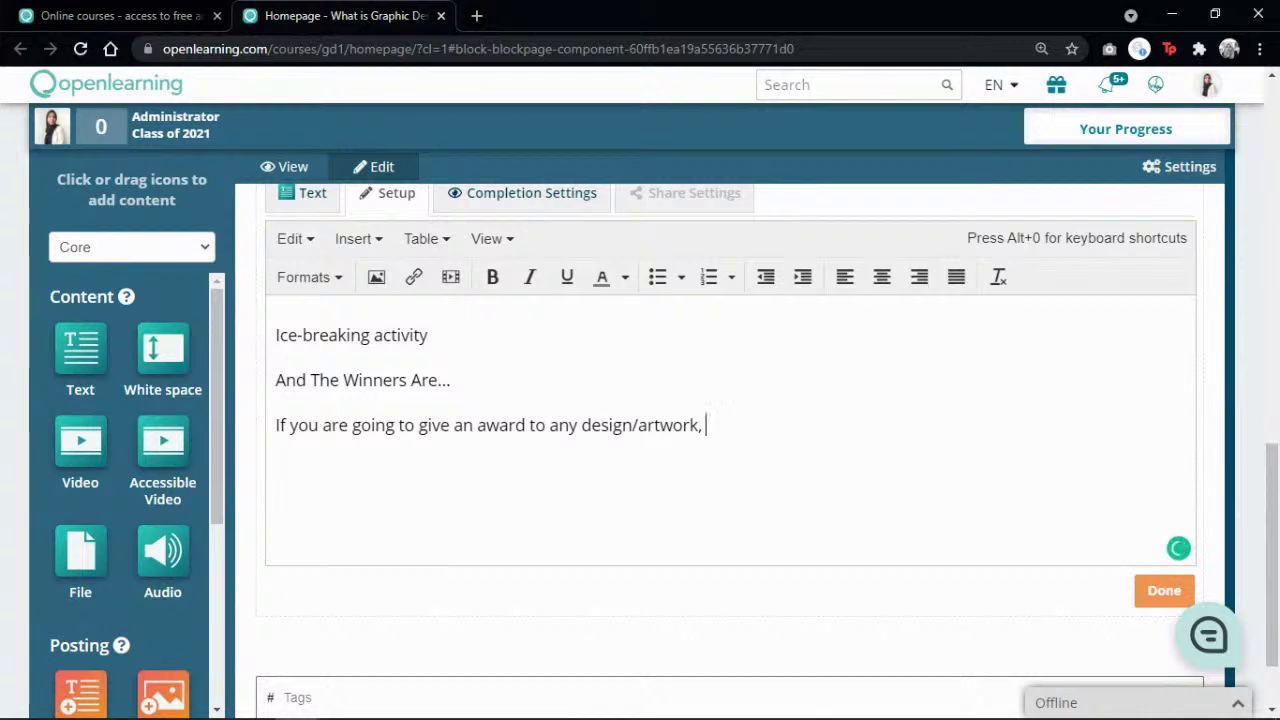
pyautogui.write('which on')
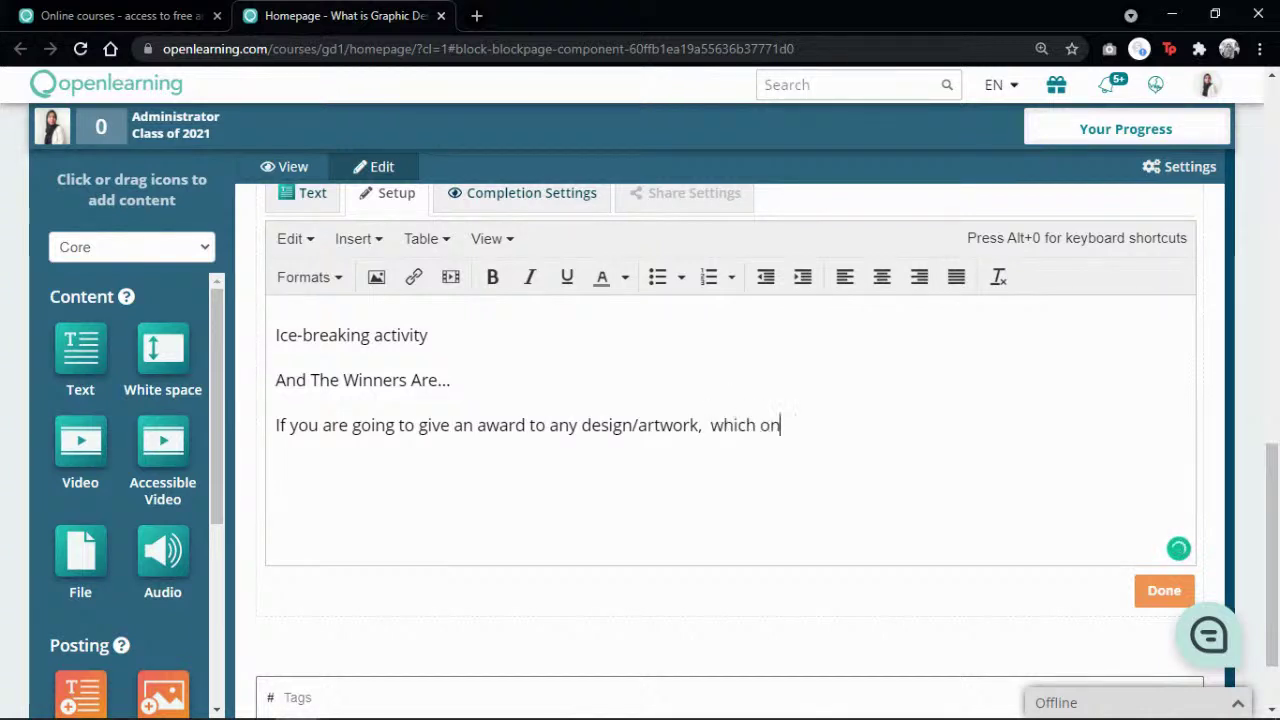
pyautogui.write('e will you gi')
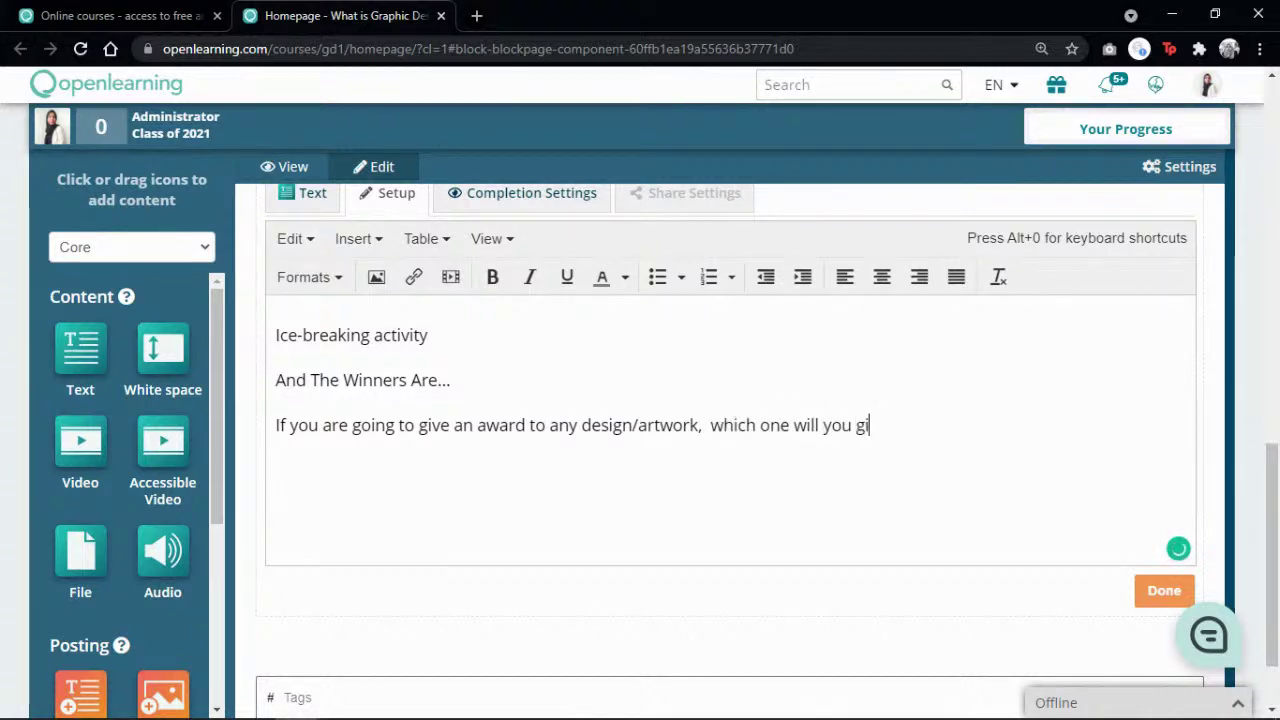
pyautogui.write('ve it to?')
# Step: Start a fourth line with "Go on an art" and switch the homepage to view mode
pyautogui.press('Return')
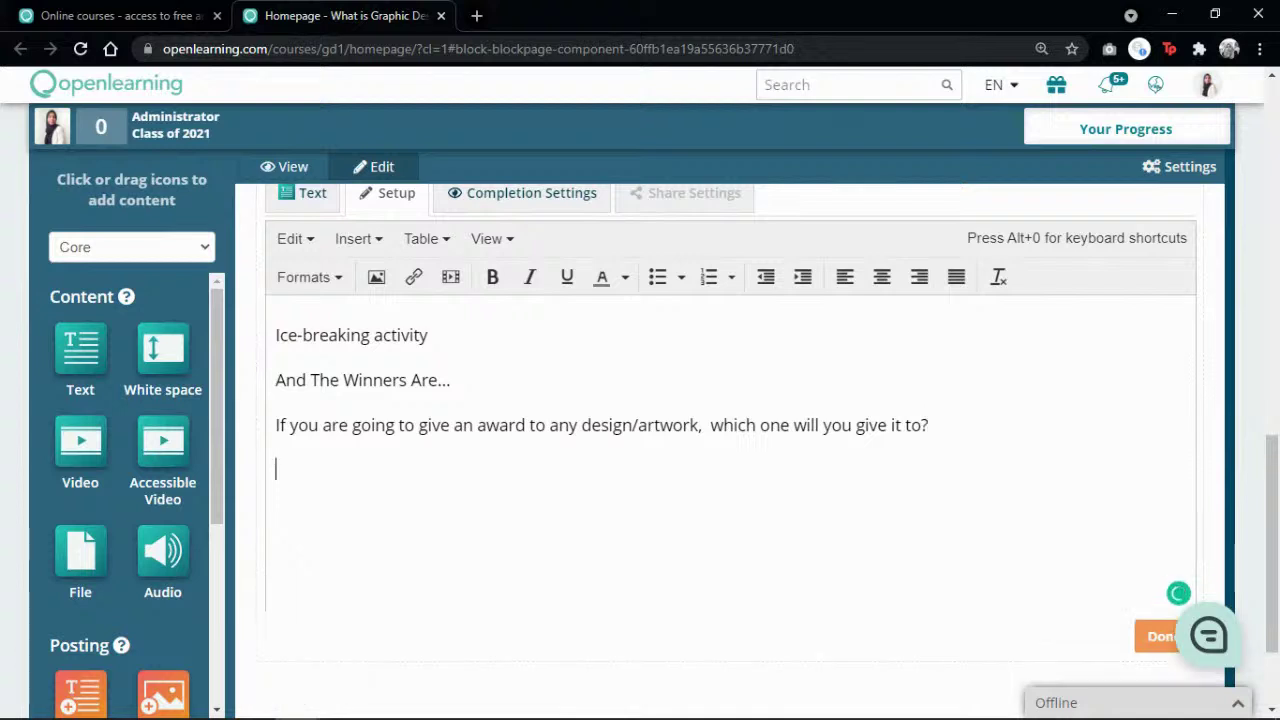
pyautogui.write('Going')
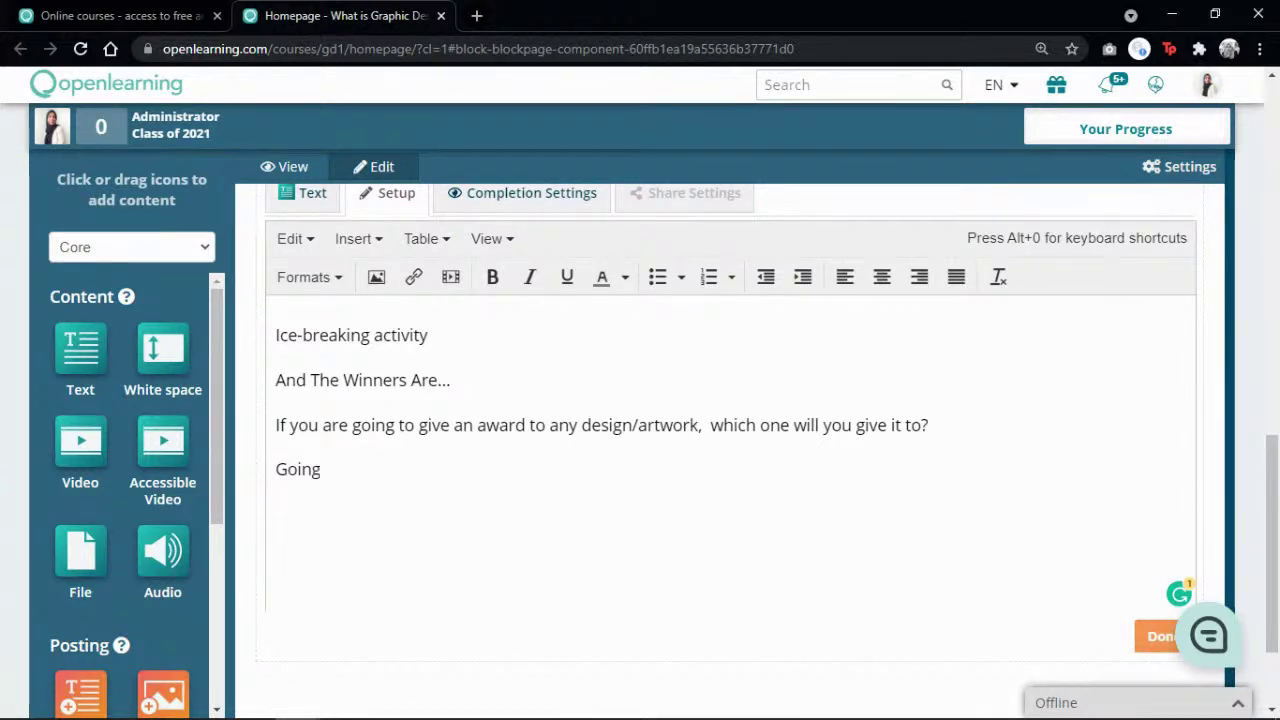
pyautogui.press('BackSpace')
pyautogui.press('BackSpace')
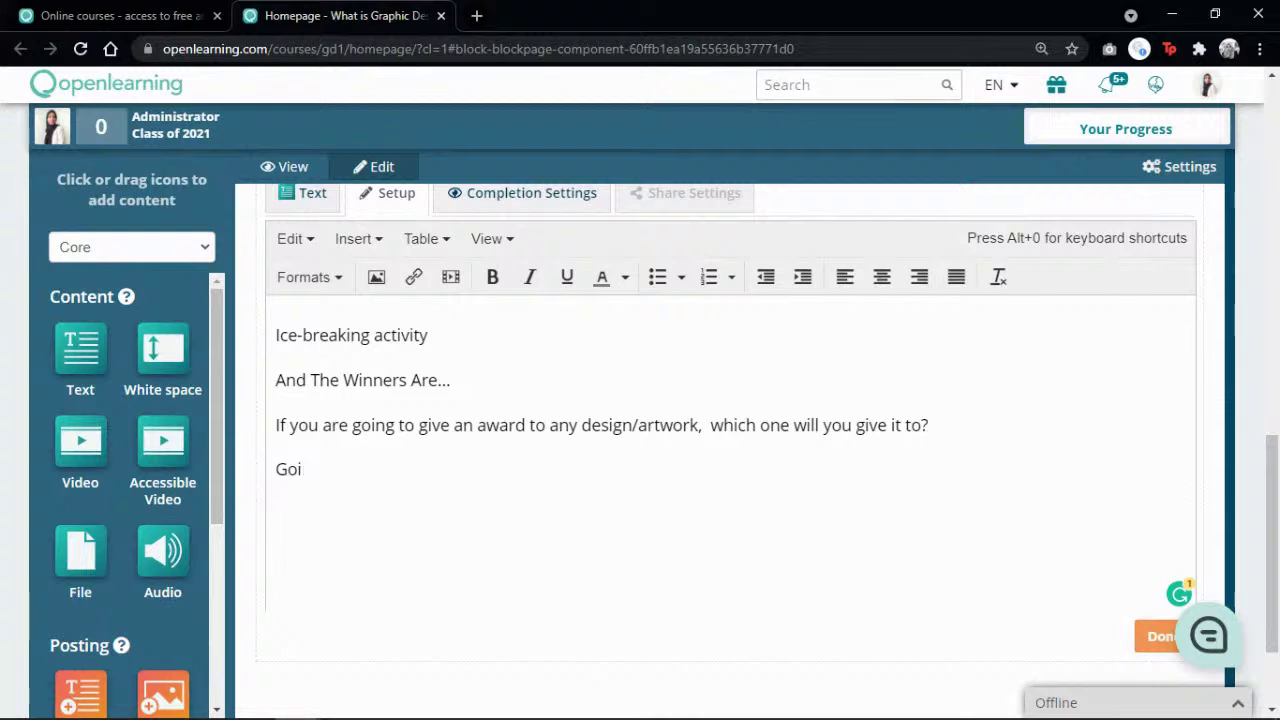
pyautogui.write('artywork')
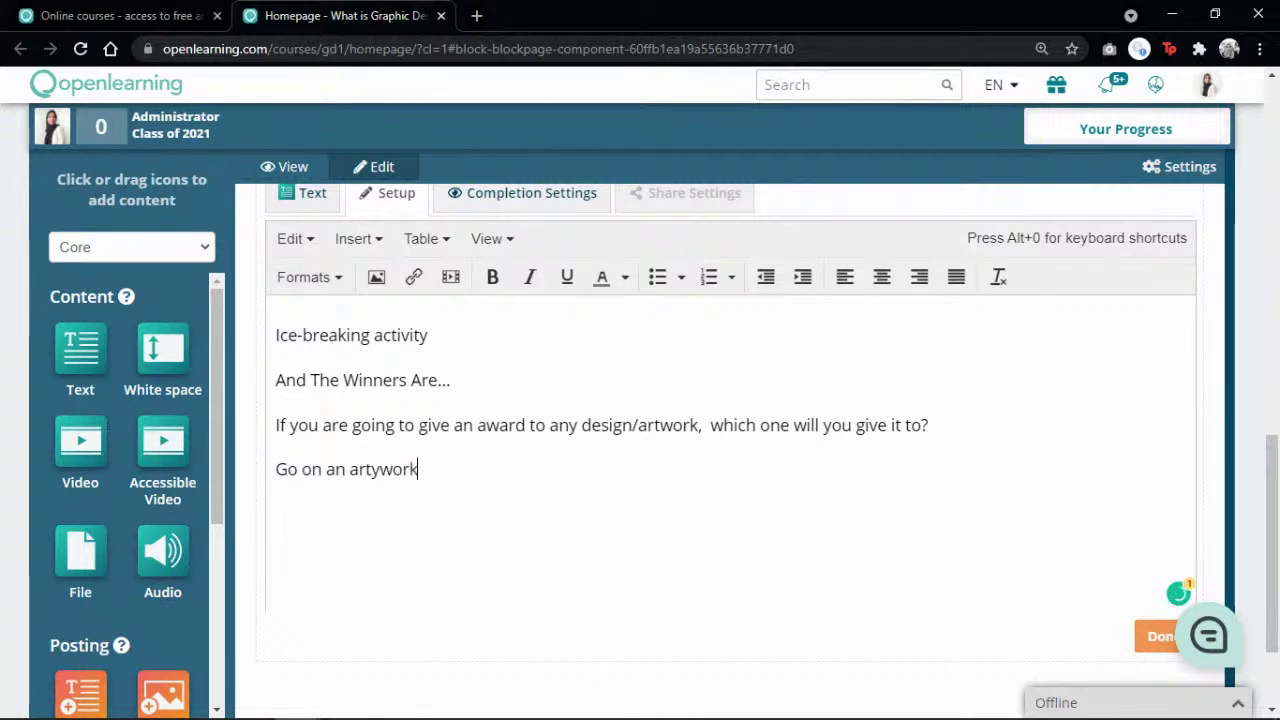
pyautogui.press('BackSpace')
pyautogui.press('BackSpace')
pyautogui.press('BackSpace')
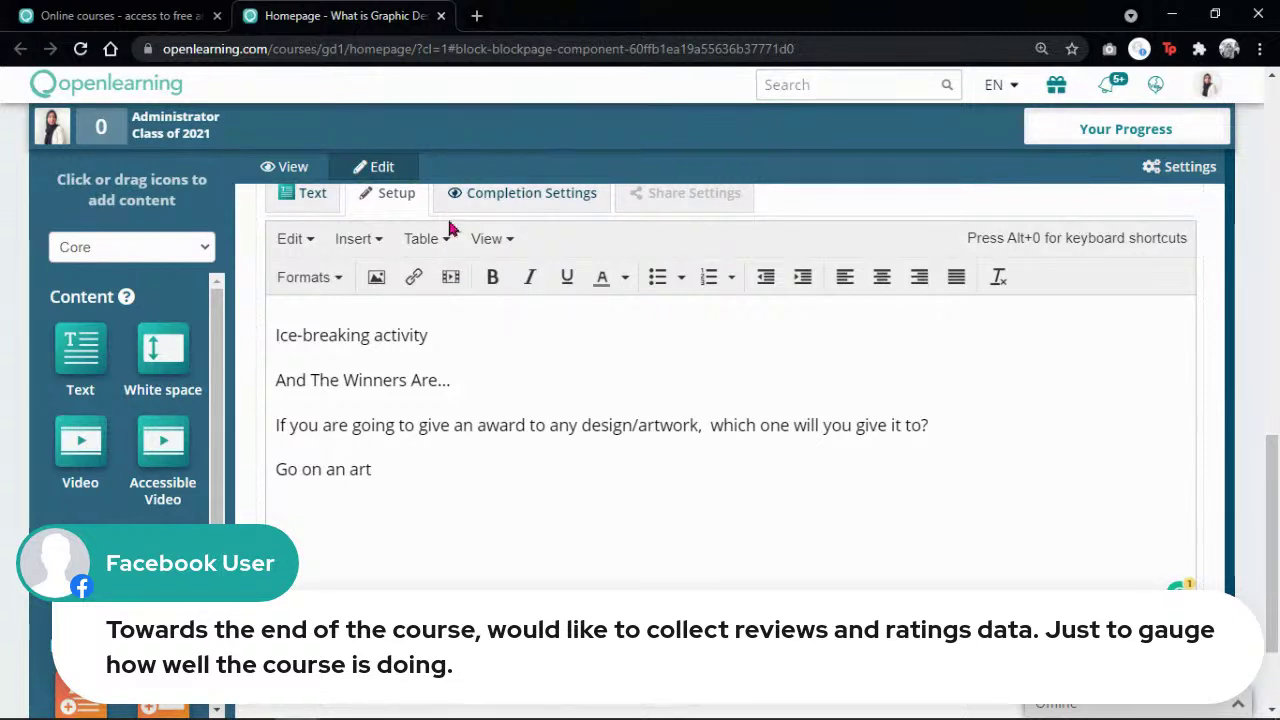
pyautogui.click(309, 183)
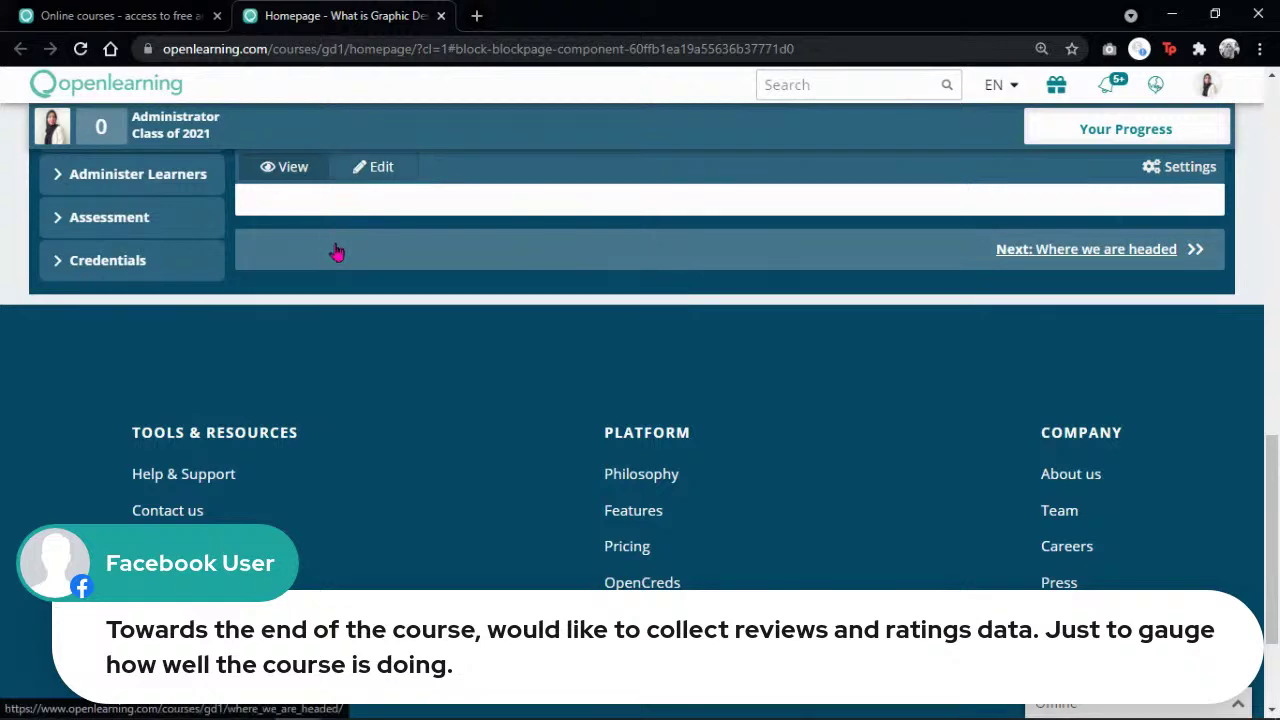
# Step: Open the course's learner Statistics page in a new browser tab and view the Class of 2021 entry
pyautogui.click(175, 258)
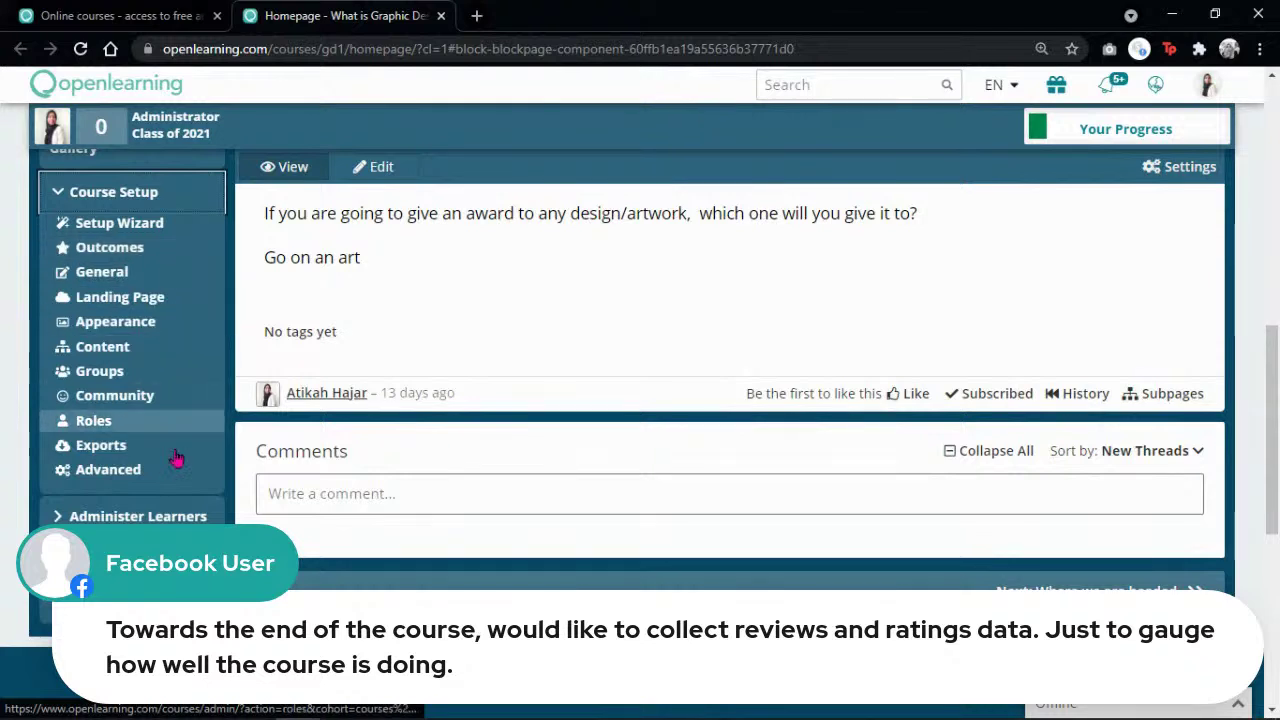
pyautogui.click(150, 516)
pyautogui.rightClick(192, 466)
pyautogui.click(250, 477)
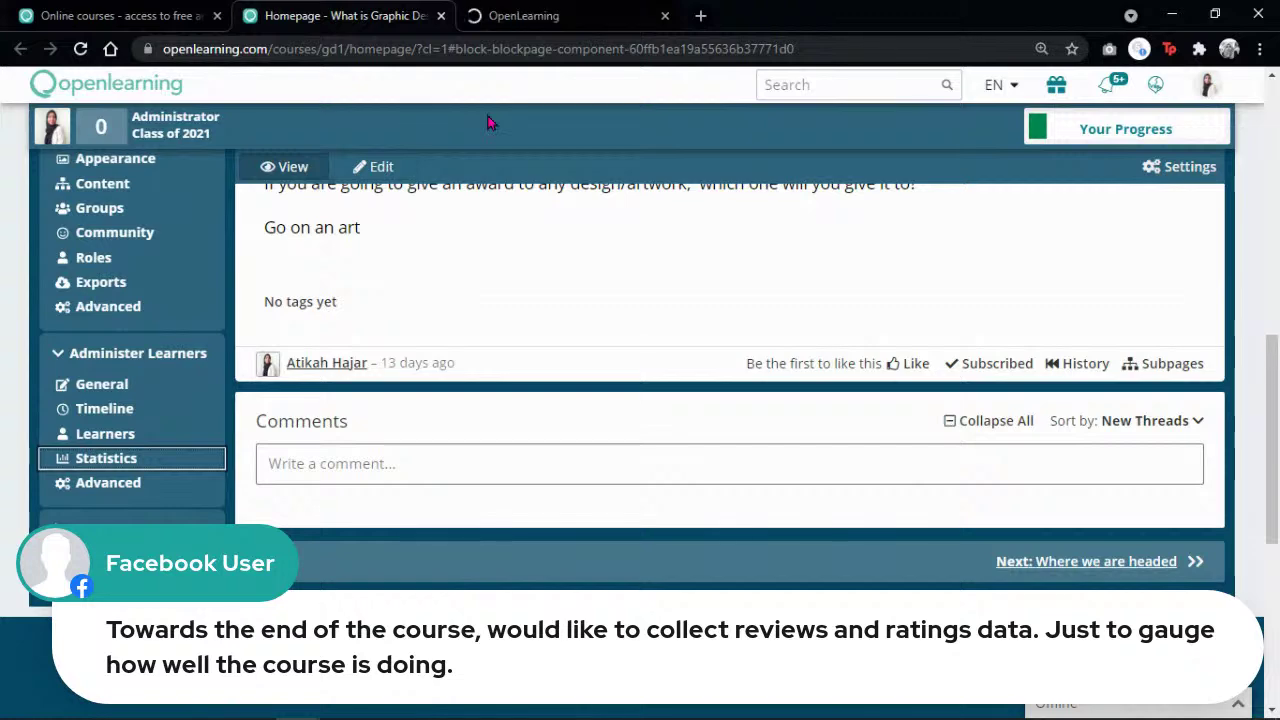
pyautogui.click(567, 26)
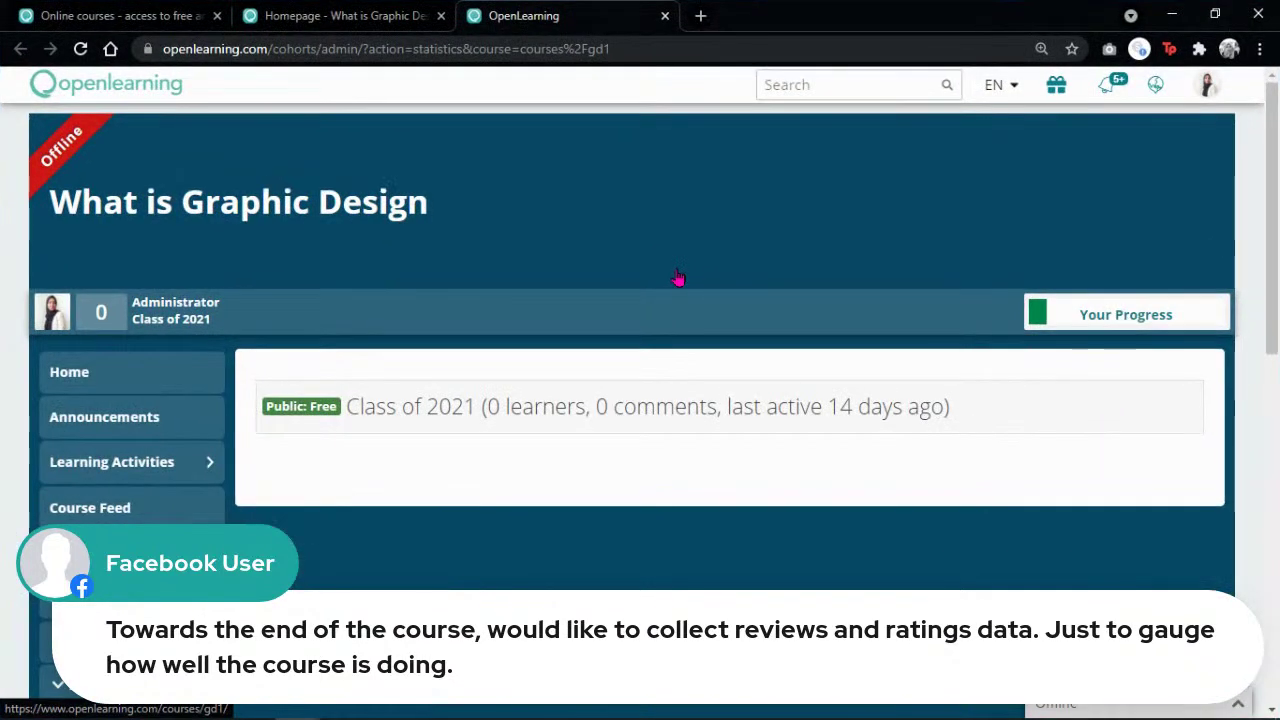
pyautogui.scroll(-1, 789, 295)
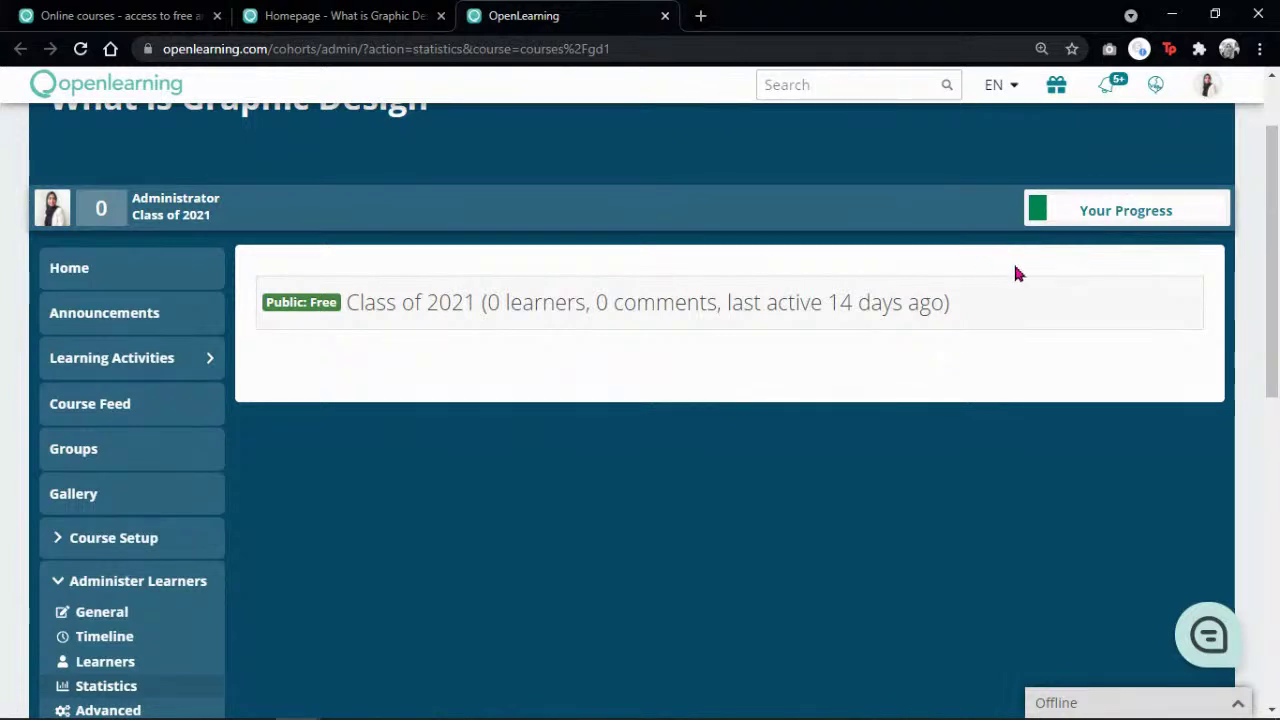
# Step: Open the course OpenLearning Basics 1: Developing Your Online Course Structure in a new browser tab and switch to it
pyautogui.click(1157, 86)
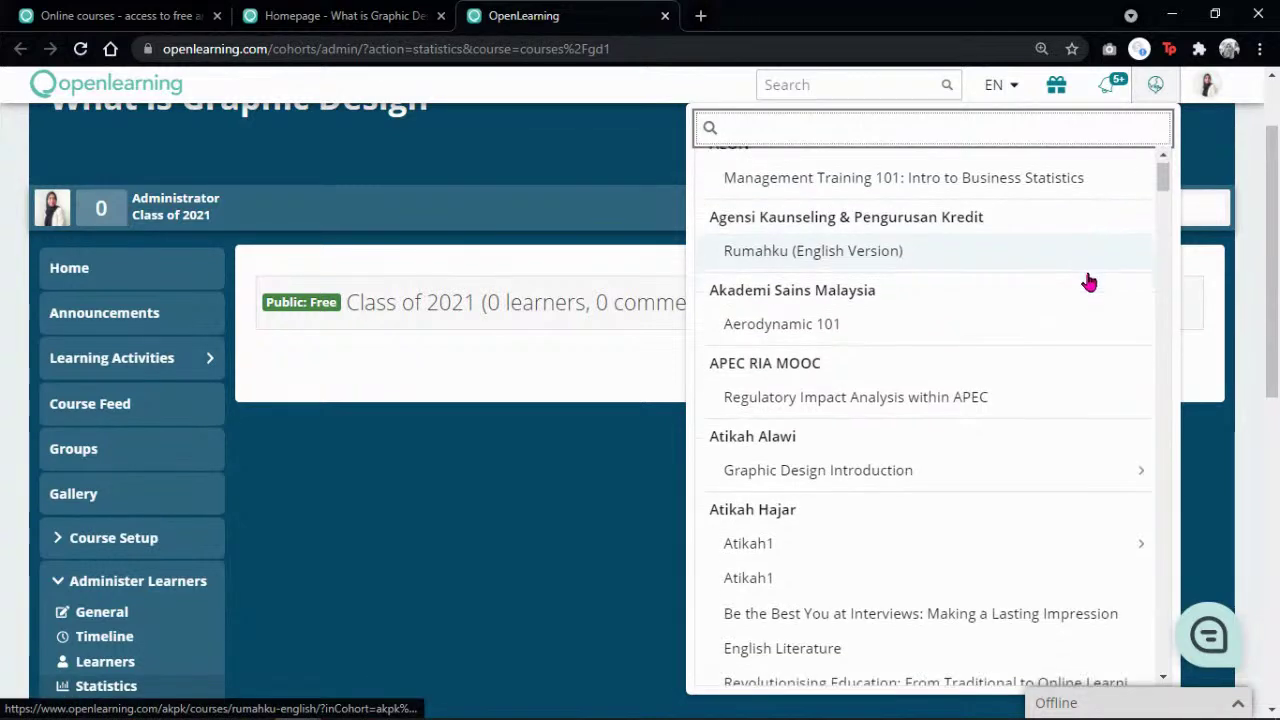
pyautogui.scroll(-2, 1086, 282)
pyautogui.scroll(-2, 1066, 303)
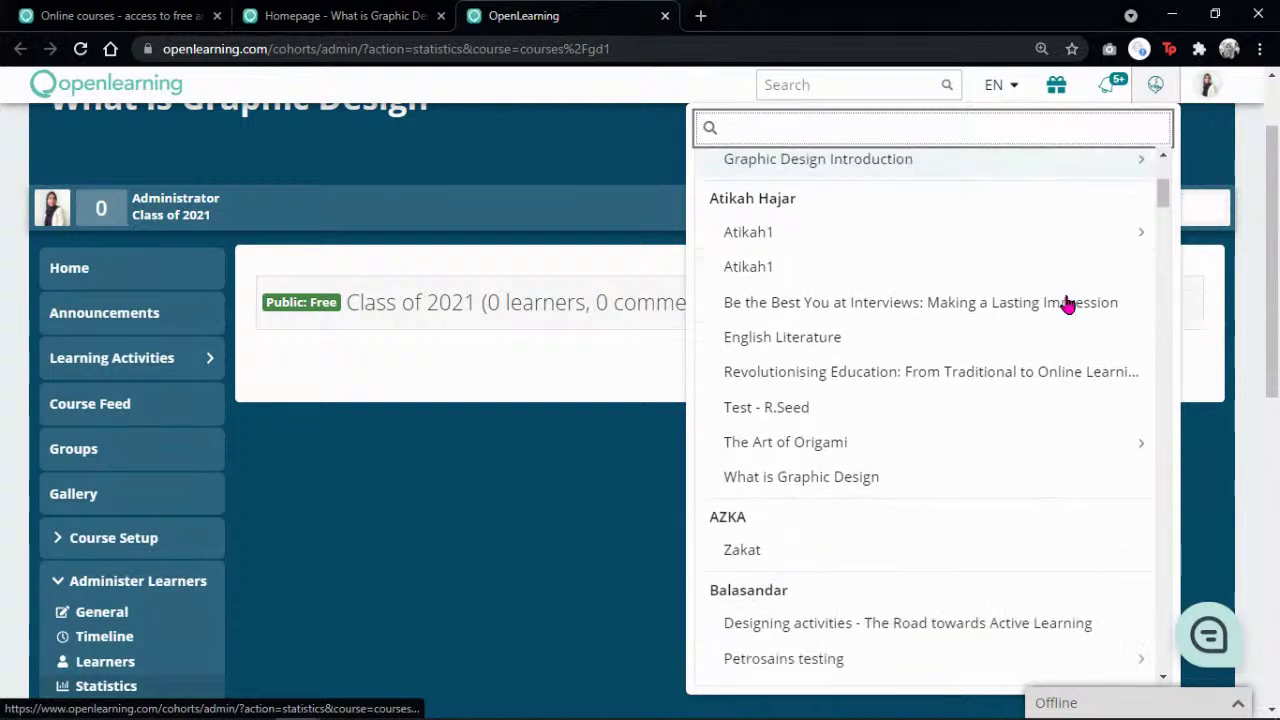
pyautogui.scroll(-2, 1085, 355)
pyautogui.scroll(-2, 1083, 356)
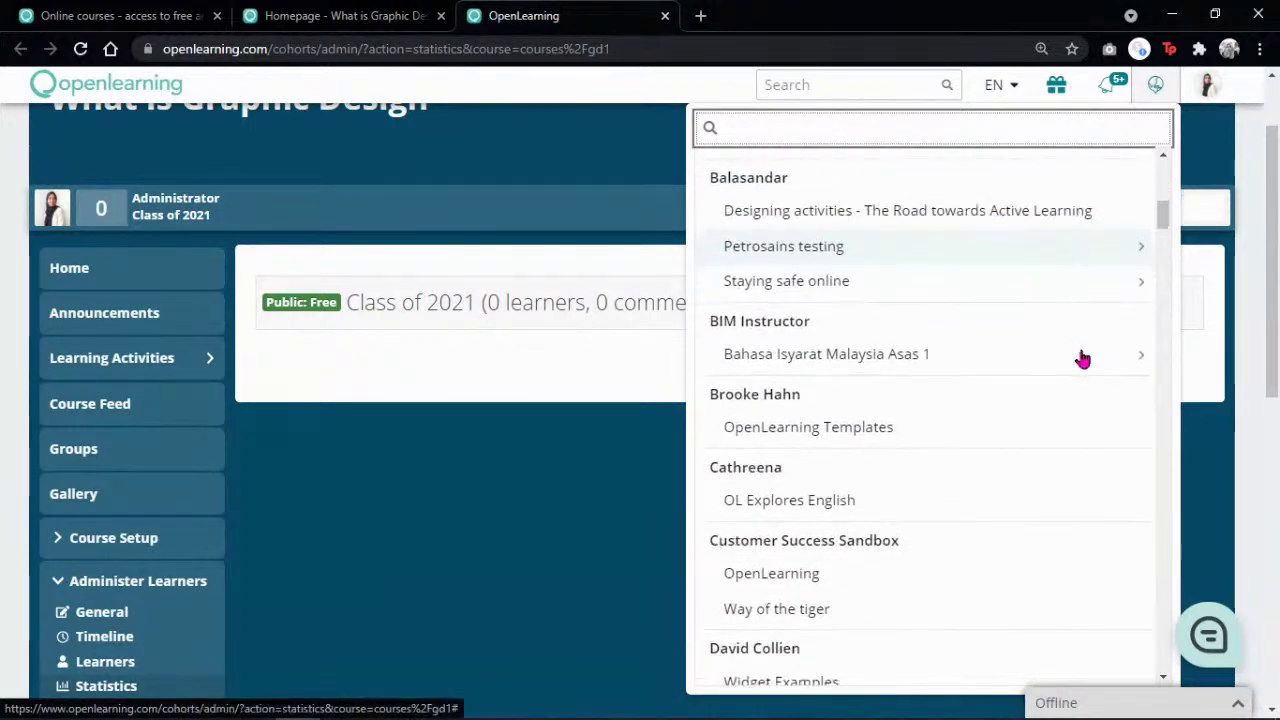
pyautogui.scroll(-8, 1083, 358)
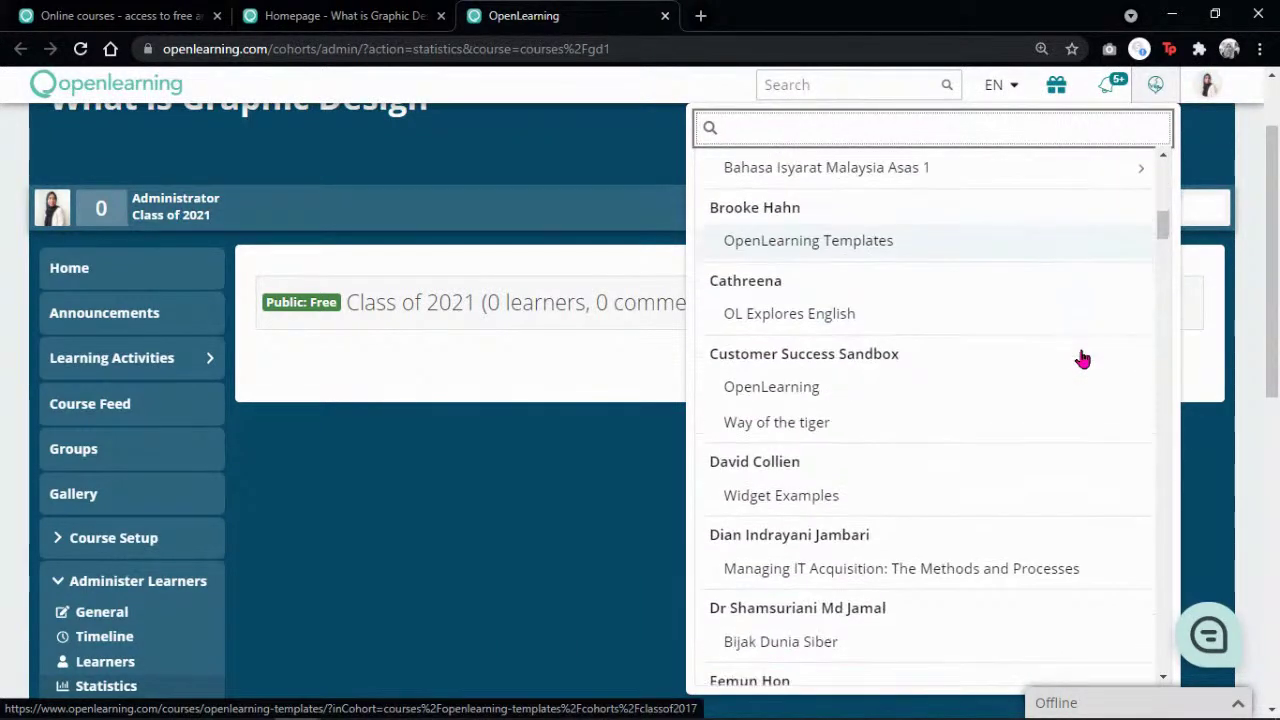
pyautogui.scroll(-1, 1049, 346)
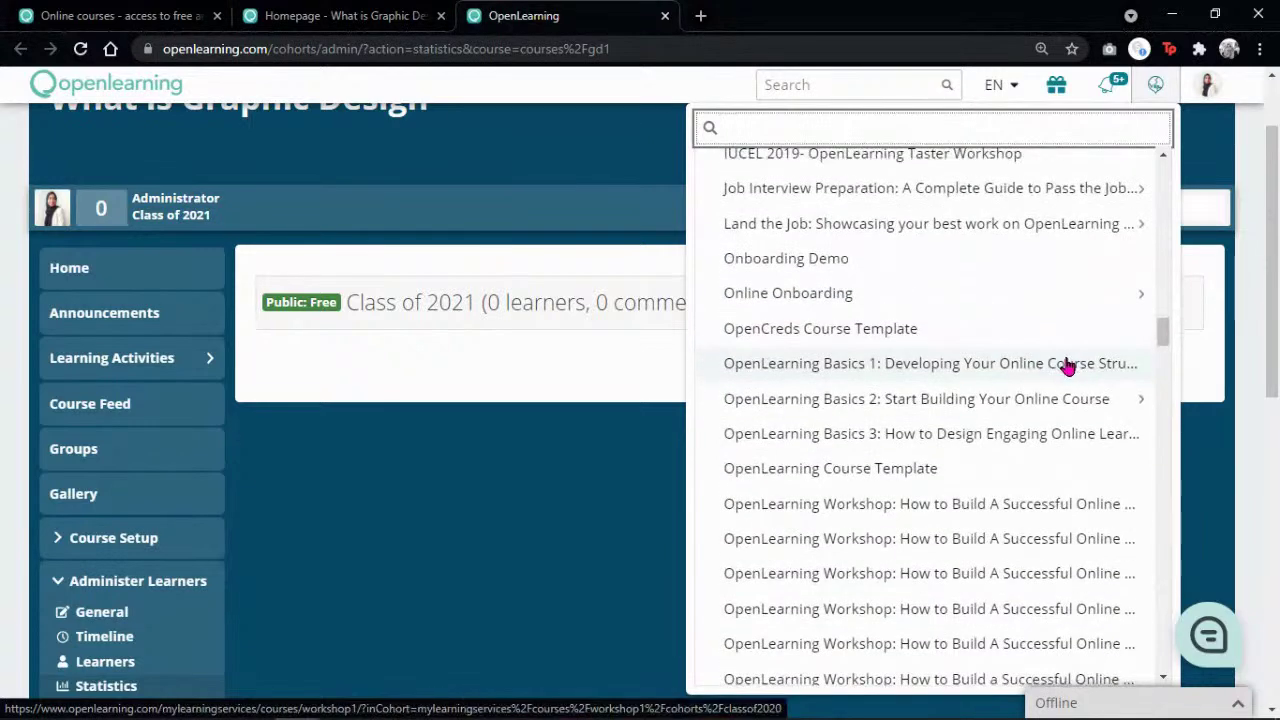
pyautogui.rightClick(1049, 370)
pyautogui.click(1058, 376)
pyautogui.click(1155, 90)
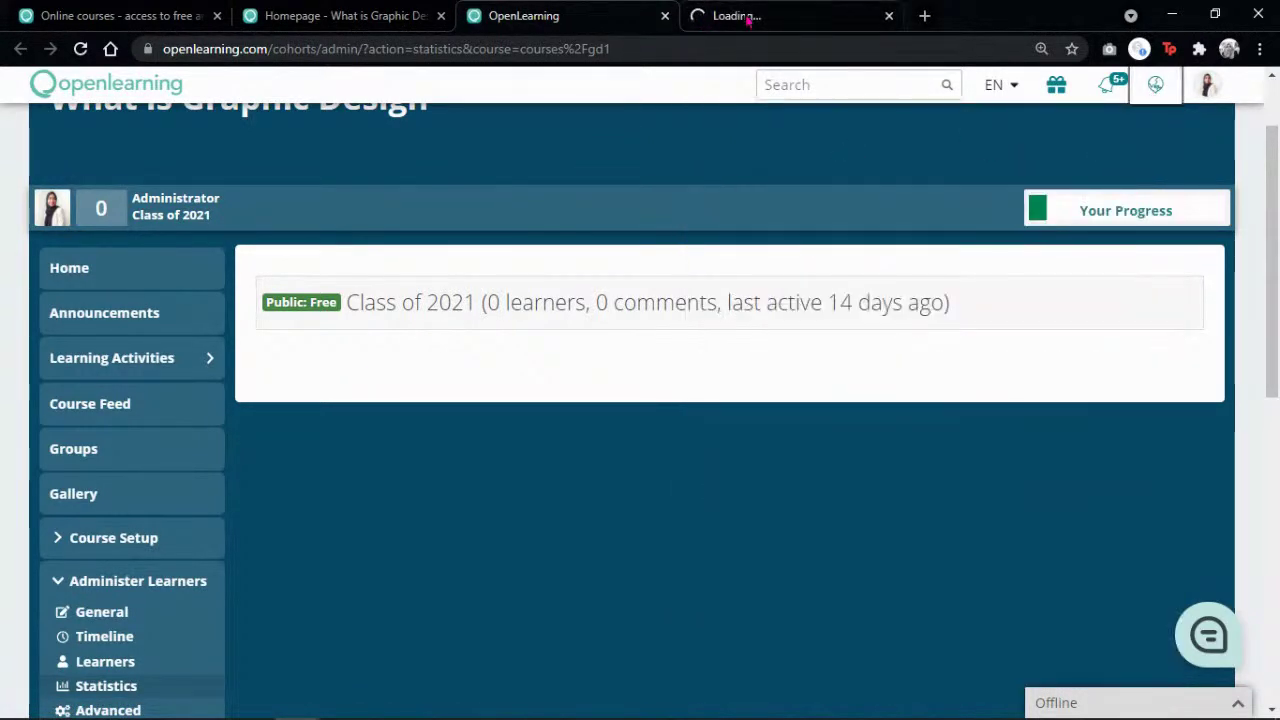
pyautogui.hotkey('ctrl', 'Tab')
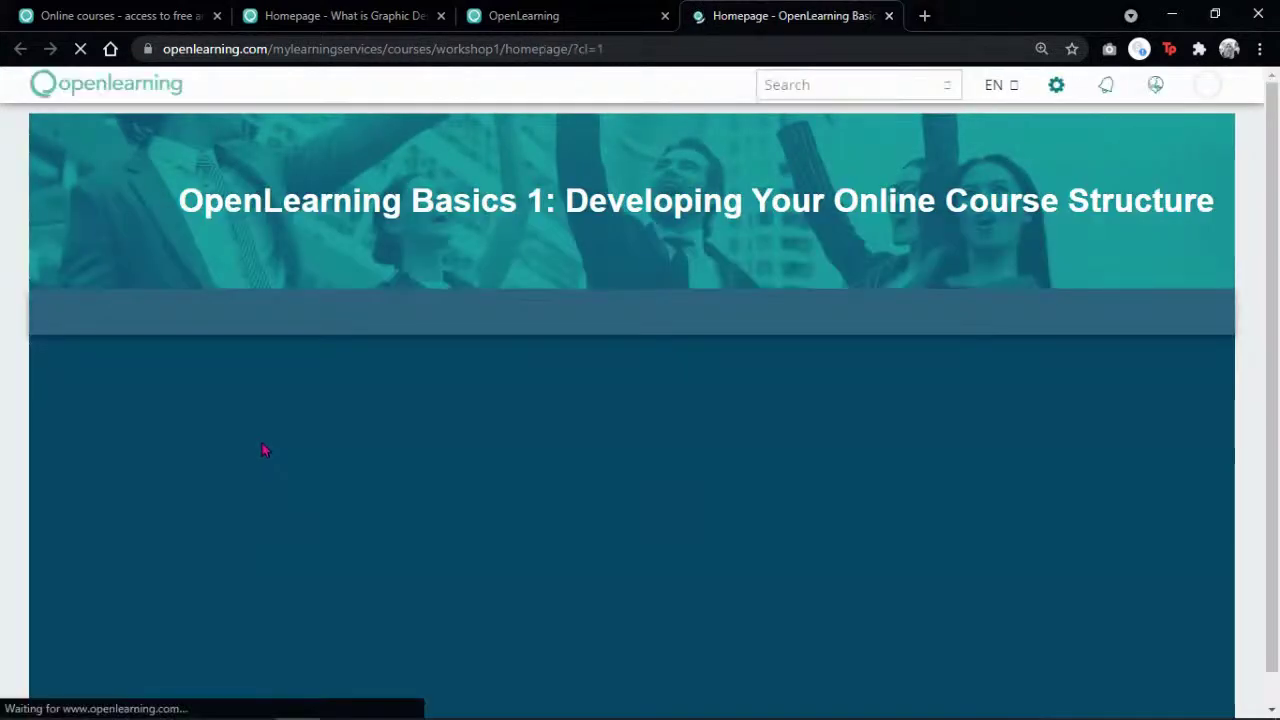
# Step: Open the learner Statistics page of the OpenLearning Basics 1 course
pyautogui.scroll(-2, 265, 450)
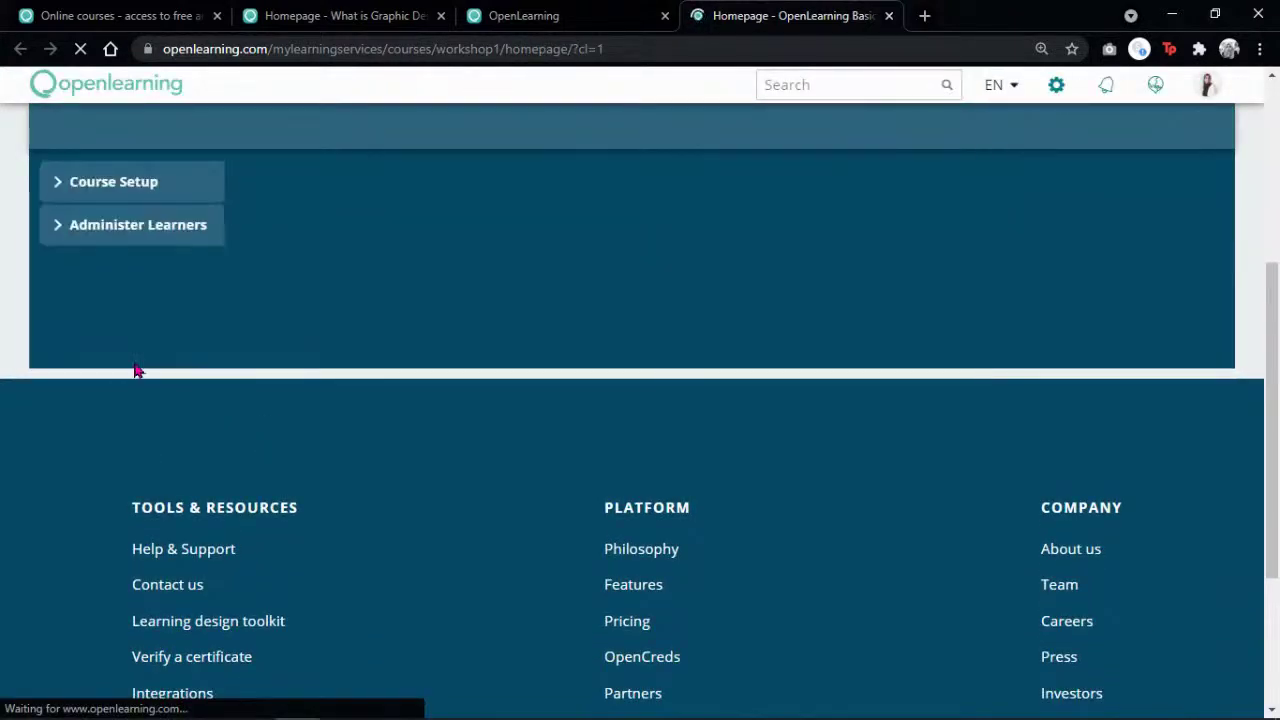
pyautogui.click(130, 240)
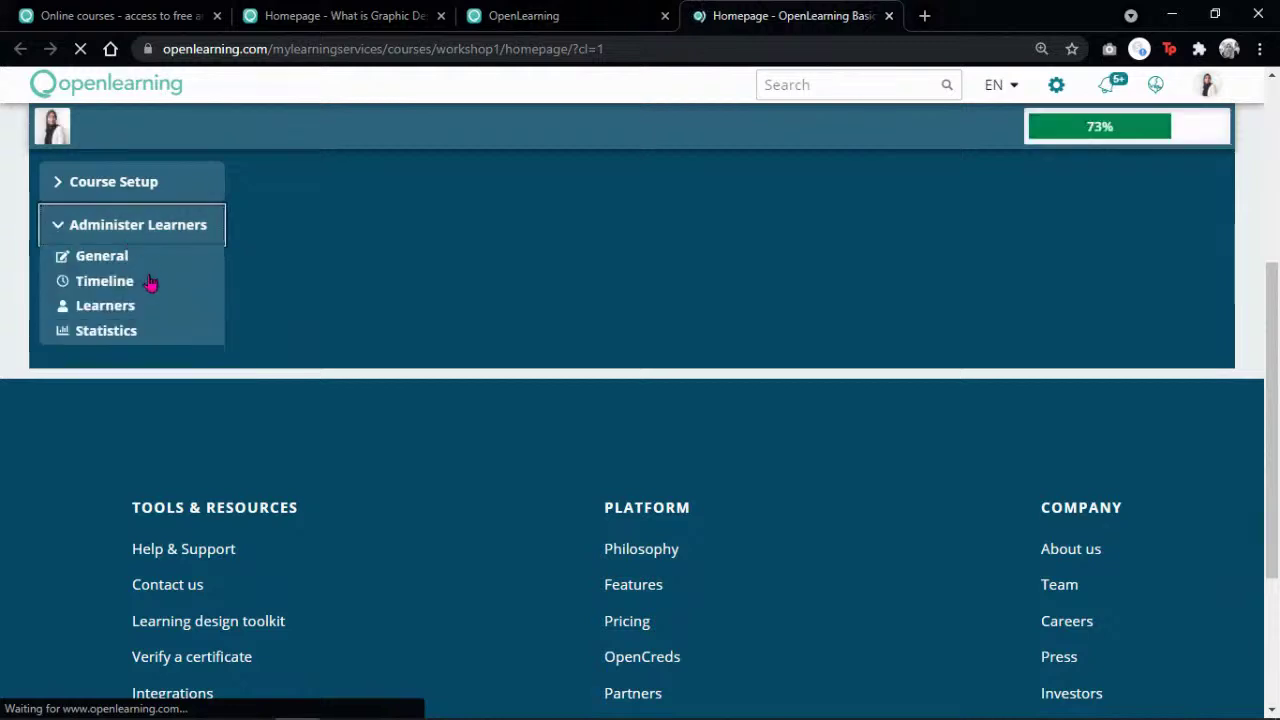
pyautogui.scroll(-2, 115, 650)
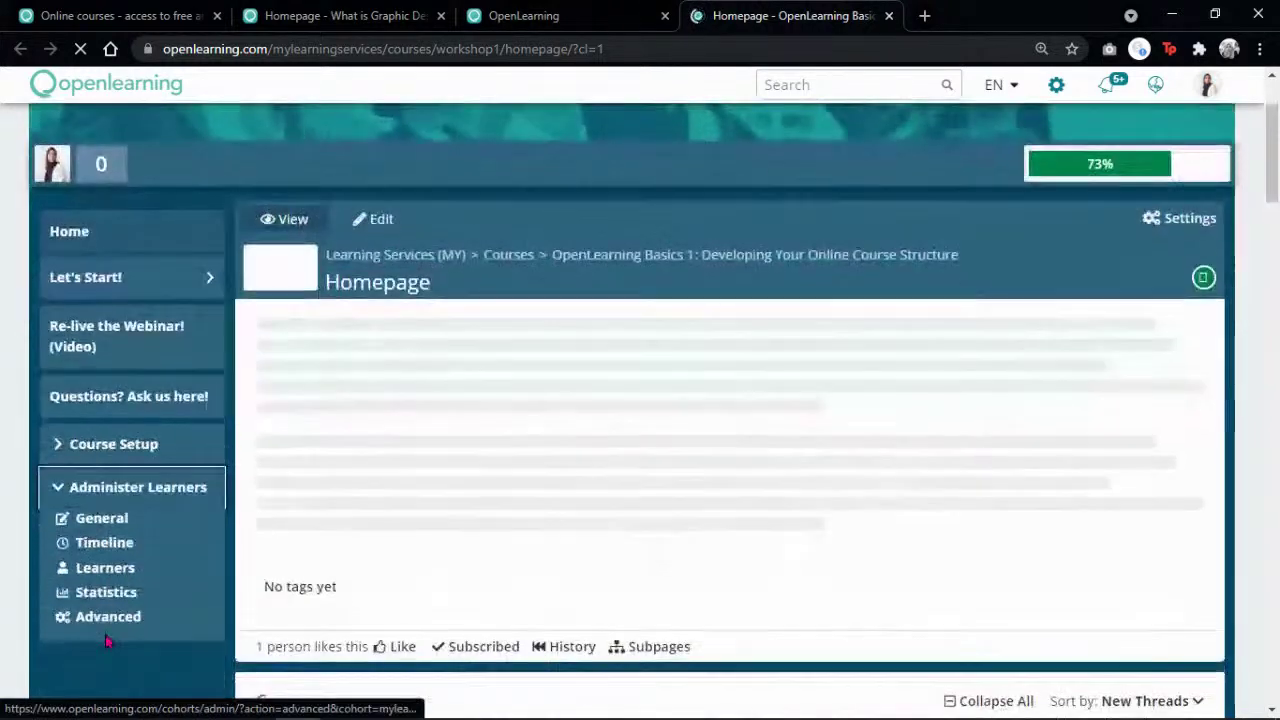
pyautogui.click(100, 591)
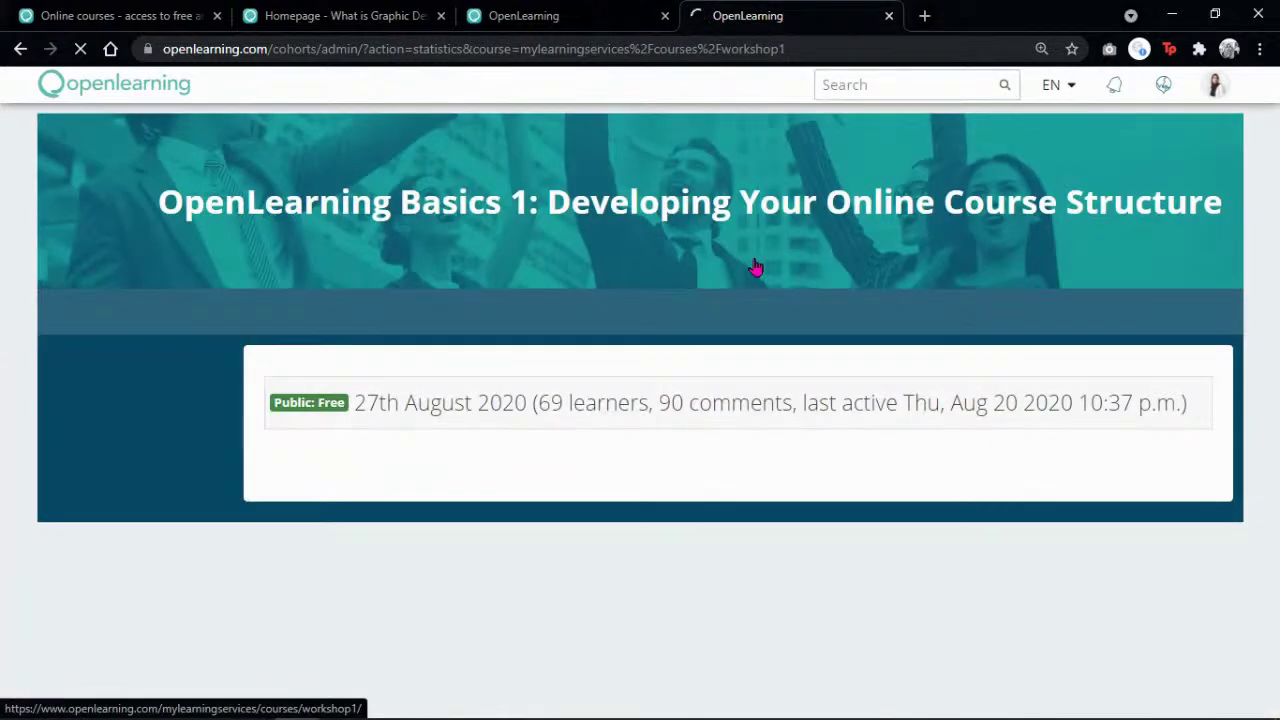
# Step: Examine the Student Progress Overview graph and the summary of pages, students and comments for the 27th August 2020 class
pyautogui.scroll(-2, 808, 303)
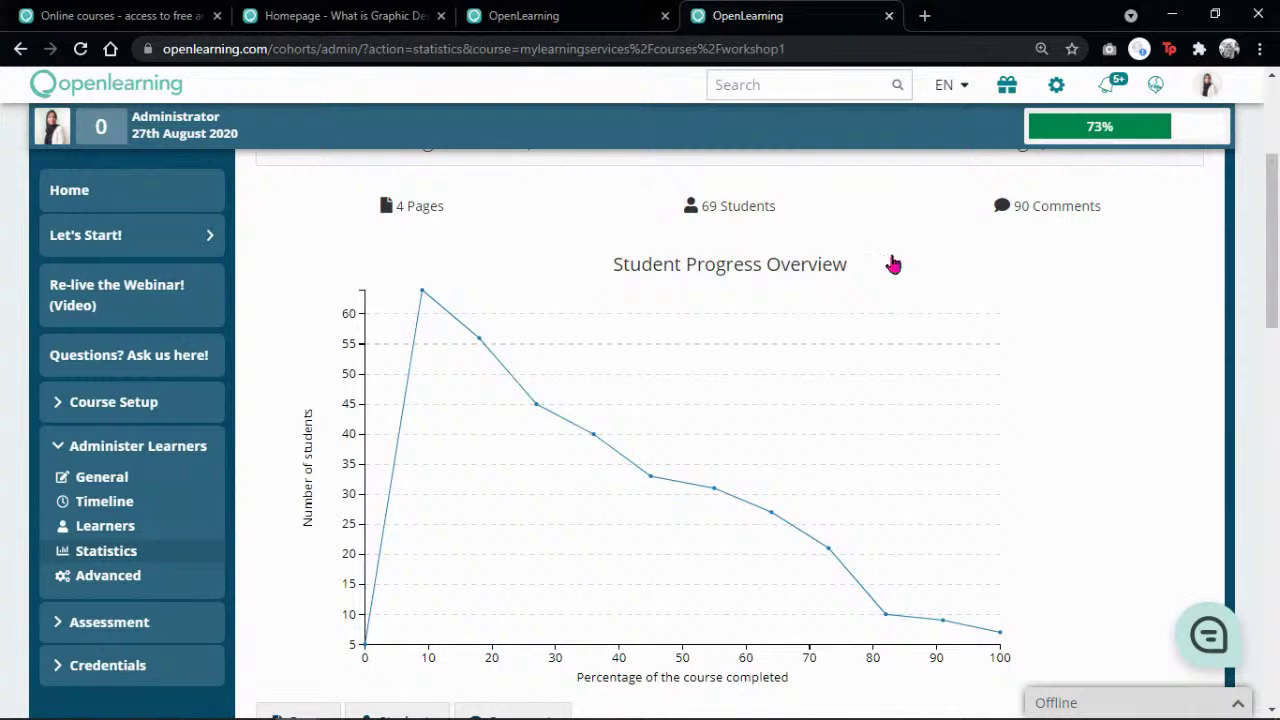
pyautogui.scroll(-1, 649, 443)
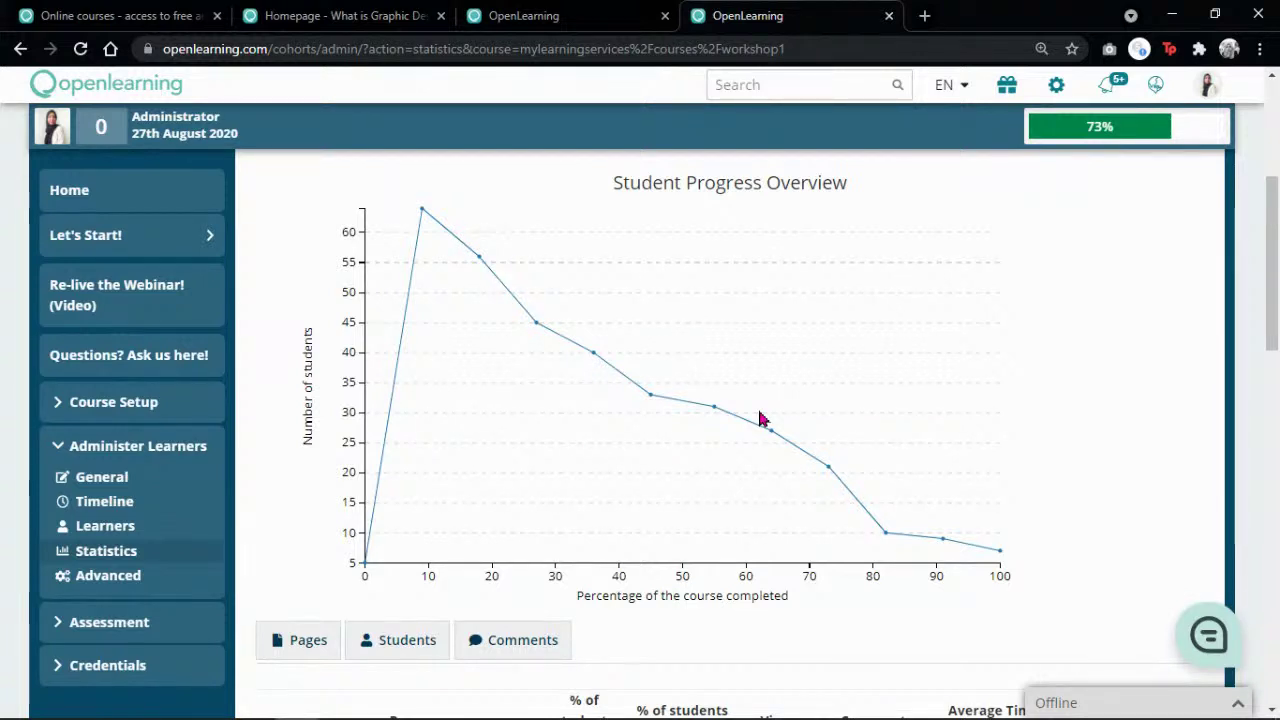
pyautogui.scroll(-1, 826, 405)
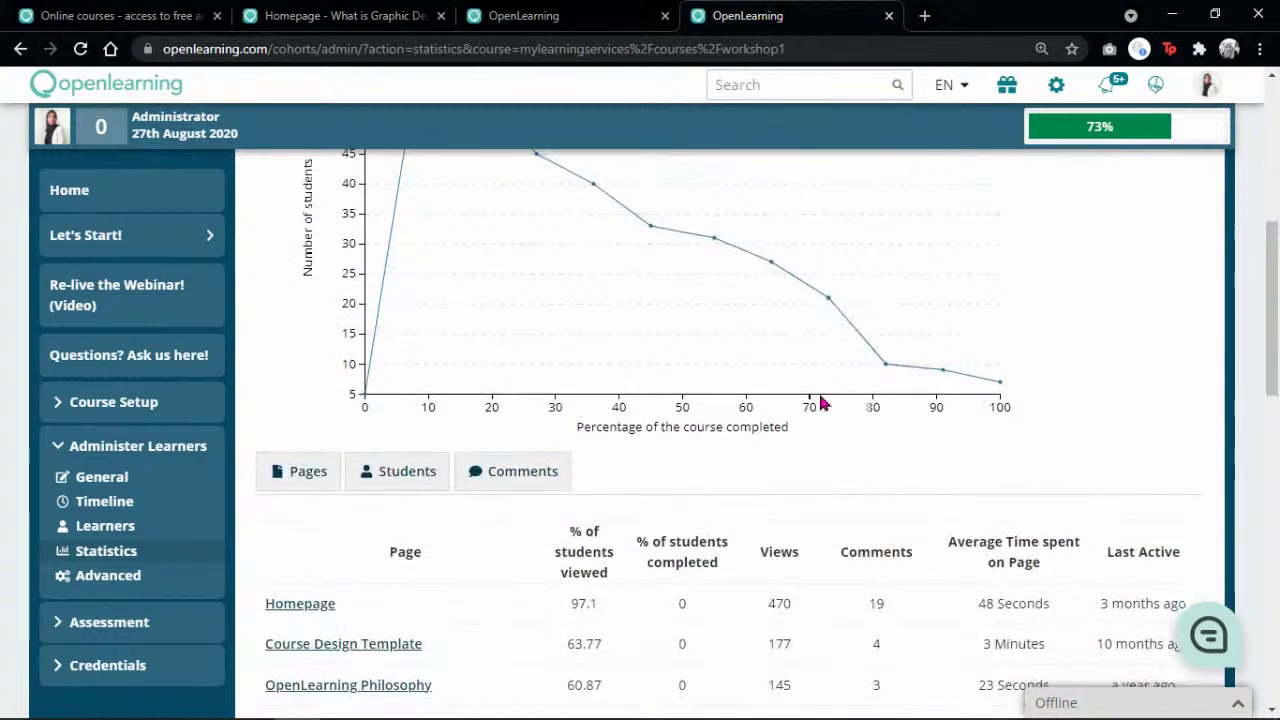
pyautogui.scroll(2, 811, 409)
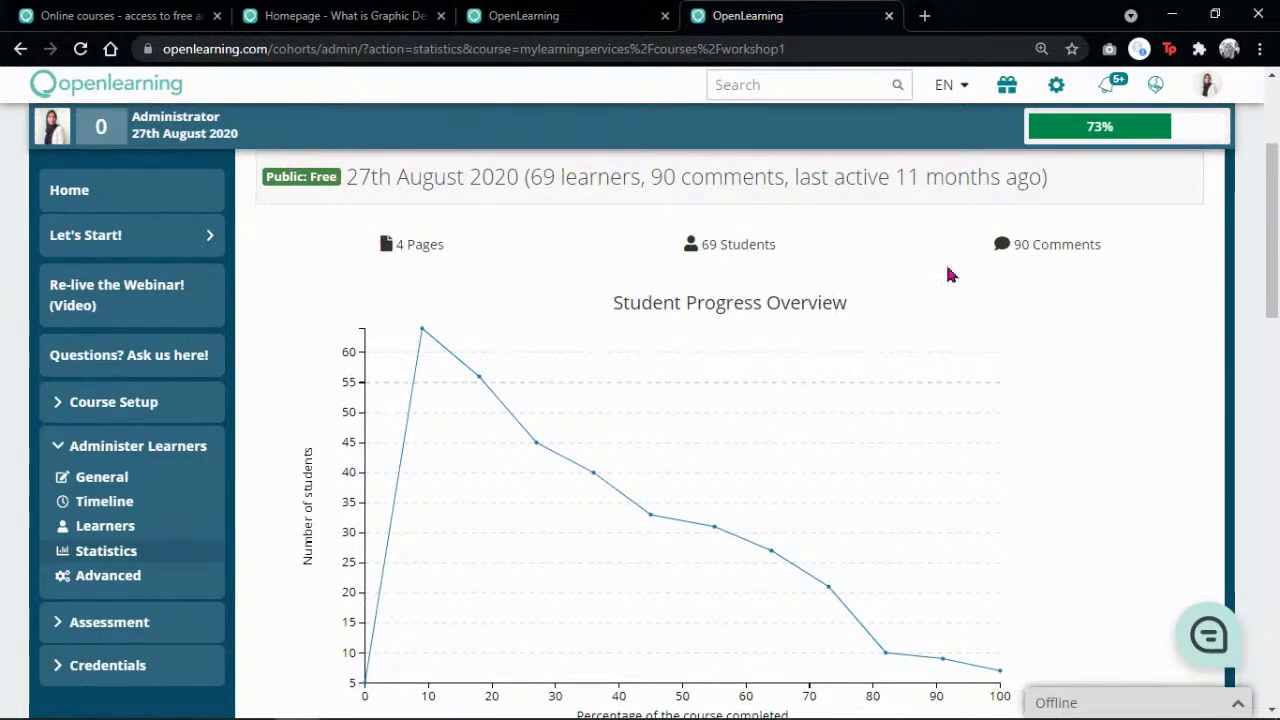
pyautogui.scroll(-2, 663, 527)
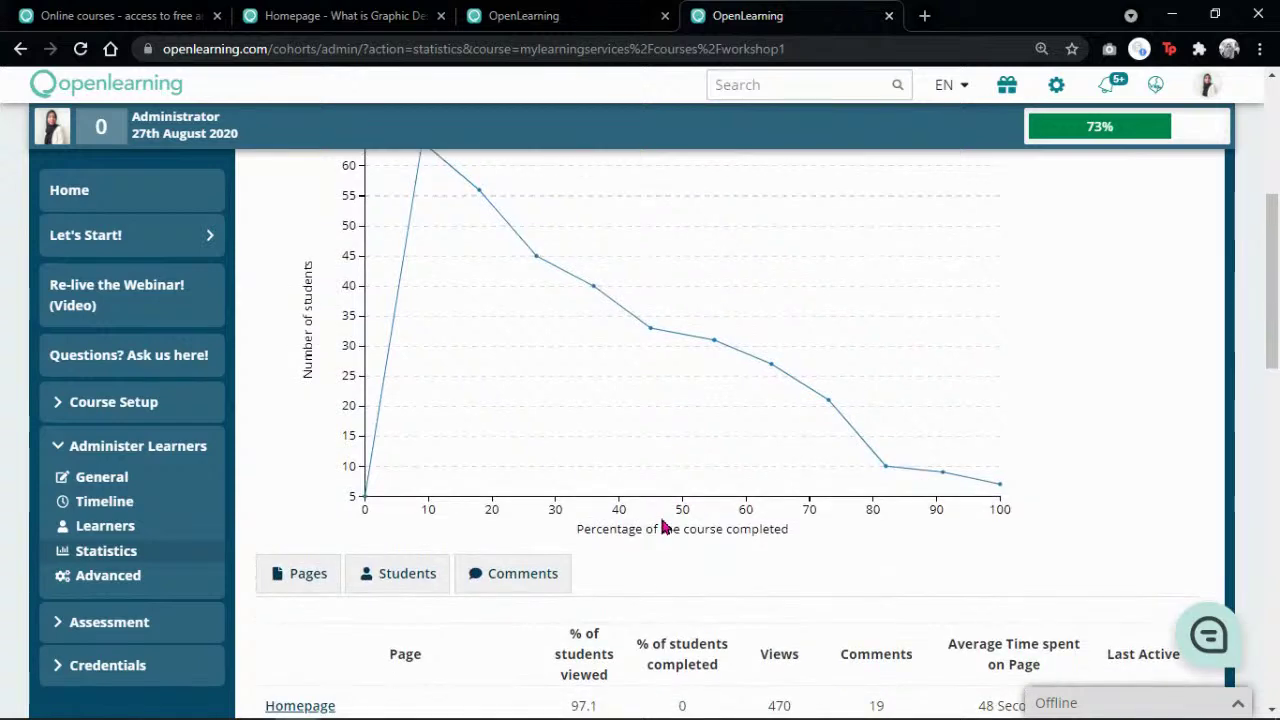
# Step: Review the per-page statistics table, including students viewed, views, comments, average time spent and last activity for each page
pyautogui.scroll(-4, 483, 464)
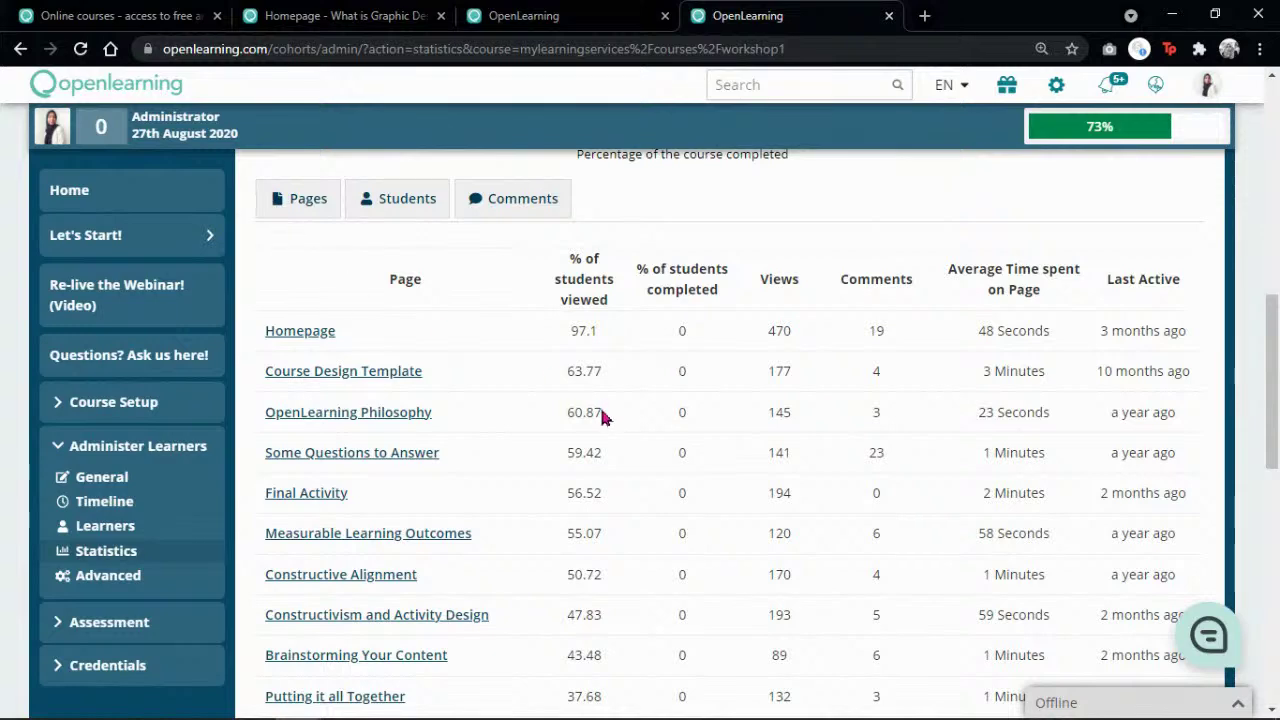
pyautogui.scroll(-1, 519, 395)
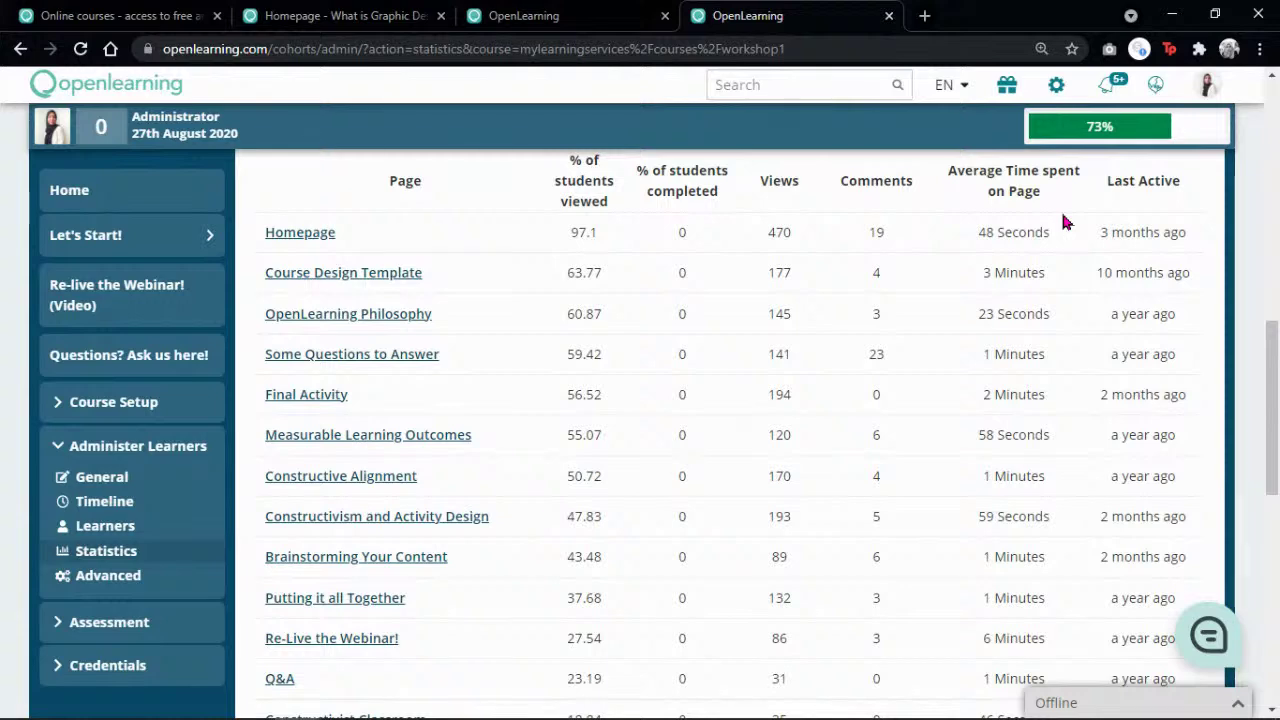
pyautogui.scroll(1, 546, 333)
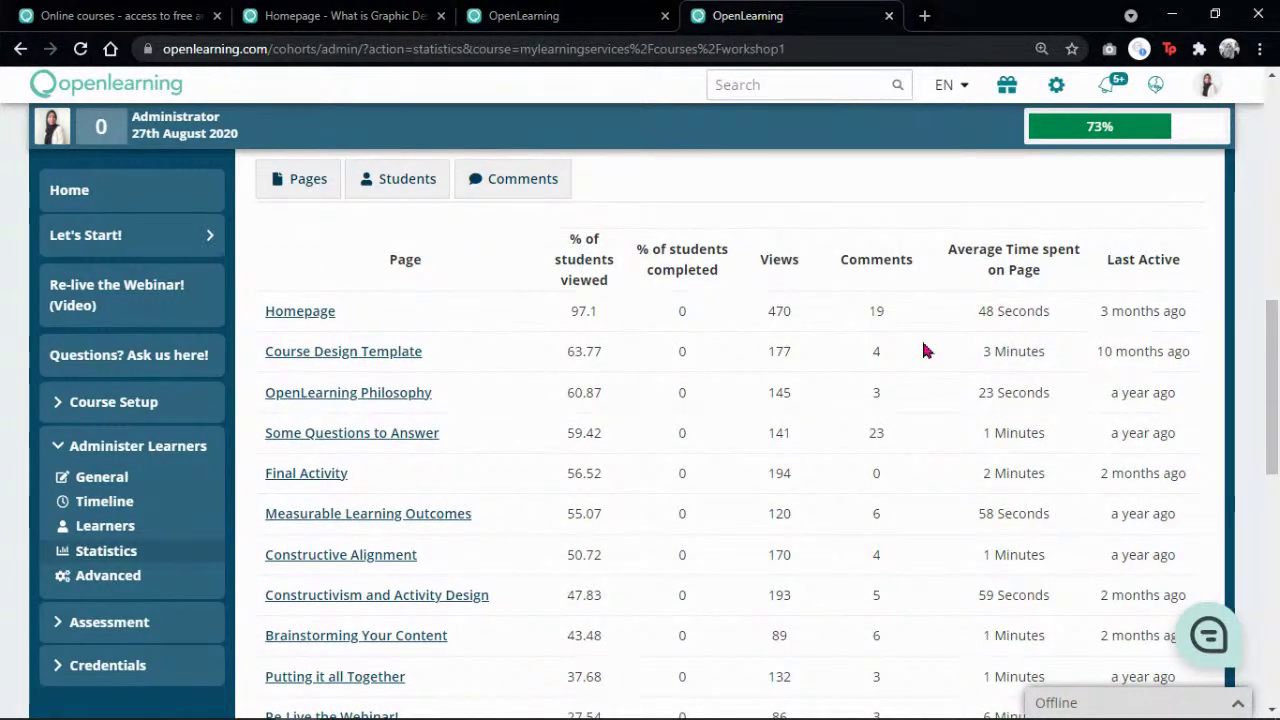
pyautogui.scroll(-3, 783, 451)
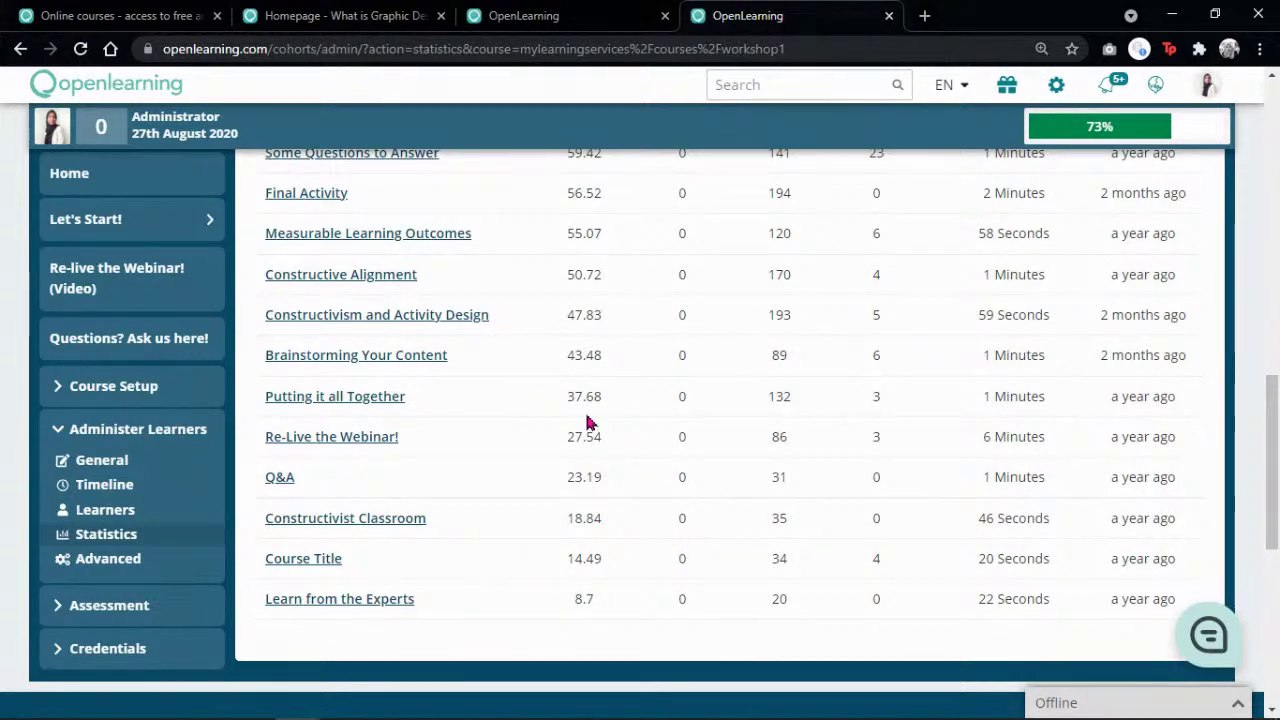
pyautogui.scroll(4, 560, 410)
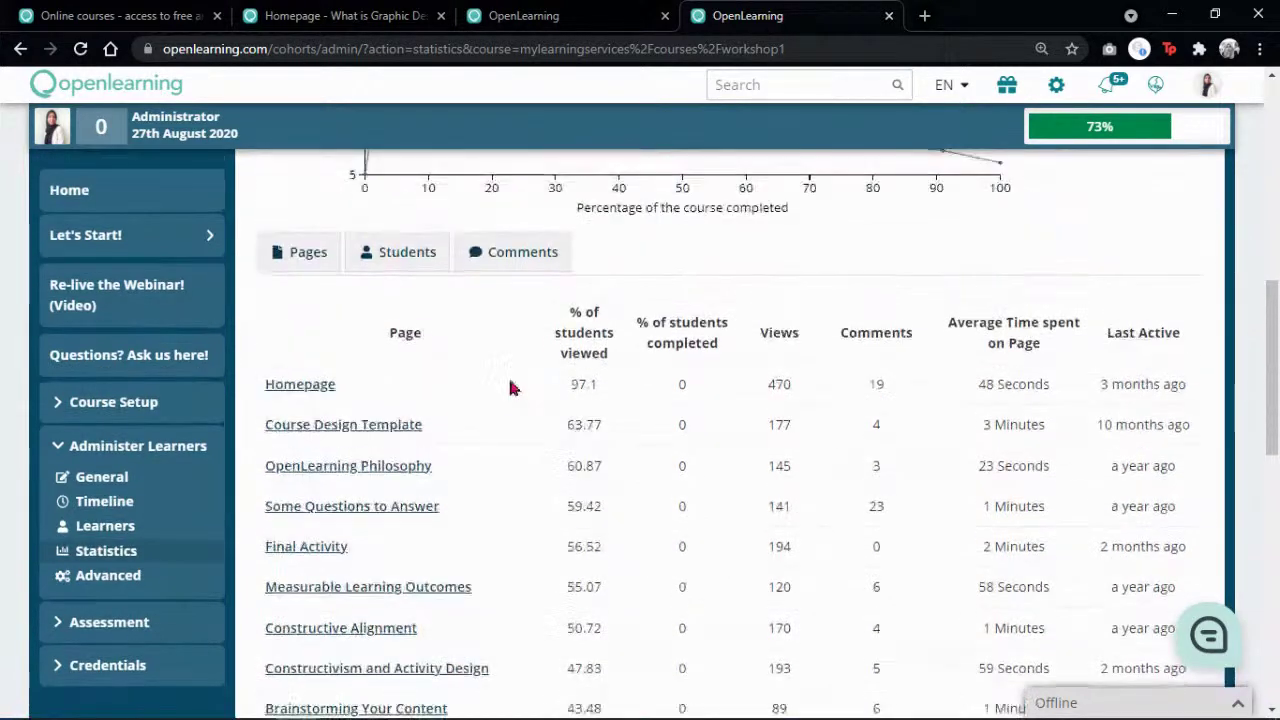
# Step: Show the Students statistics and examine the Daily Active Students graph and the World Map
pyautogui.click(415, 252)
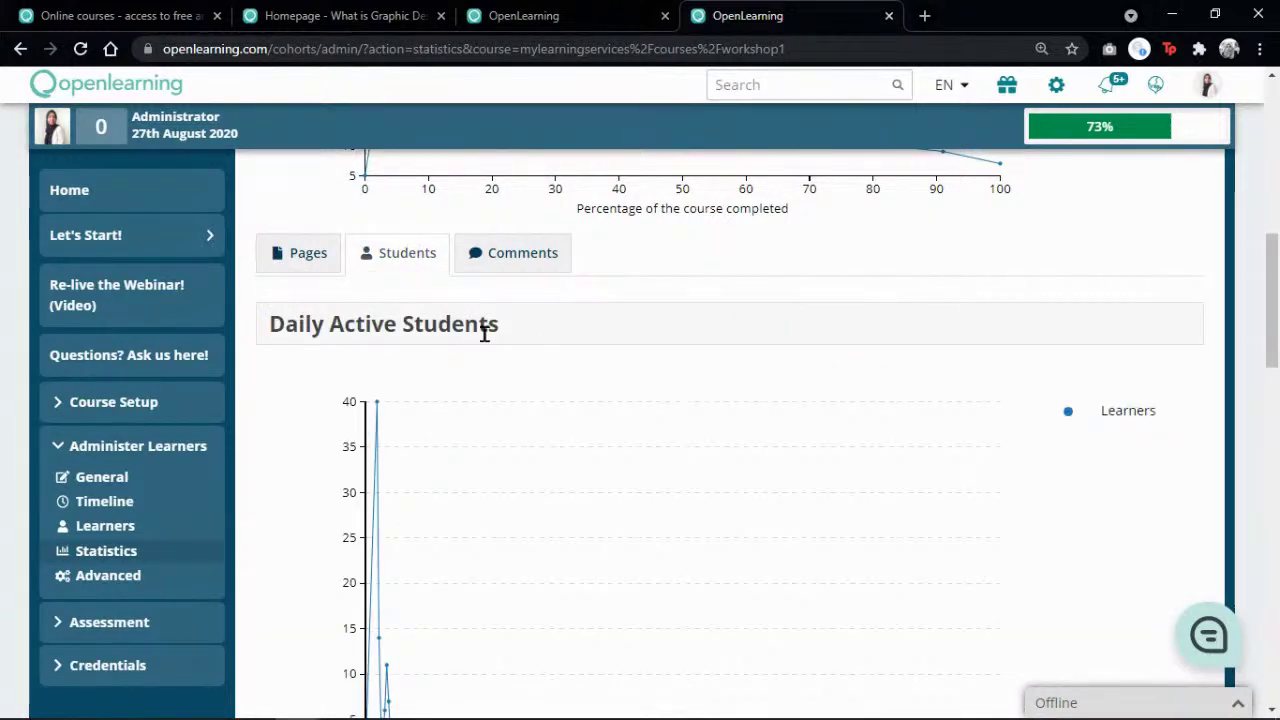
pyautogui.scroll(-6, 526, 270)
pyautogui.scroll(-8, 530, 293)
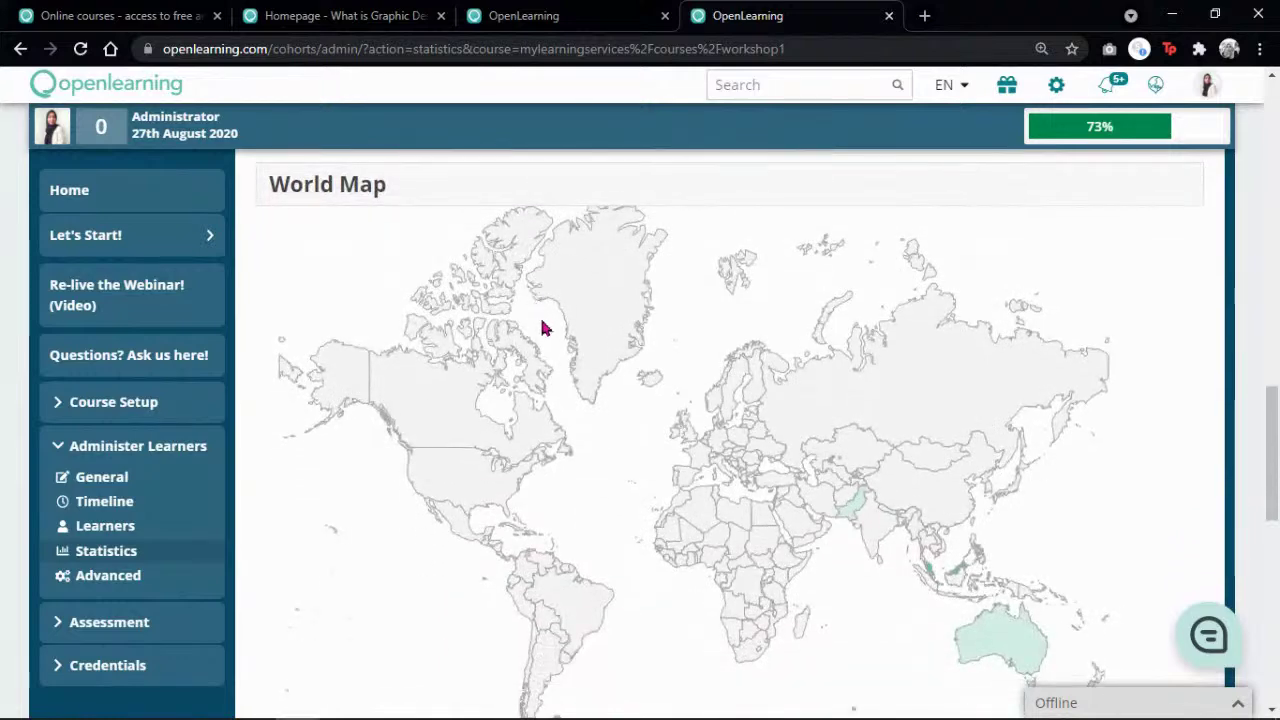
pyautogui.scroll(6, 548, 340)
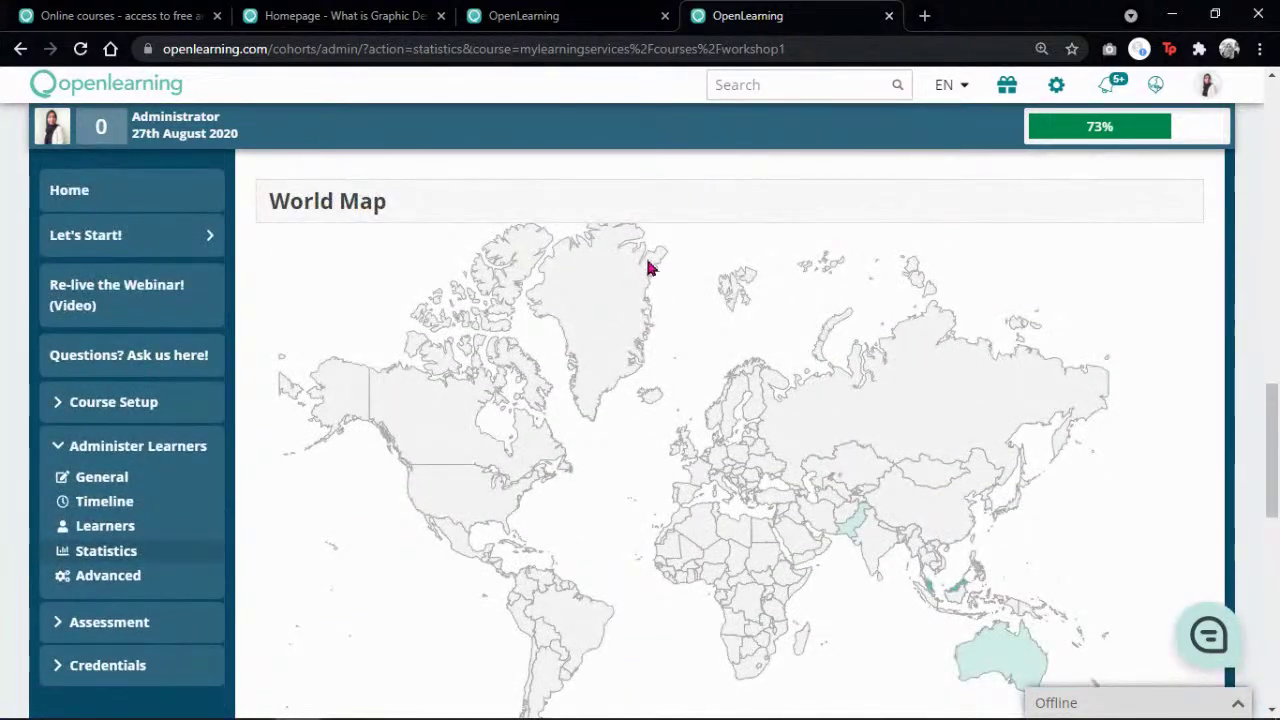
pyautogui.scroll(8, 625, 277)
# Step: Show the Comments statistics, examine the Comments over time graph, and return to the Student Progress Overview
pyautogui.click(527, 504)
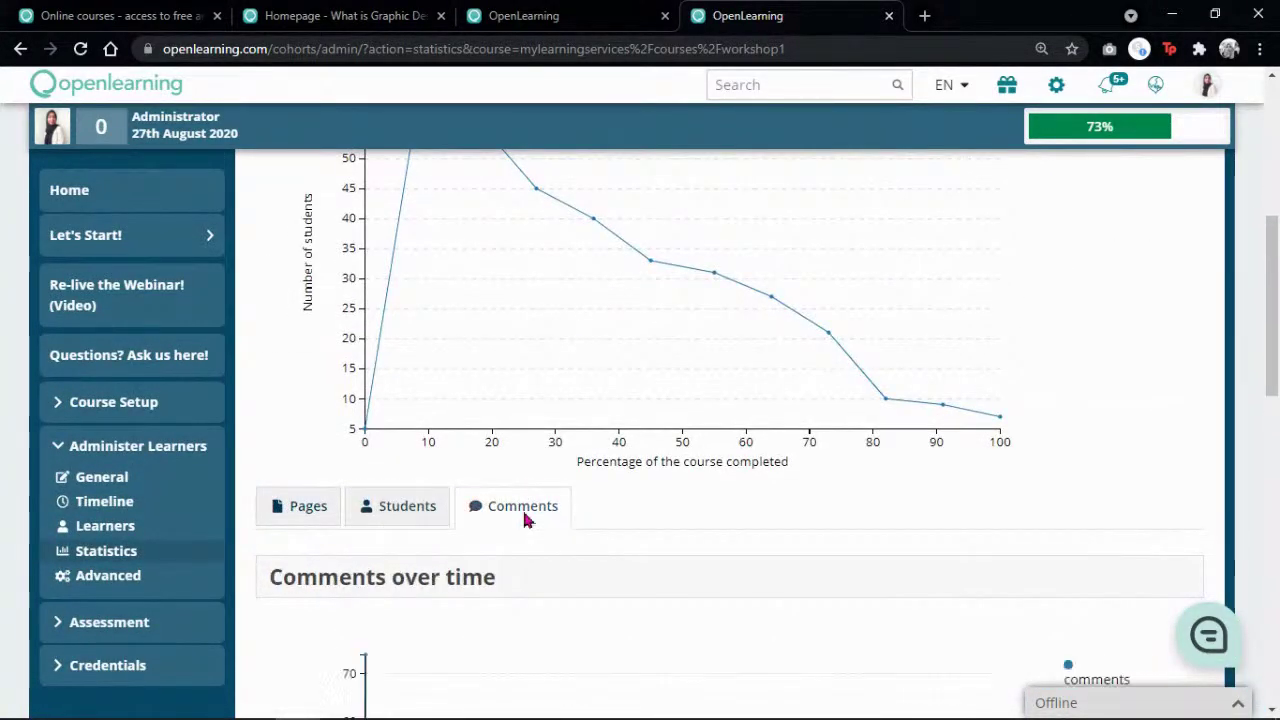
pyautogui.scroll(-4, 584, 441)
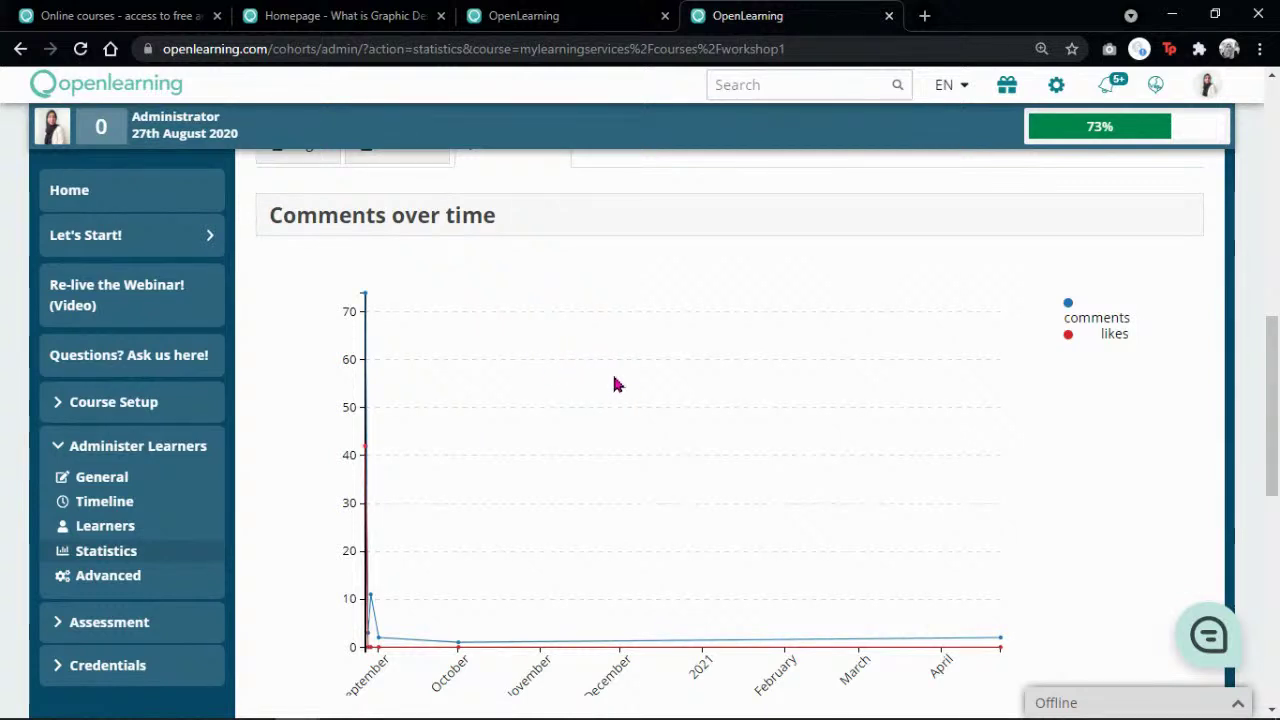
pyautogui.scroll(-2, 615, 385)
pyautogui.scroll(2, 630, 380)
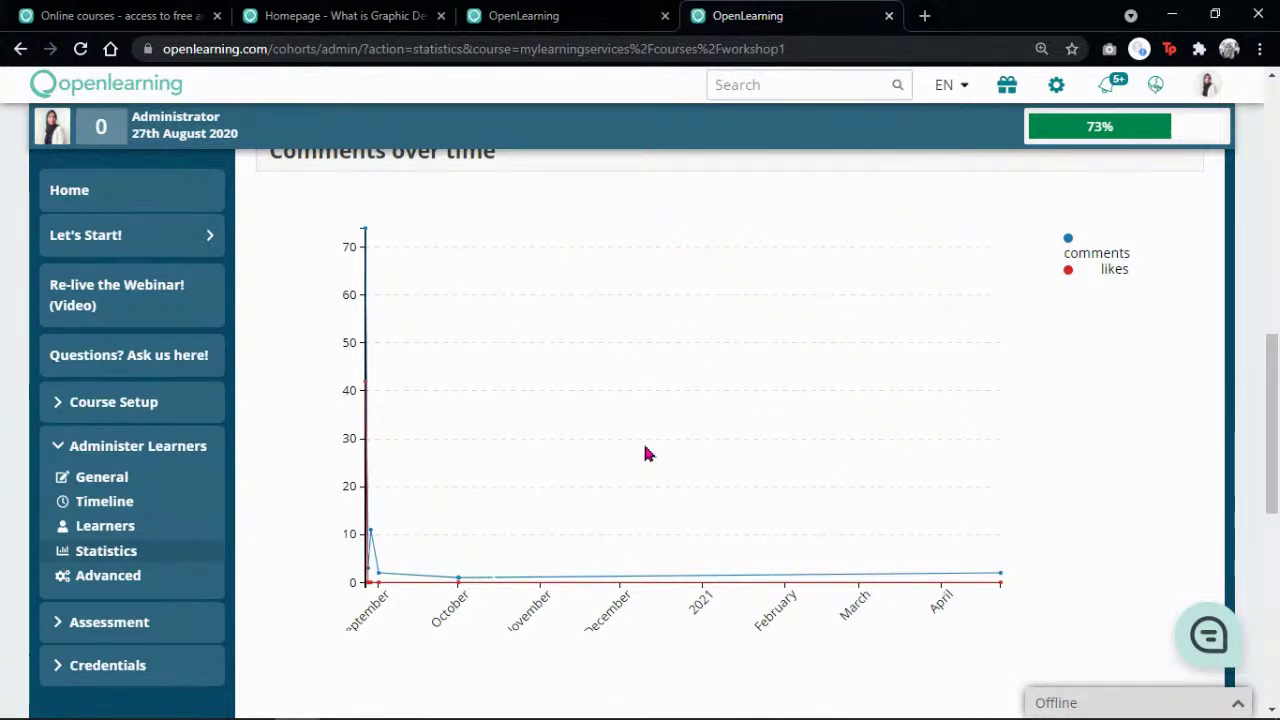
pyautogui.scroll(10, 463, 315)
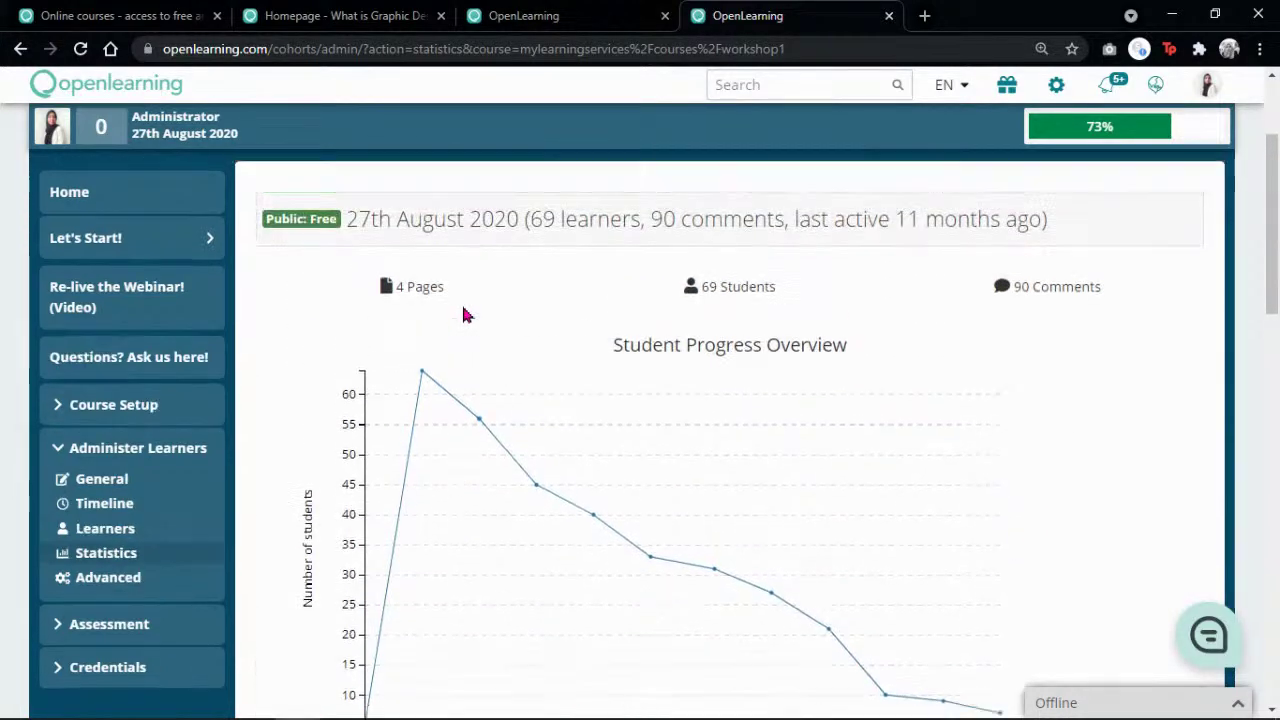
pyautogui.scroll(-2, 480, 330)
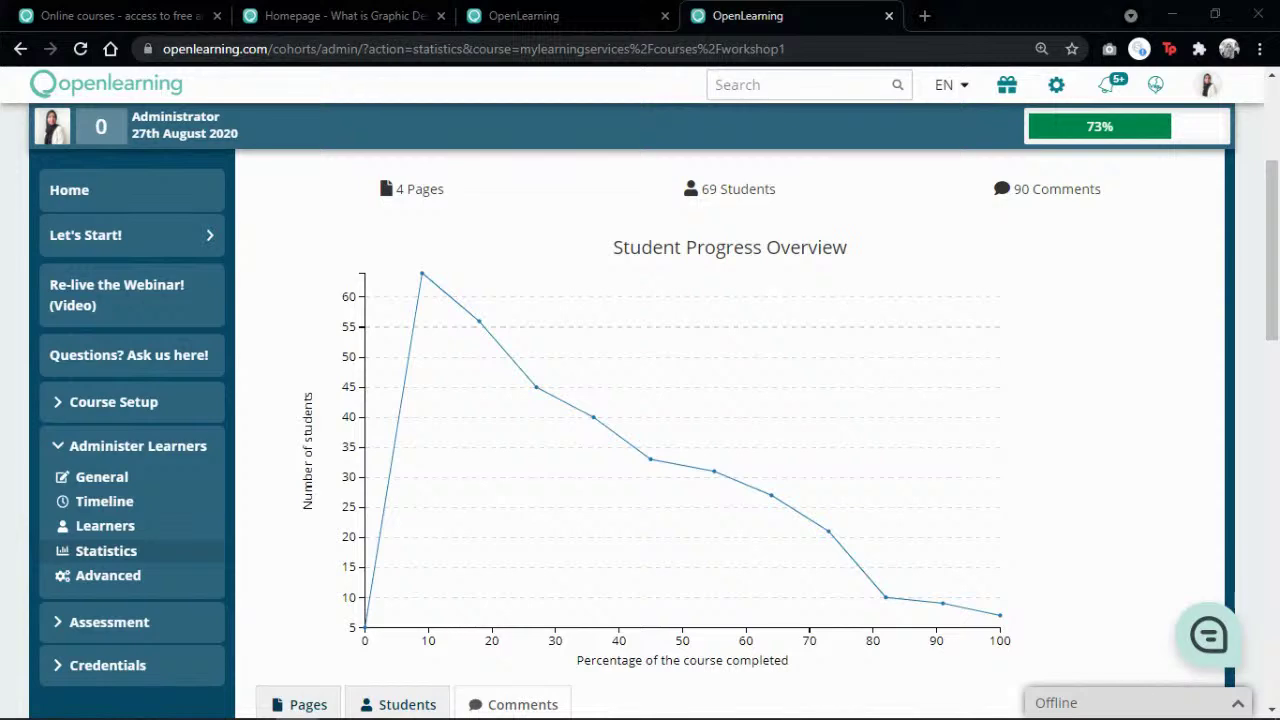
pyautogui.click(924, 15)
pyautogui.write('https://youtu.be/IZvuiyLtxu0')
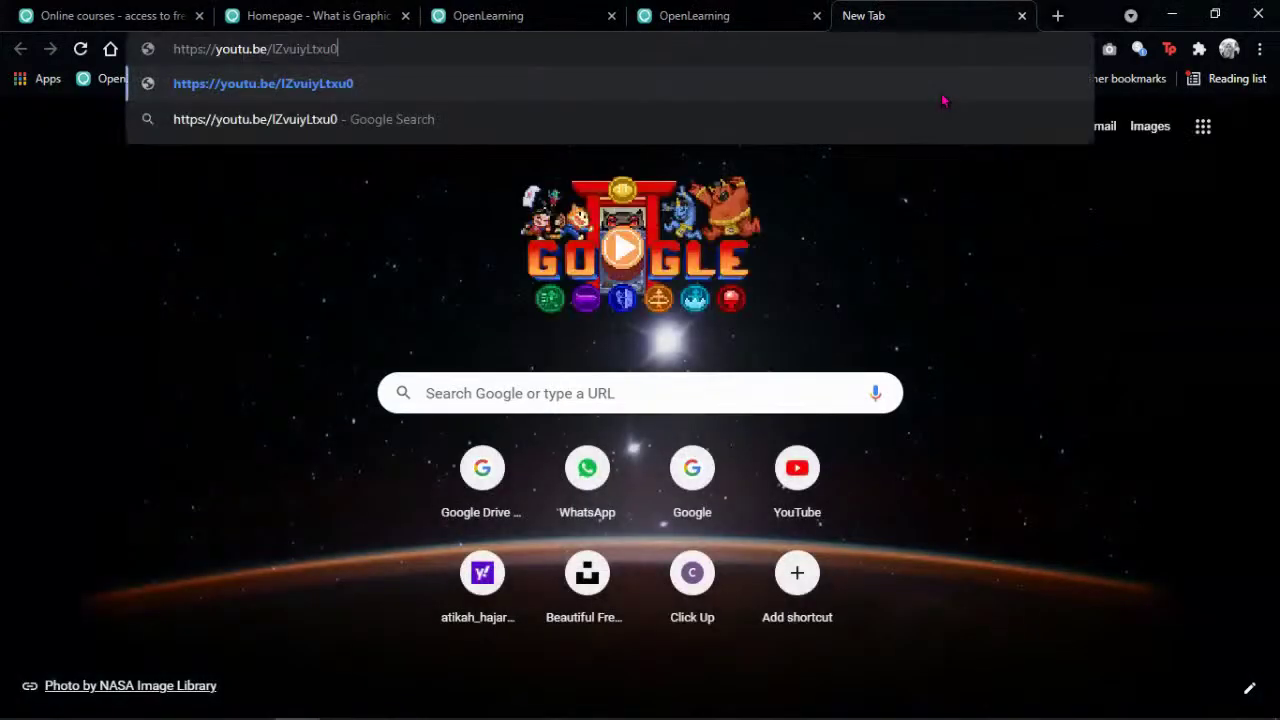
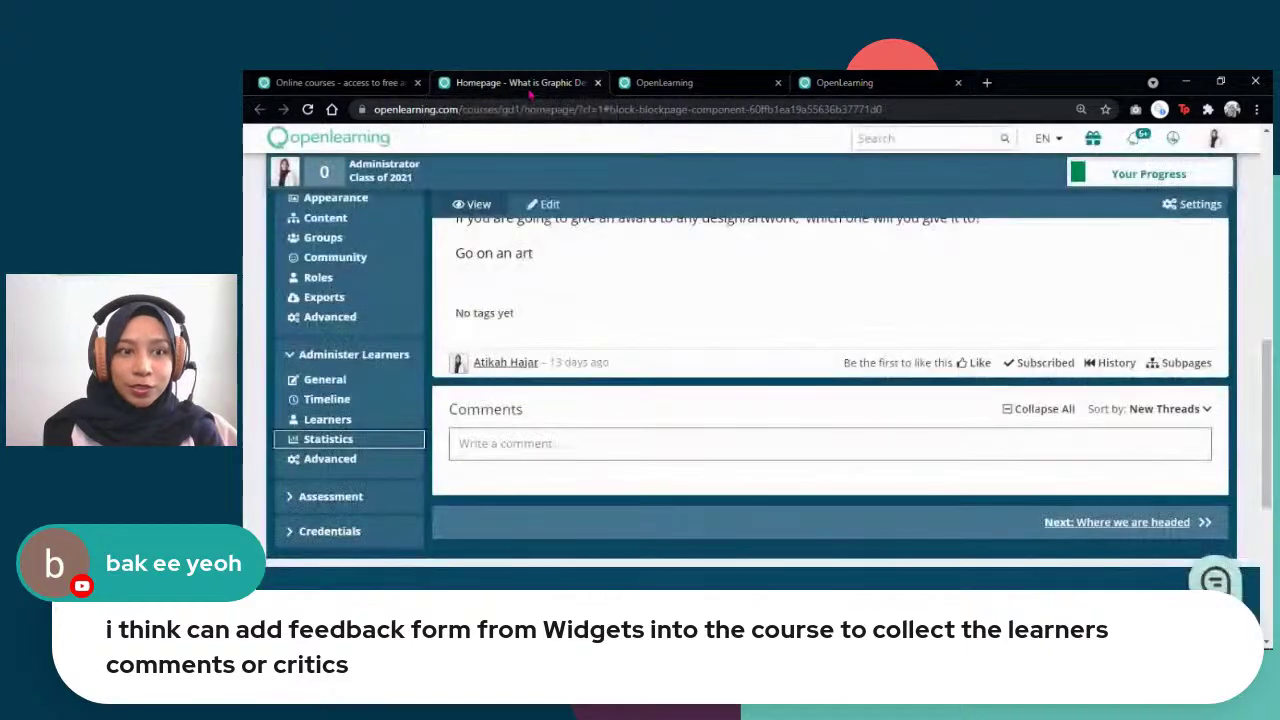
# Step: Browse the Core content and posting widgets in the What is Graphic Design homepage editor and return to view mode
pyautogui.click(519, 209)
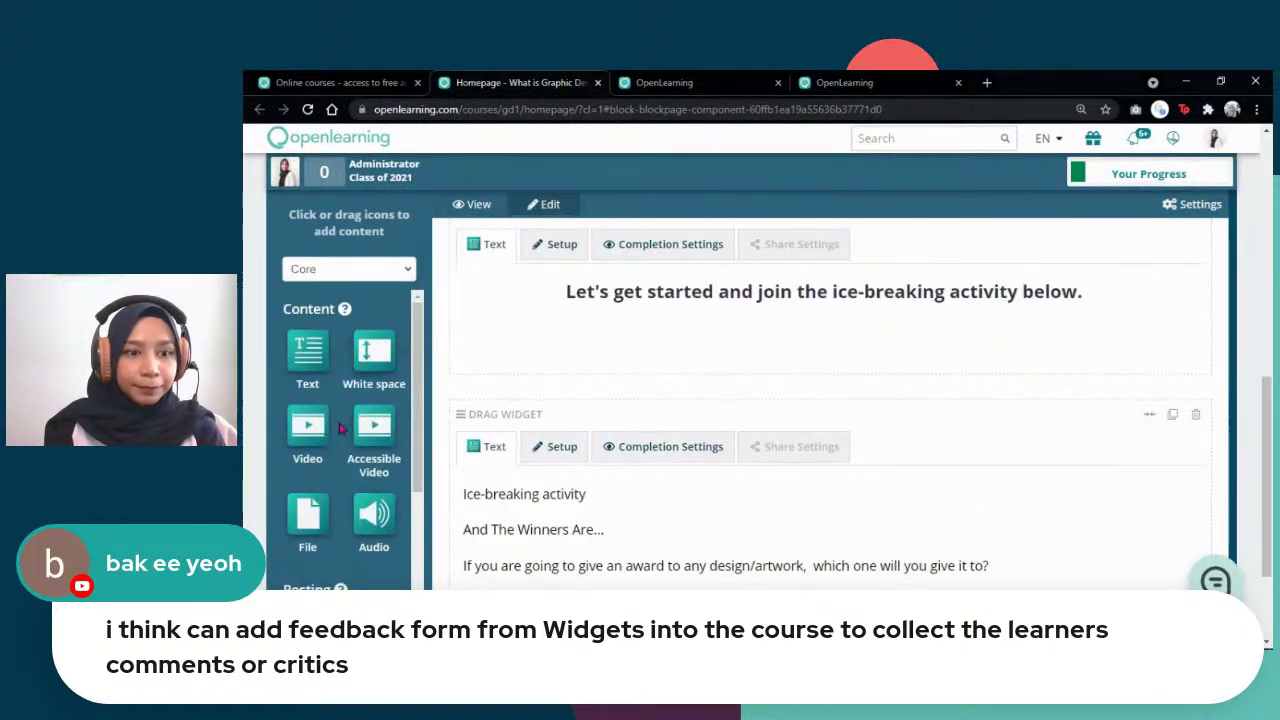
pyautogui.scroll(-4, 320, 440)
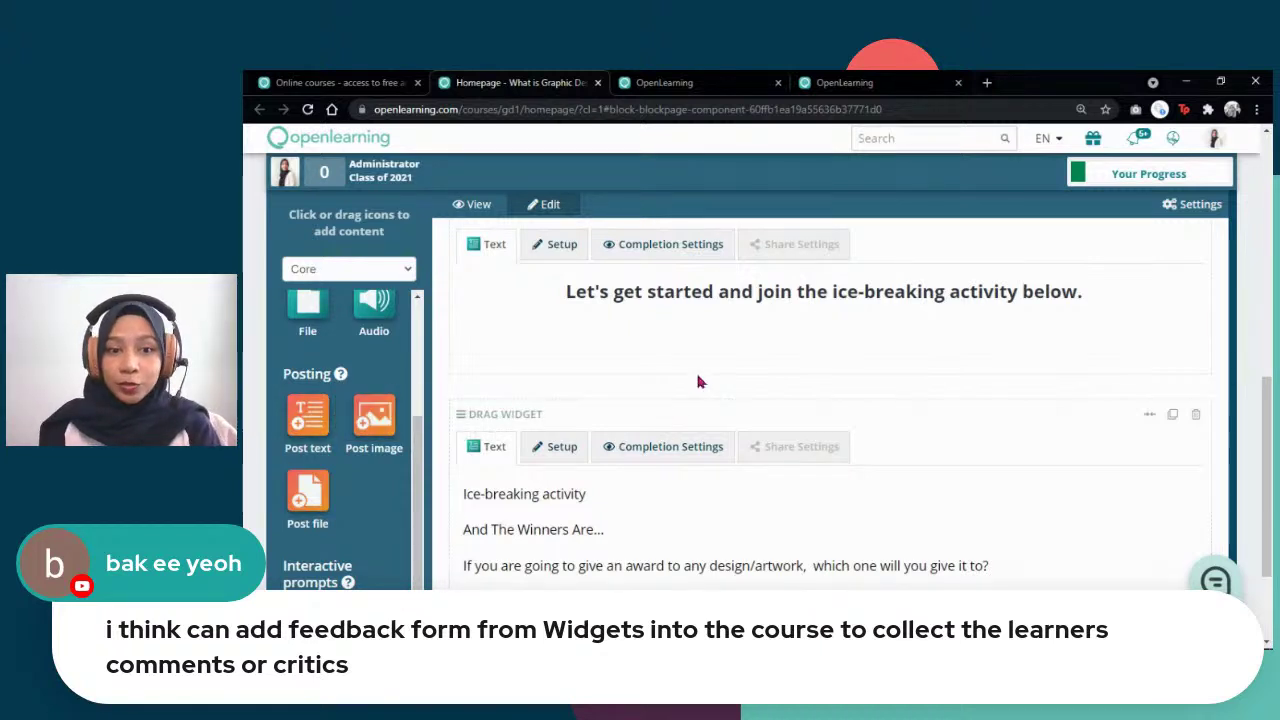
pyautogui.scroll(-2, 700, 380)
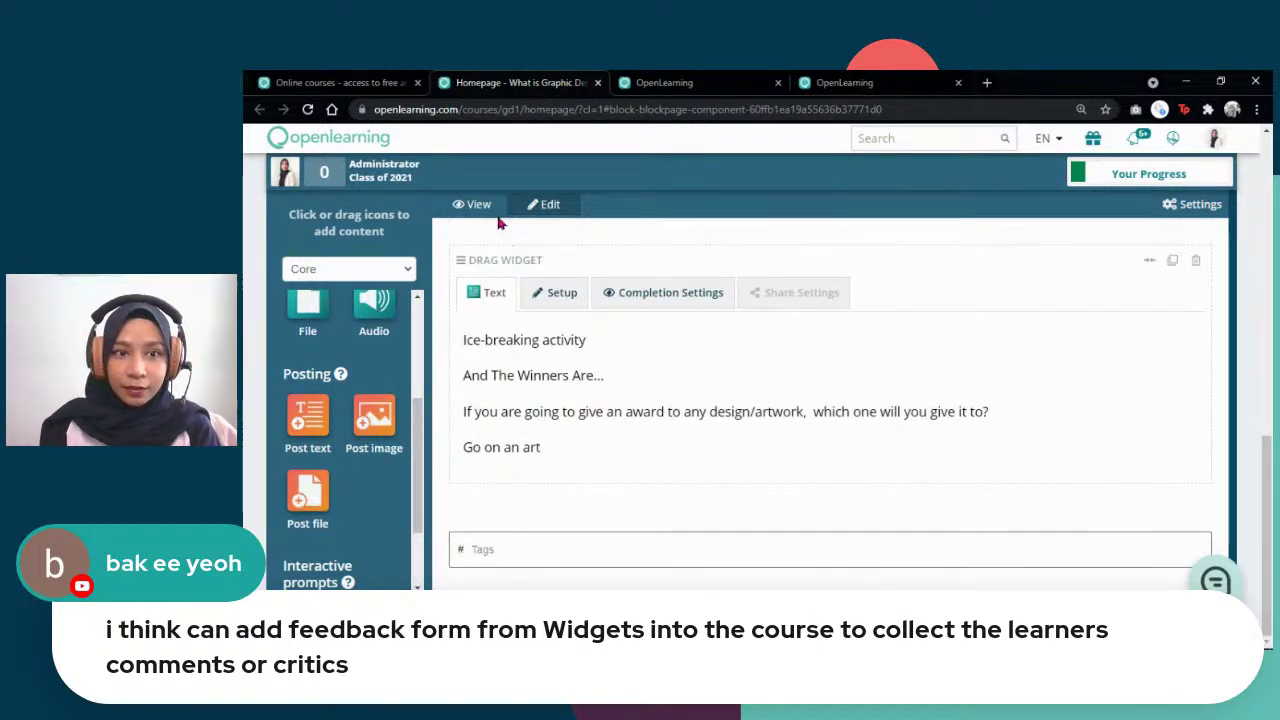
pyautogui.click(497, 214)
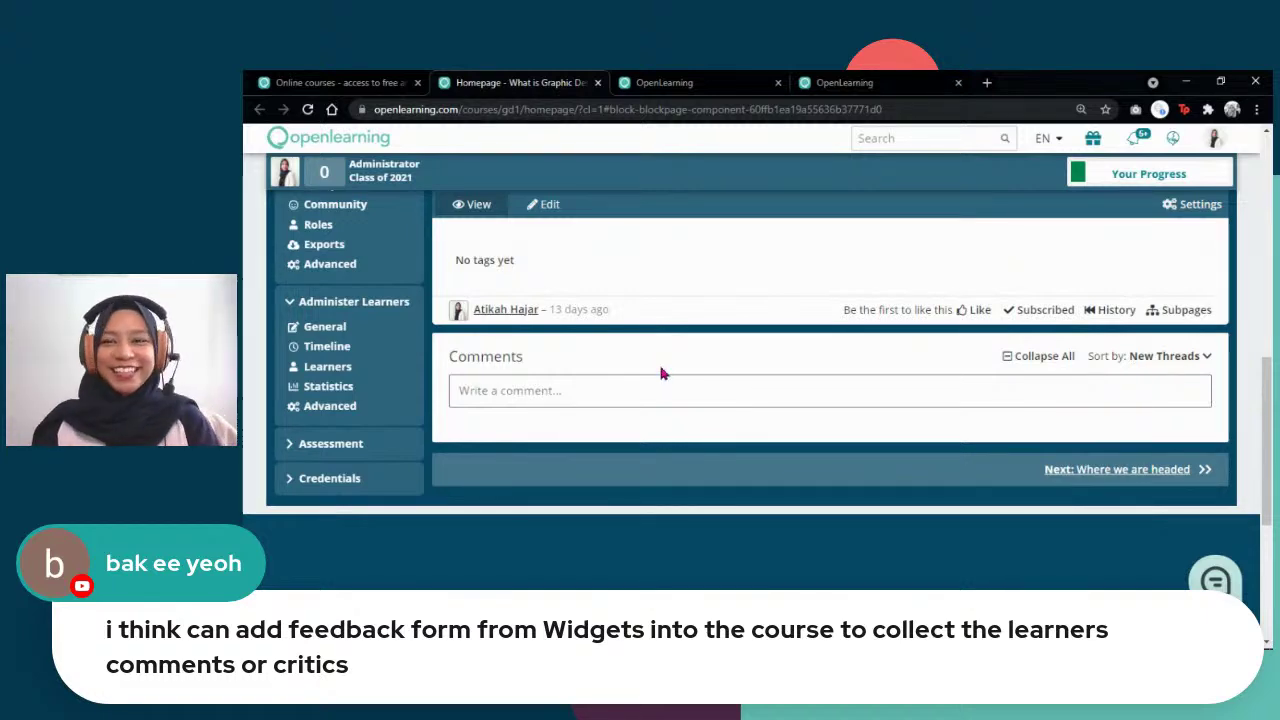
# Step: Show the Beta social tools widgets in the homepage editor and return to view mode
pyautogui.scroll(4, 608, 371)
pyautogui.scroll(-1, 608, 363)
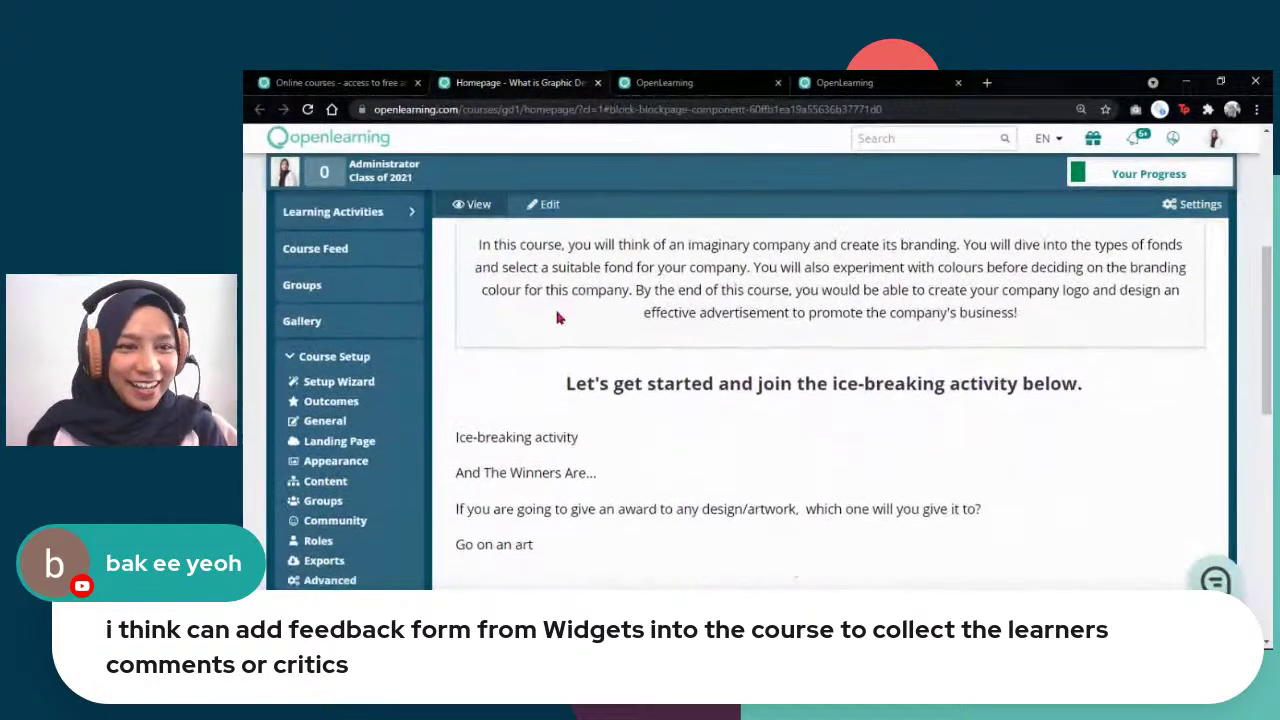
pyautogui.click(540, 205)
pyautogui.click(352, 269)
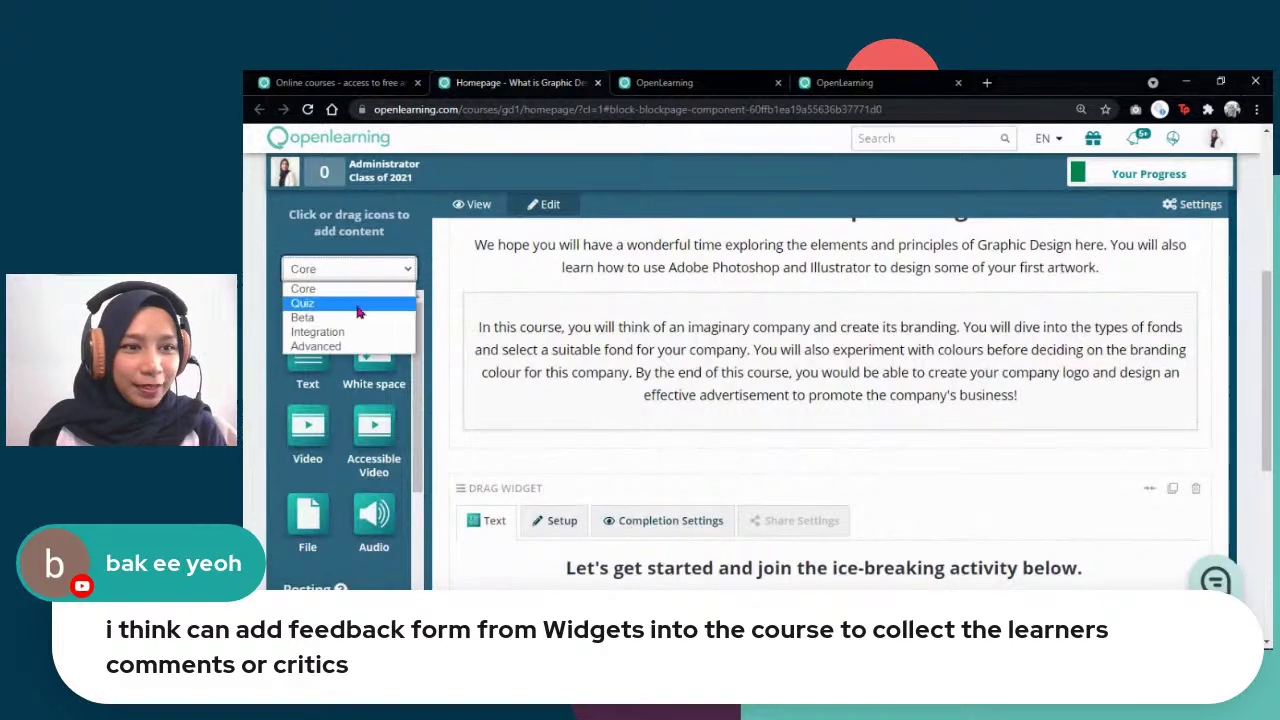
pyautogui.click(362, 318)
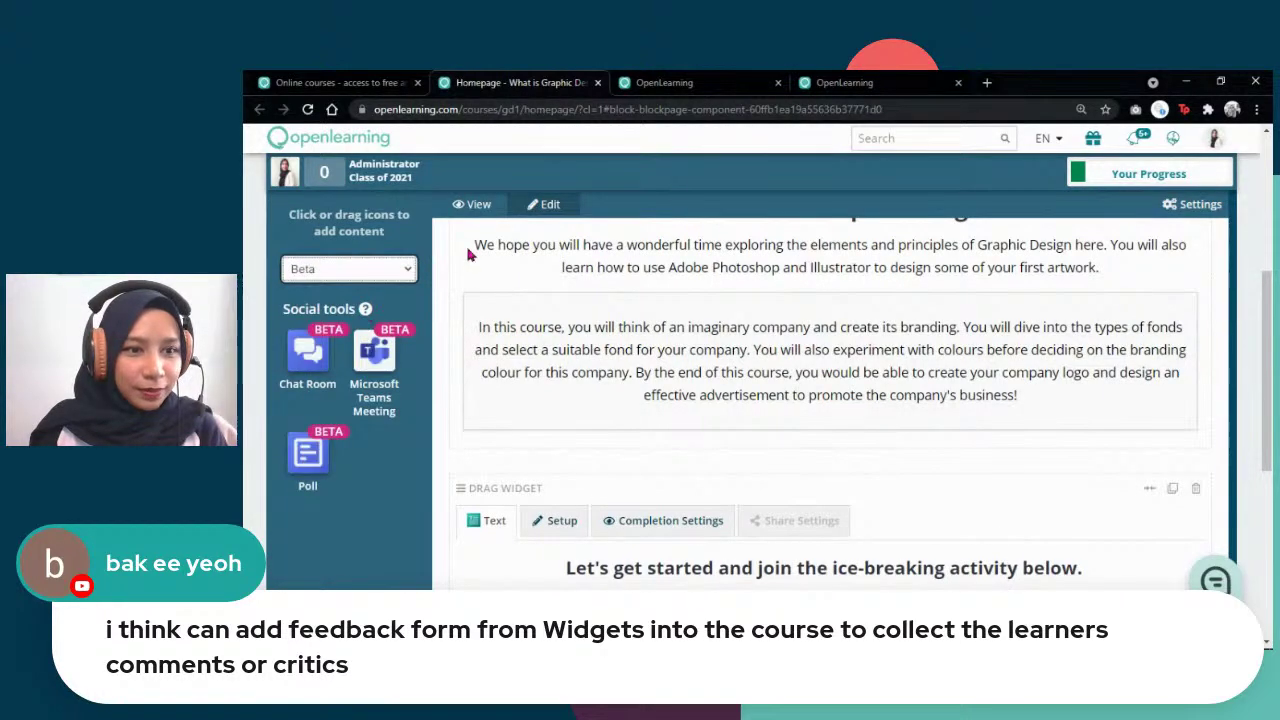
pyautogui.click(472, 204)
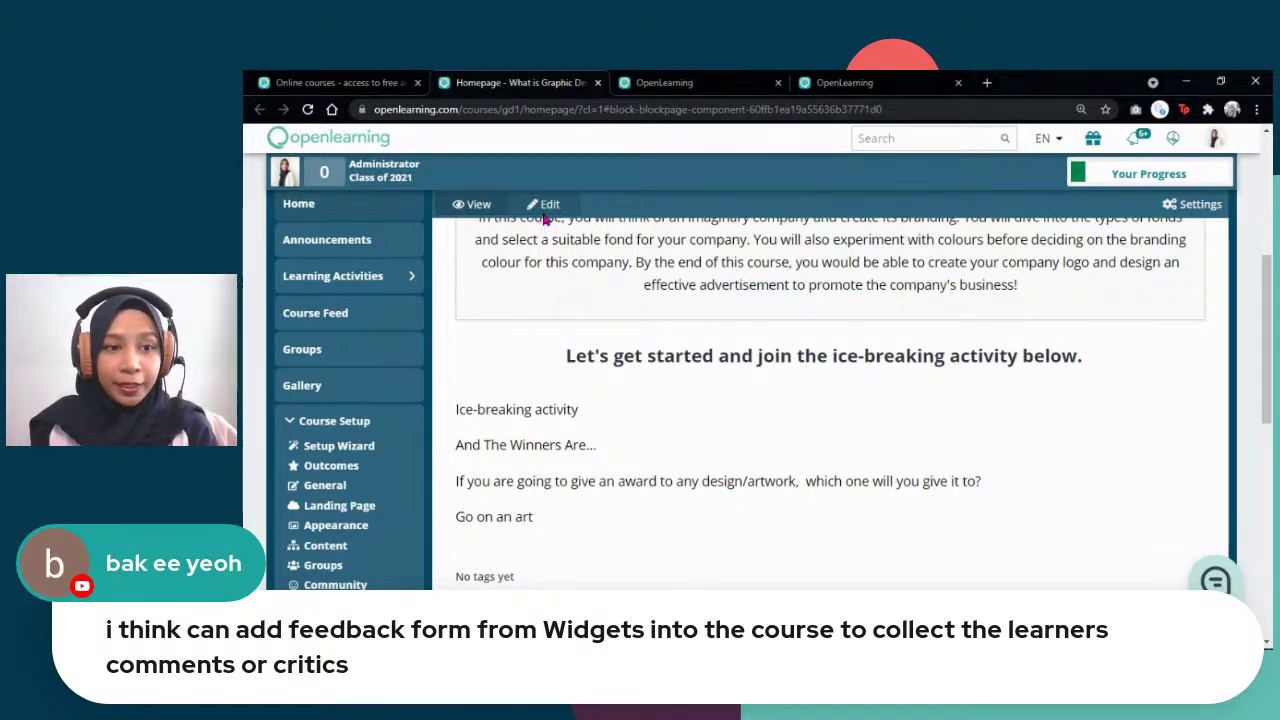
# Step: Reopen the homepage for editing and add a Post text widget below the ice-breaking activity text
pyautogui.click(548, 206)
pyautogui.scroll(-3, 705, 405)
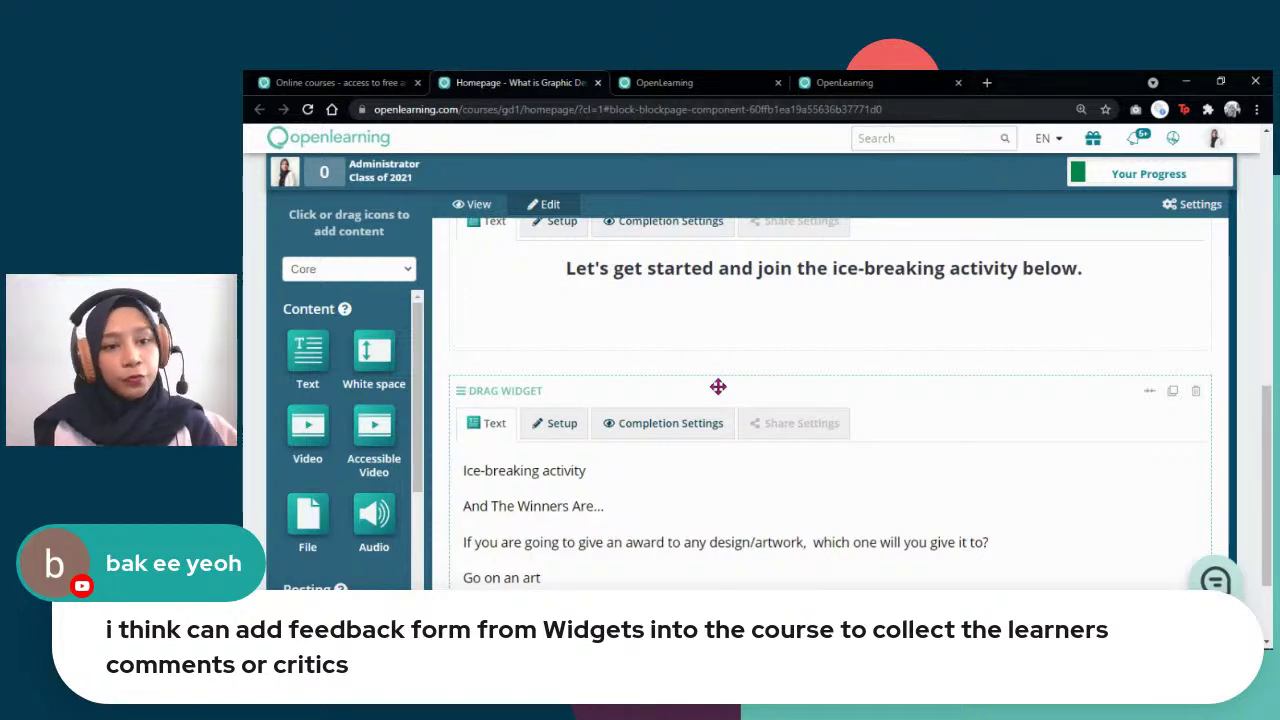
pyautogui.scroll(-2, 703, 440)
pyautogui.scroll(-1, 313, 495)
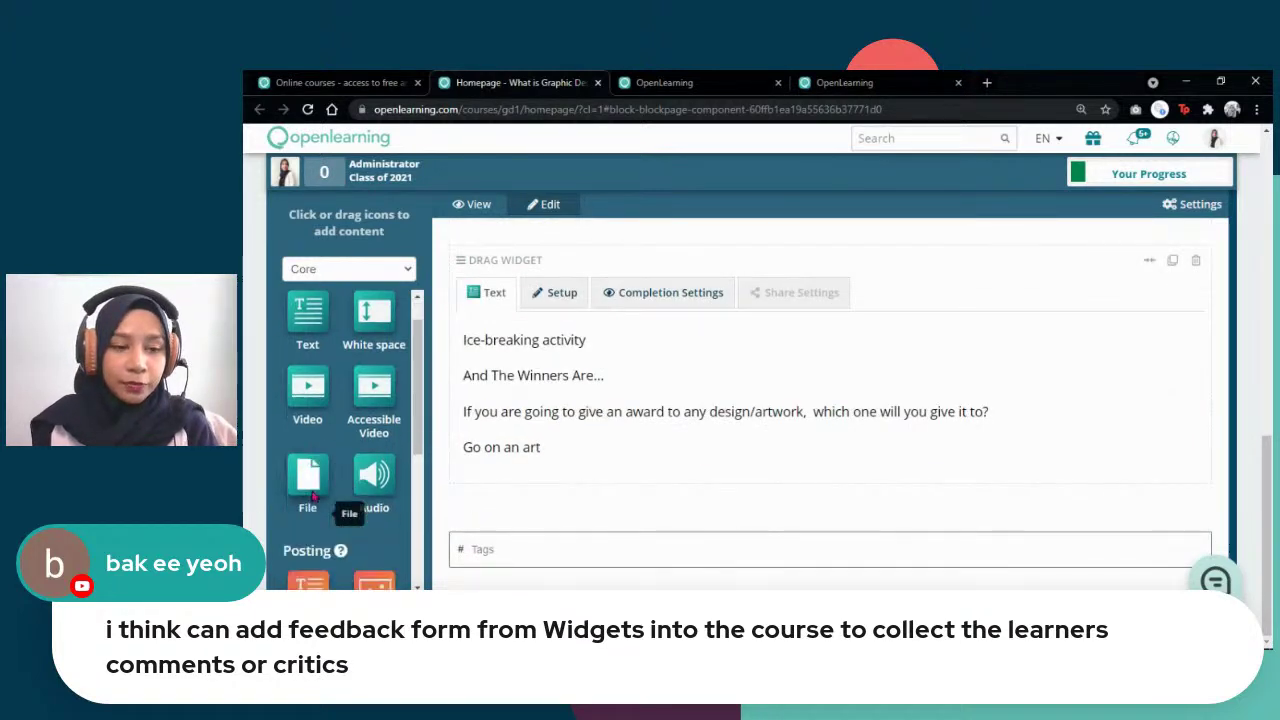
pyautogui.scroll(-2, 313, 495)
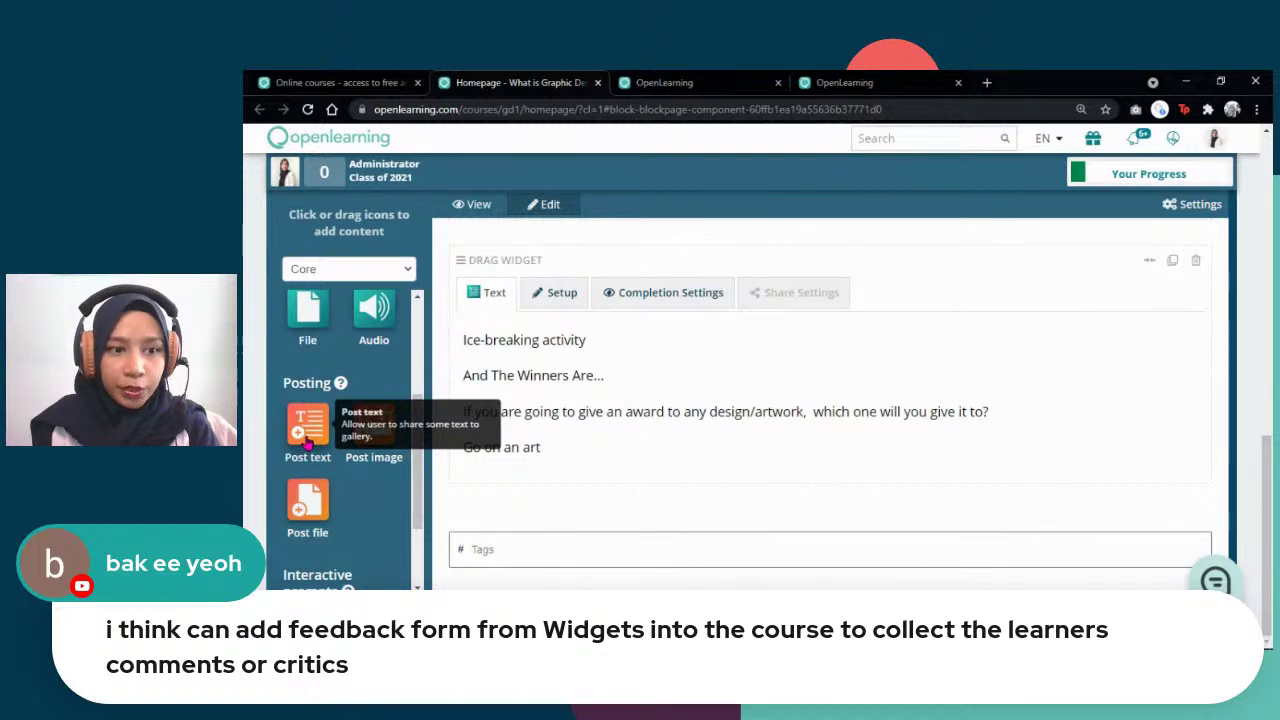
pyautogui.click(309, 430)
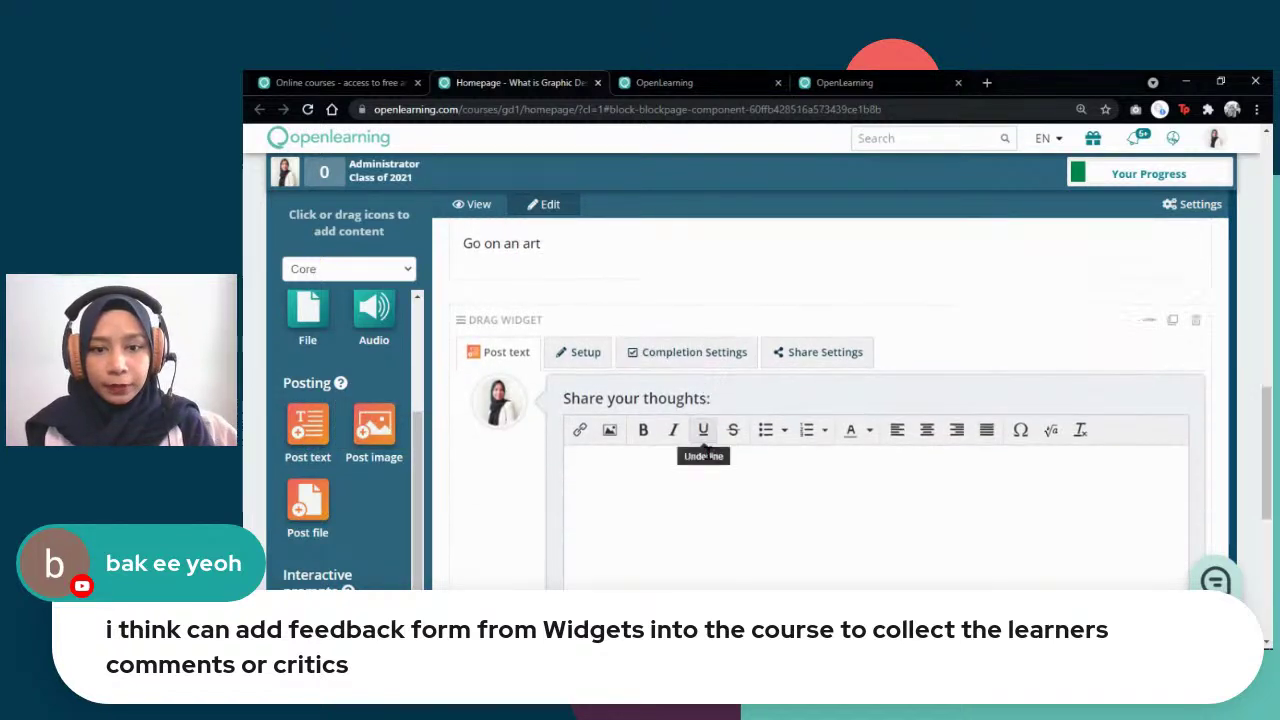
# Step: Review the new Post text and Gallery widgets, and restrict the Post text widget's post visibility to Teachers and author only
pyautogui.scroll(-3, 709, 457)
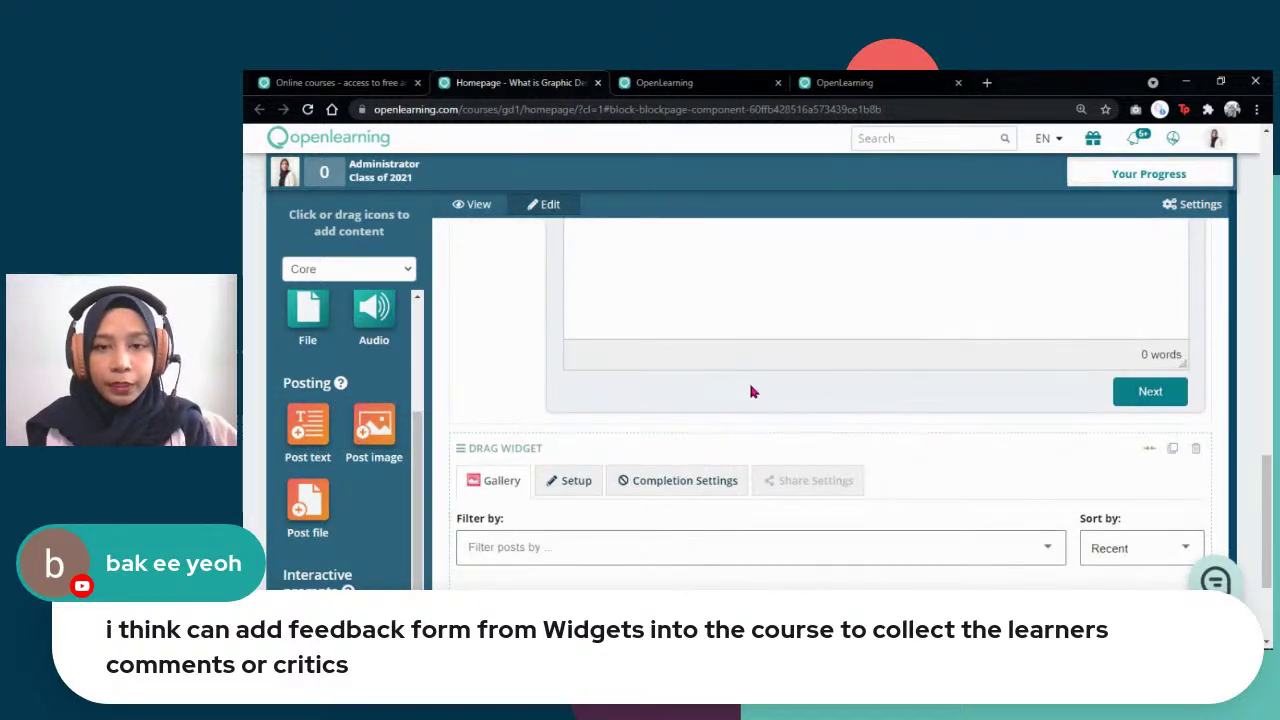
pyautogui.scroll(2, 752, 392)
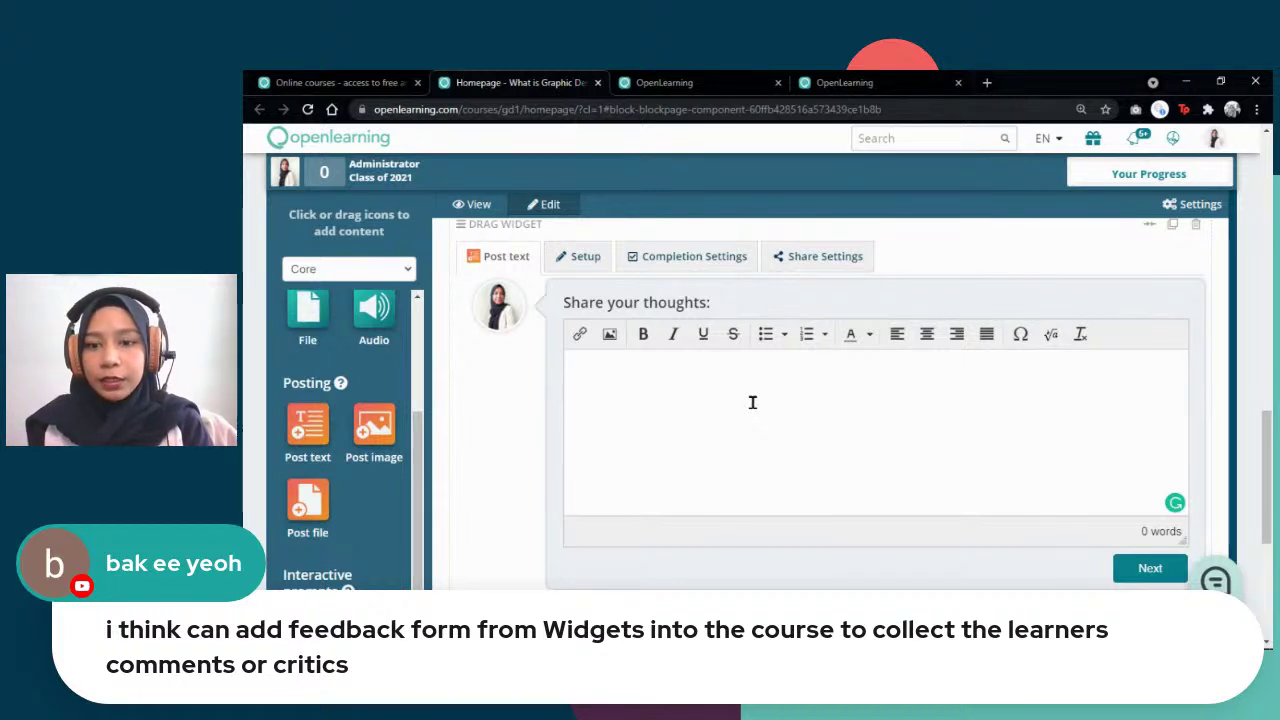
pyautogui.scroll(-1, 752, 402)
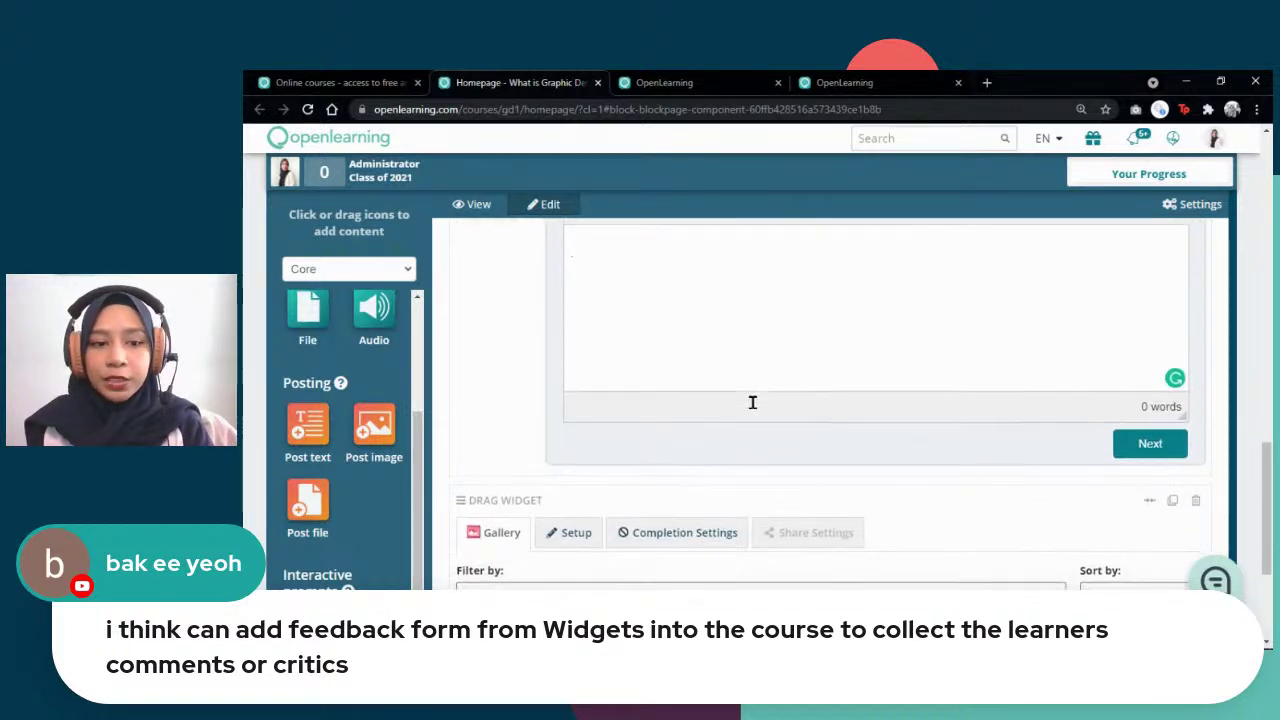
pyautogui.scroll(-1, 756, 505)
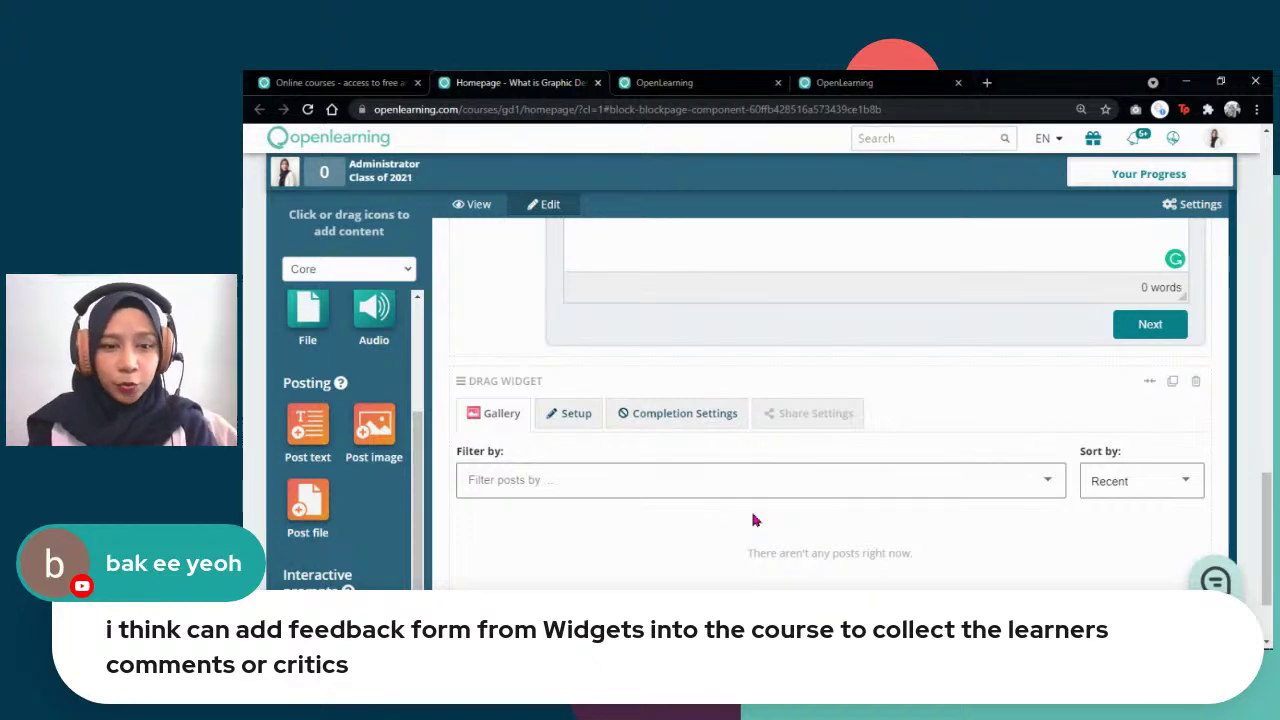
pyautogui.scroll(-1, 755, 520)
pyautogui.scroll(3, 951, 500)
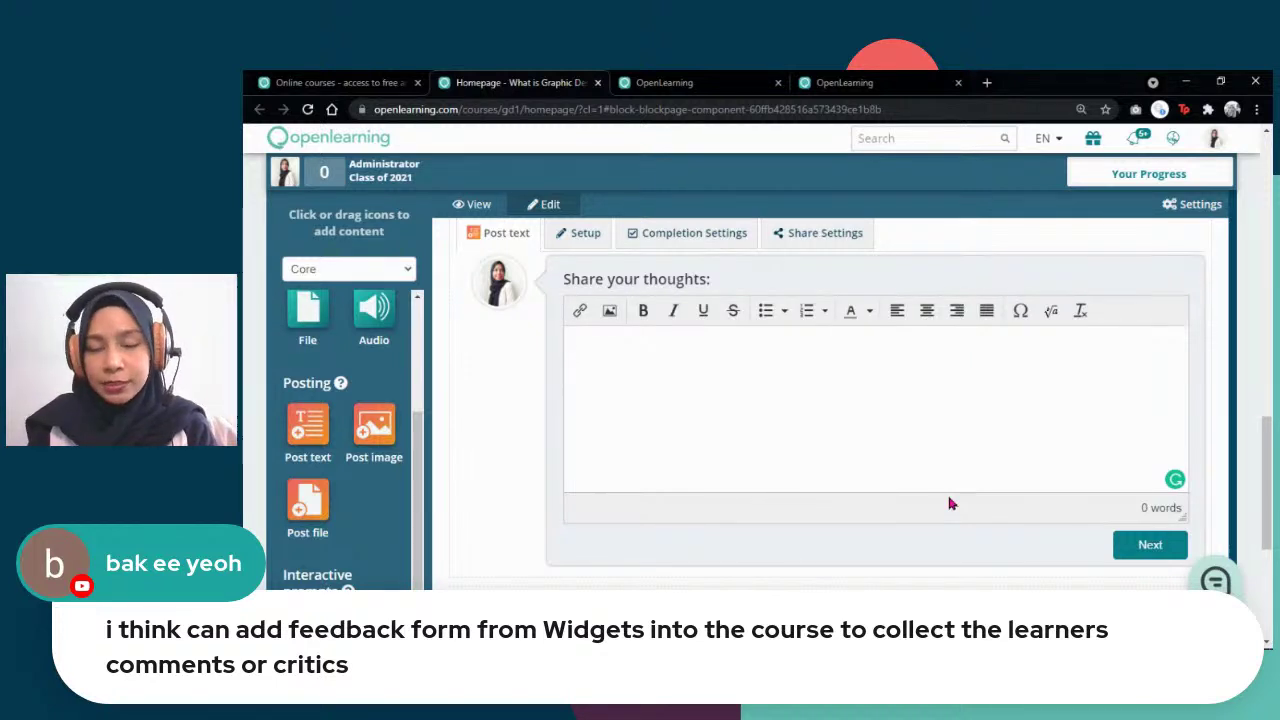
pyautogui.scroll(1, 951, 504)
pyautogui.click(836, 304)
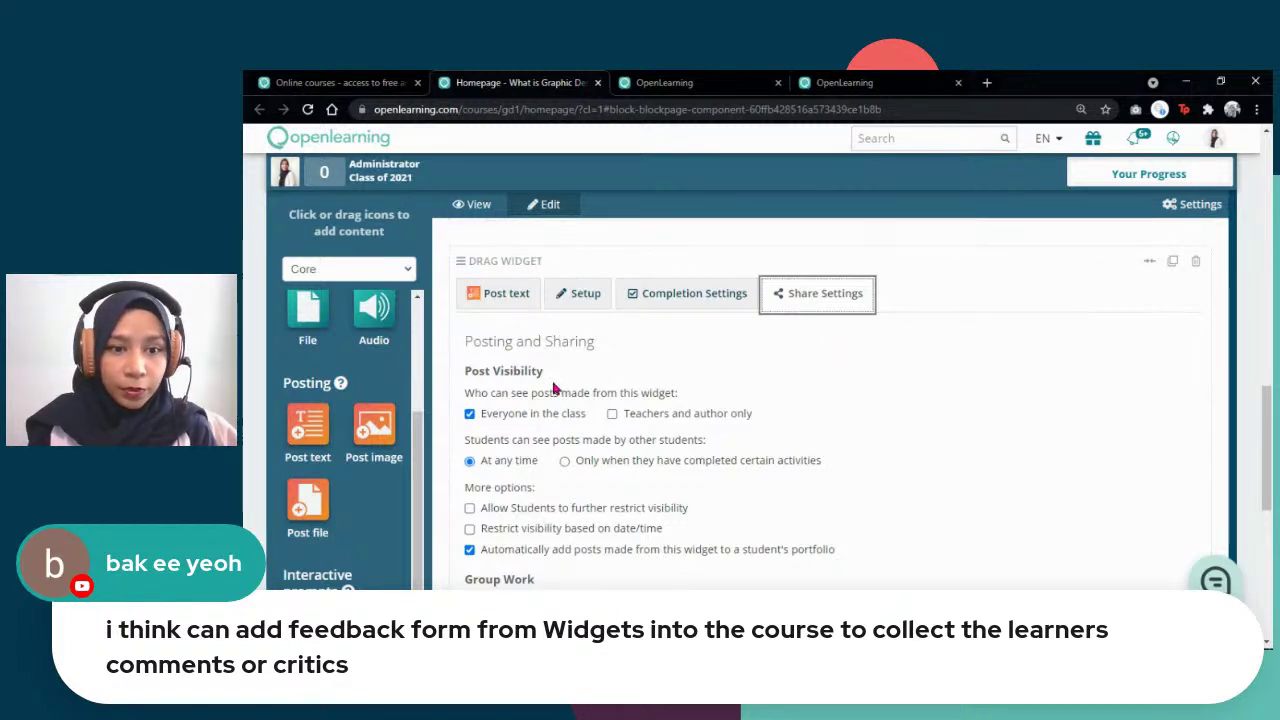
pyautogui.click(612, 414)
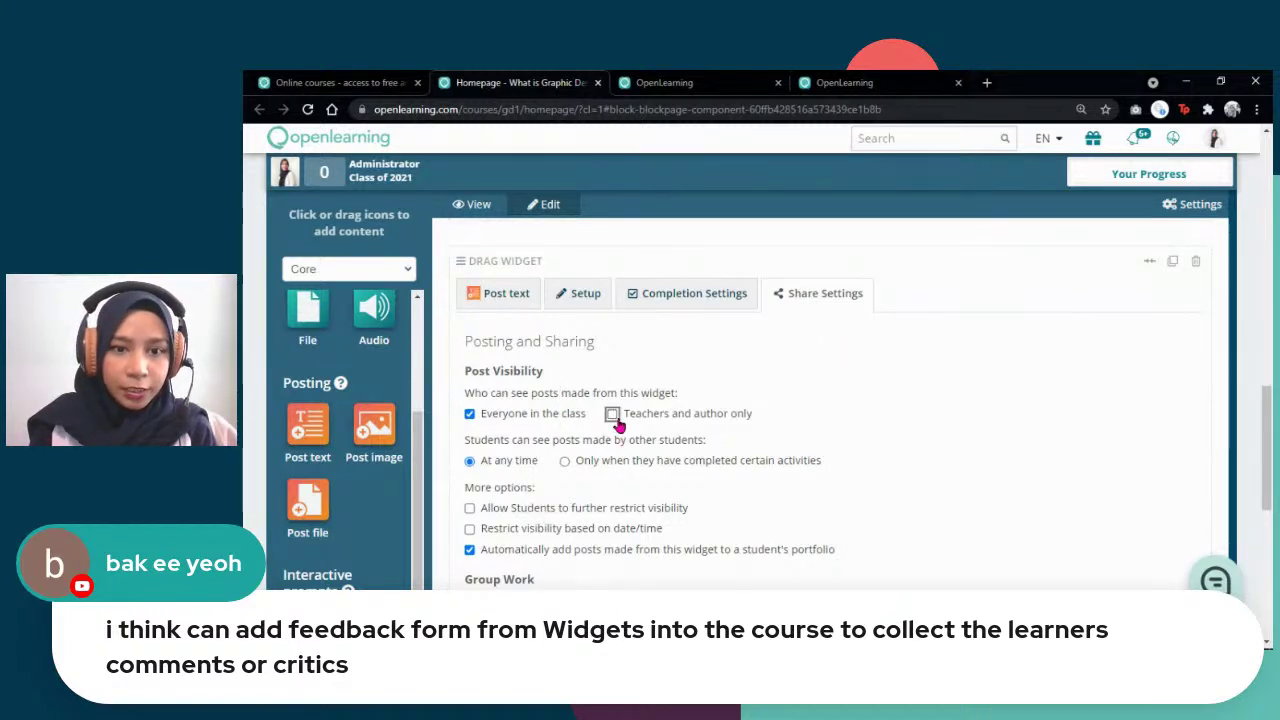
pyautogui.click(547, 419)
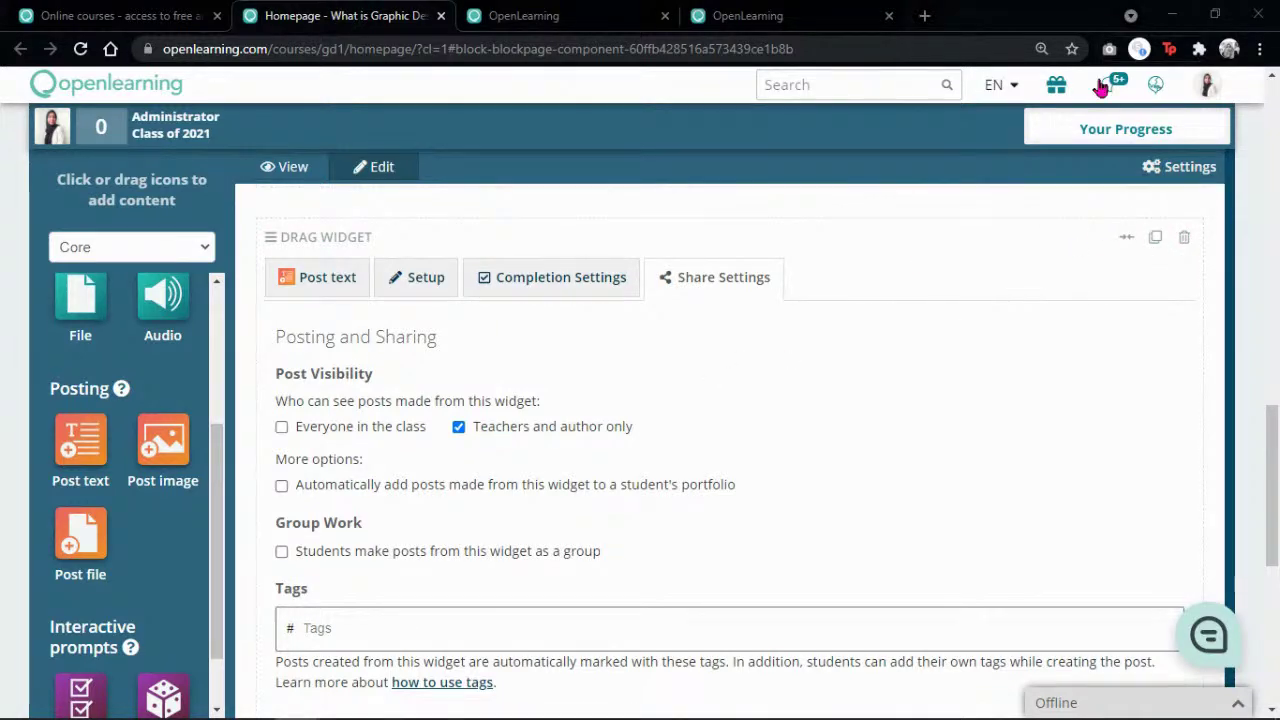
# Step: Delete the Post text widget and its Gallery widget from the homepage
pyautogui.click(1184, 237)
pyautogui.click(760, 253)
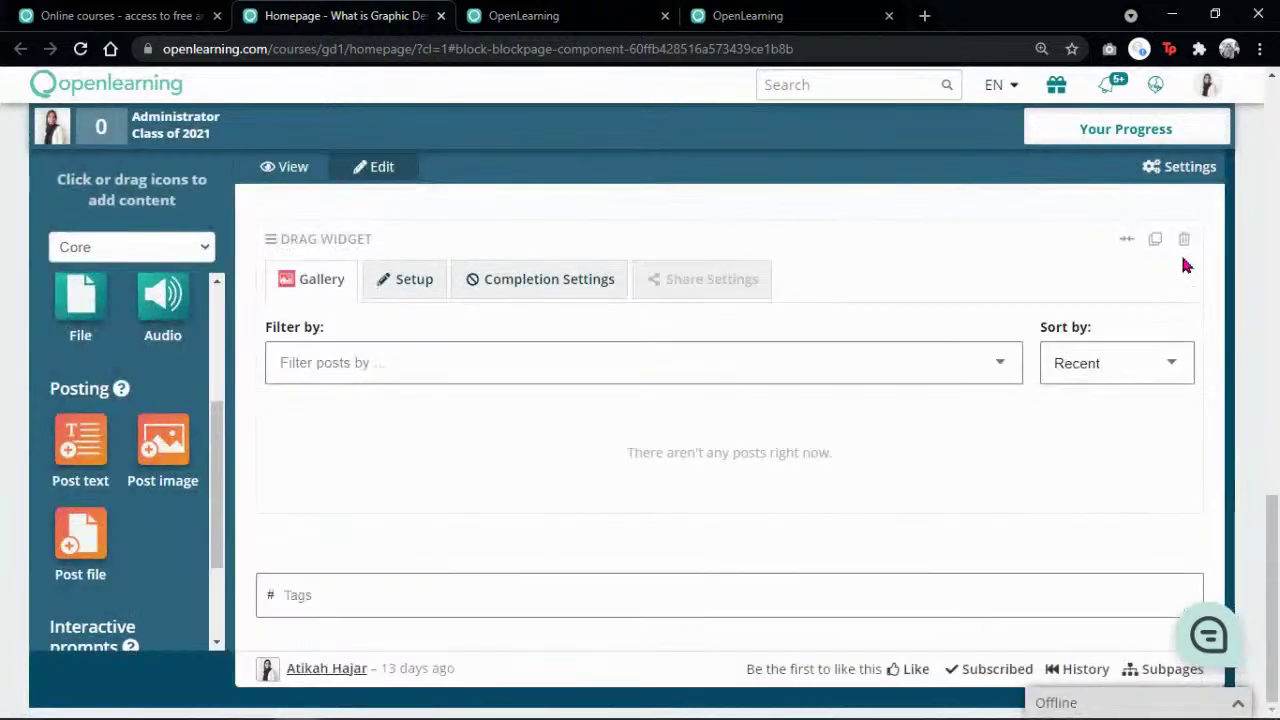
pyautogui.click(1183, 240)
pyautogui.click(735, 251)
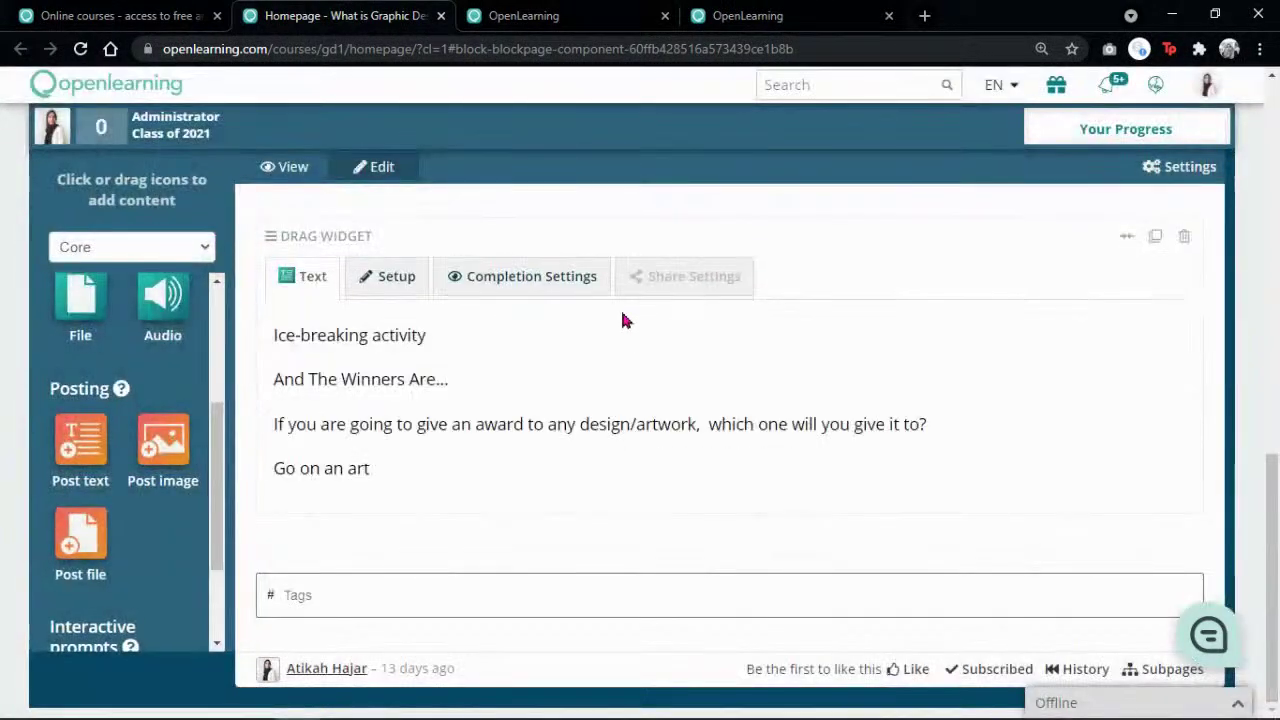
# Step: Complete the last line of the ice-breaking activity text as "Go on an artwork quest on the internet (...or anywhere) and..."
pyautogui.click(383, 294)
pyautogui.scroll(-1, 423, 486)
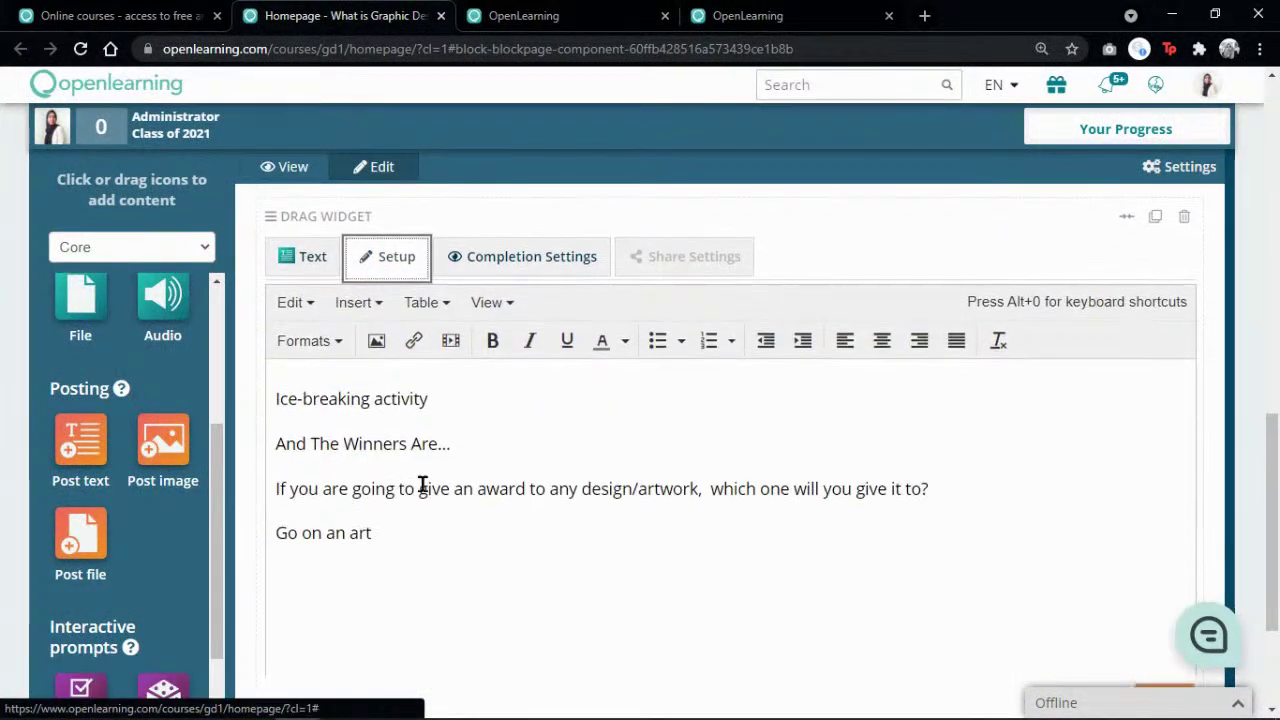
pyautogui.click(420, 514)
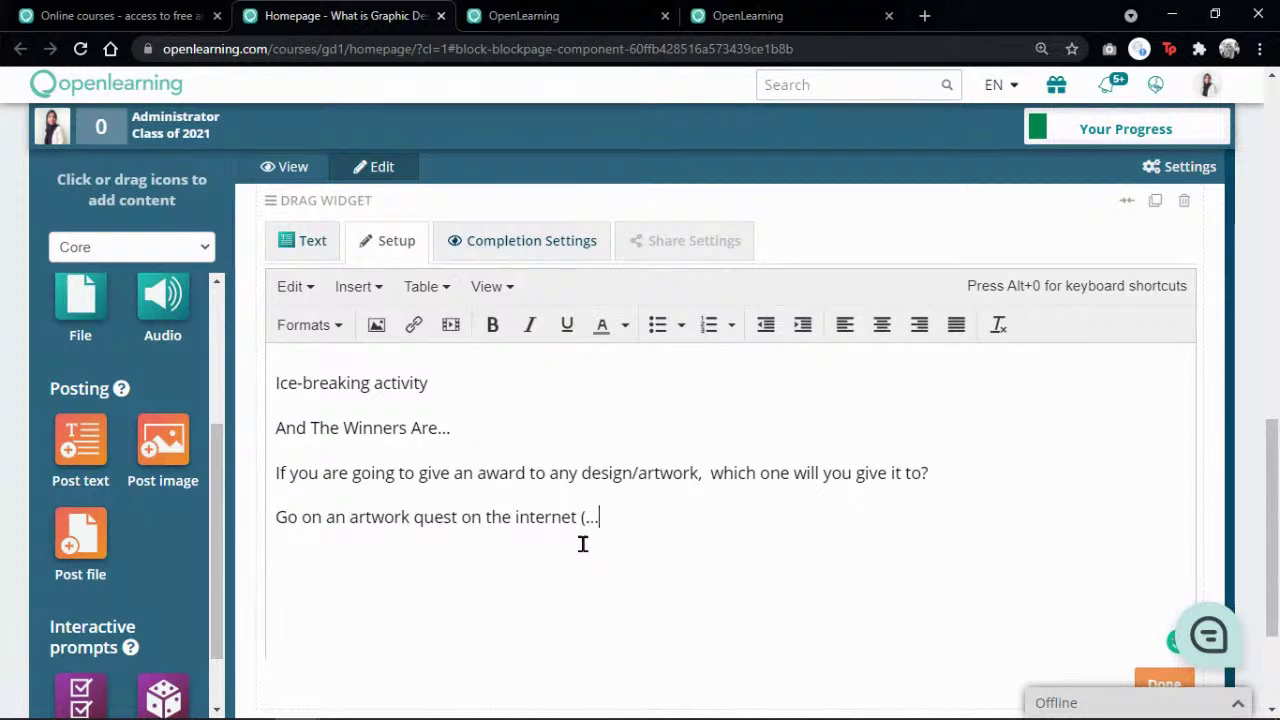
pyautogui.write('anywher')
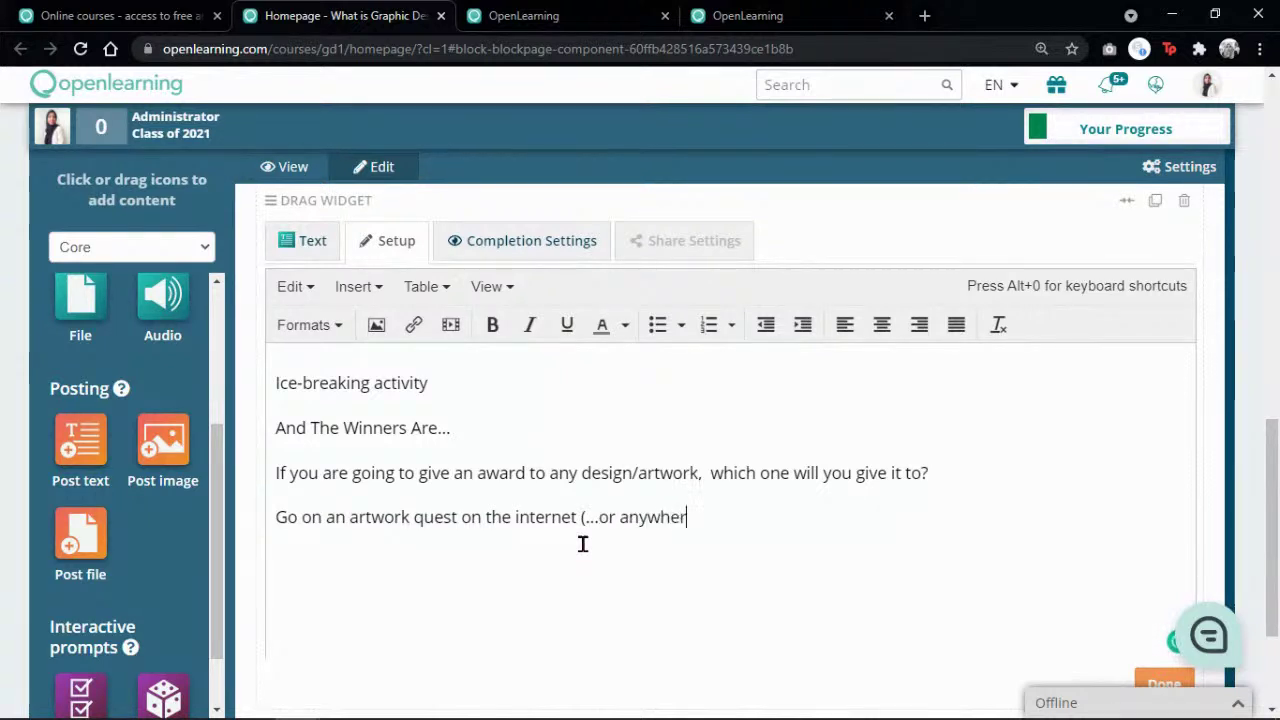
pyautogui.write('e) a')
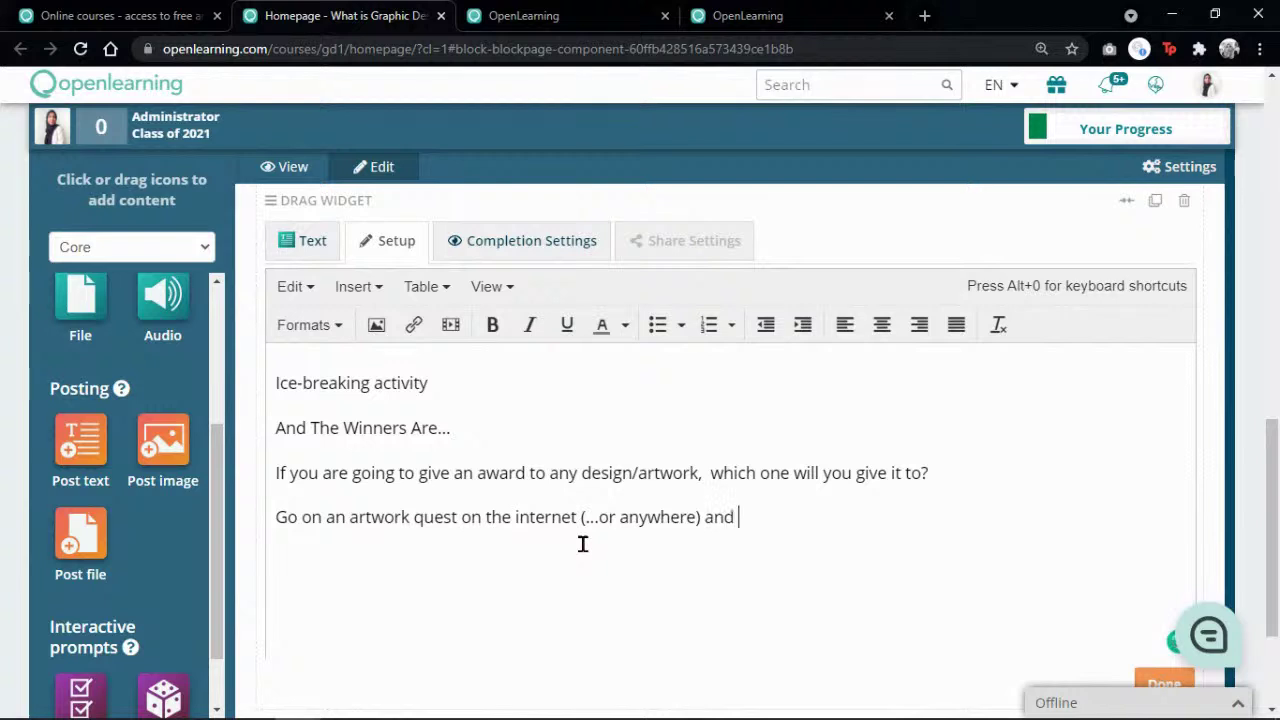
pyautogui.write('nd...')
pyautogui.press('Return')
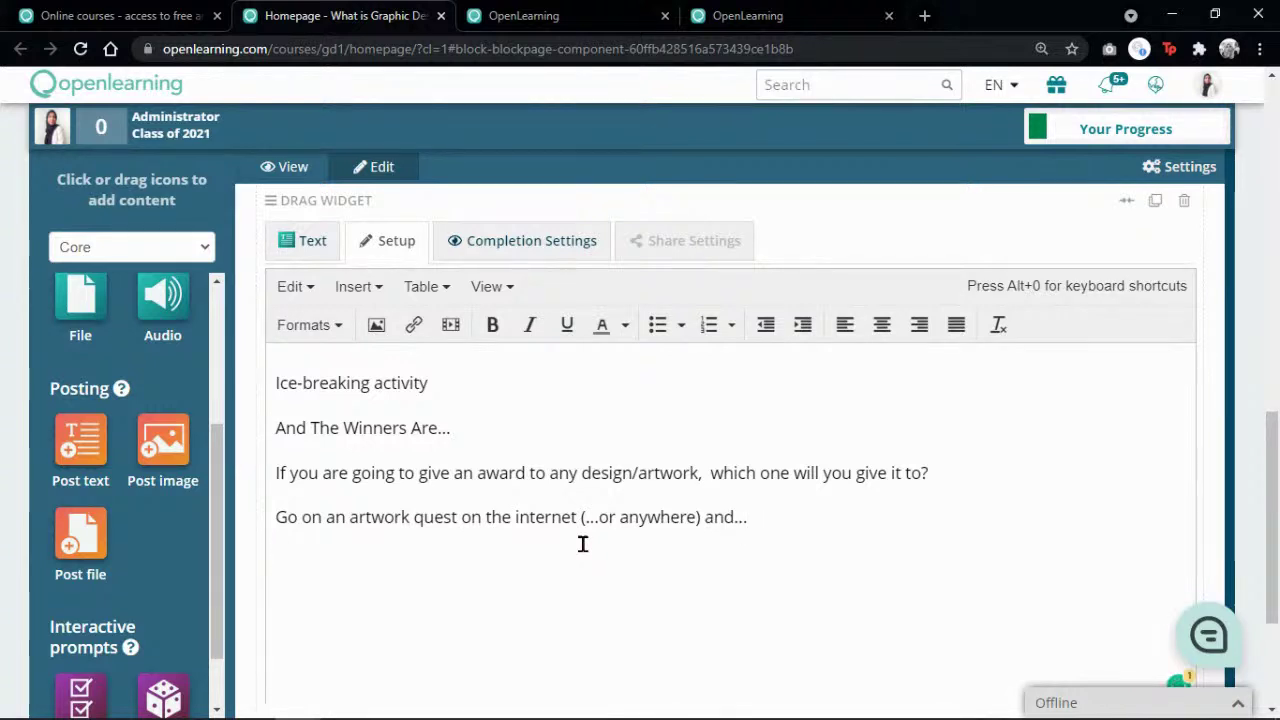
# Step: Start a numbered list under that line with "Introduce yourself" followed by a sample greeting with a first name in brackets
pyautogui.click(707, 338)
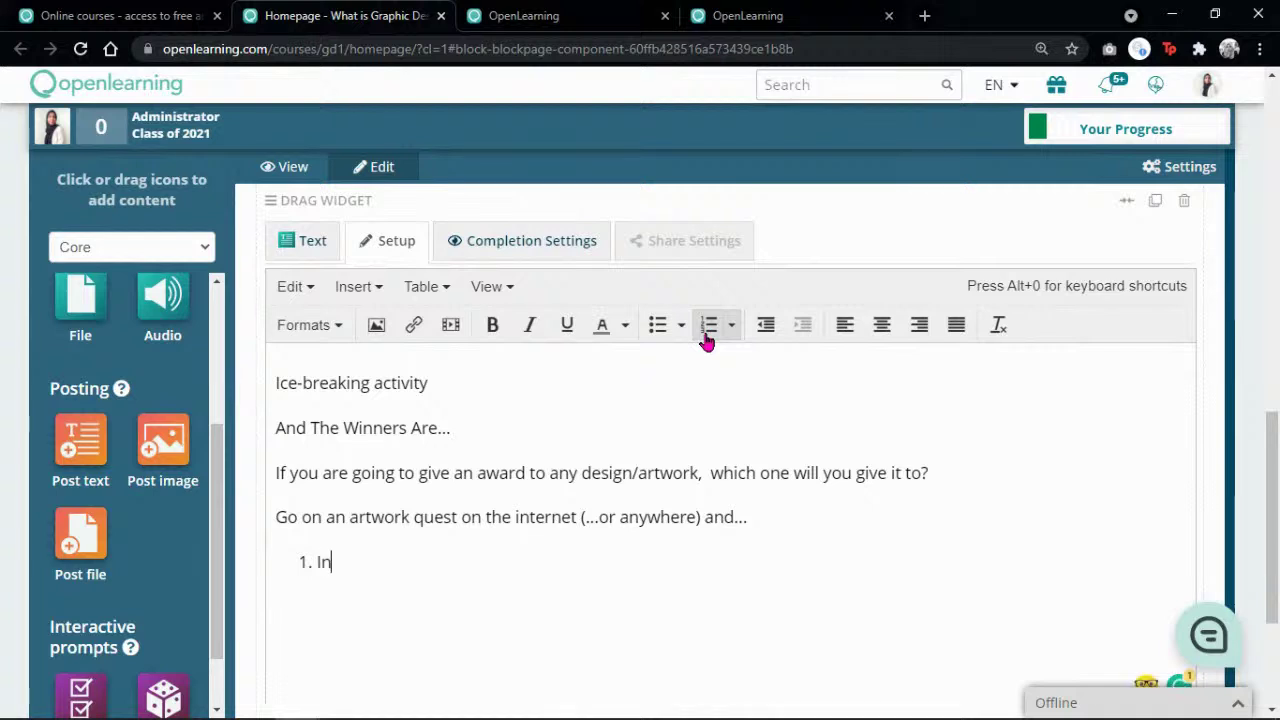
pyautogui.write('Introduce yourself')
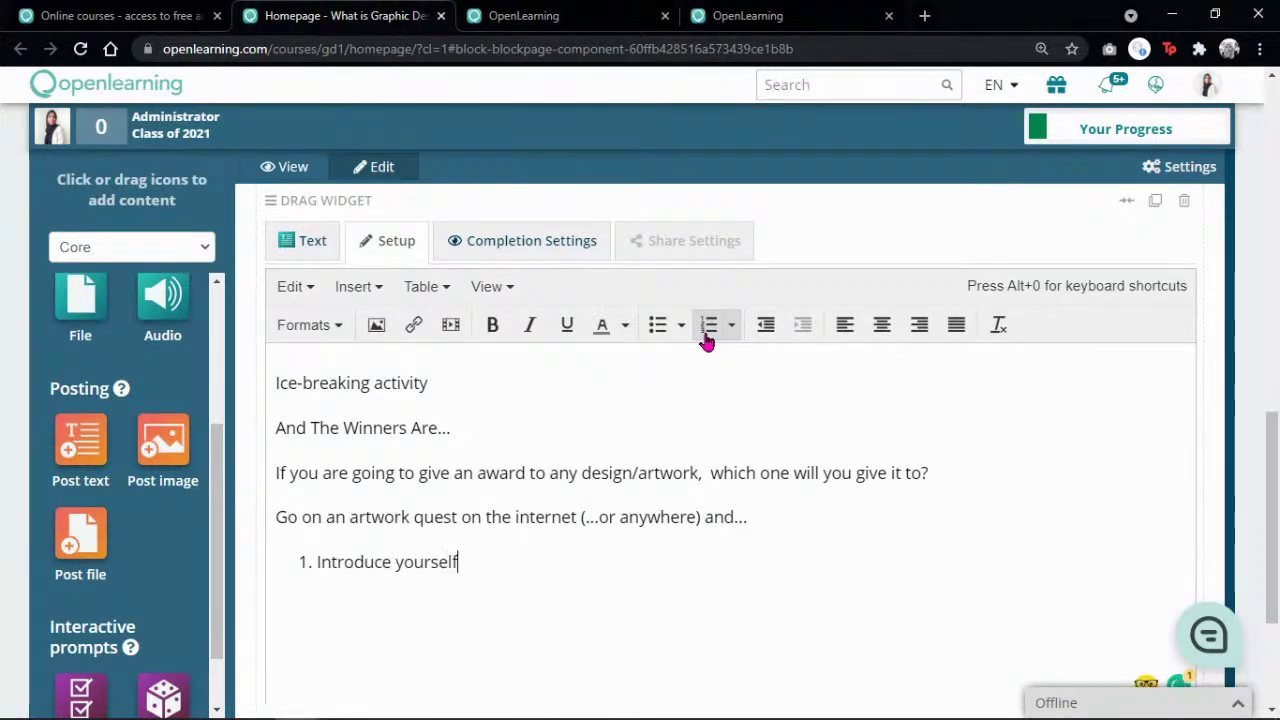
pyautogui.write(" (Hi, I'm Li")
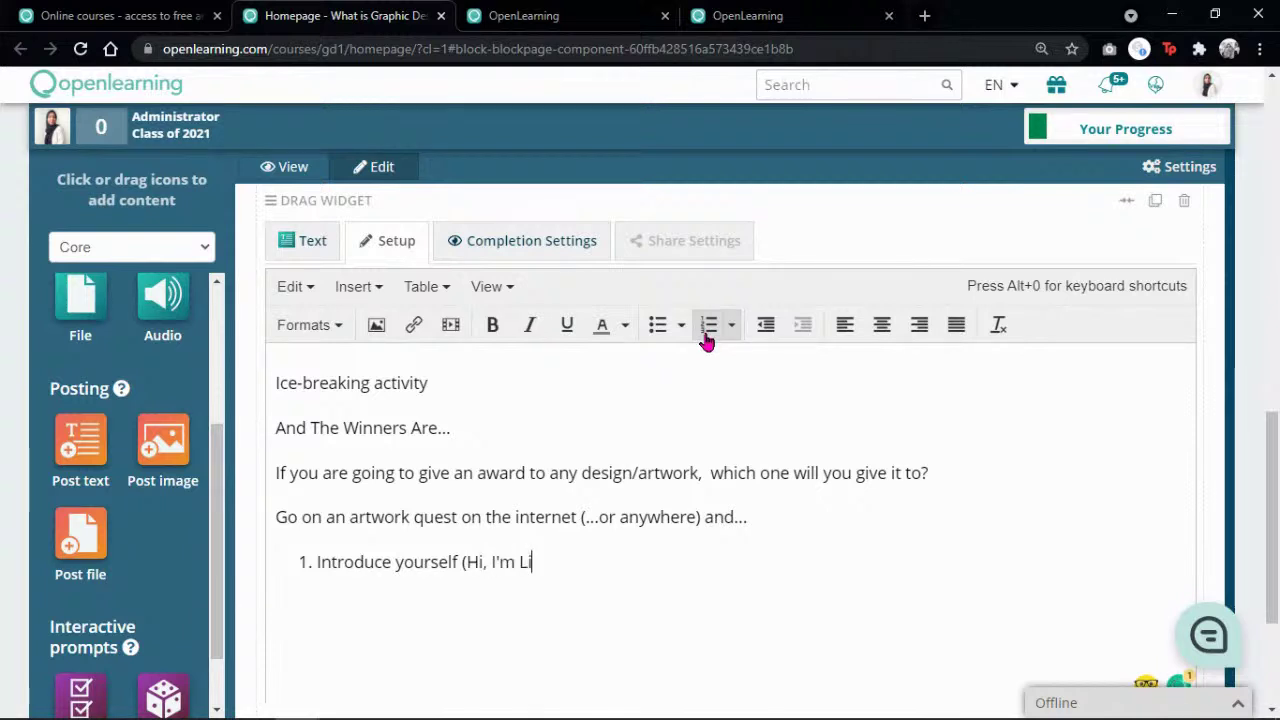
pyautogui.write('ly!)')
pyautogui.press('Return')
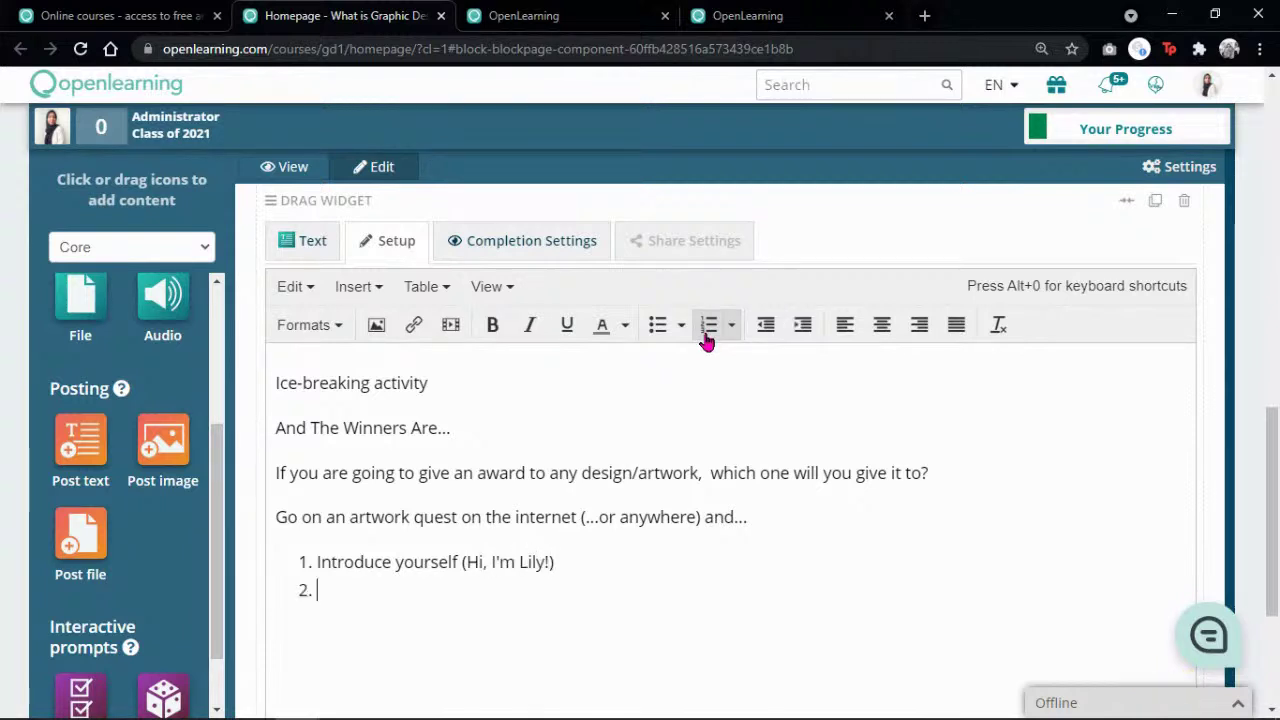
# Step: Add the list items "Share the image of your winner design/artwork" and "Tell us why you like it so much."
pyautogui.write('Sha')
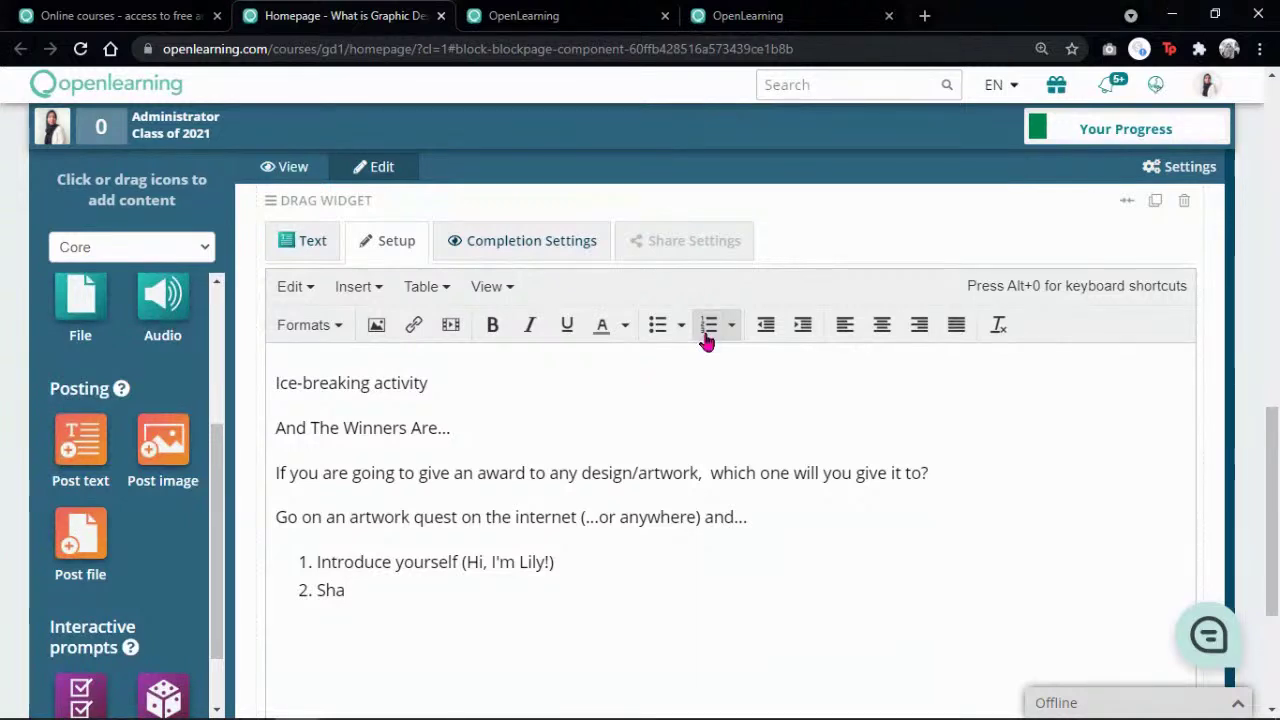
pyautogui.write('re the image of your w')
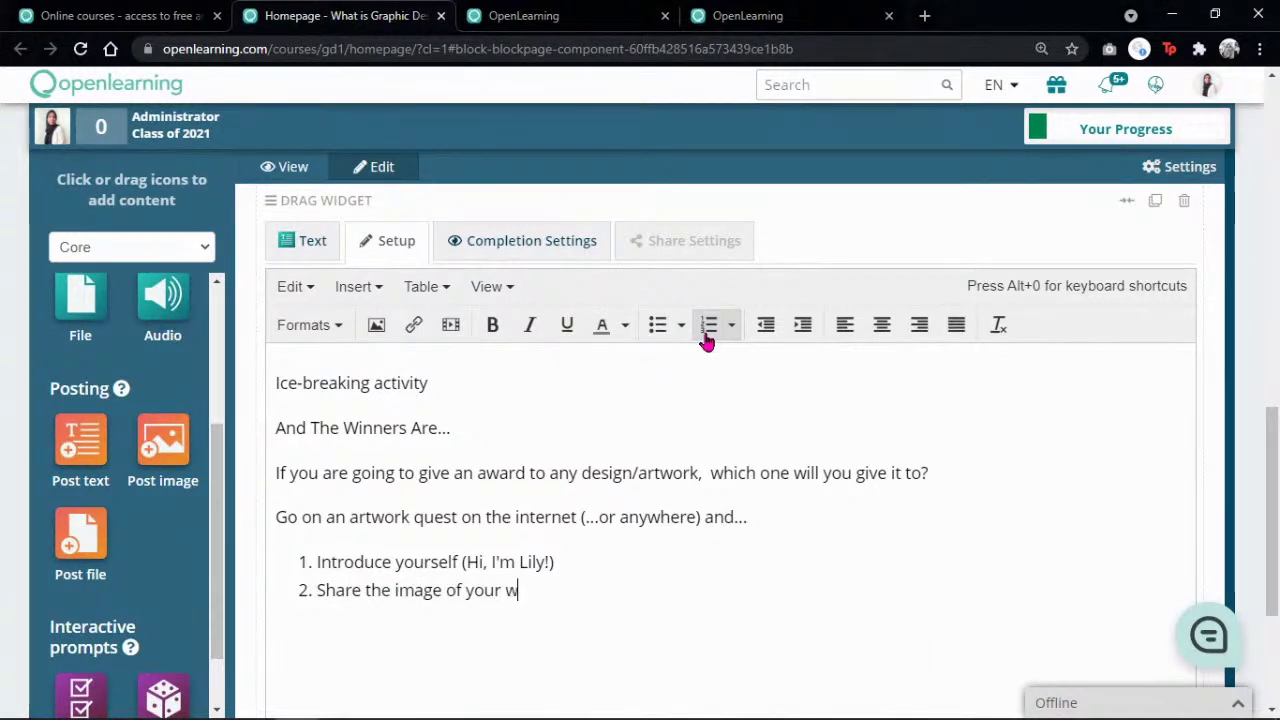
pyautogui.write('inner design/artwork')
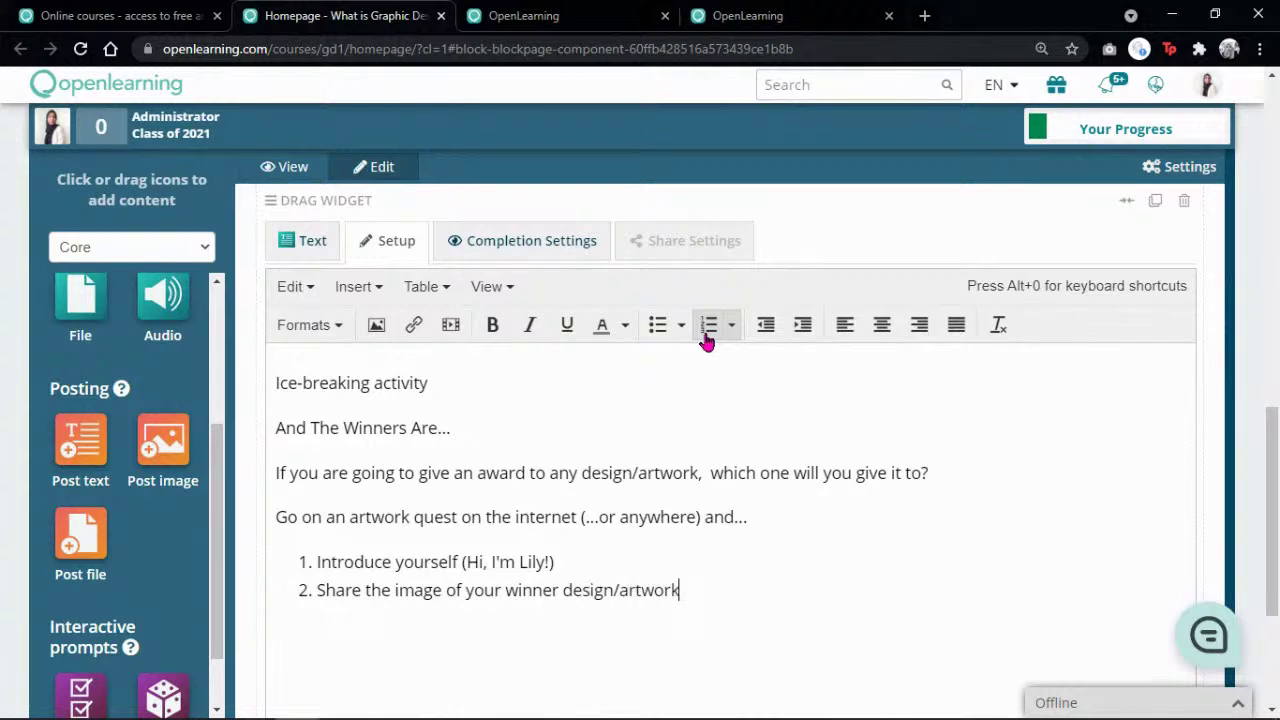
pyautogui.press('Return')
pyautogui.write('Tell us w')
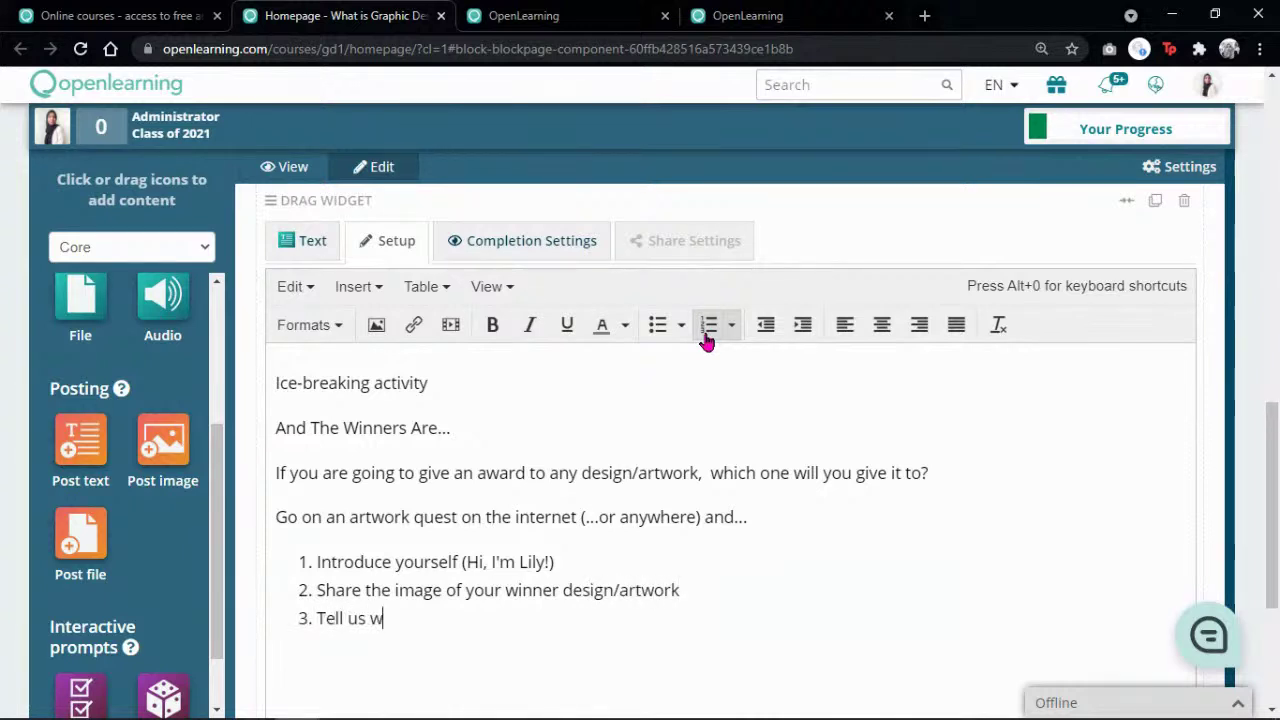
pyautogui.write('hy you like it so much.')
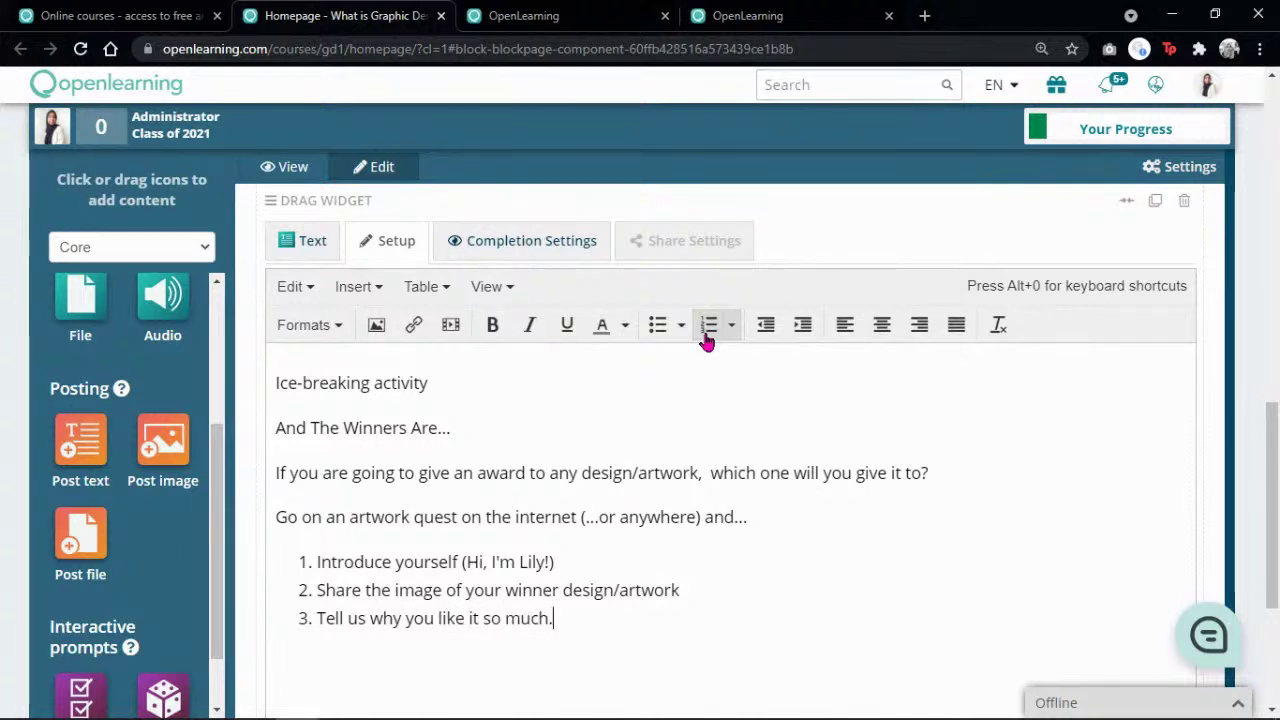
# Step: Apply the bordered box format to the text from "And The Winners Are..." through the last numbered item
pyautogui.scroll(-3, 666, 549)
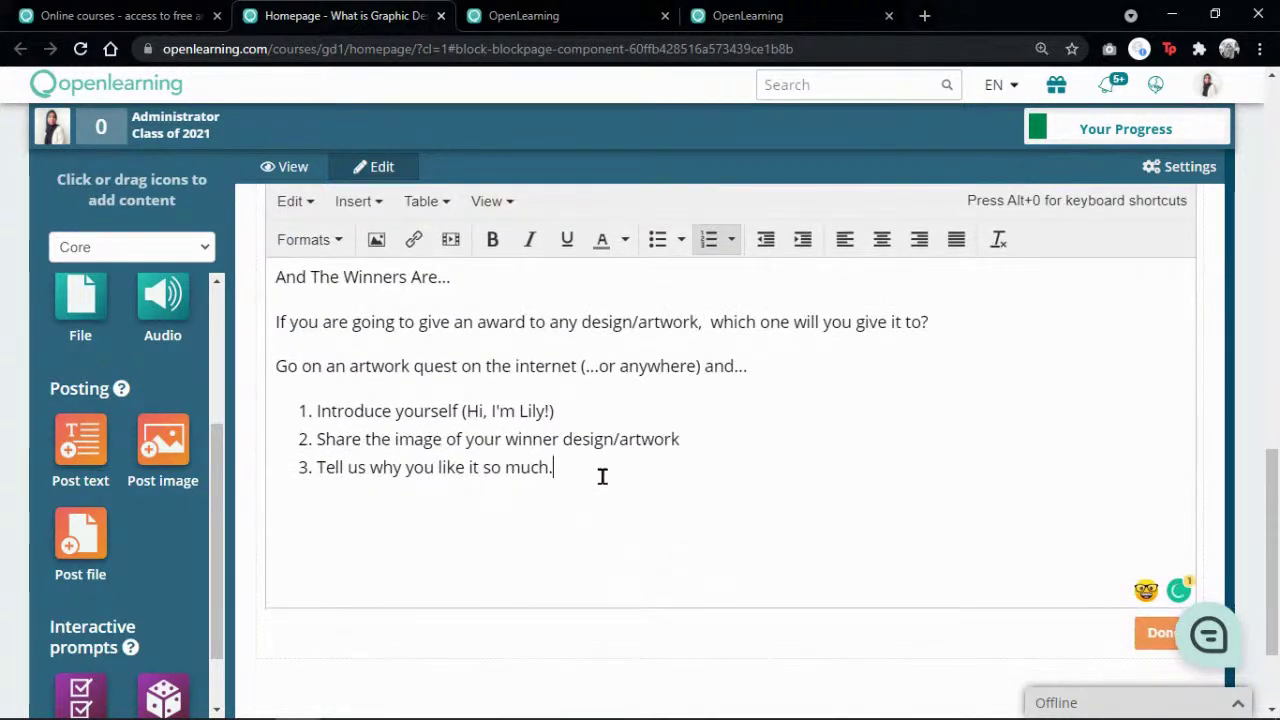
pyautogui.moveTo(600, 474); pyautogui.dragTo(254, 277)
pyautogui.click(303, 240)
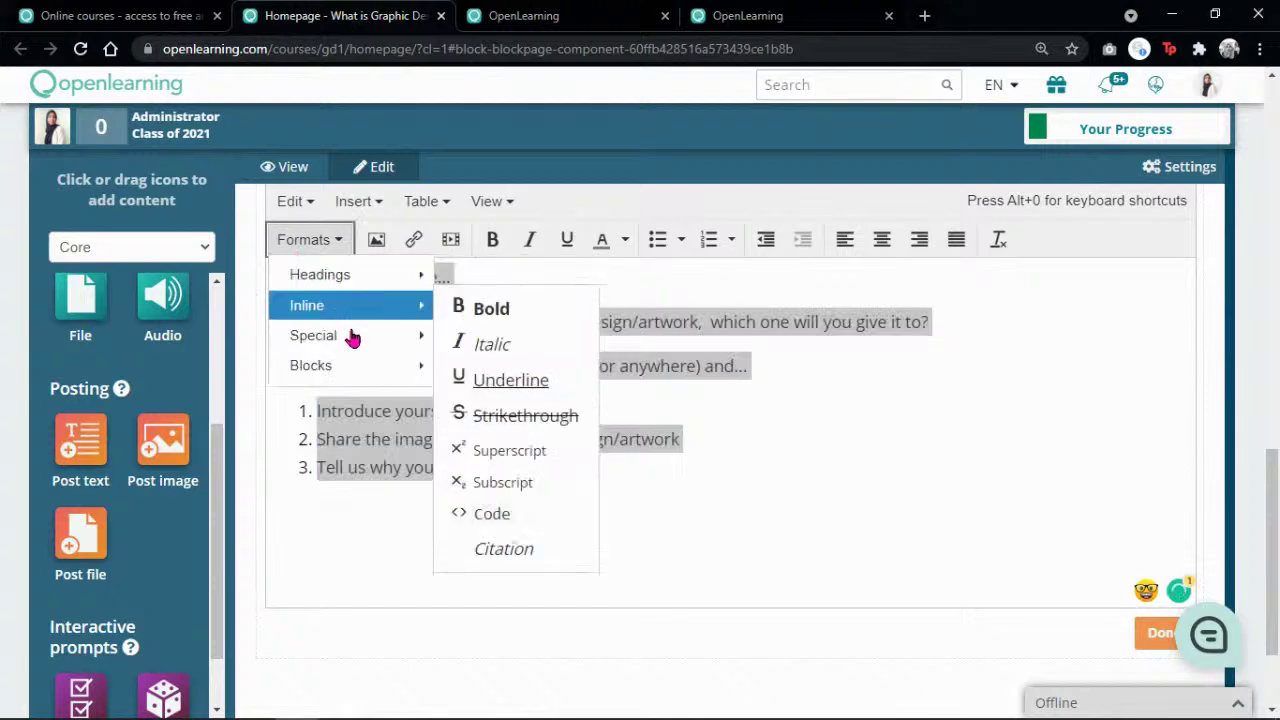
pyautogui.moveTo(440, 344)
pyautogui.click(510, 374)
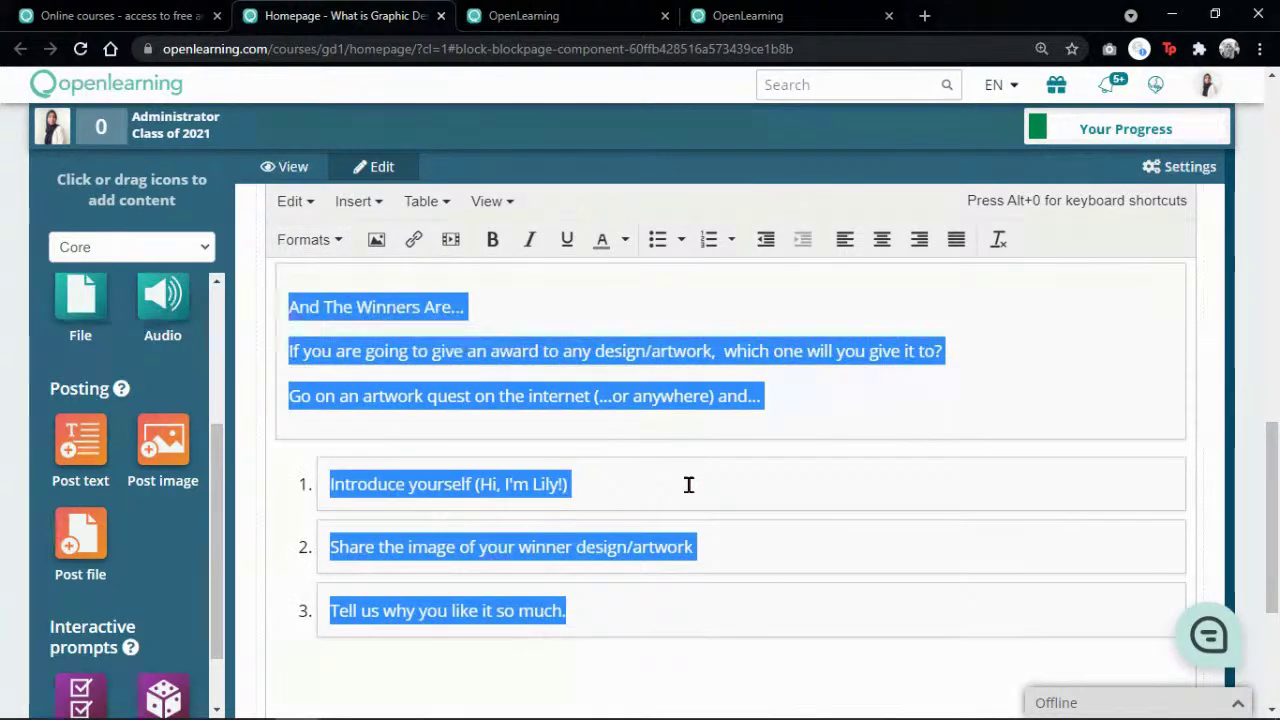
# Step: Undo the box format on the activity text and add the placeholder line "dfgdfg" below the numbered list
pyautogui.hotkey('ctrl', 'z')
pyautogui.click(678, 483)
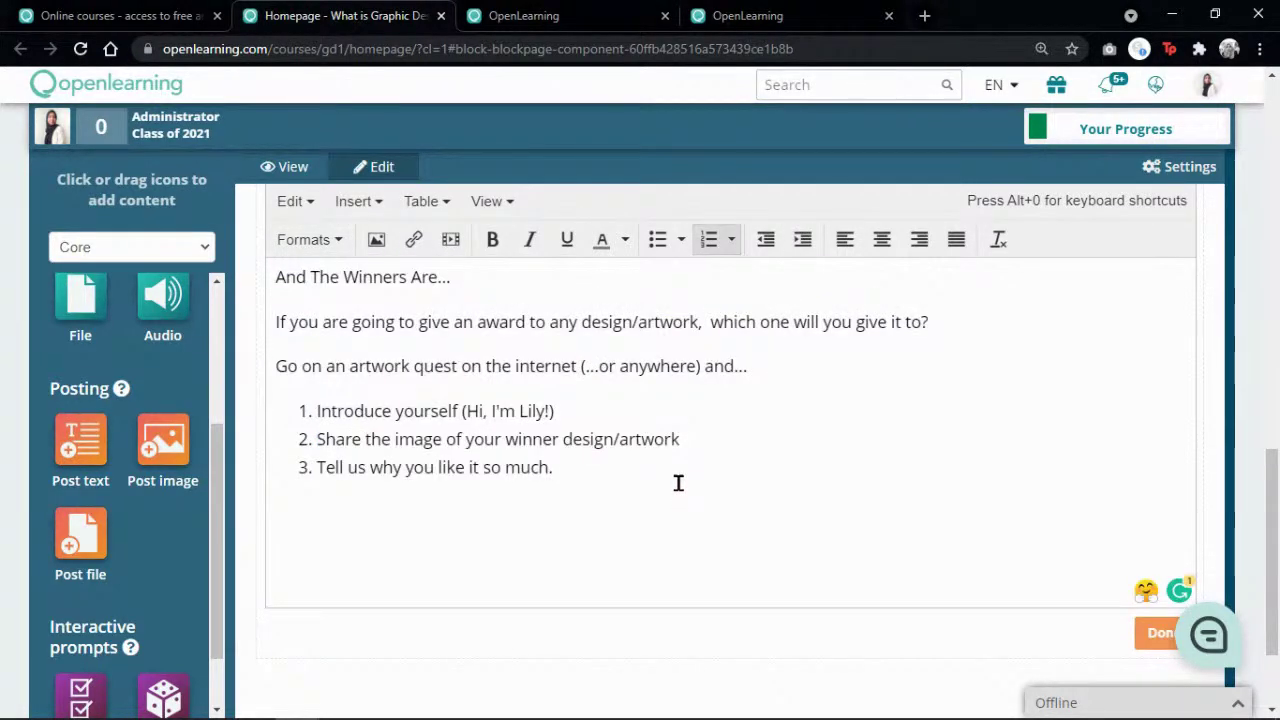
pyautogui.press('Return')
pyautogui.press('Return')
pyautogui.write('dfgdfg')
# Step: Apply the Container format to all the activity text, from "And The Winners Are..." through the placeholder line
pyautogui.moveTo(477, 515); pyautogui.dragTo(240, 268)
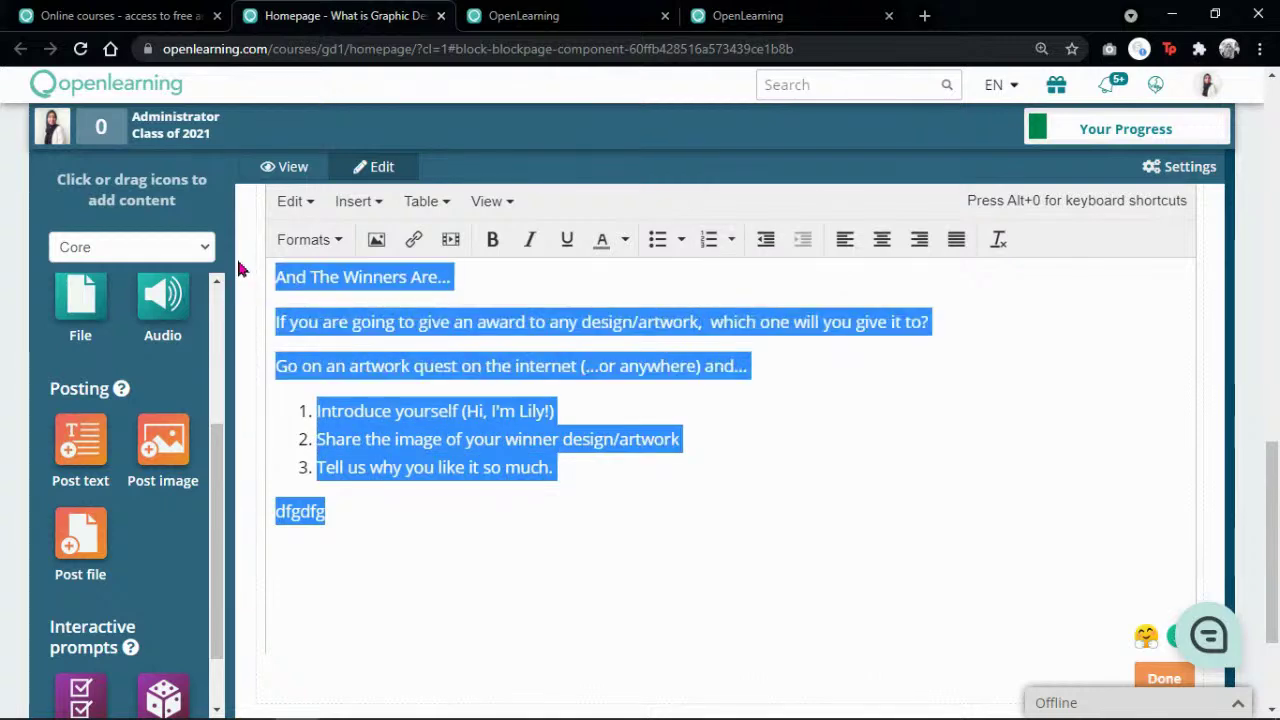
pyautogui.click(290, 240)
pyautogui.moveTo(363, 338)
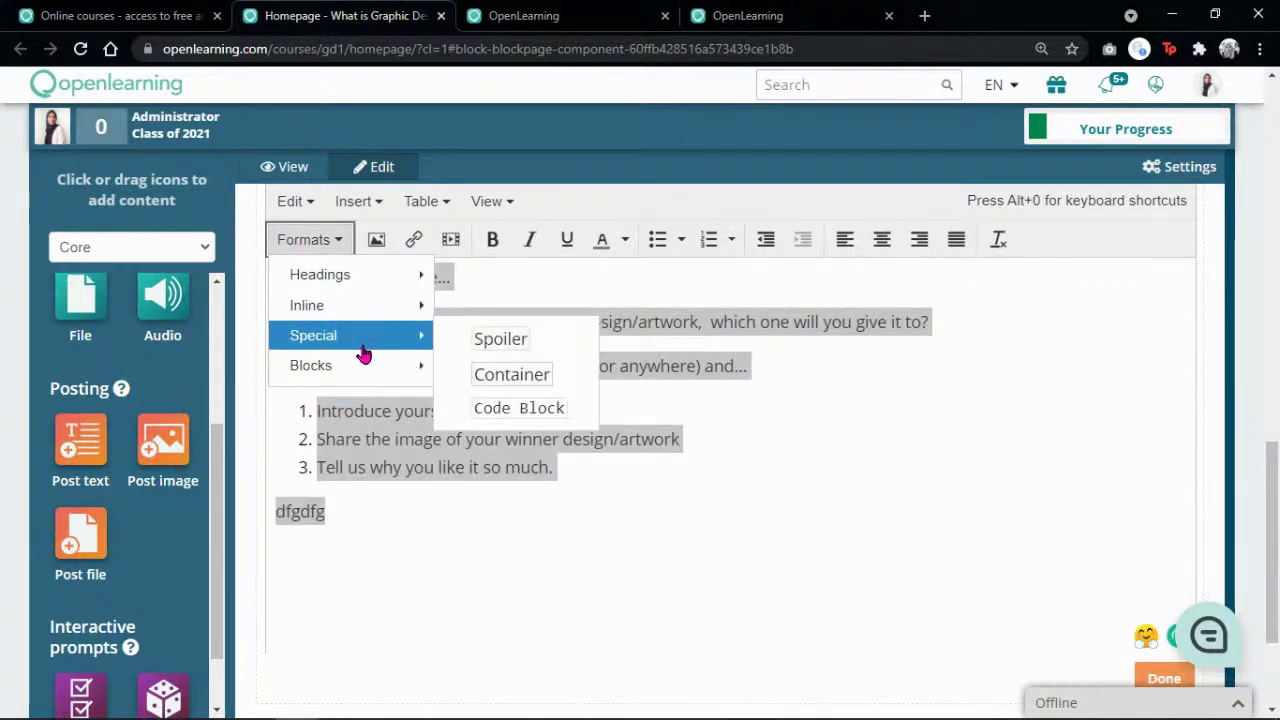
pyautogui.click(561, 374)
# Step: Delete the "dfgdfg" placeholder and its empty line so the container ends after the third list item
pyautogui.click(432, 554)
pyautogui.moveTo(352, 548); pyautogui.dragTo(283, 538)
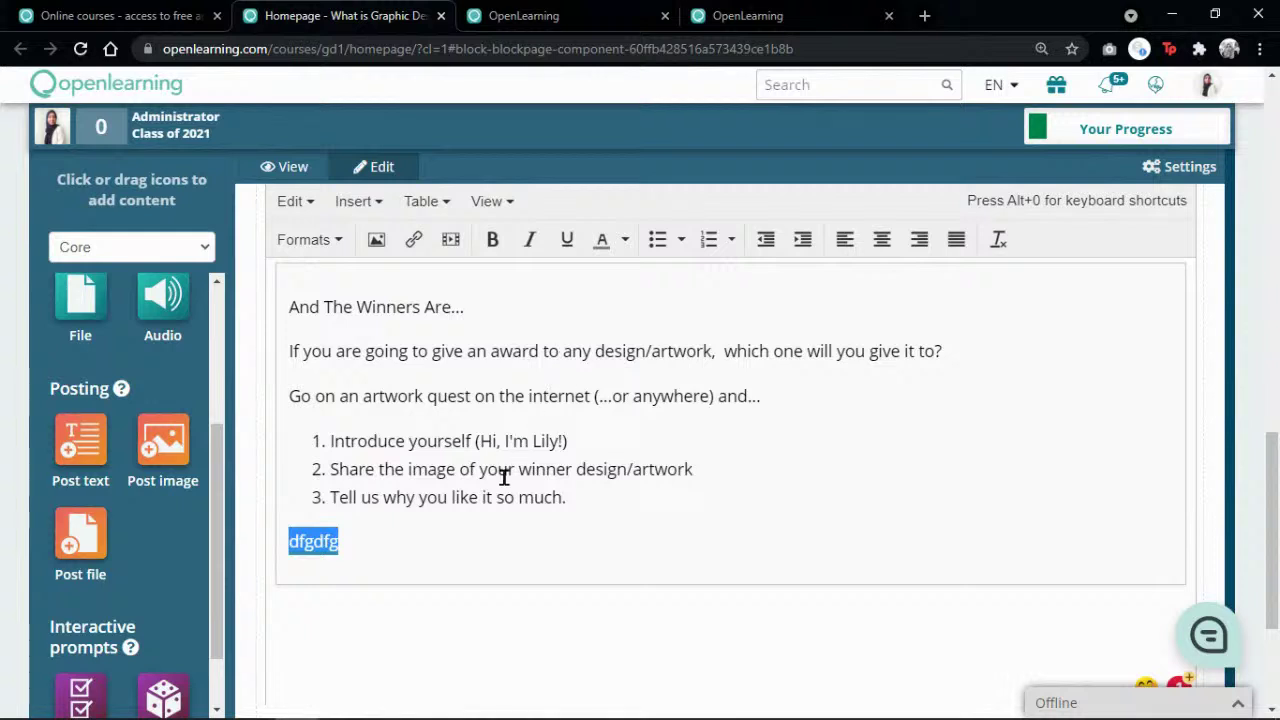
pyautogui.press('BackSpace')
pyautogui.press('BackSpace')
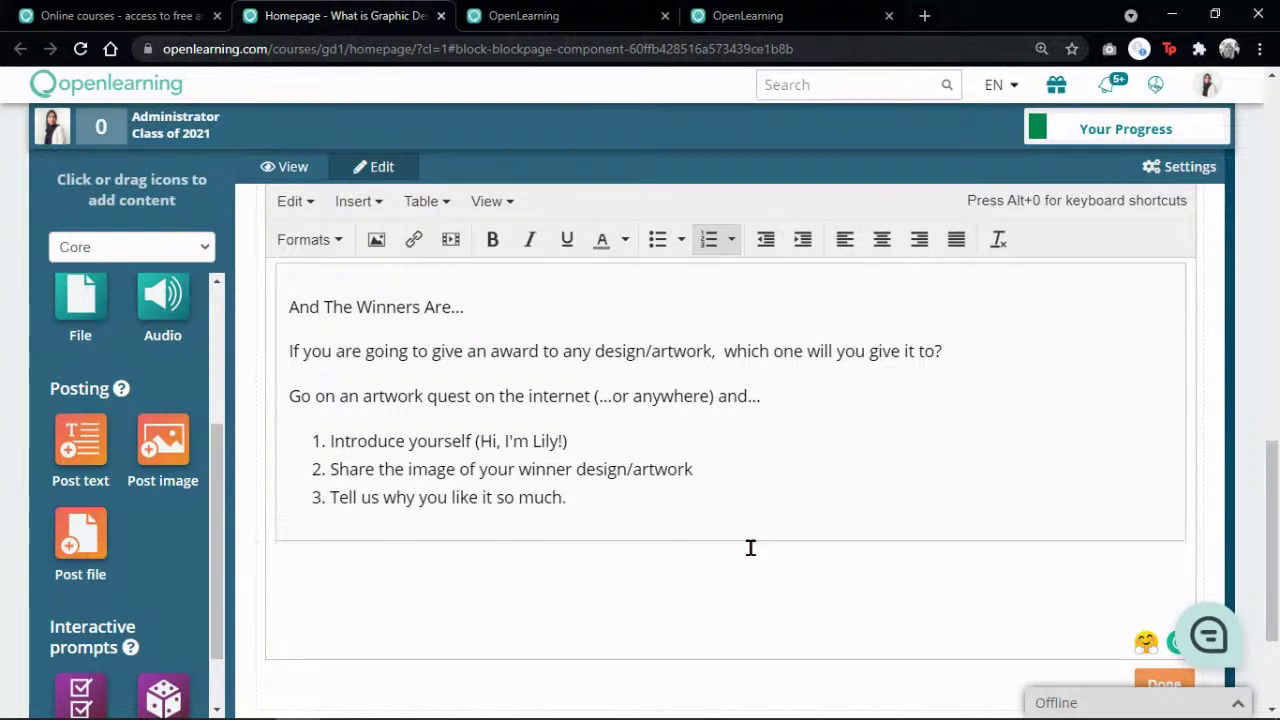
# Step: Add the placeholder line "sdfsdfd" below the numbered list inside the container, and delete it again
pyautogui.press('Return')
pyautogui.press('Return')
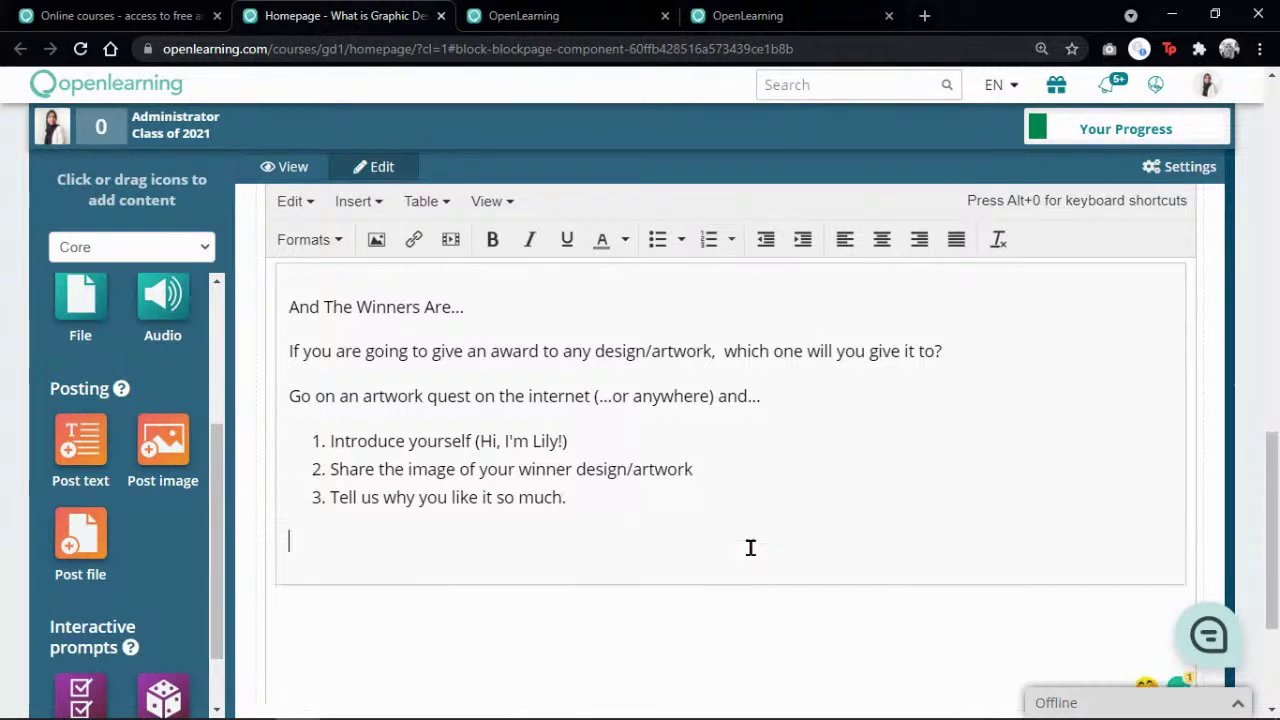
pyautogui.write('sdfsdfd')
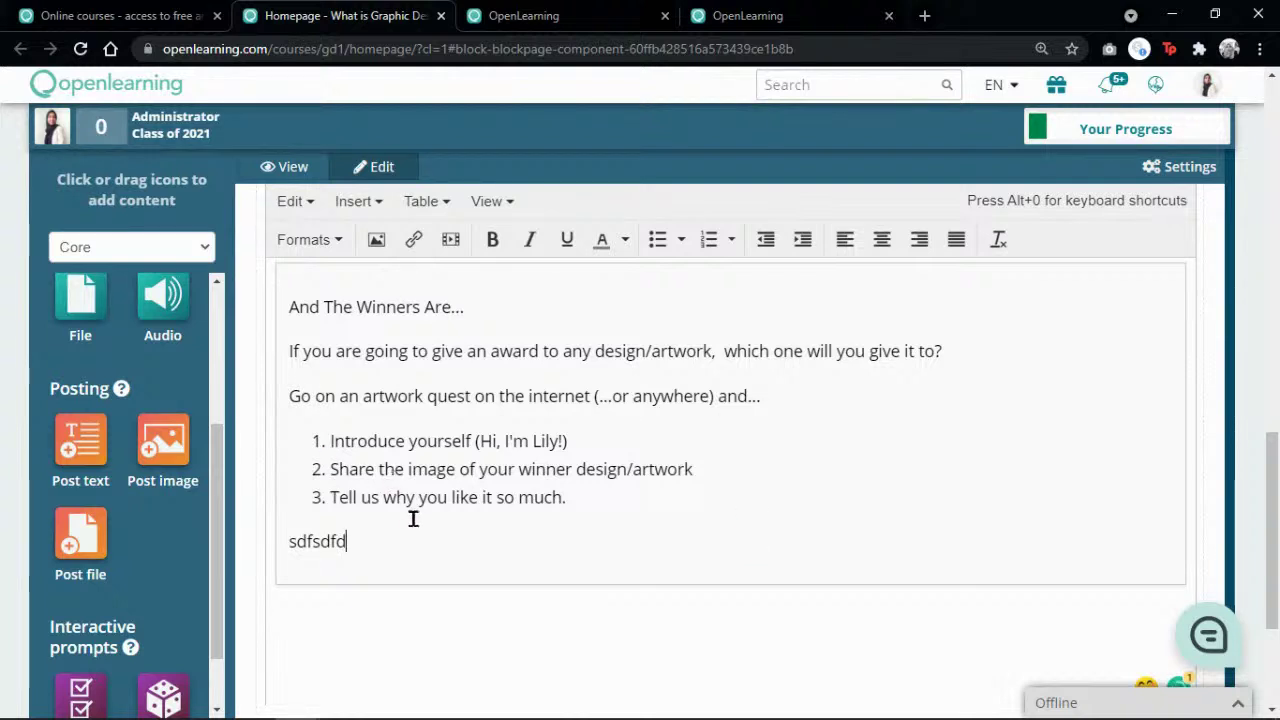
pyautogui.moveTo(347, 538); pyautogui.dragTo(277, 541)
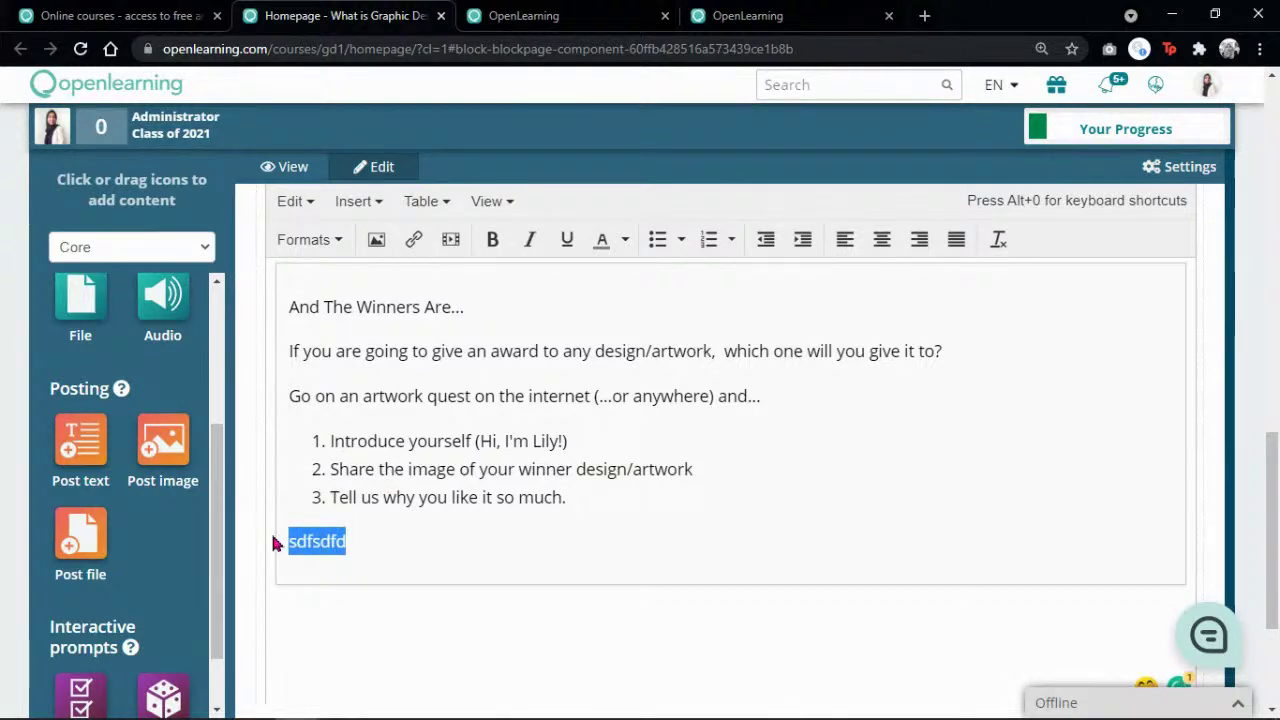
pyautogui.press('BackSpace')
pyautogui.press('BackSpace')
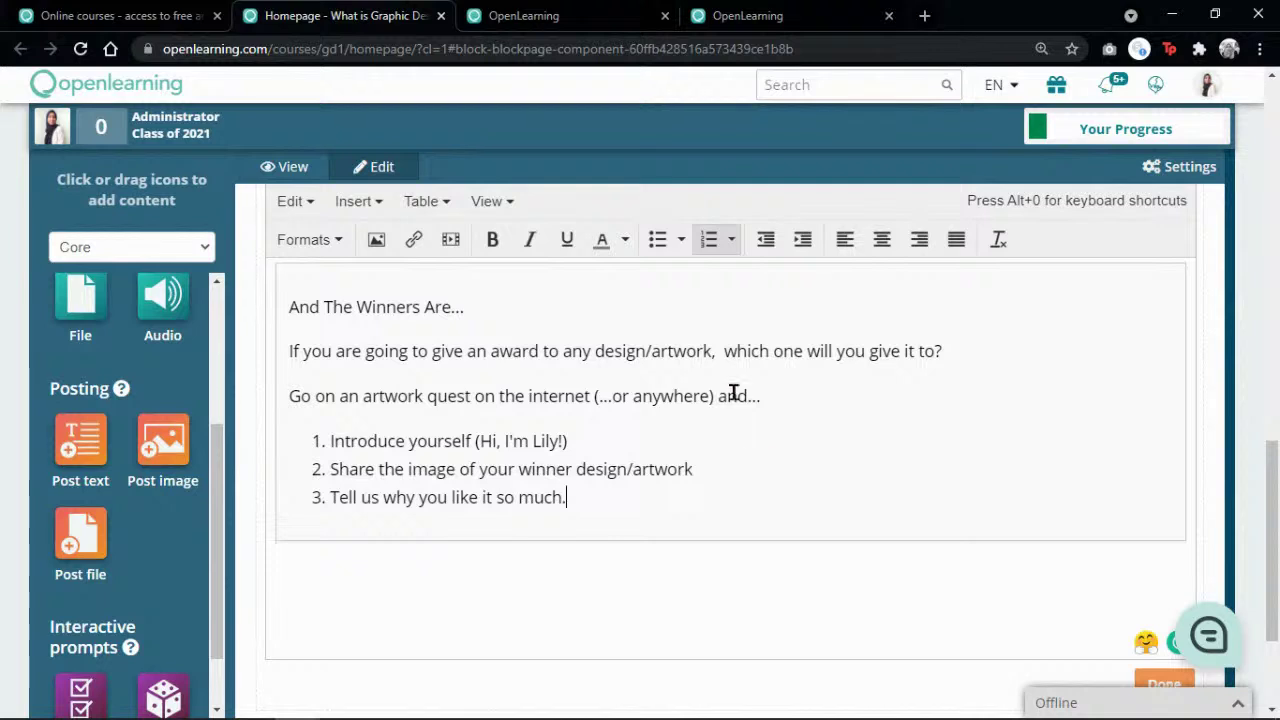
# Step: Format the line "And The Winners Are..." as a heading
pyautogui.moveTo(484, 305); pyautogui.dragTo(289, 307)
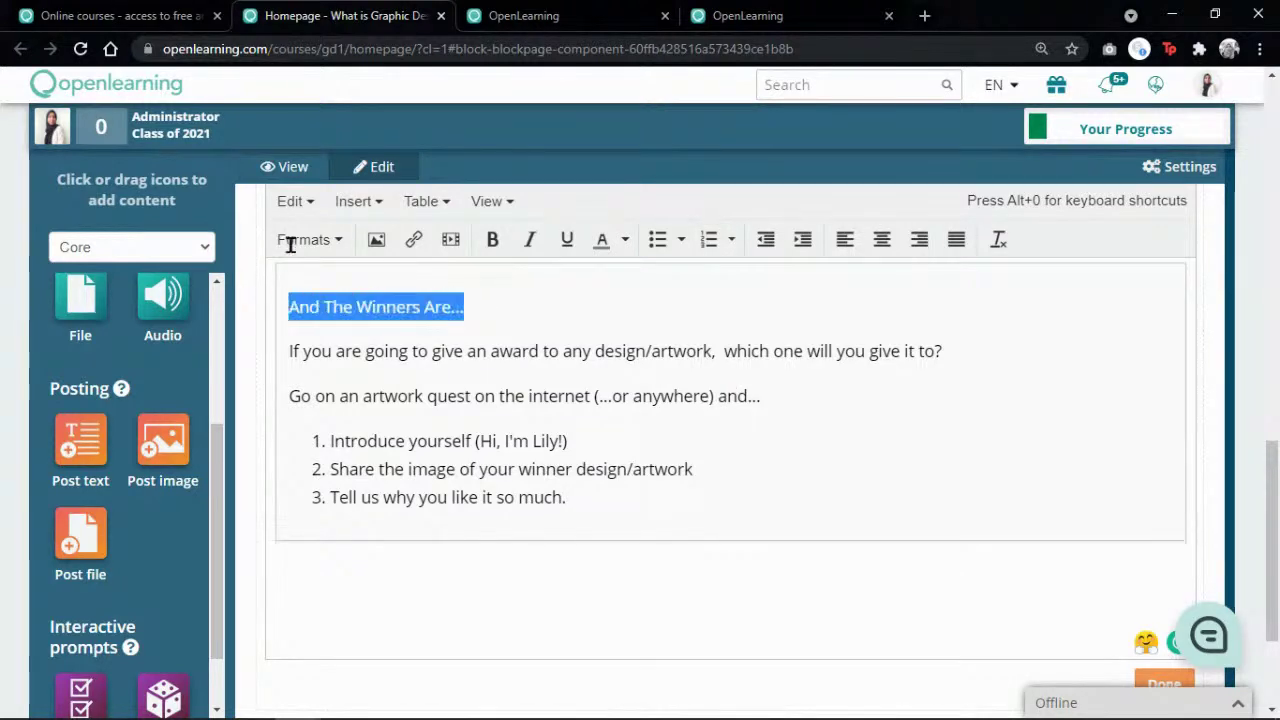
pyautogui.click(309, 239)
pyautogui.moveTo(320, 274)
pyautogui.click(515, 385)
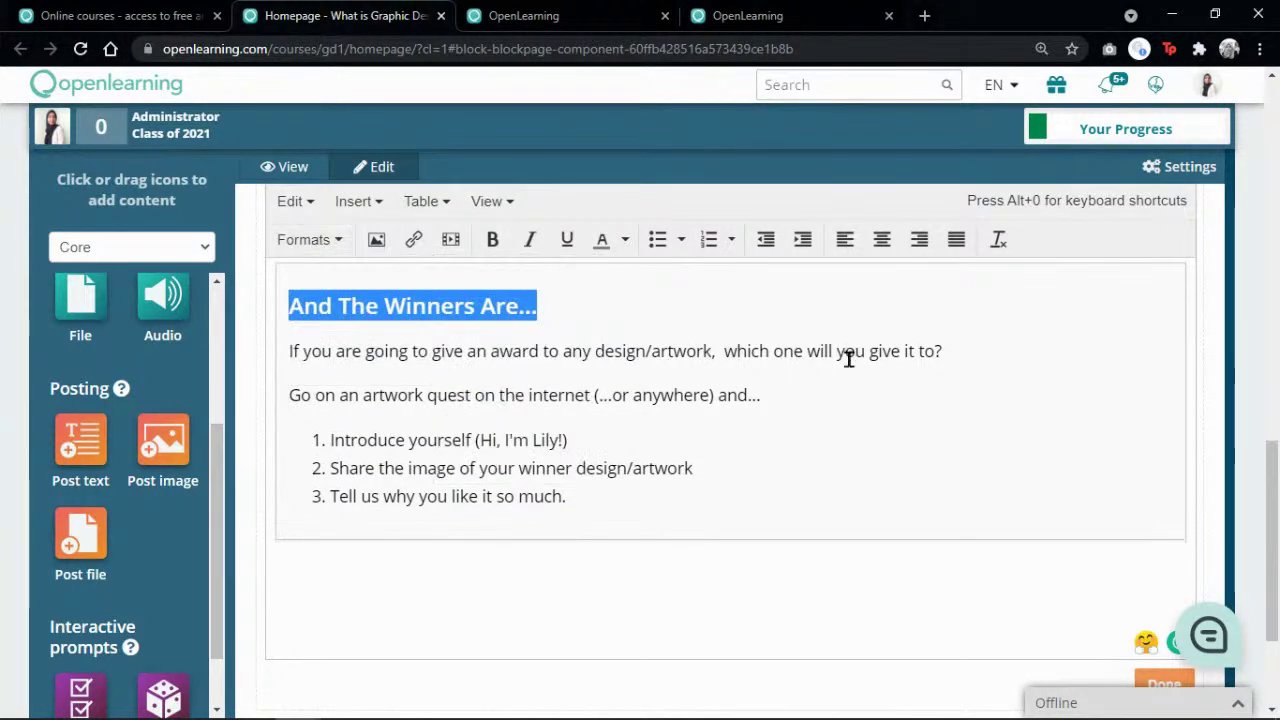
# Step: Open the bookmarked Freepik site in a new browser tab and dismiss its Google sign-in prompt
pyautogui.click(924, 15)
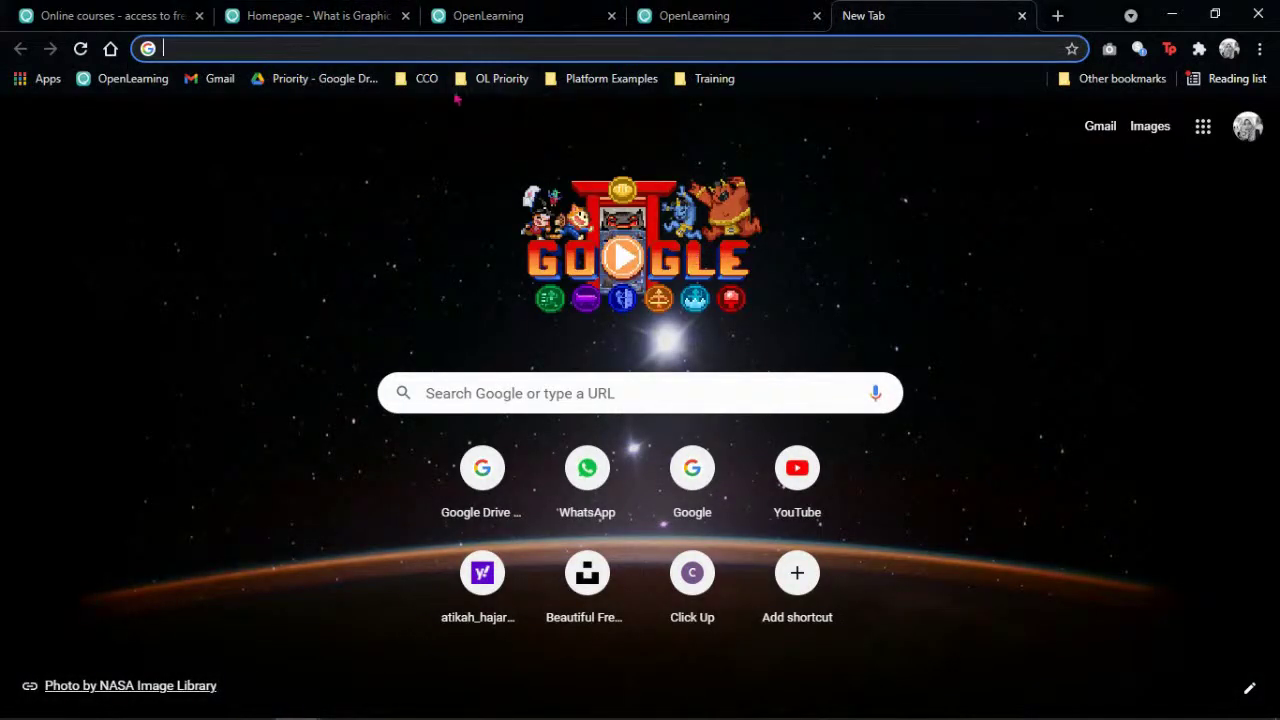
pyautogui.click(426, 80)
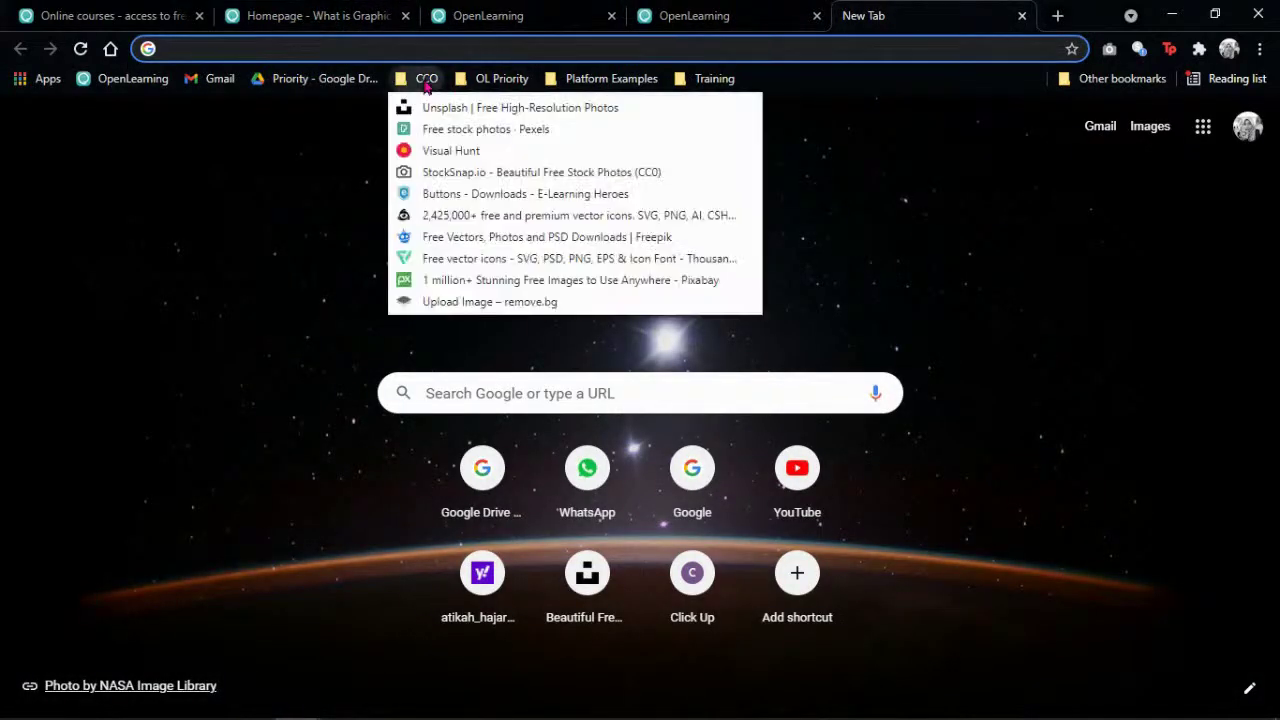
pyautogui.click(466, 244)
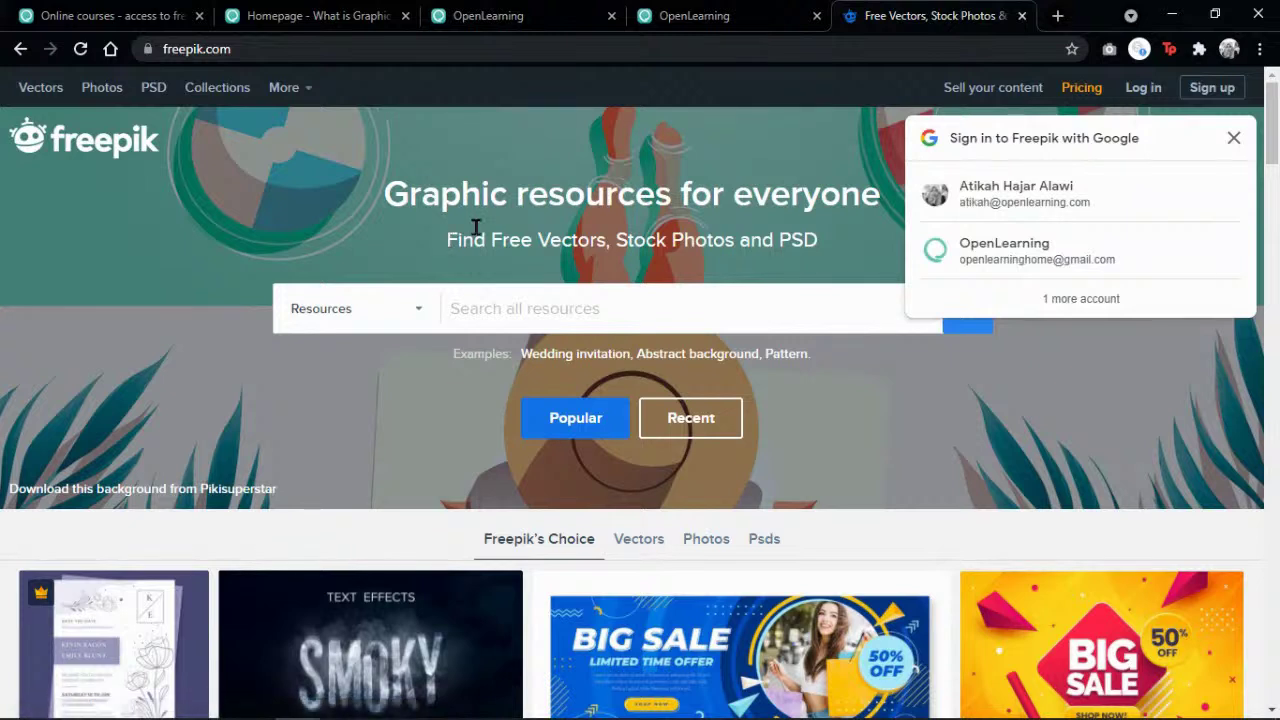
pyautogui.click(1236, 142)
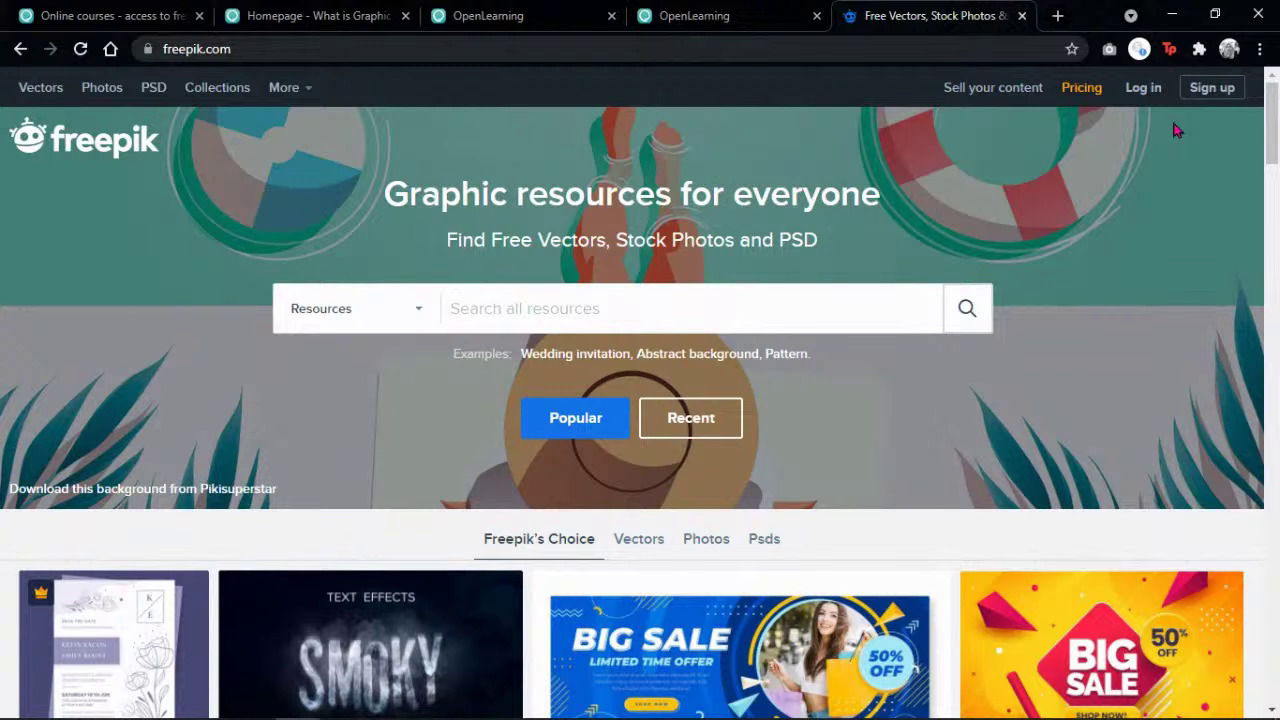
# Step: Search all Freepik resources for "award"
pyautogui.click(573, 318)
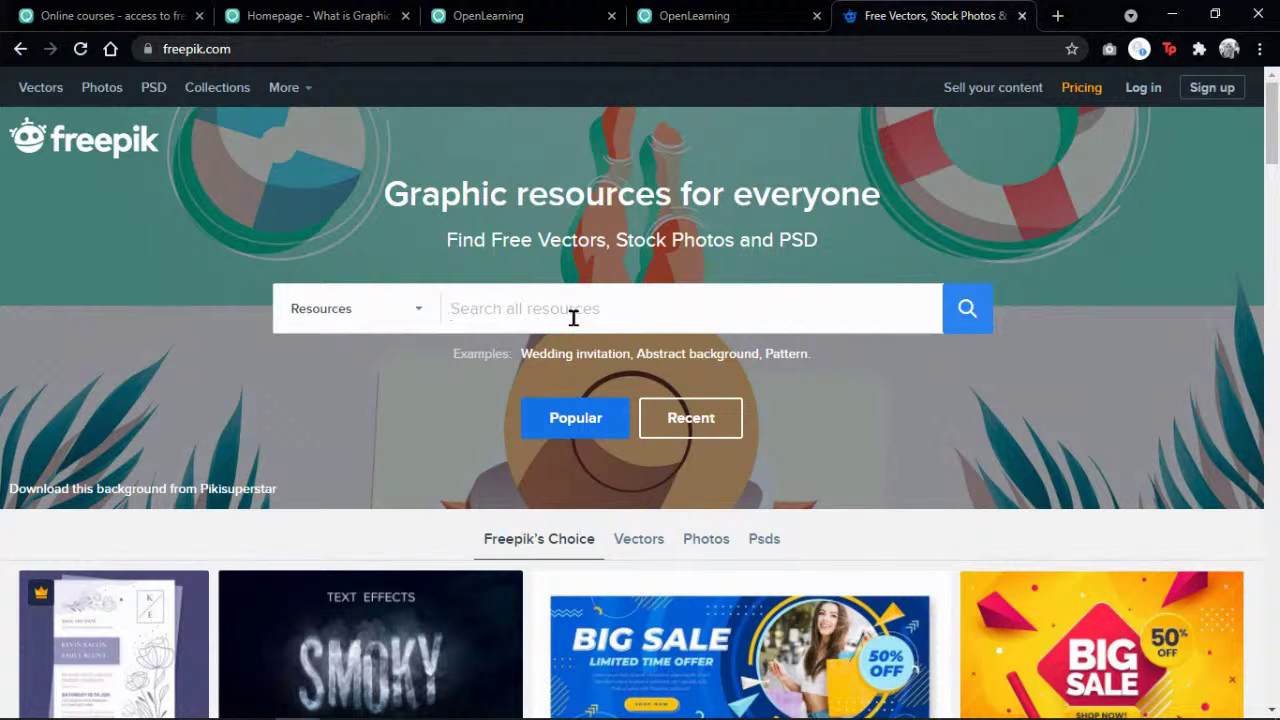
pyautogui.click(573, 318)
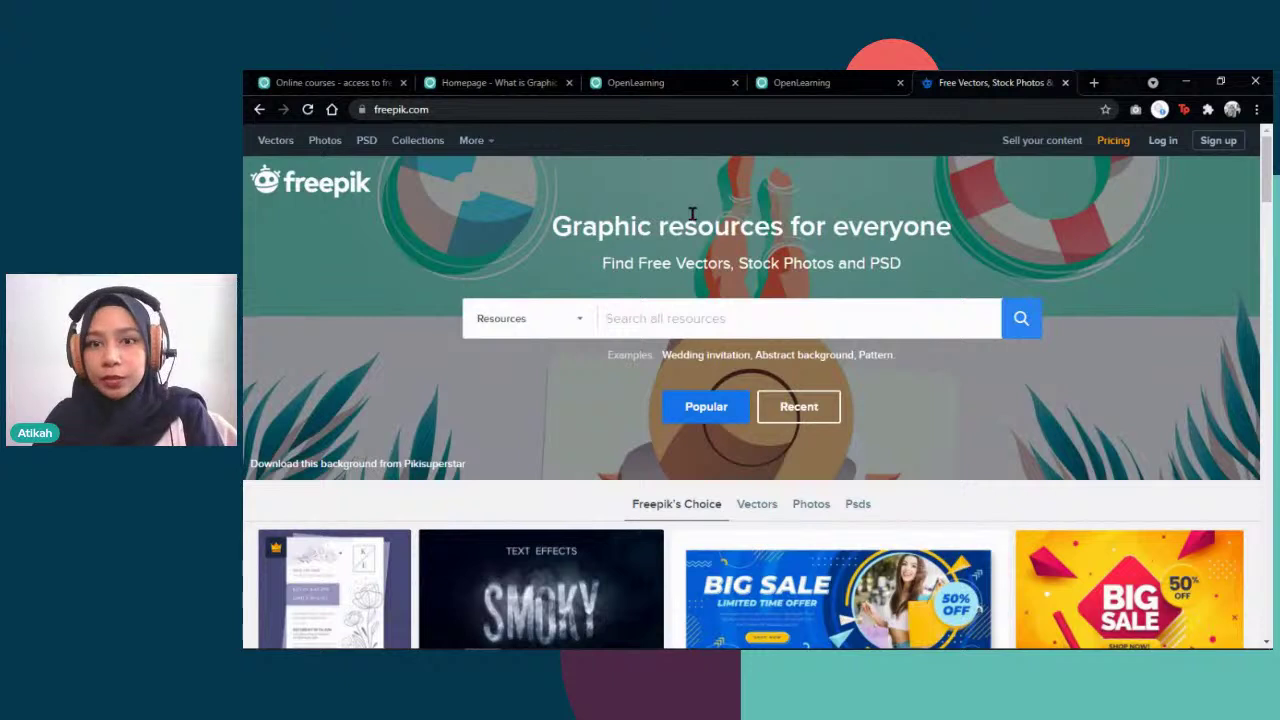
pyautogui.write('awa')
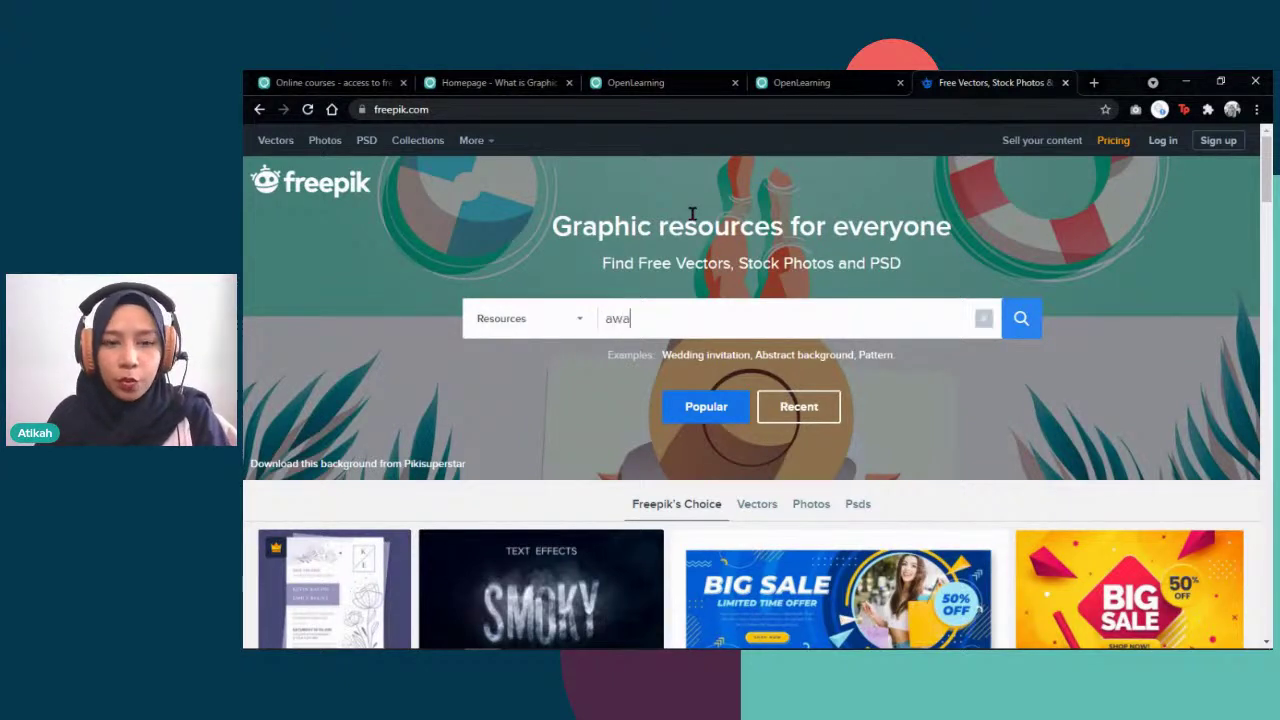
pyautogui.write('rd')
pyautogui.press('Return')
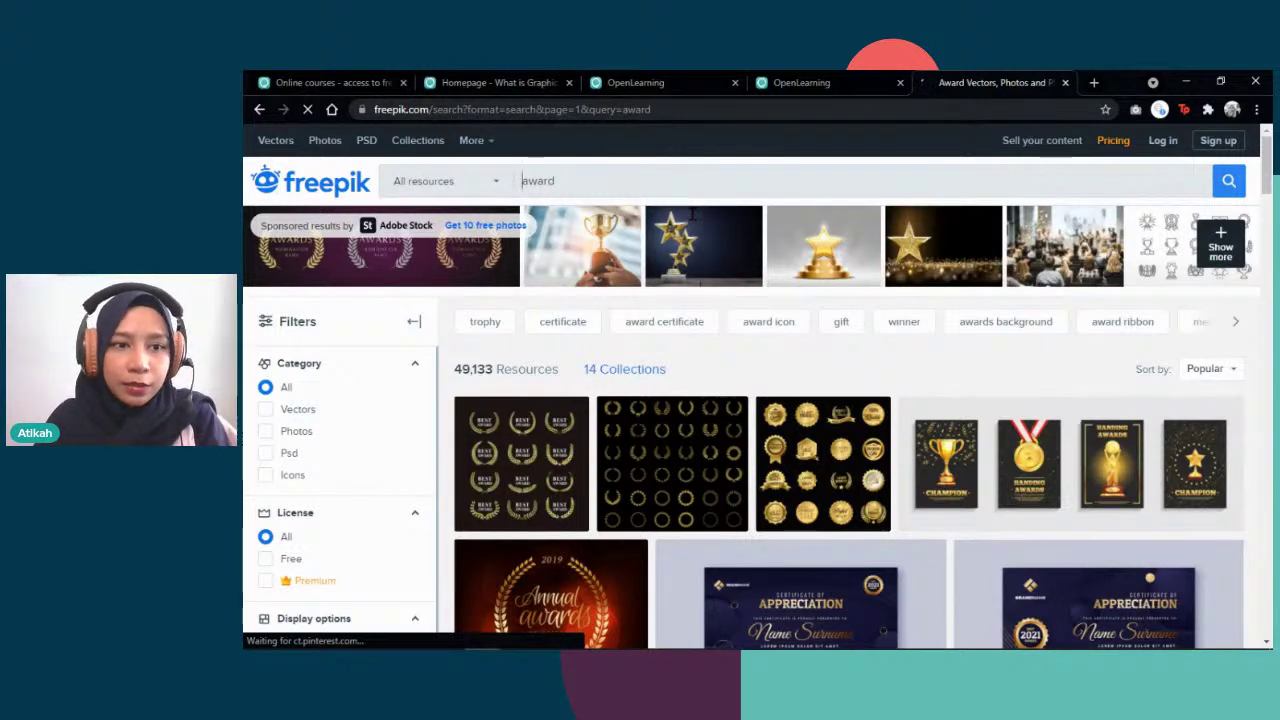
# Step: Narrow the award results to photos and look through them for a picture that suits the activity
pyautogui.scroll(-3, 693, 212)
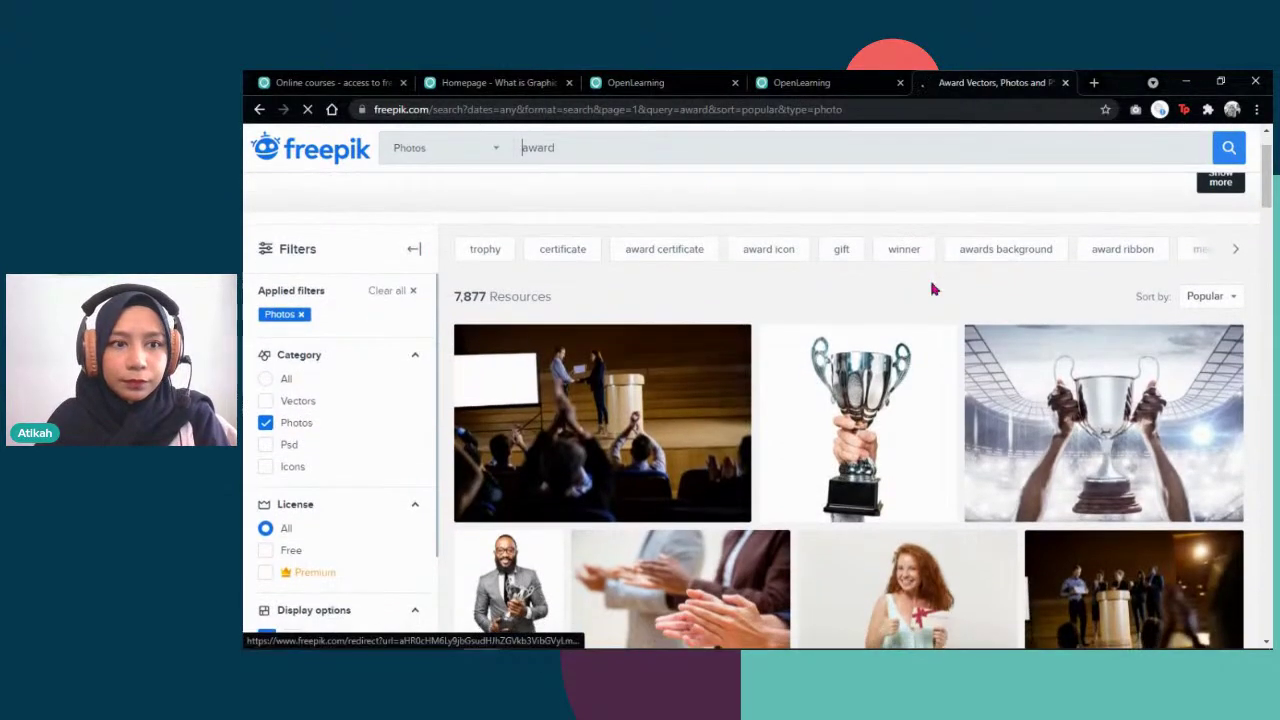
pyautogui.scroll(-1, 934, 289)
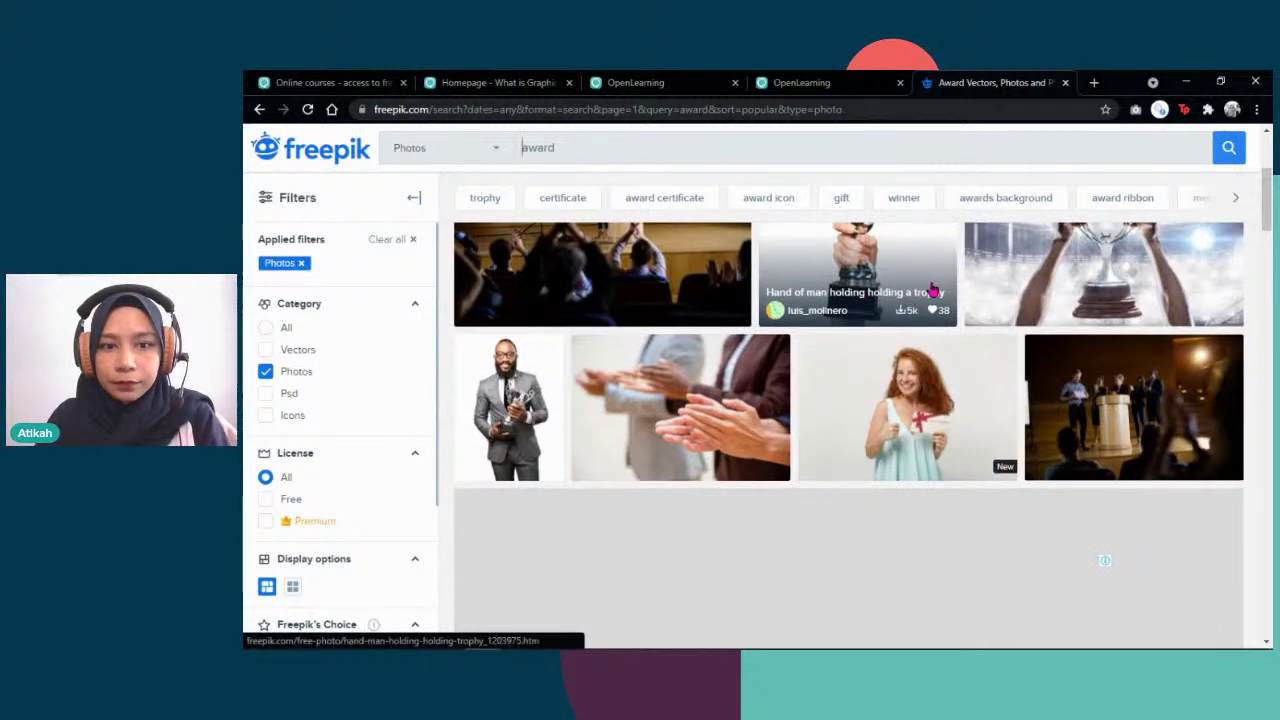
pyautogui.scroll(-3, 933, 289)
pyautogui.scroll(-4, 931, 289)
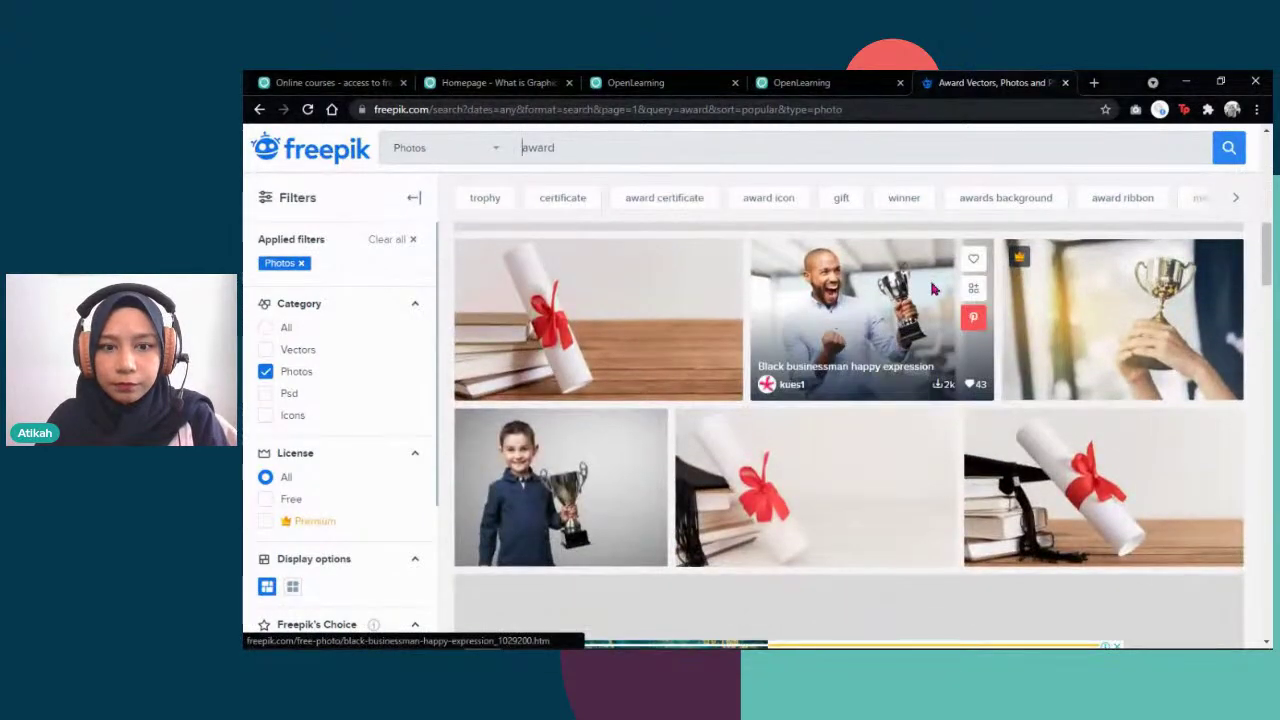
pyautogui.scroll(-5, 933, 290)
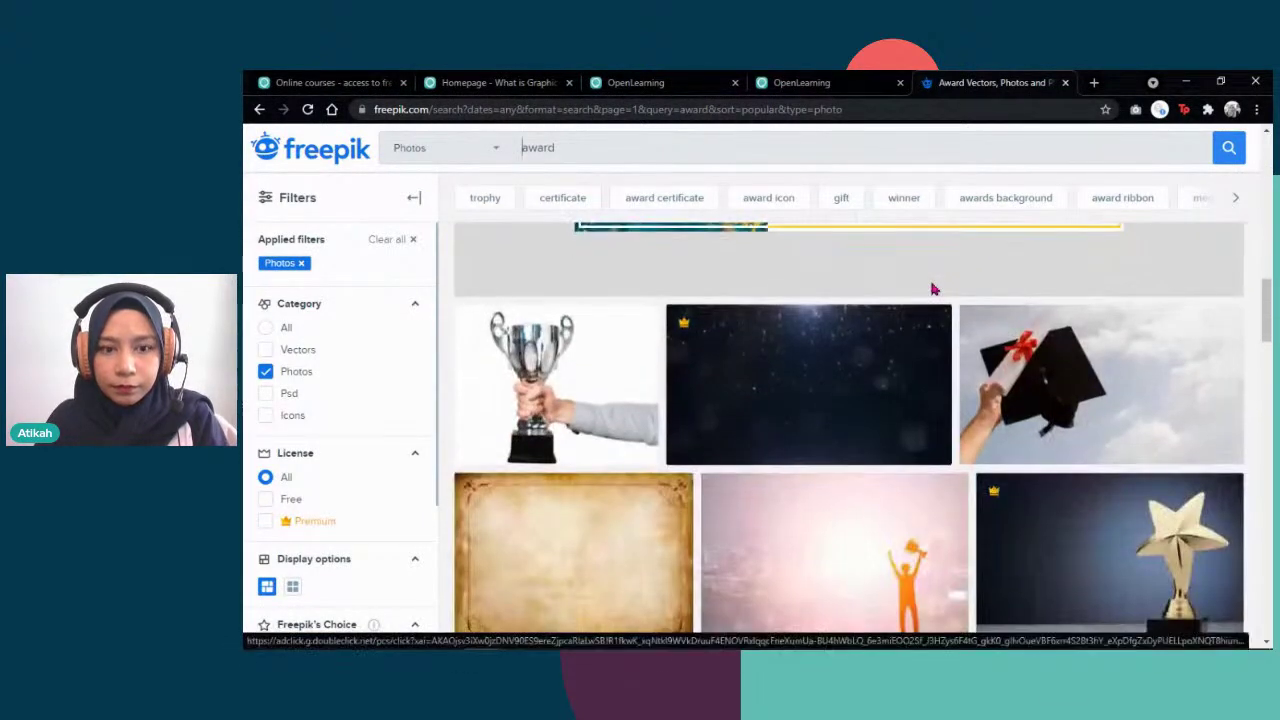
pyautogui.scroll(-10, 933, 290)
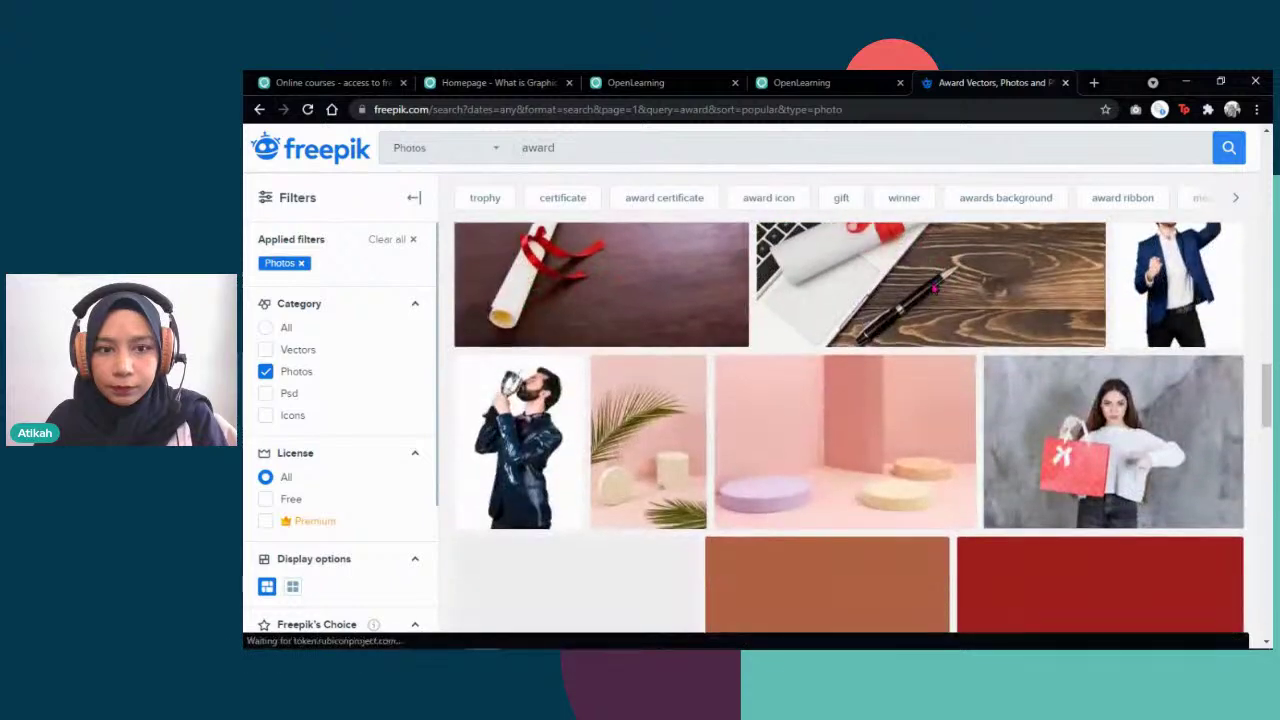
pyautogui.scroll(-2, 933, 290)
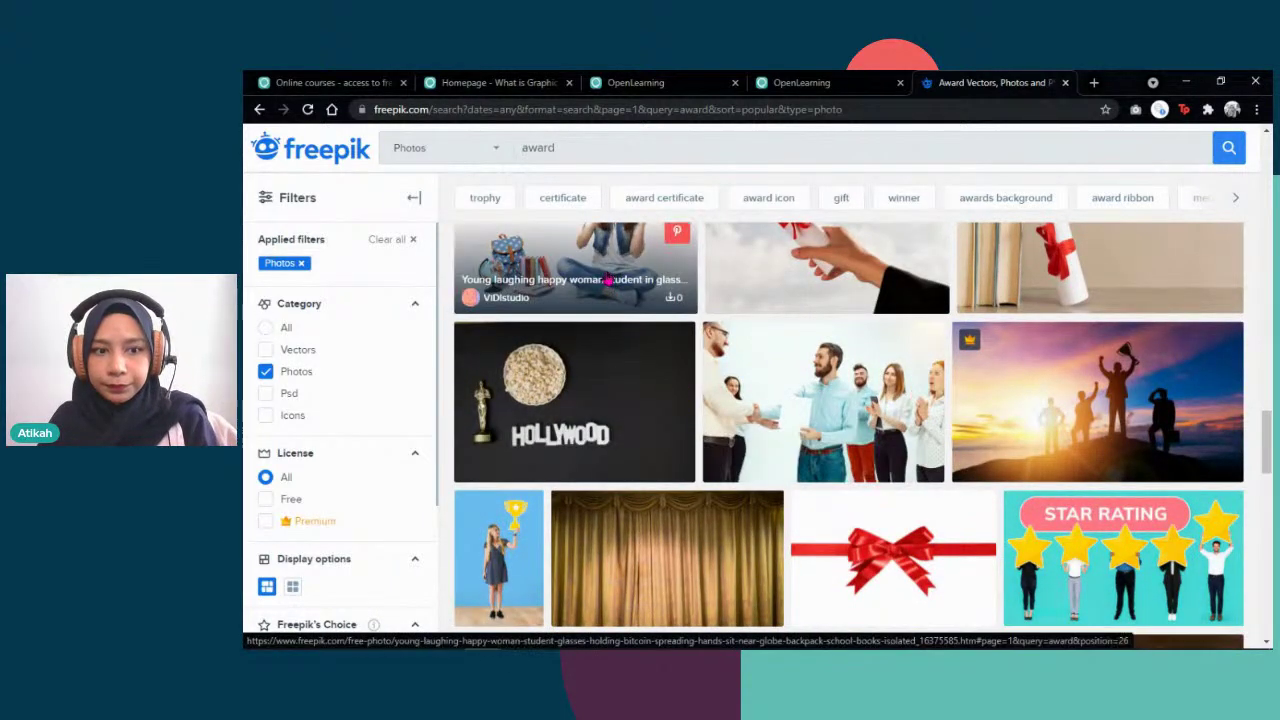
pyautogui.scroll(-2, 672, 421)
pyautogui.scroll(-6, 672, 421)
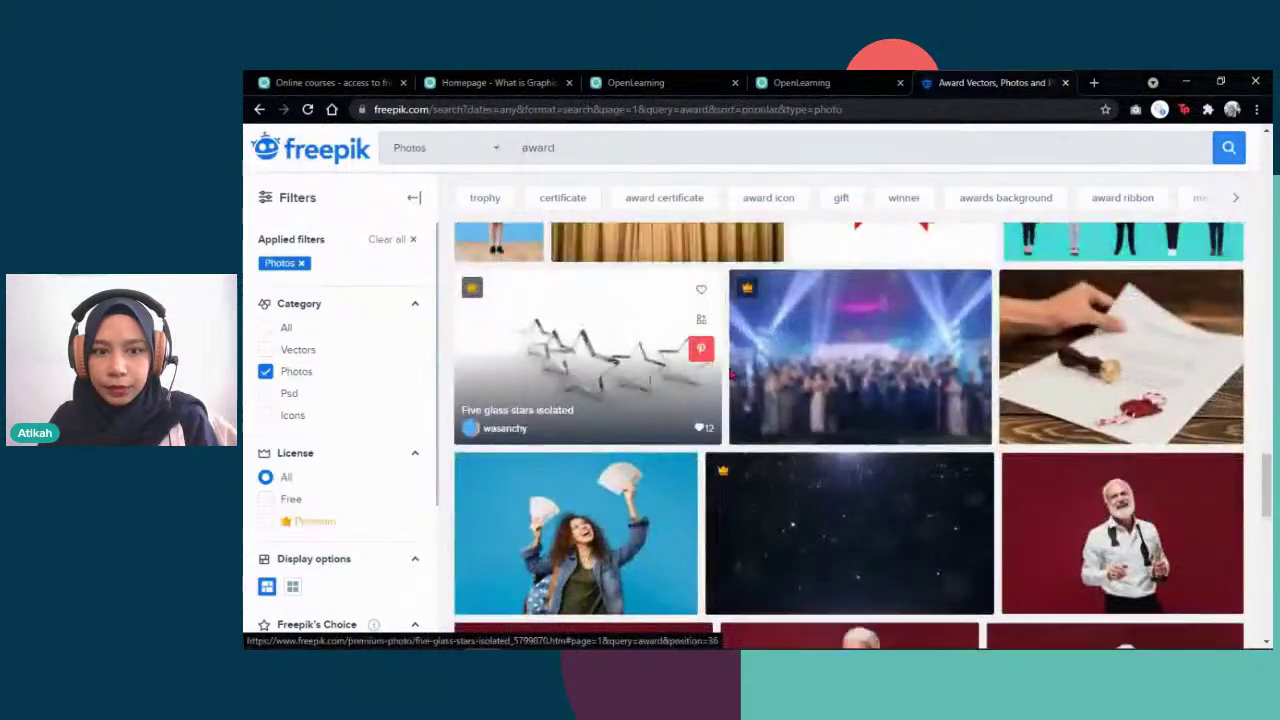
pyautogui.scroll(-4, 789, 375)
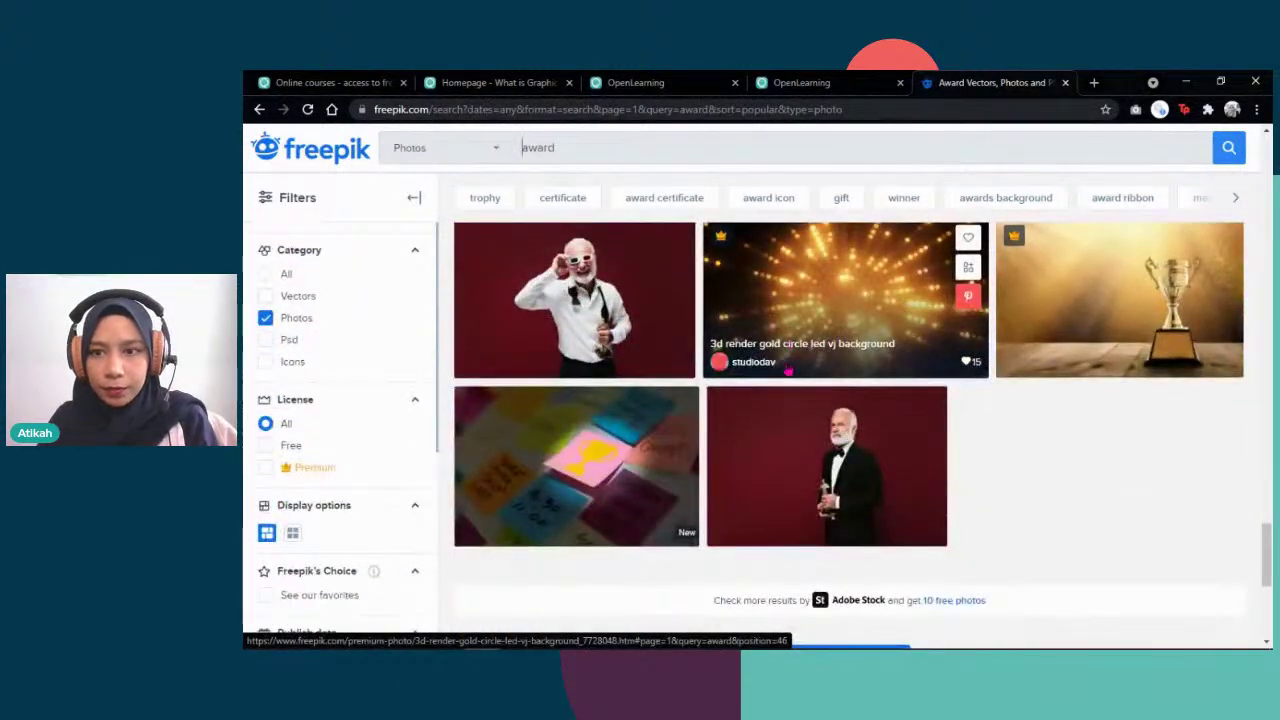
pyautogui.scroll(10, 789, 370)
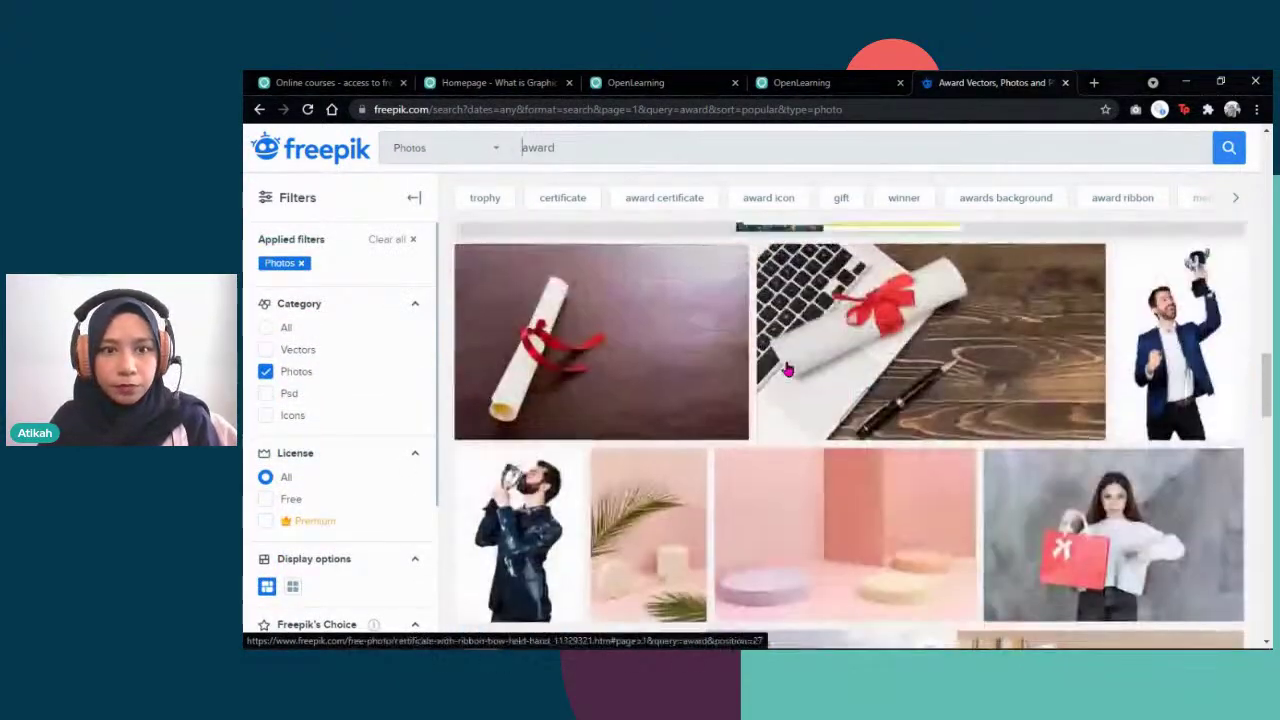
pyautogui.scroll(10, 787, 370)
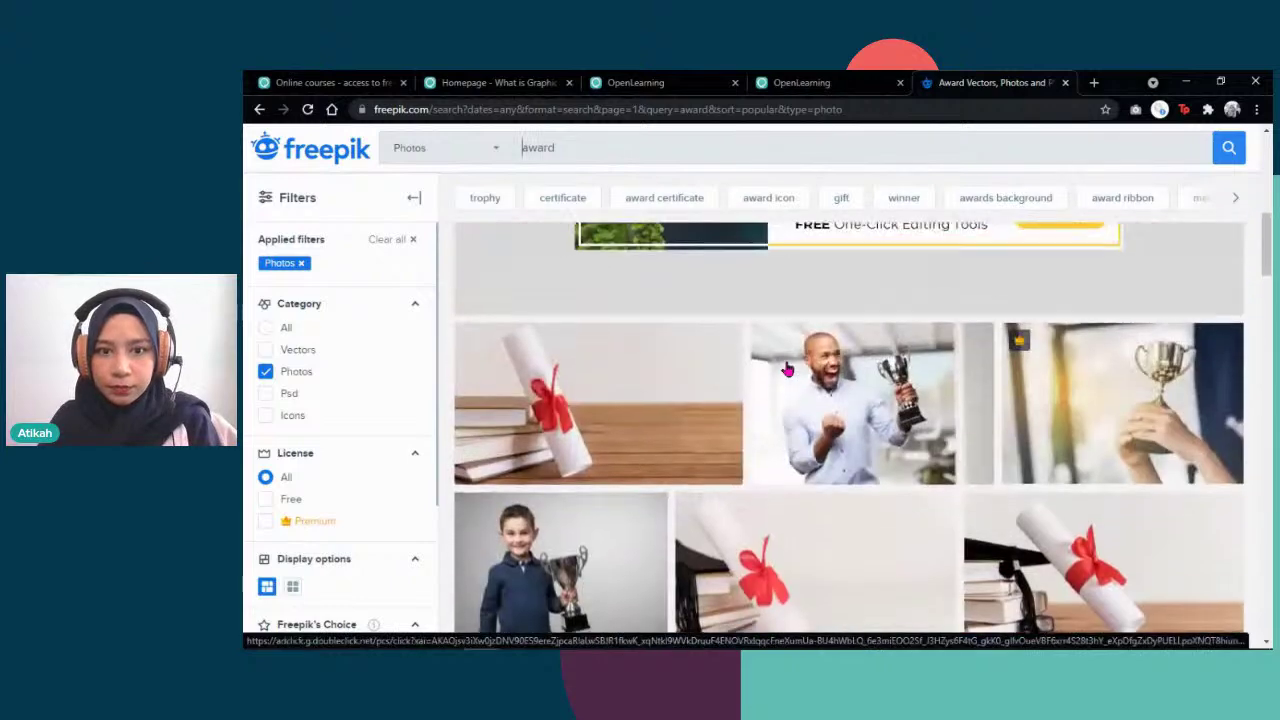
pyautogui.scroll(2, 787, 370)
pyautogui.scroll(-1, 1097, 468)
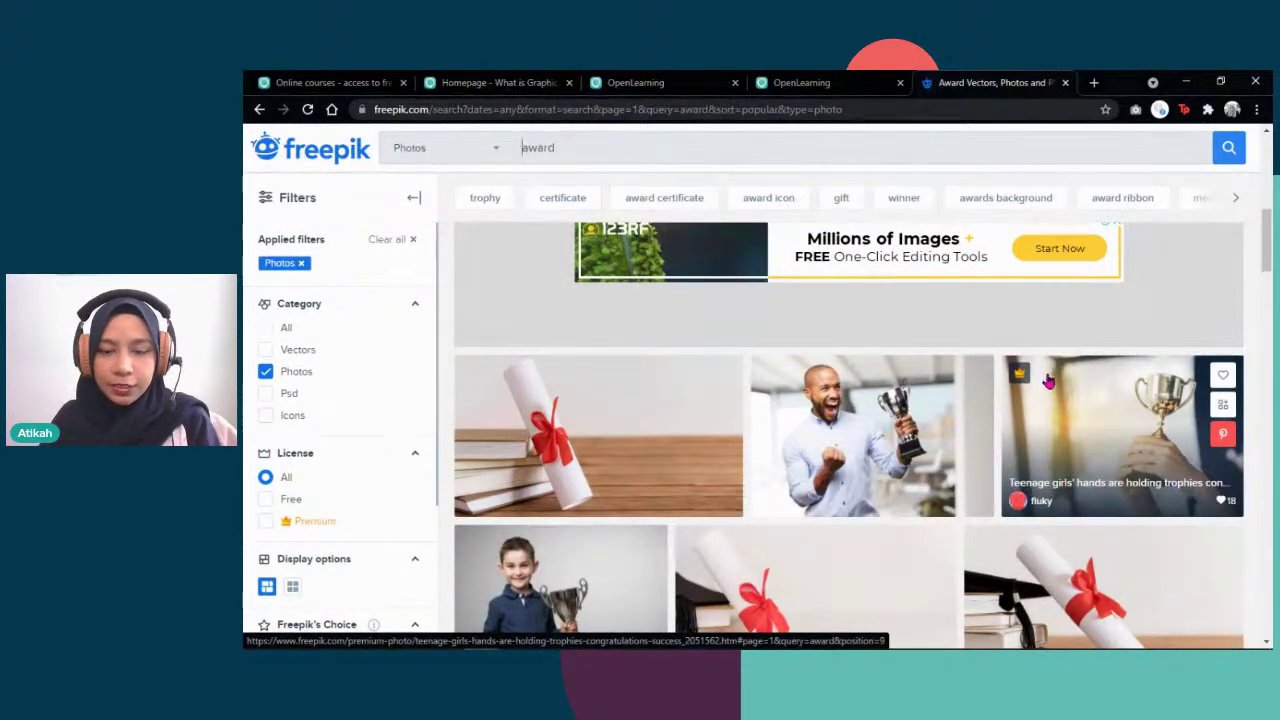
# Step: Restrict the award photo results to those with a Free license
pyautogui.click(265, 499)
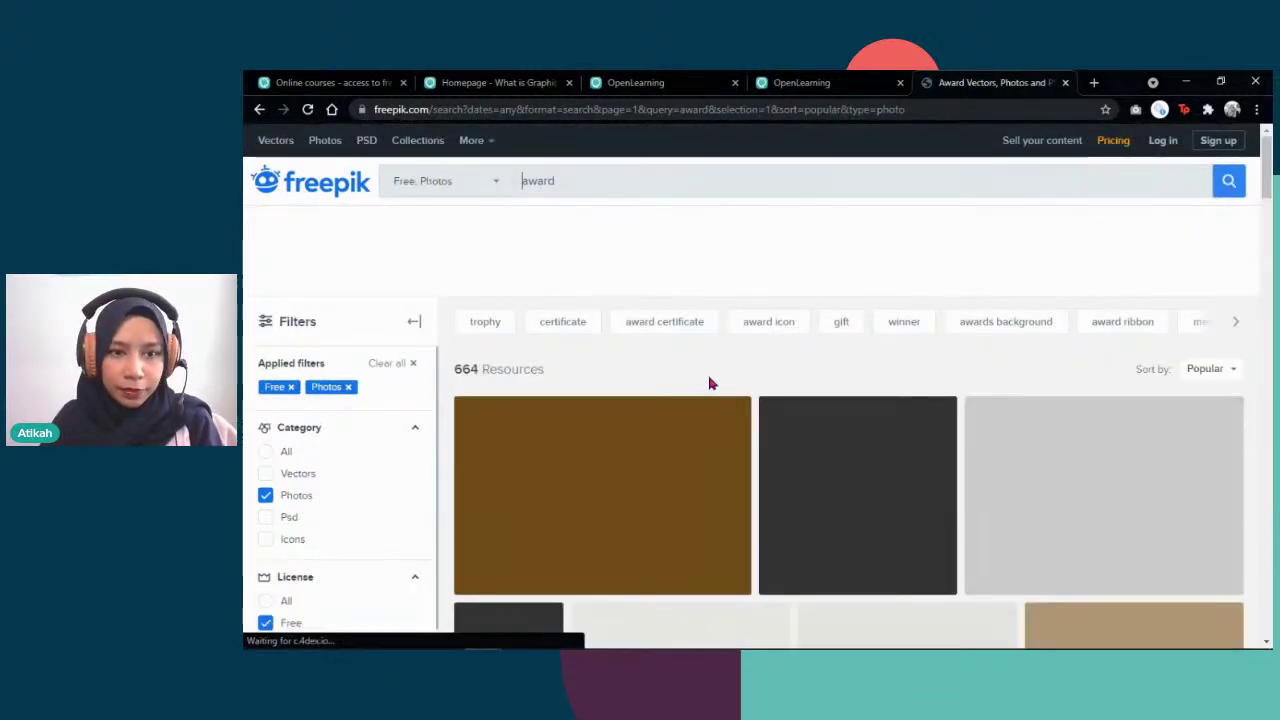
pyautogui.scroll(-2, 810, 350)
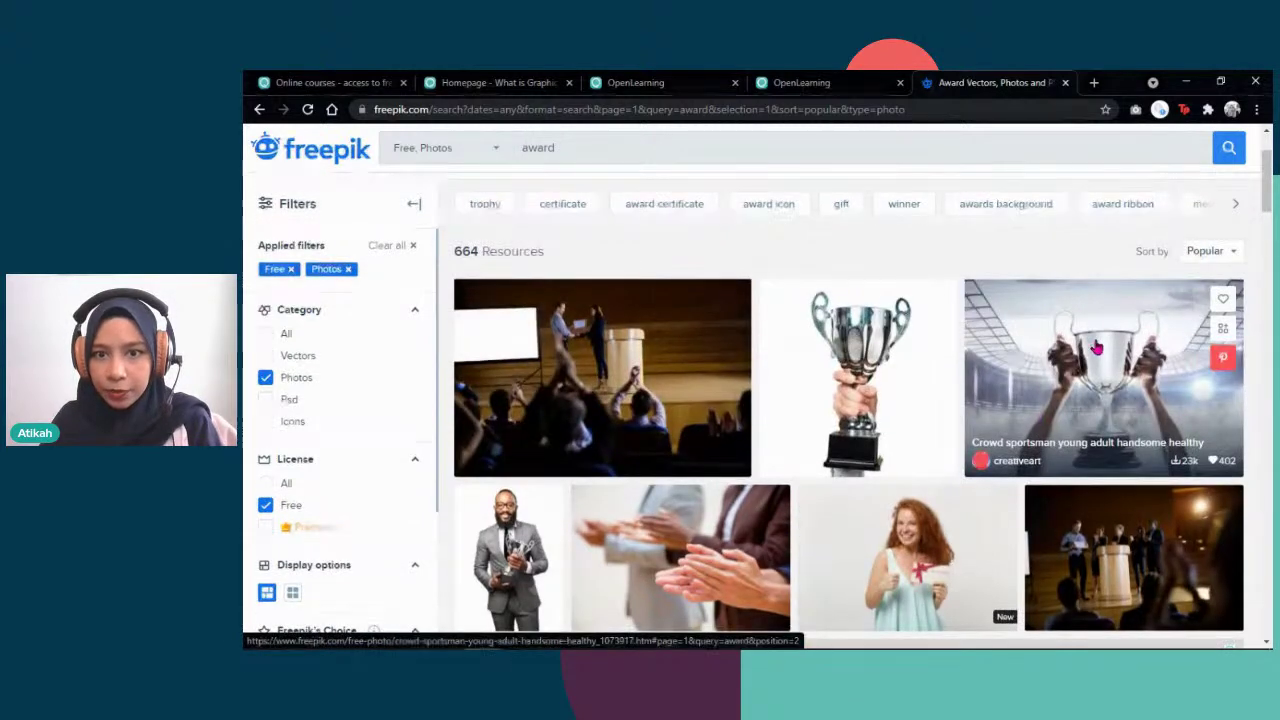
# Step: Download the free photo of hands raising a silver trophy in a stadium in the Small 1000 x 707px size
pyautogui.click(1097, 347)
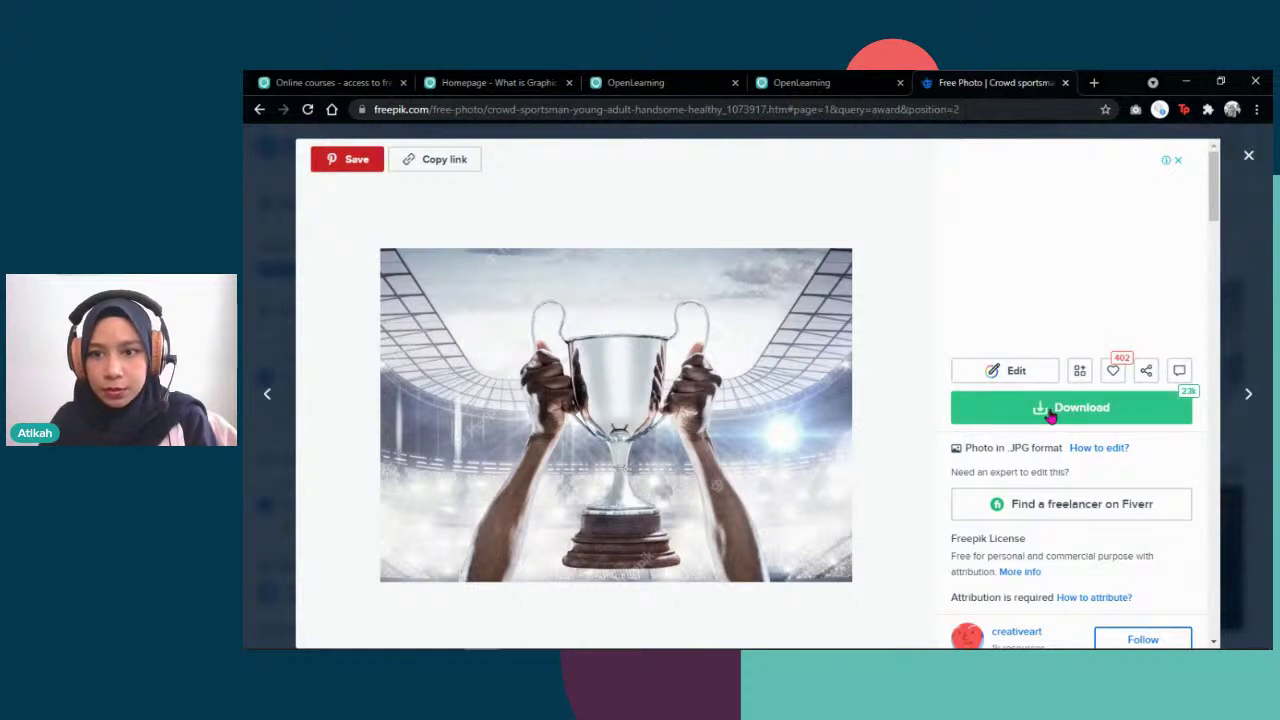
pyautogui.click(1050, 414)
pyautogui.scroll(-3, 1070, 390)
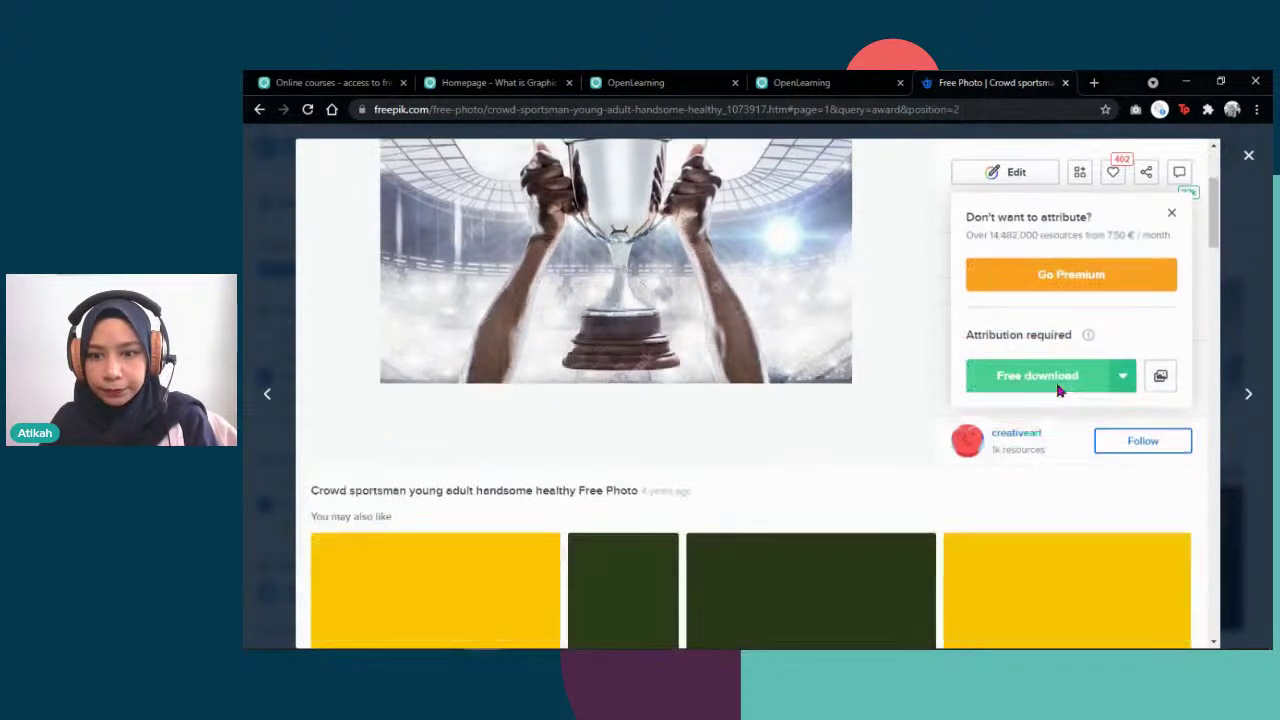
pyautogui.click(1124, 340)
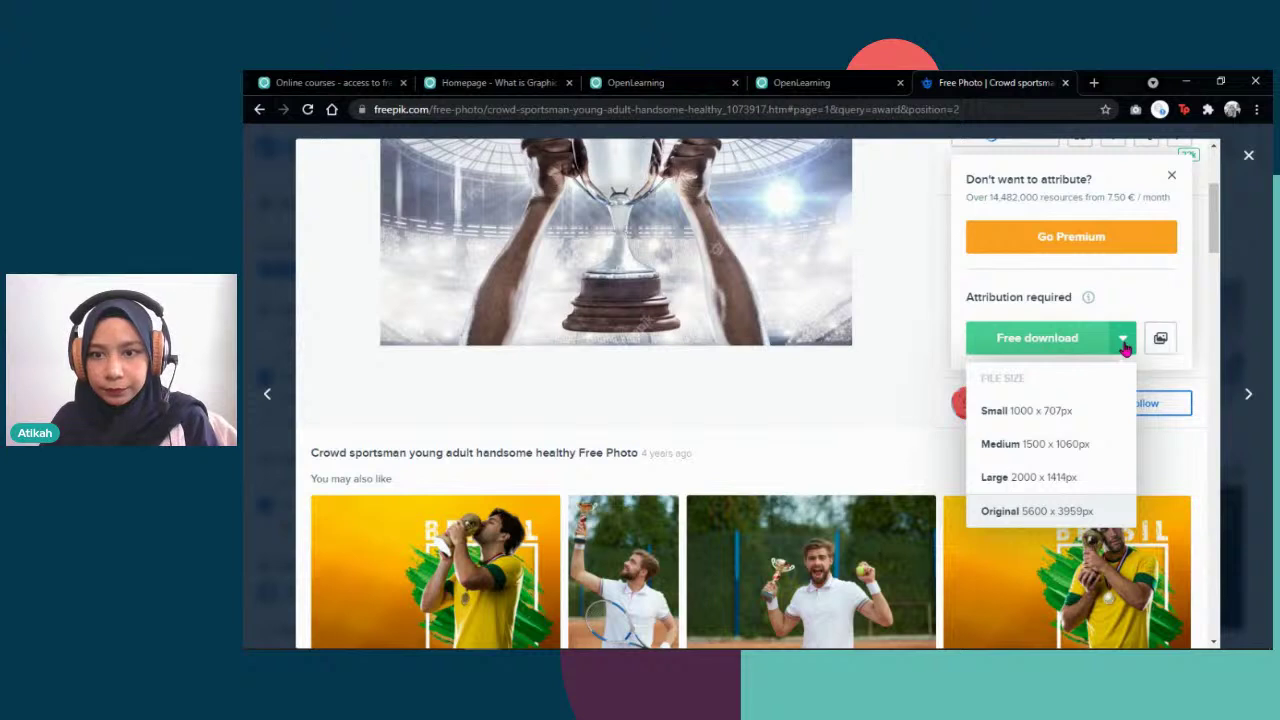
pyautogui.click(1085, 413)
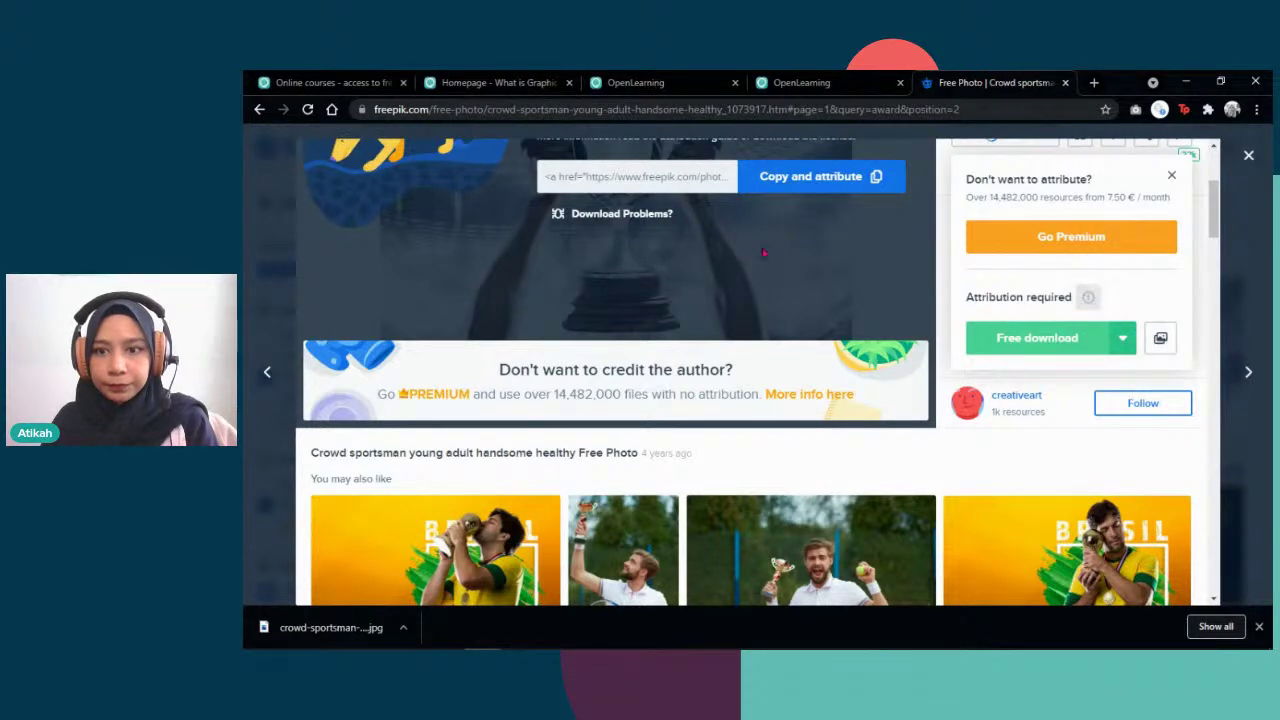
pyautogui.scroll(3, 1083, 294)
# Step: In the OpenLearning homepage editor, upload the downloaded crowd-sportsman photo as an image before the paragraph below "And The Winners Are..."
pyautogui.click(505, 84)
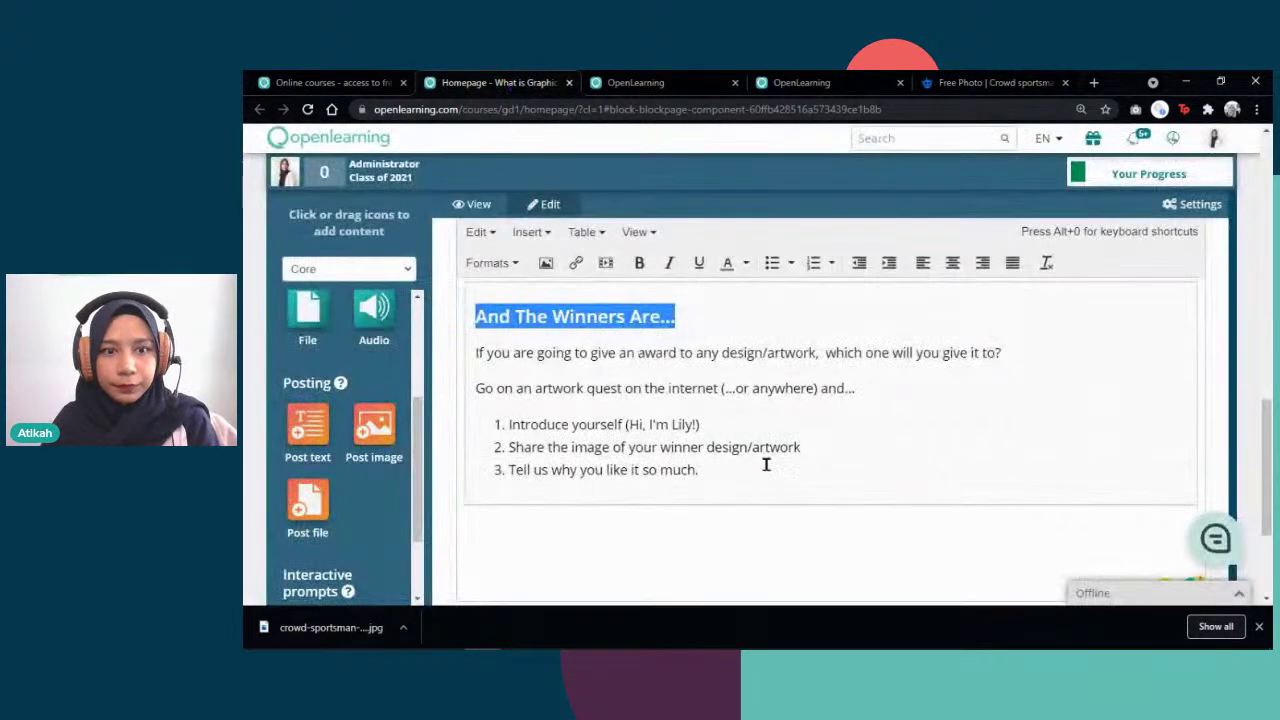
pyautogui.click(470, 351)
pyautogui.click(546, 263)
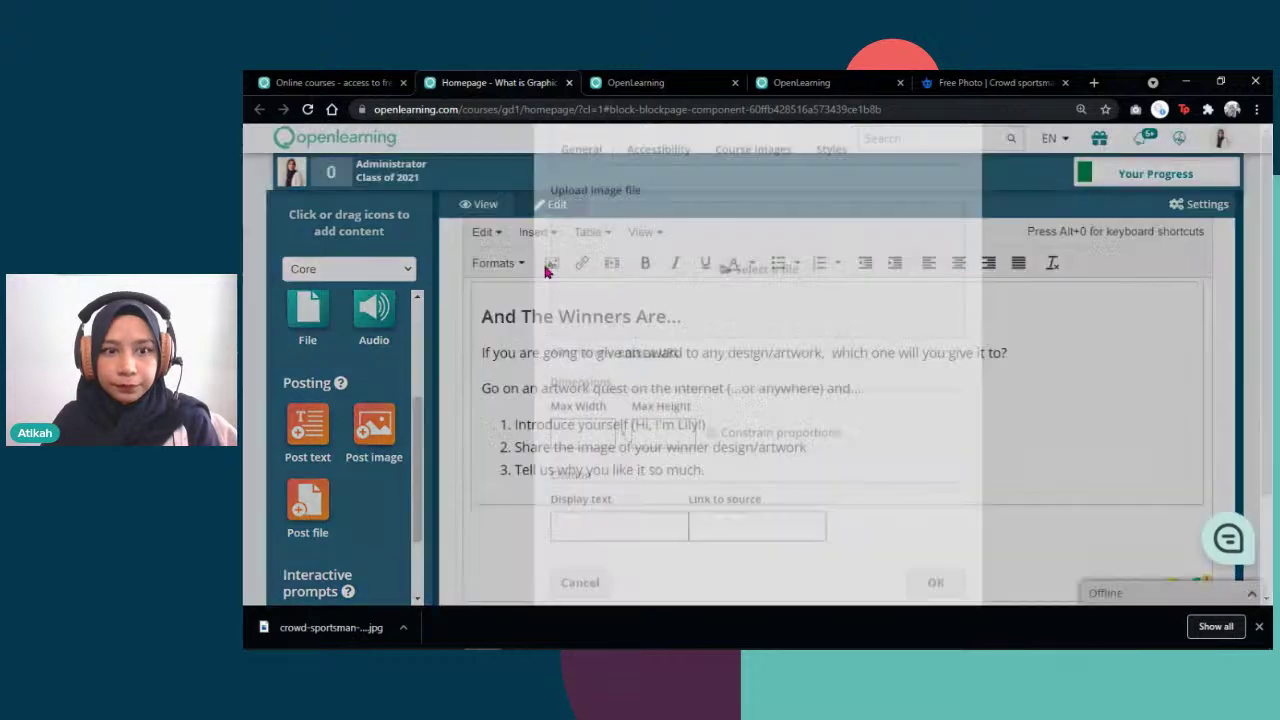
pyautogui.click(778, 368)
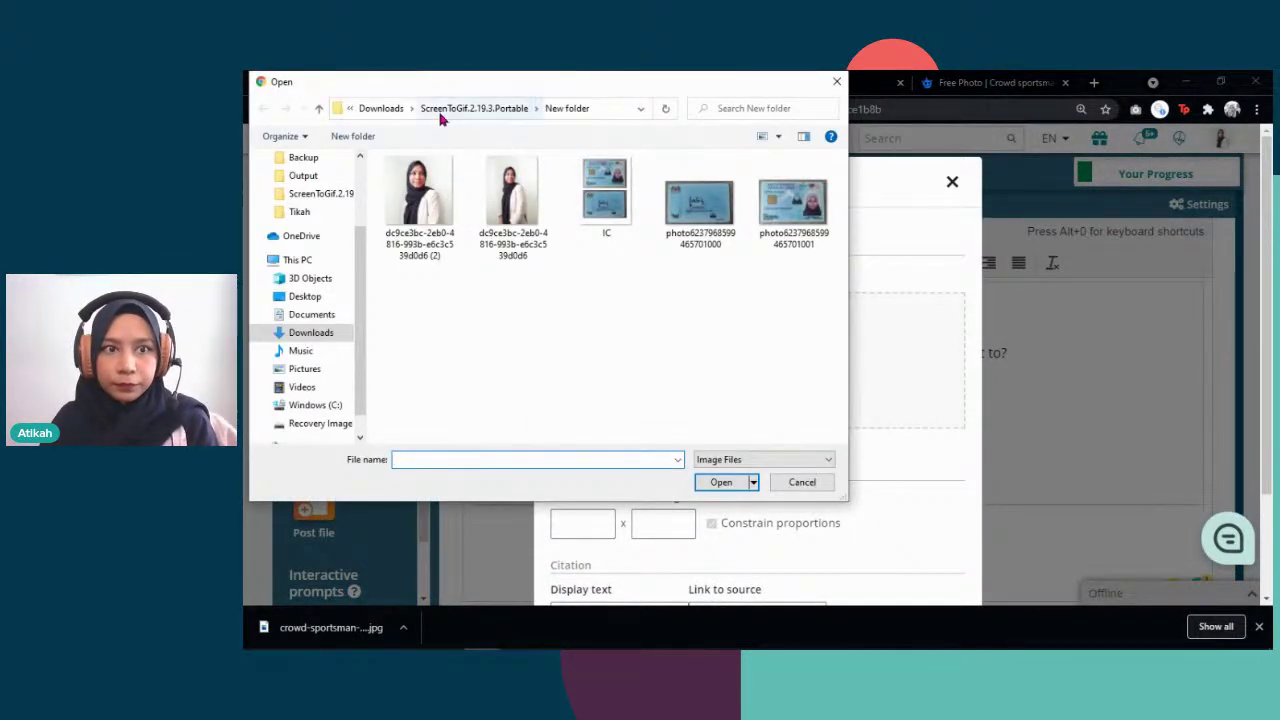
pyautogui.click(441, 112)
pyautogui.click(435, 109)
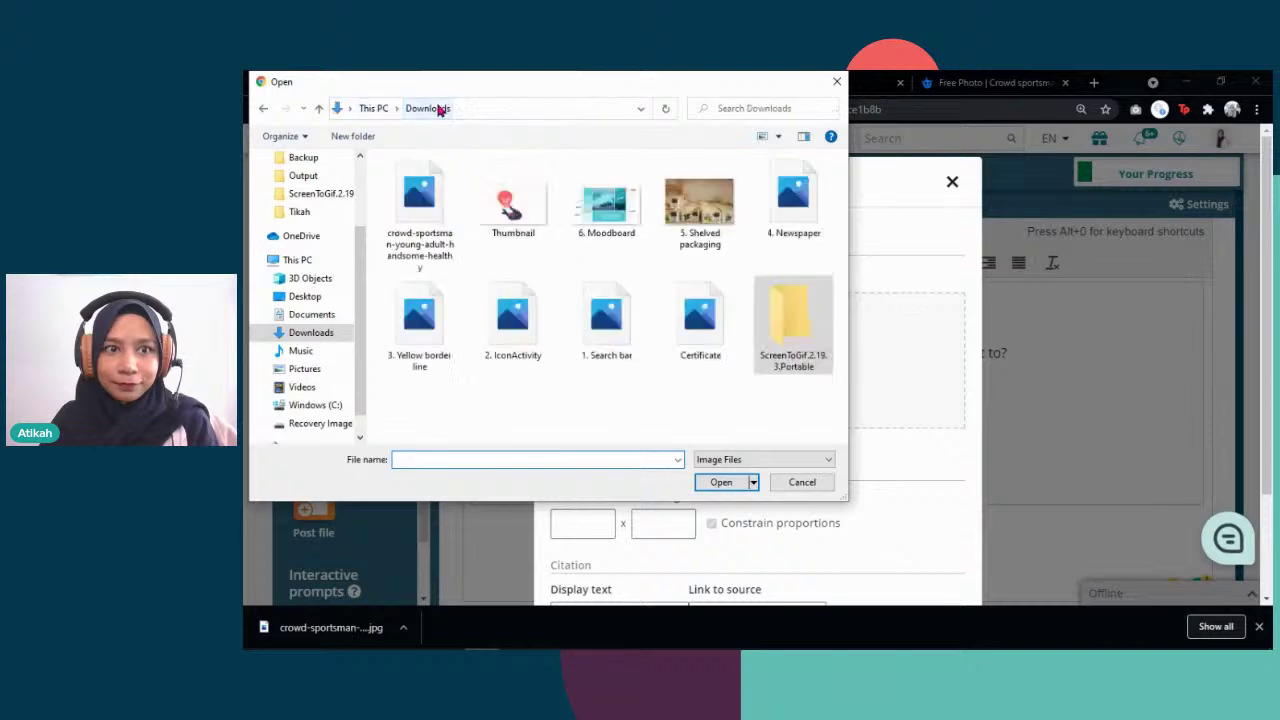
pyautogui.click(438, 193)
pyautogui.doubleClick(438, 193)
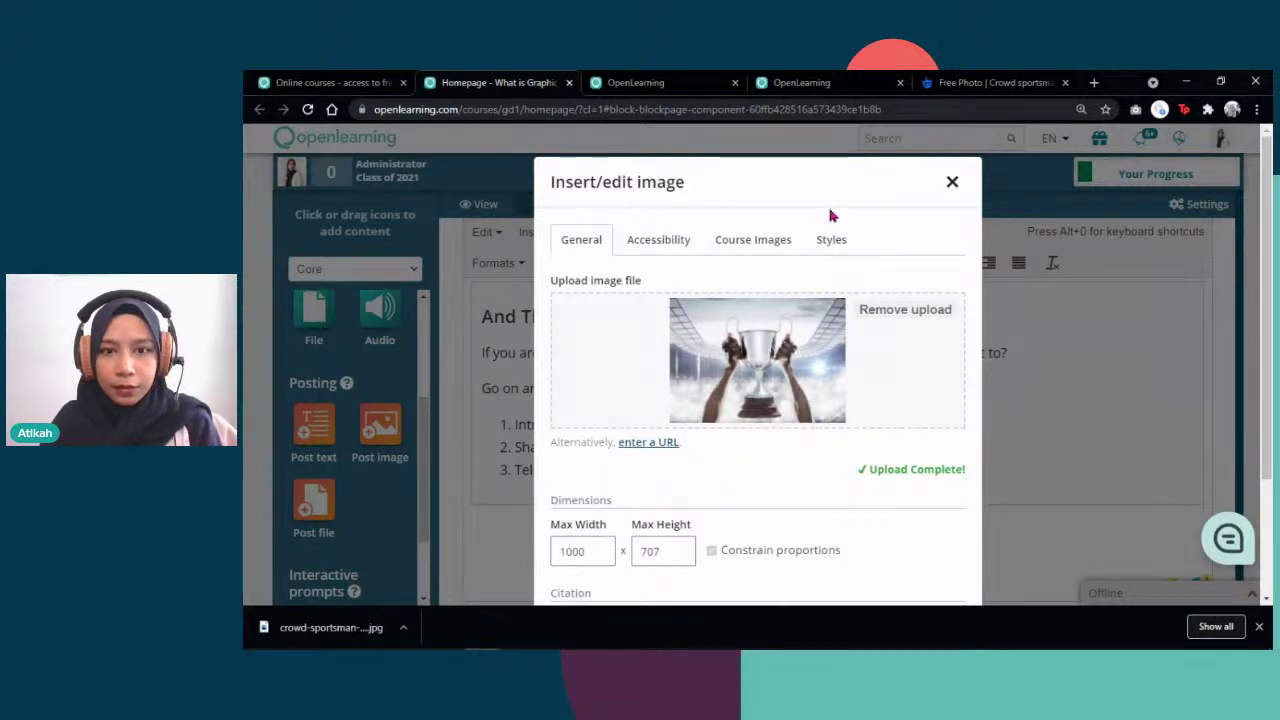
# Step: Style the image as Bordered, Framed, Shadow and Float Right, and turn off Centered
pyautogui.click(827, 244)
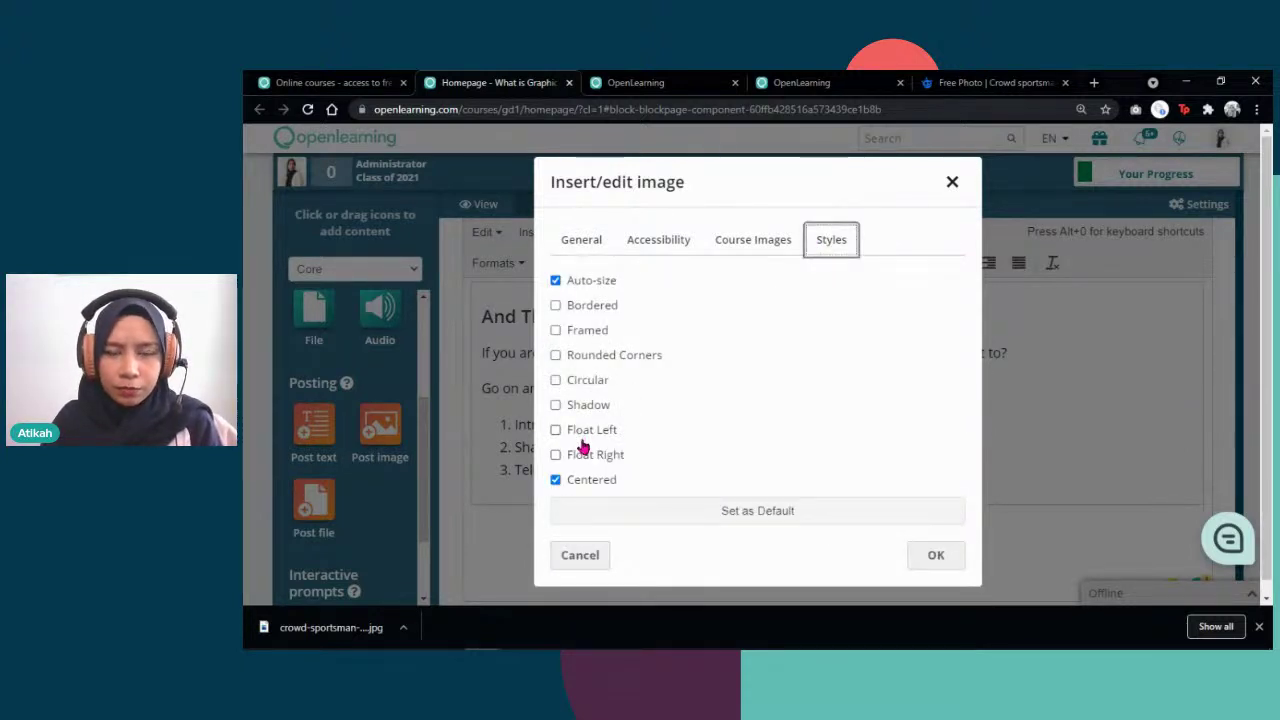
pyautogui.click(591, 457)
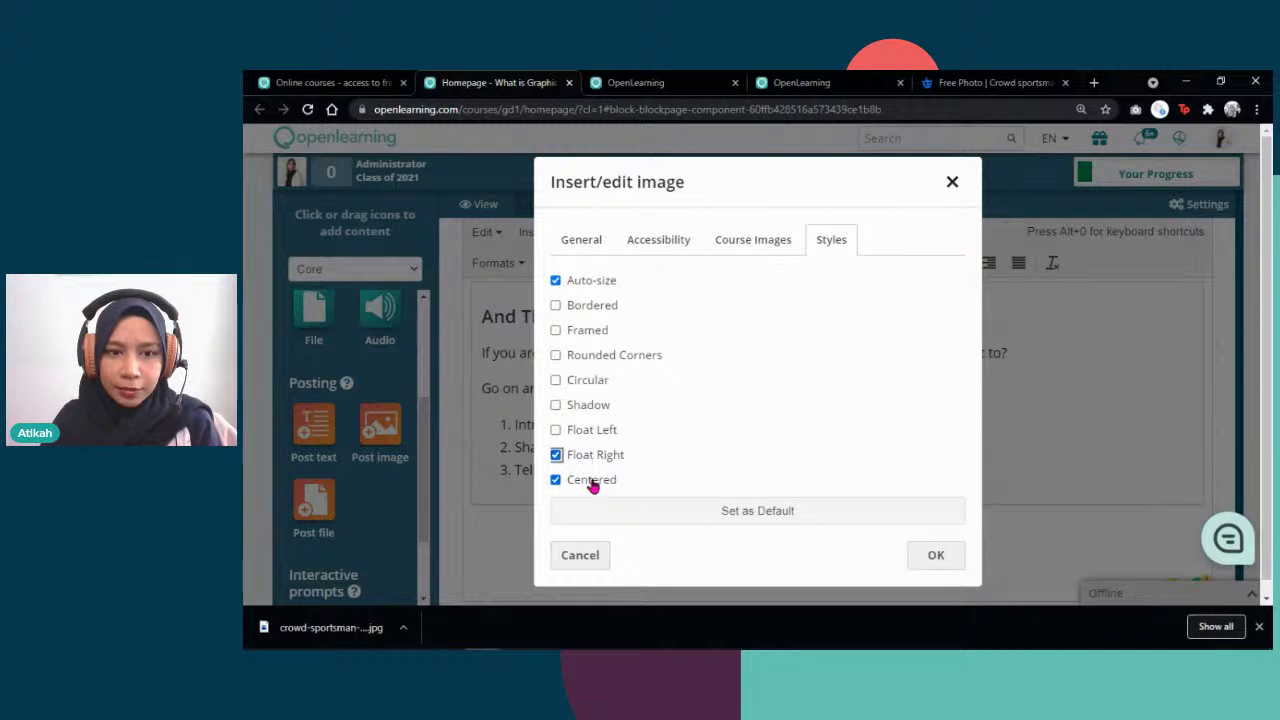
pyautogui.click(592, 481)
pyautogui.click(610, 306)
pyautogui.click(590, 329)
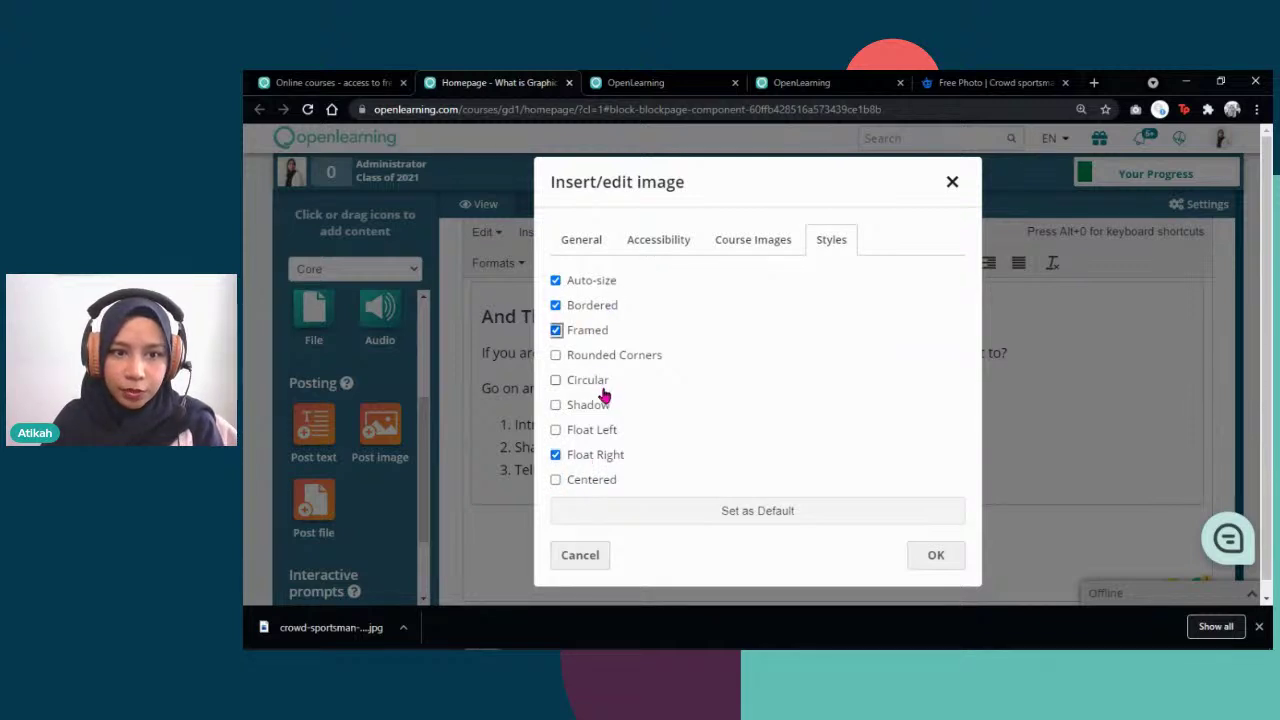
pyautogui.click(605, 405)
# Step: Set the image's maximum width to 300 and insert it into the text
pyautogui.click(581, 239)
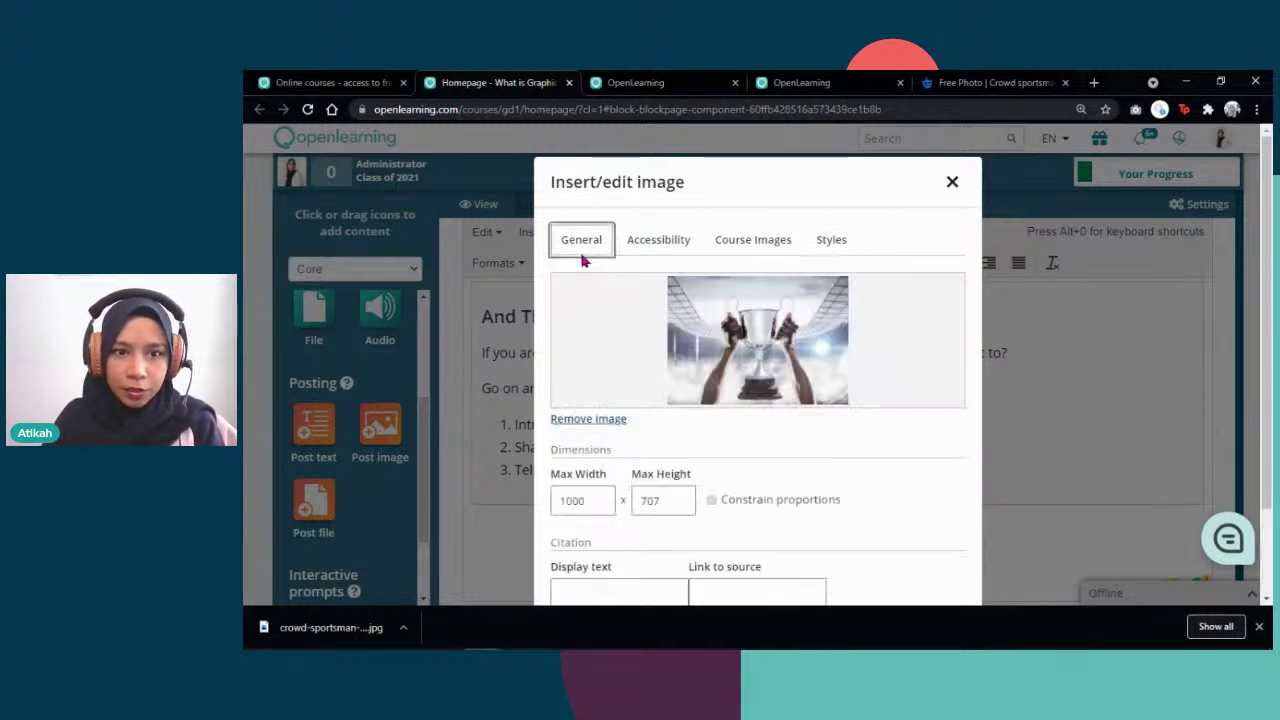
pyautogui.scroll(-1, 660, 445)
pyautogui.doubleClick(575, 400)
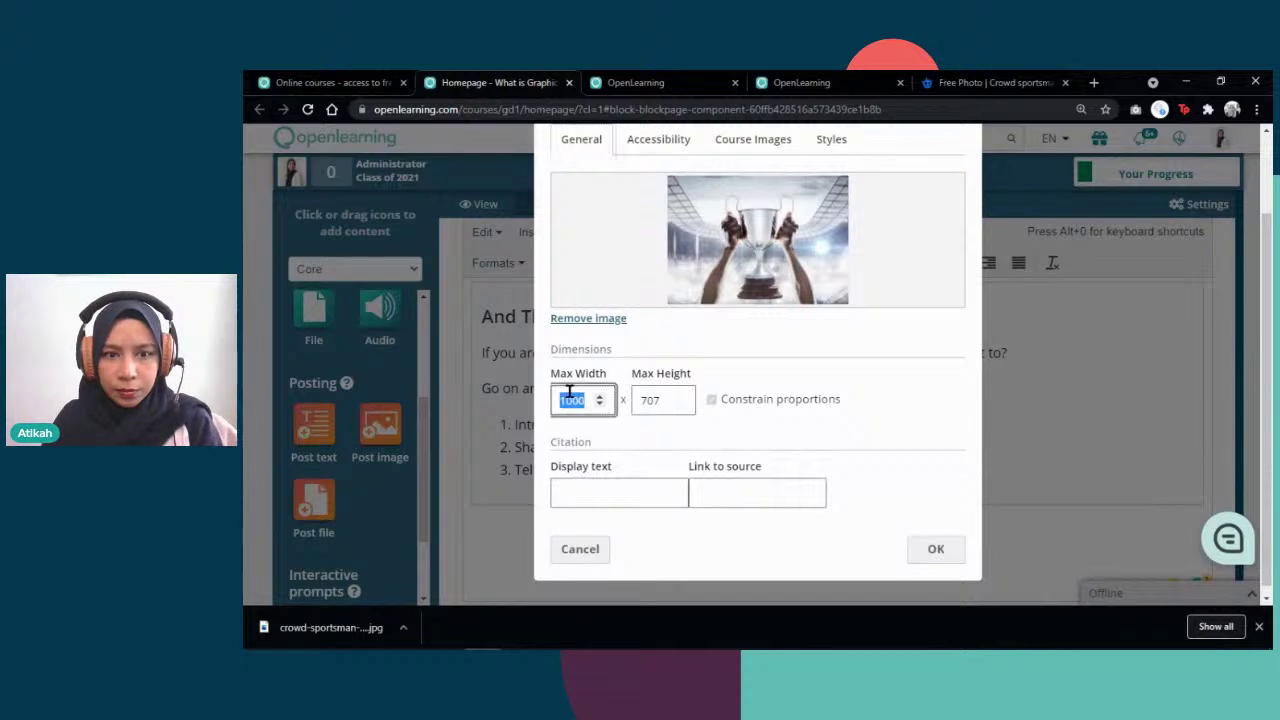
pyautogui.write('300')
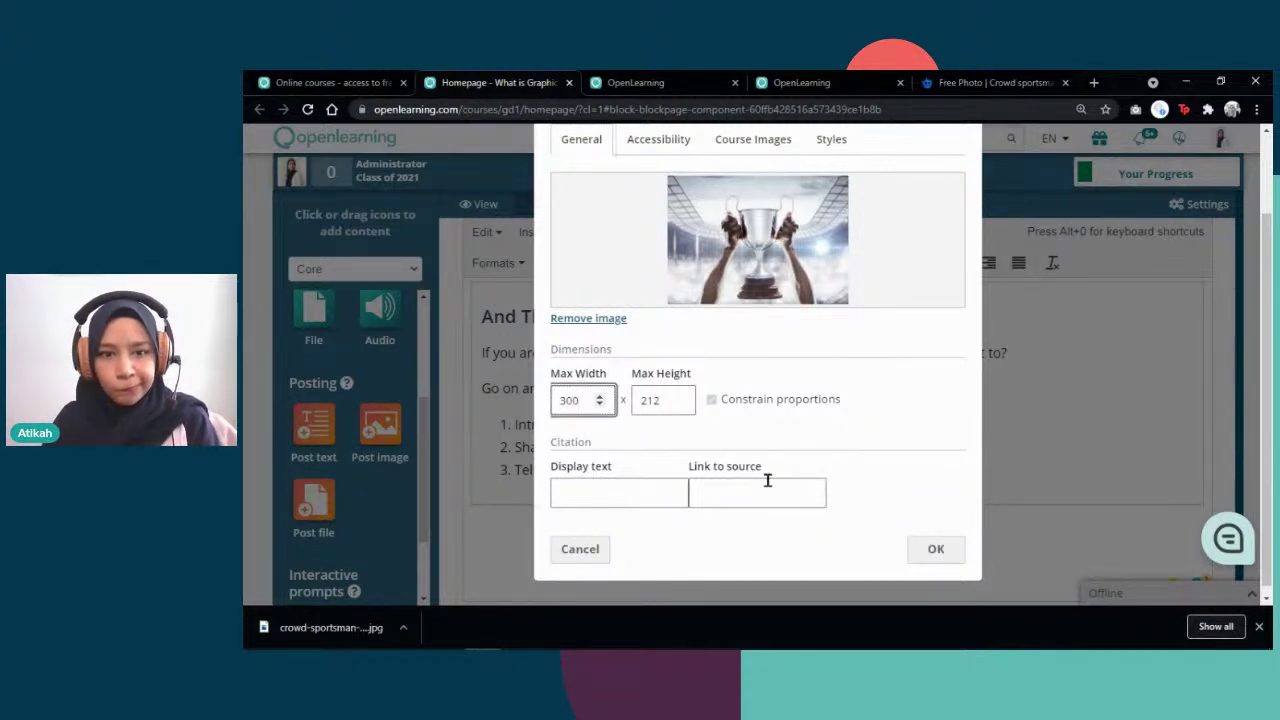
pyautogui.click(914, 551)
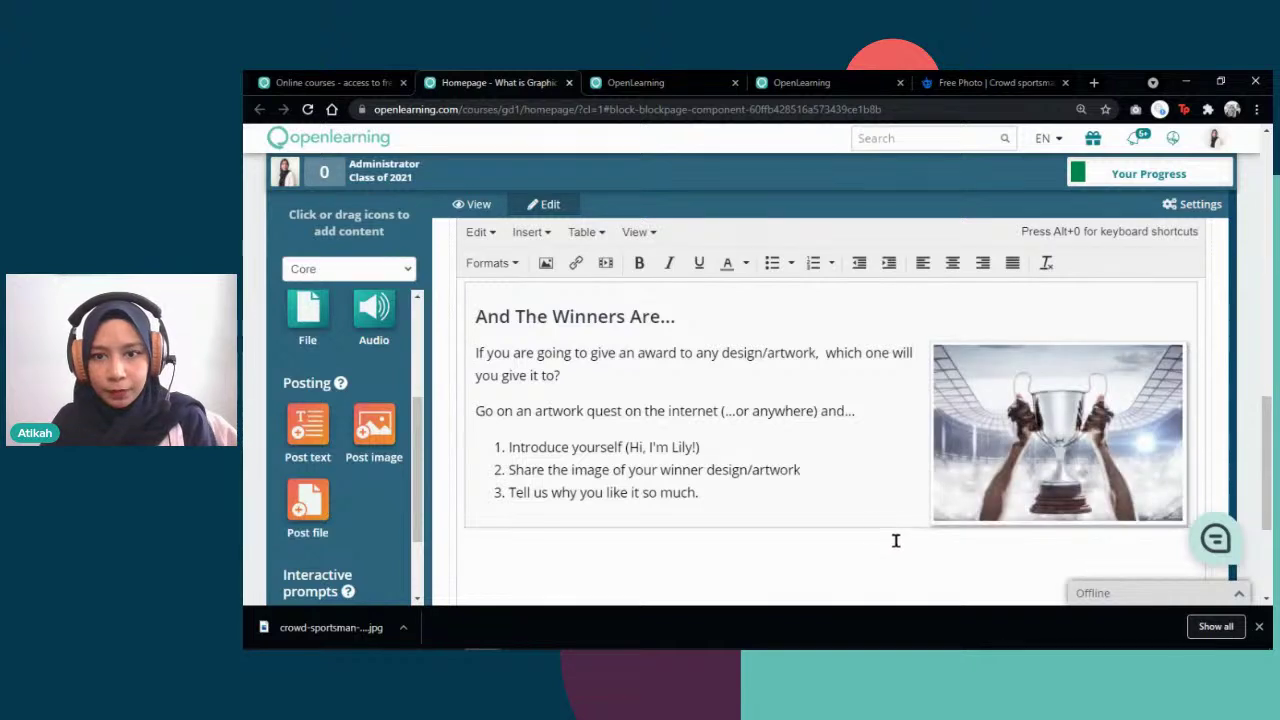
pyautogui.click(818, 435)
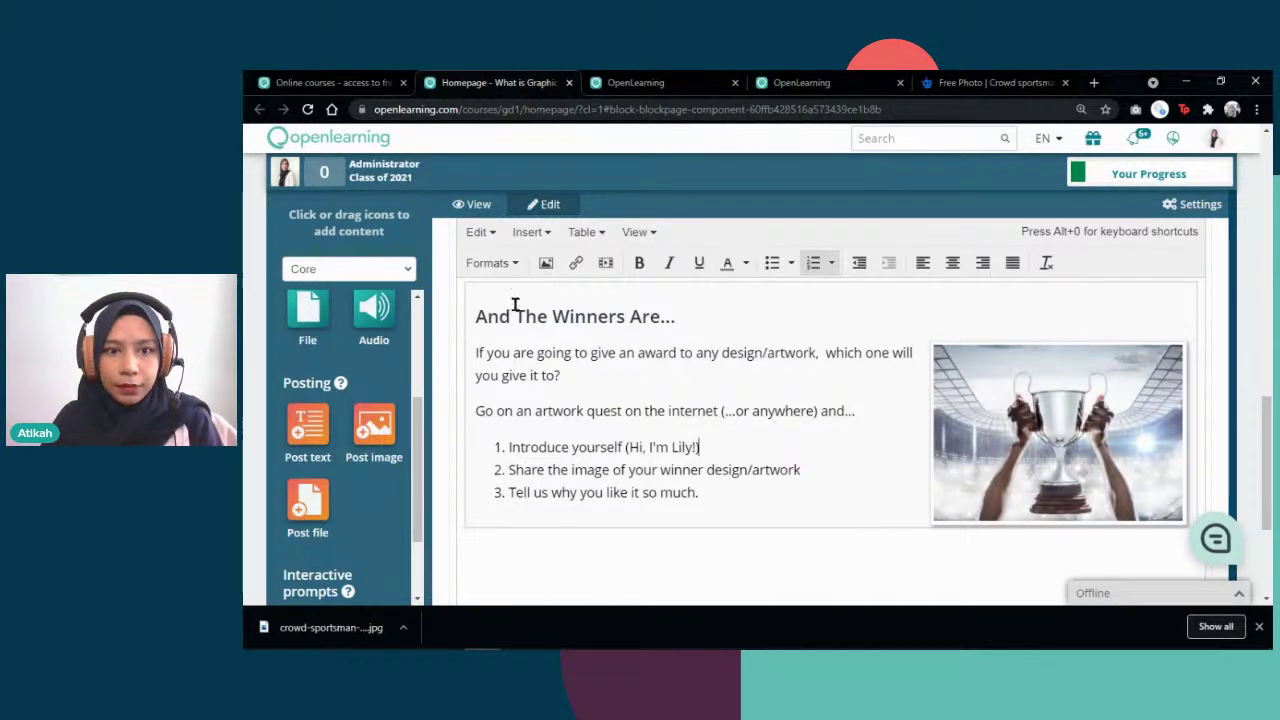
pyautogui.scroll(2, 556, 360)
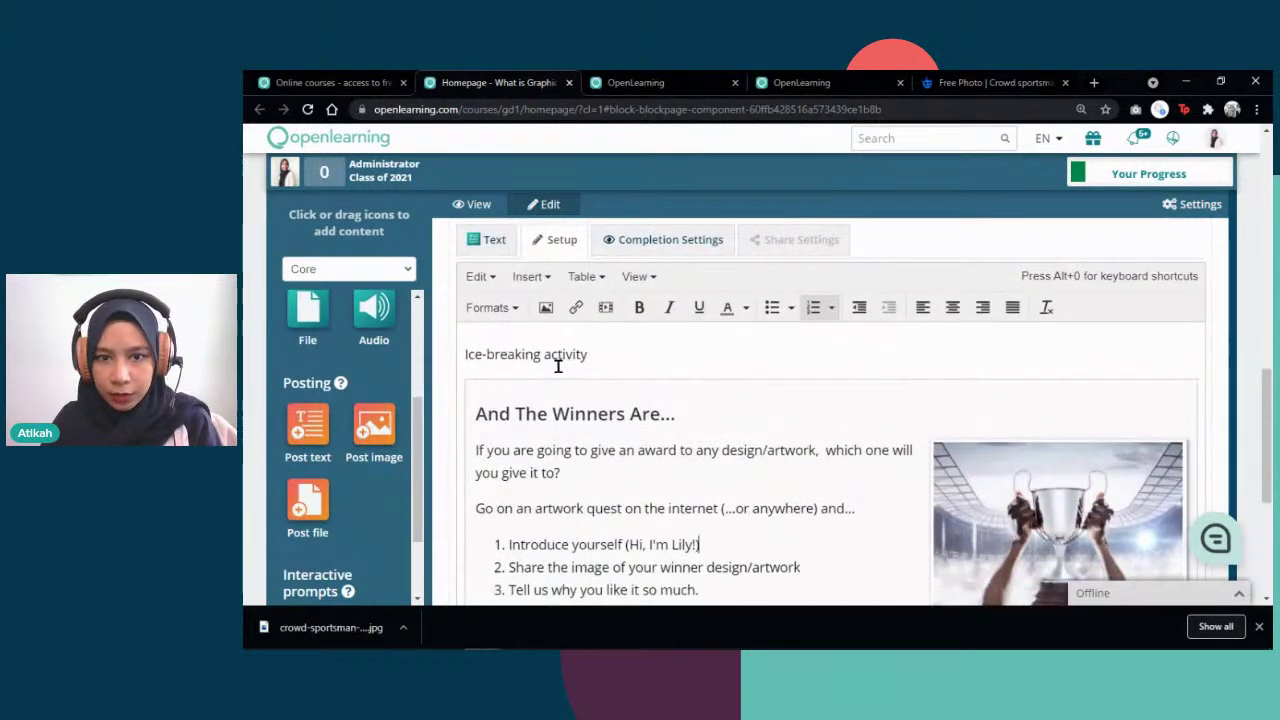
pyautogui.scroll(-1, 556, 360)
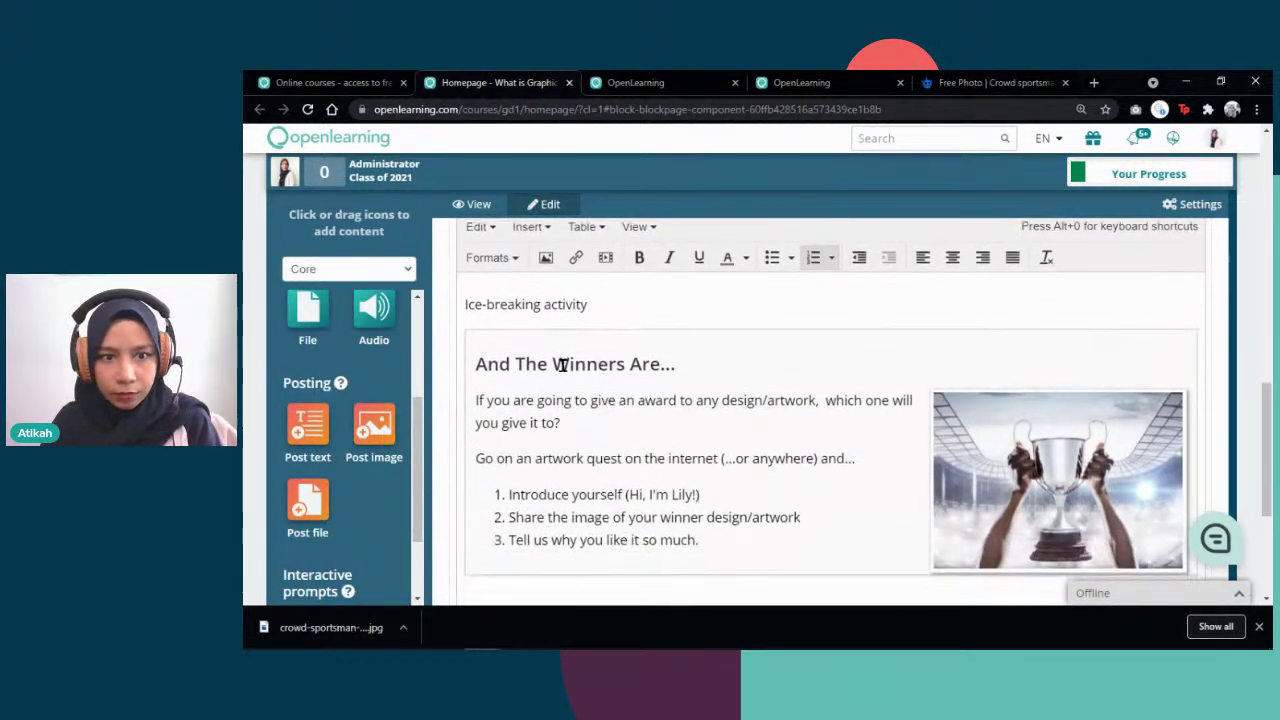
pyautogui.click(492, 264)
pyautogui.moveTo(530, 368)
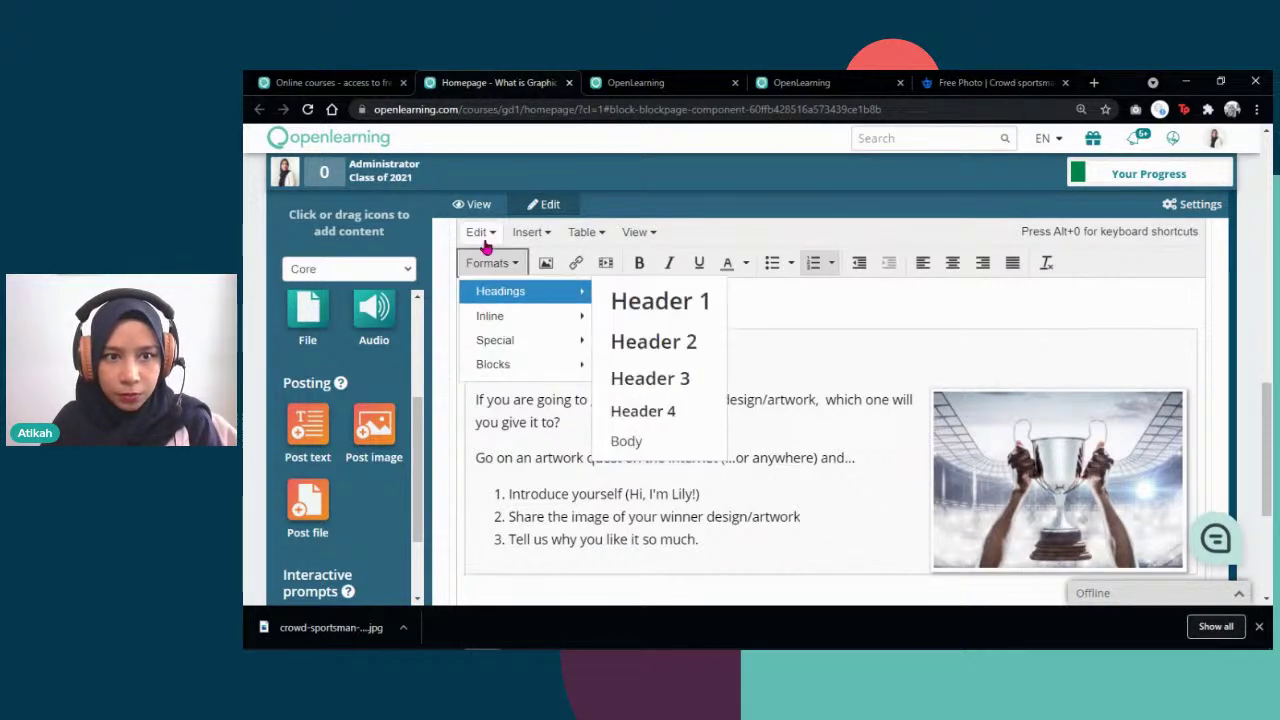
# Step: Move the trophy image to the start of the "And The Winners Are..." heading
pyautogui.click(960, 480)
pyautogui.scroll(-2, 922, 434)
pyautogui.scroll(-3, 926, 430)
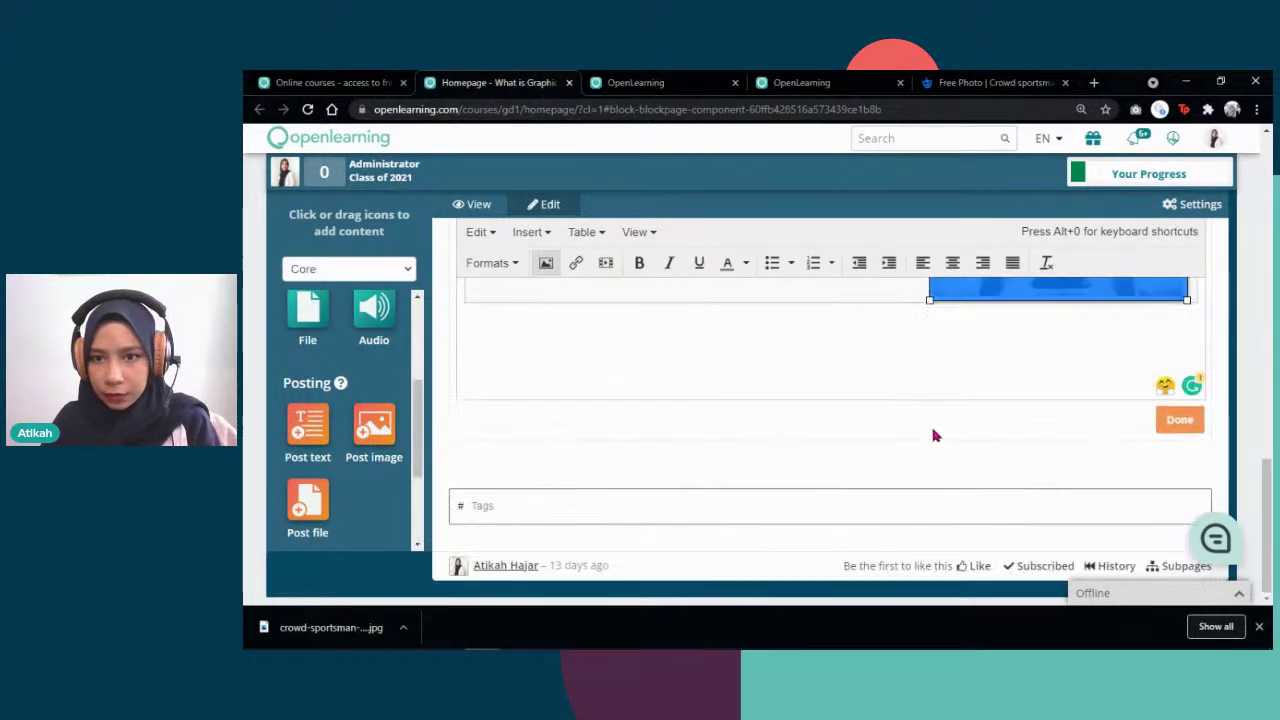
pyautogui.scroll(5, 848, 423)
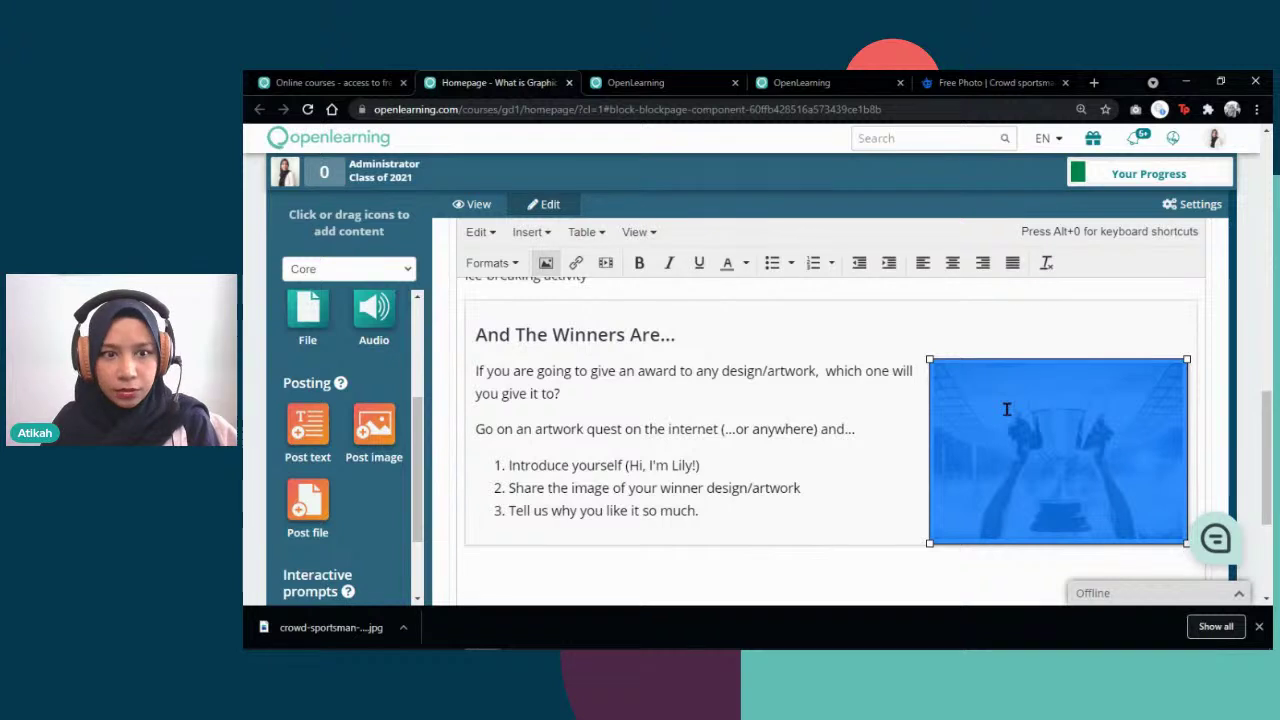
pyautogui.moveTo(1007, 408); pyautogui.dragTo(474, 330)
pyautogui.click(770, 458)
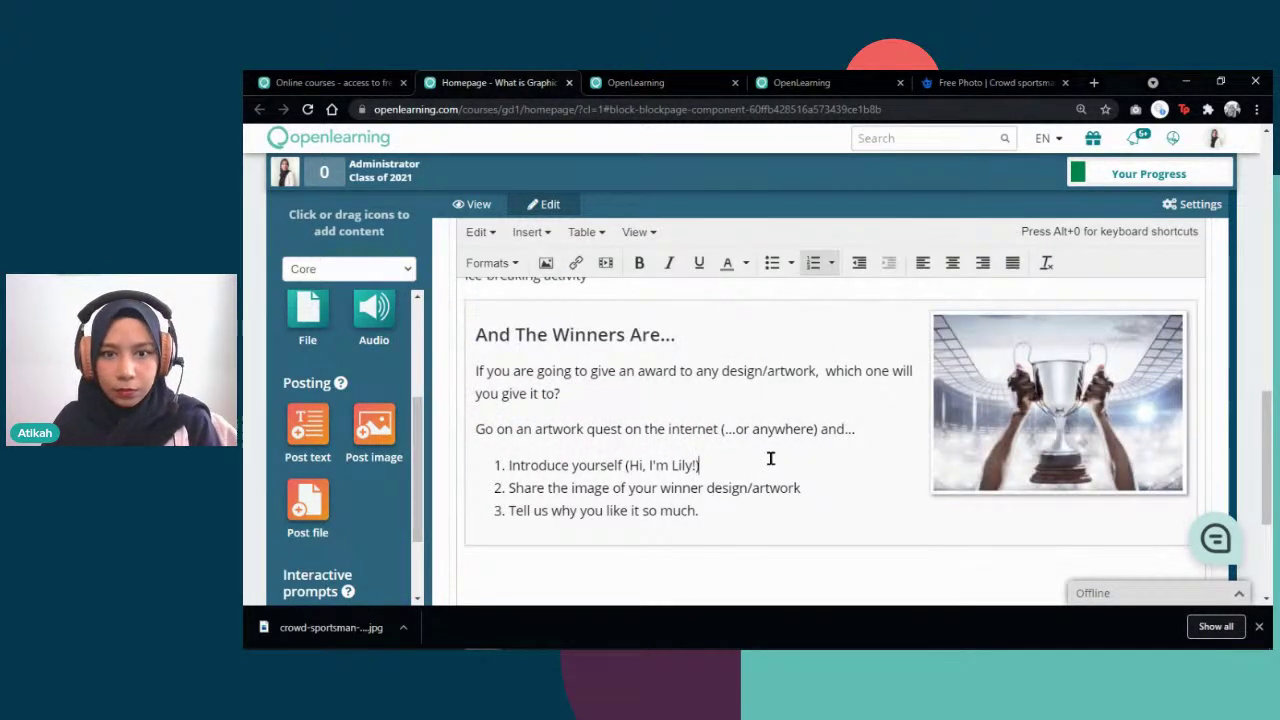
# Step: In the source code, add the class container-red before container-border on the bordered container's div and apply it
pyautogui.click(479, 233)
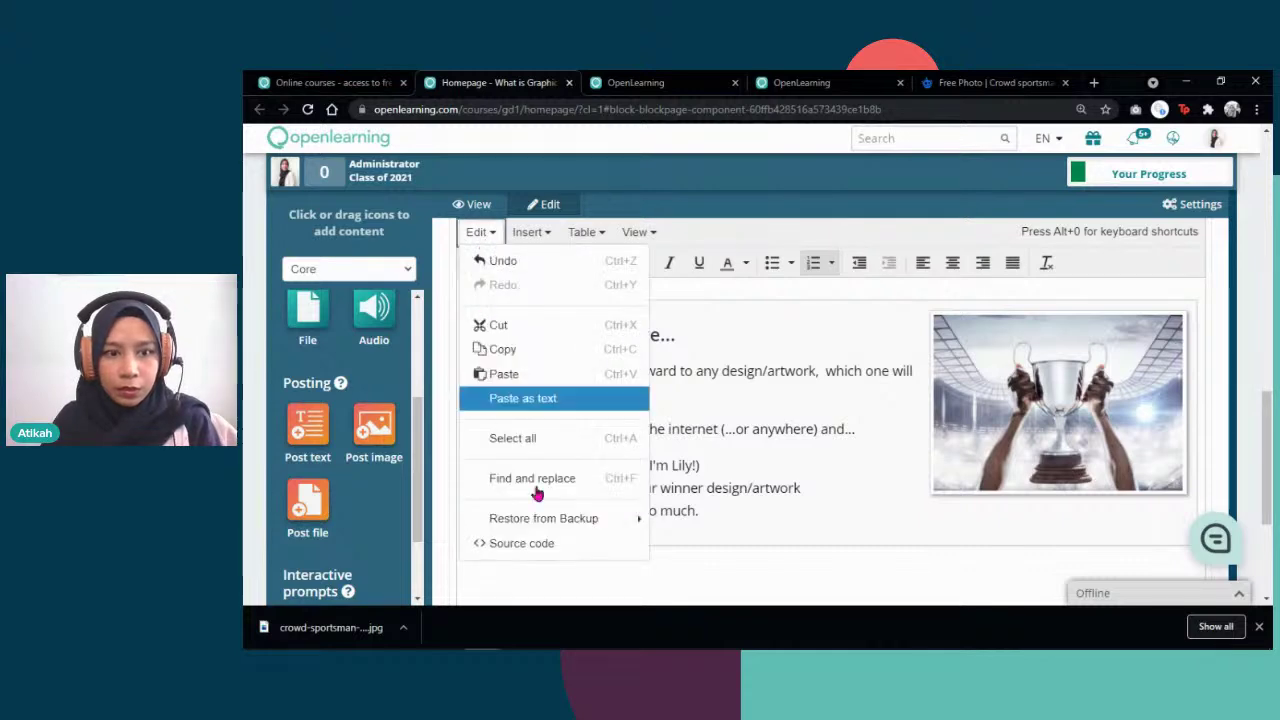
pyautogui.click(549, 545)
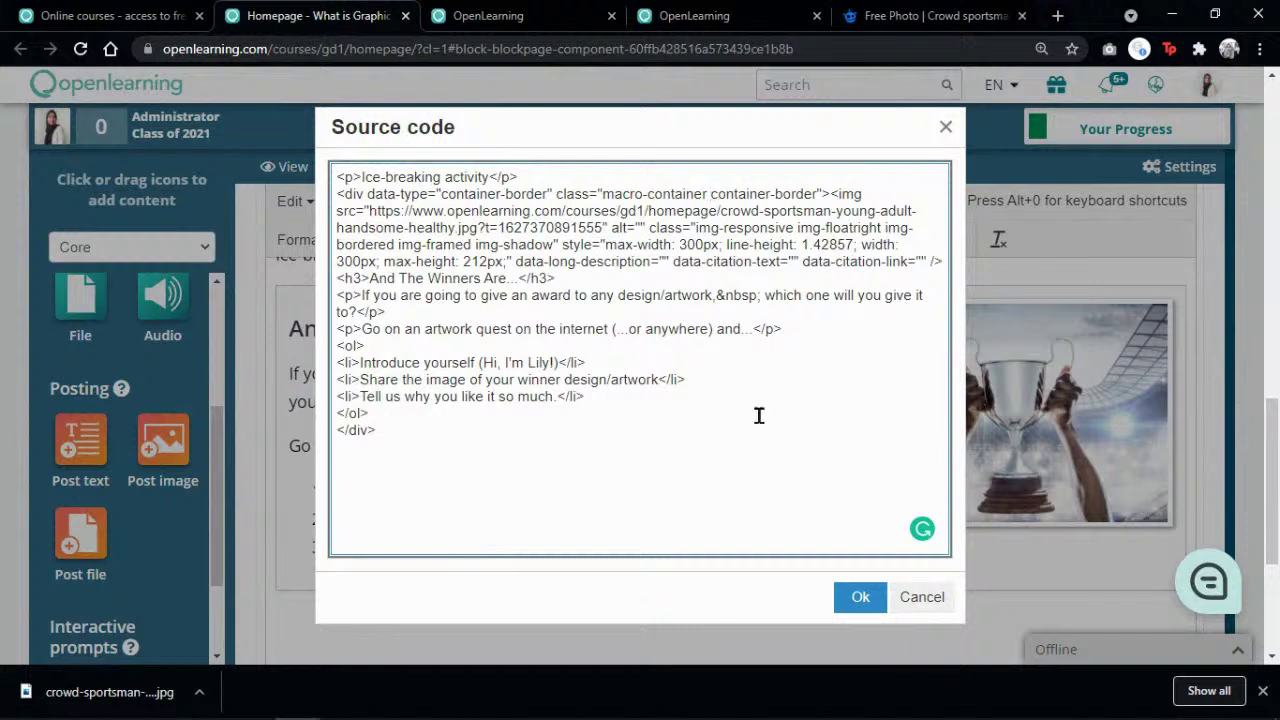
pyautogui.write('container-')
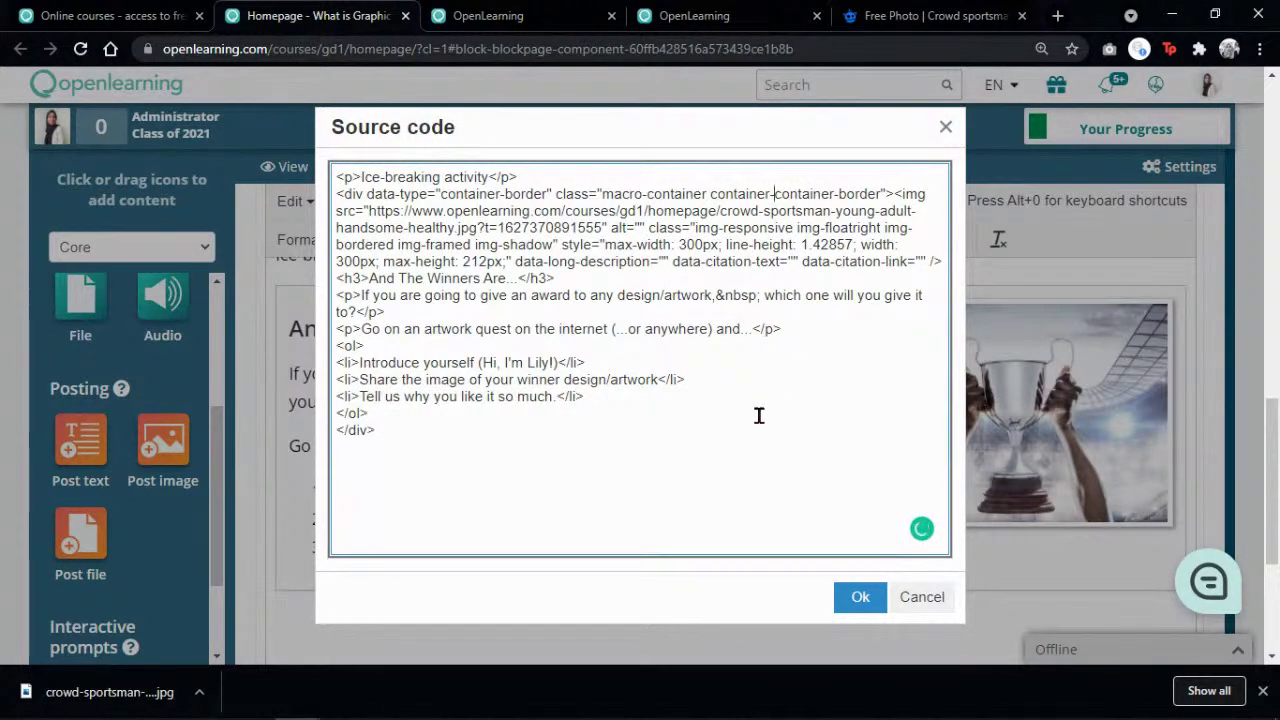
pyautogui.write('red')
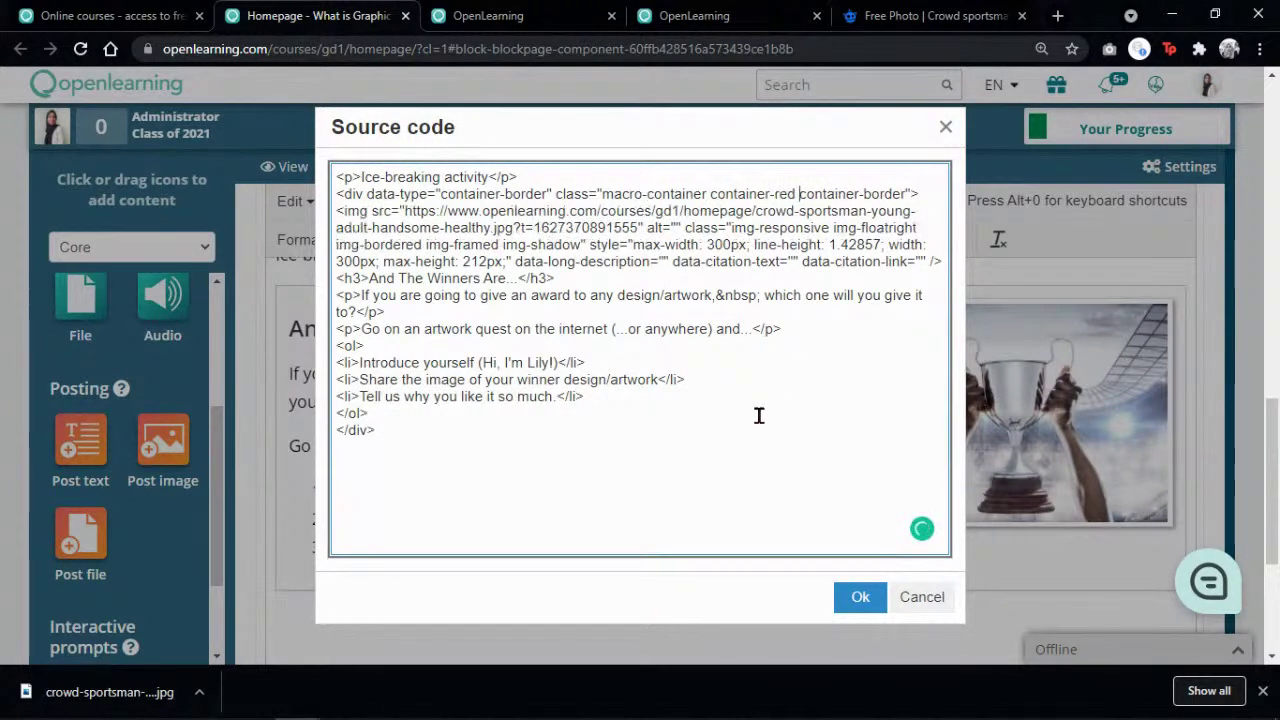
pyautogui.click(855, 597)
# Step: Check the red container's layout and finish editing the ice-breaking activity text widget
pyautogui.scroll(-2, 816, 468)
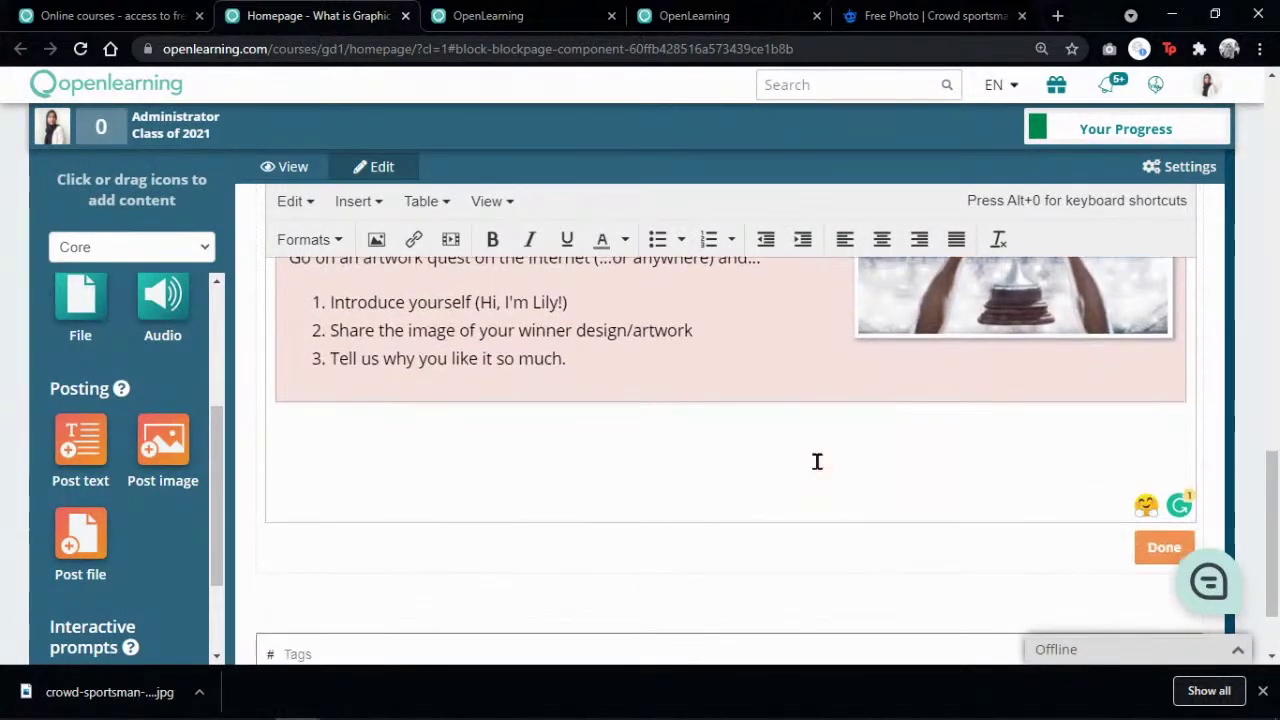
pyautogui.scroll(3, 797, 431)
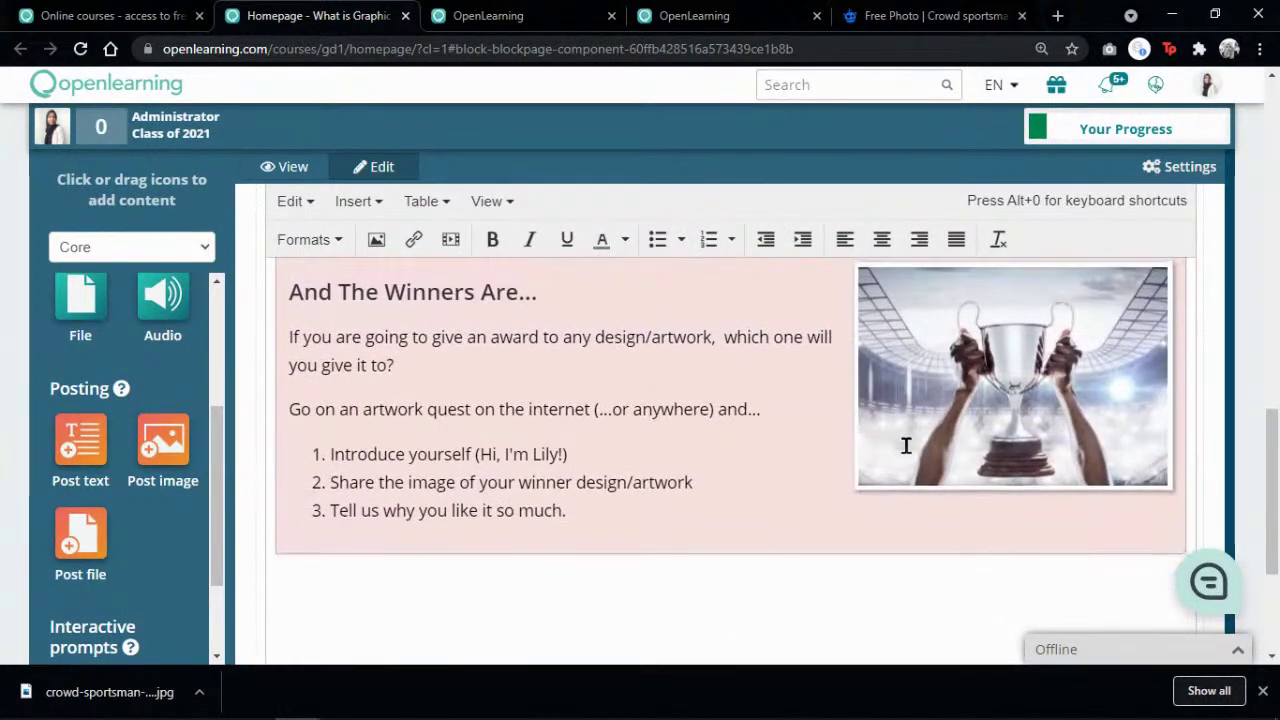
pyautogui.scroll(-3, 906, 446)
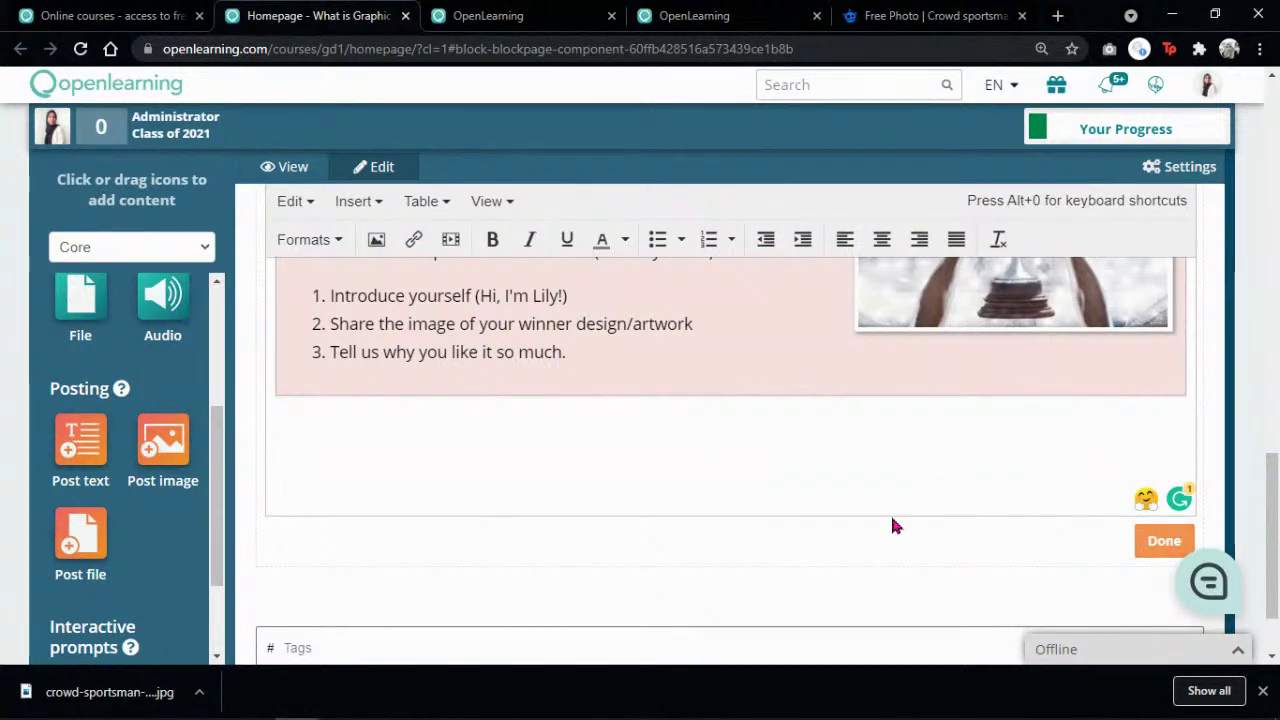
pyautogui.scroll(3, 565, 346)
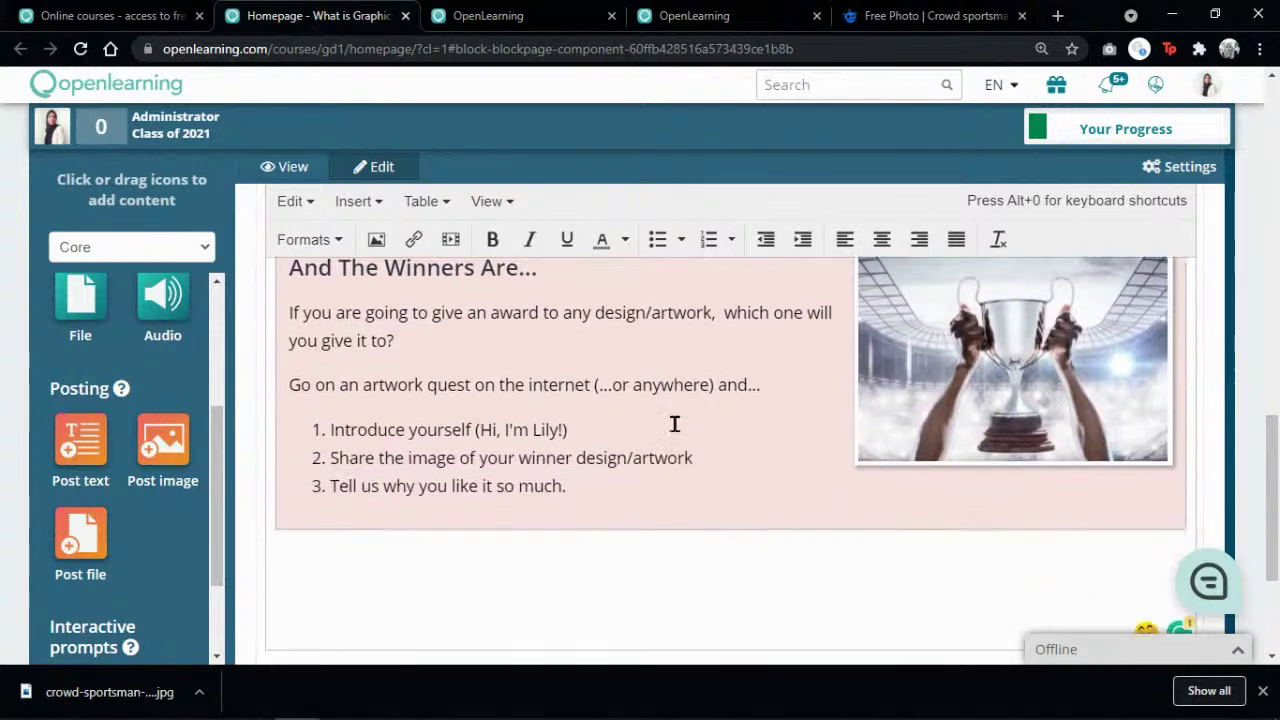
pyautogui.scroll(-2, 675, 424)
pyautogui.click(1155, 561)
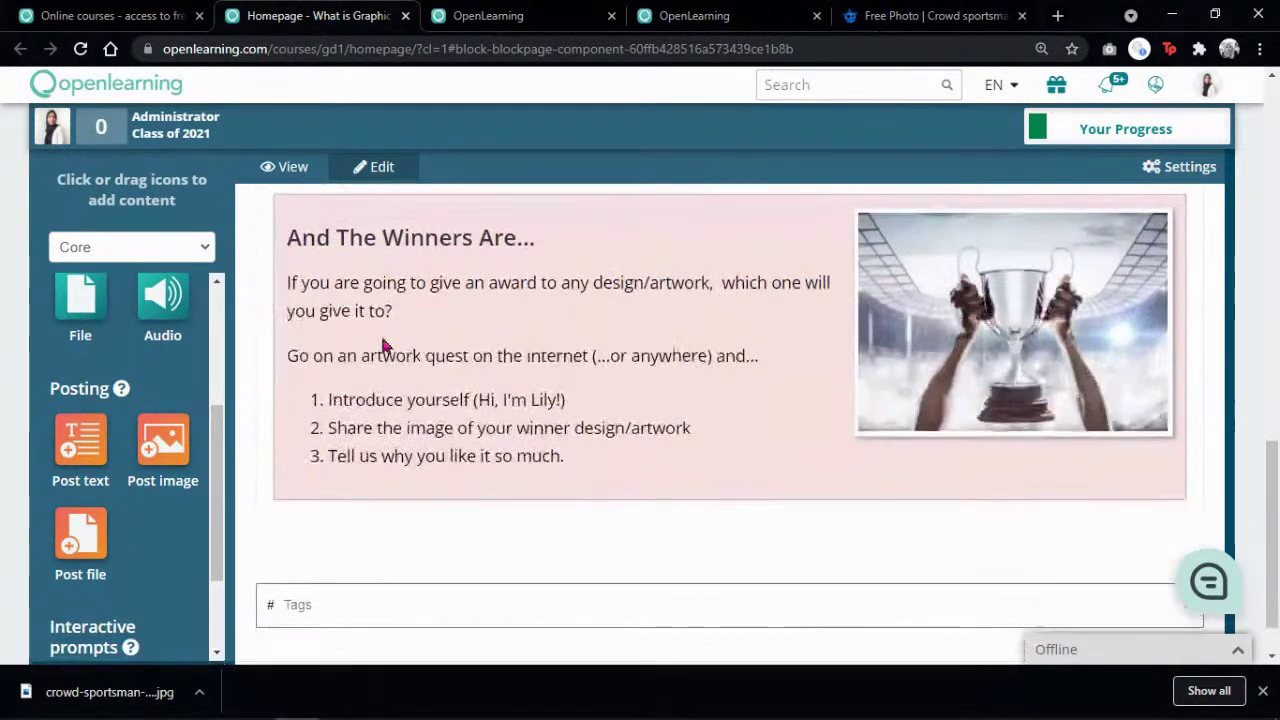
pyautogui.scroll(5, 371, 297)
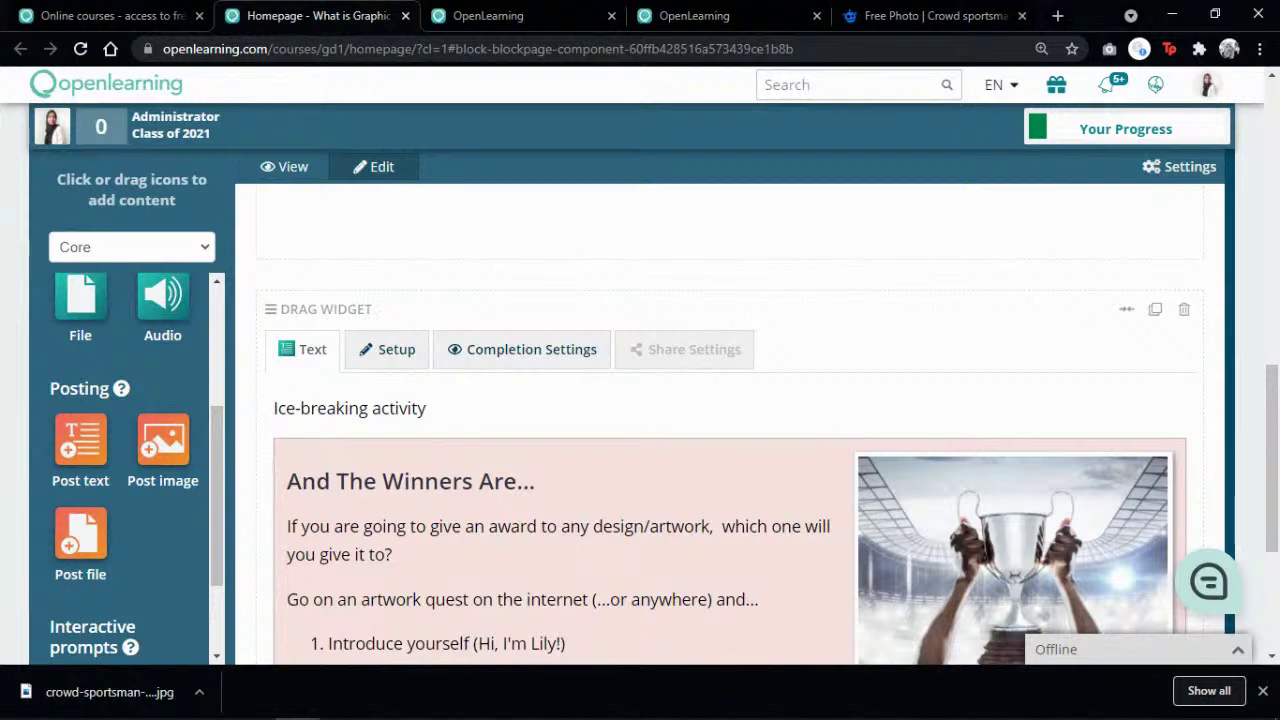
pyautogui.scroll(-3, 389, 363)
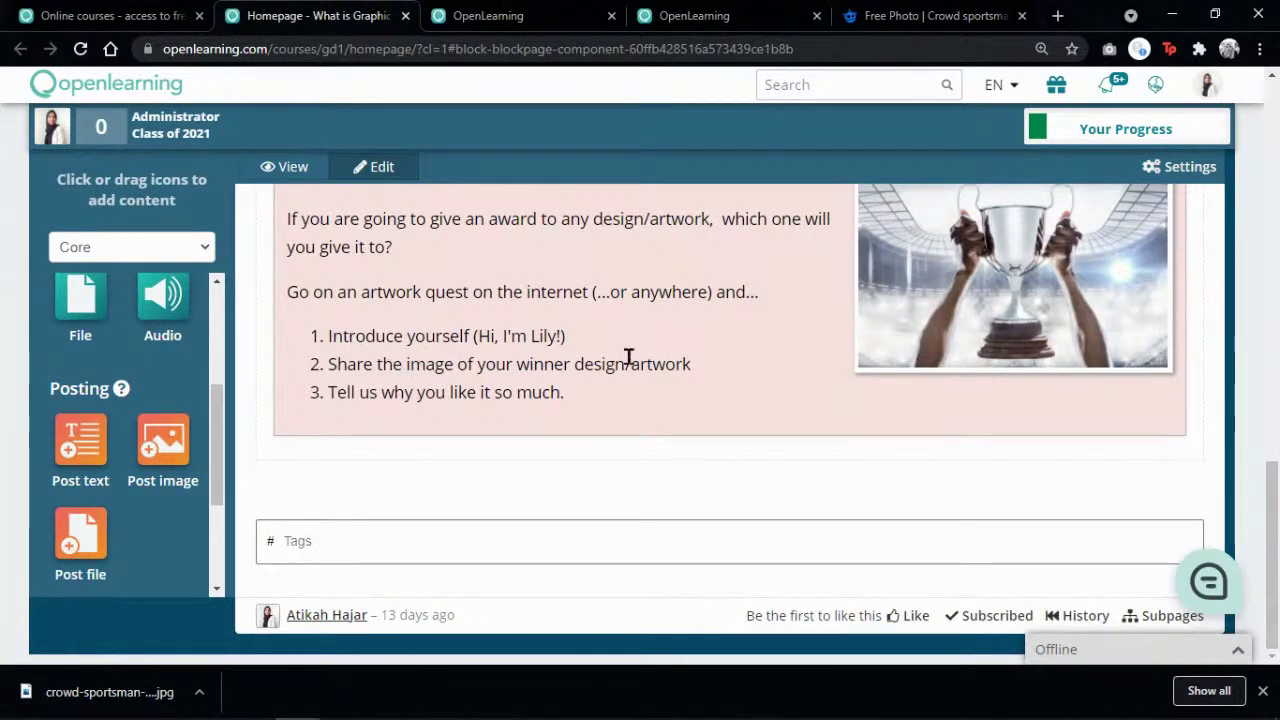
pyautogui.scroll(-5, 314, 180)
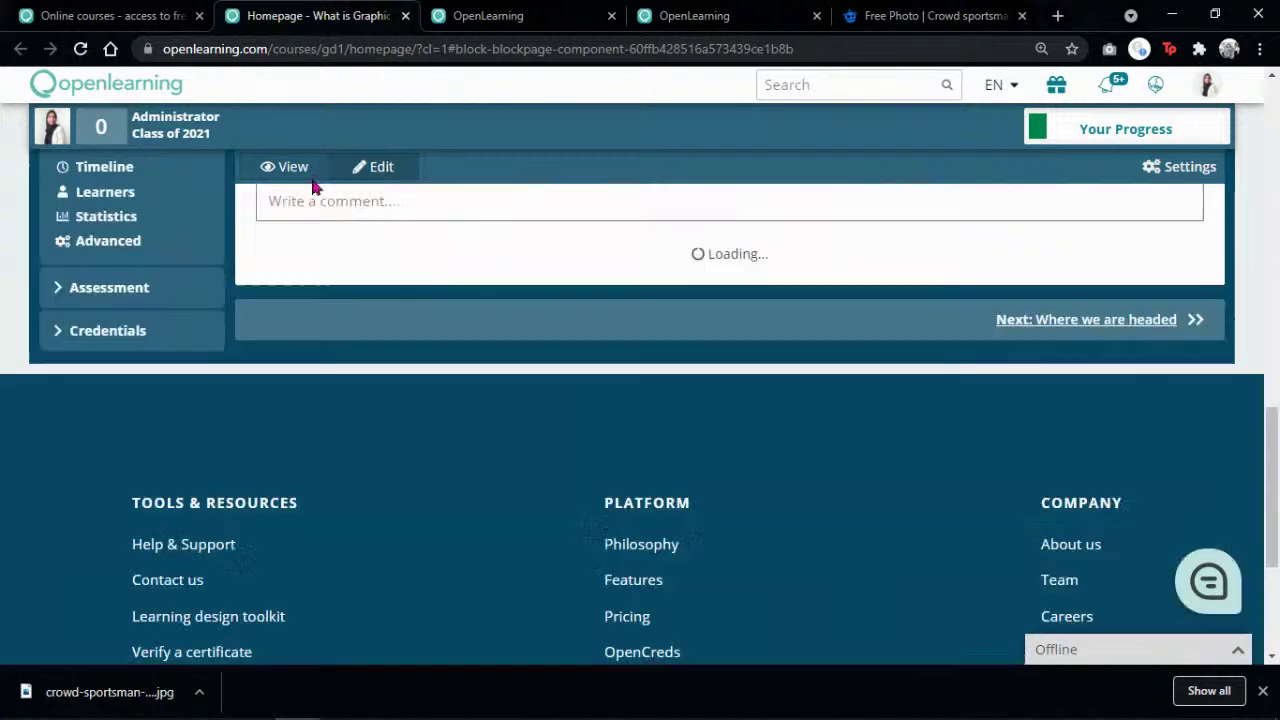
# Step: In the page's community settings, set the comments heading to "Ice-breaking activity" and the placeholder text to "Introduce yourself", and save the changes
pyautogui.scroll(1, 344, 311)
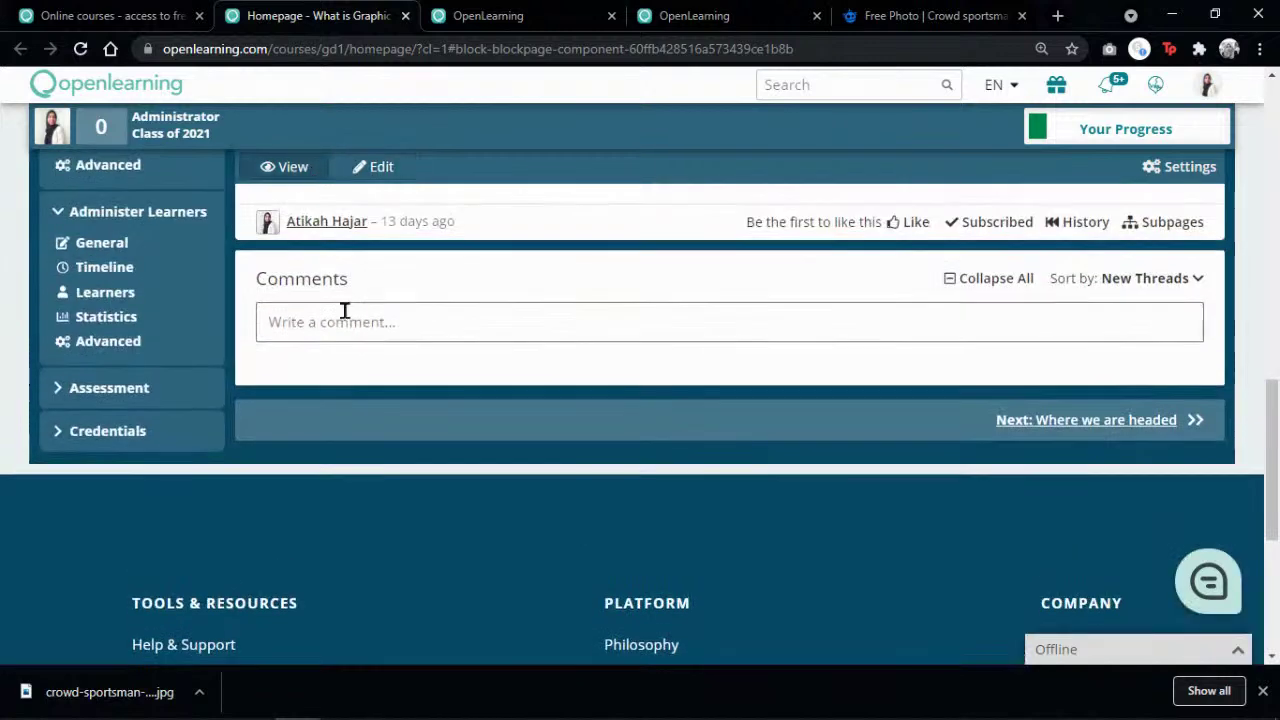
pyautogui.click(1168, 180)
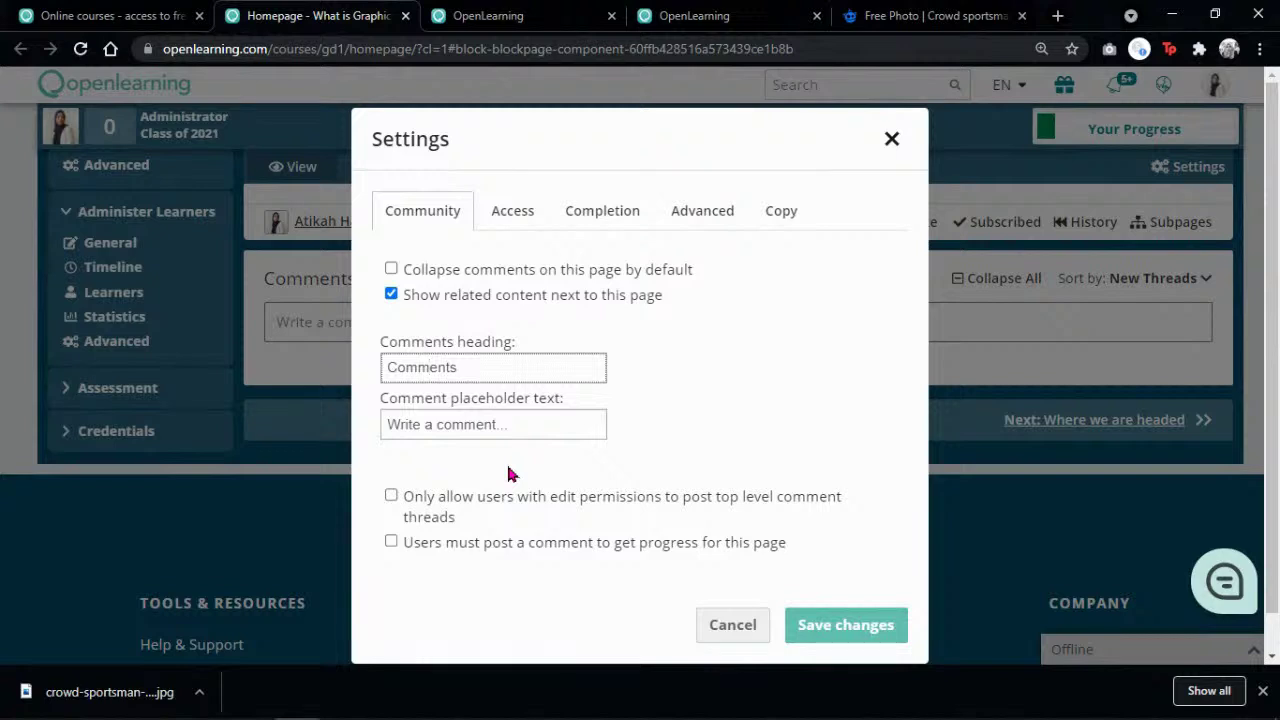
pyautogui.hotkey('ctrl', 'a')
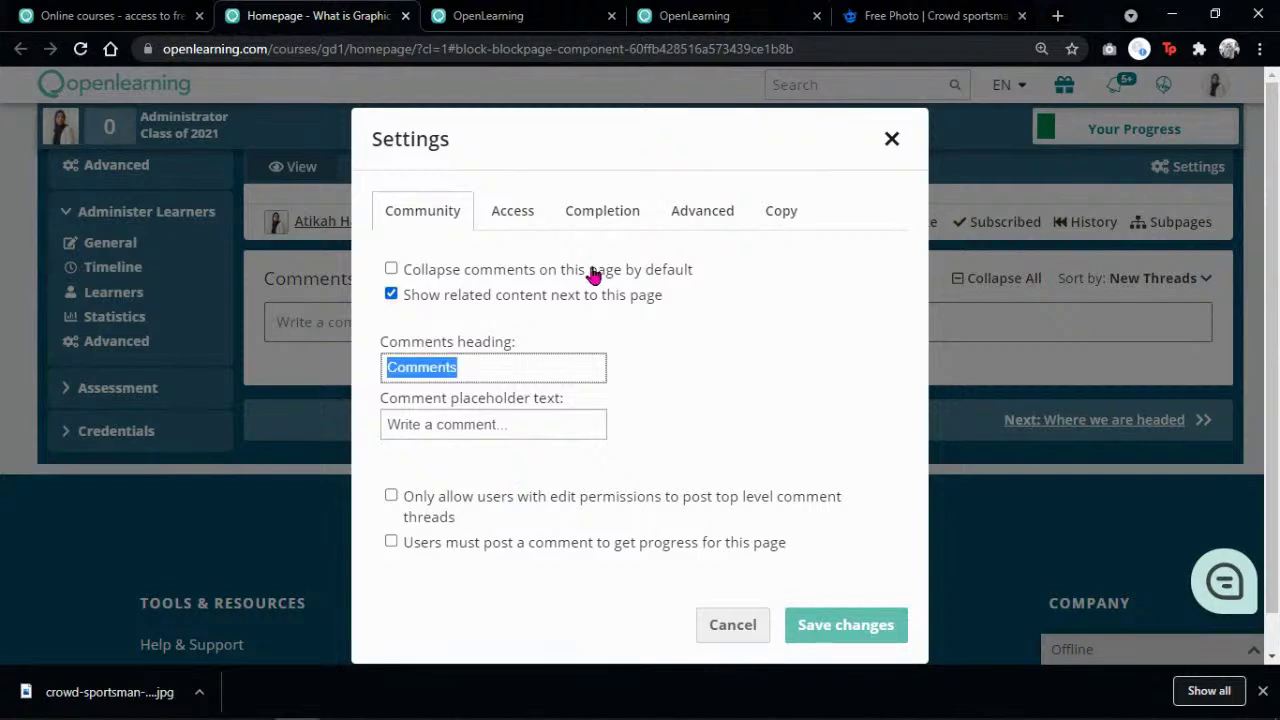
pyautogui.press('BackSpace')
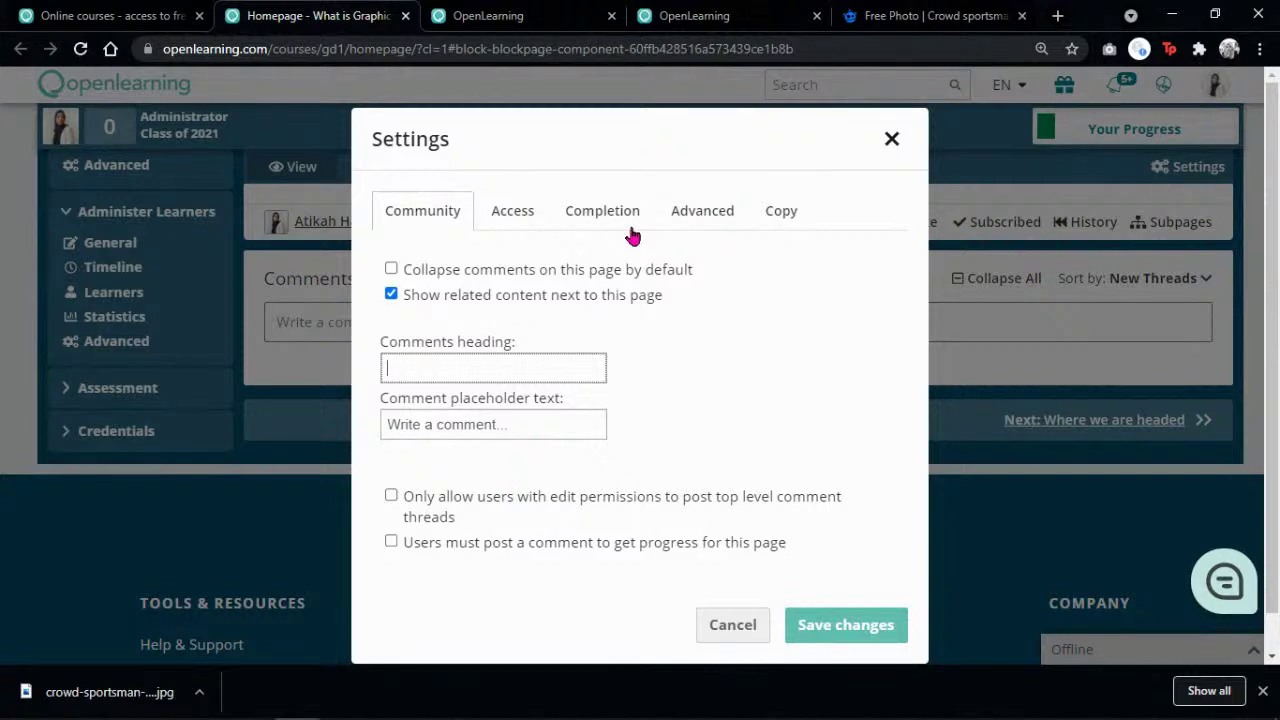
pyautogui.click(494, 432)
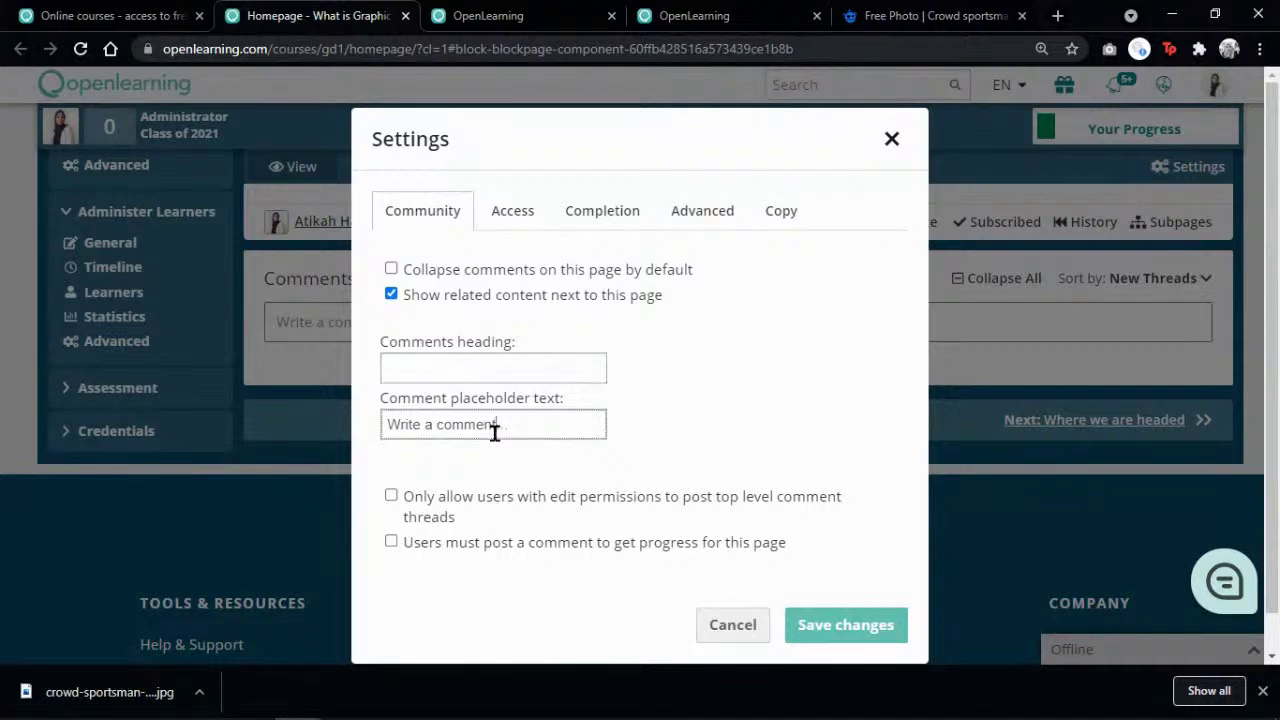
pyautogui.hotkey('ctrl', 'a')
pyautogui.write('Int')
pyautogui.hotkey('ctrl', 'a')
pyautogui.press('End')
pyautogui.click(584, 370)
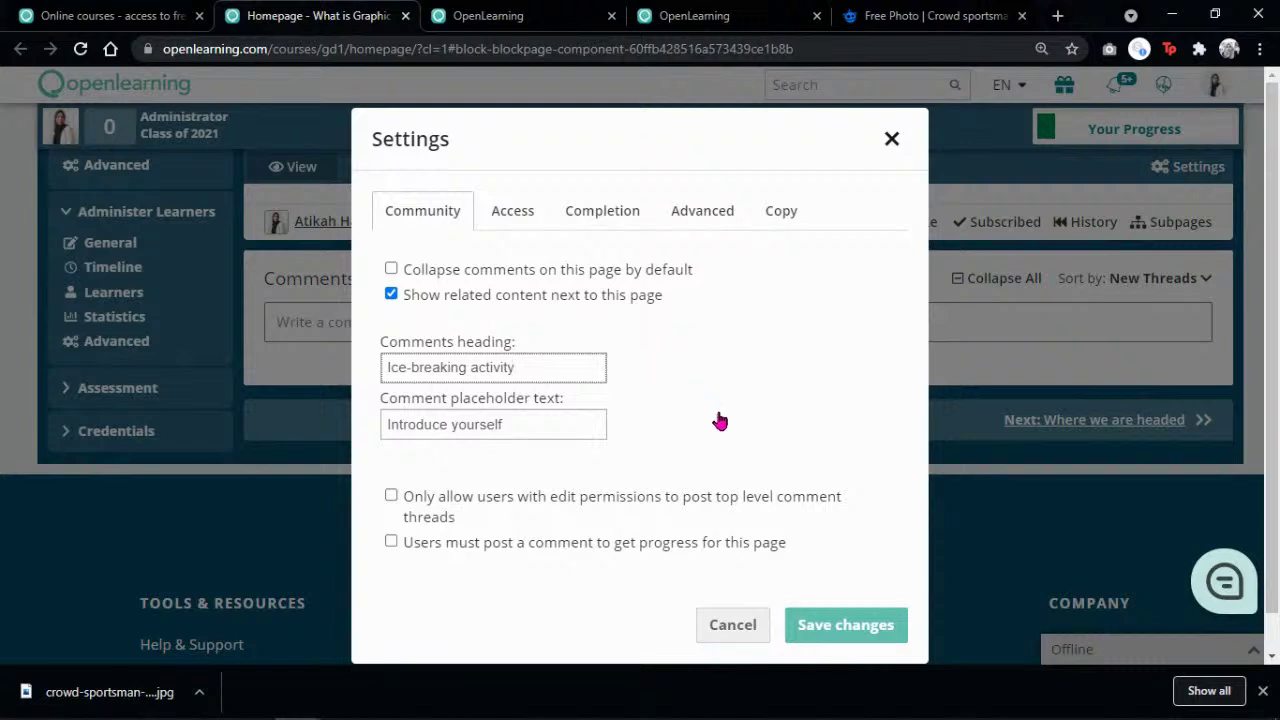
pyautogui.scroll(-1, 612, 500)
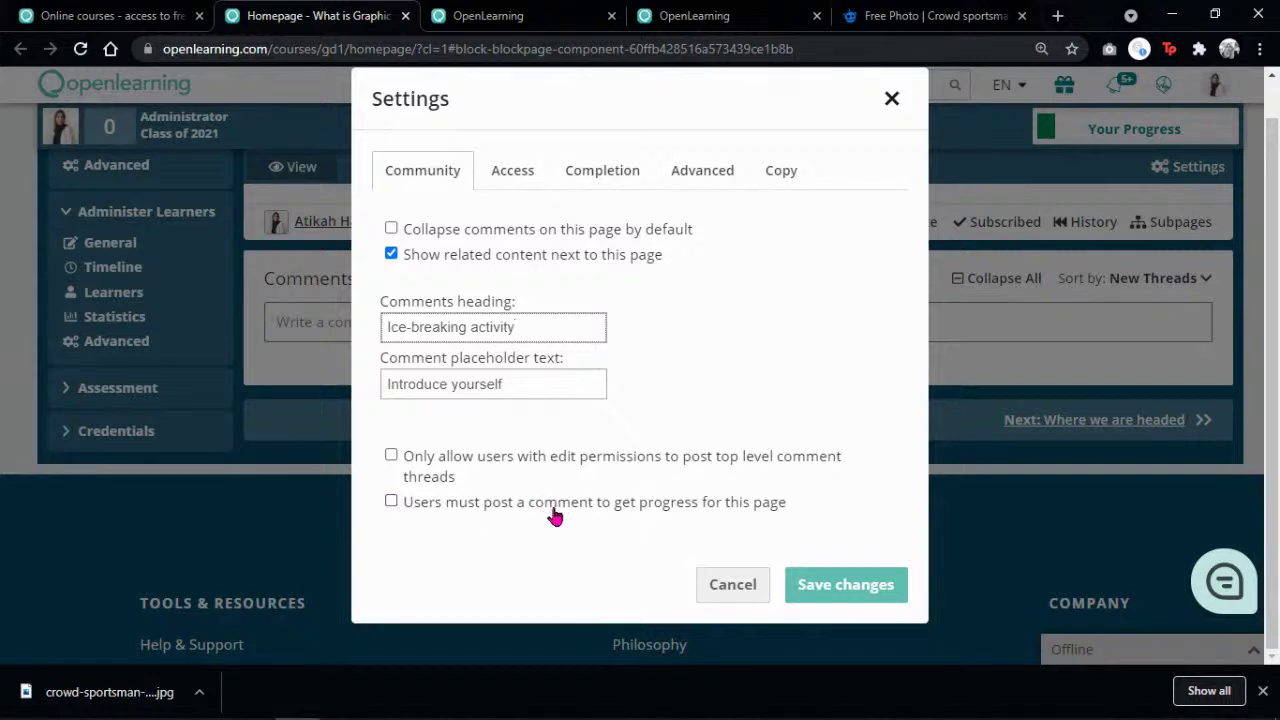
pyautogui.click(853, 590)
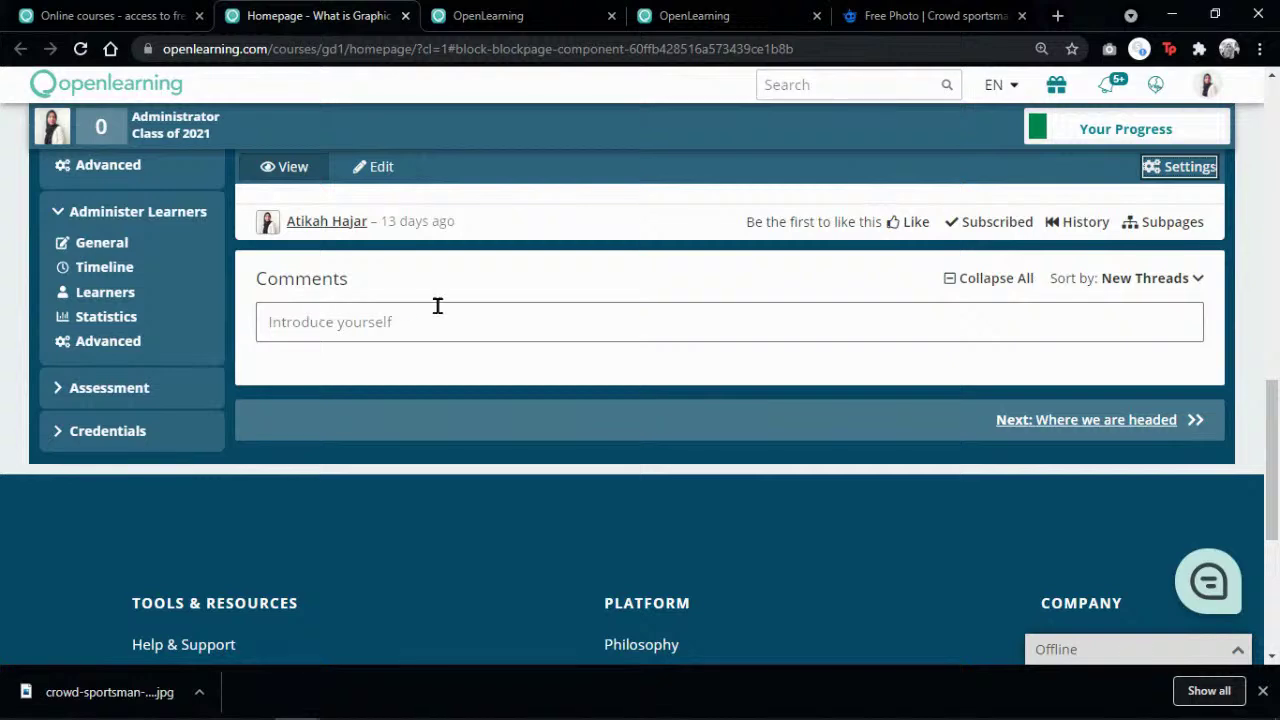
# Step: Reopen the page settings to check the comments heading, save them again and reload the homepage
pyautogui.scroll(1, 437, 305)
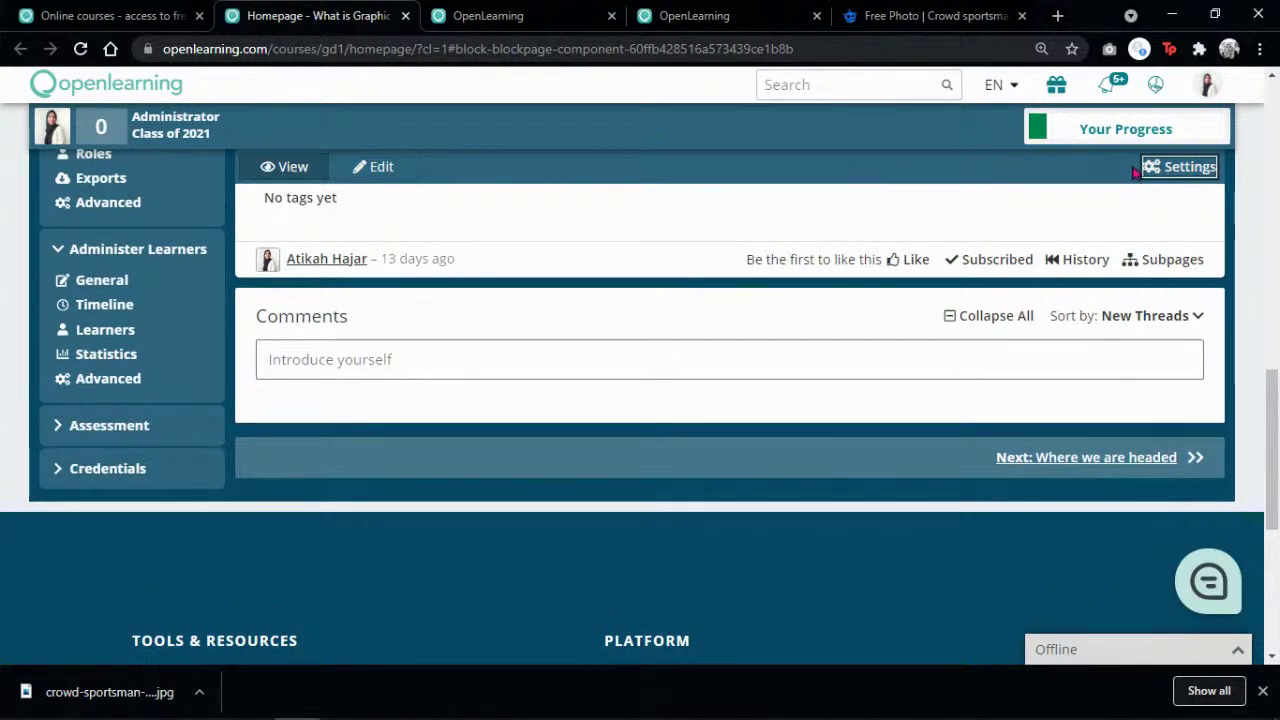
pyautogui.click(1176, 166)
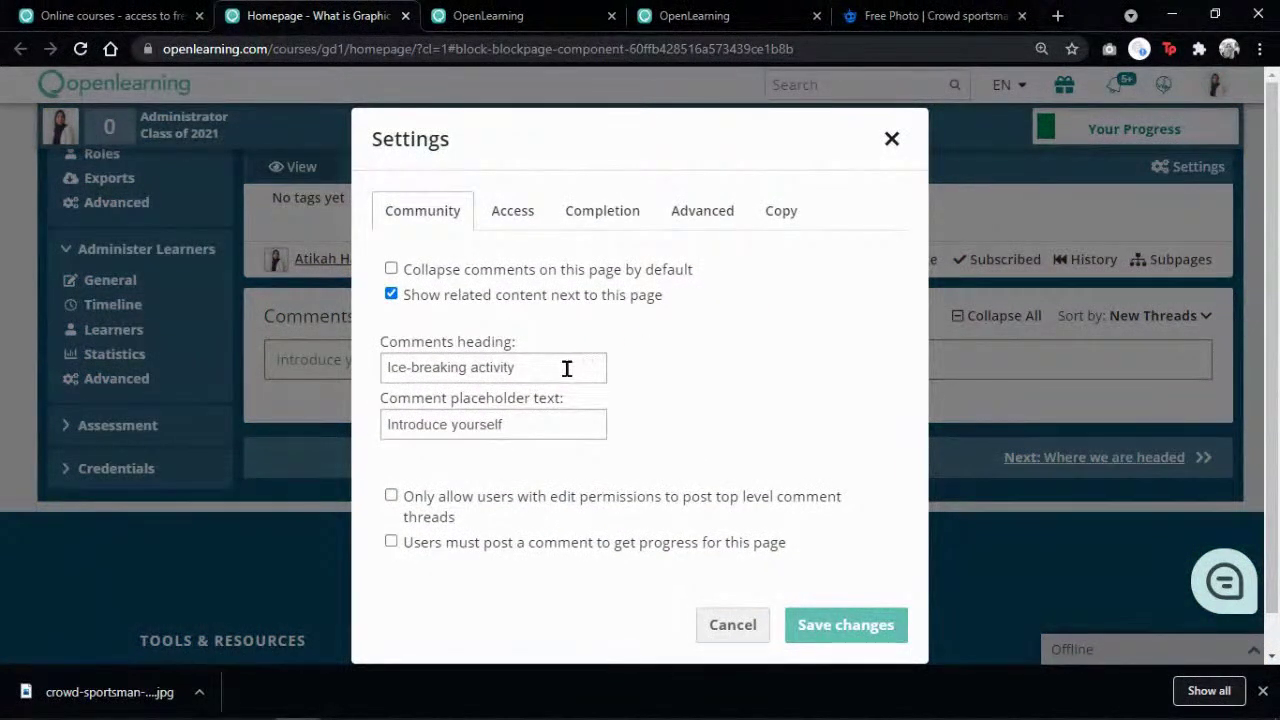
pyautogui.click(860, 625)
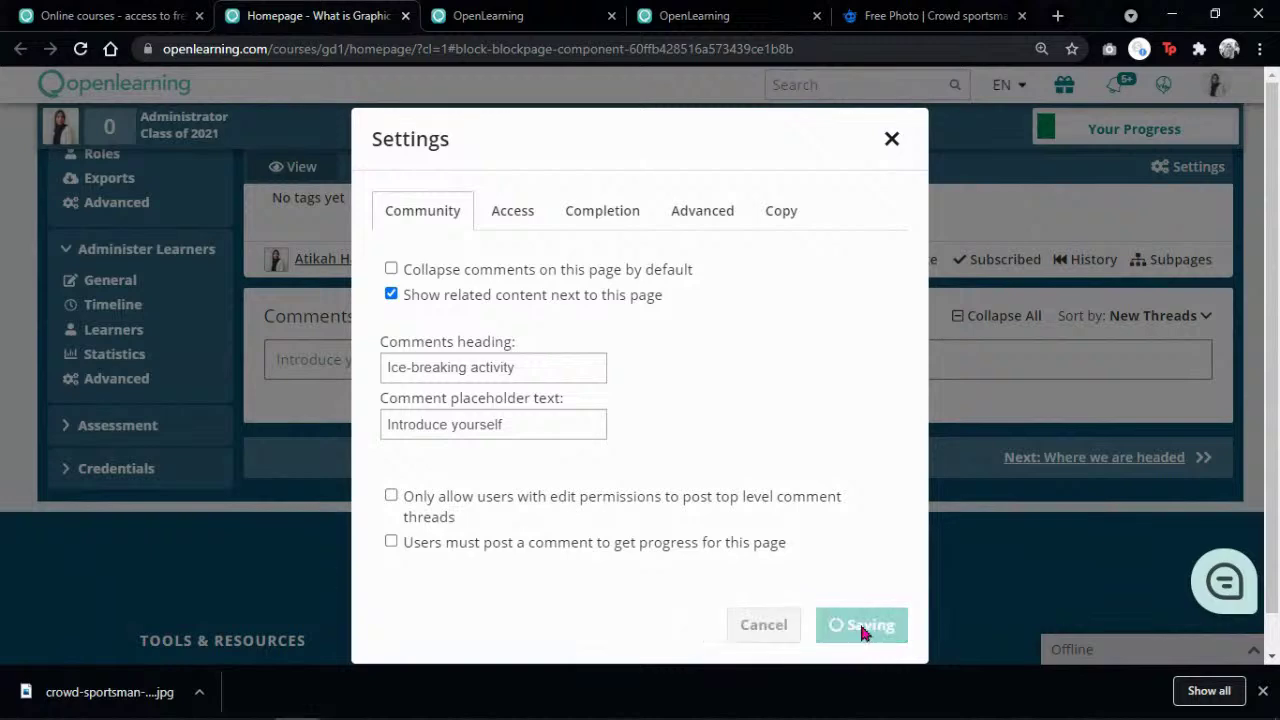
pyautogui.click(80, 48)
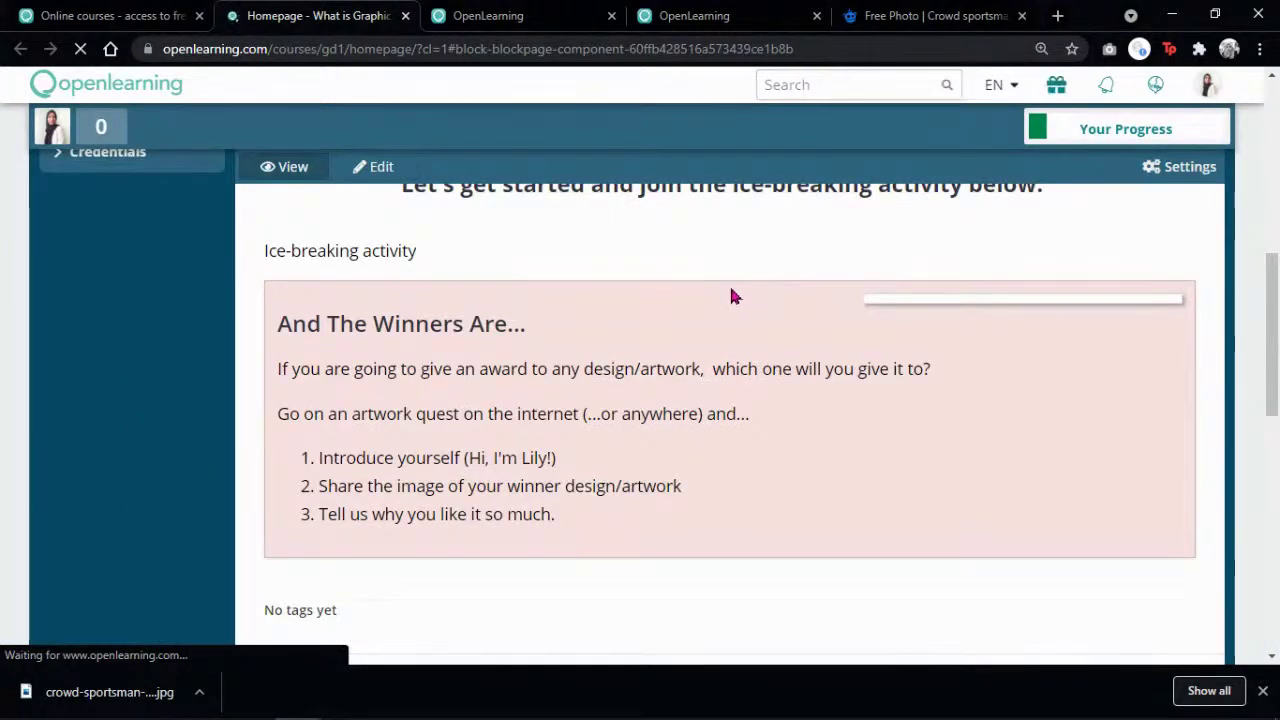
# Step: Check the comment section's heading and input field against the activity instructions on the reloaded page
pyautogui.scroll(-2, 648, 310)
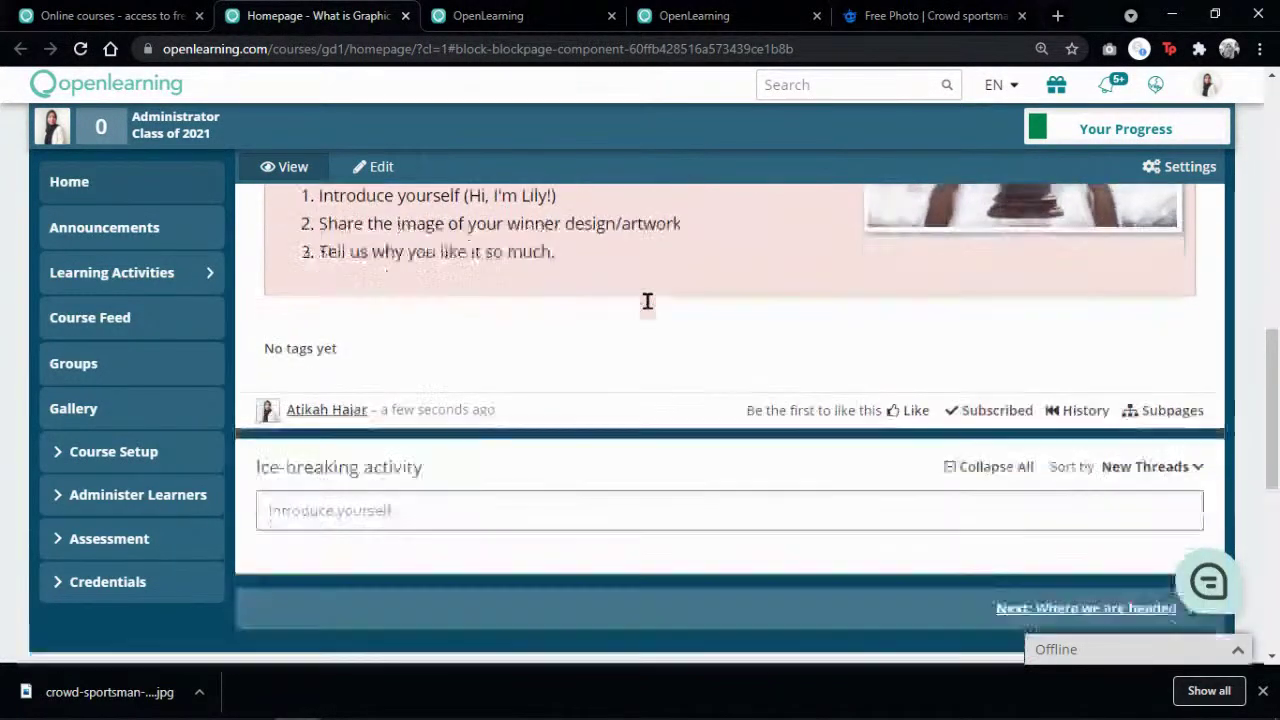
pyautogui.tripleClick(465, 428)
pyautogui.click(465, 428)
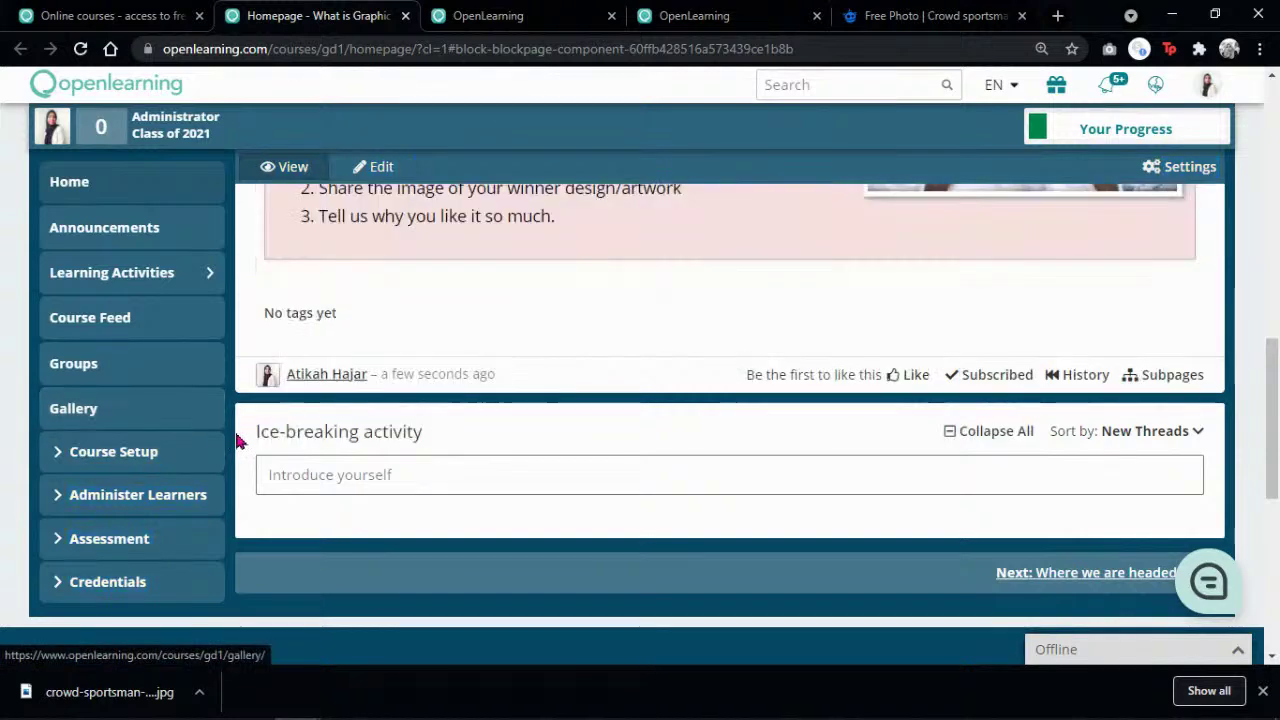
pyautogui.click(486, 469)
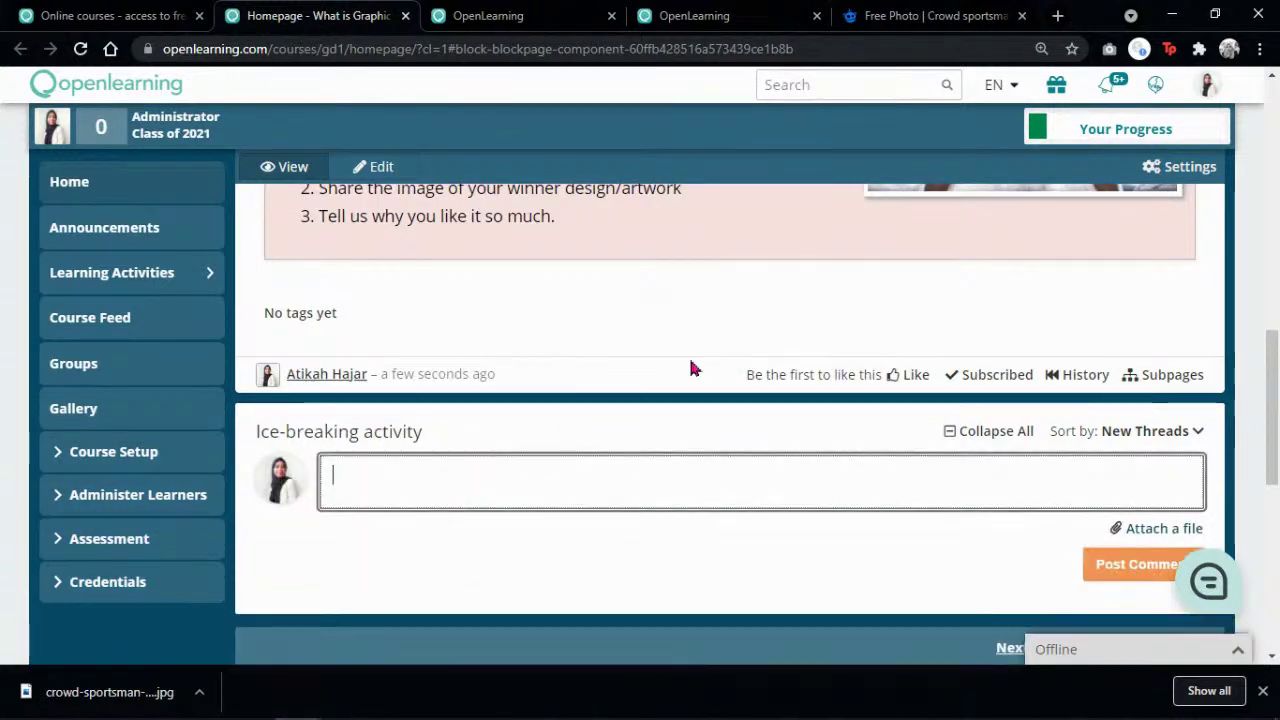
pyautogui.scroll(10, 723, 410)
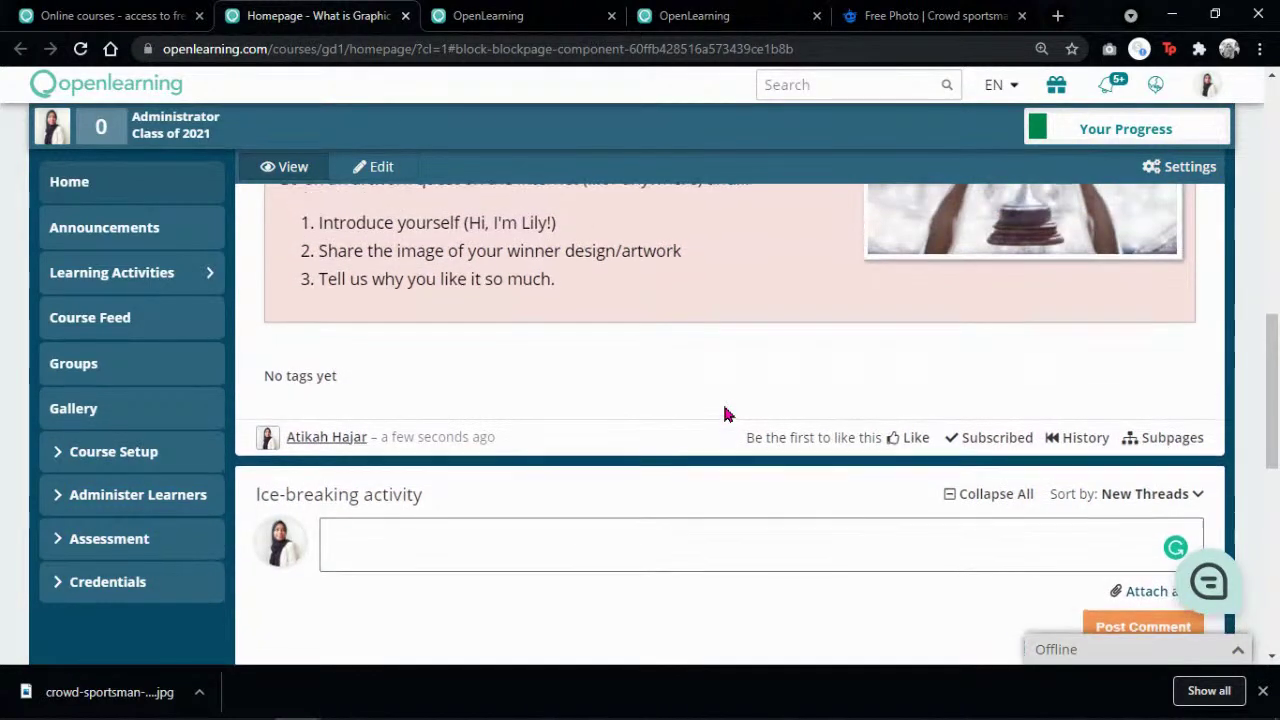
pyautogui.scroll(-8, 725, 410)
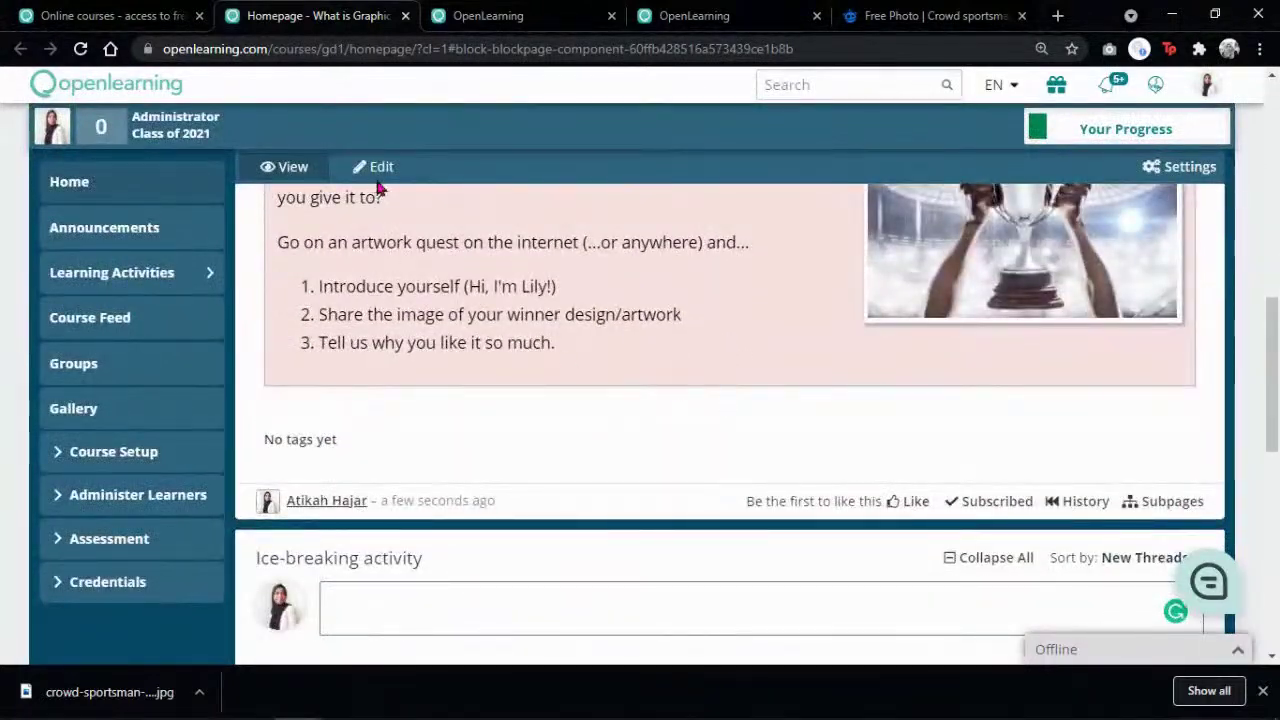
# Step: Look through the Posting widgets in the page editor and return to the page view
pyautogui.click(368, 166)
pyautogui.scroll(-2, 139, 509)
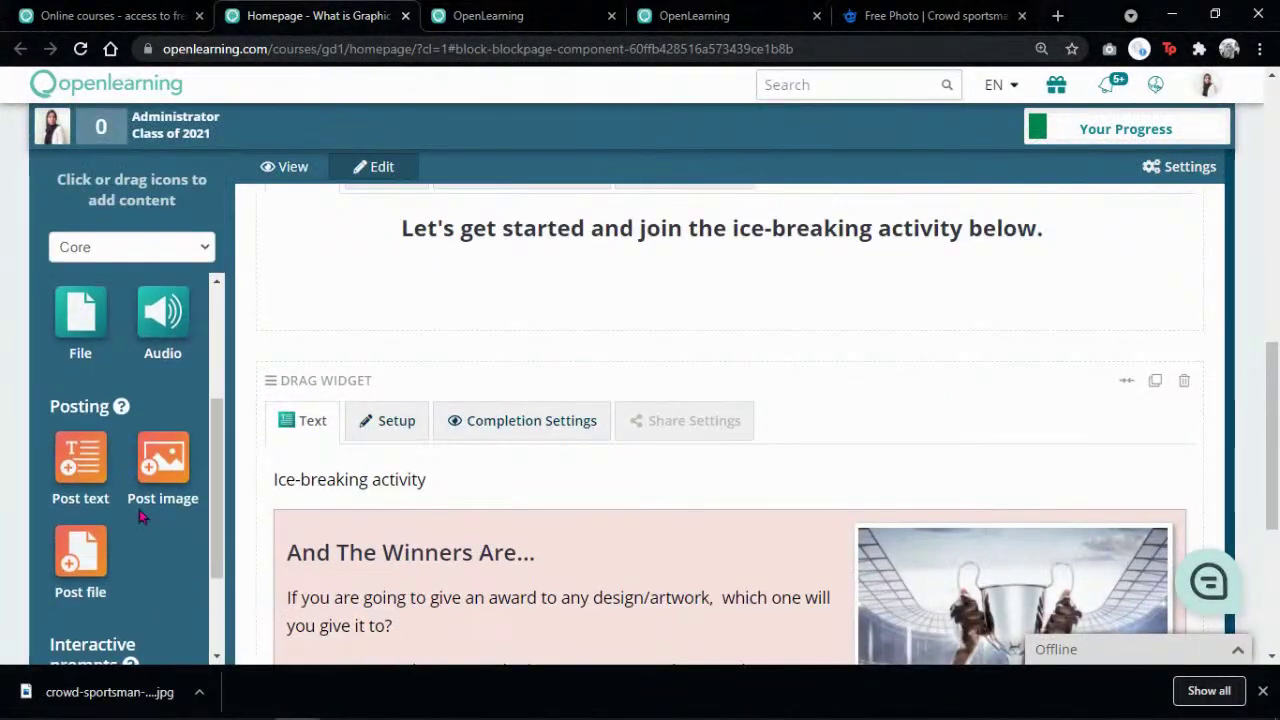
pyautogui.scroll(-1, 352, 380)
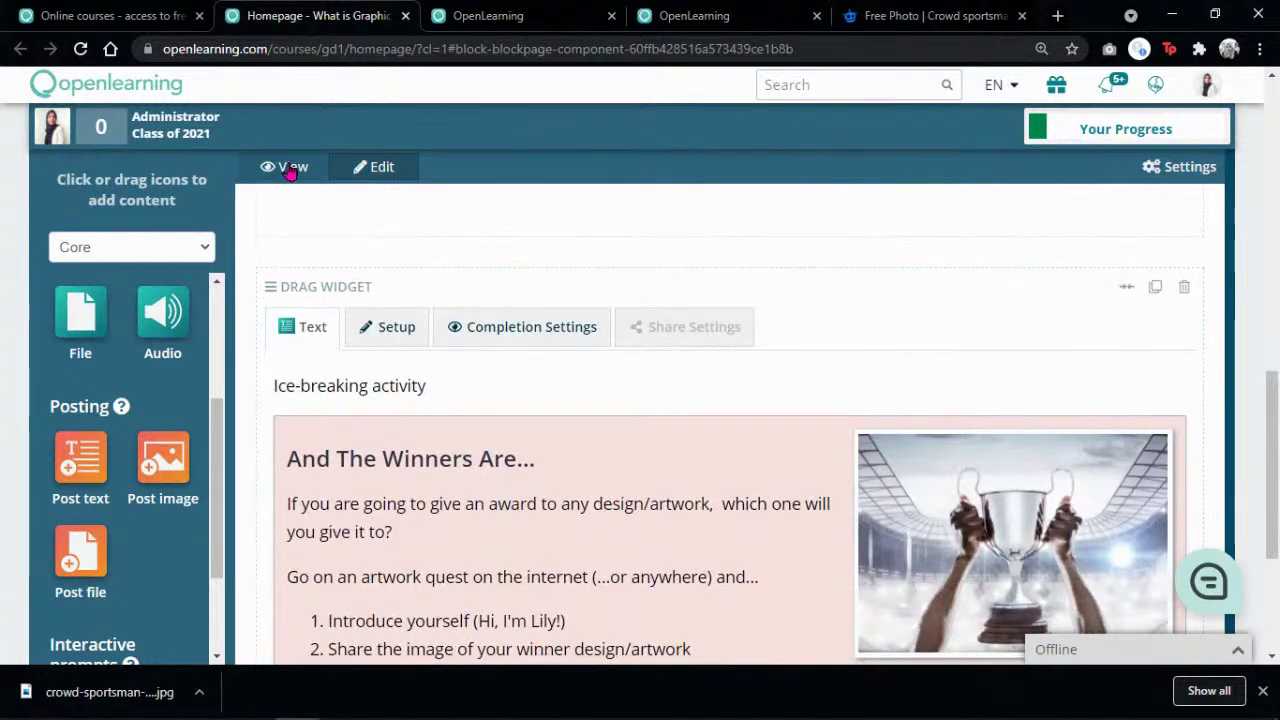
pyautogui.click(286, 167)
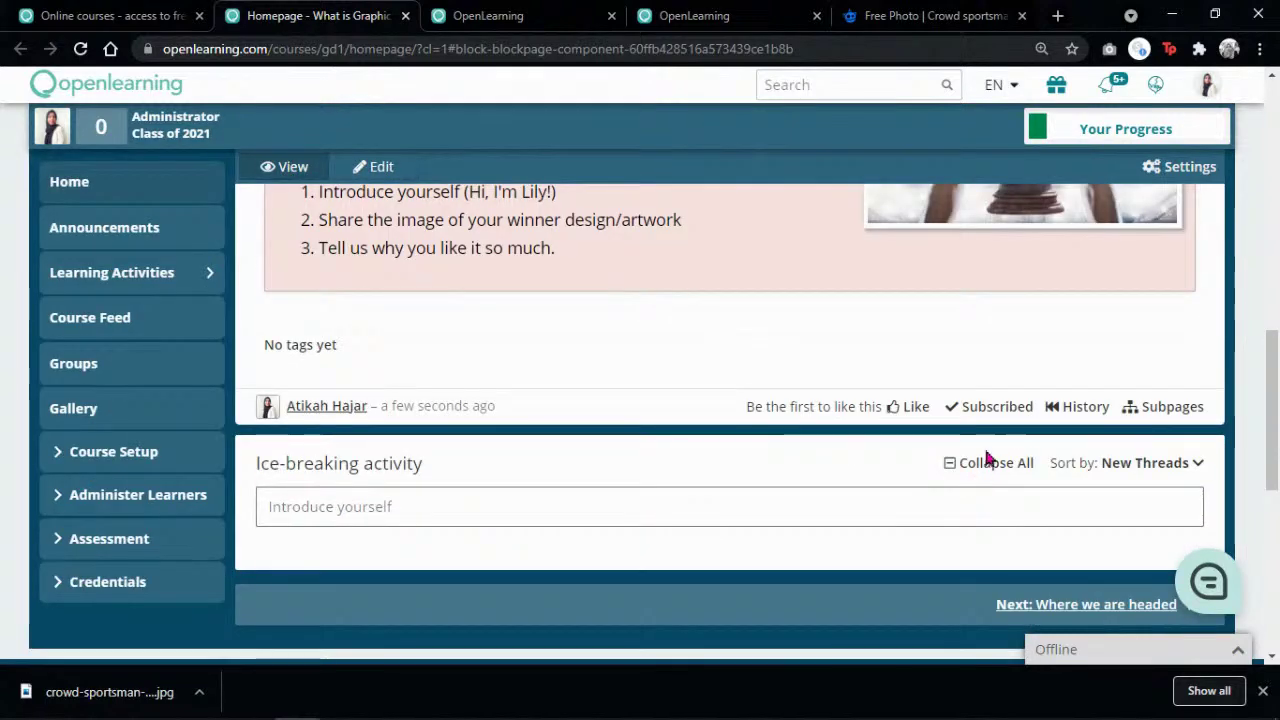
# Step: Go to the next course page, "Where we are headed", and start editing it
pyautogui.scroll(-1, 894, 372)
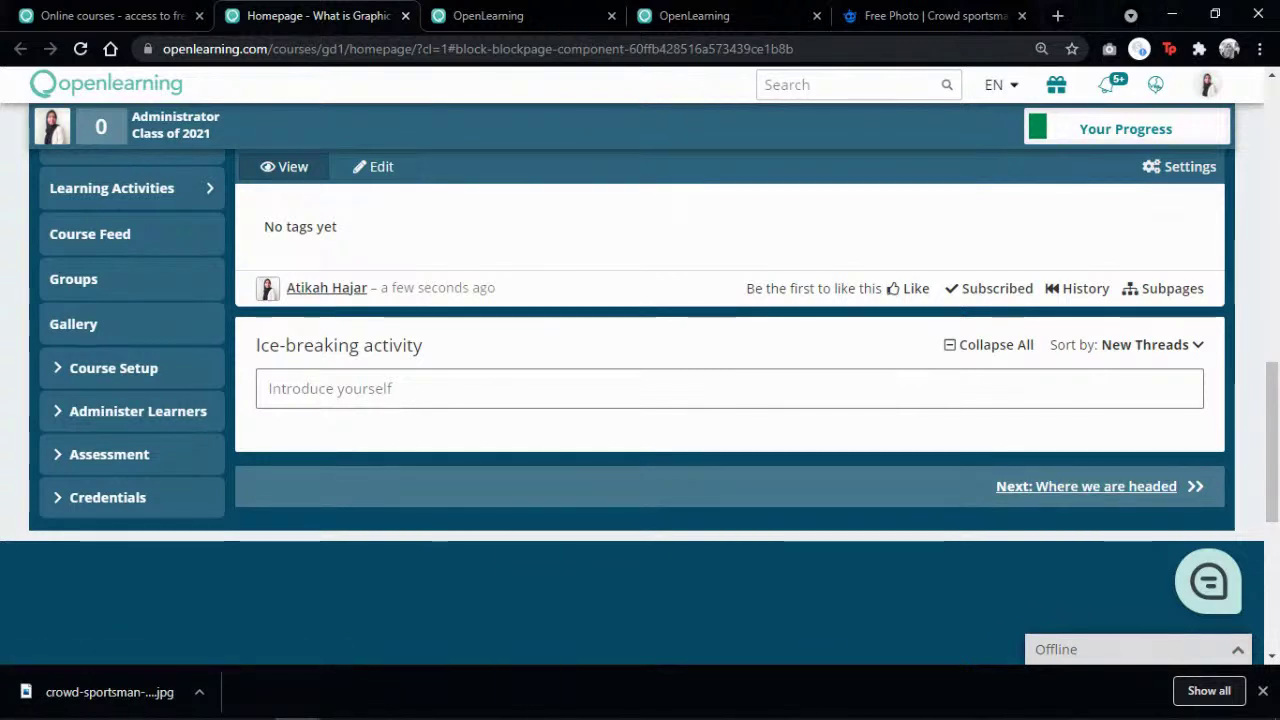
pyautogui.click(1088, 486)
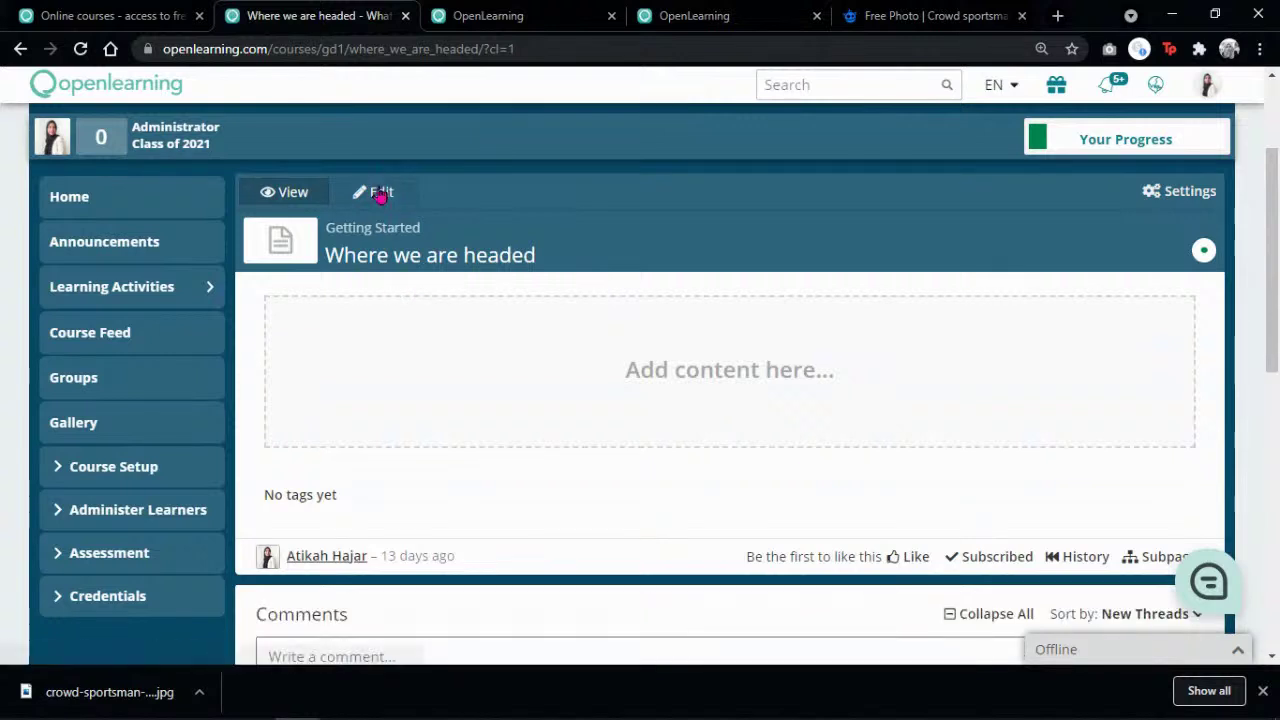
pyautogui.click(381, 192)
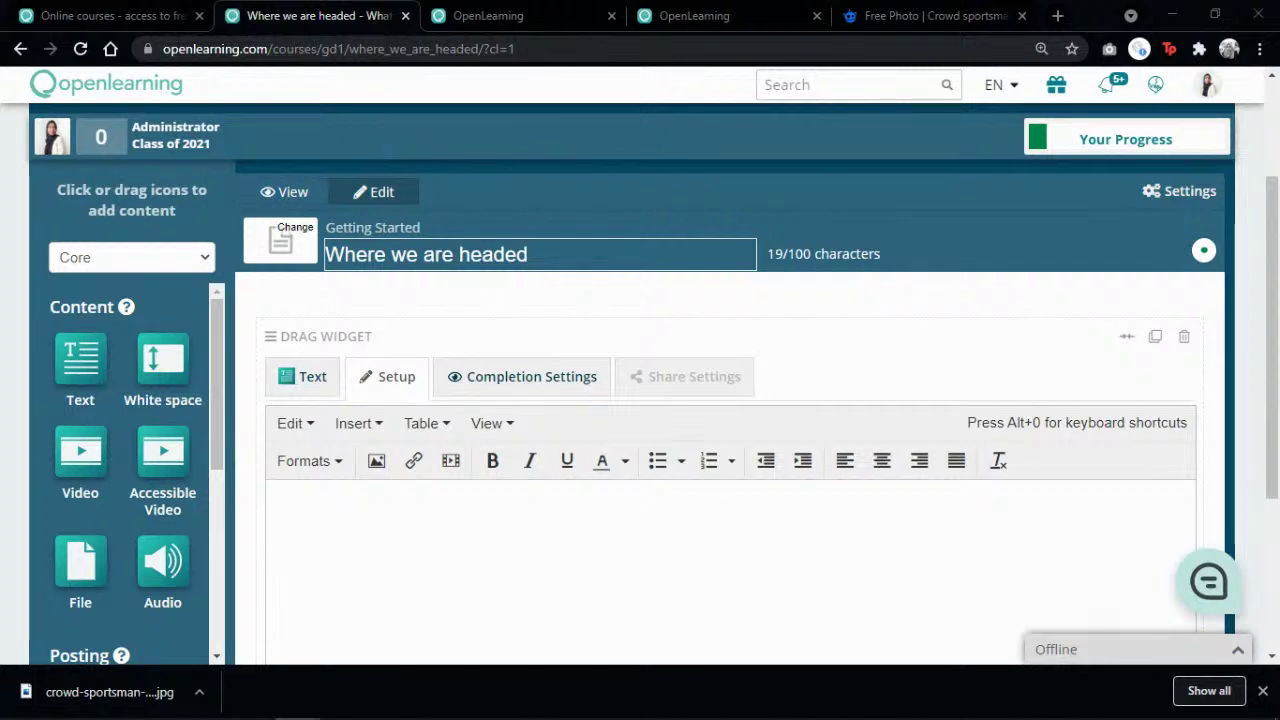
# Step: Upload the WhereWereHeaded image from Downloads for insertion into the page's text widget
pyautogui.click(403, 551)
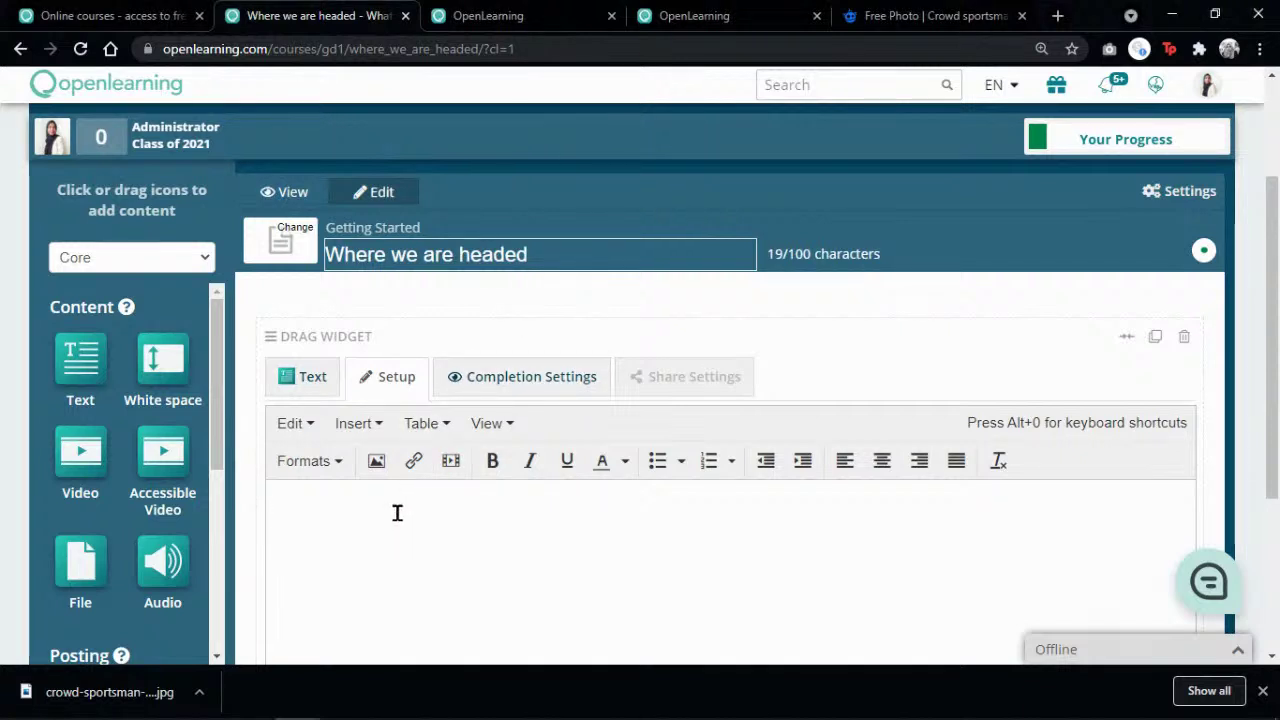
pyautogui.scroll(-2, 397, 515)
pyautogui.click(376, 327)
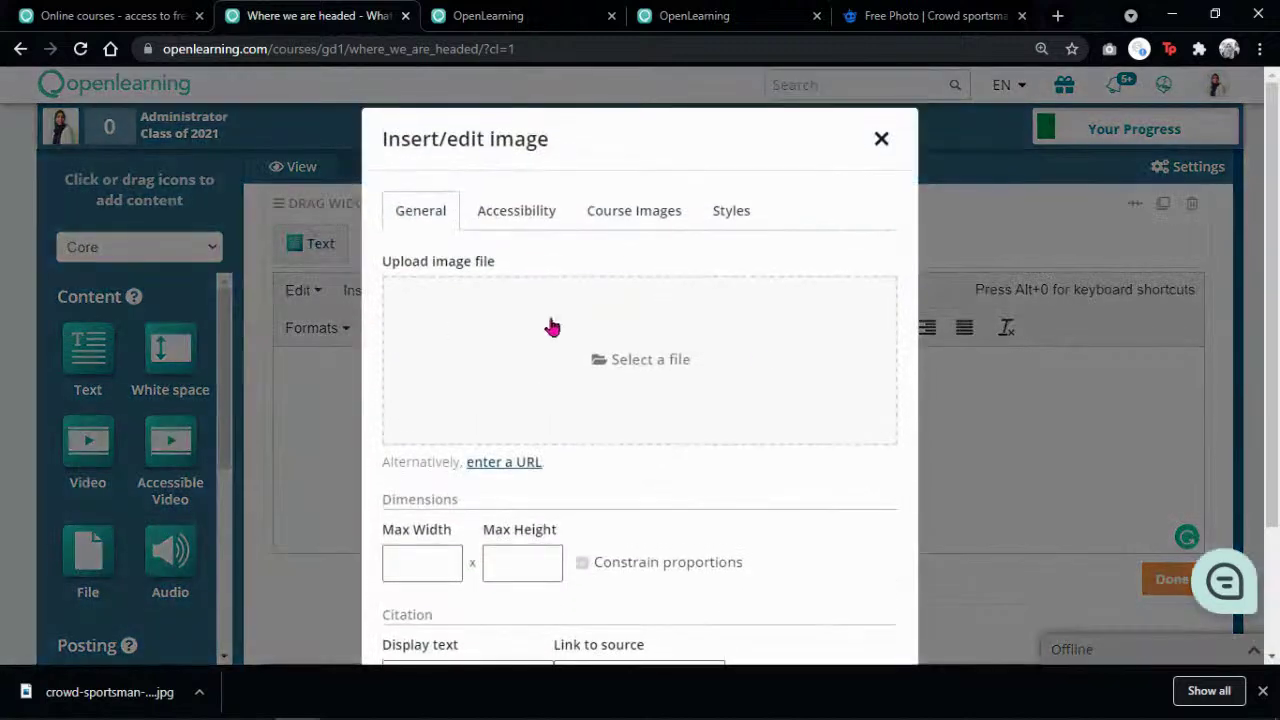
pyautogui.click(764, 362)
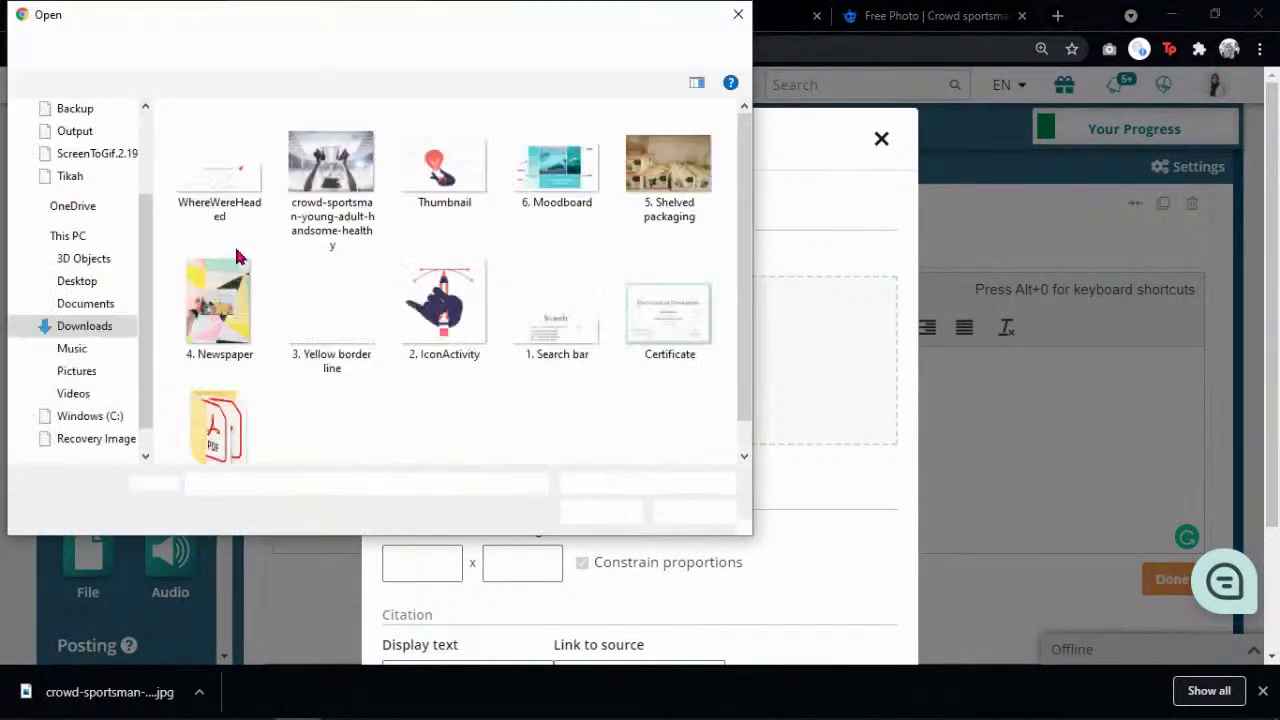
pyautogui.doubleClick(219, 172)
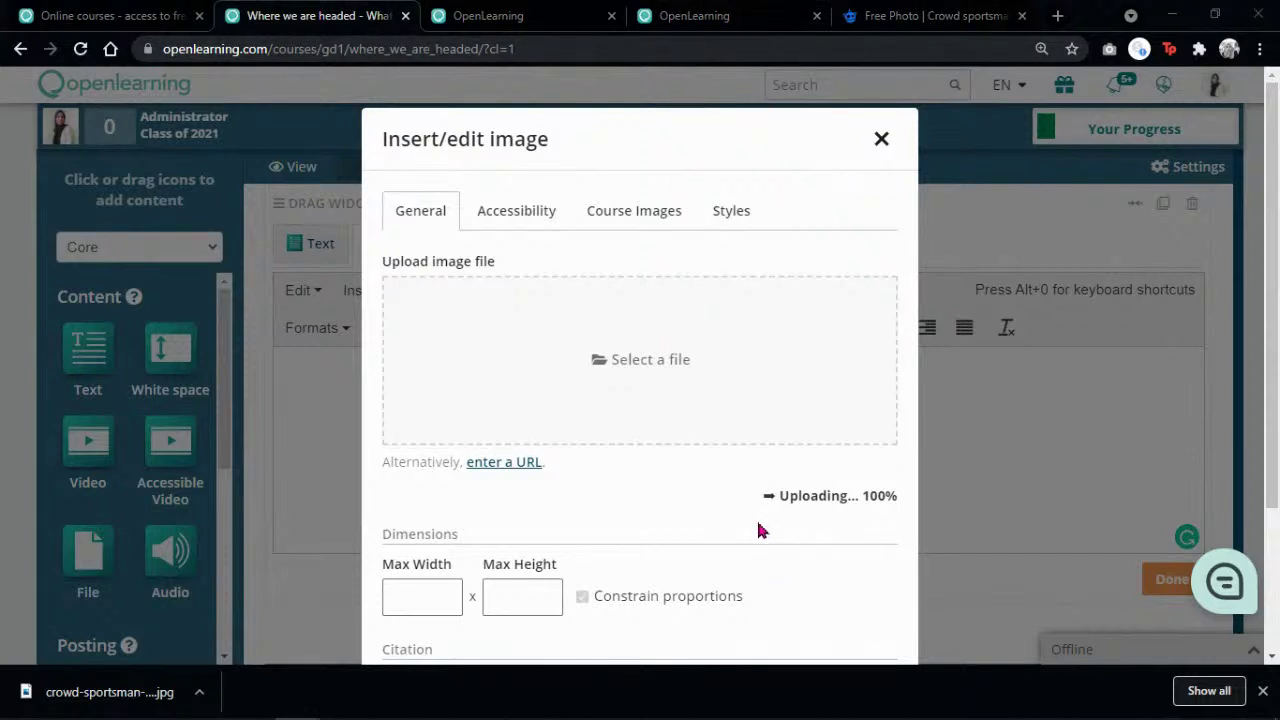
# Step: Apply the Bordered, Framed and Shadow styles to the uploaded banner and insert it into the text
pyautogui.click(726, 212)
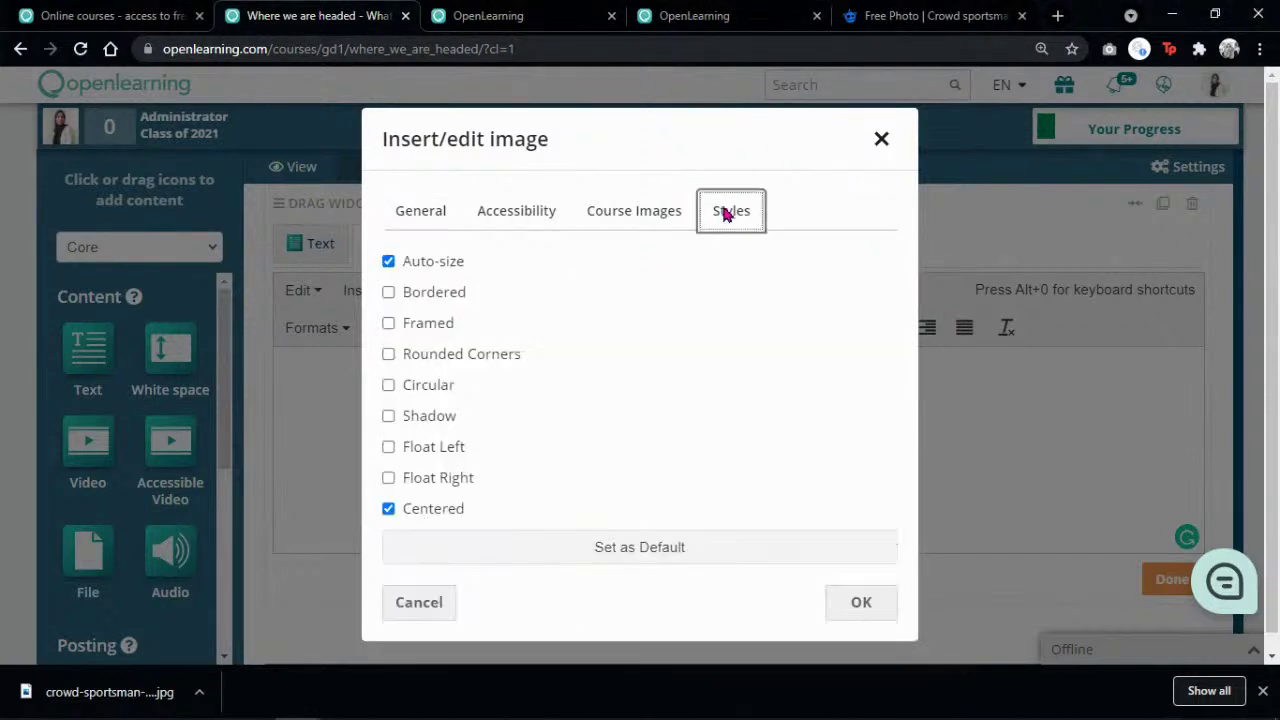
pyautogui.click(402, 295)
pyautogui.click(418, 326)
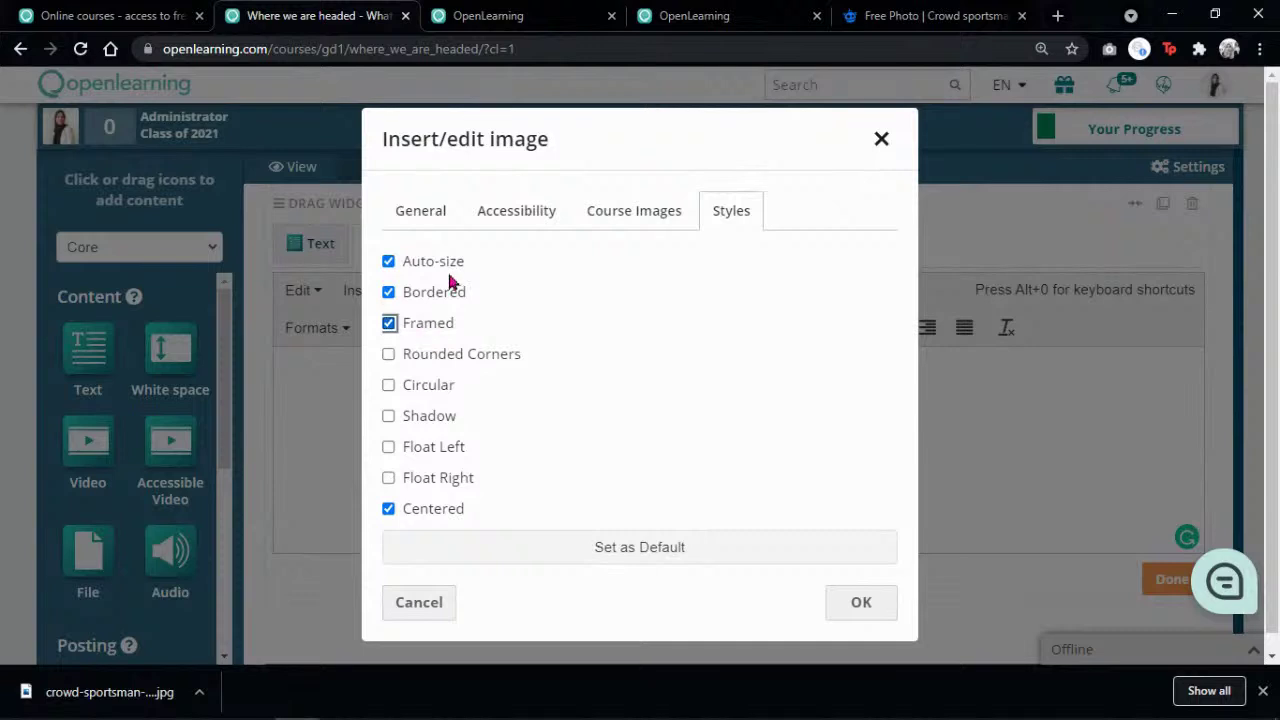
pyautogui.click(451, 418)
pyautogui.click(429, 216)
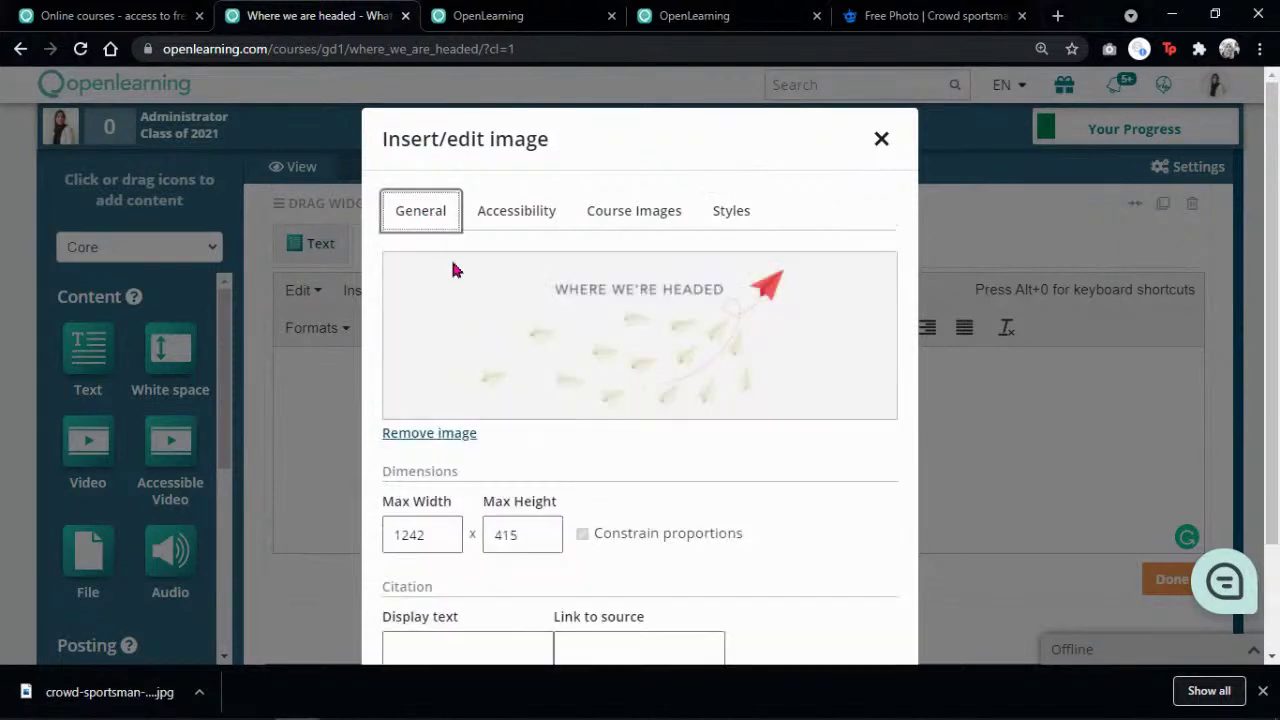
pyautogui.scroll(-2, 620, 530)
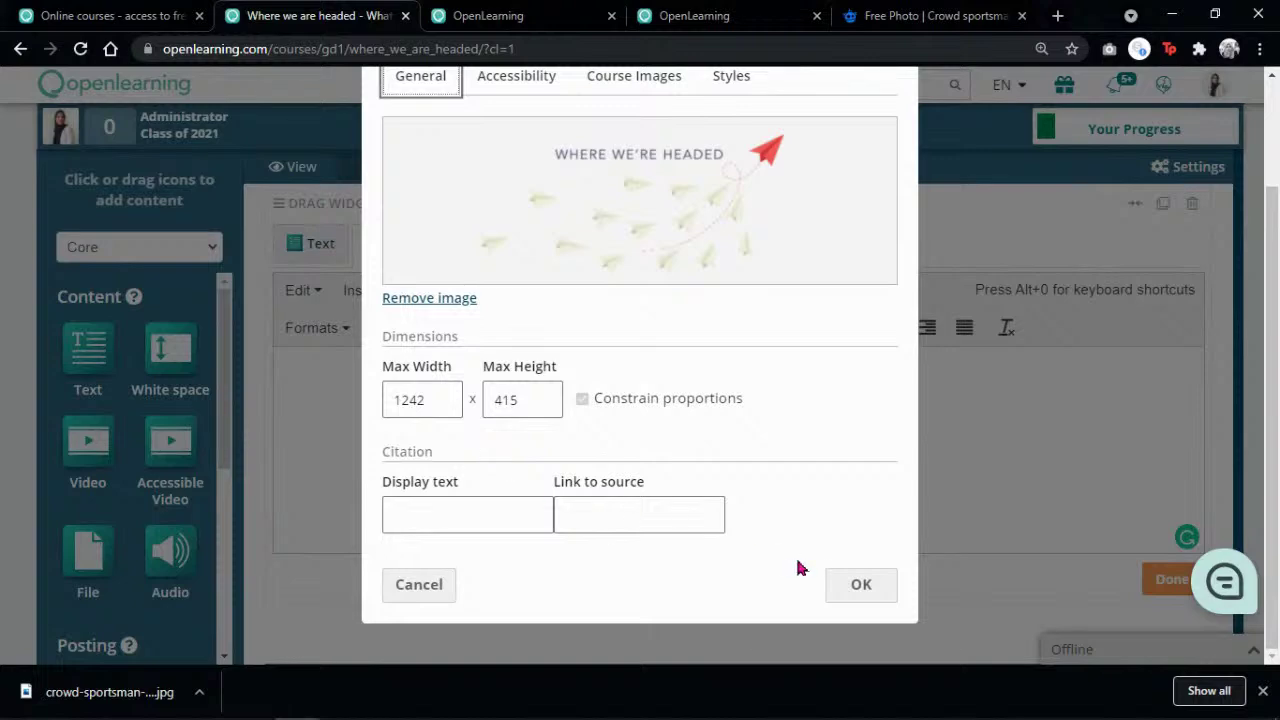
pyautogui.click(860, 585)
# Step: Shrink the banner image slightly to fit the editor's width and start a new line below it
pyautogui.scroll(-3, 700, 411)
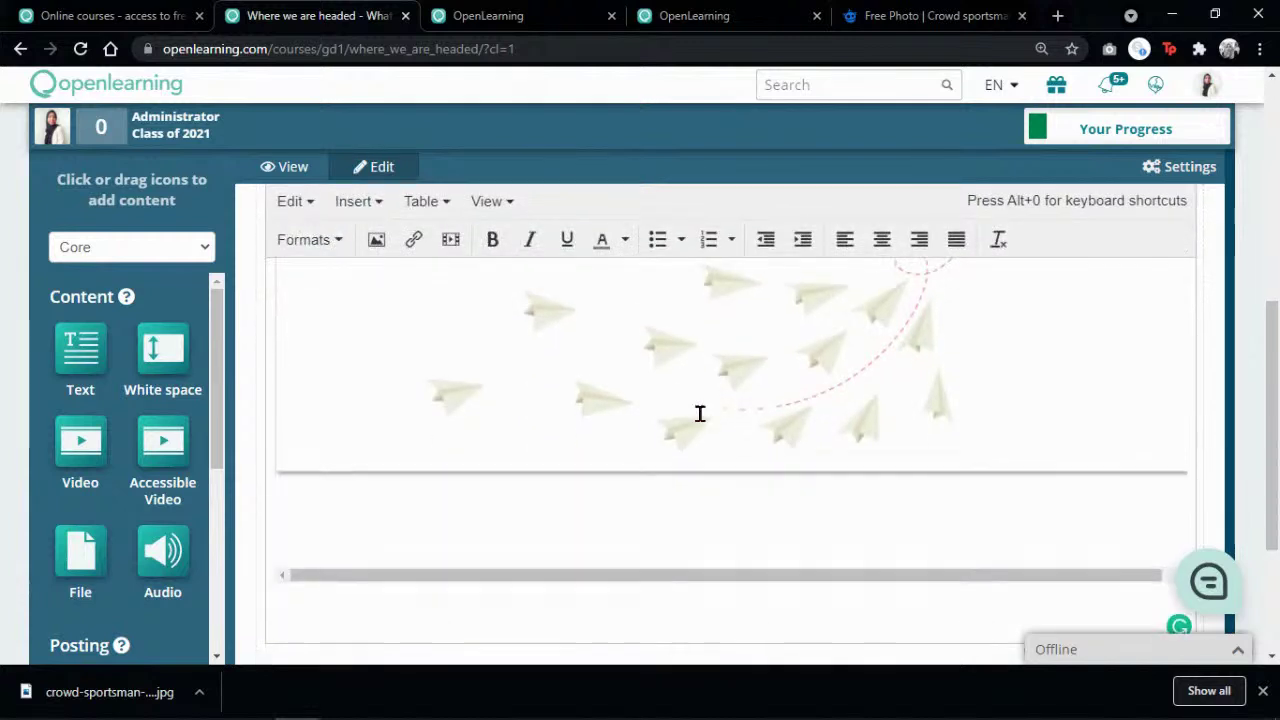
pyautogui.click(700, 413)
pyautogui.moveTo(275, 471)
pyautogui.mouseDown()
pyautogui.moveTo(296, 473)
pyautogui.moveTo(292, 463)
pyautogui.mouseUp()
pyautogui.click(337, 523)
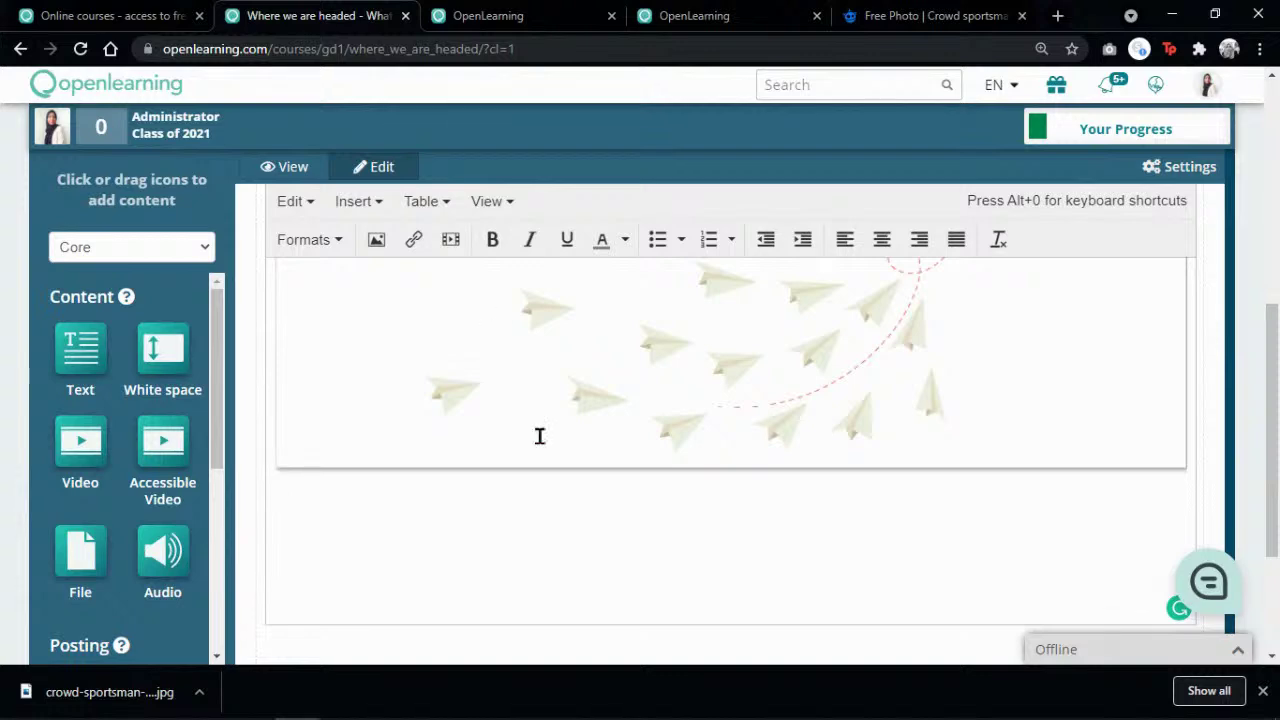
pyautogui.scroll(-1, 541, 443)
pyautogui.press('Return')
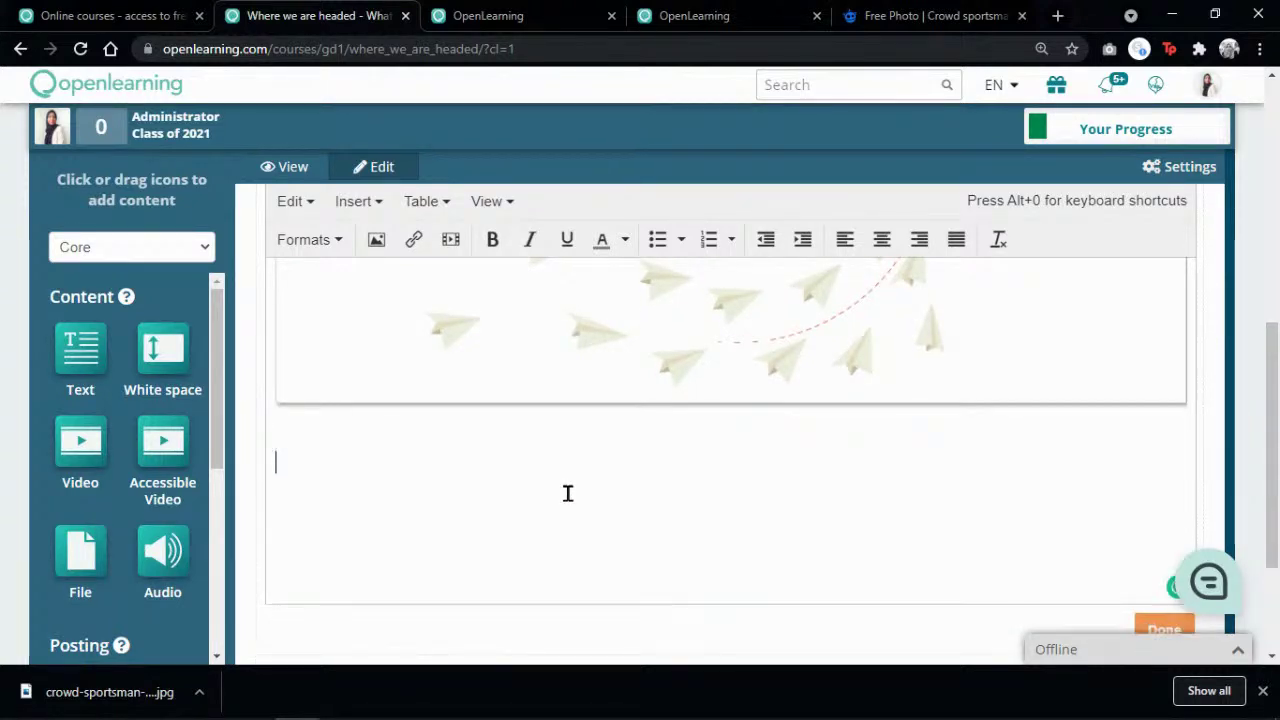
# Step: Remove the Shadow, Framed and Bordered styles from the banner image
pyautogui.scroll(1, 737, 337)
pyautogui.doubleClick(743, 330)
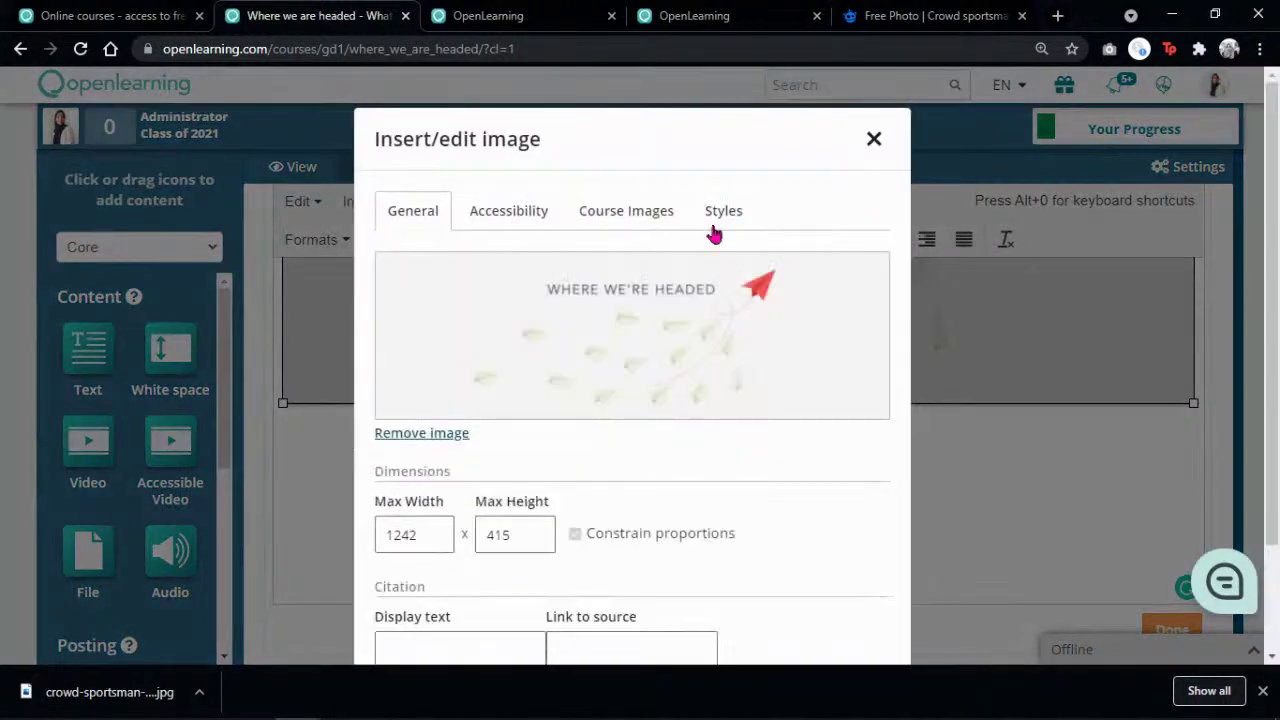
pyautogui.click(716, 213)
pyautogui.click(430, 416)
pyautogui.click(424, 328)
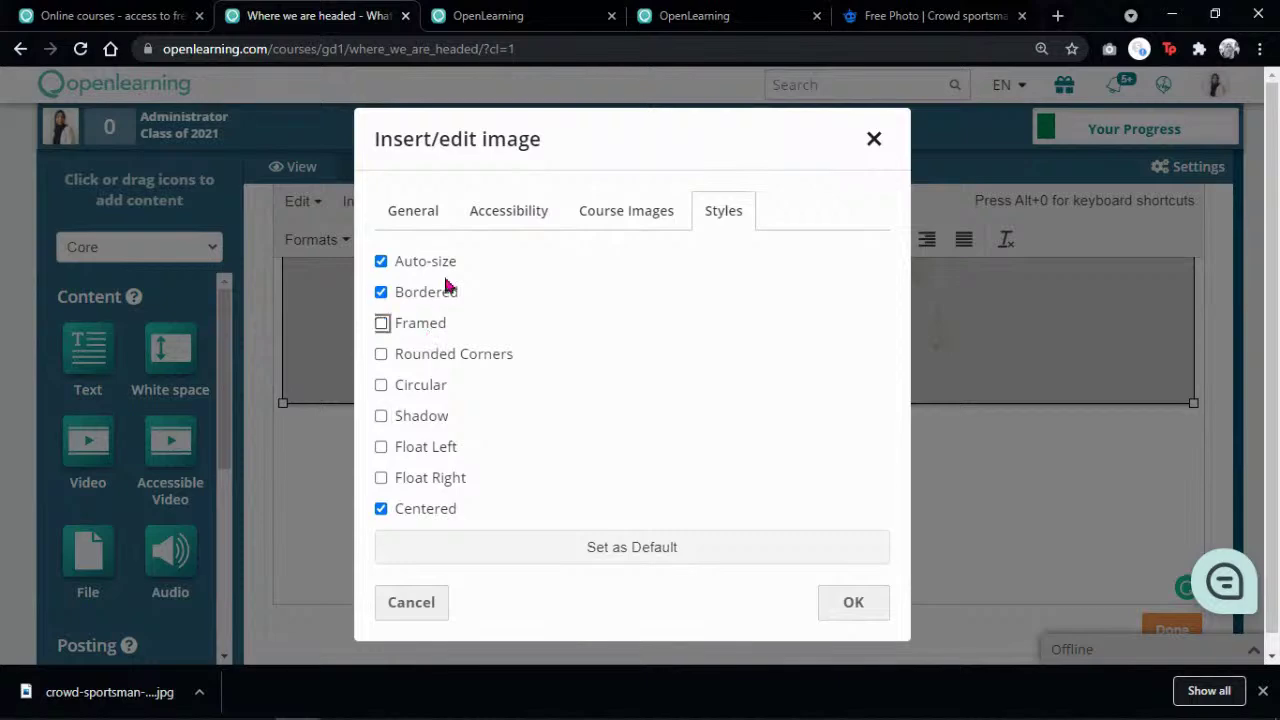
pyautogui.click(447, 289)
pyautogui.click(860, 605)
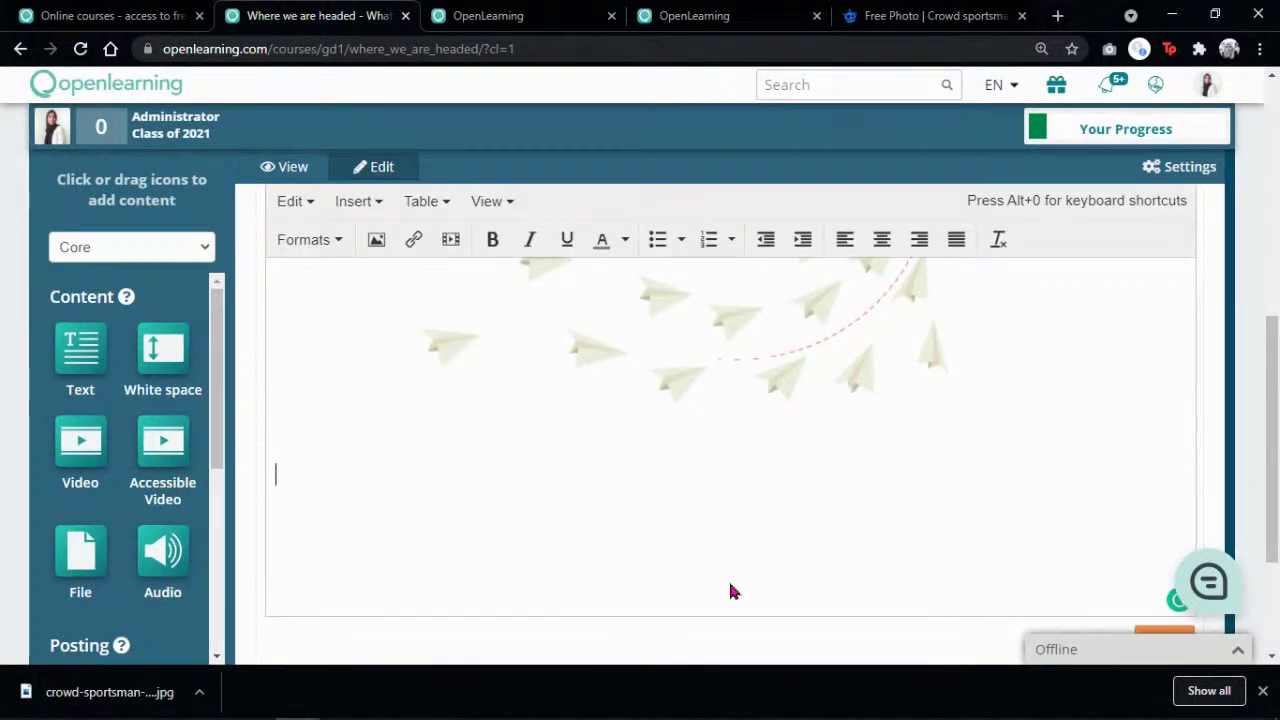
# Step: Add the line "Learning Outcomes" below the banner image, leaving an empty line above it
pyautogui.press('Return')
pyautogui.write('L')
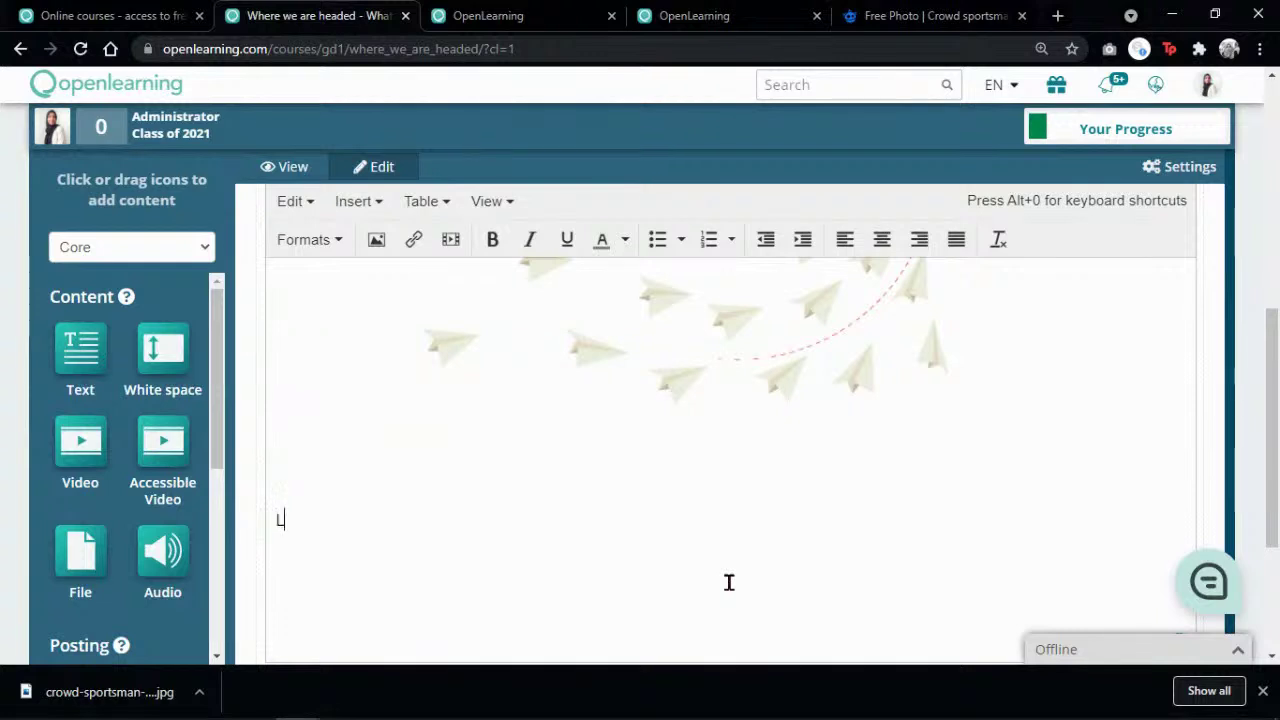
pyautogui.write('earning Outcome')
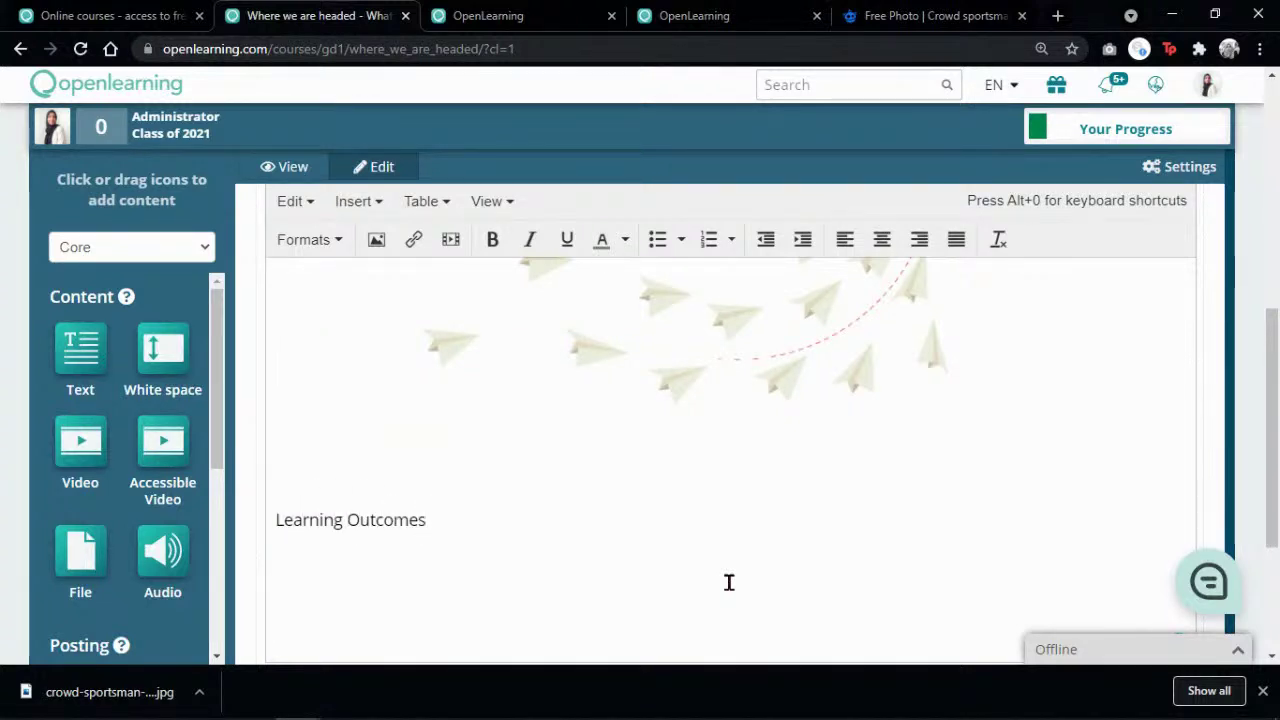
pyautogui.write('s')
# Step: Add the line "By the end of this course, you will be able to:" under Learning Outcomes and close the browser's downloads bar
pyautogui.press('Return')
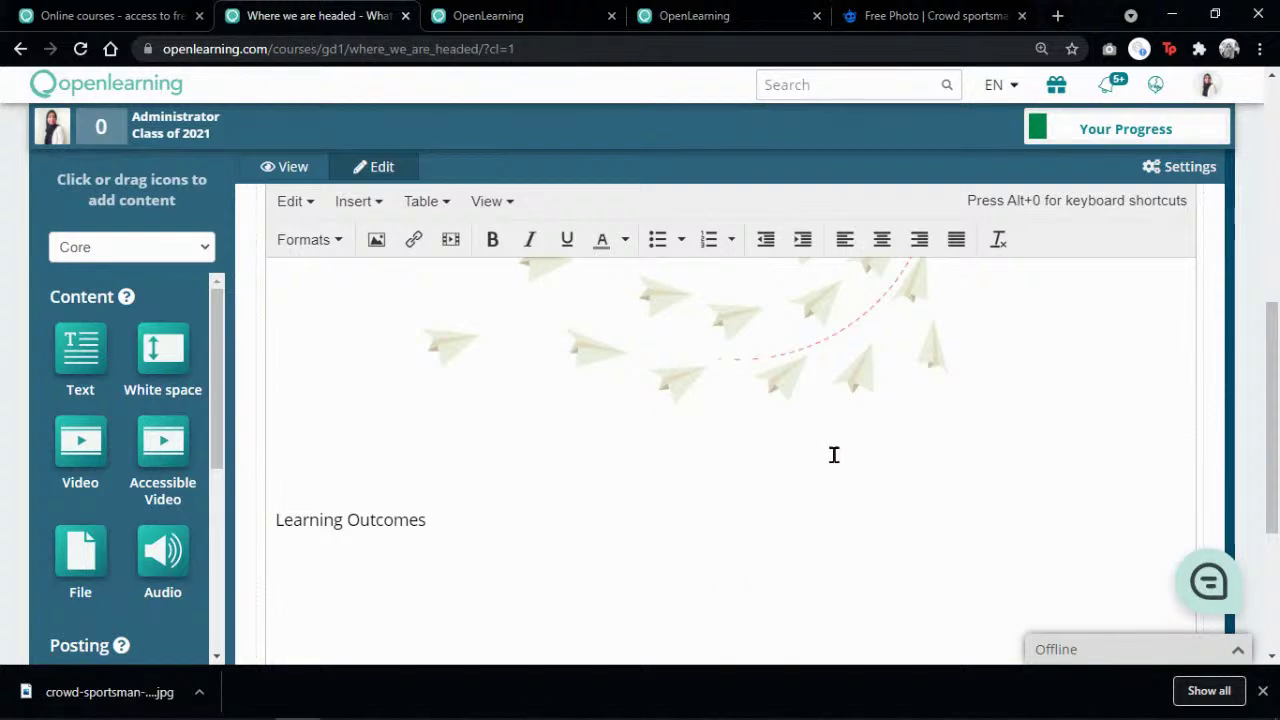
pyautogui.write('By the')
pyautogui.click(1264, 690)
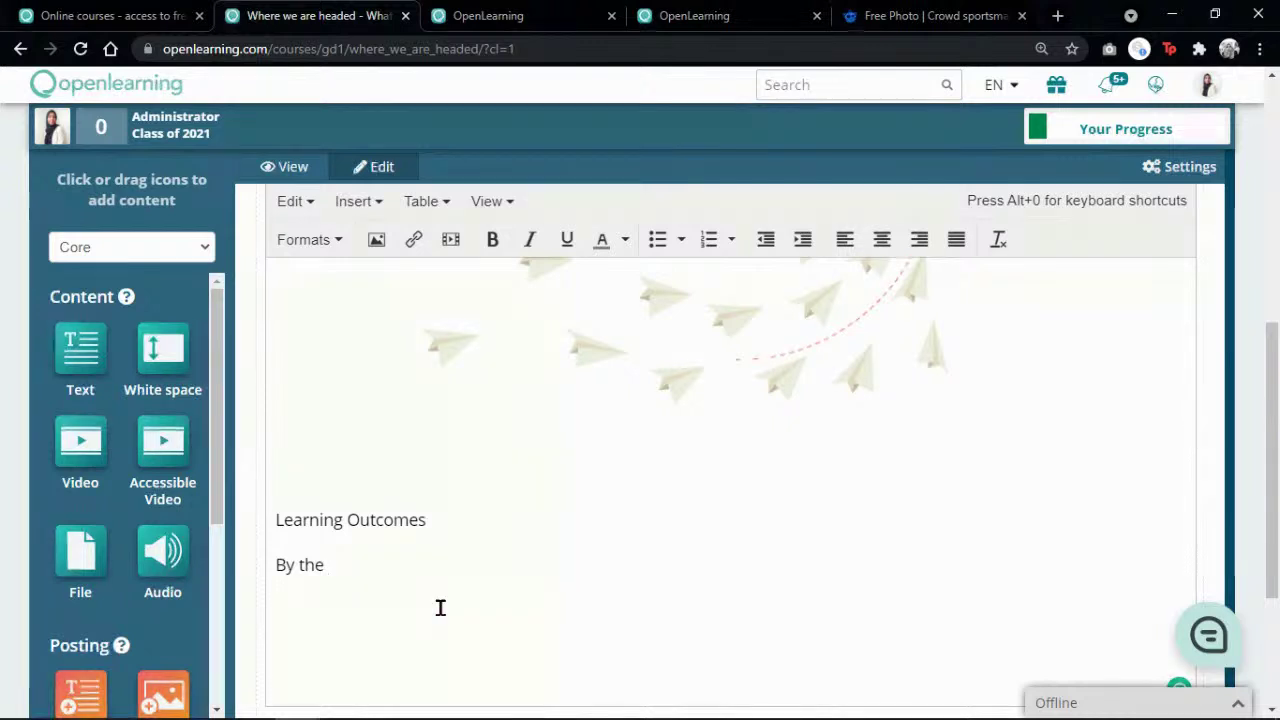
pyautogui.write('end of this ')
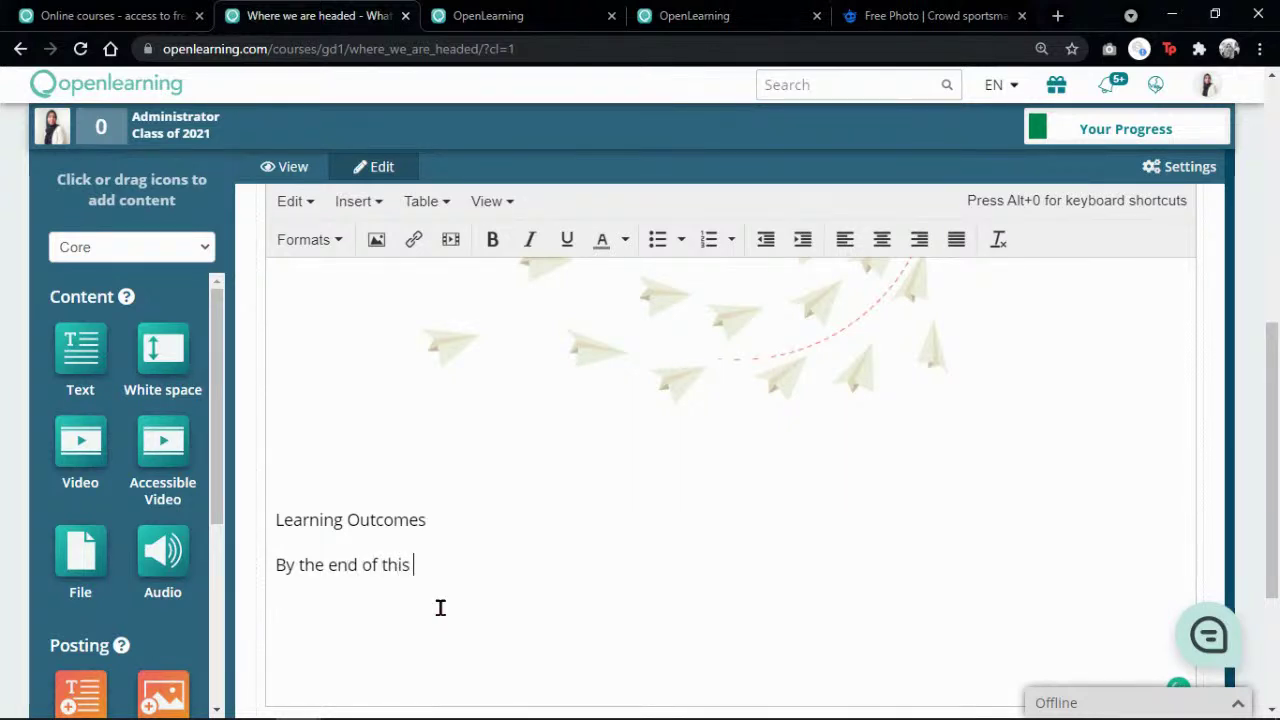
pyautogui.write('course, you ')
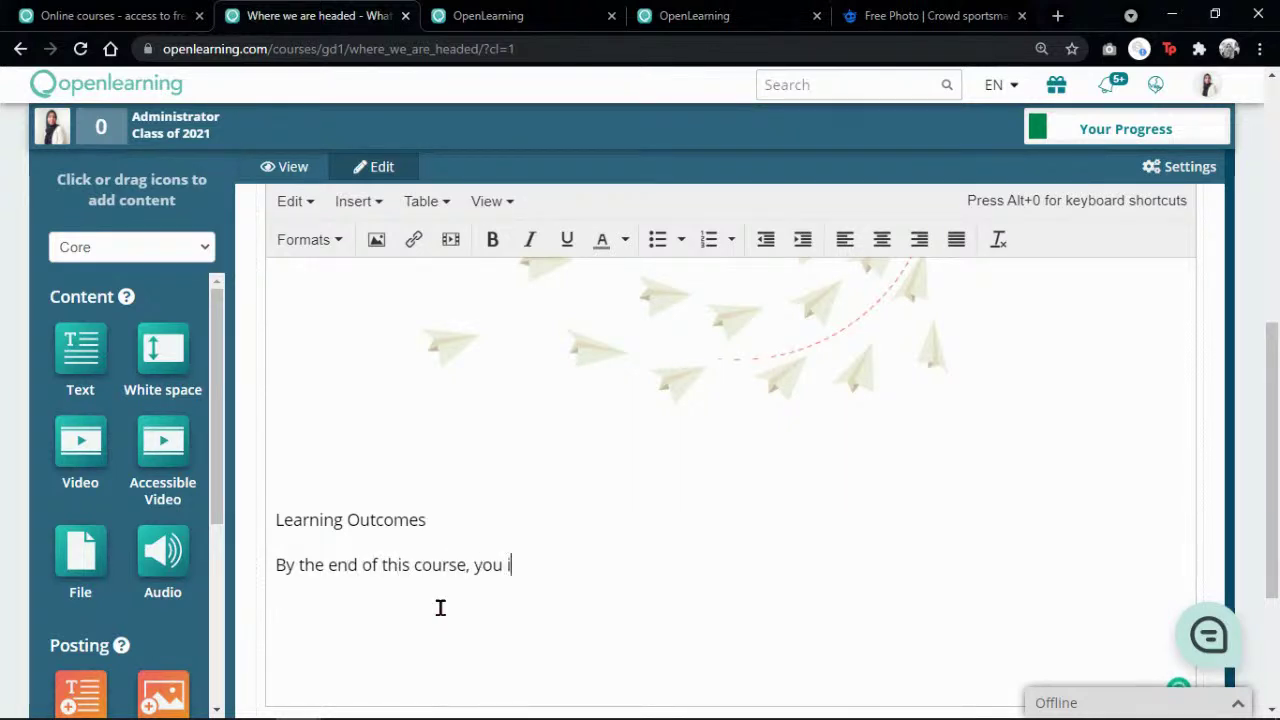
pyautogui.write('will be able to')
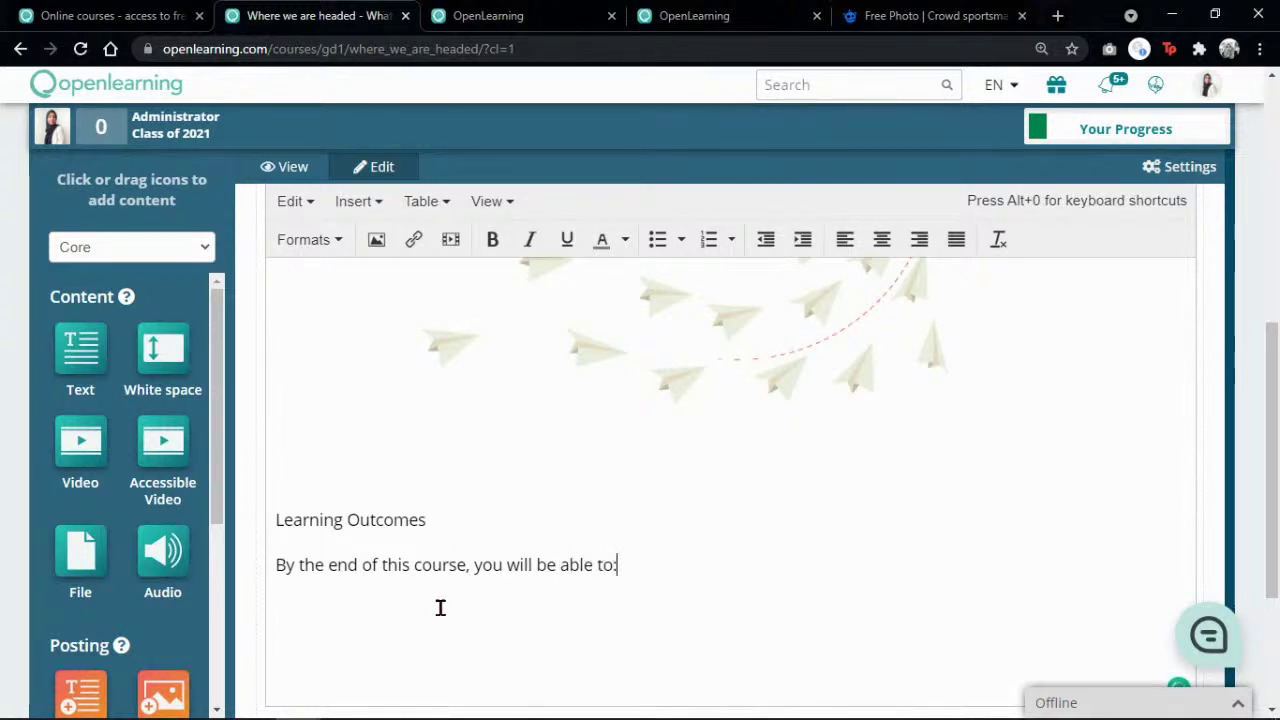
pyautogui.write(':')
# Step: Start a bulleted list with the outcome "Apply the graphic design elemenets to produce effective designs in Photoshop and Illustrator"
pyautogui.press('Return')
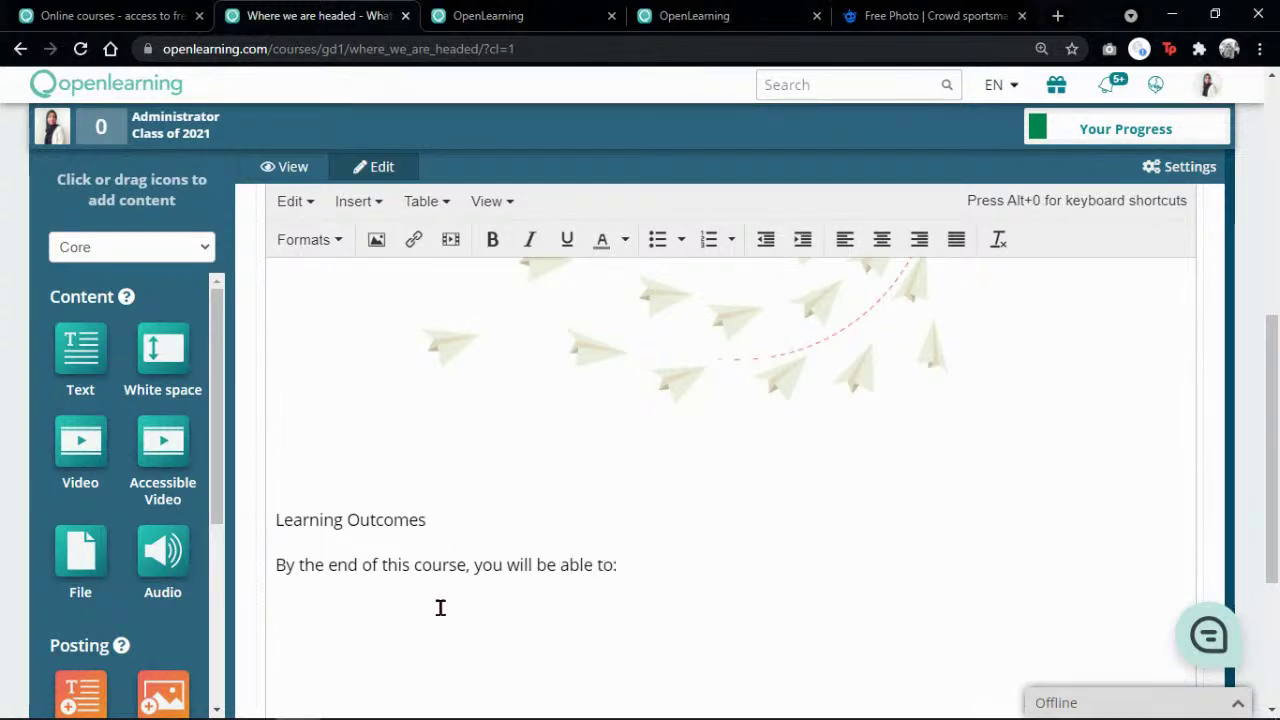
pyautogui.click(655, 252)
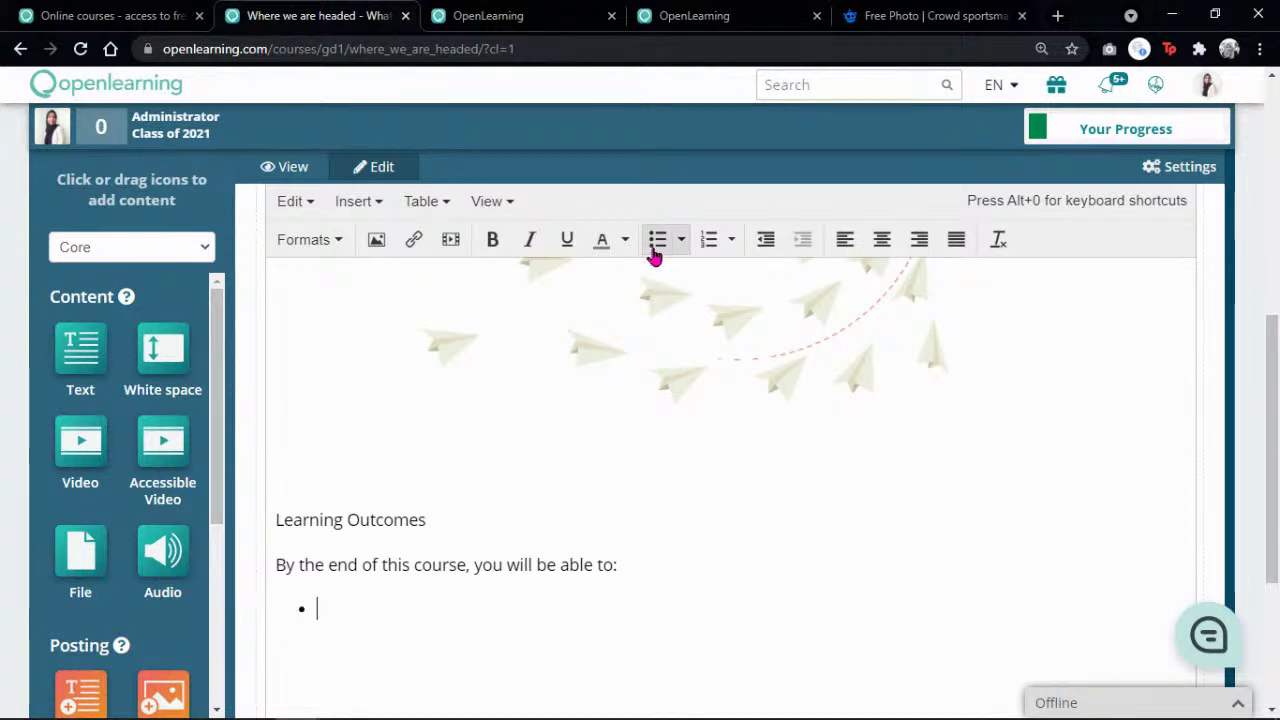
pyautogui.scroll(-1, 654, 251)
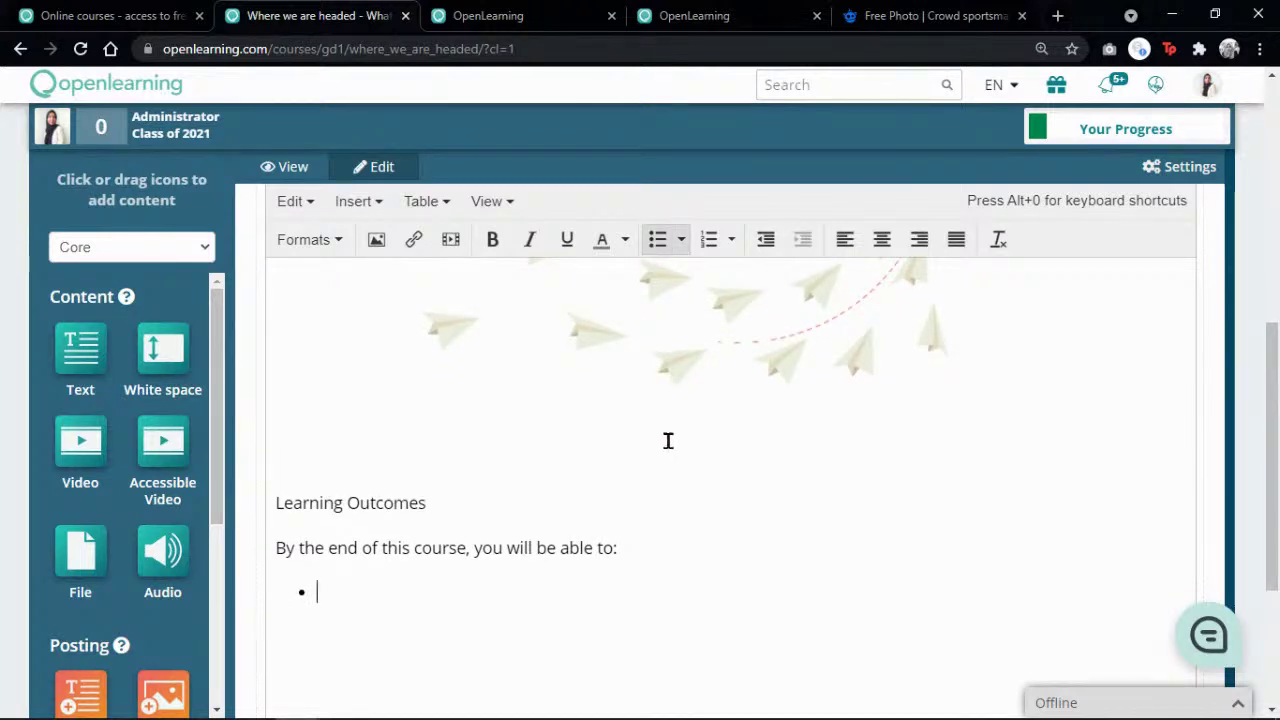
pyautogui.scroll(-1, 666, 440)
pyautogui.write('Ap')
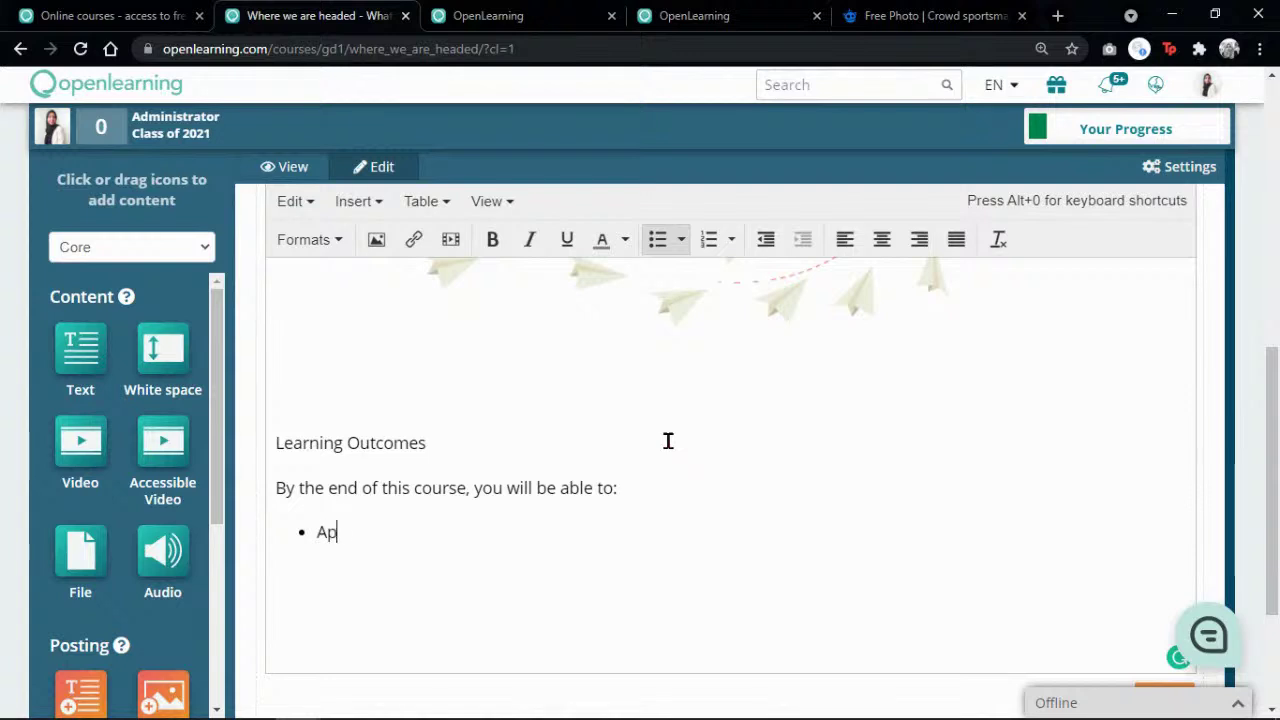
pyautogui.write('ply the ')
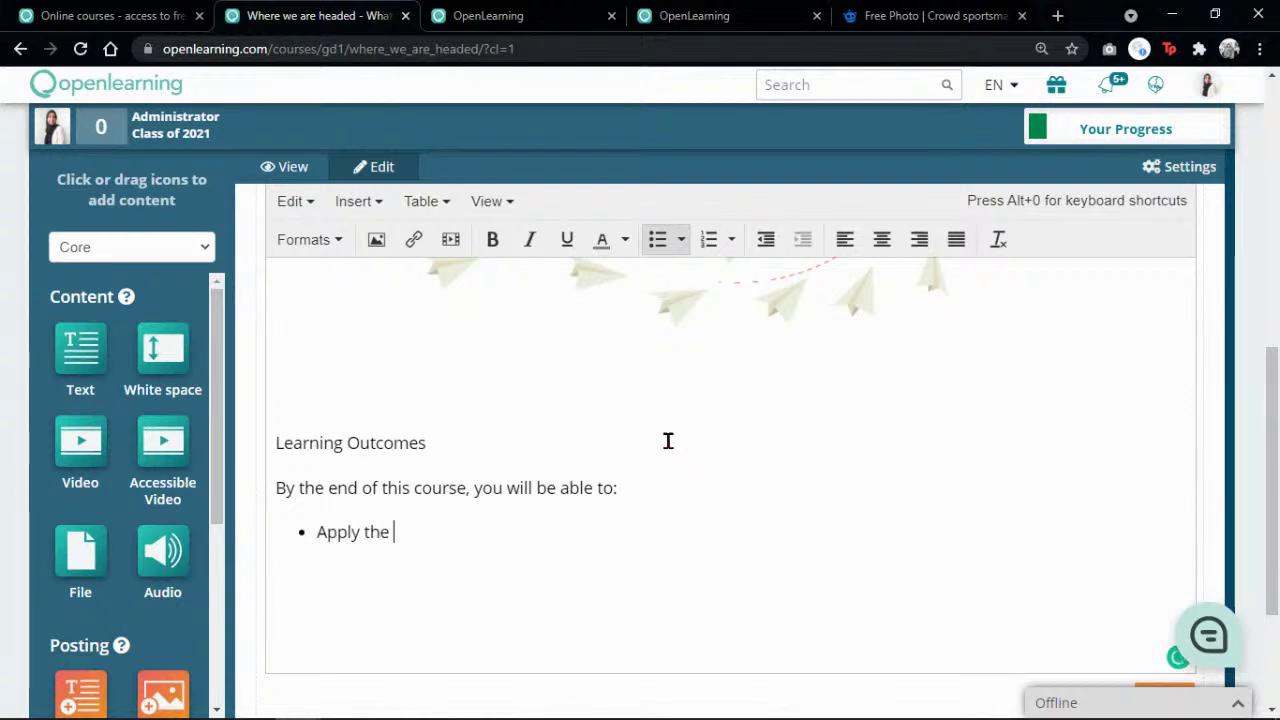
pyautogui.write('graphic')
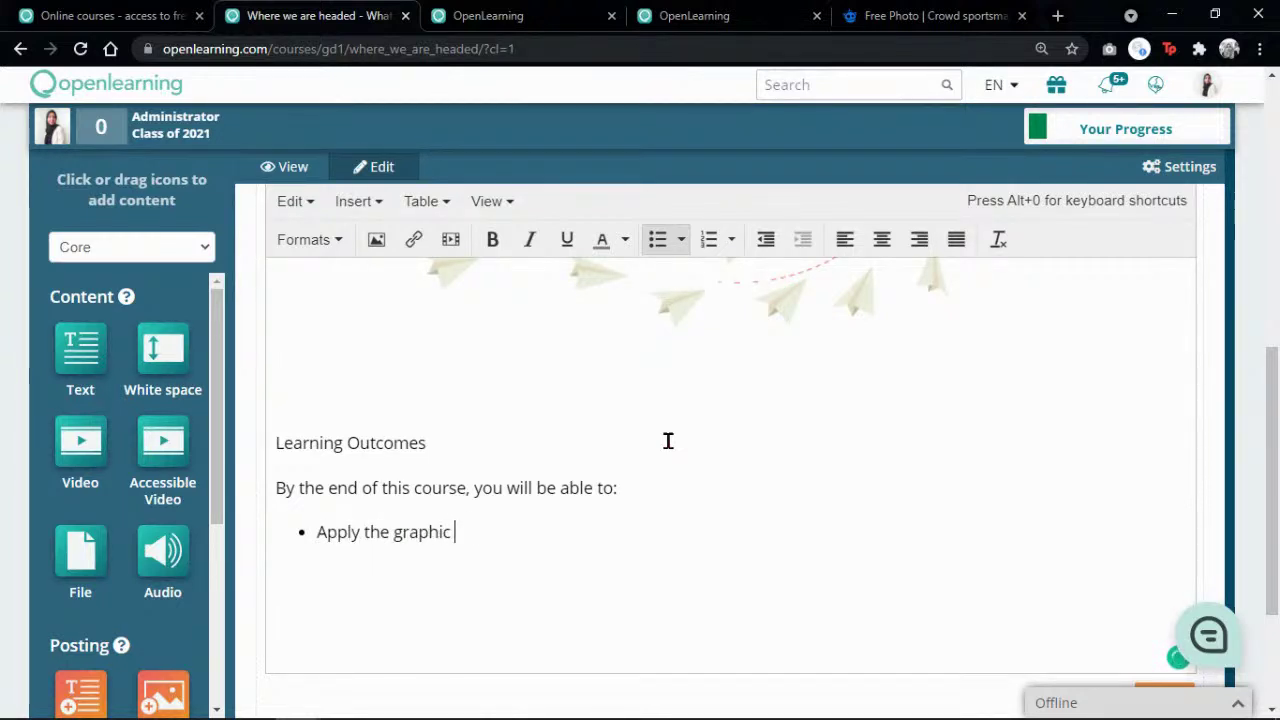
pyautogui.write(' design ')
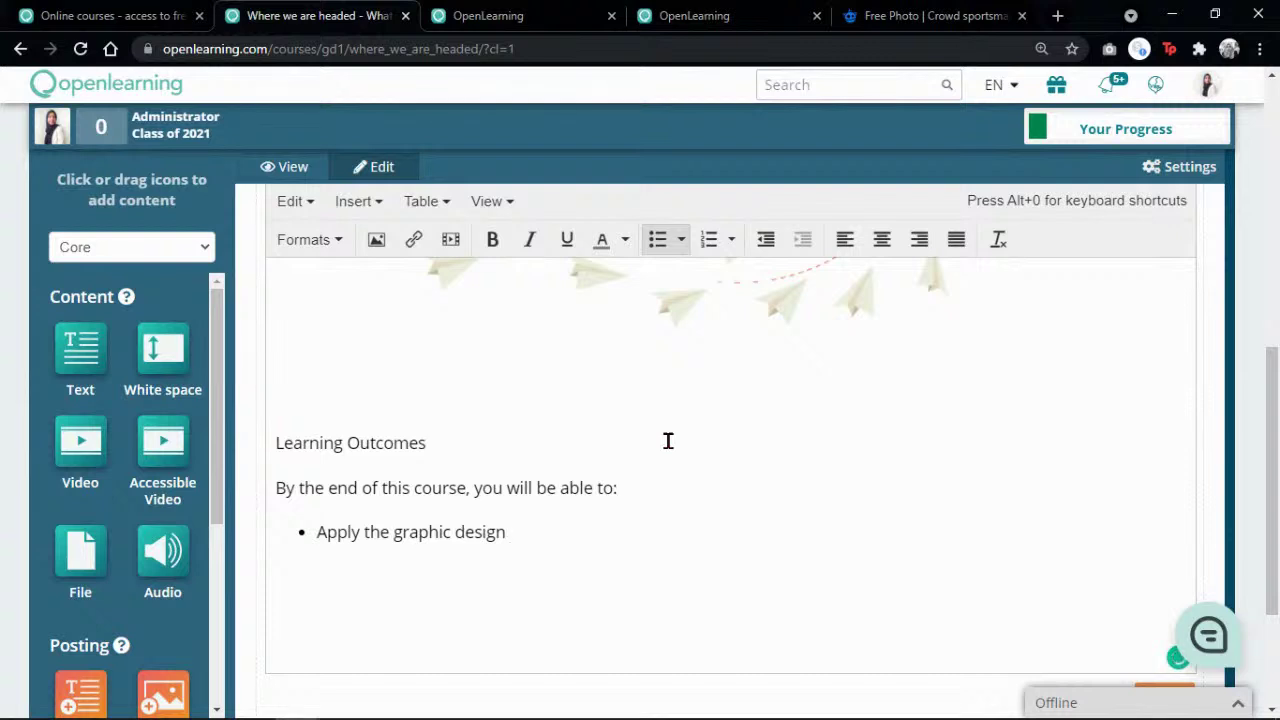
pyautogui.write('elemenets')
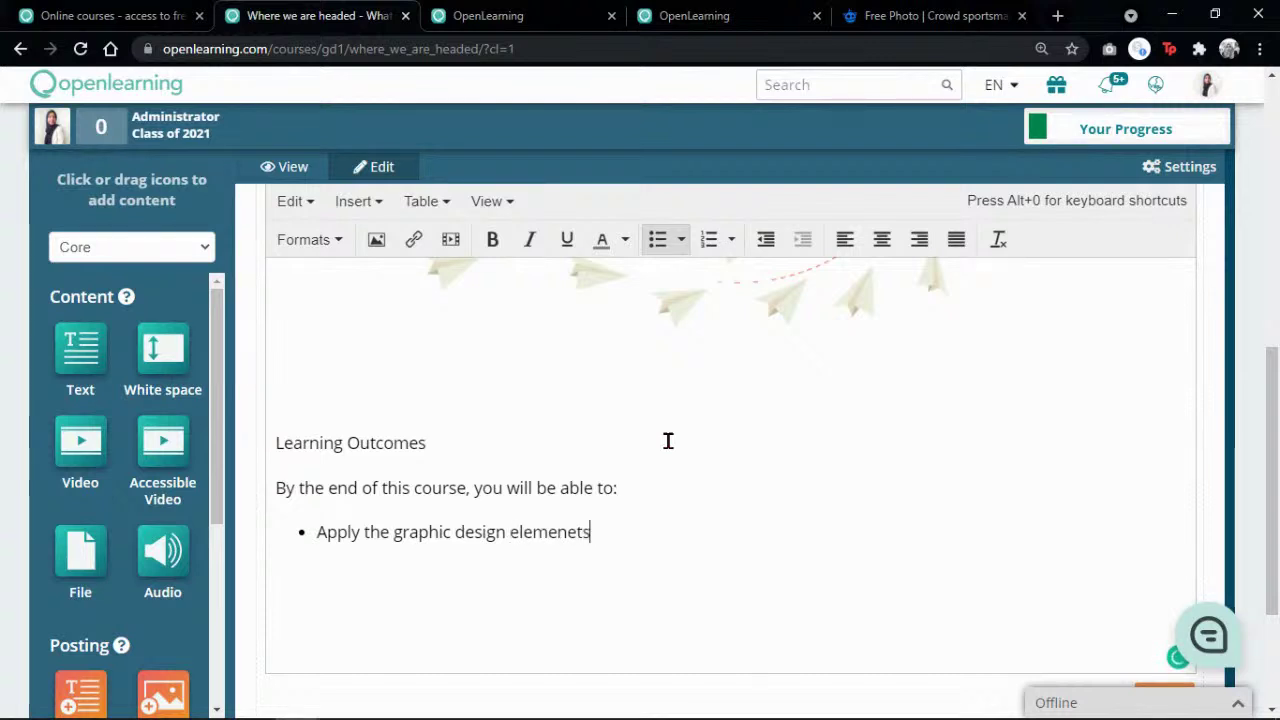
pyautogui.write(' to produc')
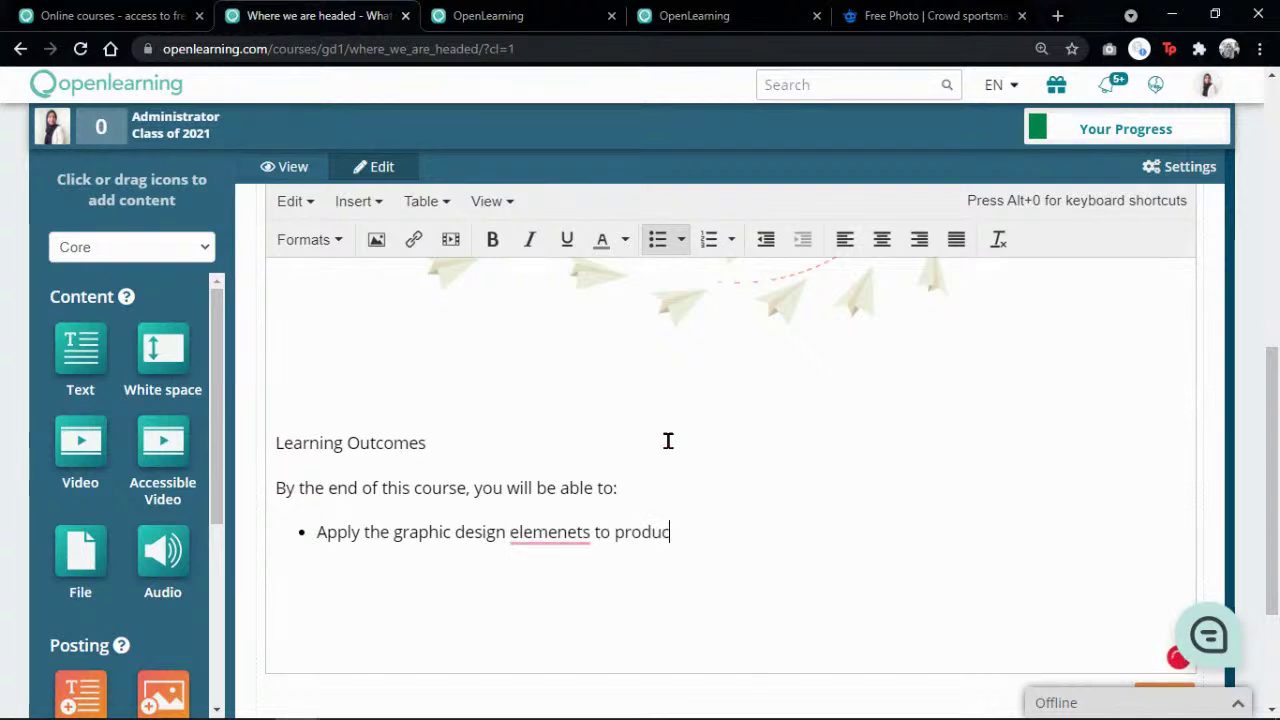
pyautogui.write('e effectiv')
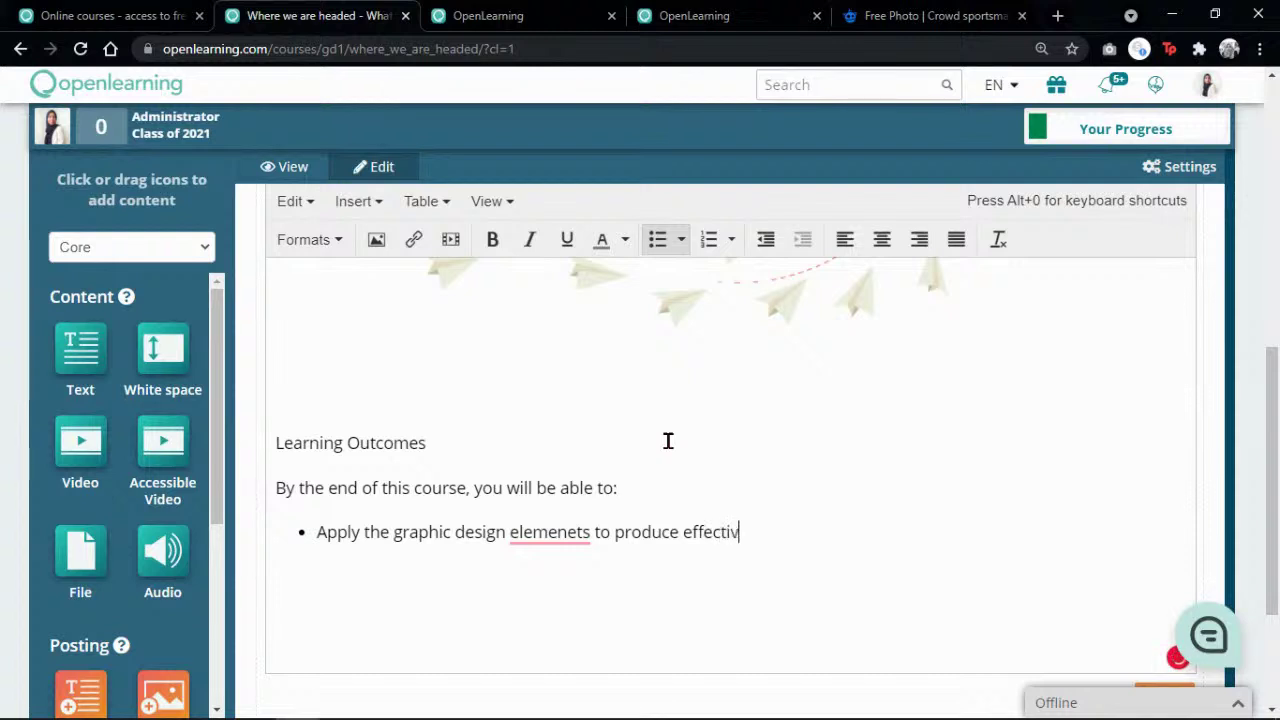
pyautogui.write('e de')
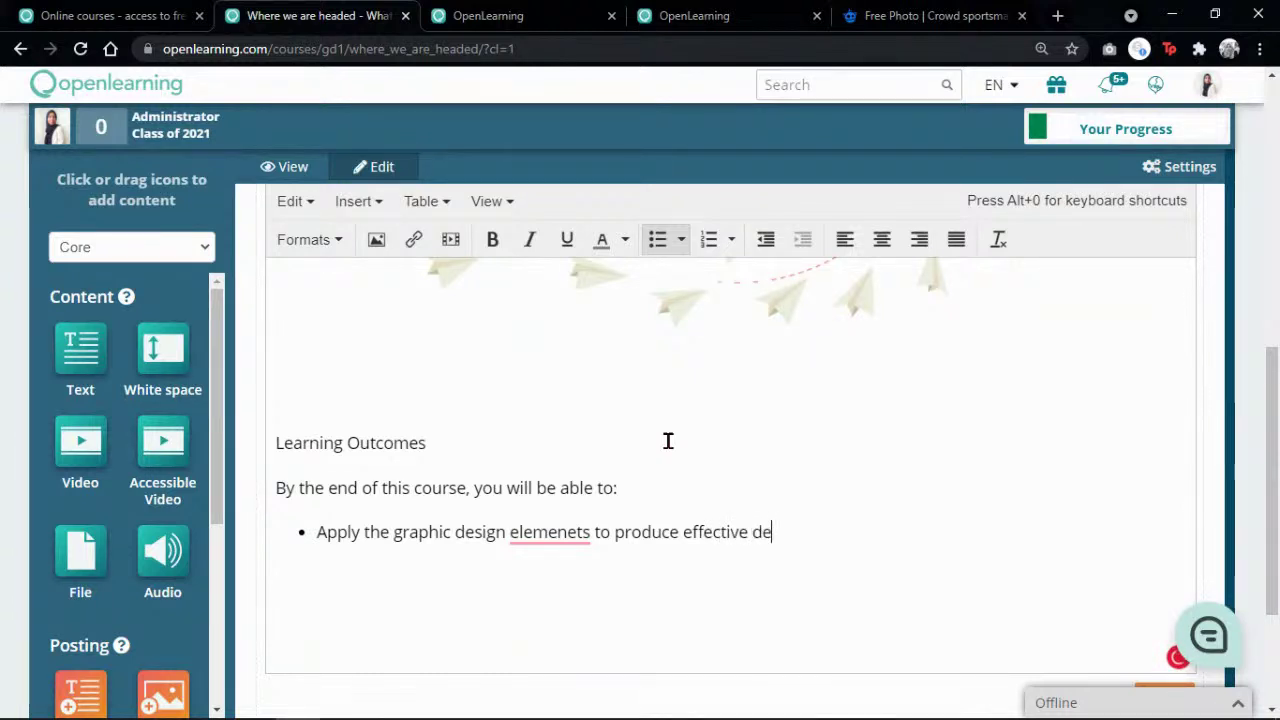
pyautogui.write('signs in ')
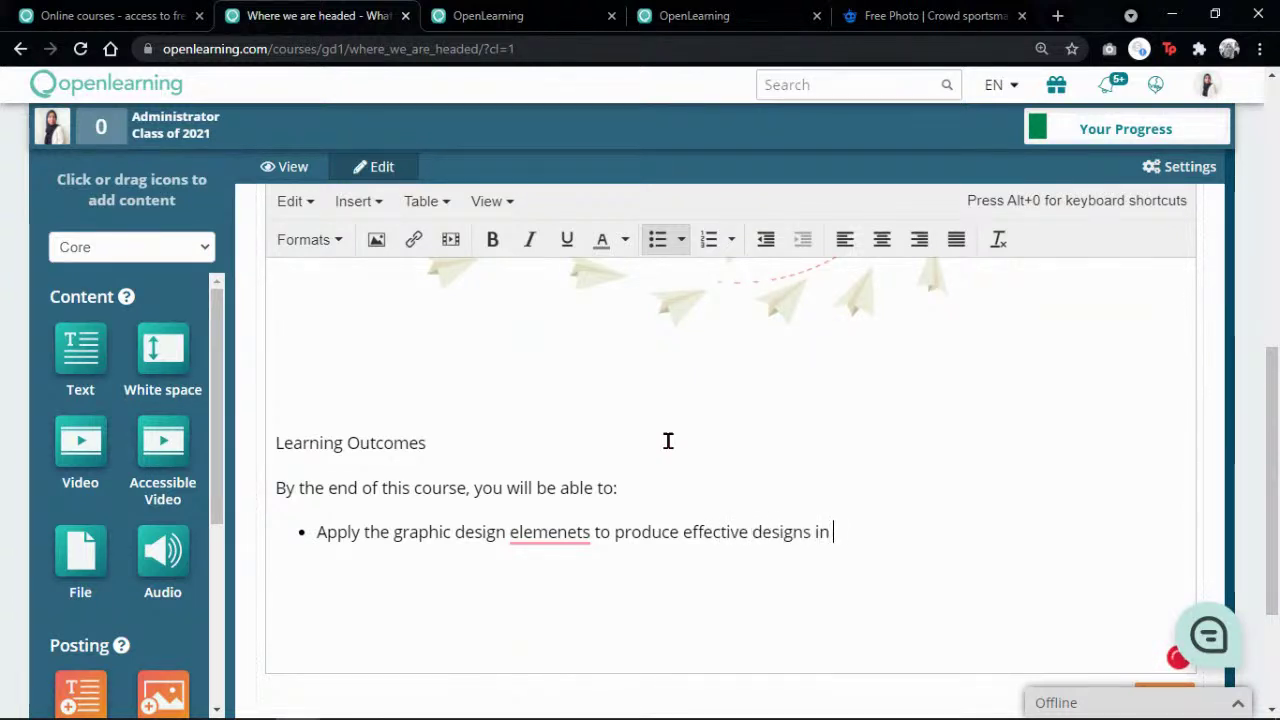
pyautogui.write('Photoshop ')
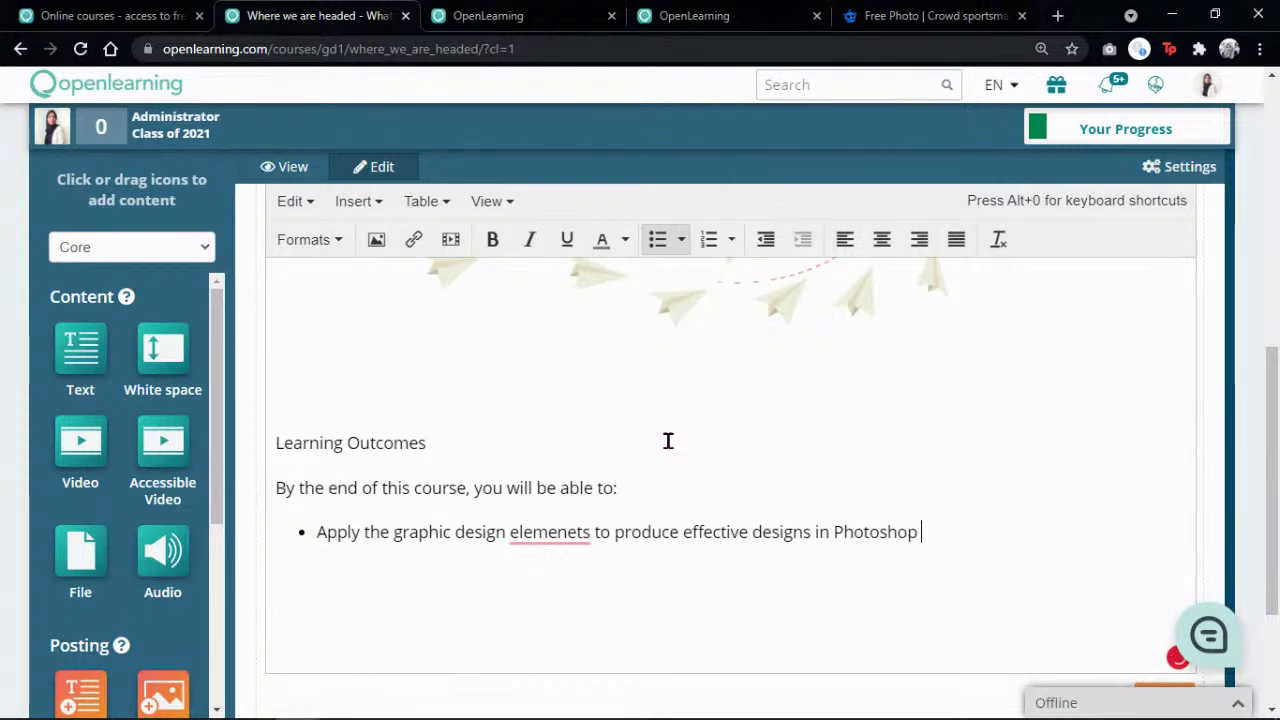
pyautogui.write('and Illustrator')
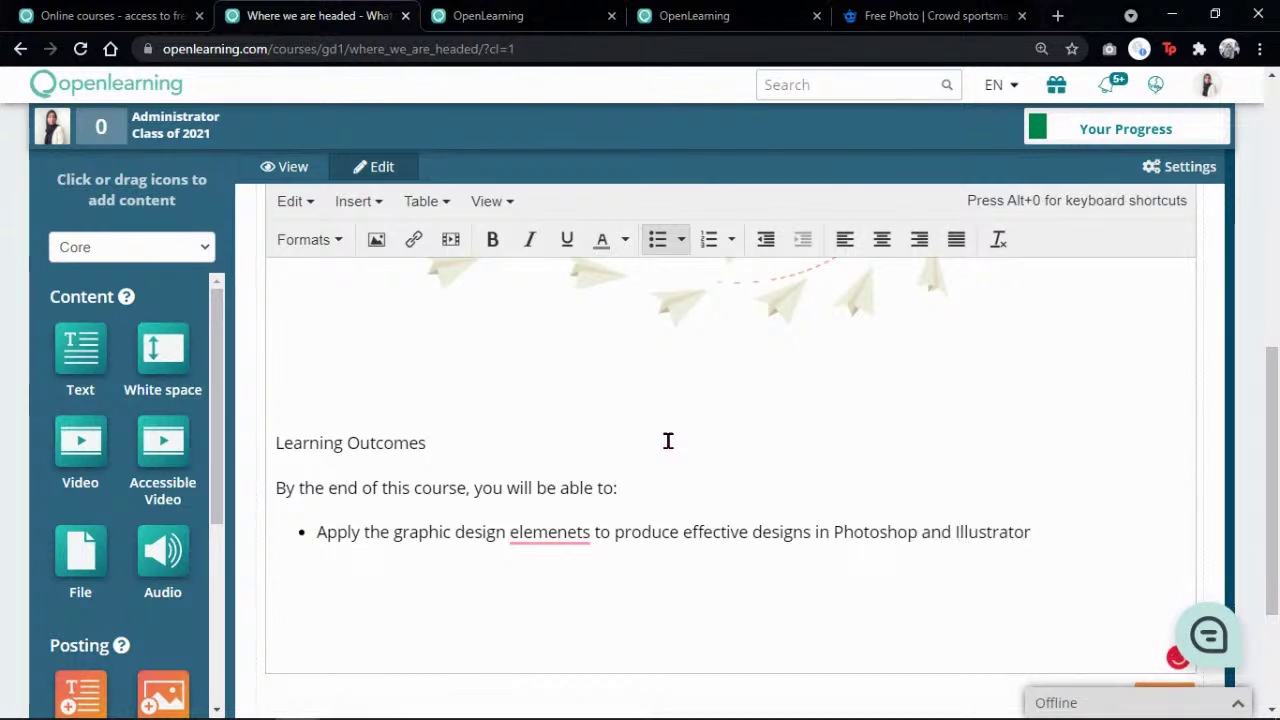
# Step: Begin a second bullet in the learning outcomes list with the text "Apply the desig"
pyautogui.press('Return')
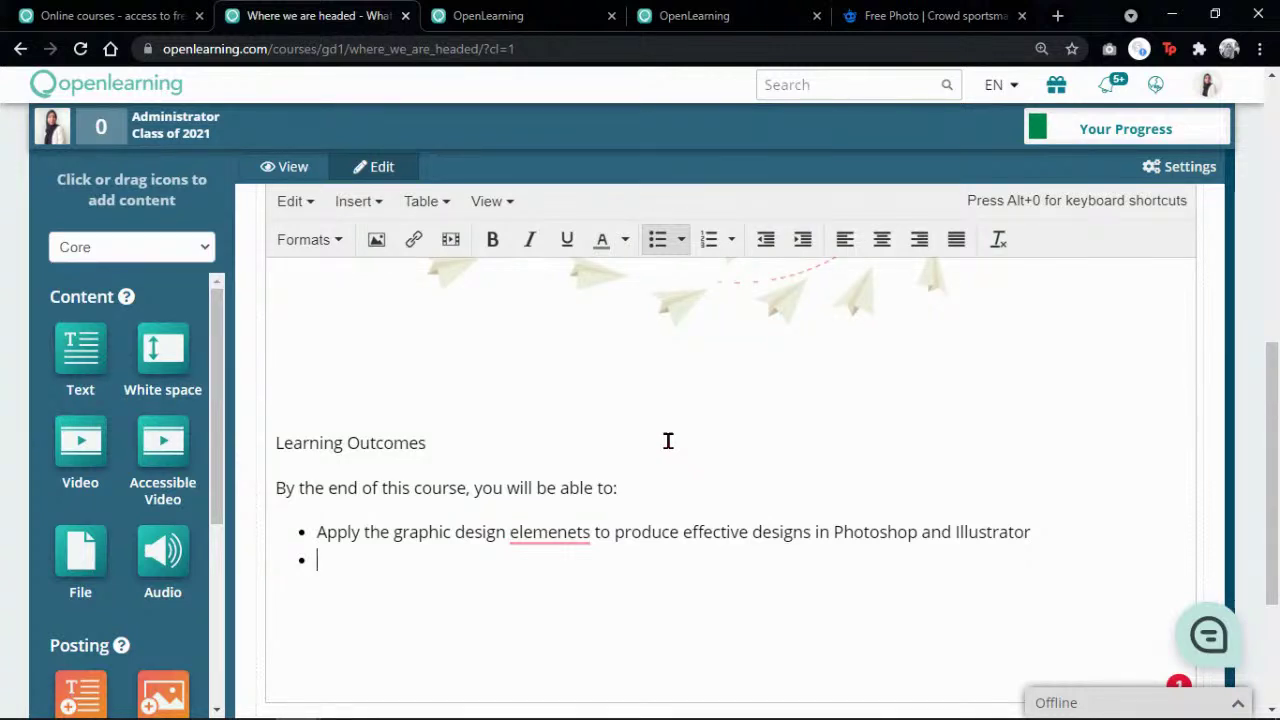
pyautogui.write('Apply the die')
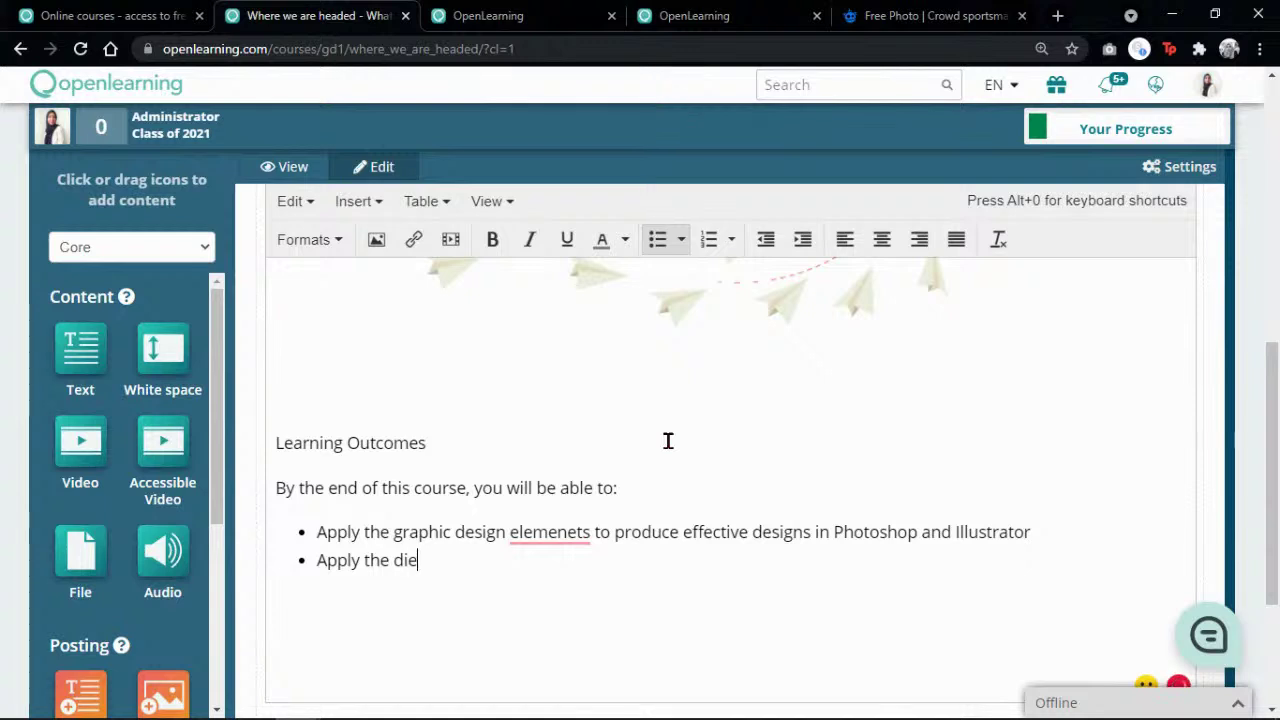
pyautogui.press('BackSpace')
pyautogui.press('BackSpace')
pyautogui.write('esig')
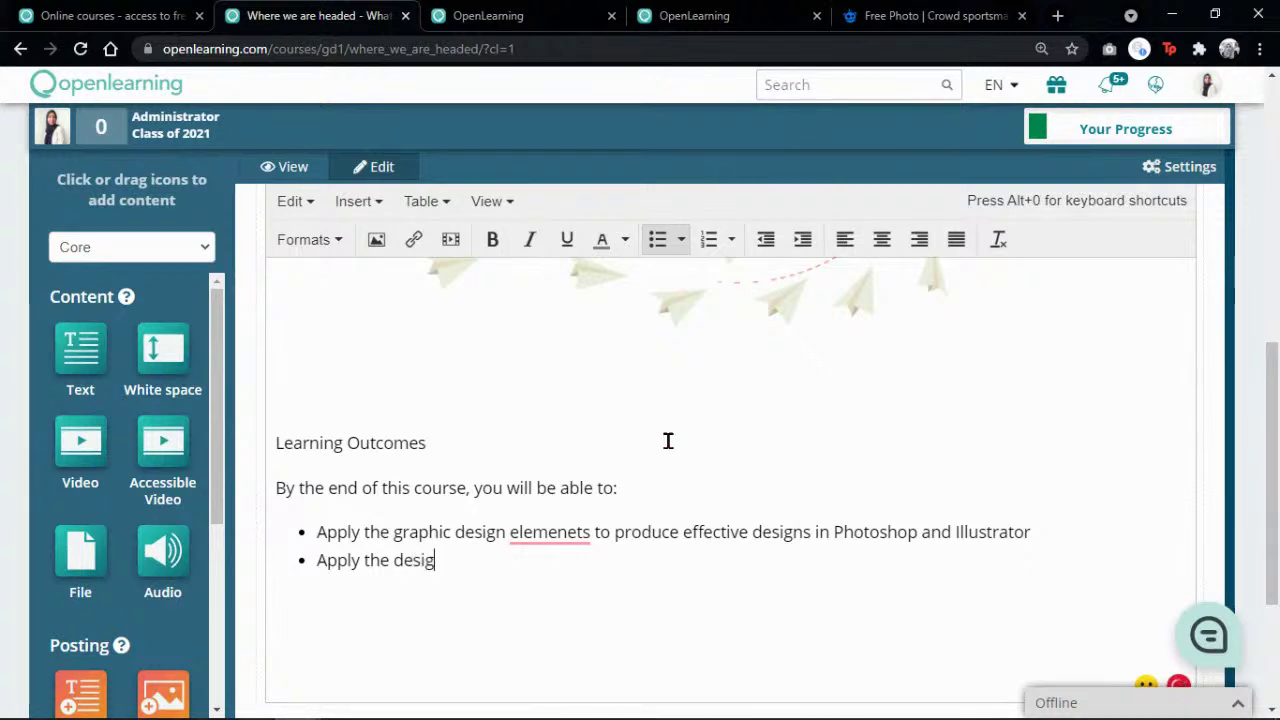
# Step: Correct the misspelled word in the first bullet to "elements" using the spelling suggestion, and return to the end of the second bullet
pyautogui.click(535, 541)
pyautogui.moveTo(551, 531)
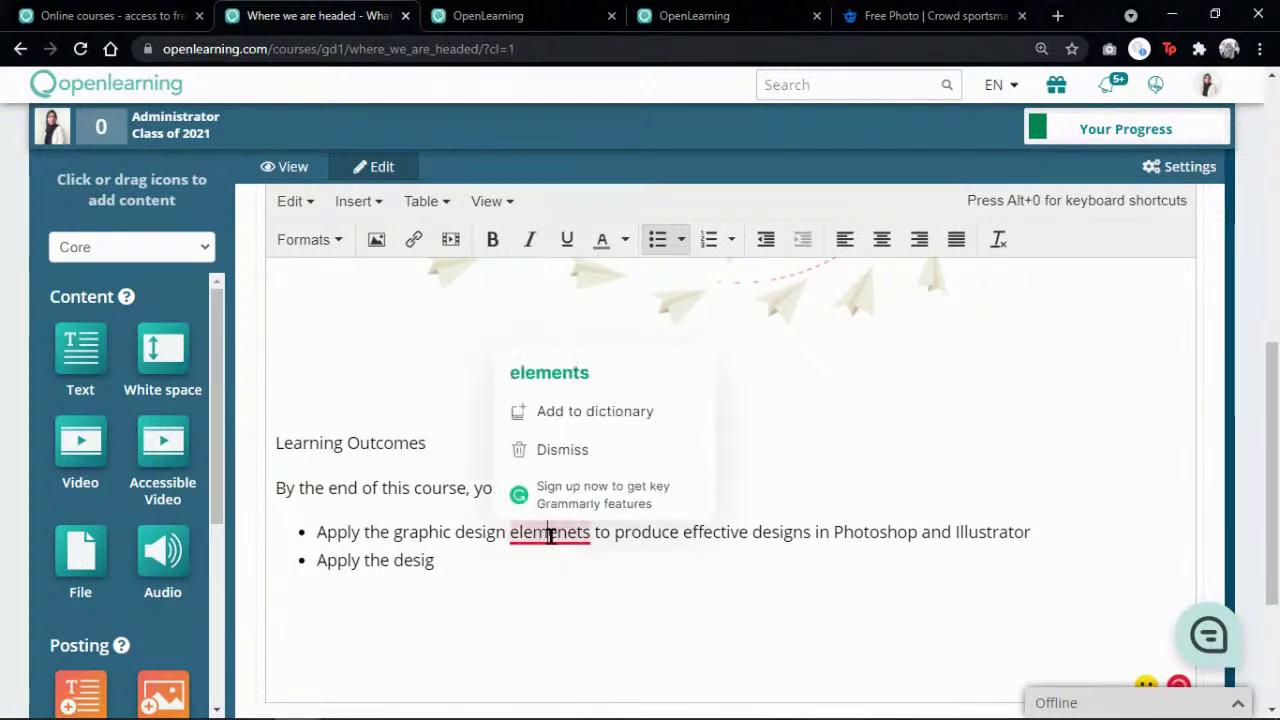
pyautogui.click(571, 374)
pyautogui.press('Down')
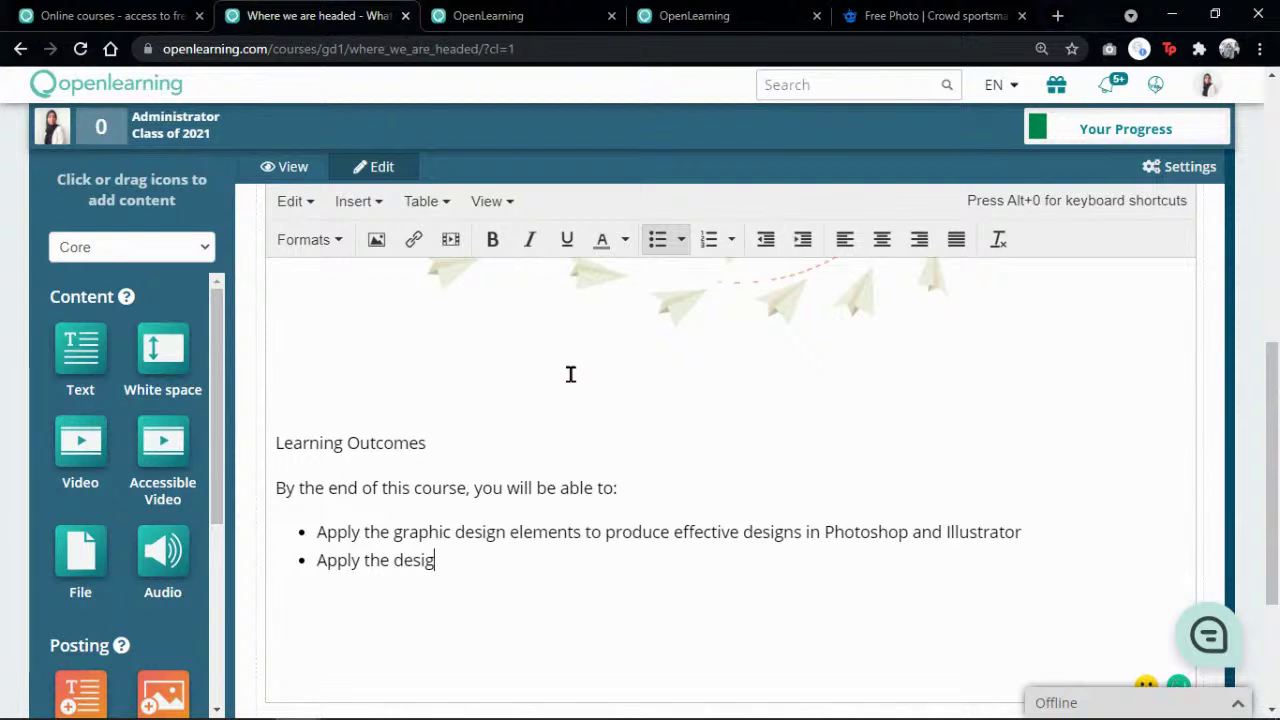
# Step: Complete the second bullet so it reads "Apply the design principles to produce effective designs in Photoshop and Illustrator"
pyautogui.write('n pri')
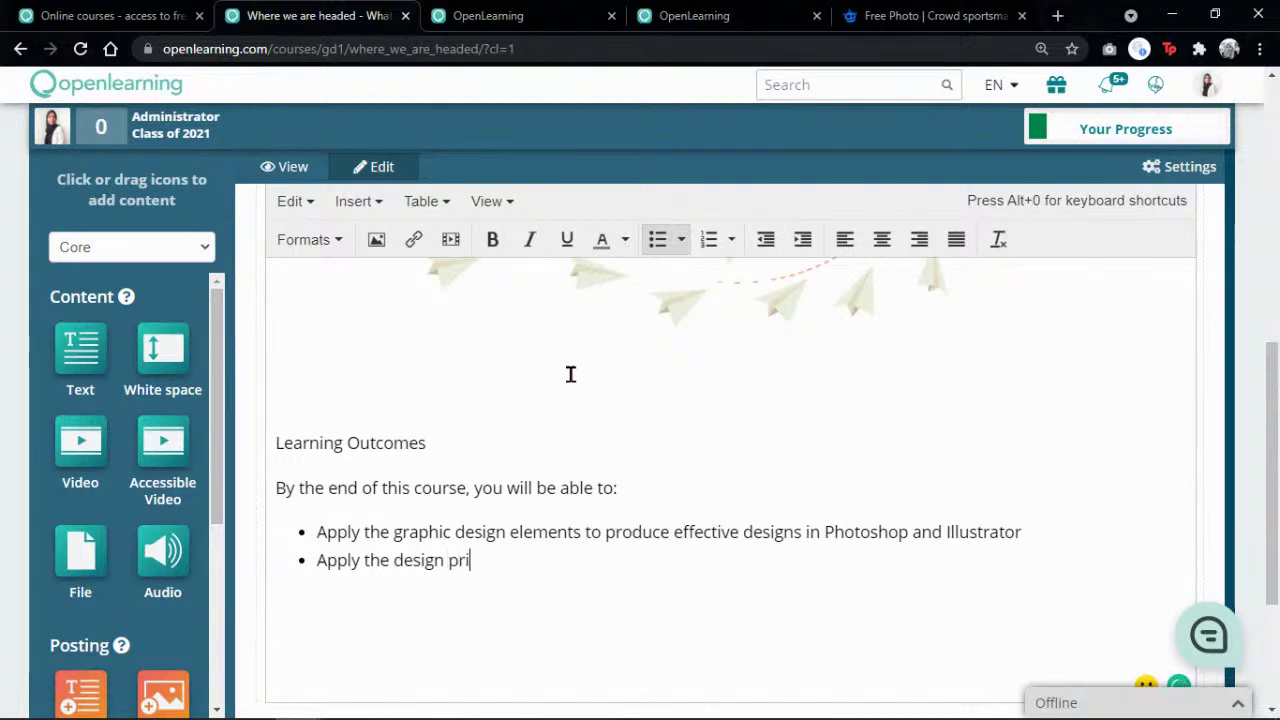
pyautogui.write('nciples to')
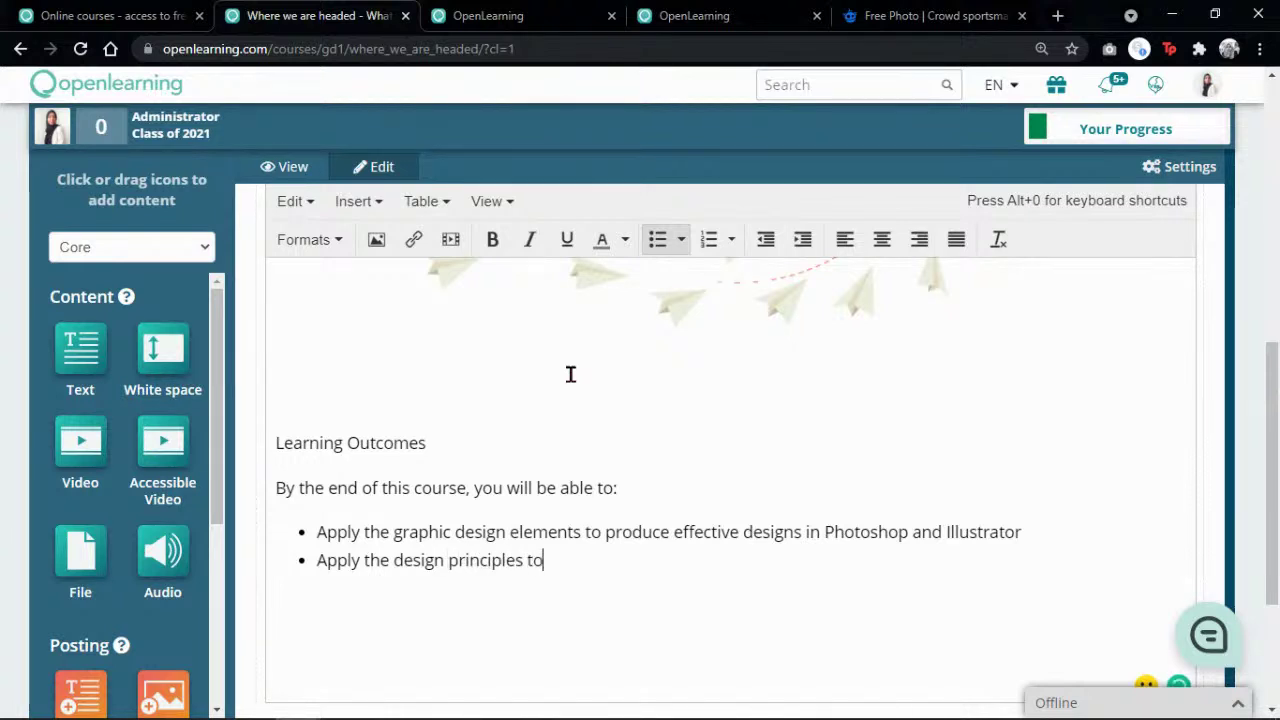
pyautogui.write(' produce effec')
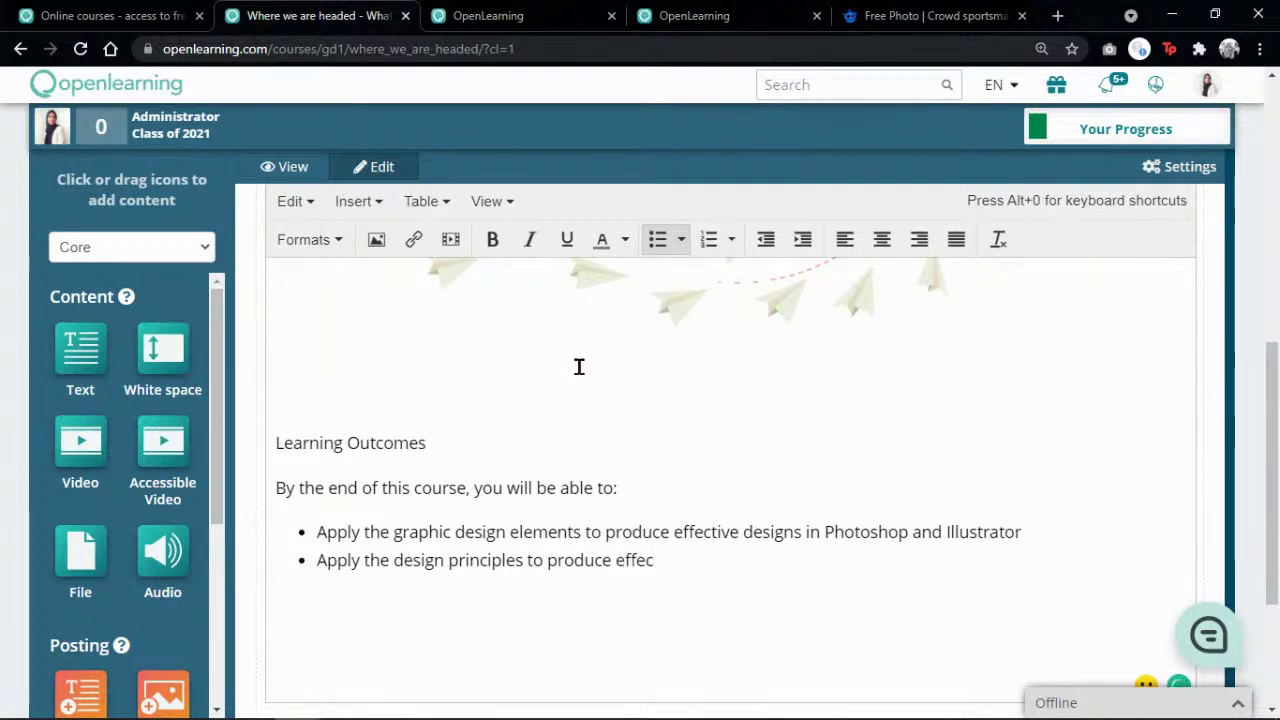
pyautogui.write('tiv')
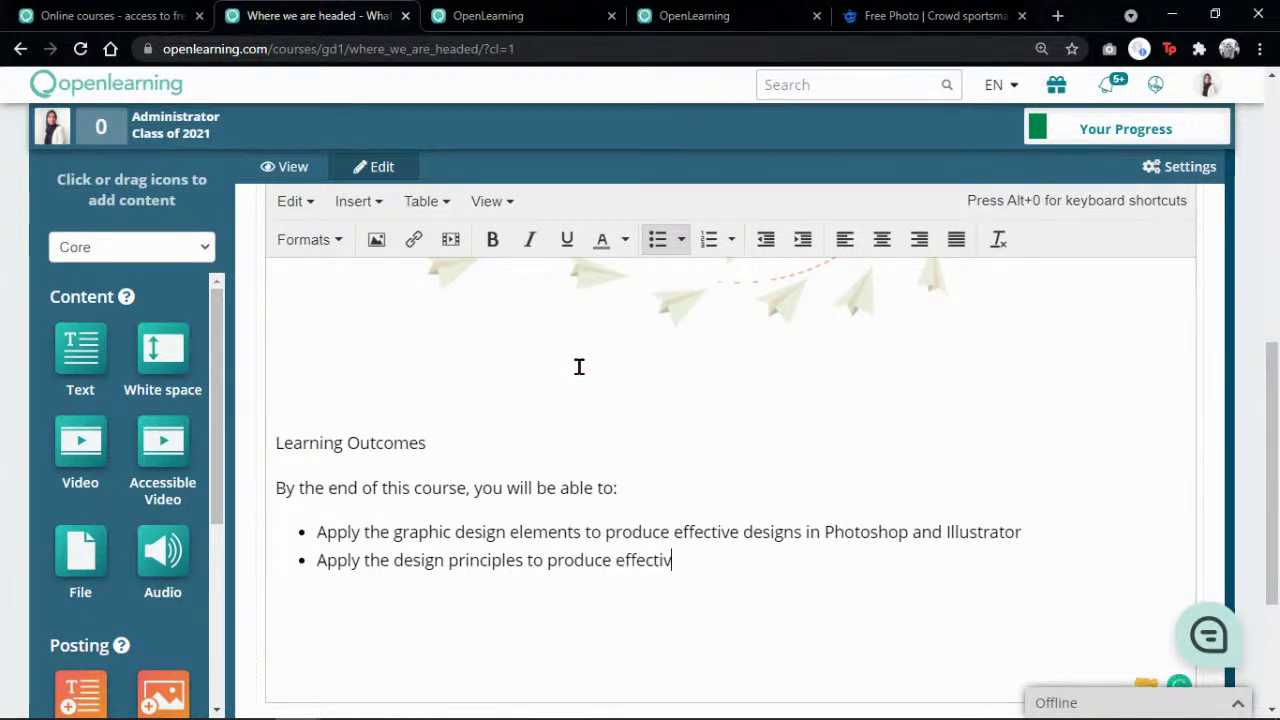
pyautogui.write('e design')
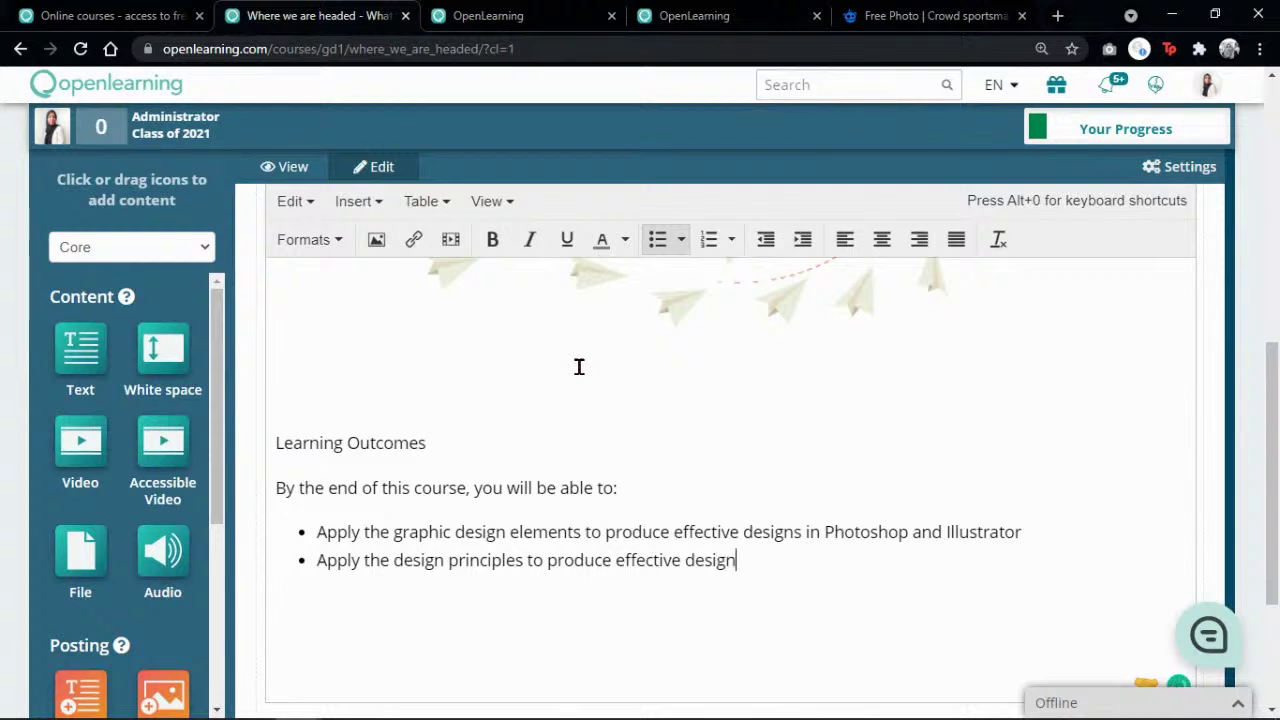
pyautogui.write('s in Photo')
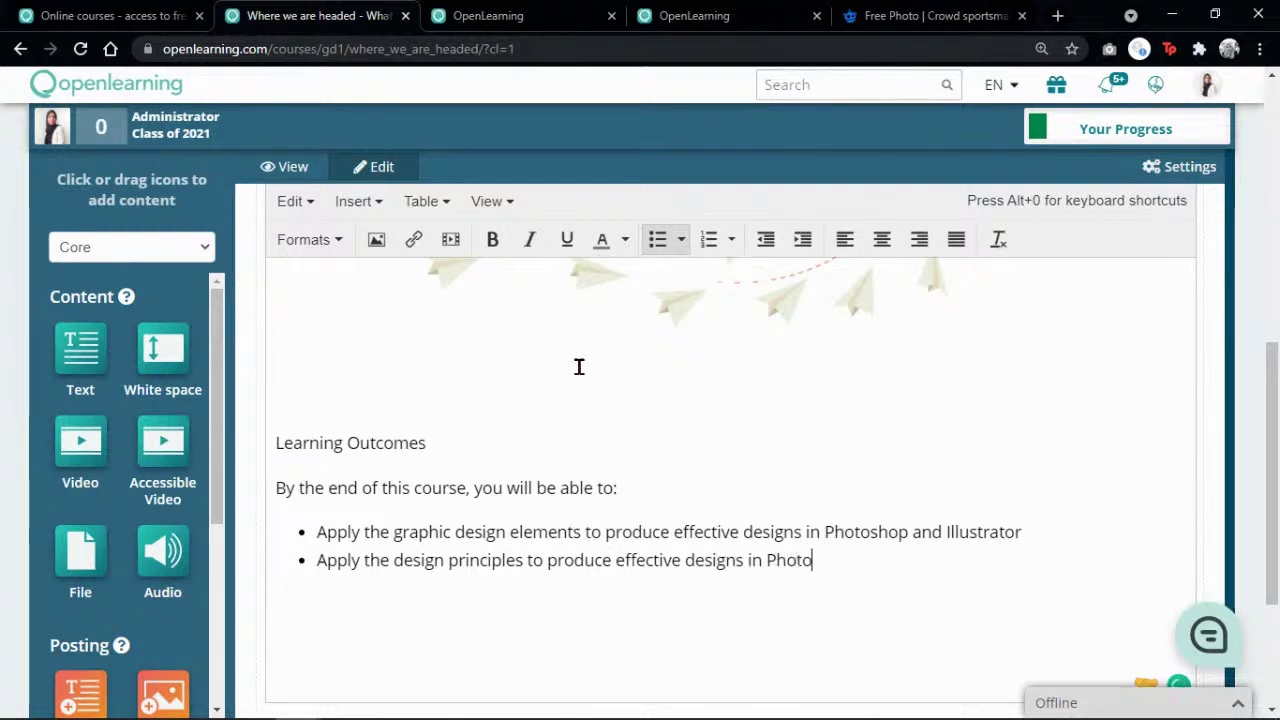
pyautogui.write('shop and ')
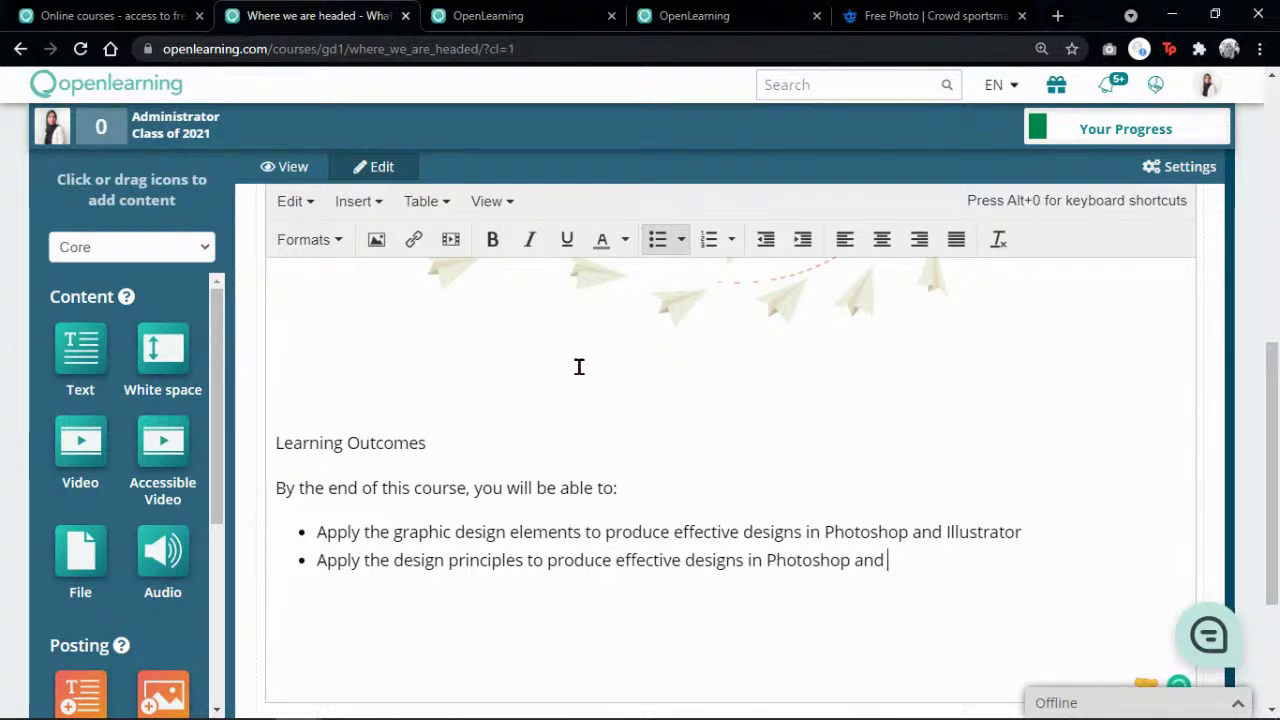
pyautogui.write('Illustrator')
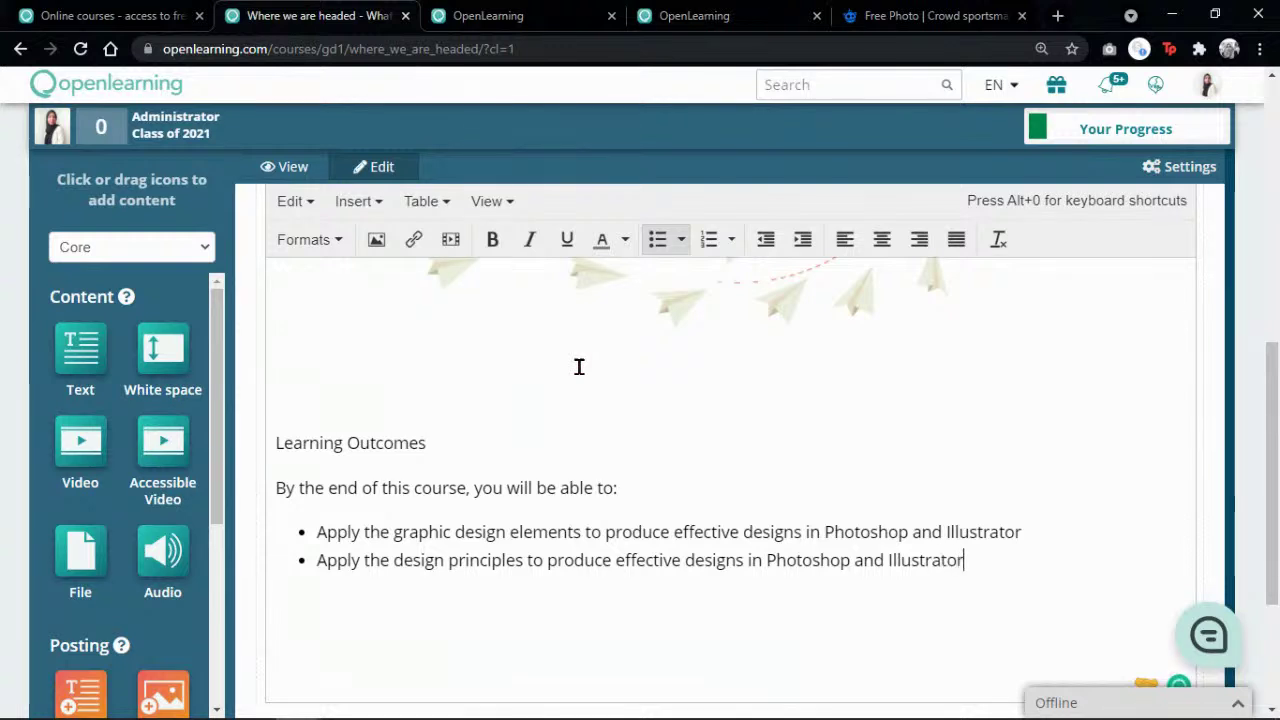
# Step: Add a third bullet with the outcome "Discuss graphic design projects based on learned skills and concept"
pyautogui.press('Return')
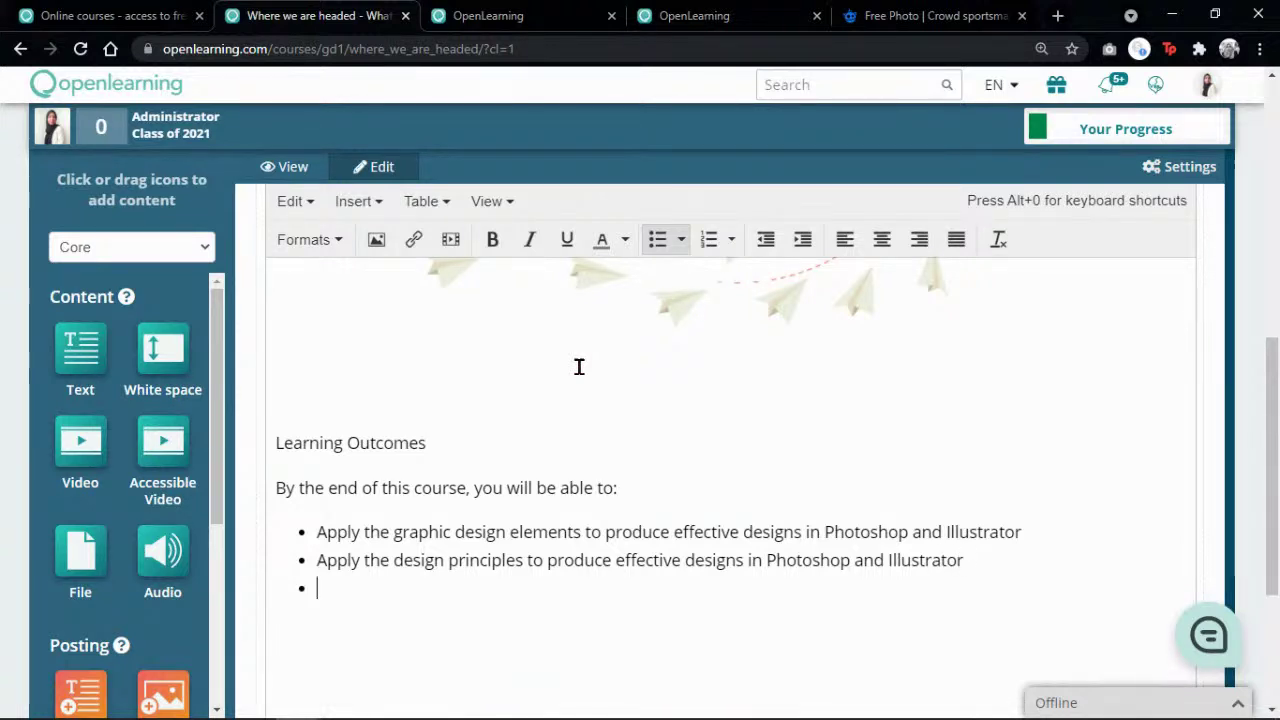
pyautogui.write('Discuss g')
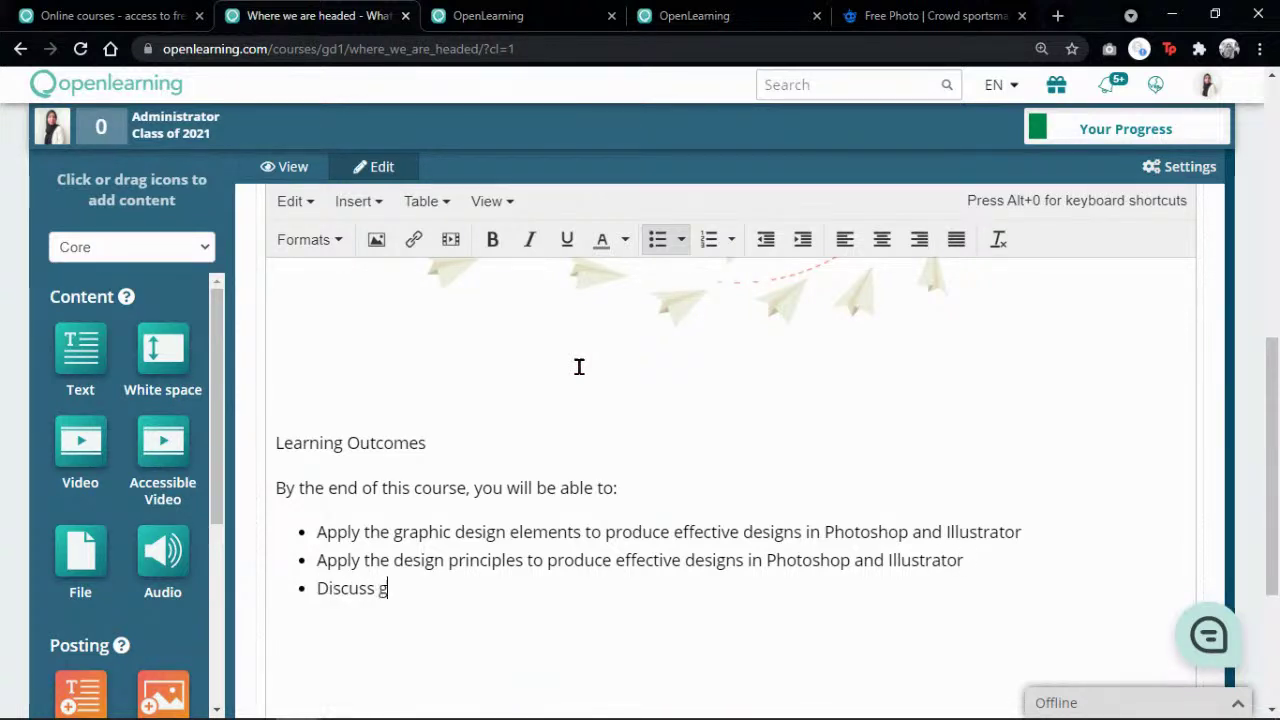
pyautogui.write('raphic')
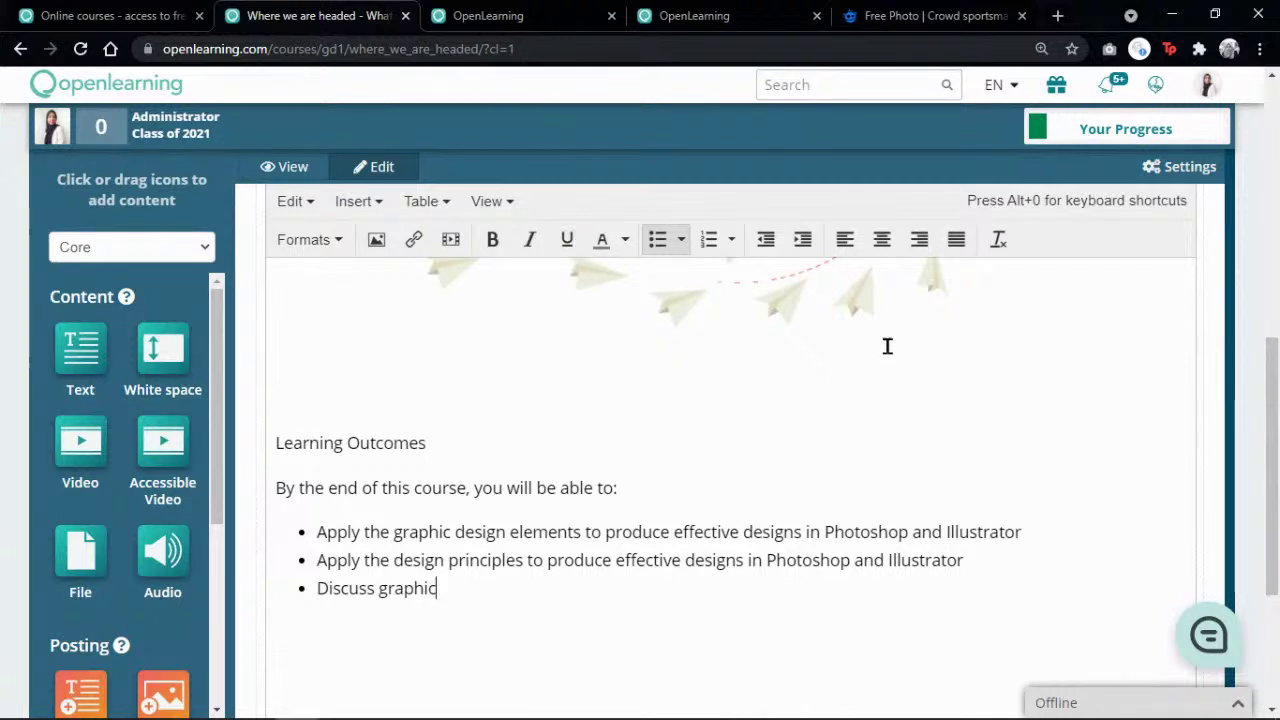
pyautogui.write(' design')
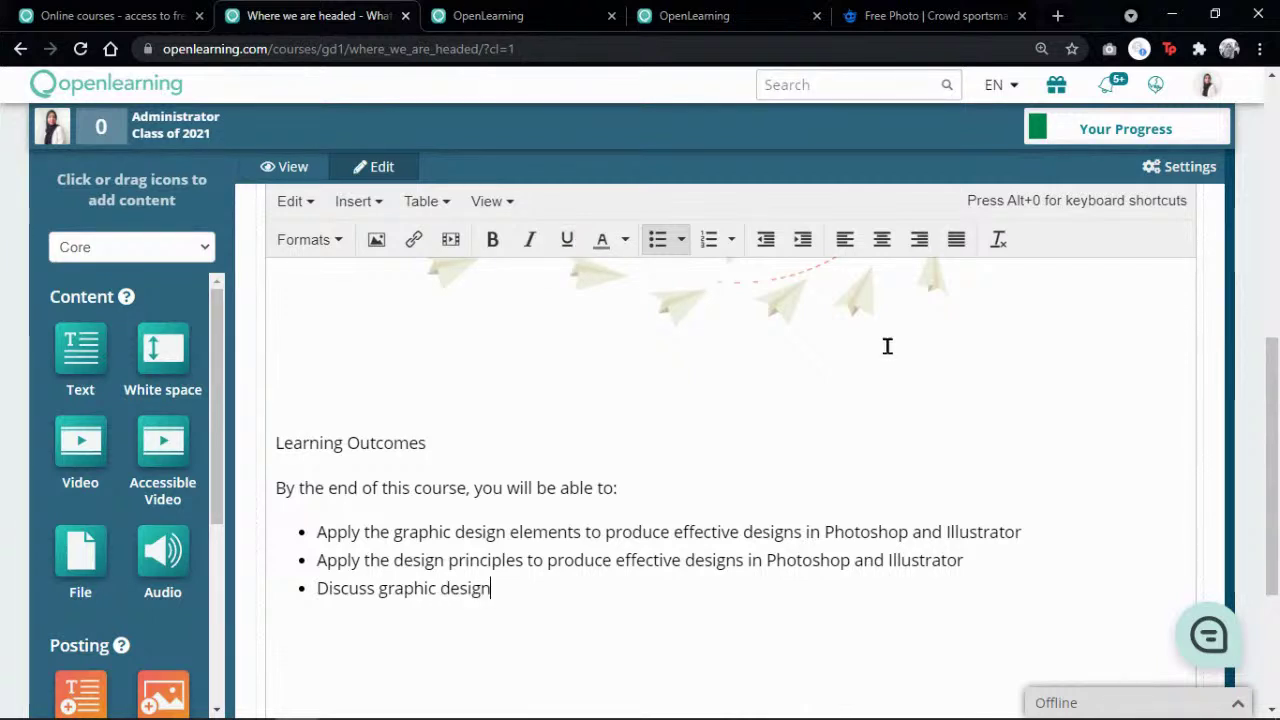
pyautogui.write(' proe')
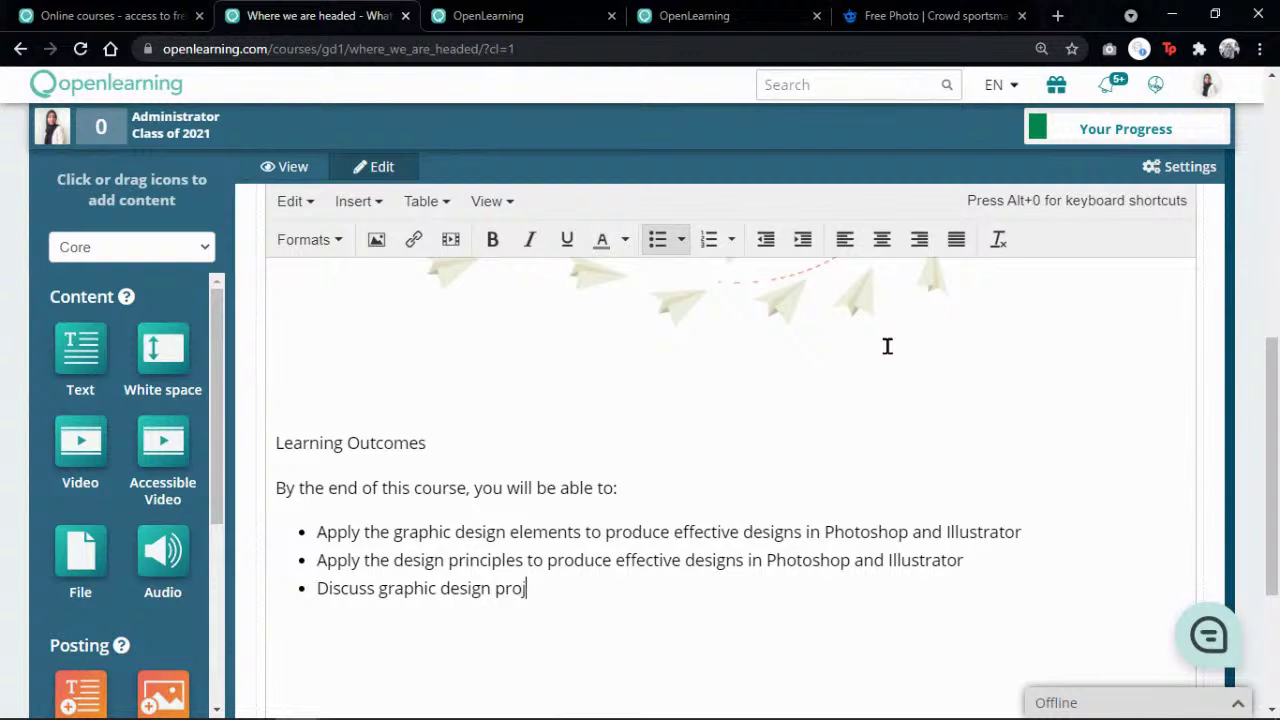
pyautogui.write('ects base')
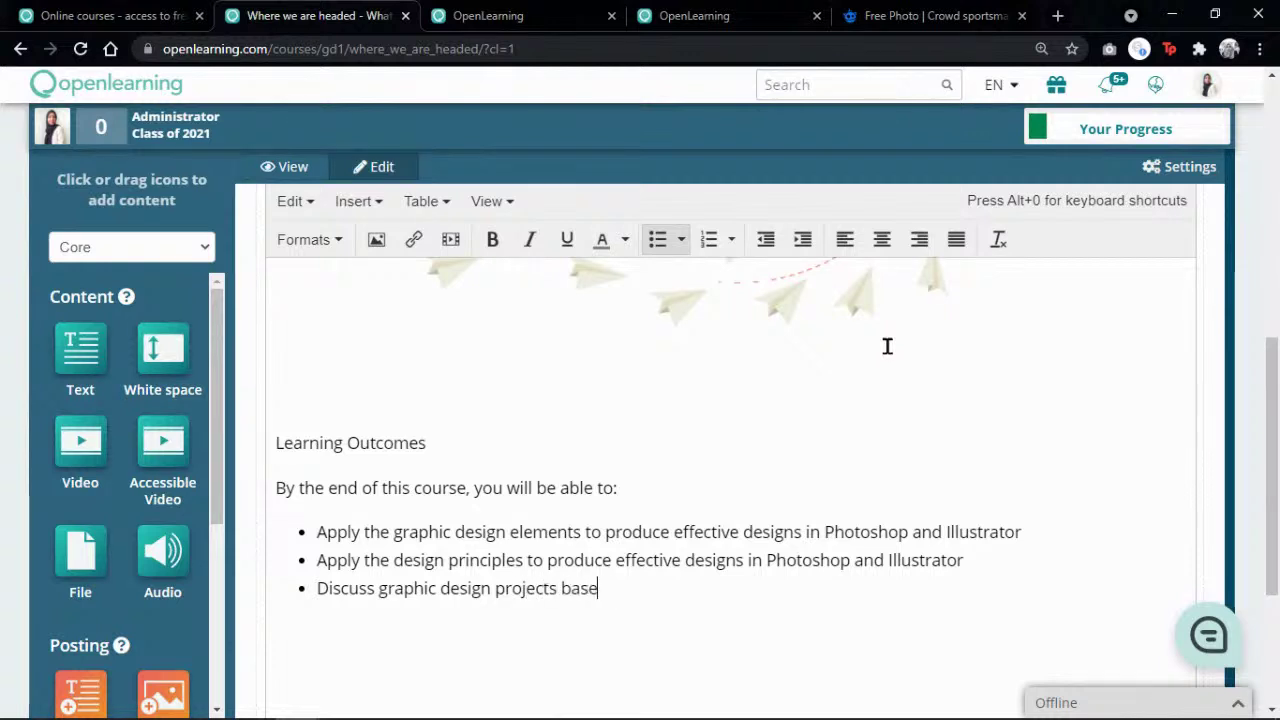
pyautogui.write('d on learned sk')
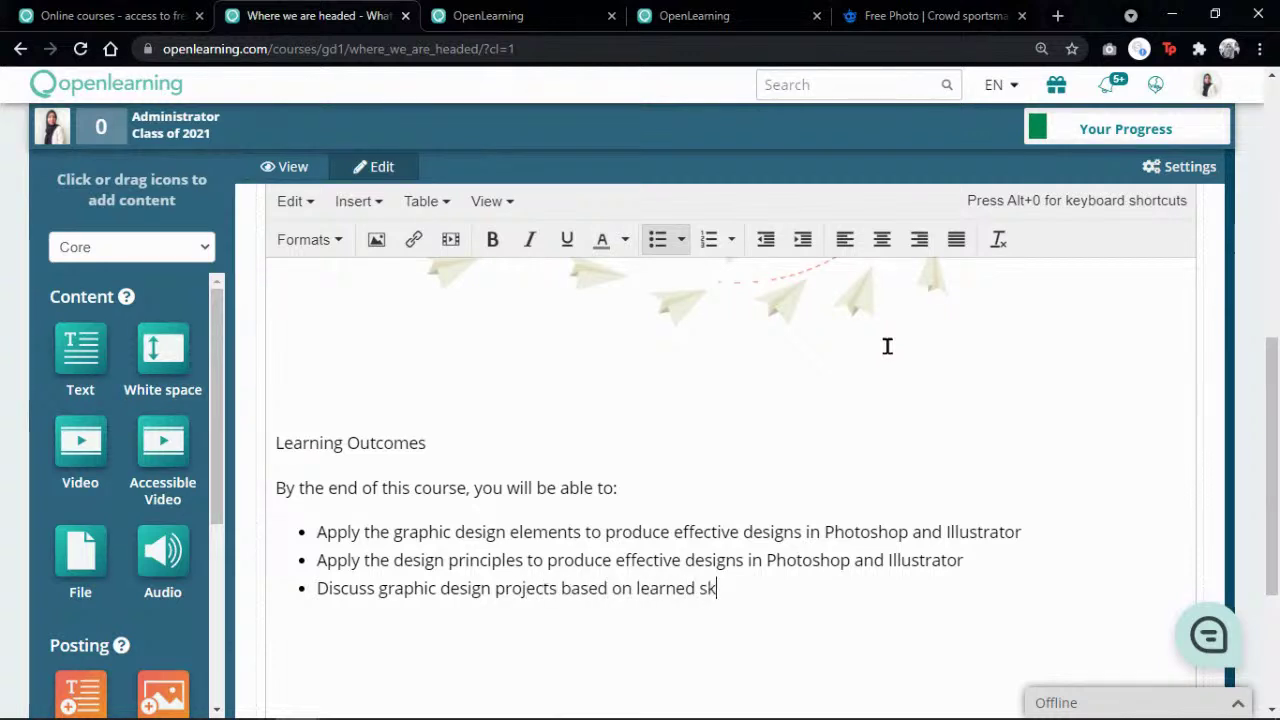
pyautogui.write('ills and concep')
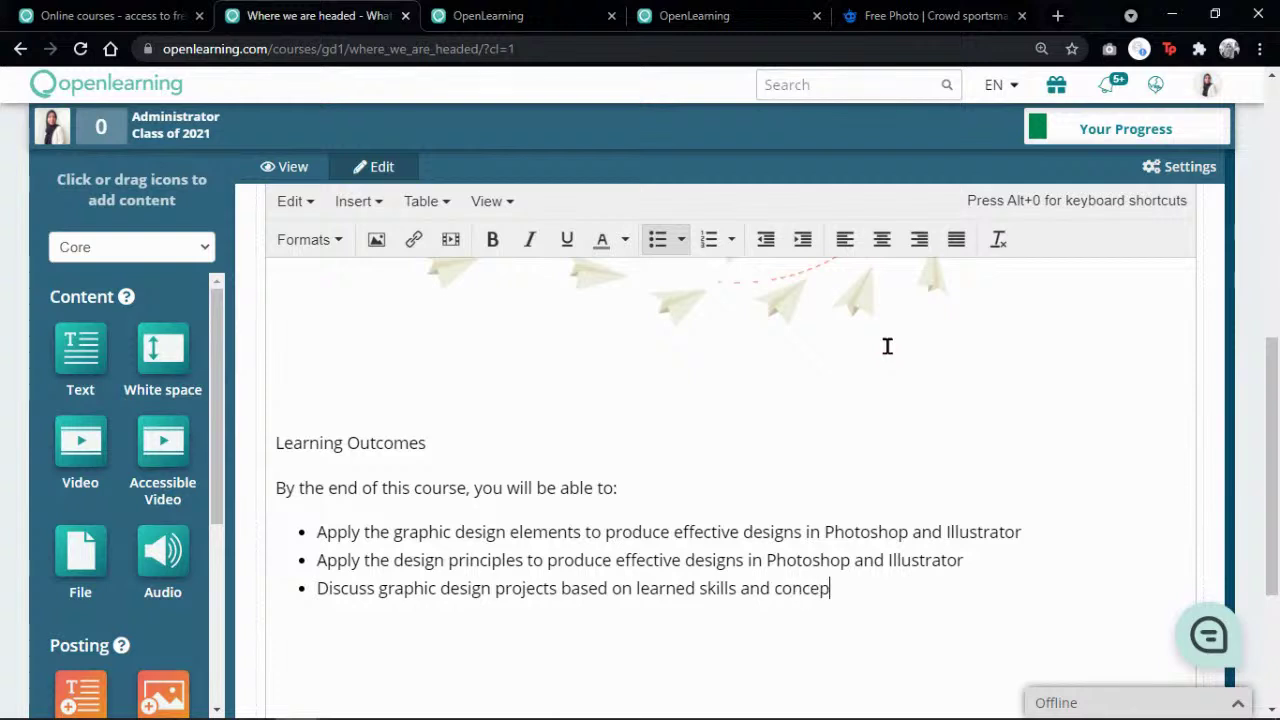
pyautogui.write('t')
# Step: Add a fourth bullet, "Produce a crative artwork that effectively communicates the nature and scope of a project brief", and start a new one below it
pyautogui.press('Return')
pyautogui.write('Prod')
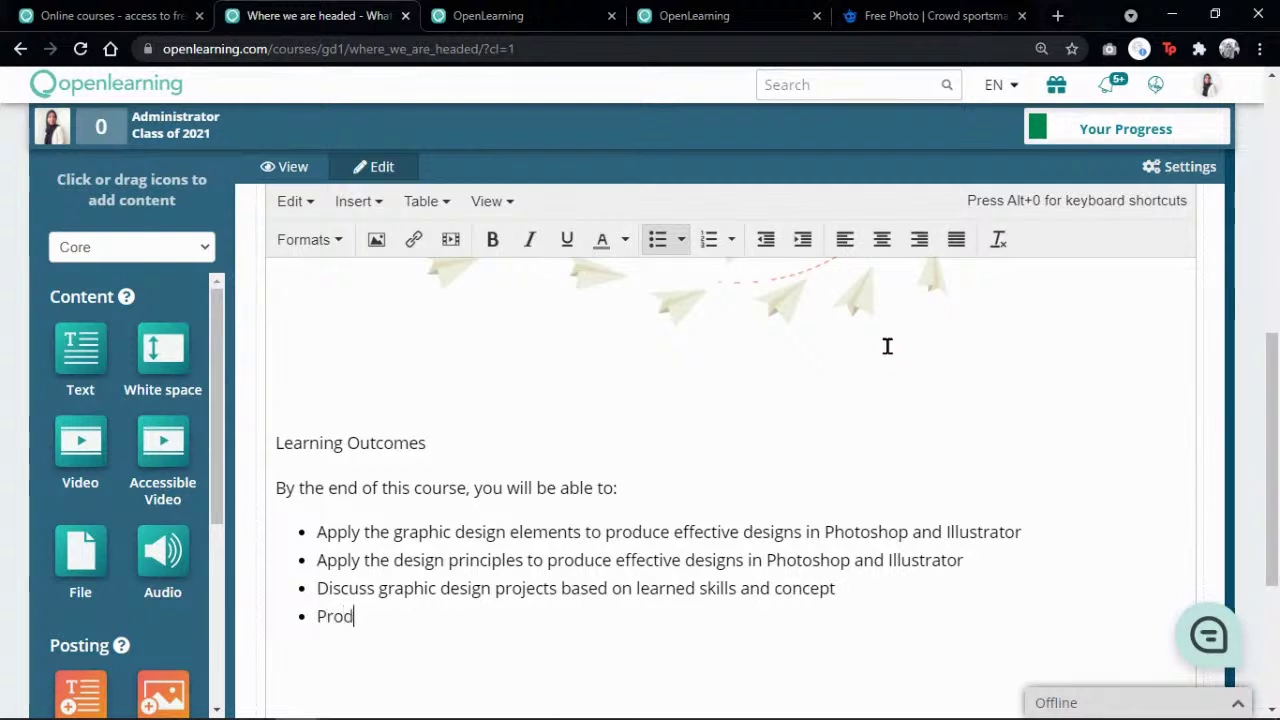
pyautogui.write('uce a cra')
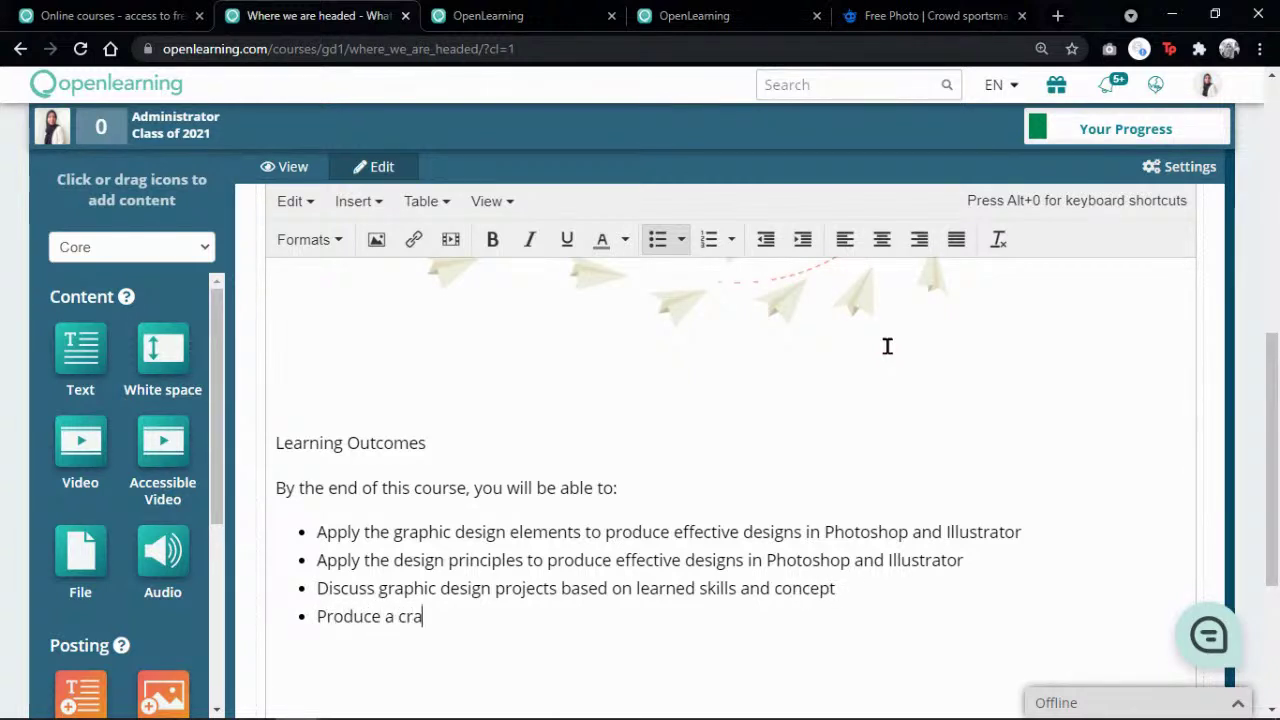
pyautogui.write('tive artwork ')
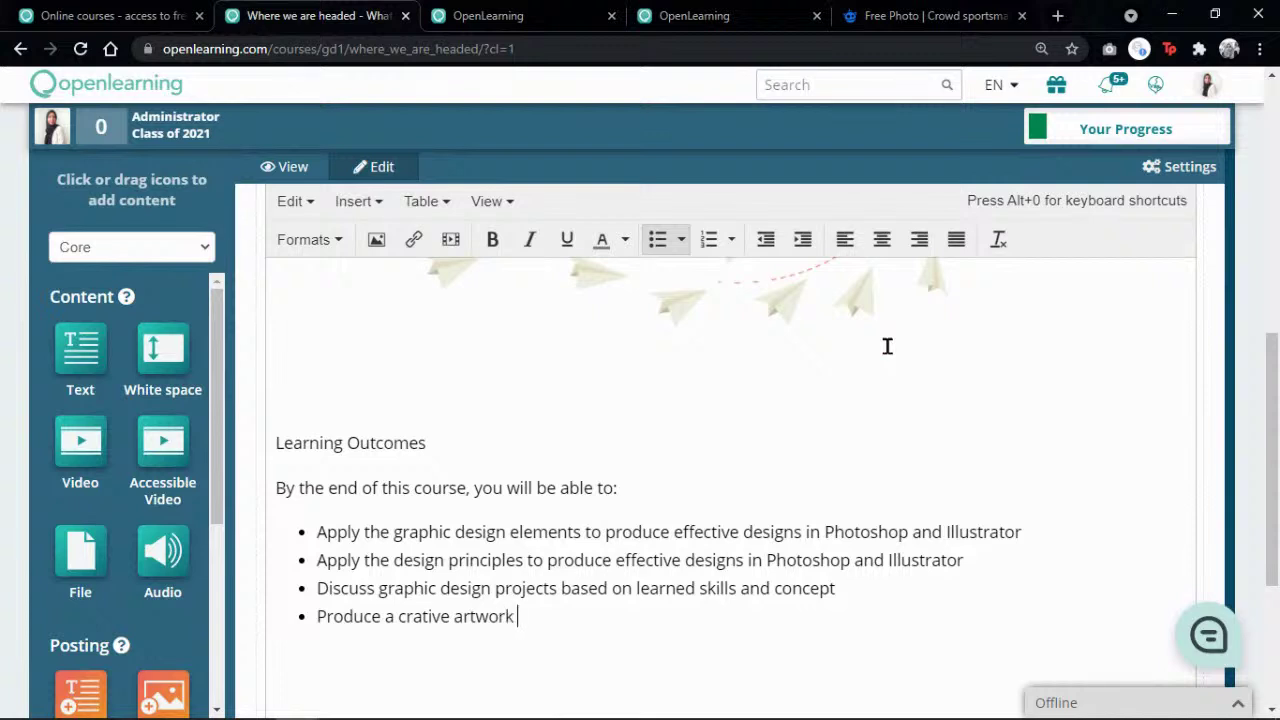
pyautogui.write('that effe')
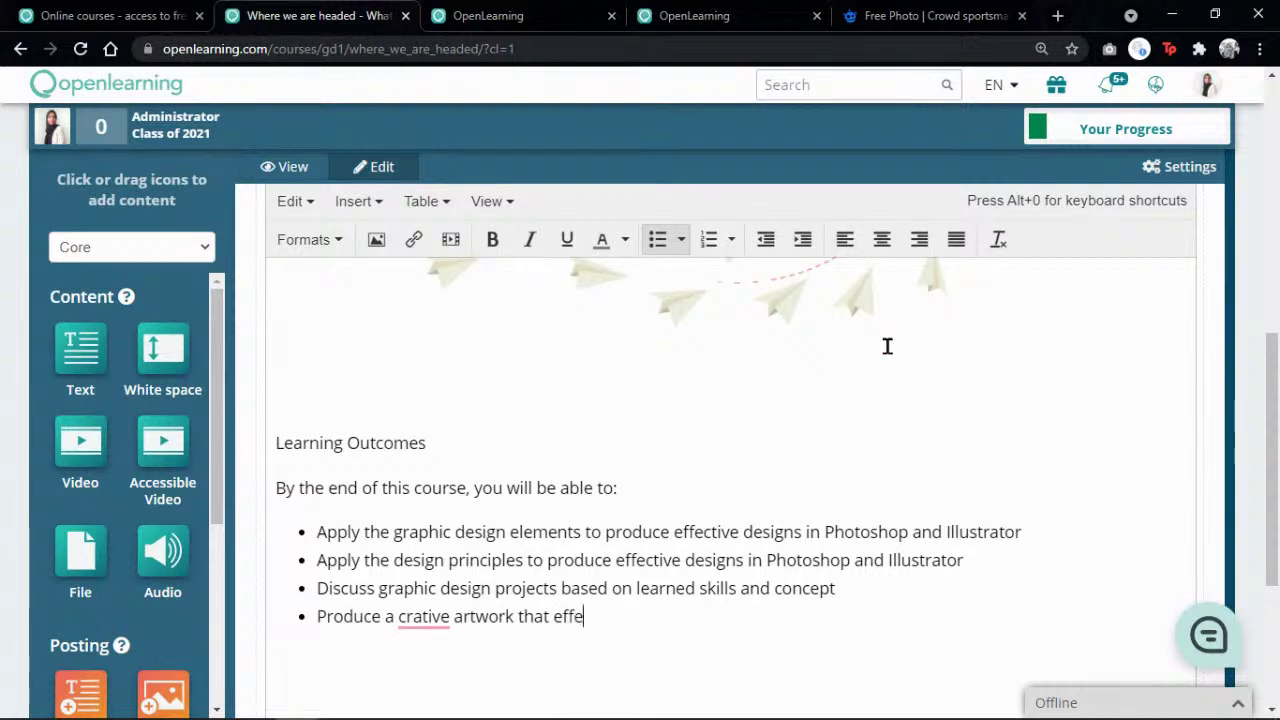
pyautogui.write('ctively comm')
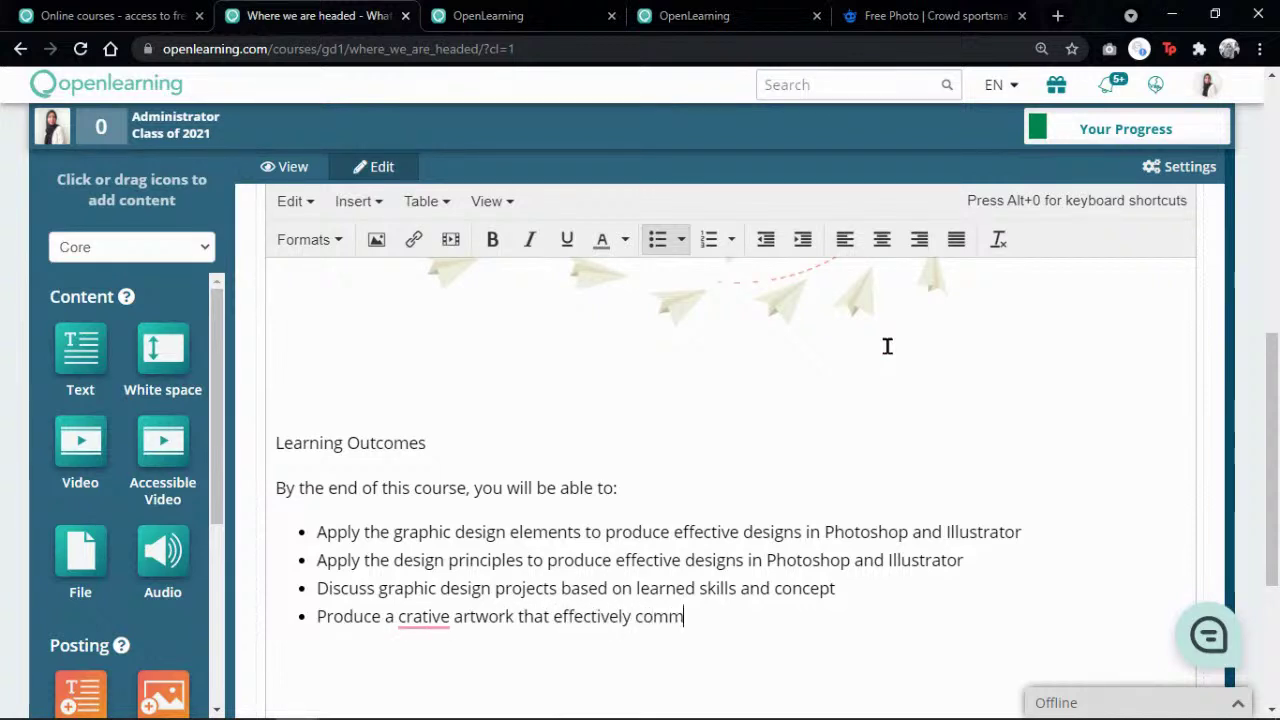
pyautogui.write('unicates the')
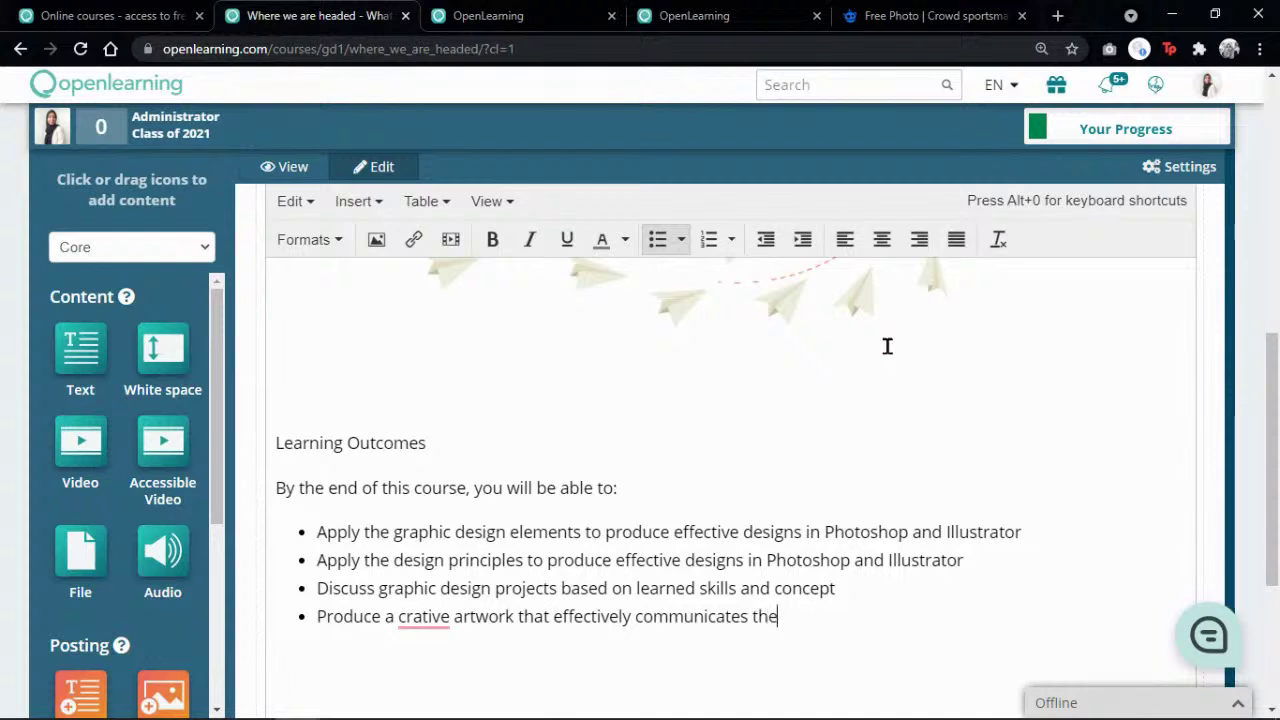
pyautogui.write(' nature and s')
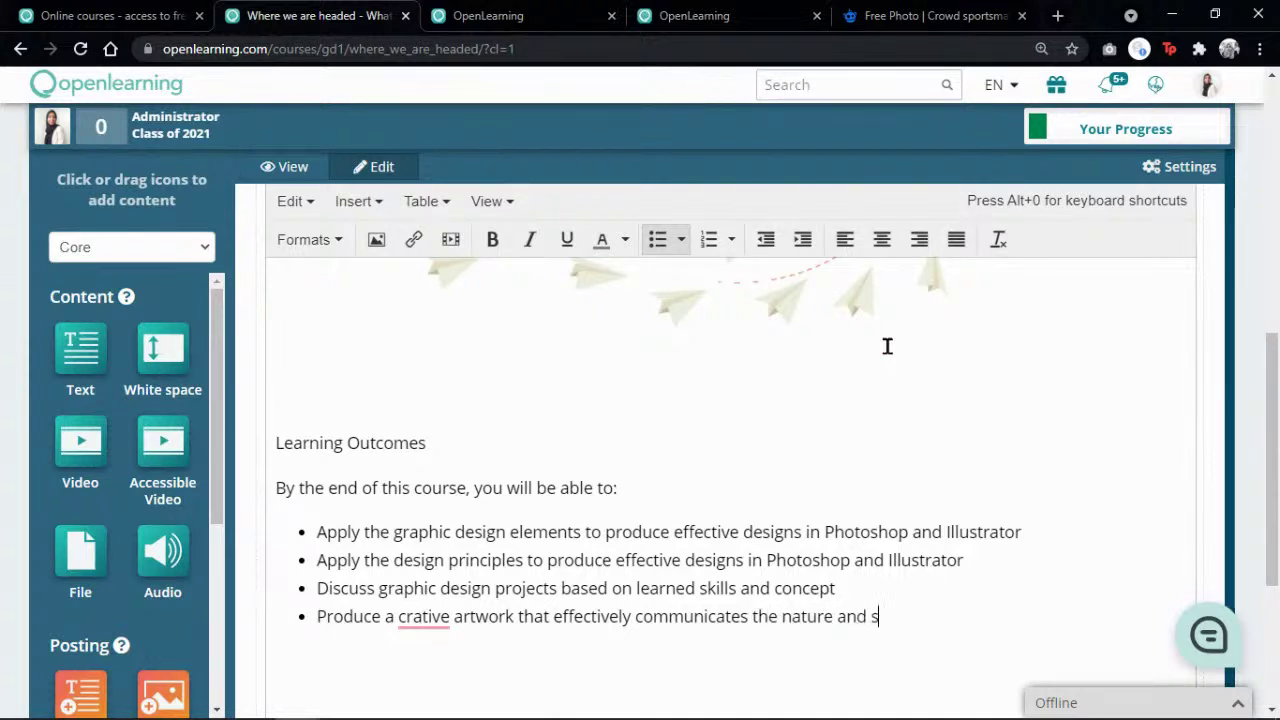
pyautogui.write('cope of a pr')
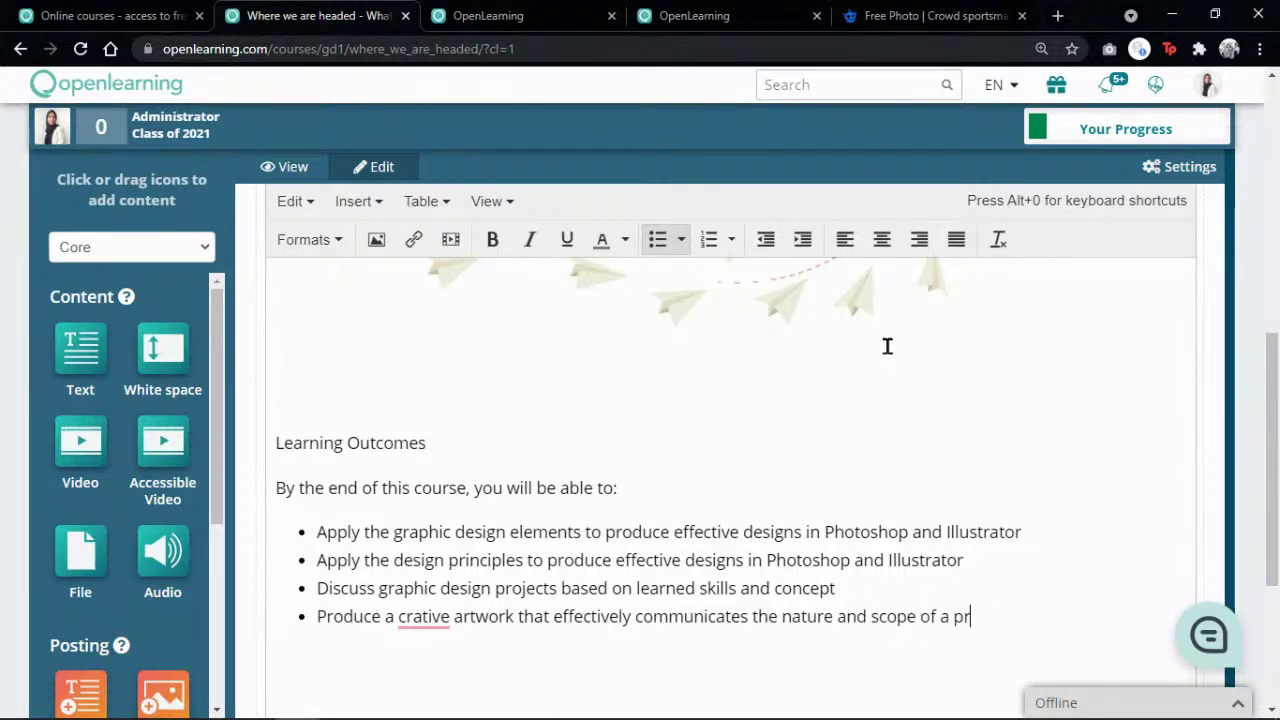
pyautogui.write('oject brie')
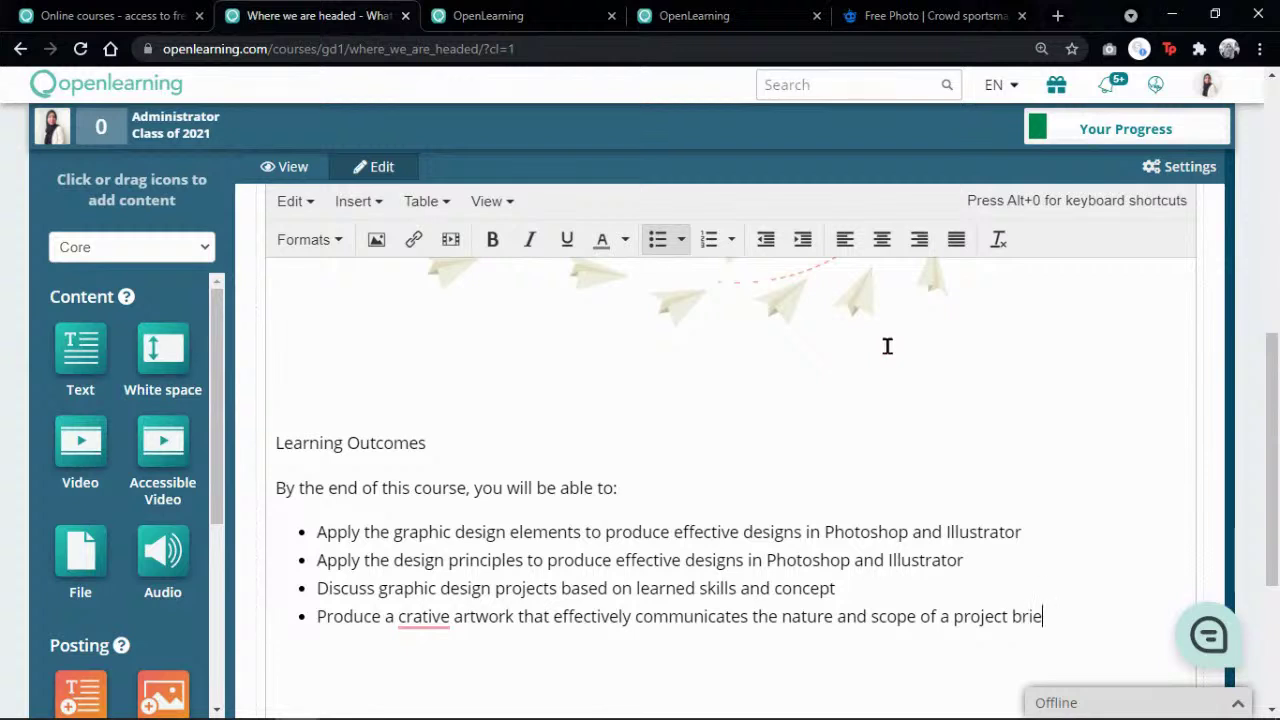
pyautogui.write('f')
pyautogui.press('Return')
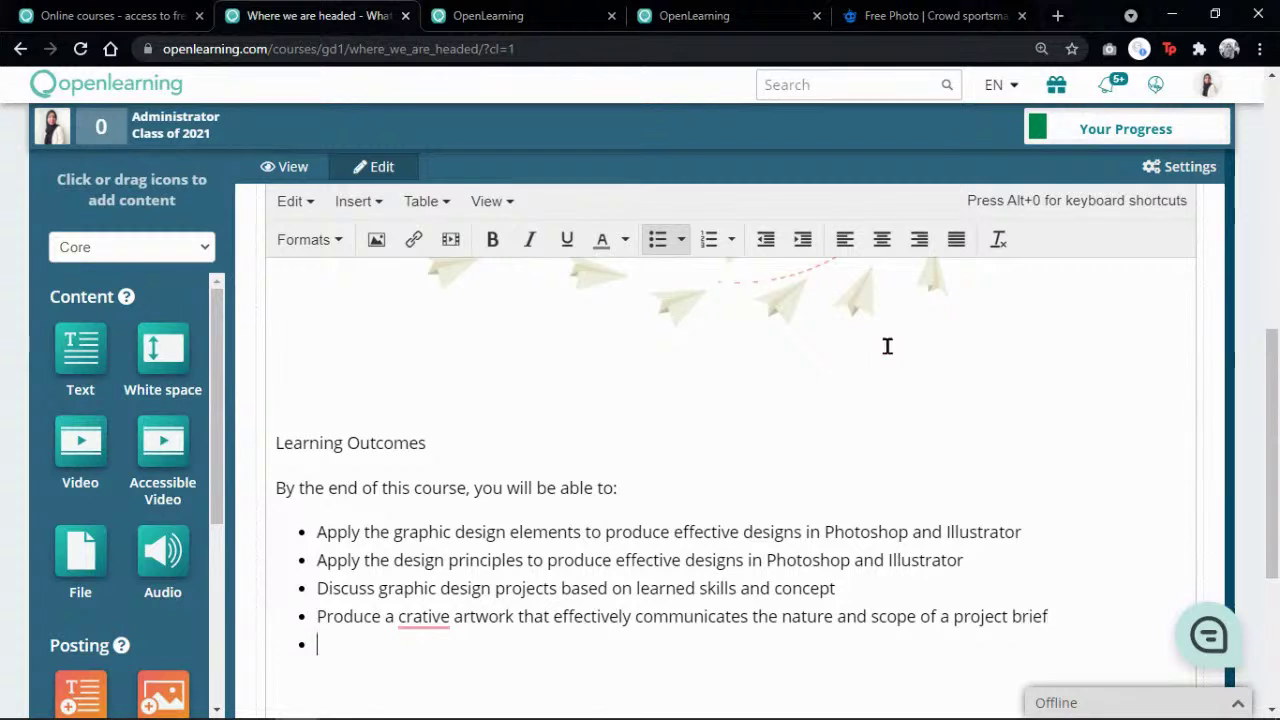
# Step: Correct the misspelled word in the fourth bullet to "creative" using the spelling suggestion, and end the list by removing the empty fifth bullet
pyautogui.moveTo(429, 614)
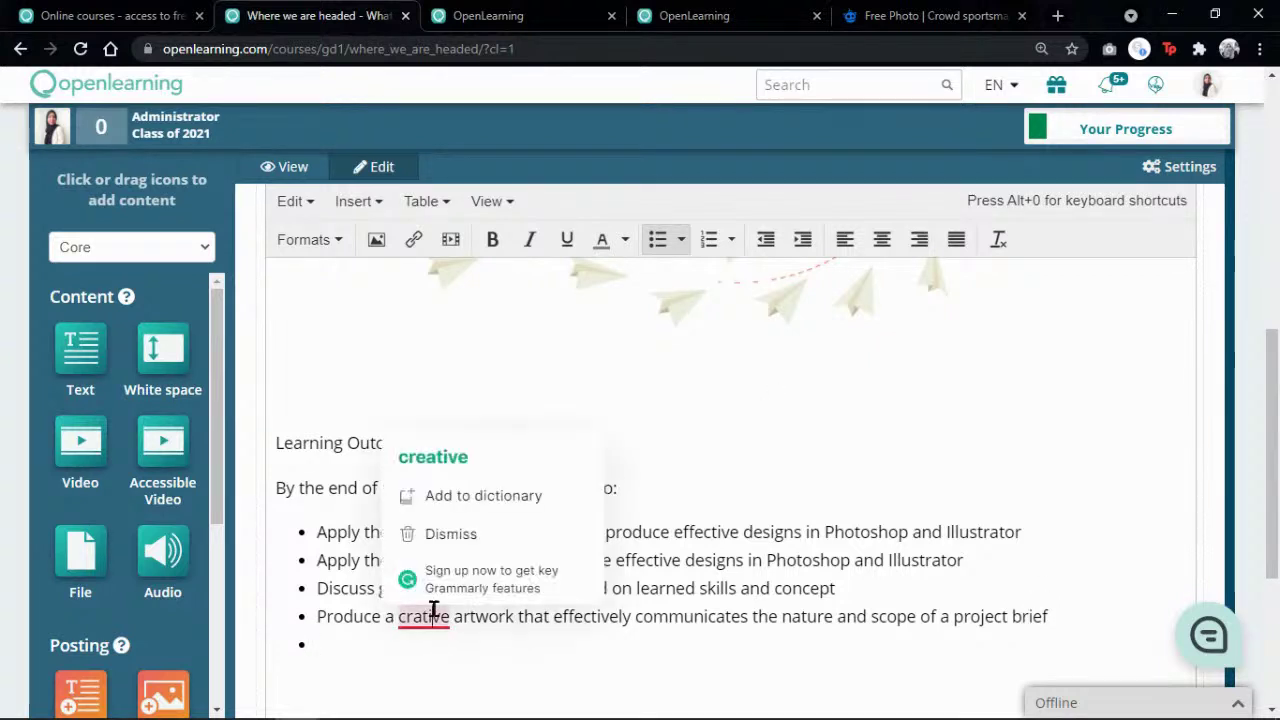
pyautogui.click(490, 468)
pyautogui.click(423, 654)
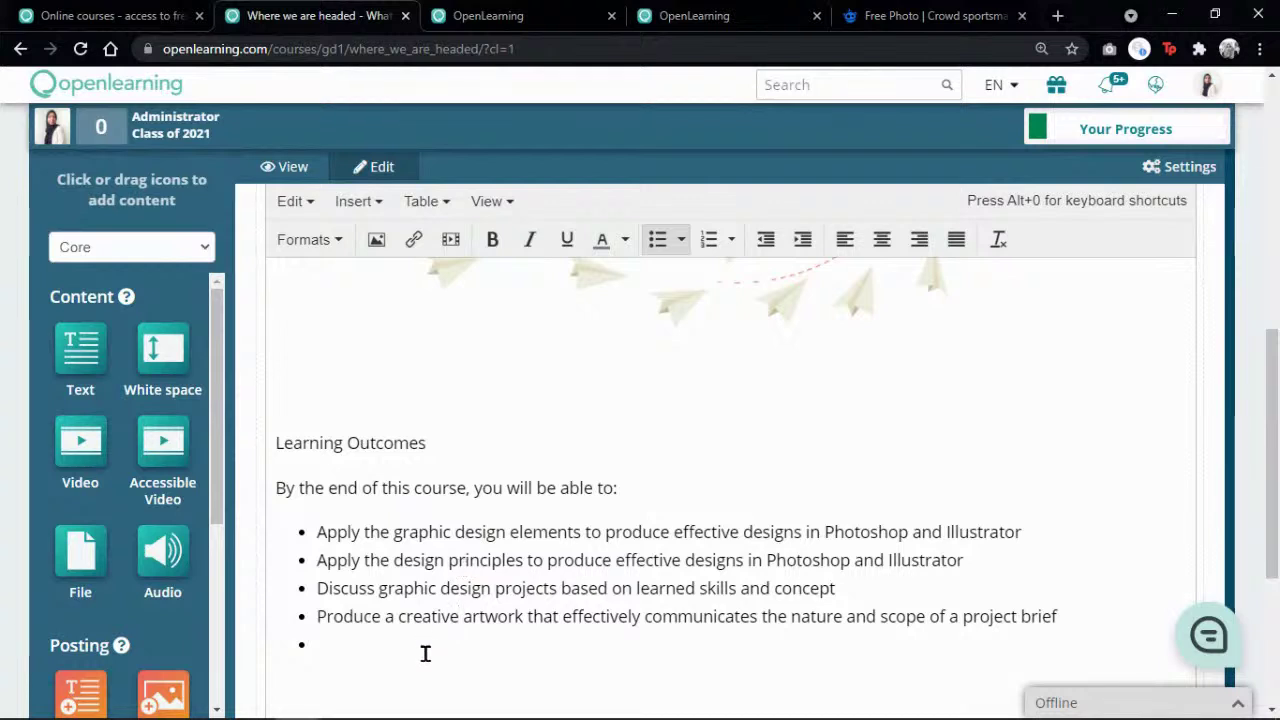
pyautogui.press('BackSpace')
pyautogui.press('Return')
pyautogui.press('Return')
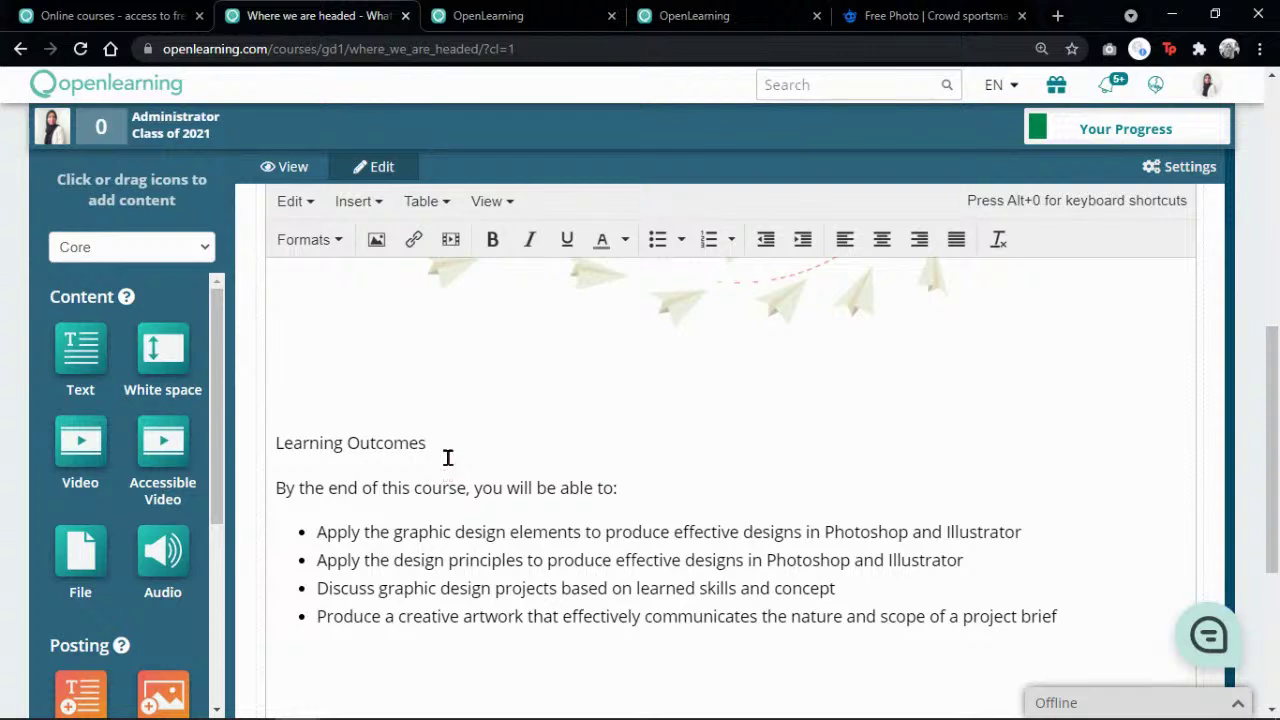
# Step: Format the "Learning Outcomes" line above the list as a Header 3 heading
pyautogui.moveTo(448, 457); pyautogui.dragTo(251, 446)
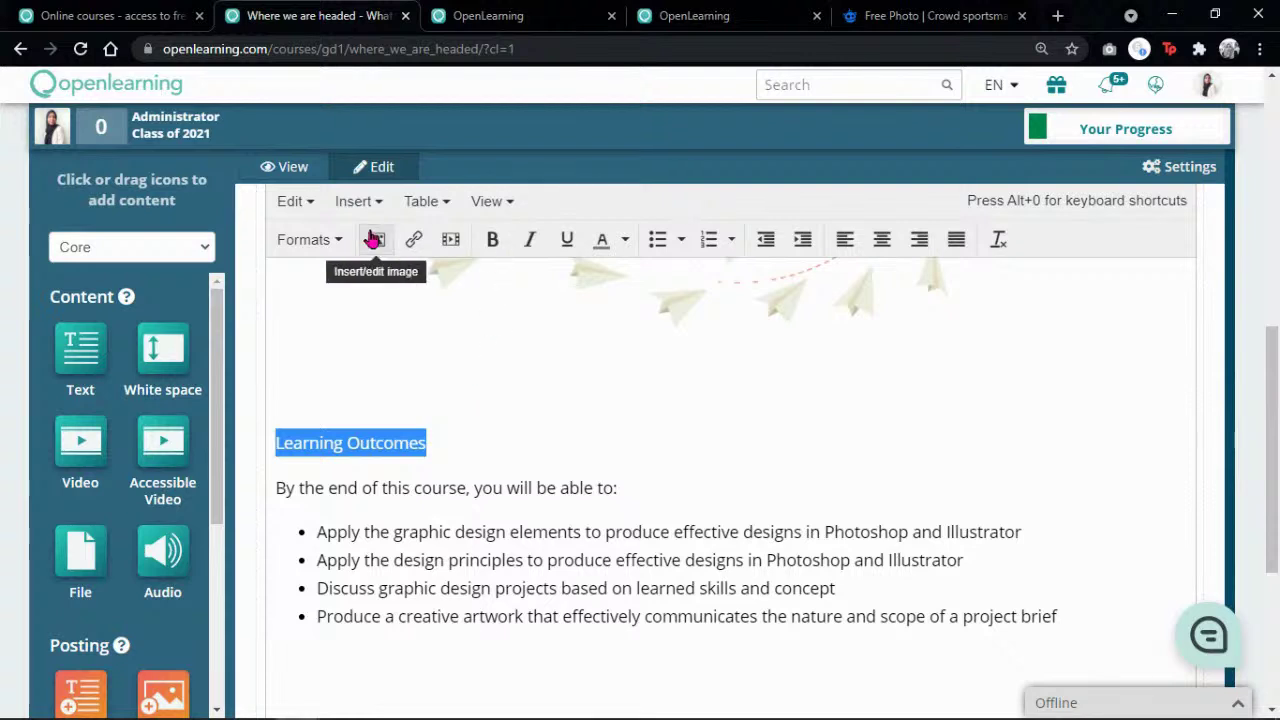
pyautogui.click(331, 245)
pyautogui.moveTo(363, 279)
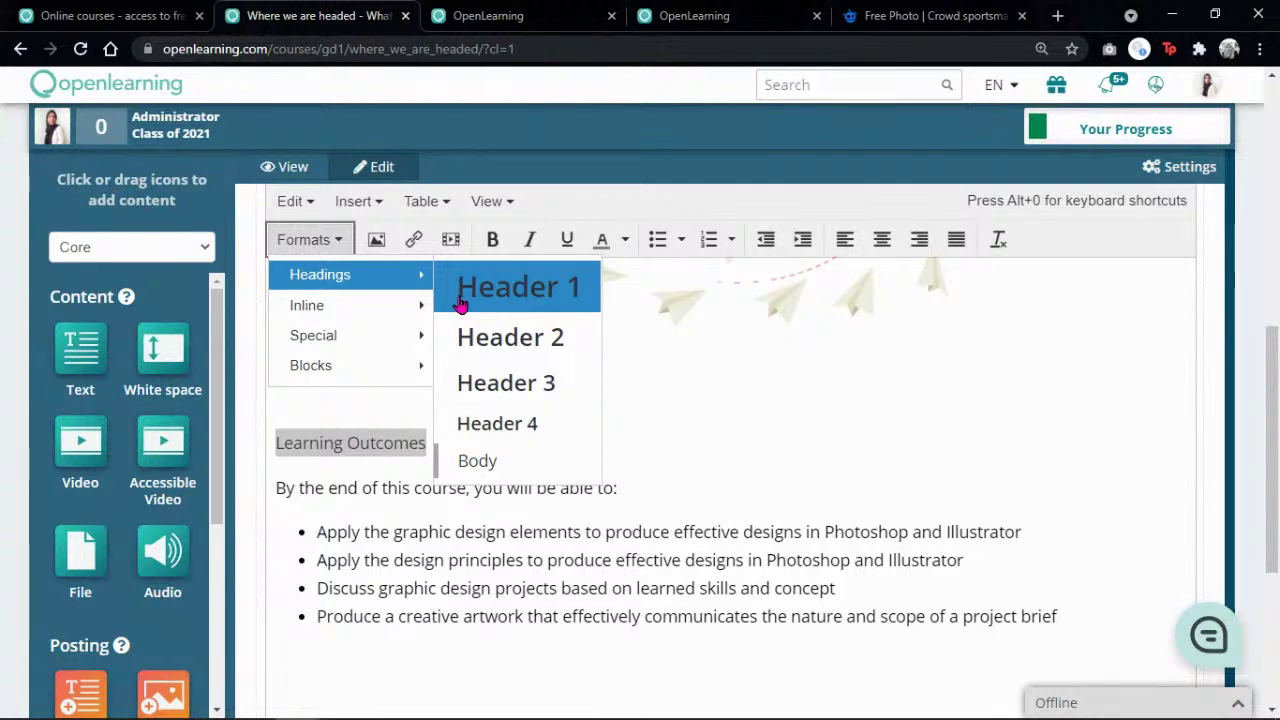
pyautogui.click(494, 399)
pyautogui.click(515, 531)
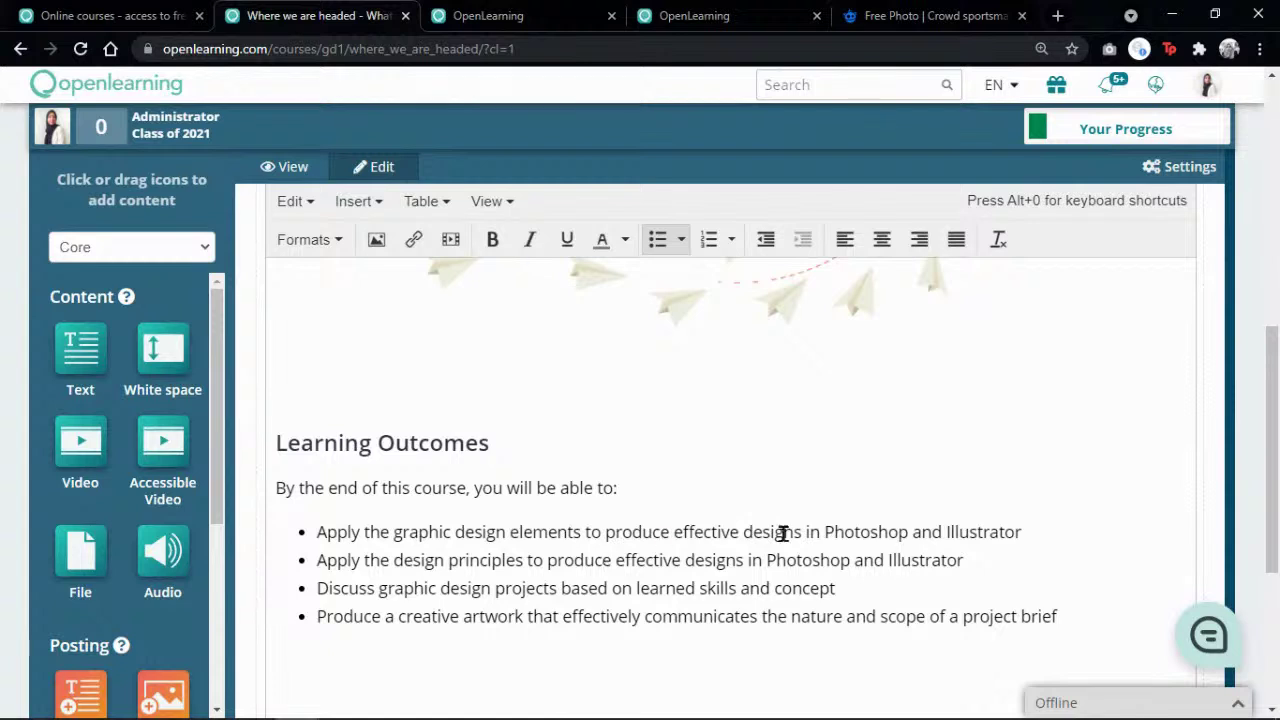
# Step: Insert a paragraph divider on the empty line below the last learning outcome
pyautogui.click(1095, 634)
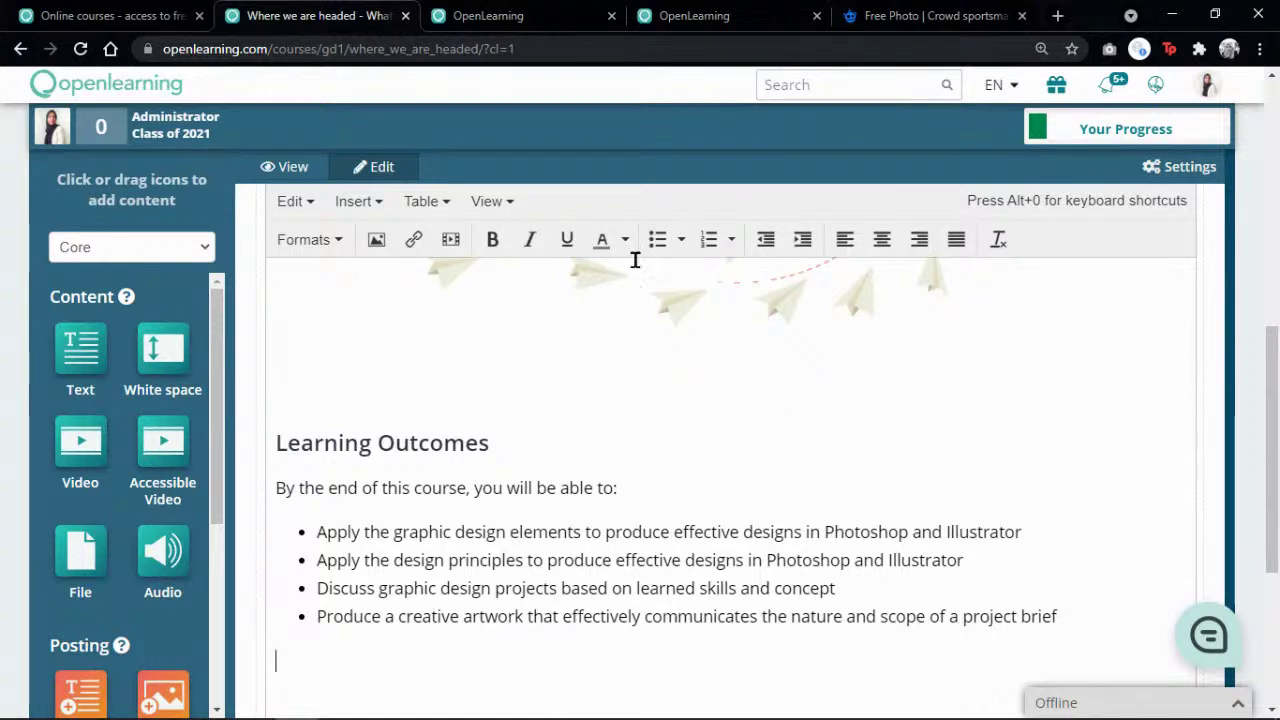
pyautogui.click(440, 204)
pyautogui.moveTo(337, 206)
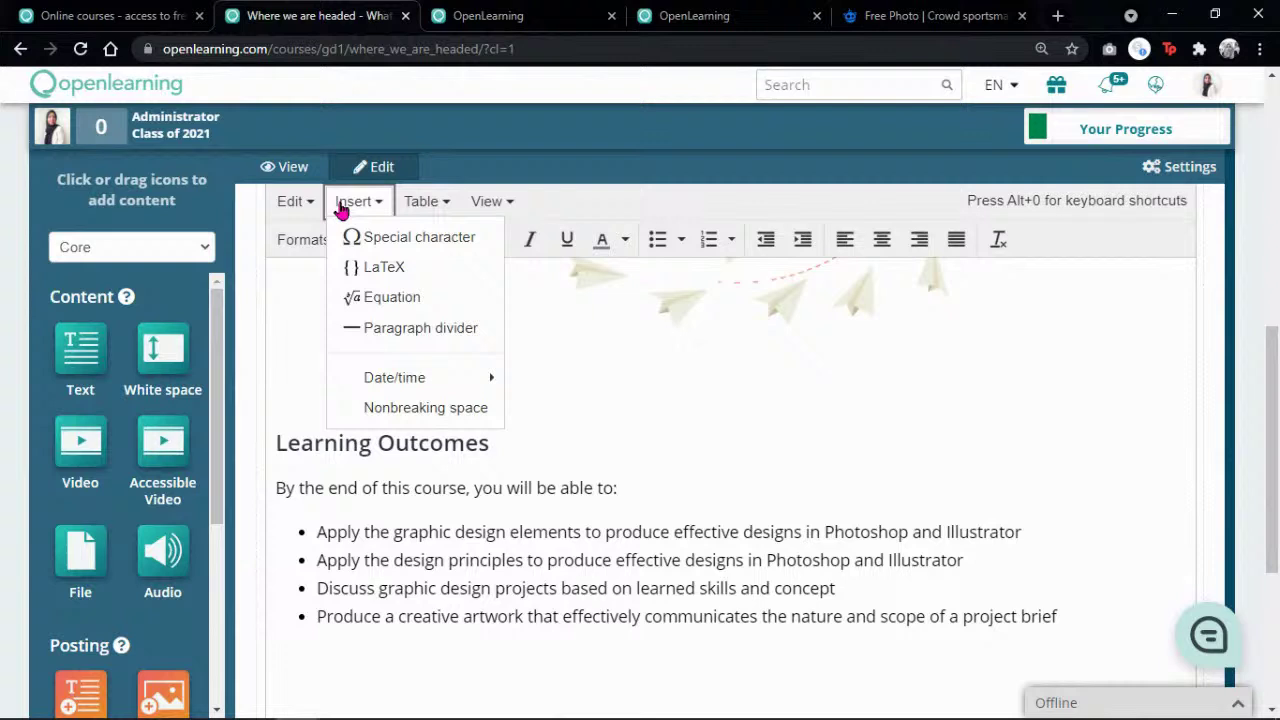
pyautogui.click(410, 330)
pyautogui.scroll(-2, 480, 485)
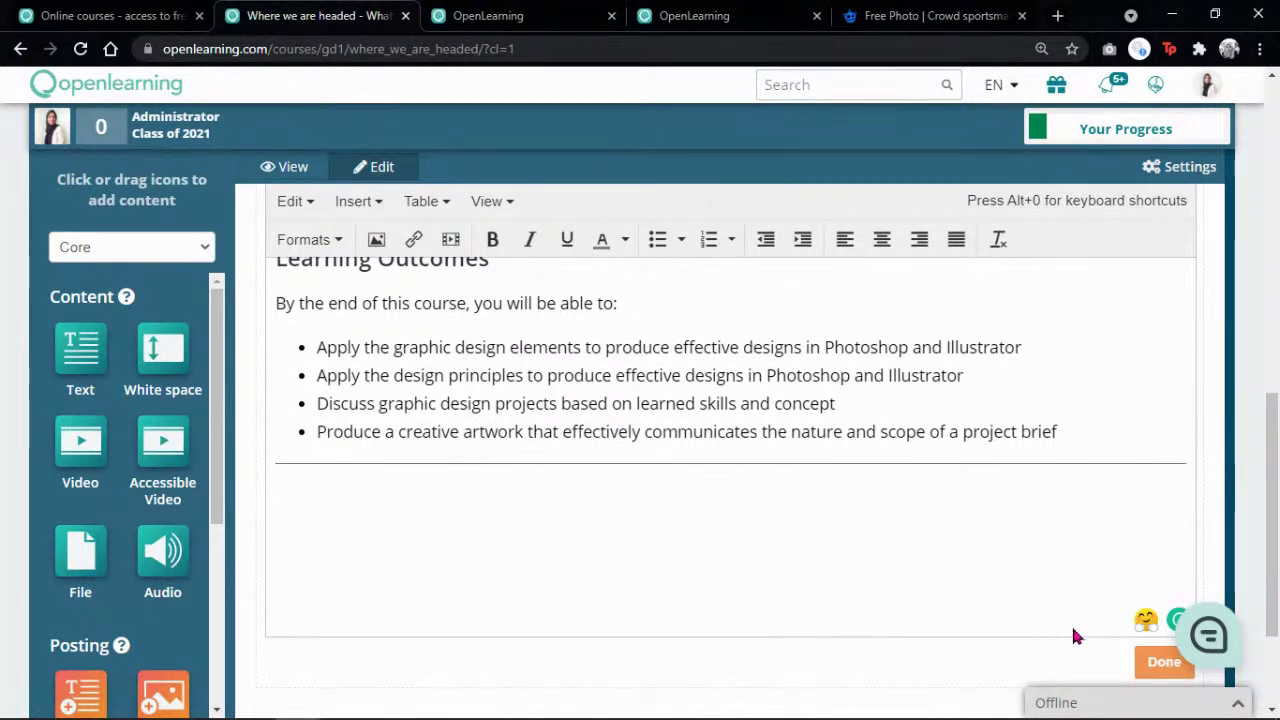
# Step: Add an empty line between the last learning outcome and the divider, and save the text widget
pyautogui.click(1076, 425)
pyautogui.press('Return')
pyautogui.press('Return')
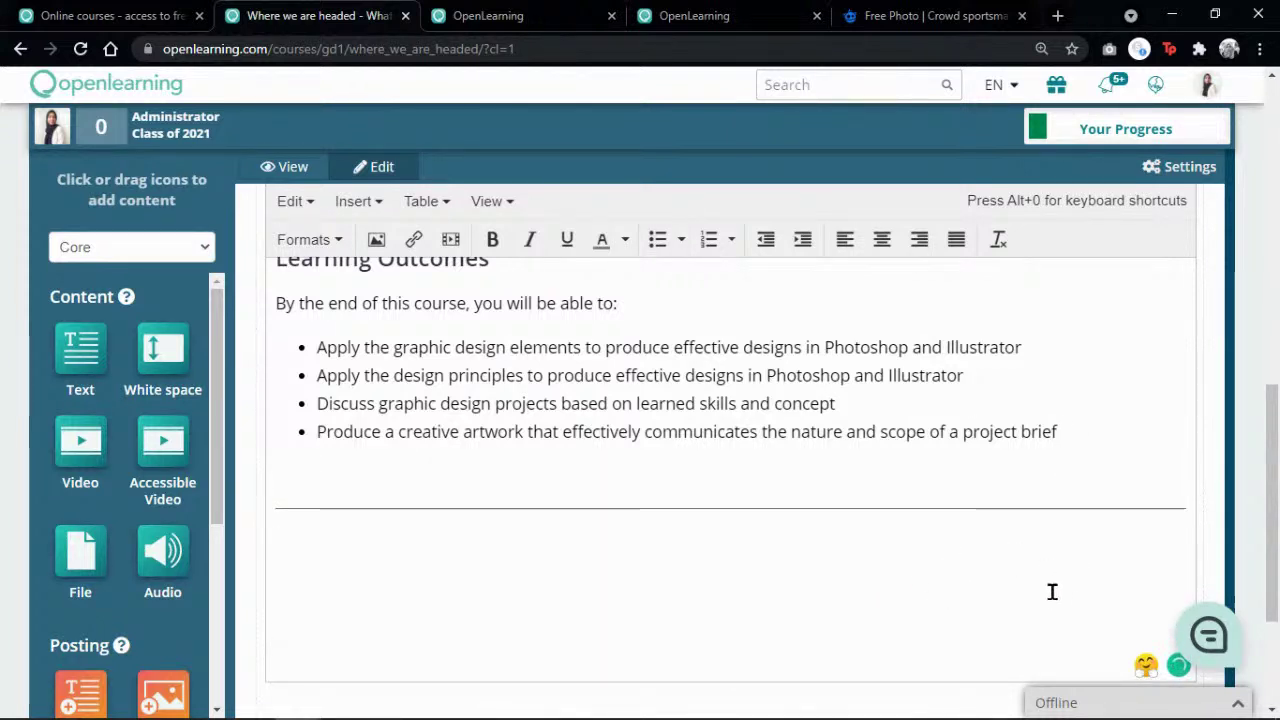
pyautogui.scroll(-2, 1051, 591)
pyautogui.click(1166, 505)
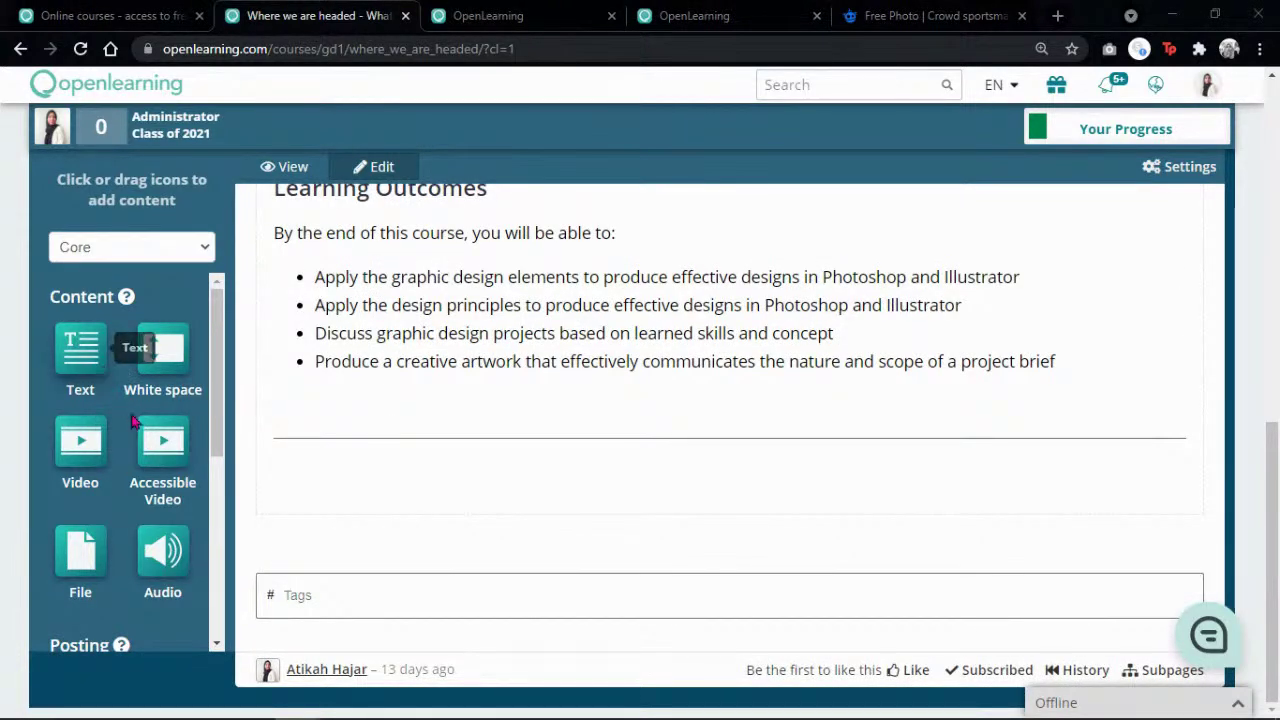
# Step: Add a White space widget below the learning outcomes text, set its height to 30 px and save it
pyautogui.scroll(-2, 195, 450)
pyautogui.scroll(2, 200, 300)
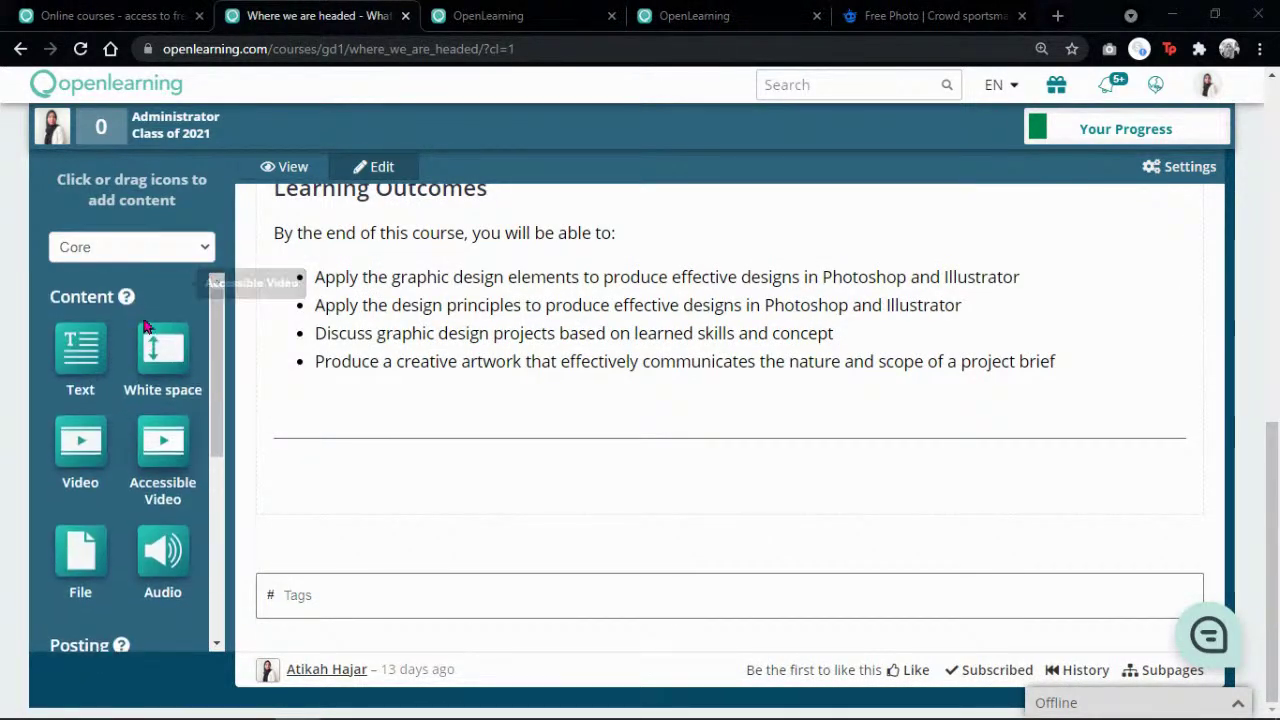
pyautogui.click(174, 362)
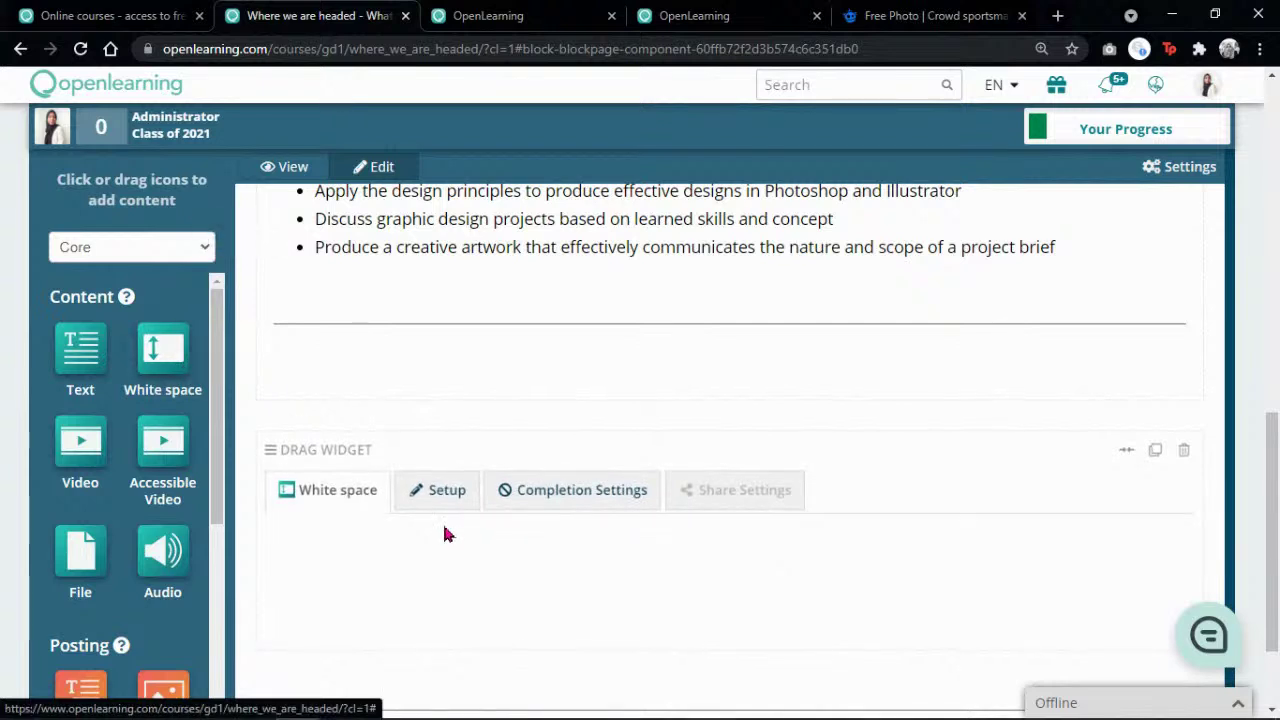
pyautogui.click(426, 489)
pyautogui.click(369, 623)
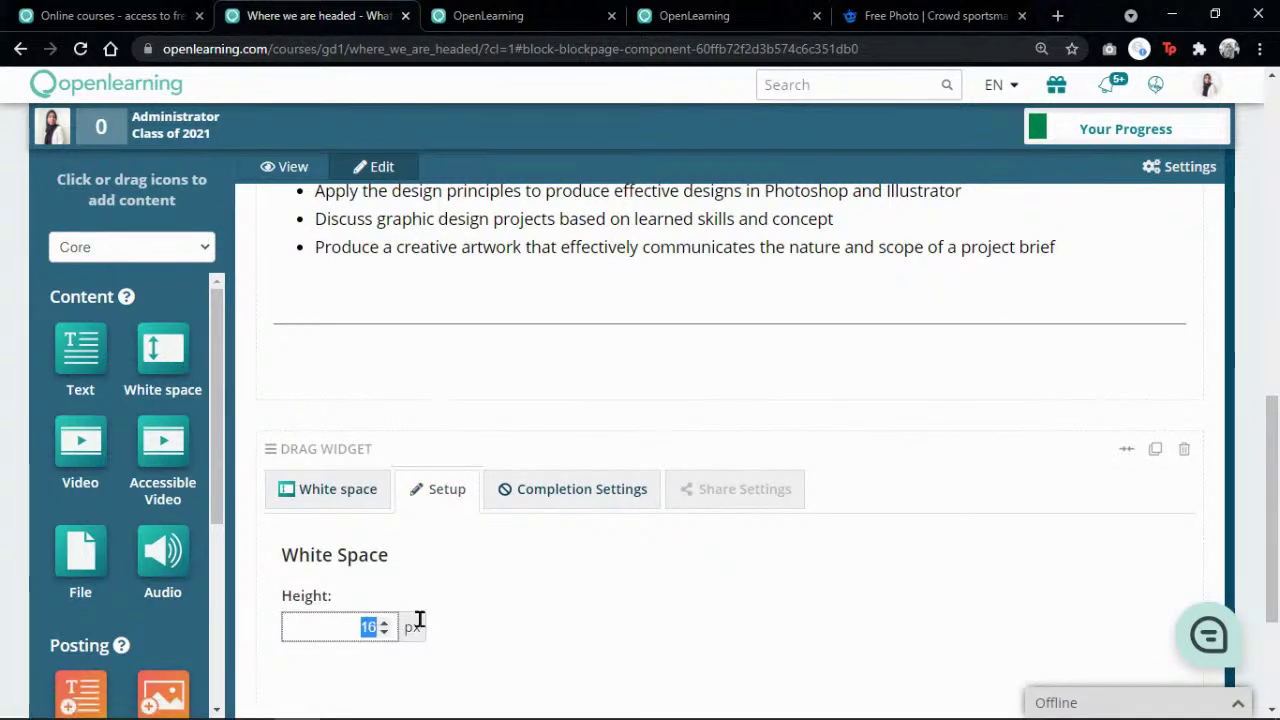
pyautogui.scroll(-1, 783, 505)
pyautogui.scroll(-2, 783, 505)
pyautogui.click(1140, 488)
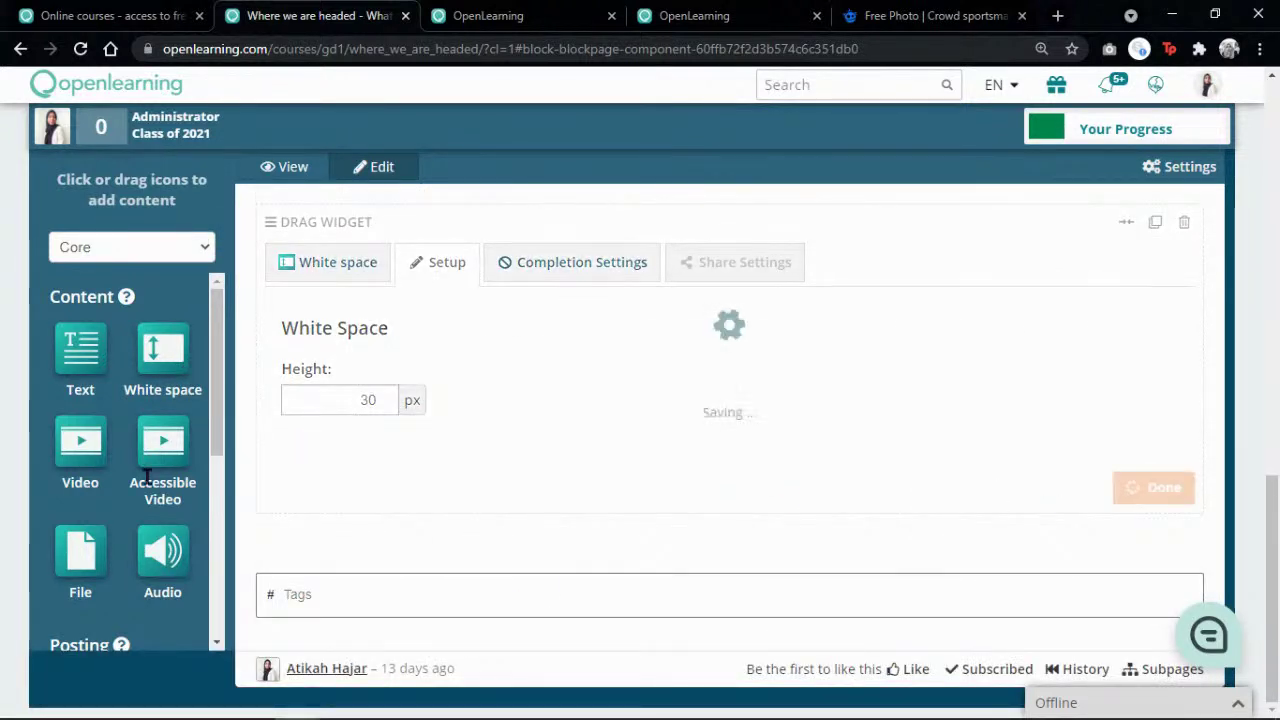
# Step: Add a Text widget below the white space, enter the line "Modules in the course:" and start a new line under it
pyautogui.click(85, 355)
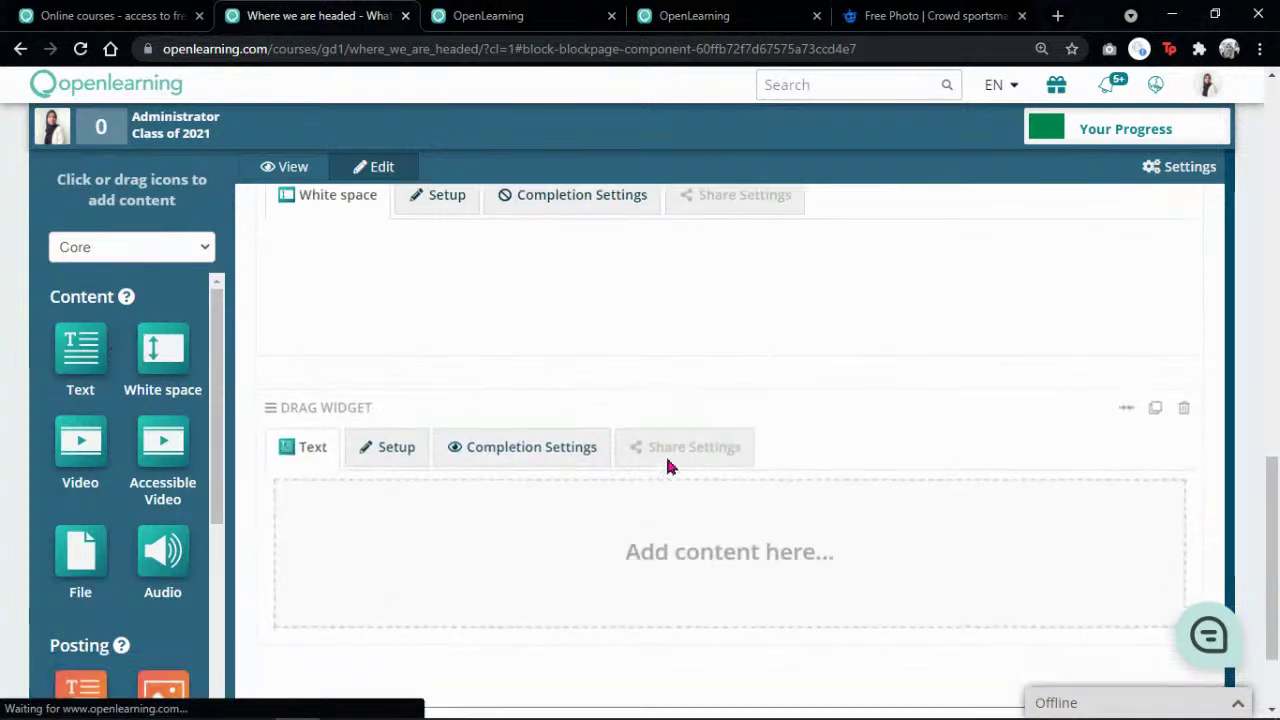
pyautogui.click(410, 448)
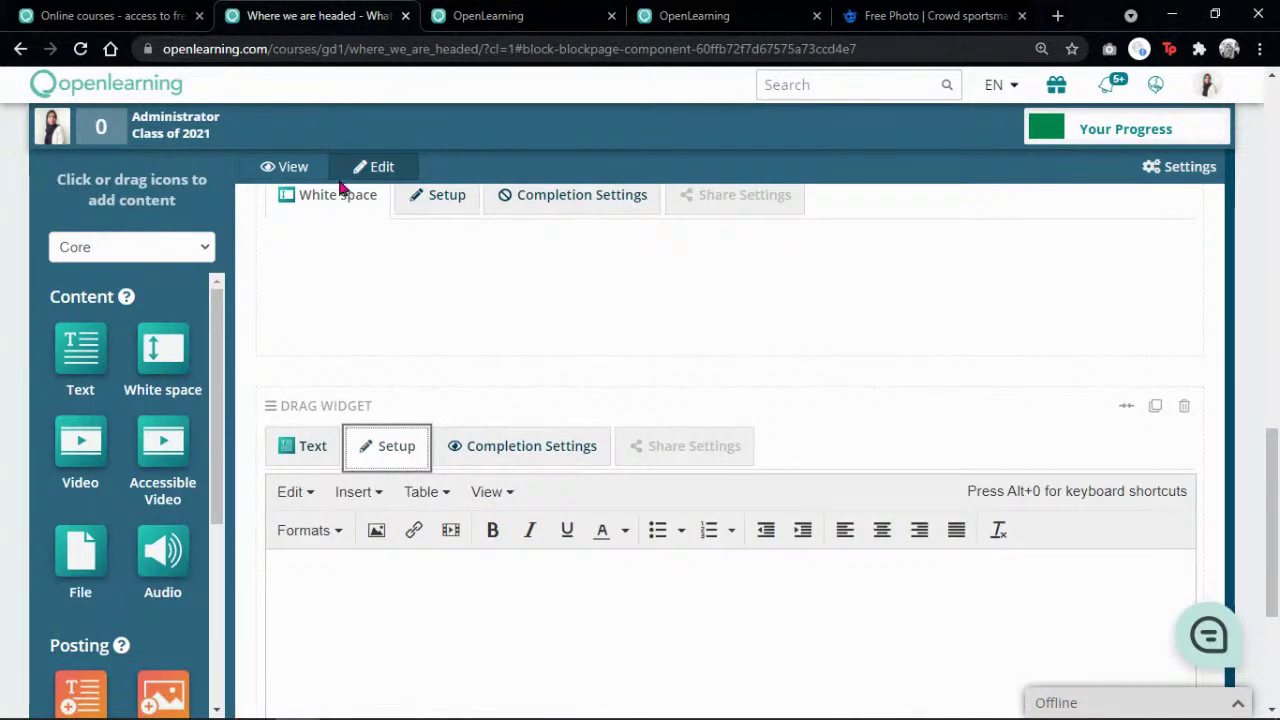
pyautogui.click(400, 612)
pyautogui.write('M')
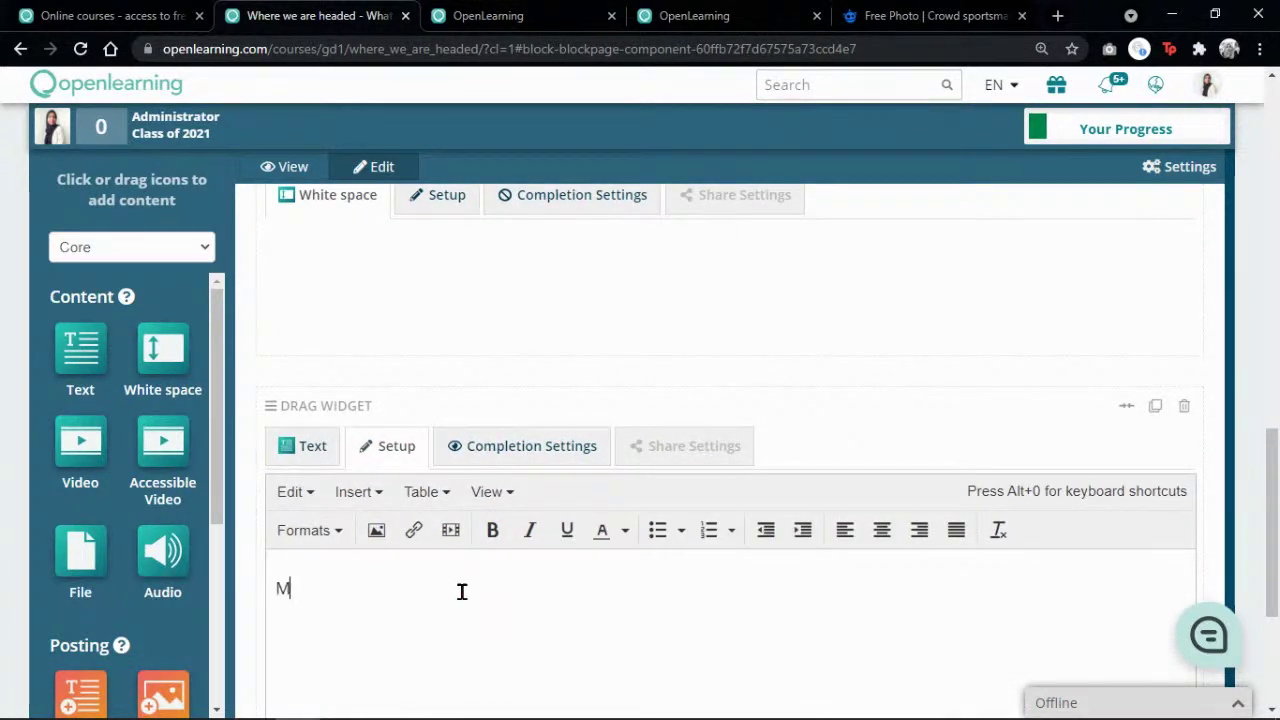
pyautogui.write('odules in the ')
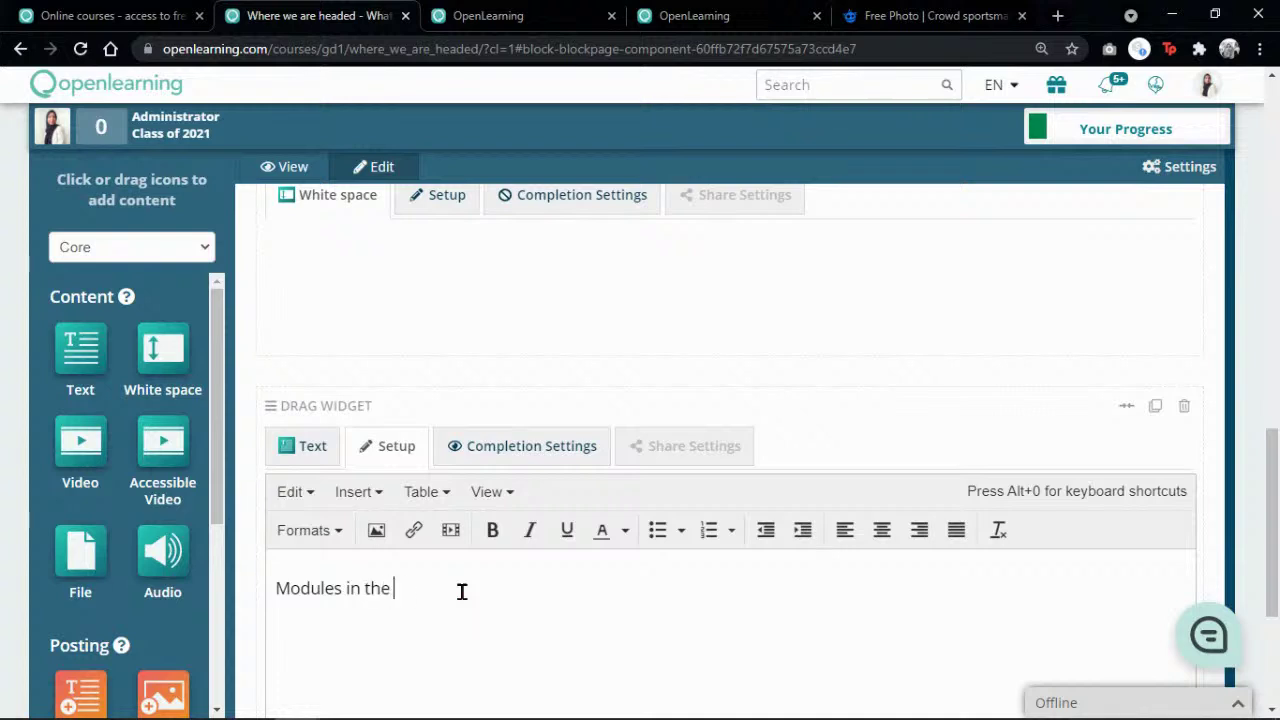
pyautogui.write('course:')
pyautogui.press('Return')
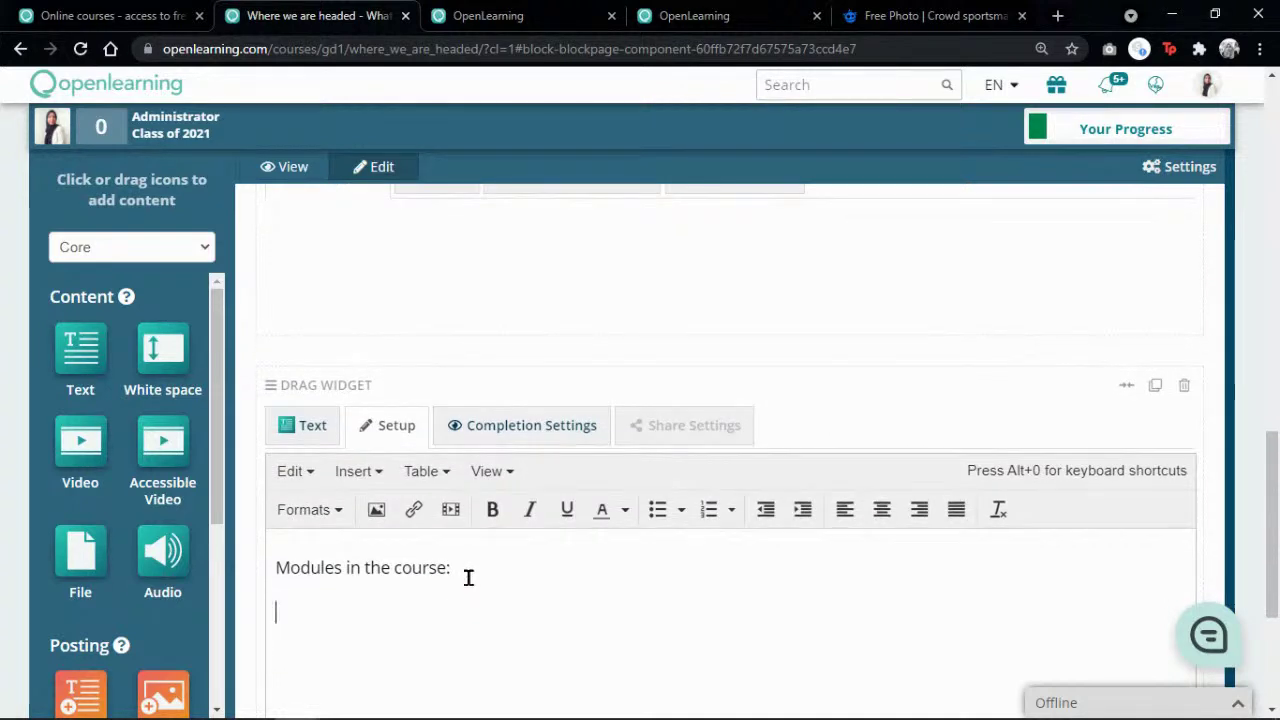
pyautogui.click(468, 577)
pyautogui.moveTo(468, 577); pyautogui.dragTo(255, 567)
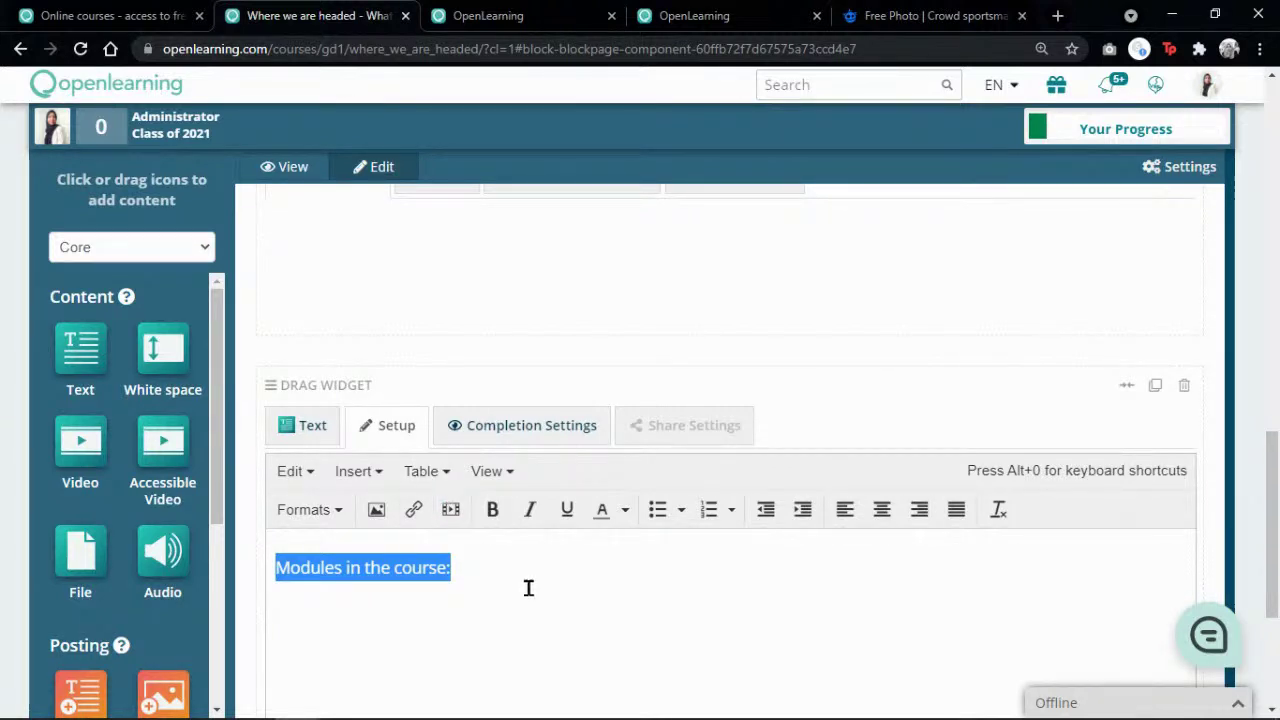
pyautogui.scroll(1, 528, 589)
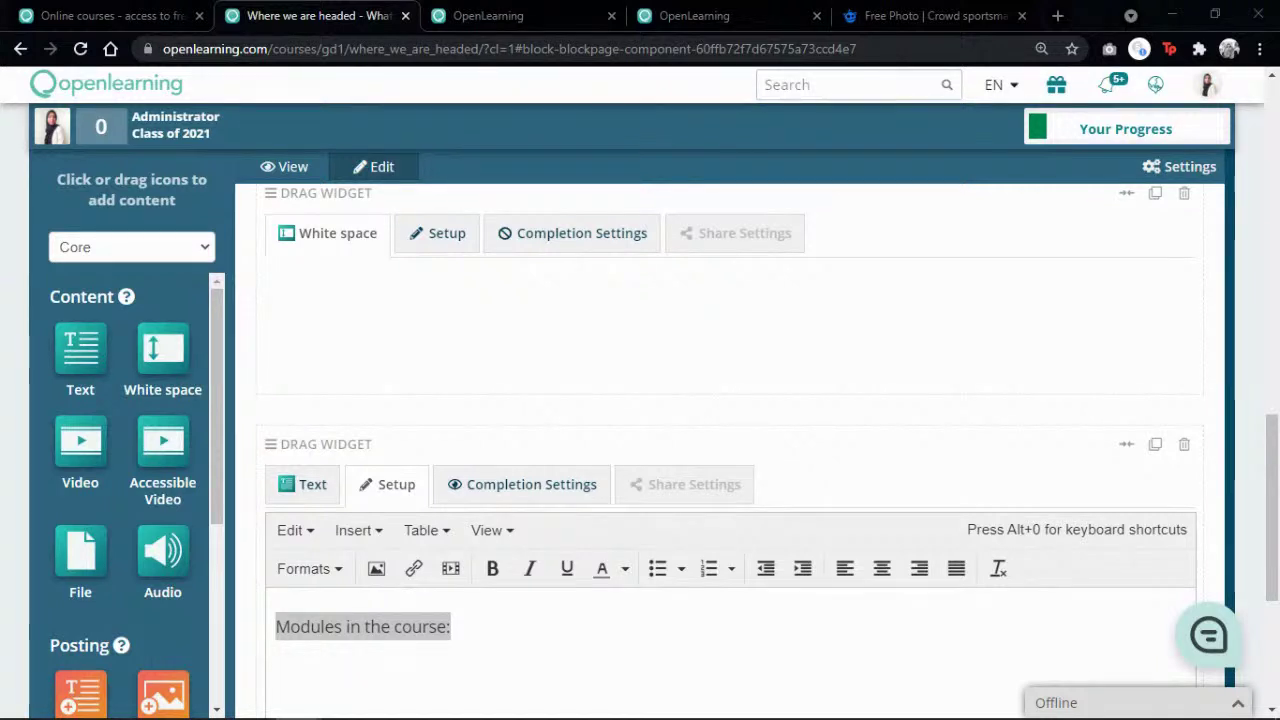
pyautogui.scroll(-1, 530, 625)
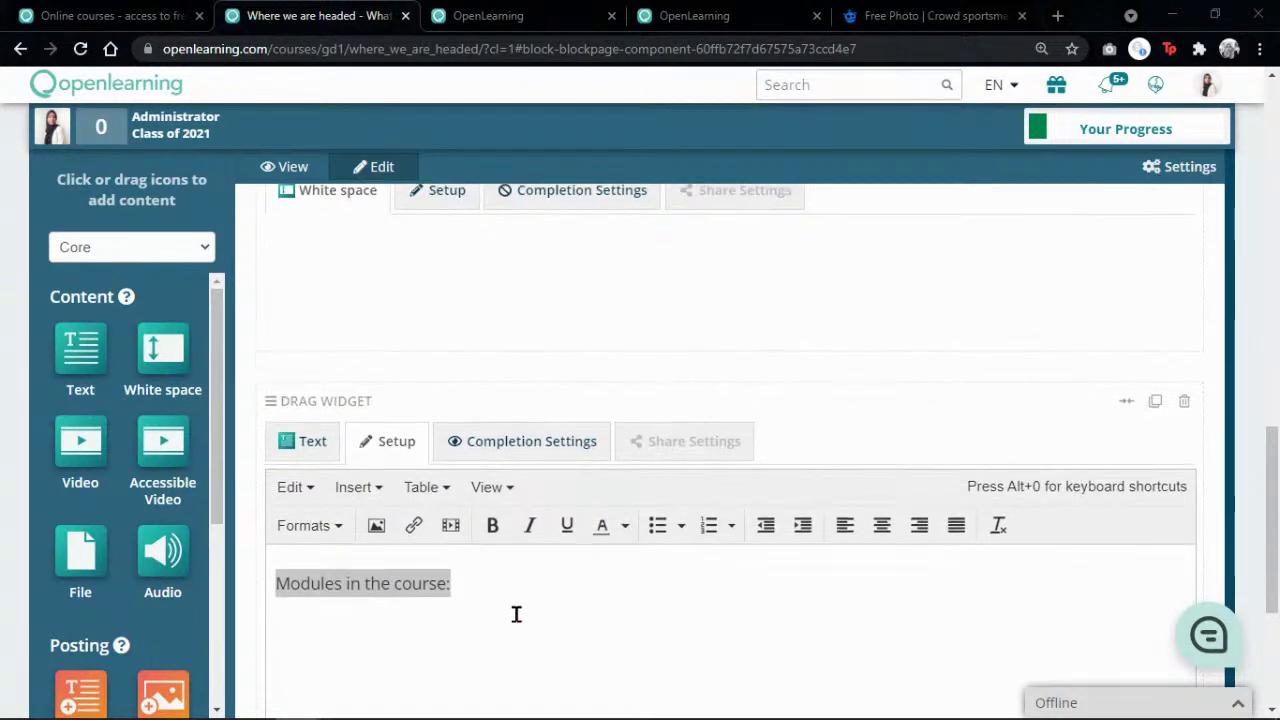
pyautogui.click(516, 614)
pyautogui.scroll(-3, 566, 526)
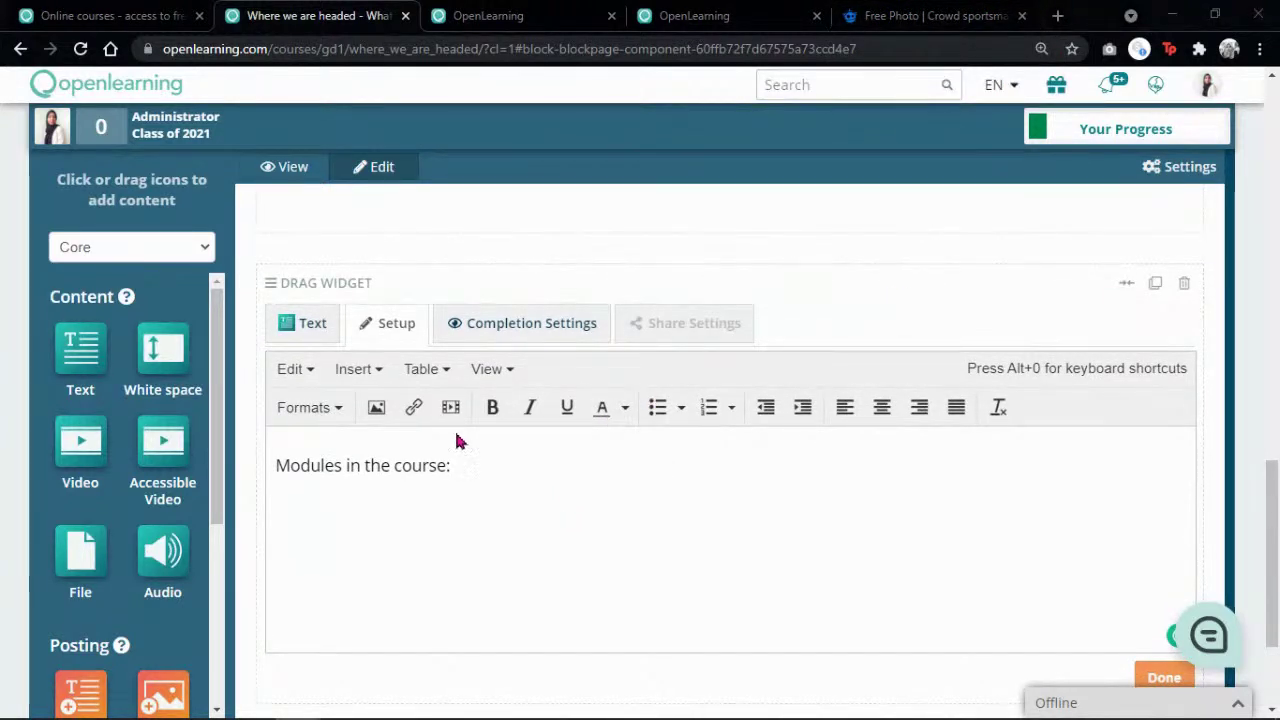
pyautogui.scroll(4, 460, 368)
pyautogui.scroll(2, 460, 360)
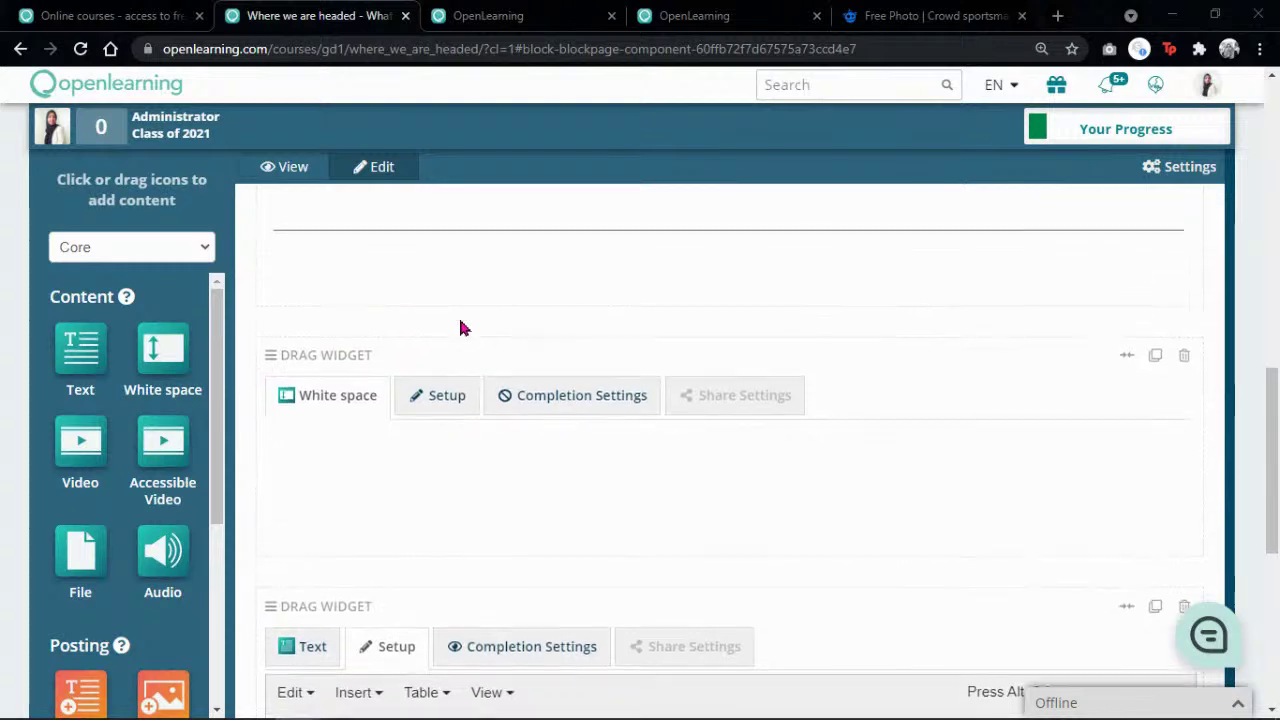
pyautogui.scroll(-5, 477, 351)
pyautogui.scroll(-3, 495, 400)
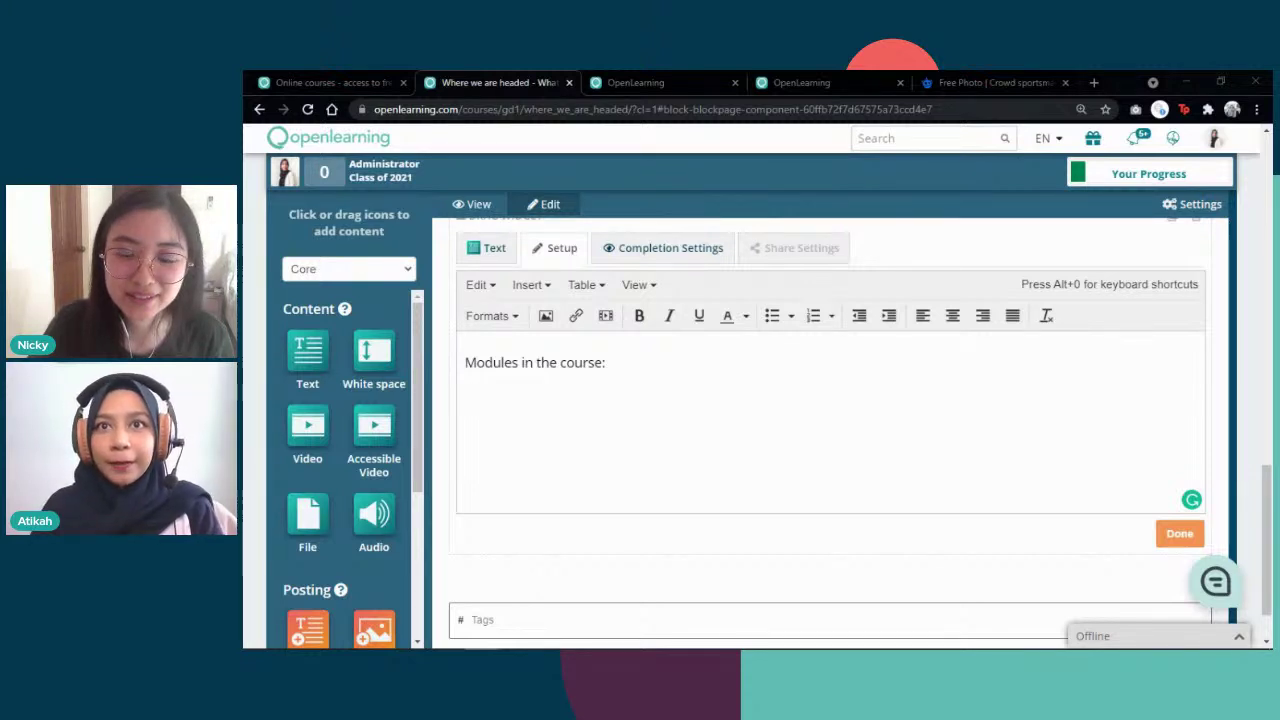
pyautogui.click(546, 430)
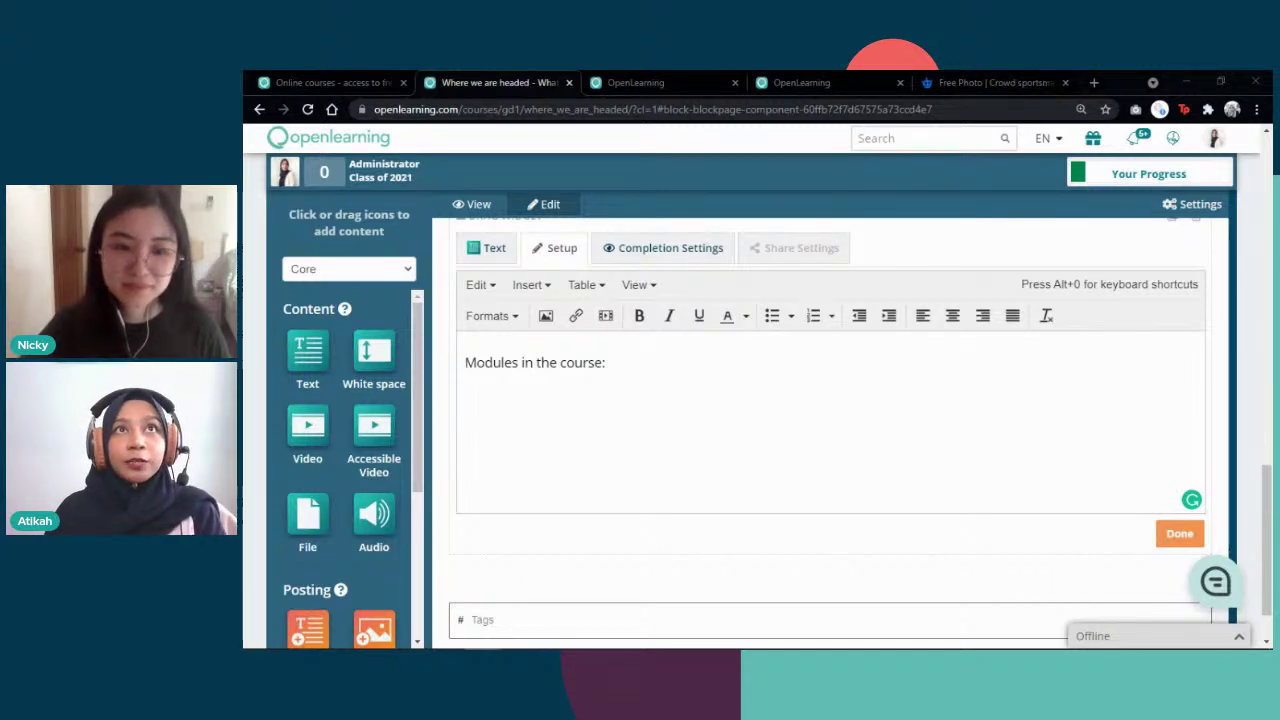
# Step: Place the "Analyzing Data Using Microsoft Excel Pivot Tables" page last among the open pages and examine its title, banner, credential, start date, duration and cost
pyautogui.click(870, 82)
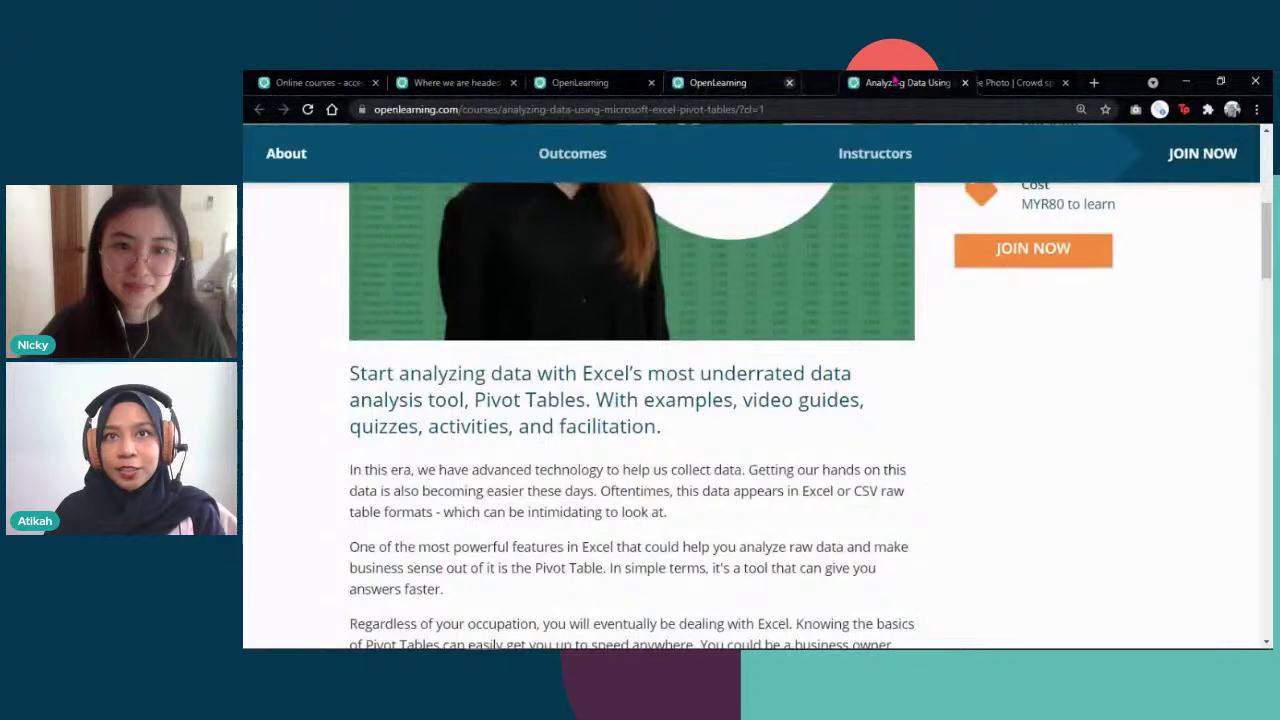
pyautogui.moveTo(895, 80); pyautogui.dragTo(992, 82)
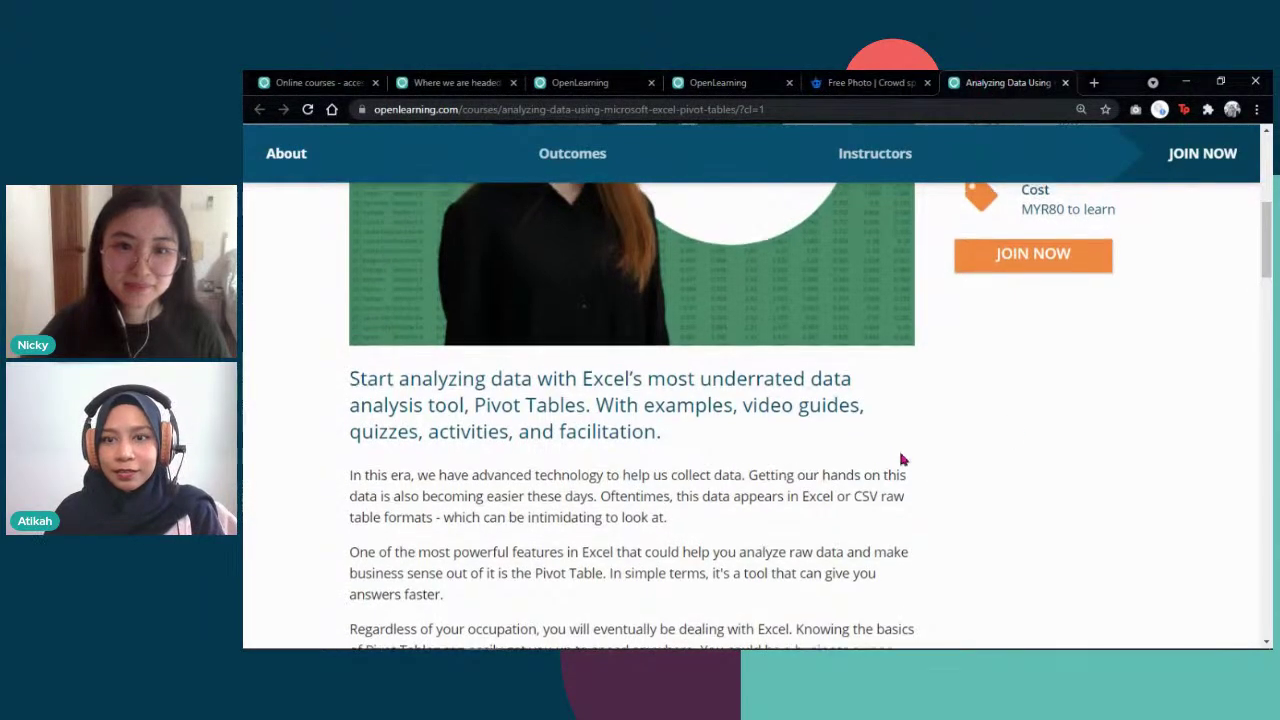
pyautogui.scroll(5, 900, 460)
pyautogui.scroll(-2, 891, 423)
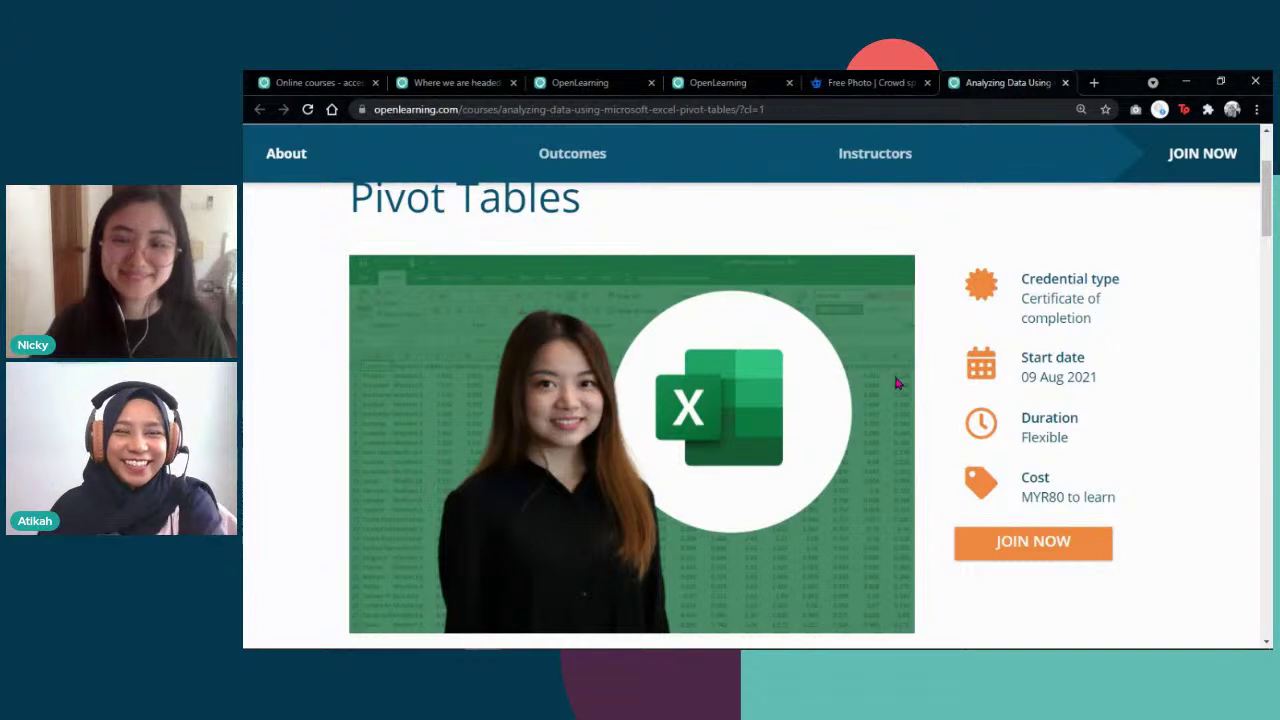
pyautogui.scroll(-1, 897, 383)
pyautogui.scroll(3, 897, 383)
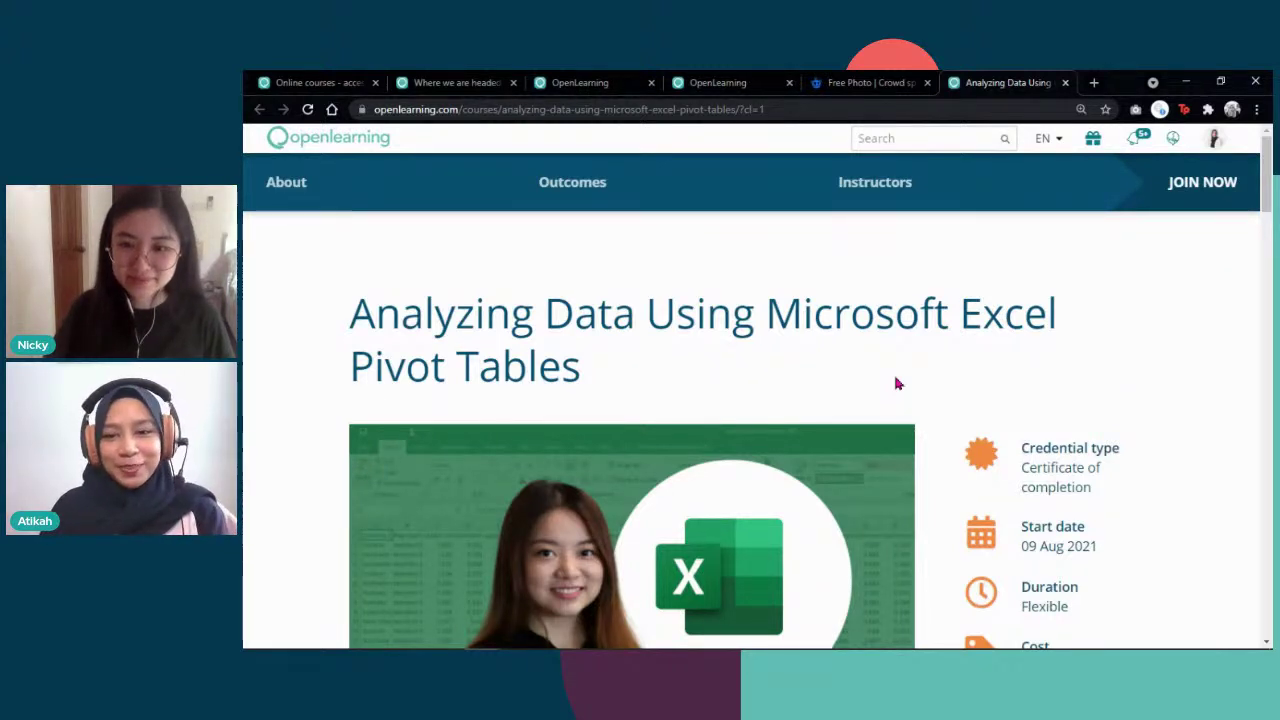
pyautogui.scroll(-2, 896, 383)
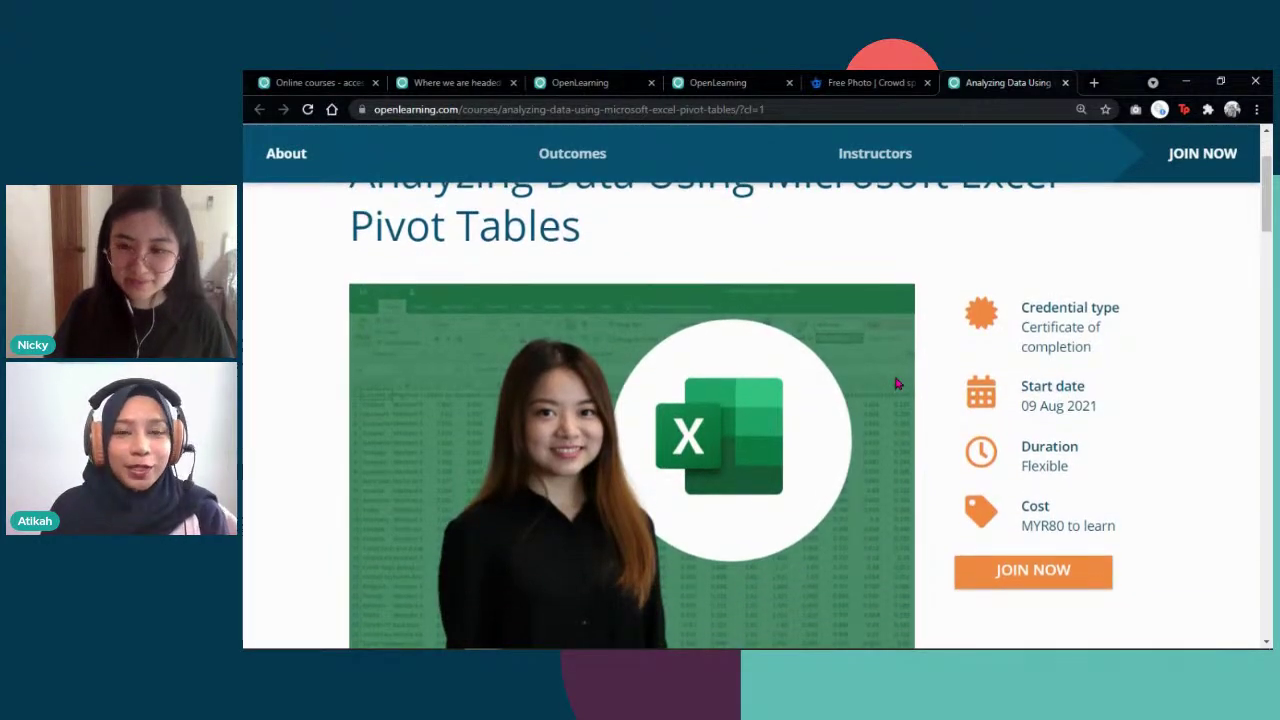
pyautogui.scroll(2, 896, 383)
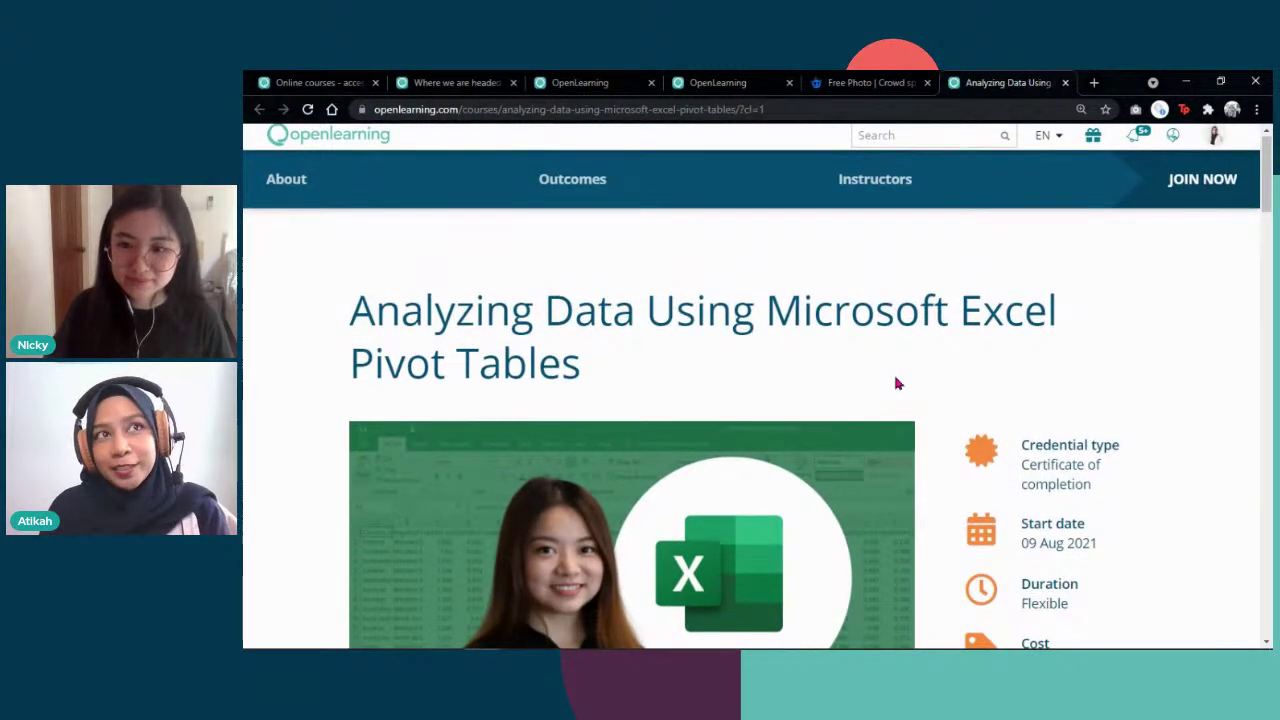
pyautogui.scroll(-3, 896, 383)
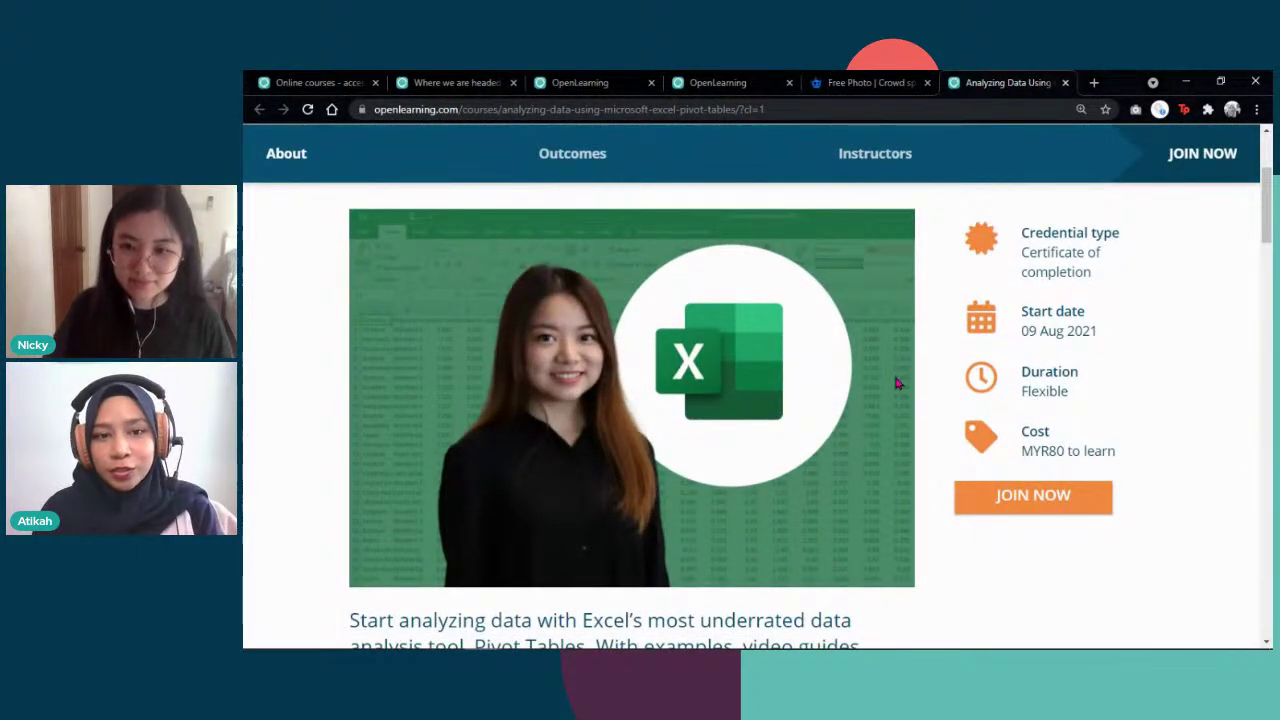
pyautogui.scroll(1, 896, 383)
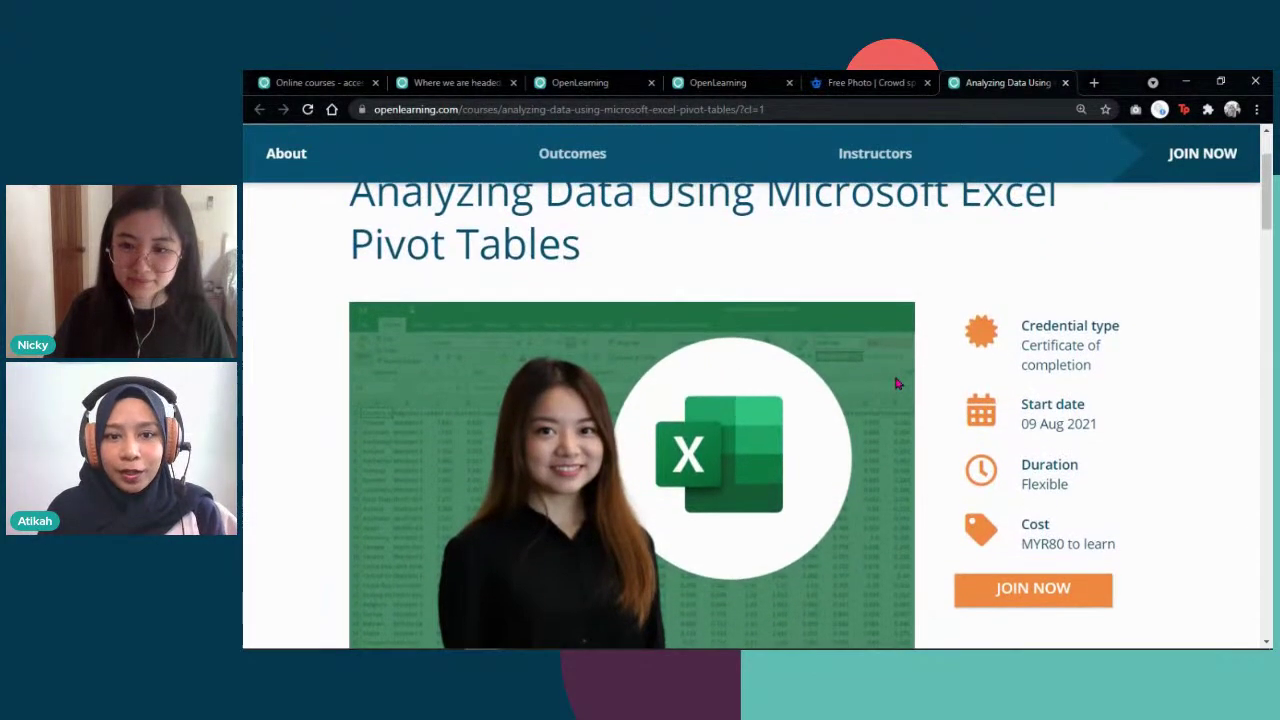
pyautogui.scroll(-1, 896, 383)
pyautogui.scroll(1, 896, 383)
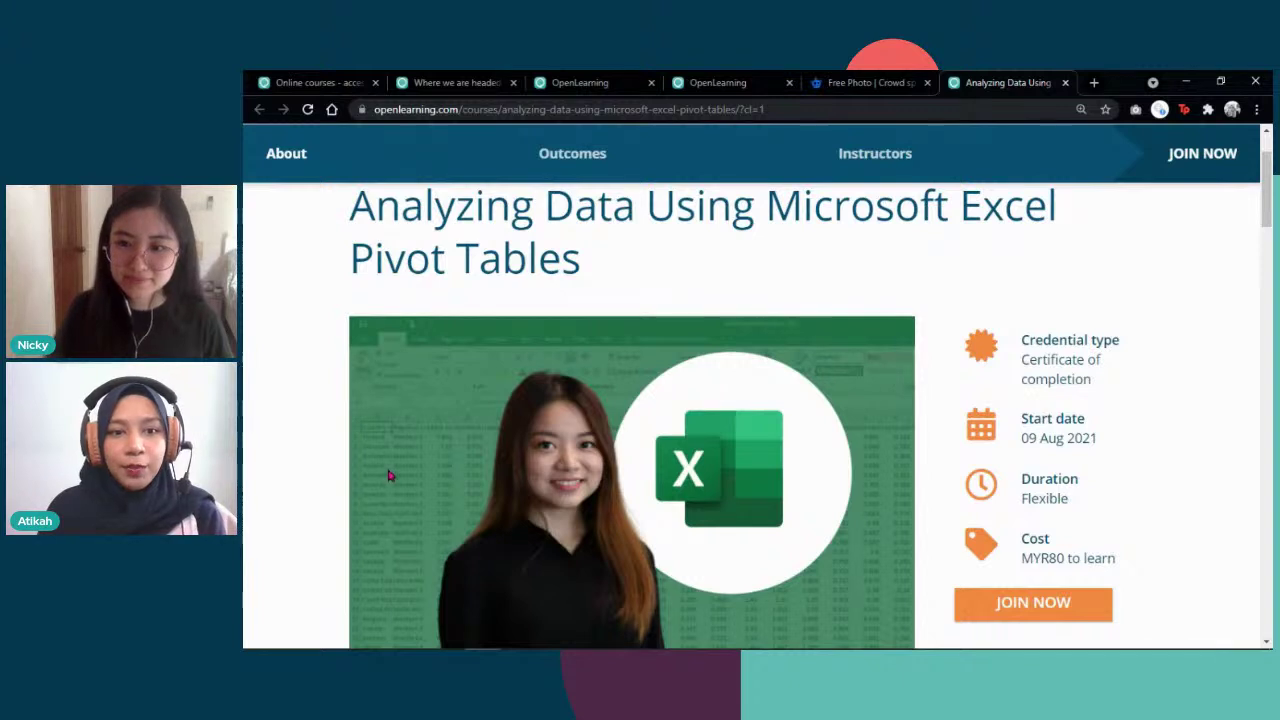
pyautogui.scroll(1, 644, 317)
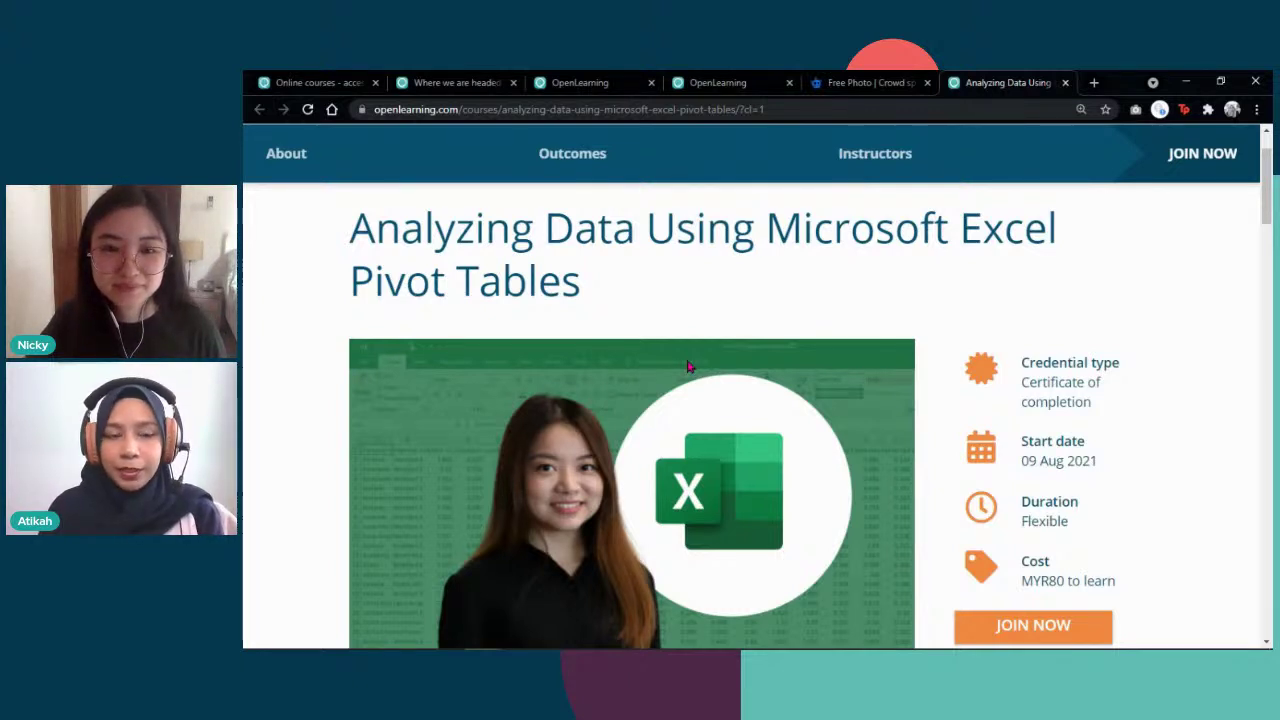
pyautogui.scroll(-1, 1093, 364)
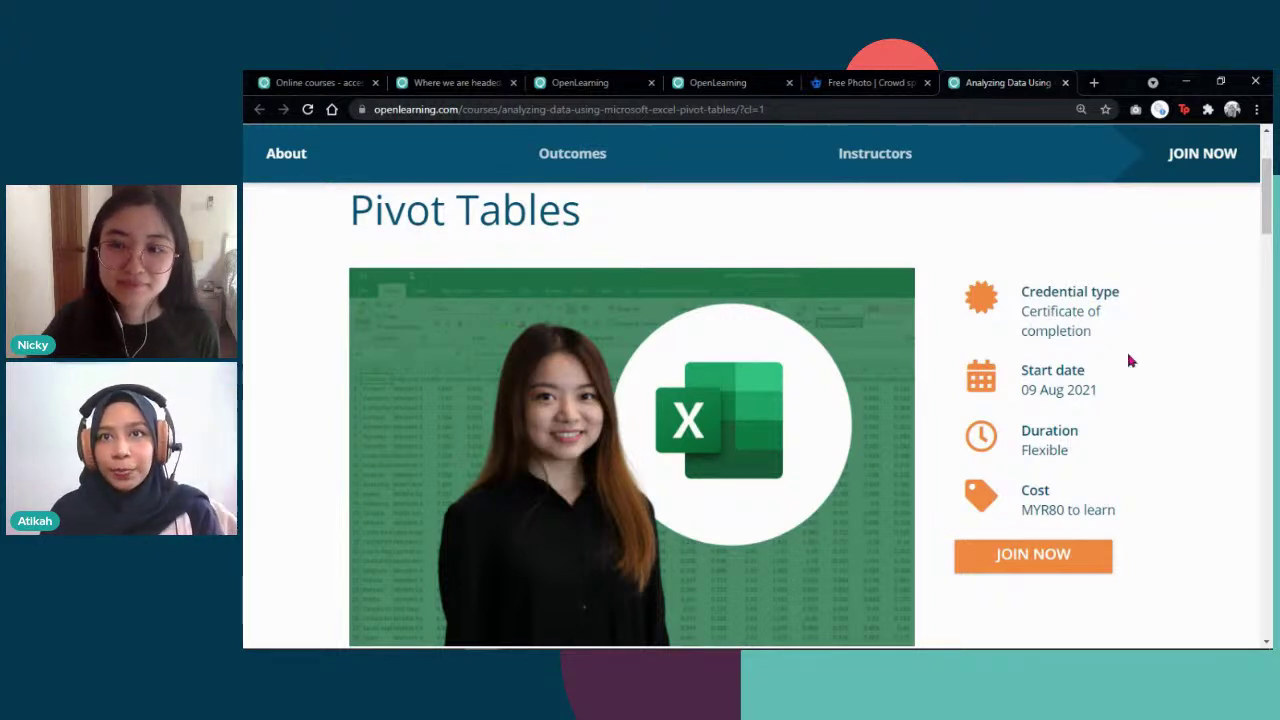
pyautogui.scroll(-1, 1128, 358)
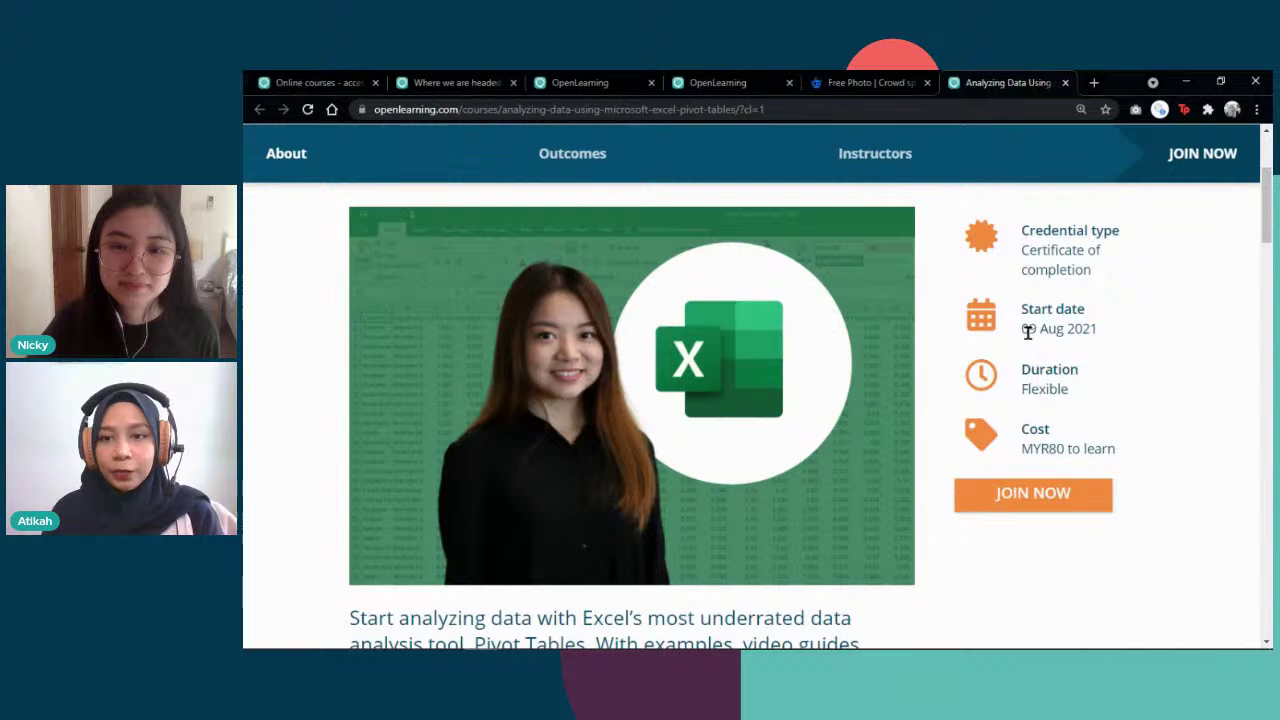
pyautogui.scroll(-1, 1092, 333)
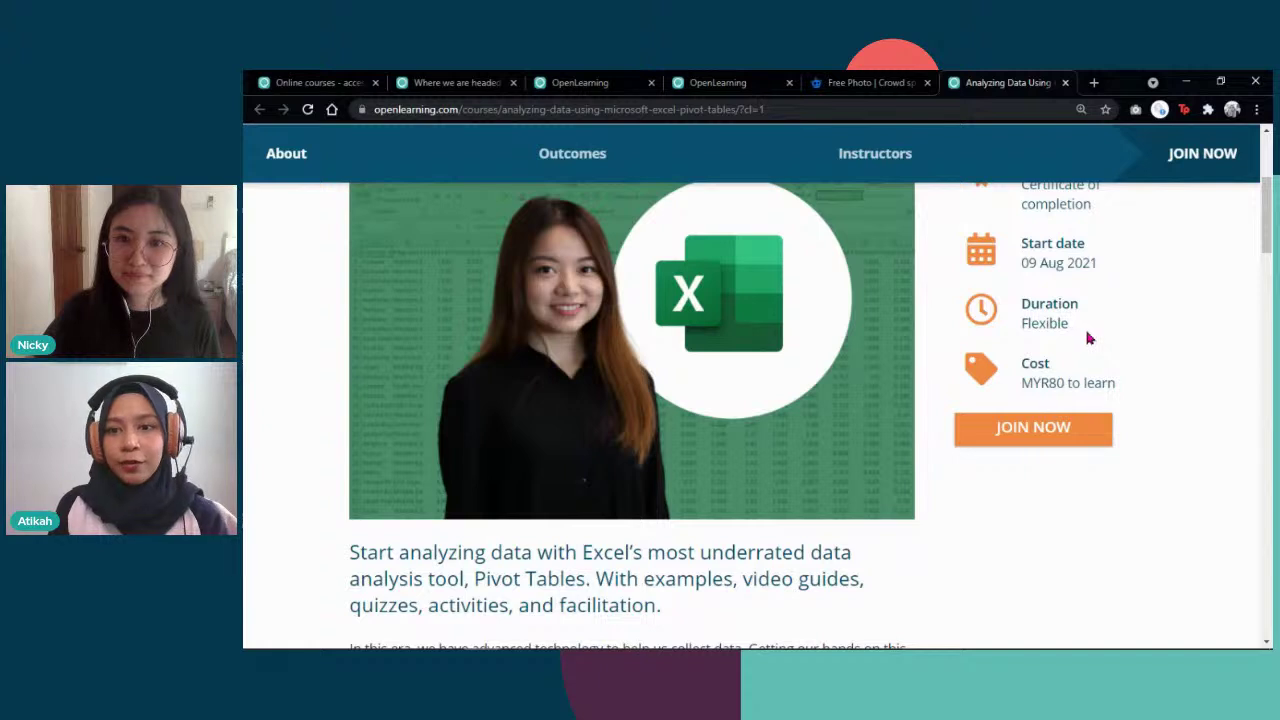
pyautogui.scroll(-1, 1089, 339)
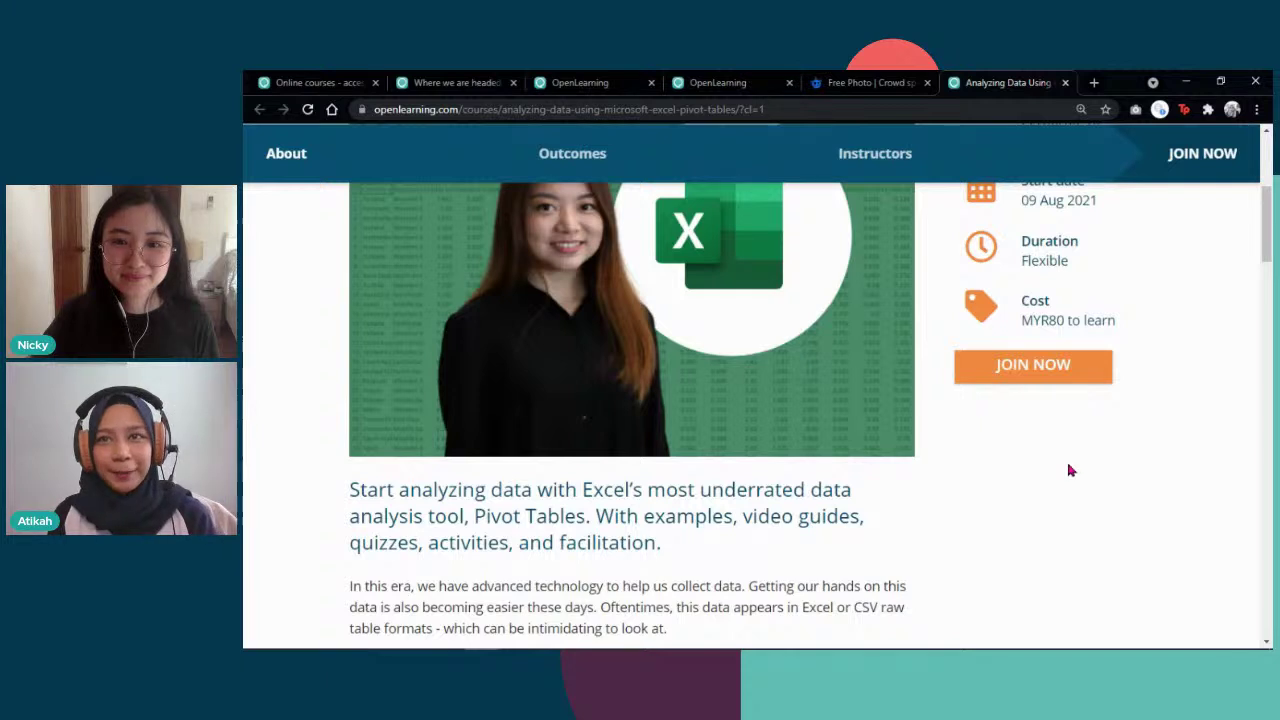
# Step: Examine the short course summary below the banner image, skimming the page down to the "What You Will Learn" section for context
pyautogui.scroll(-1, 1070, 470)
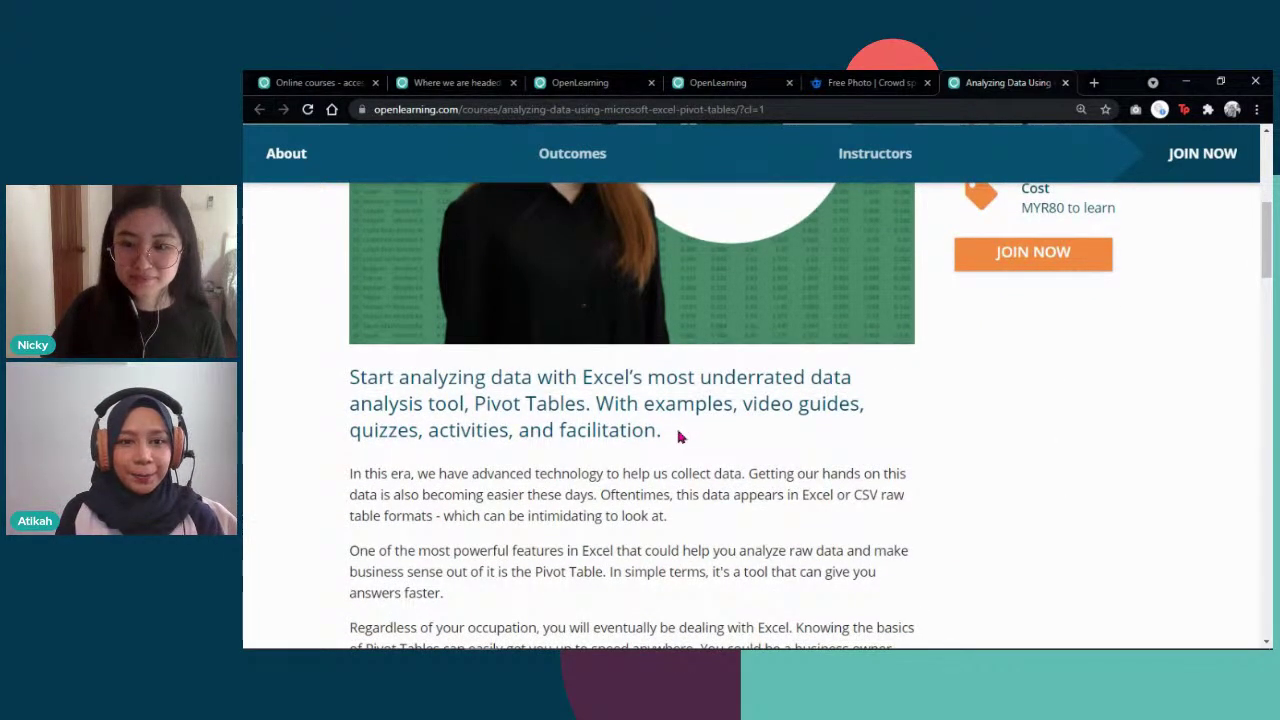
pyautogui.moveTo(678, 436); pyautogui.dragTo(354, 380)
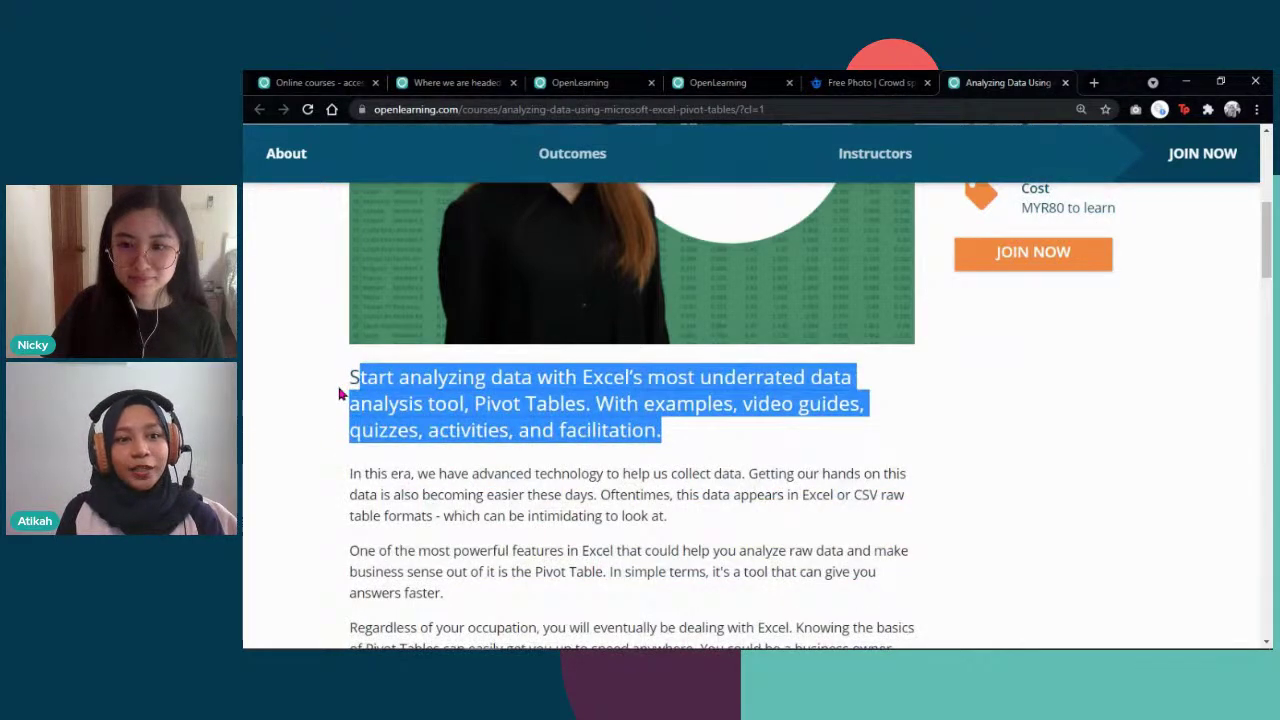
pyautogui.click(343, 394)
pyautogui.scroll(-1, 339, 394)
pyautogui.scroll(-3, 339, 394)
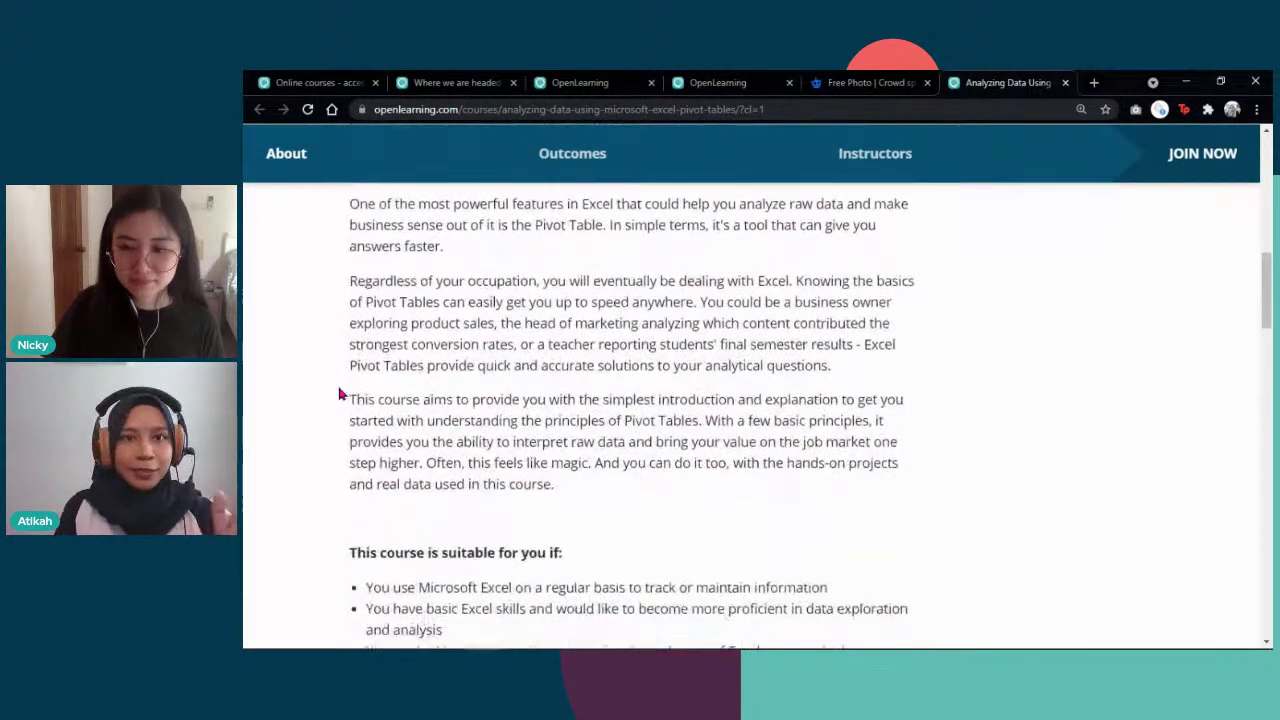
pyautogui.scroll(-6, 339, 394)
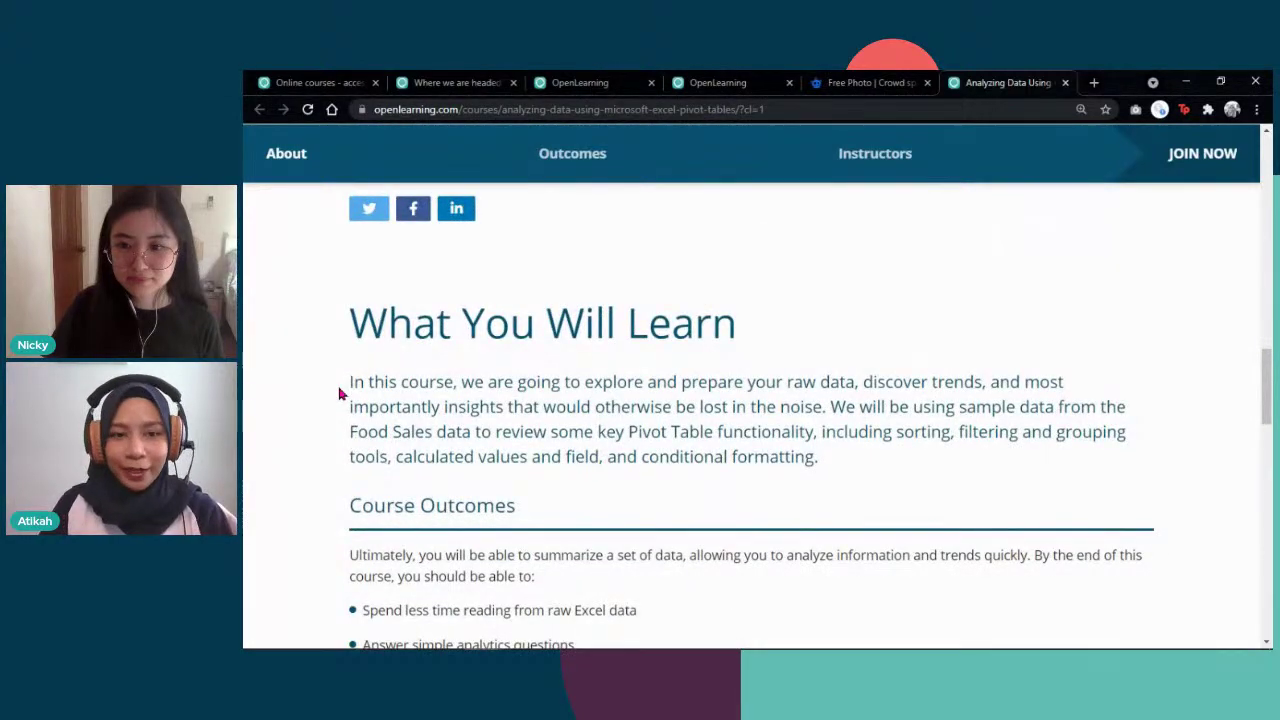
pyautogui.scroll(5, 339, 394)
pyautogui.scroll(4, 339, 394)
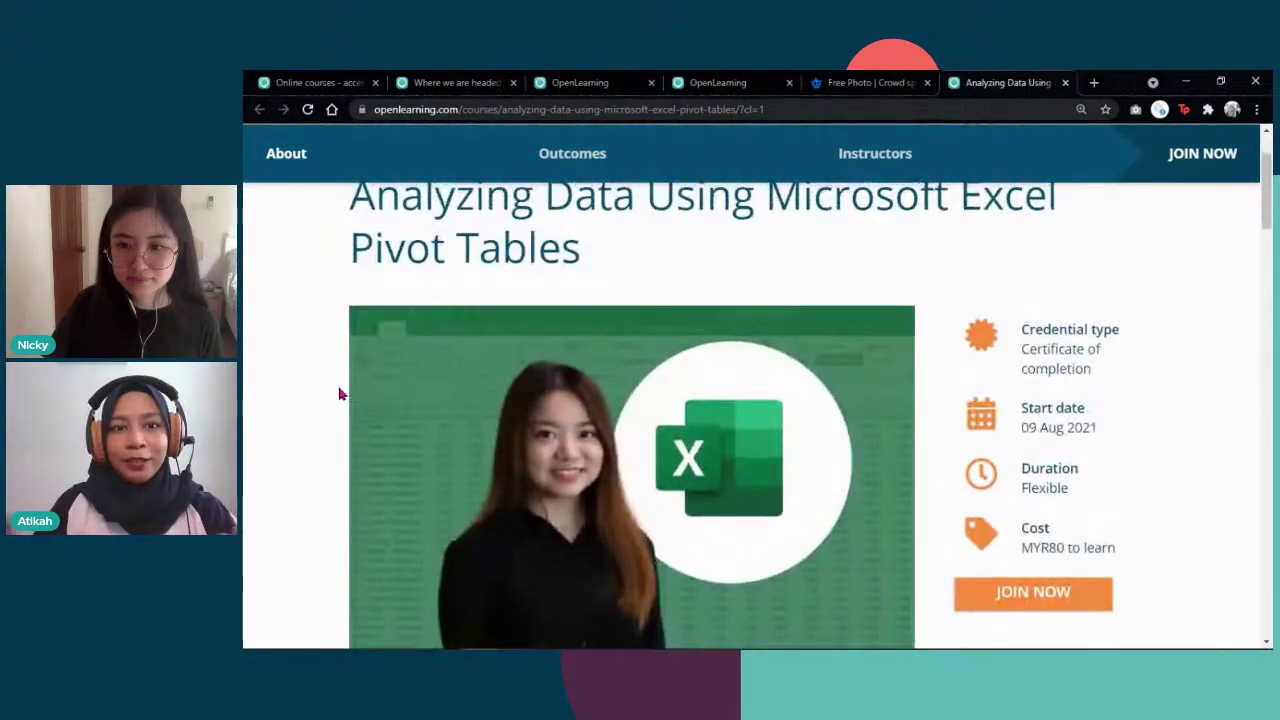
pyautogui.scroll(-5, 339, 394)
pyautogui.scroll(-10, 339, 394)
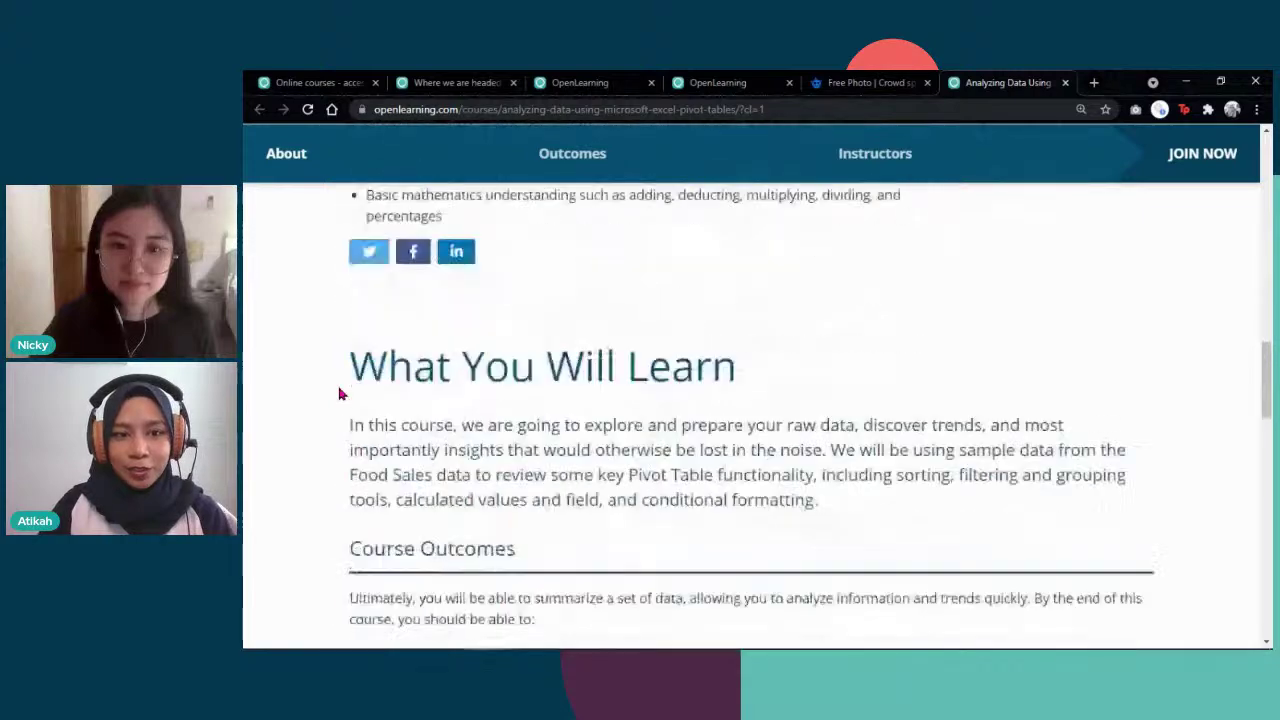
pyautogui.scroll(10, 339, 394)
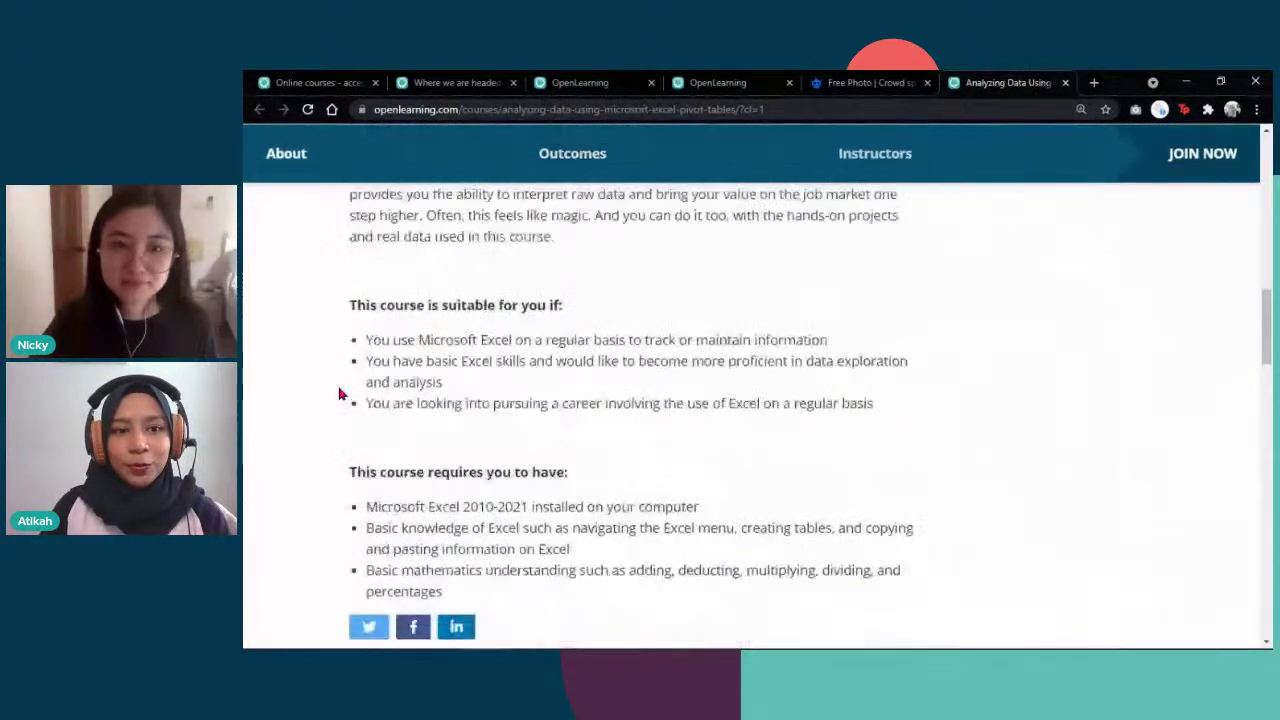
pyautogui.scroll(1, 339, 394)
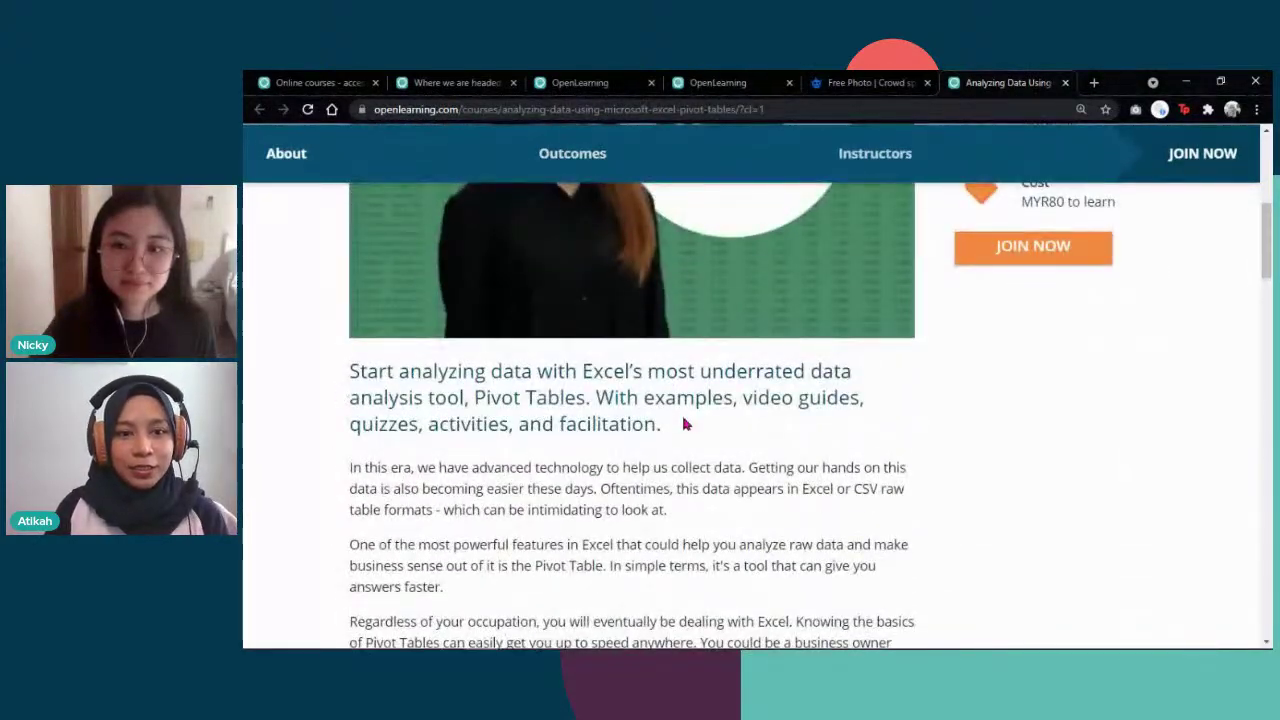
pyautogui.moveTo(681, 413); pyautogui.dragTo(337, 394)
pyautogui.click(337, 394)
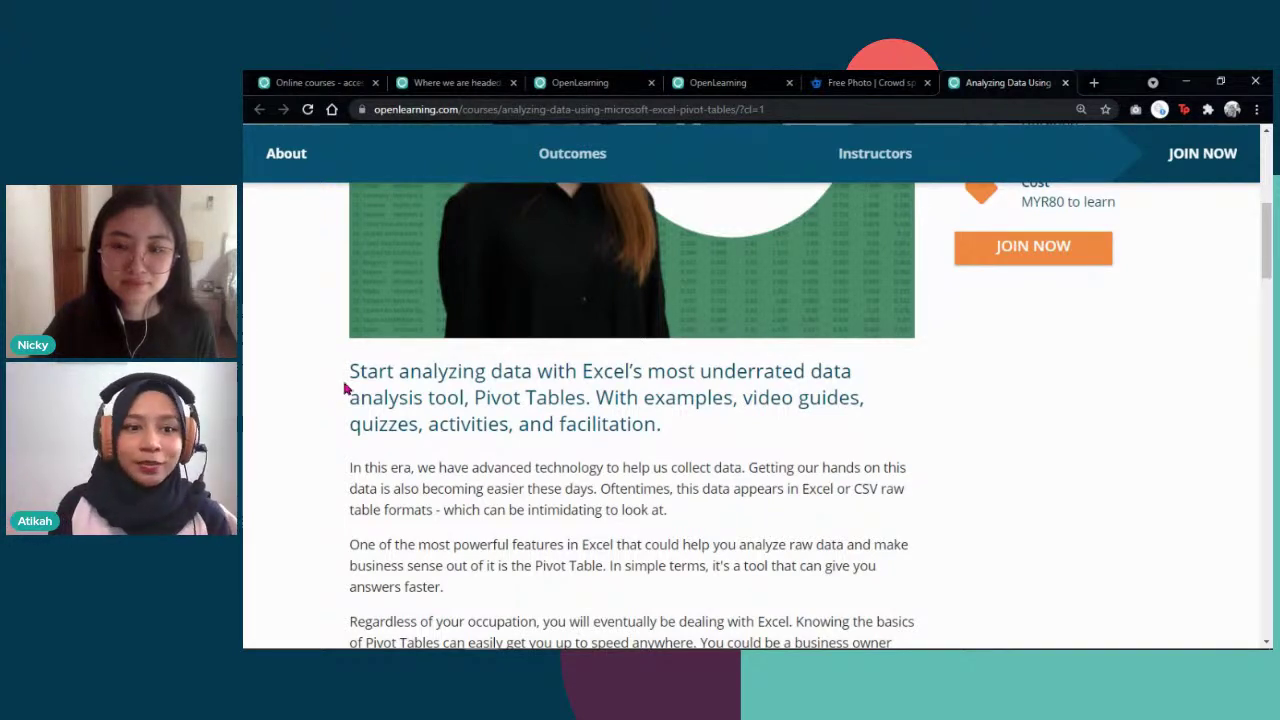
pyautogui.moveTo(349, 374); pyautogui.dragTo(603, 374)
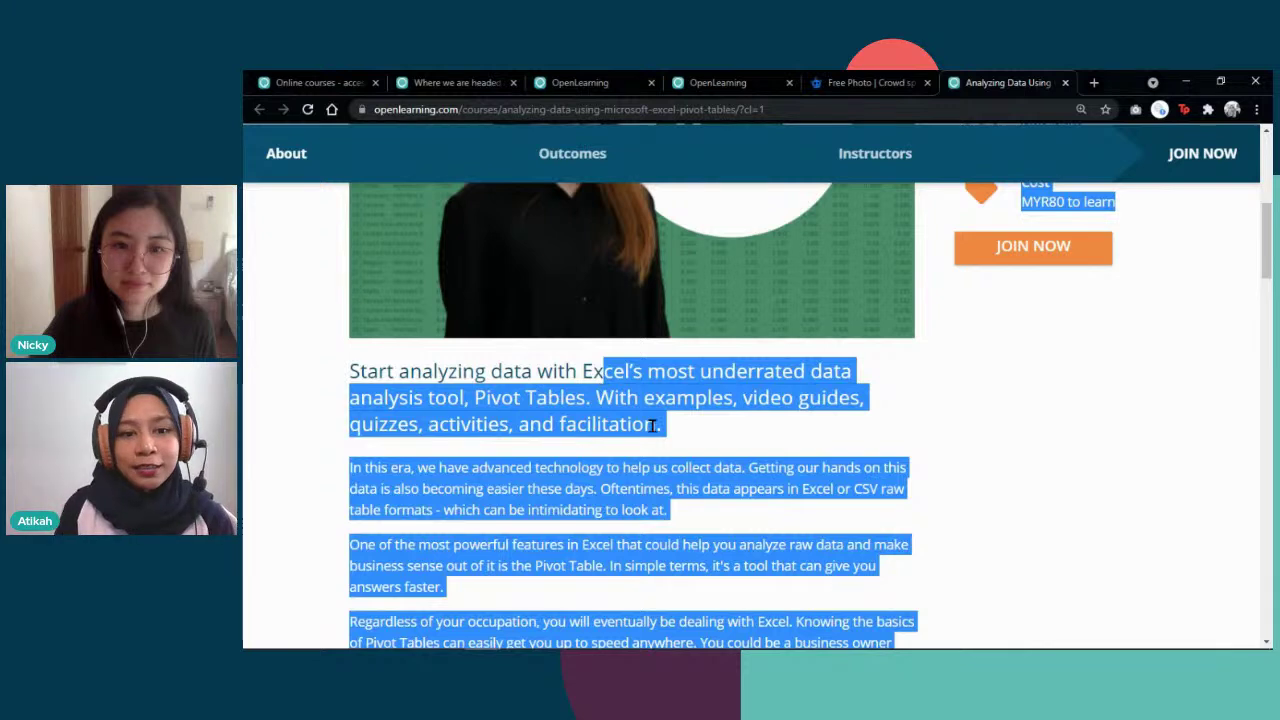
pyautogui.click(701, 428)
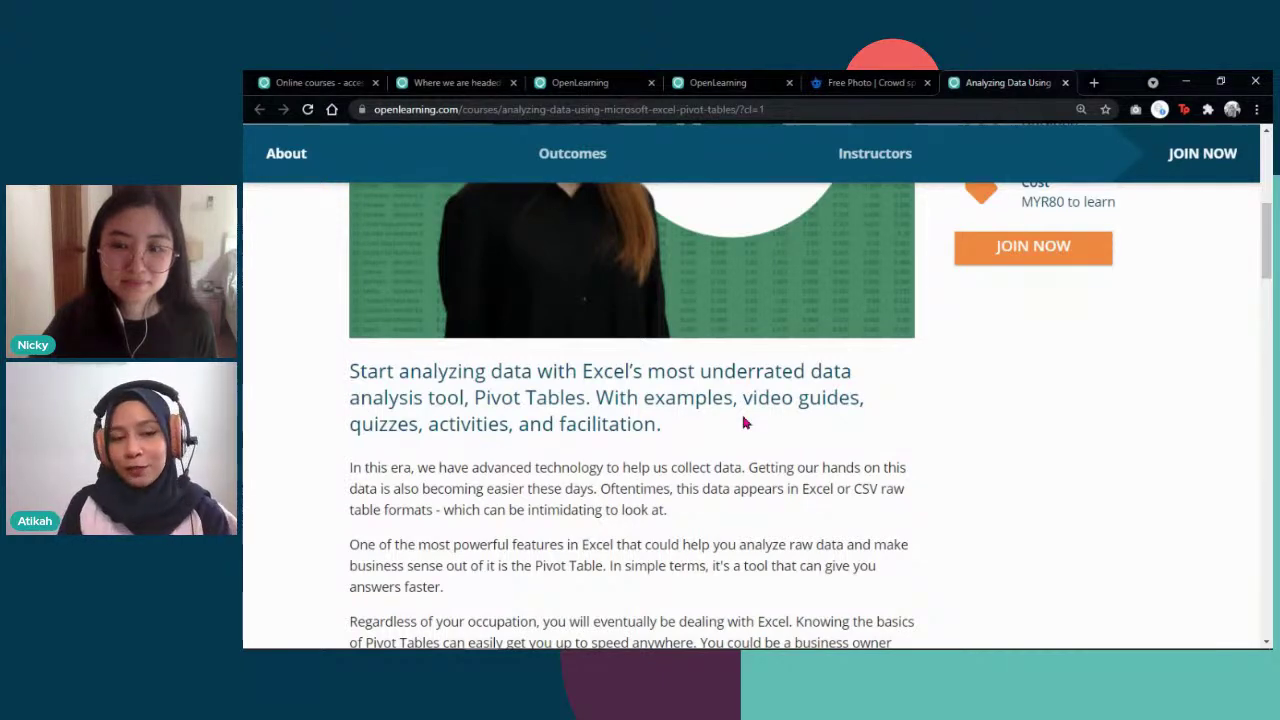
# Step: Read the detailed course description paragraphs and the lists of who the course is suitable for and what it requires
pyautogui.scroll(-2, 743, 423)
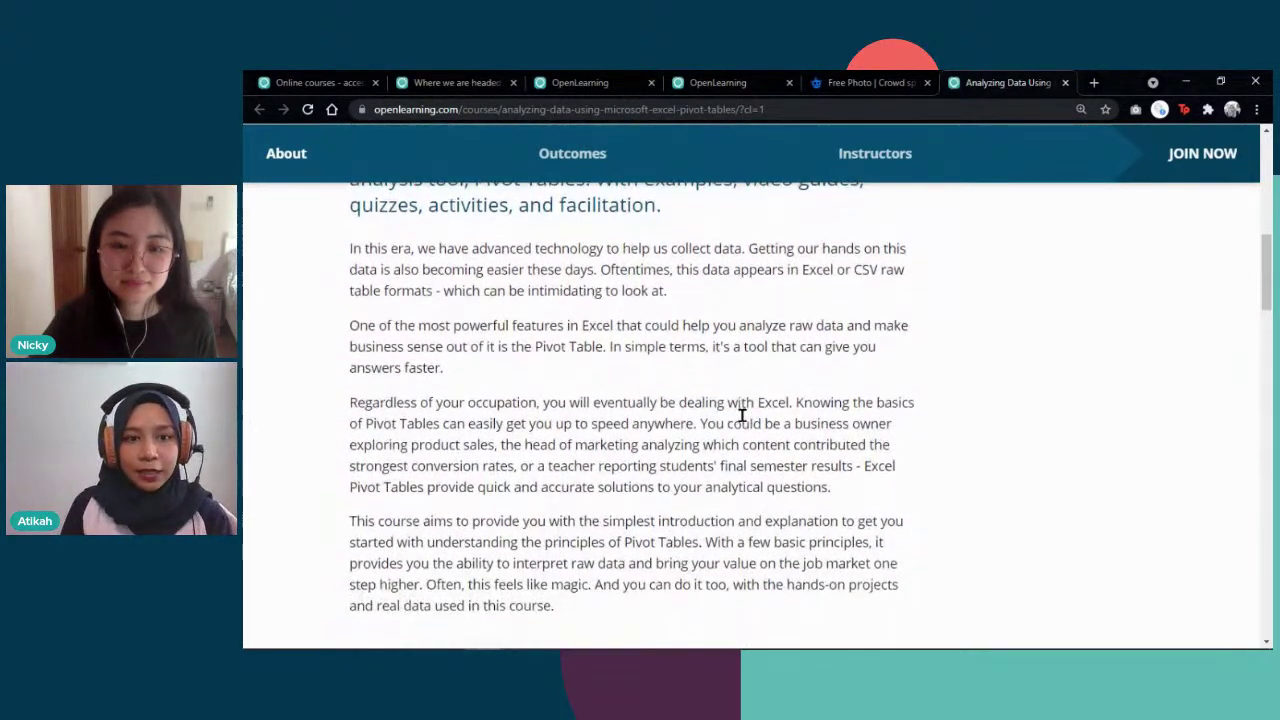
pyautogui.scroll(-1, 743, 415)
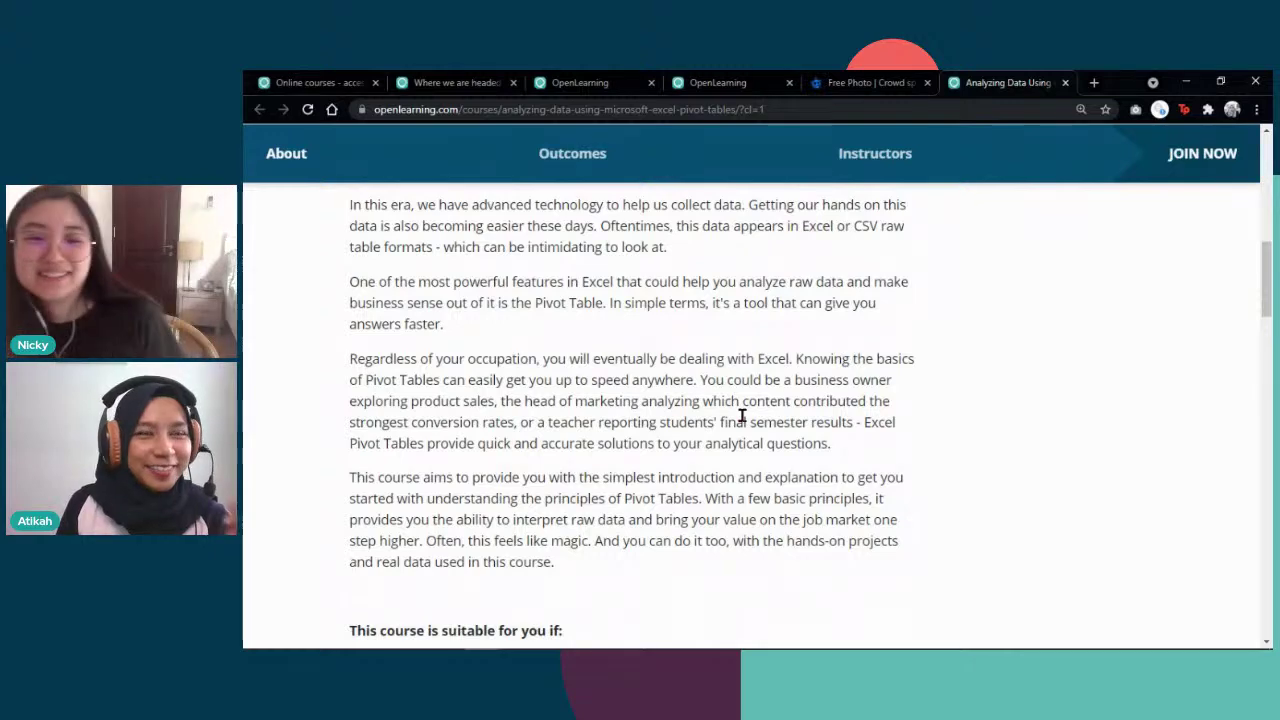
pyautogui.scroll(1, 743, 415)
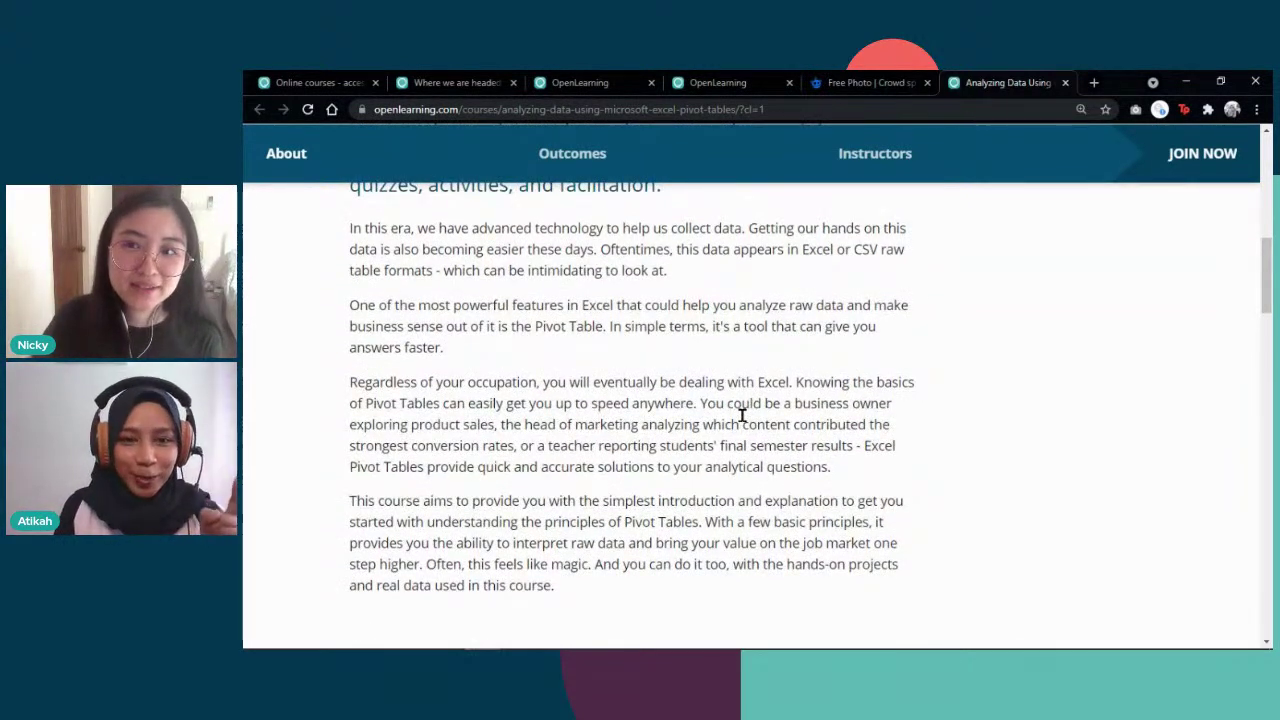
pyautogui.scroll(1, 742, 415)
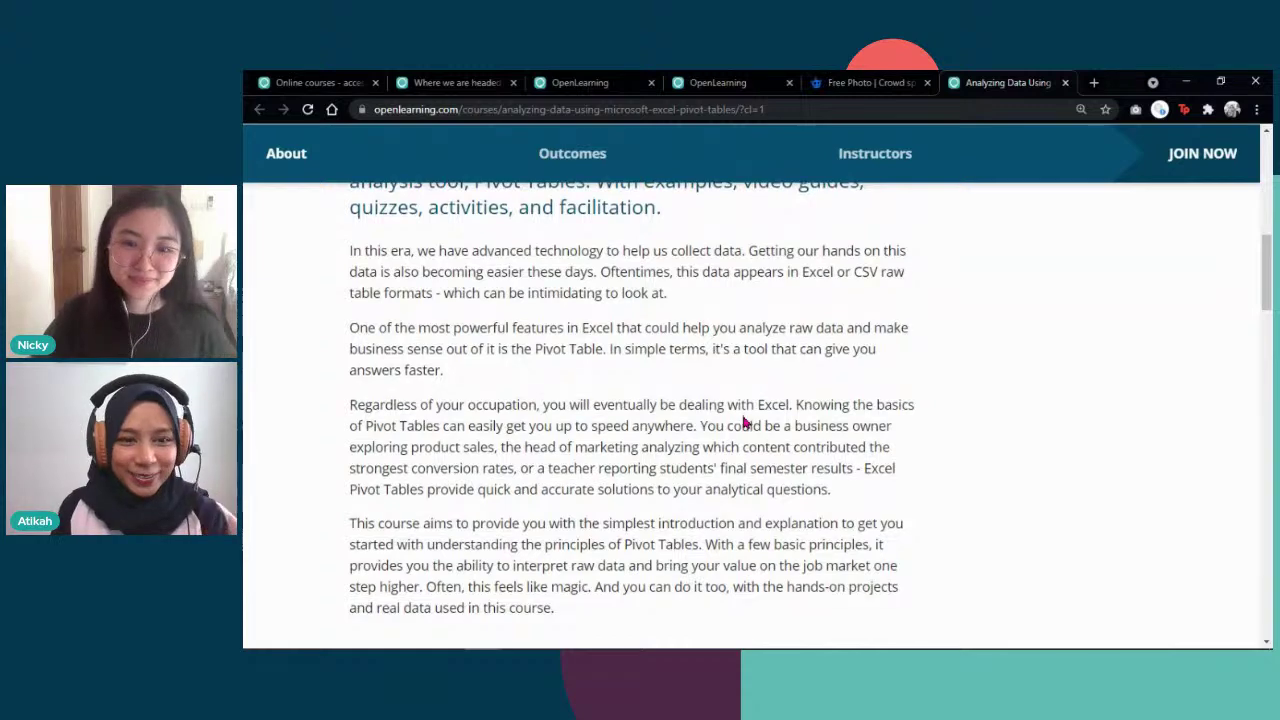
pyautogui.scroll(-1, 742, 422)
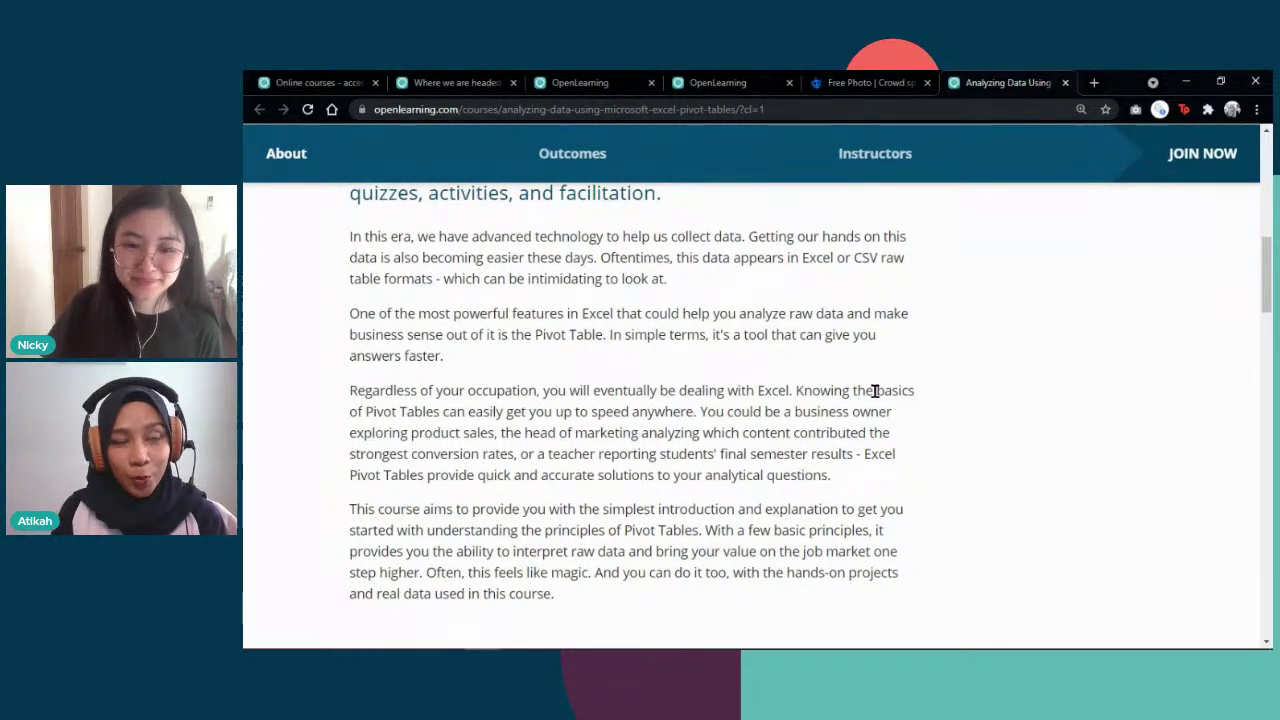
pyautogui.scroll(-3, 875, 392)
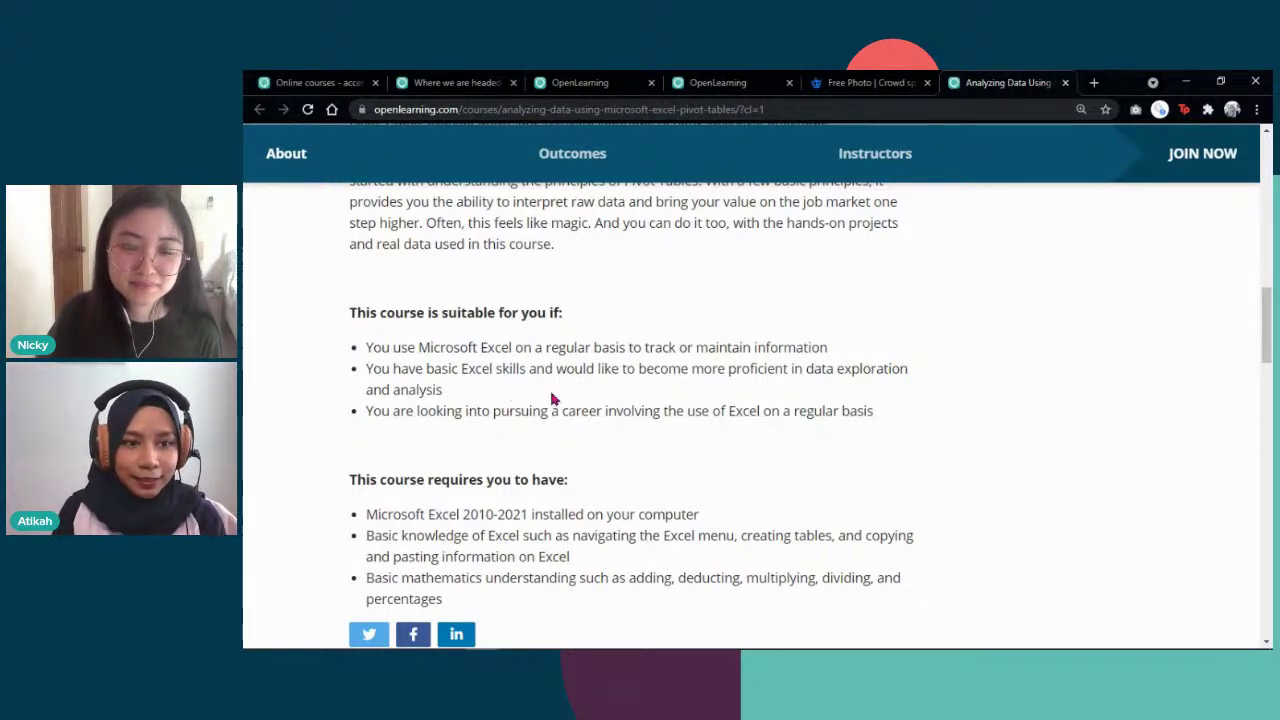
pyautogui.scroll(-1, 626, 413)
pyautogui.scroll(-1, 626, 413)
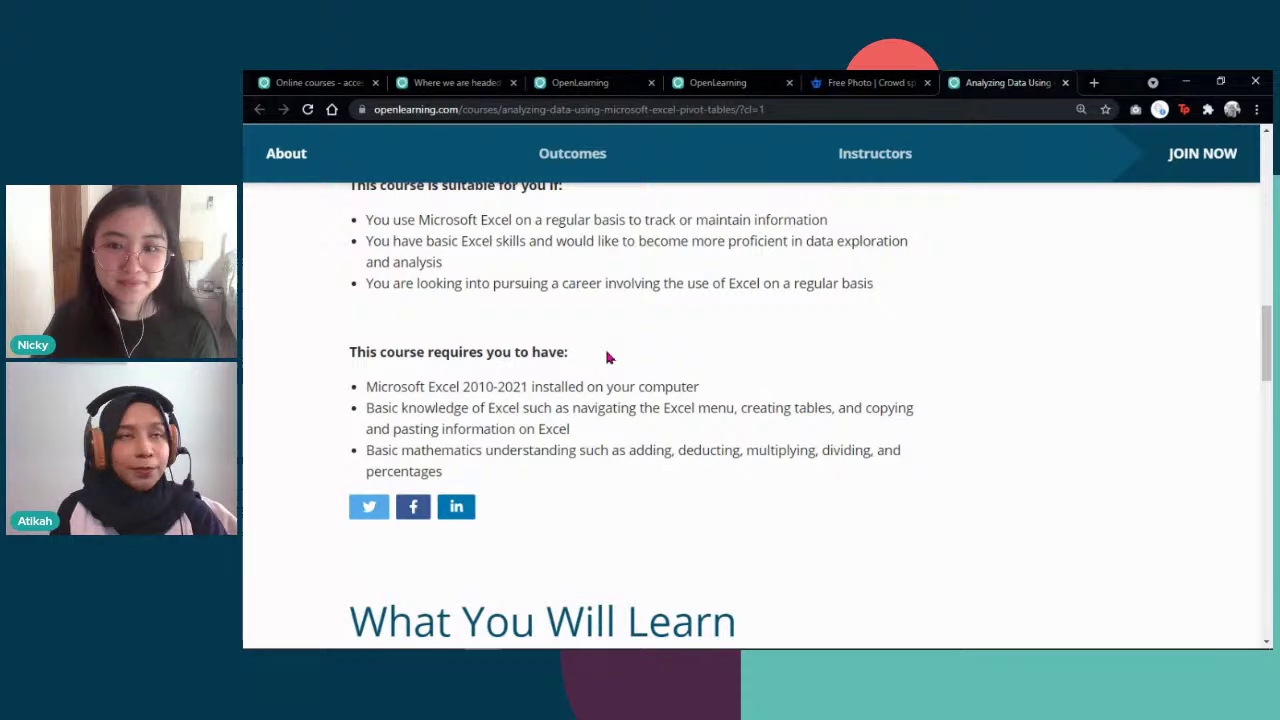
# Step: Examine the "What You Will Learn" introduction and the Course Outcomes list on the course landing page
pyautogui.scroll(-3, 607, 357)
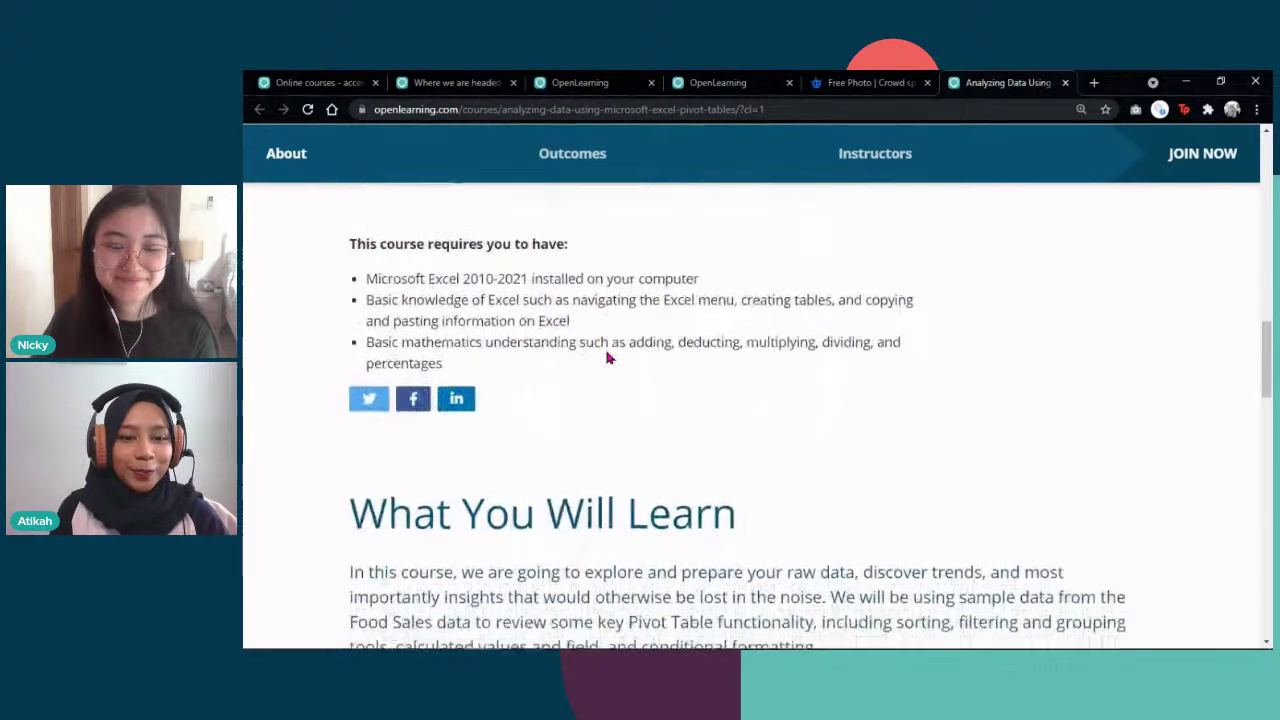
pyautogui.scroll(-1, 607, 357)
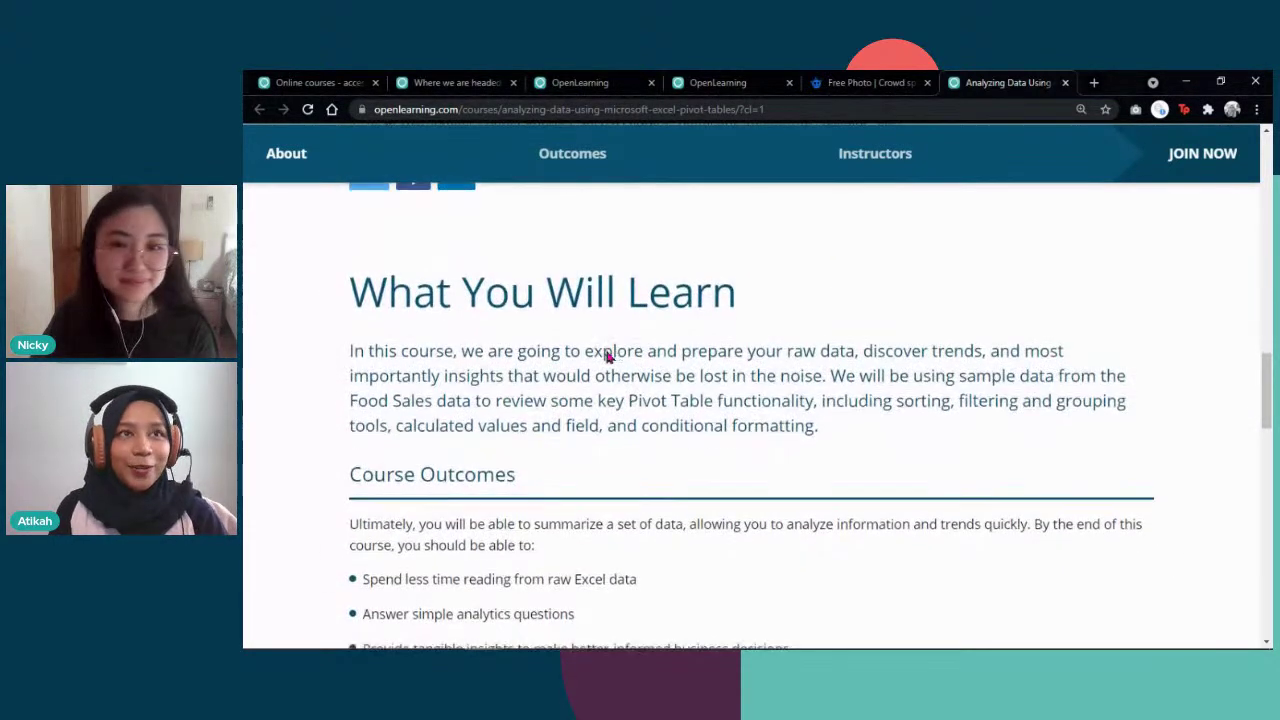
pyautogui.scroll(-1, 605, 350)
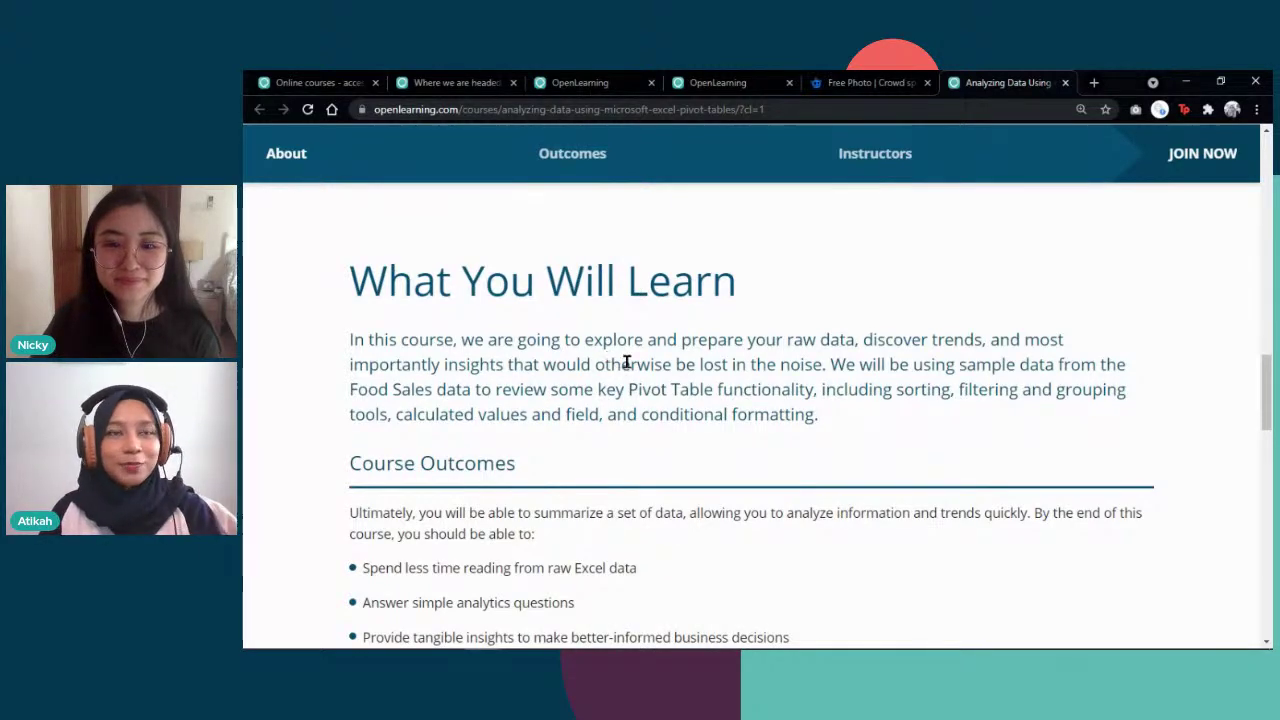
pyautogui.scroll(1, 627, 362)
pyautogui.scroll(2, 625, 362)
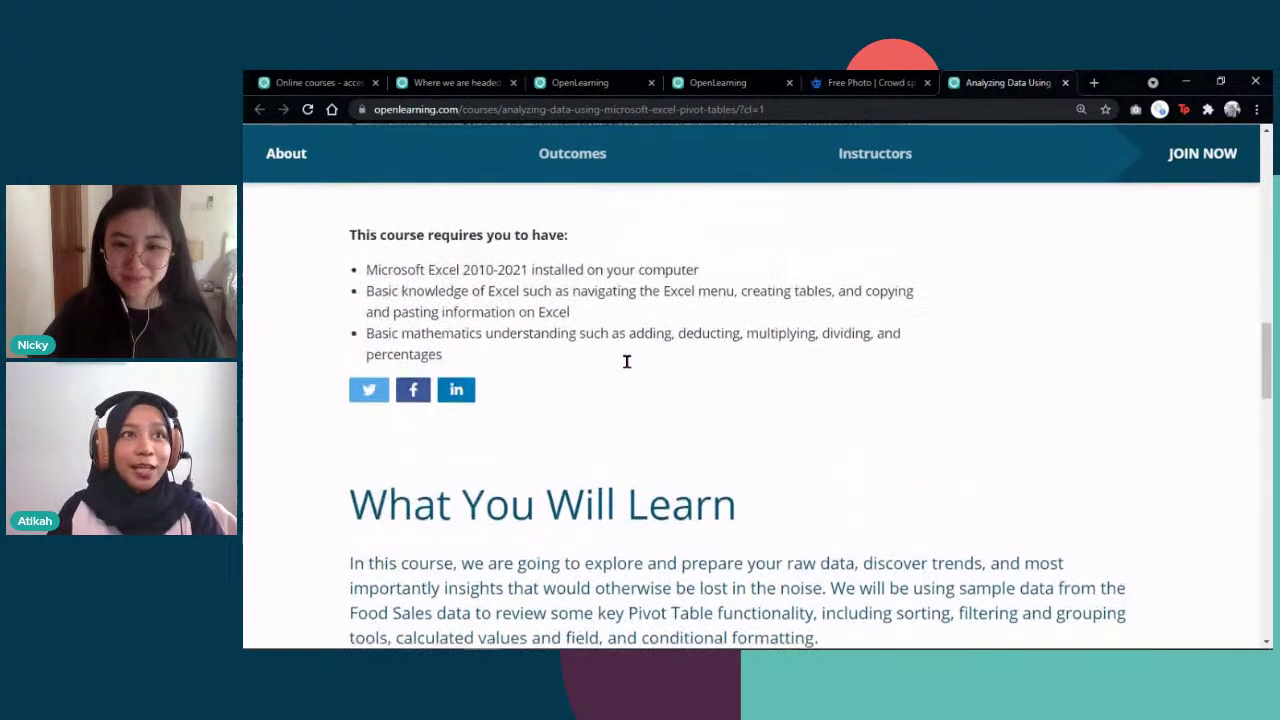
pyautogui.scroll(-2, 620, 372)
pyautogui.scroll(-1, 620, 390)
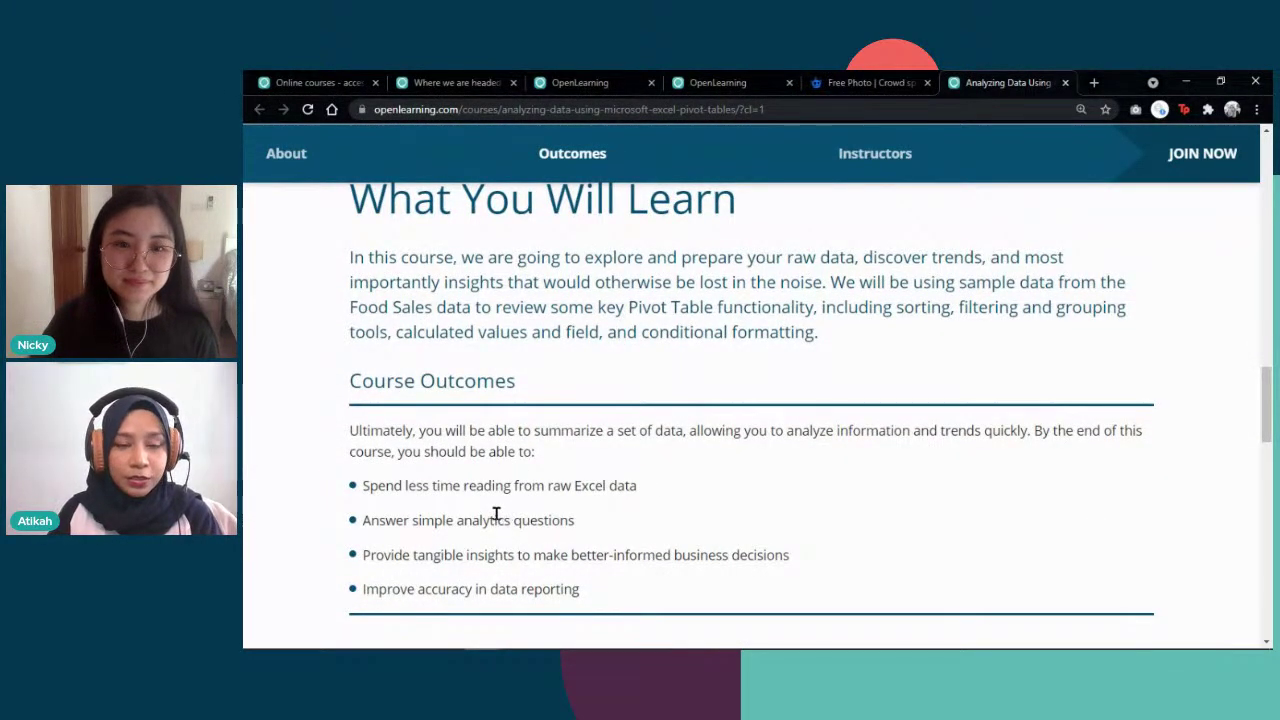
pyautogui.scroll(-1, 510, 515)
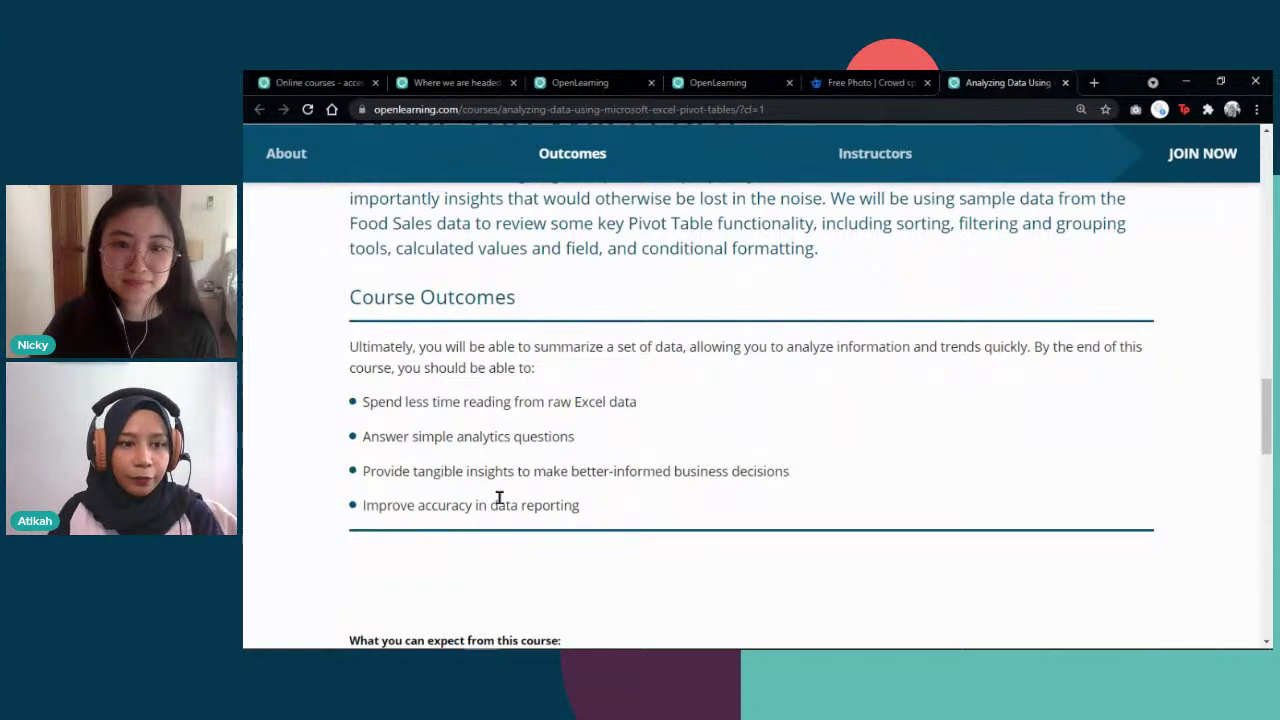
# Step: Review the key modules under "What you can expect from this course" and the instructor card under "Who is Supporting You"
pyautogui.scroll(-2, 503, 458)
pyautogui.scroll(-3, 507, 459)
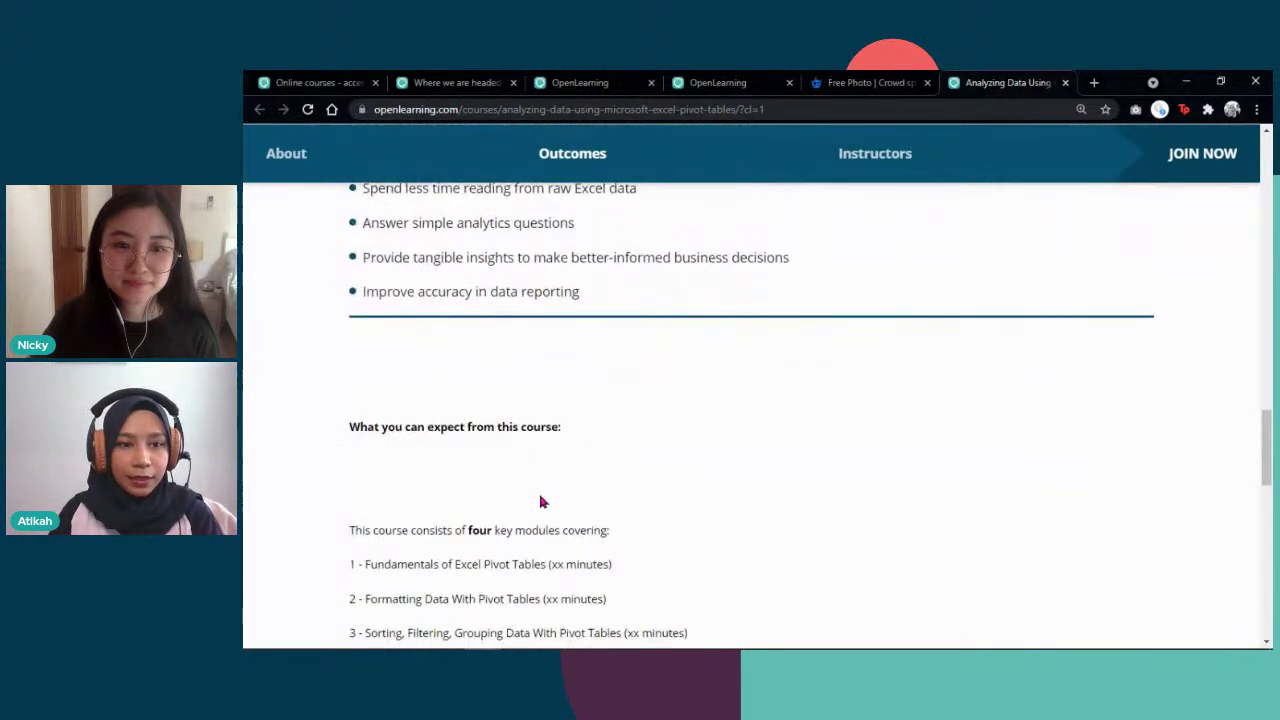
pyautogui.scroll(-3, 433, 410)
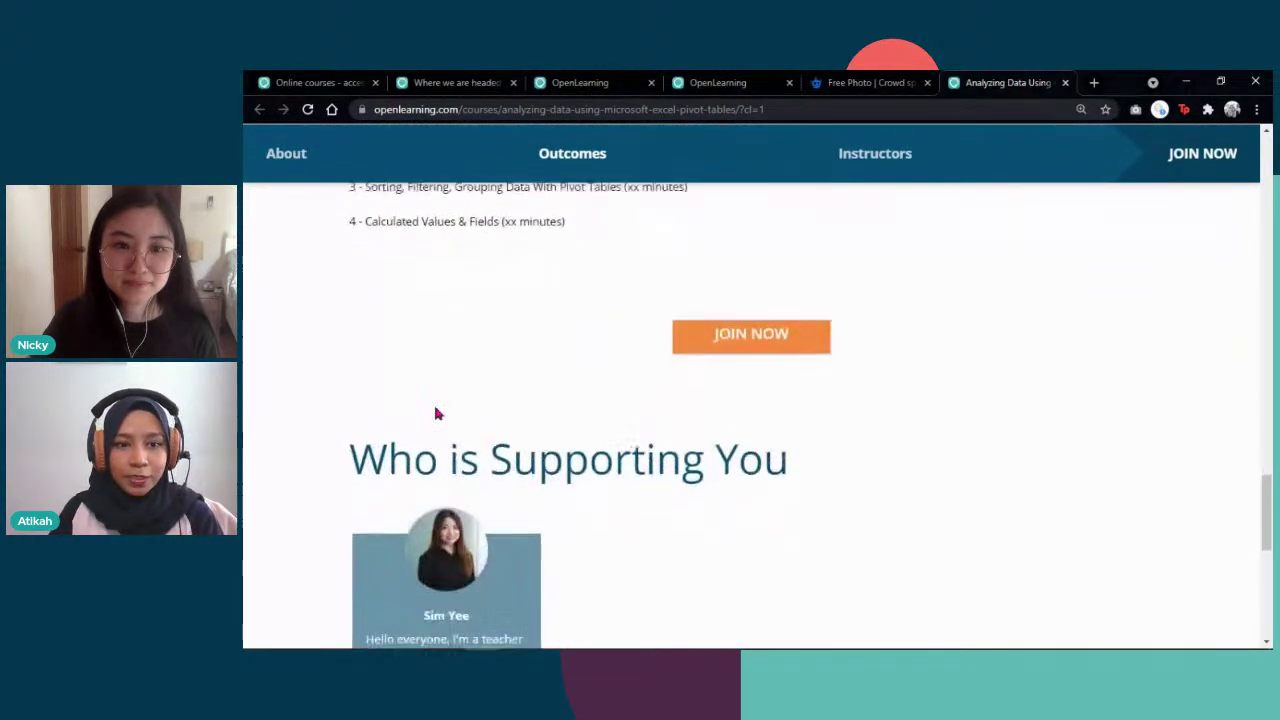
pyautogui.scroll(-4, 637, 440)
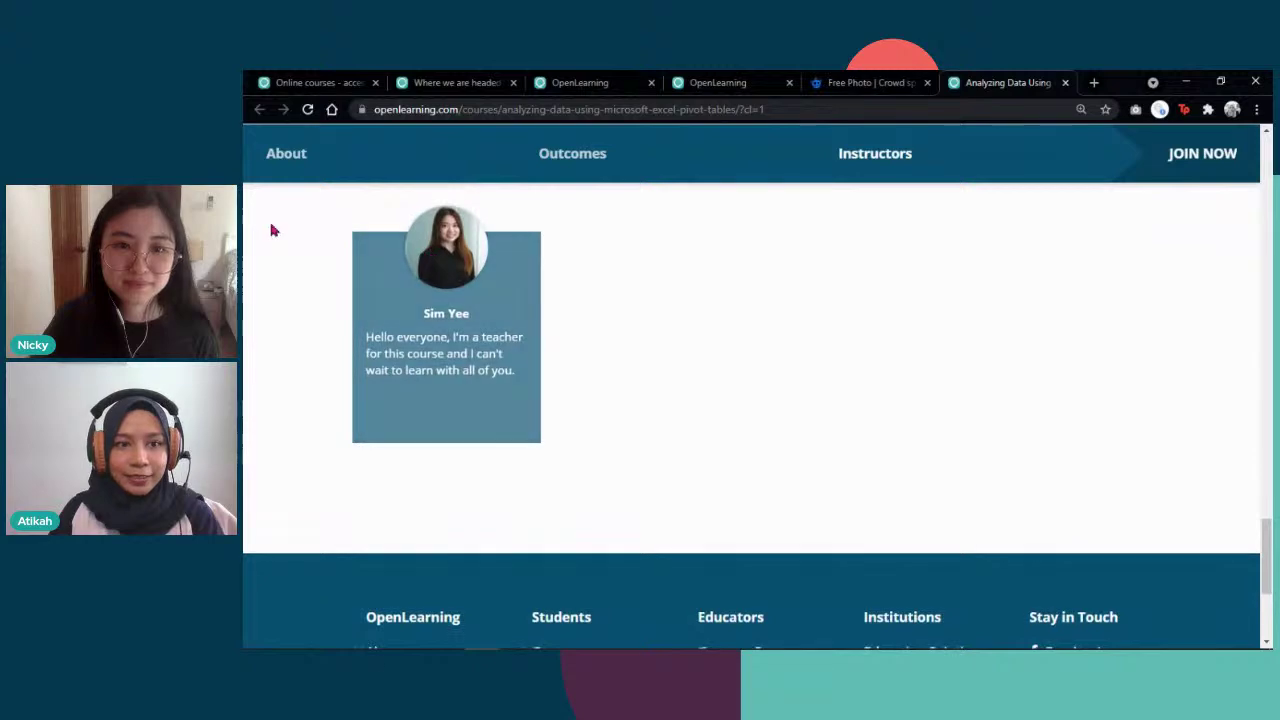
pyautogui.scroll(15, 715, 333)
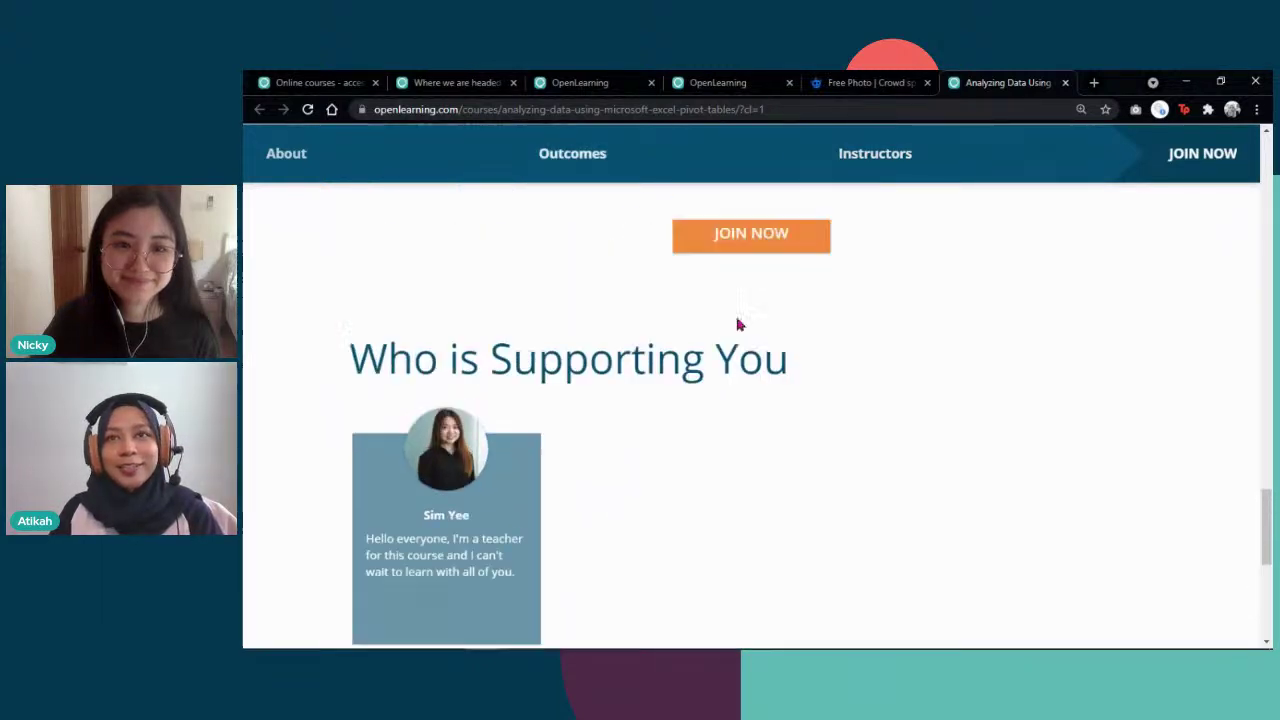
pyautogui.scroll(-3, 737, 323)
pyautogui.scroll(10, 737, 325)
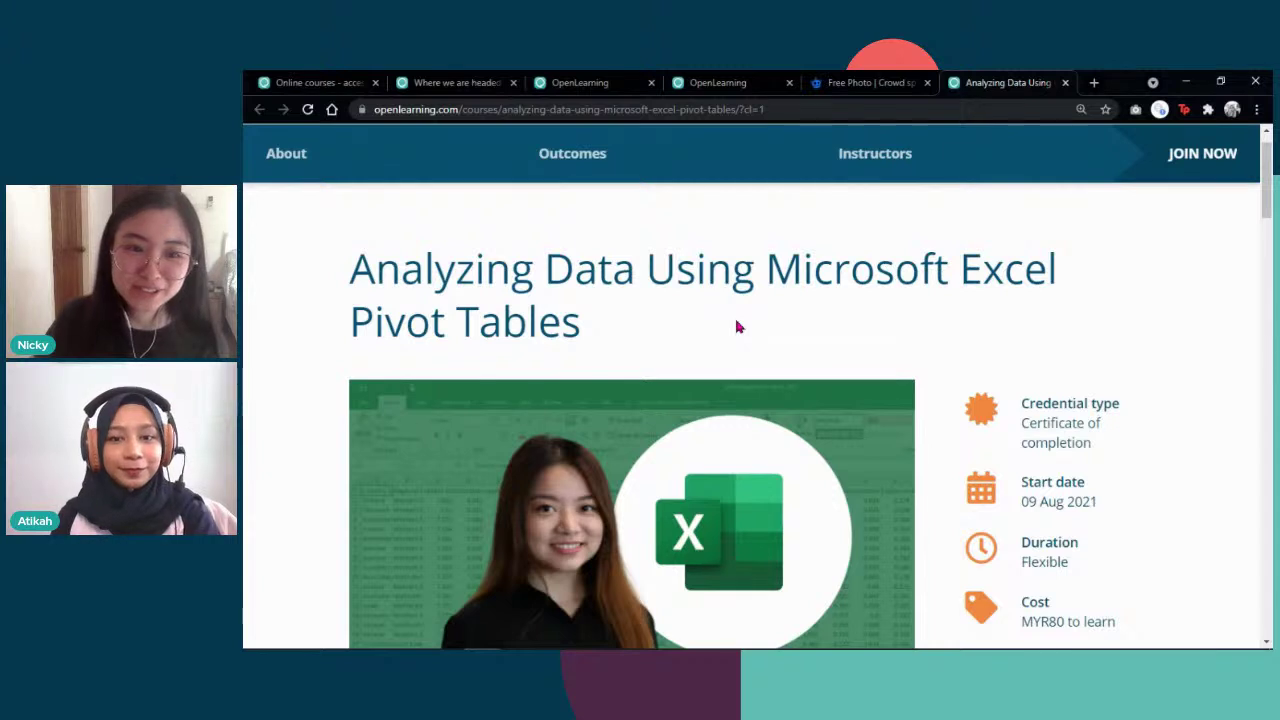
# Step: Examine the course details beside the banner, highlighting the start date, and return to the course title
pyautogui.scroll(-1, 736, 327)
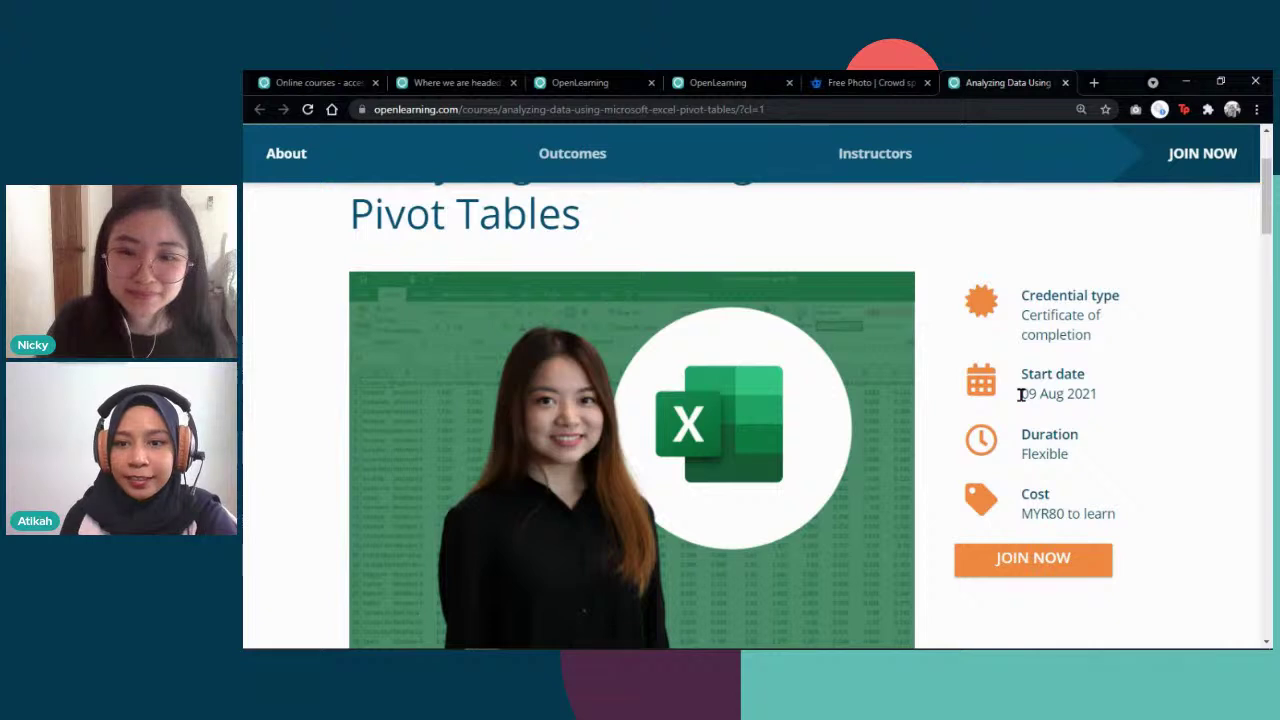
pyautogui.moveTo(1020, 394); pyautogui.dragTo(1099, 393)
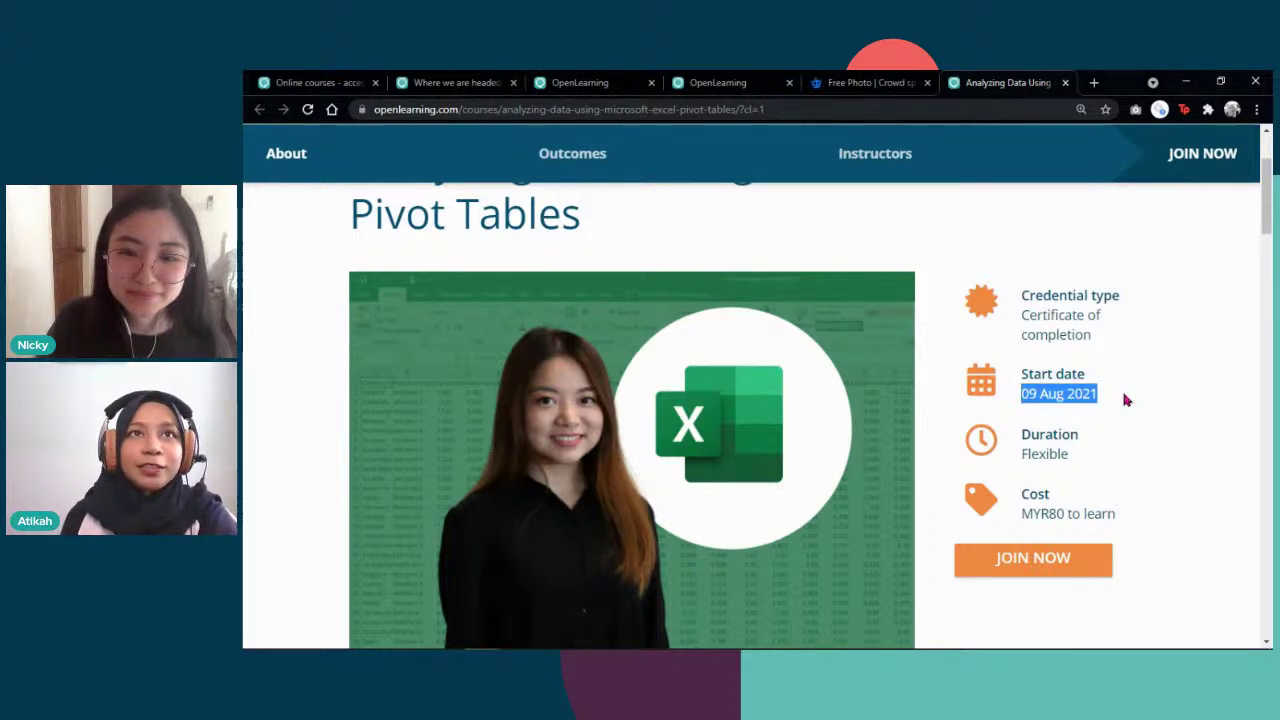
pyautogui.click(1135, 414)
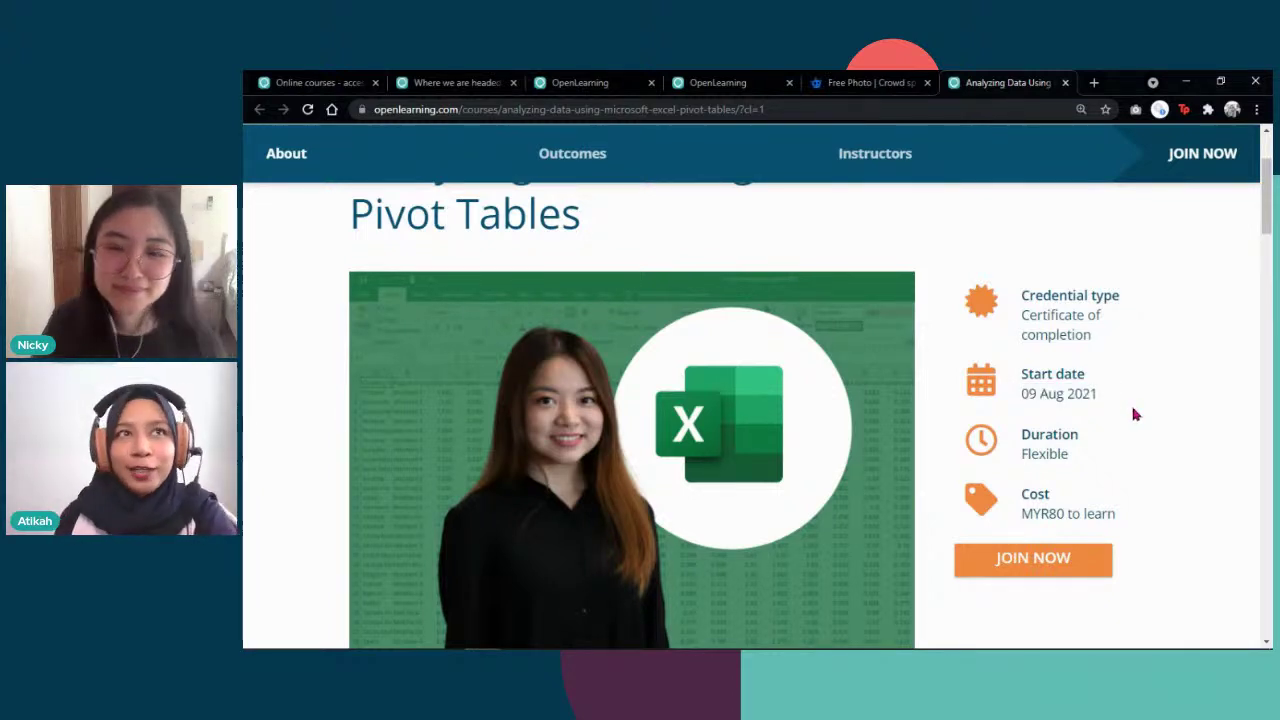
pyautogui.scroll(1, 1135, 414)
pyautogui.scroll(-1, 1135, 414)
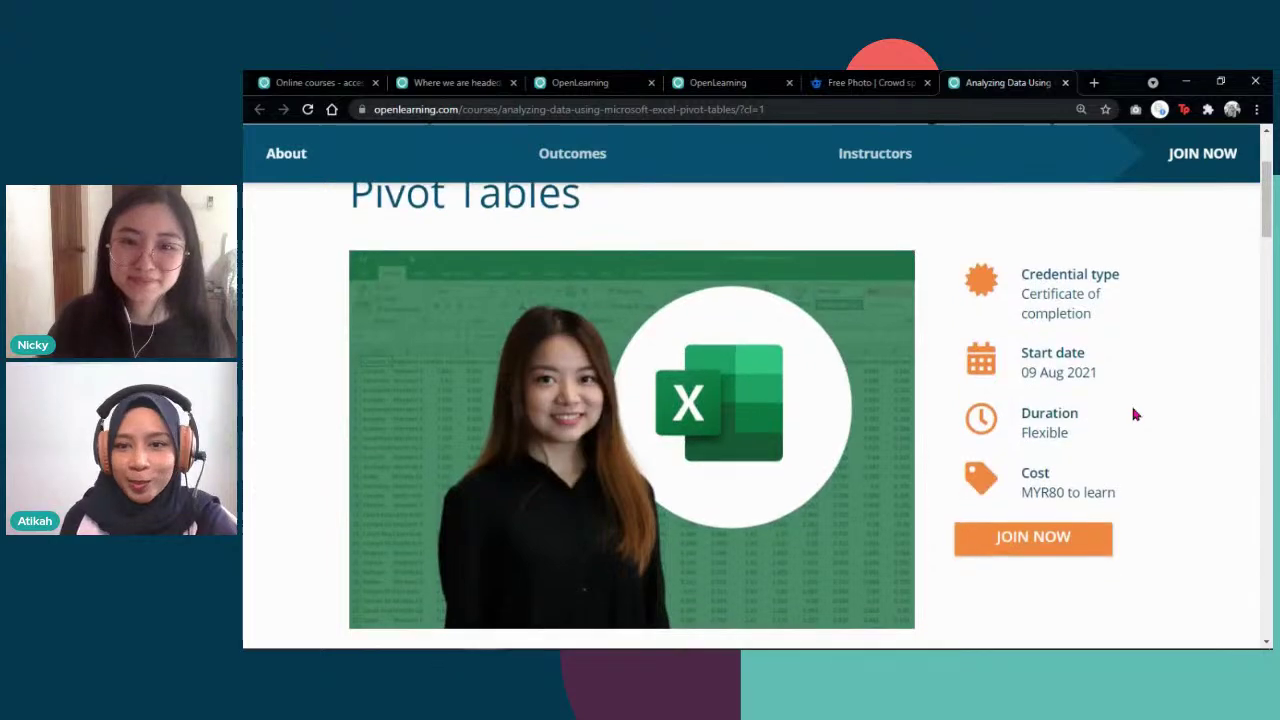
pyautogui.scroll(-1, 1135, 414)
pyautogui.scroll(1, 1135, 414)
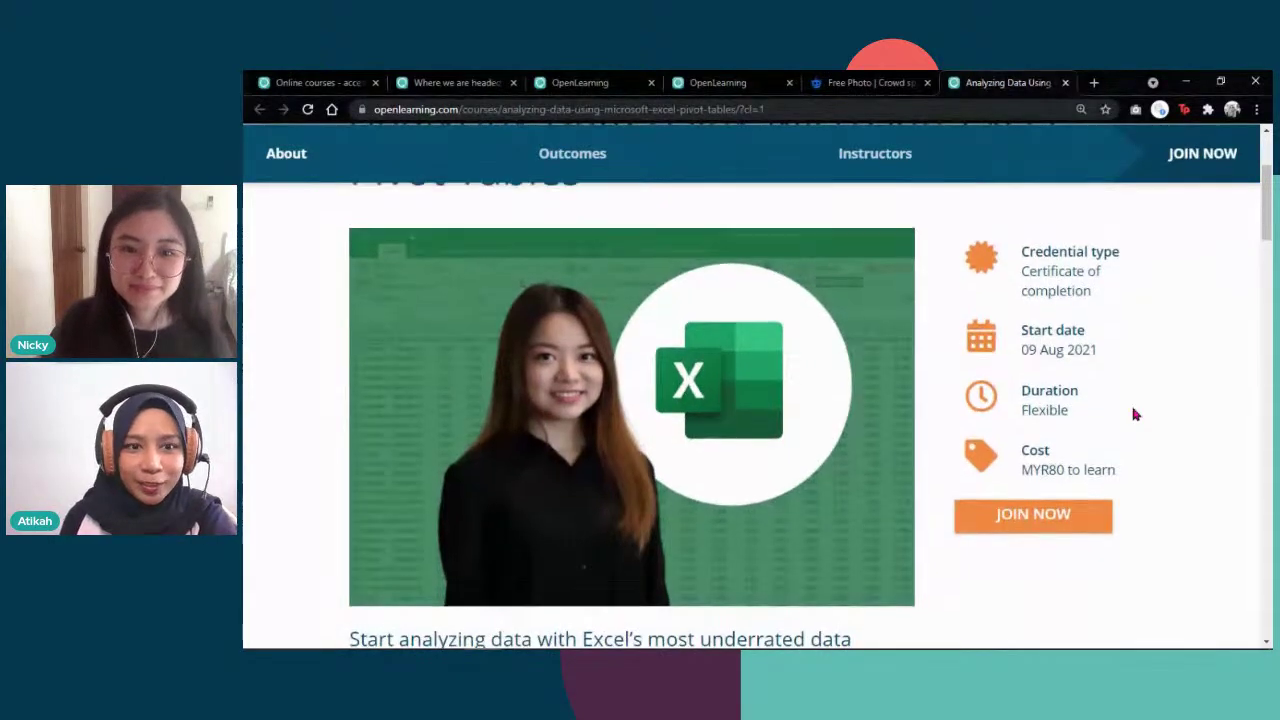
pyautogui.scroll(1, 1135, 414)
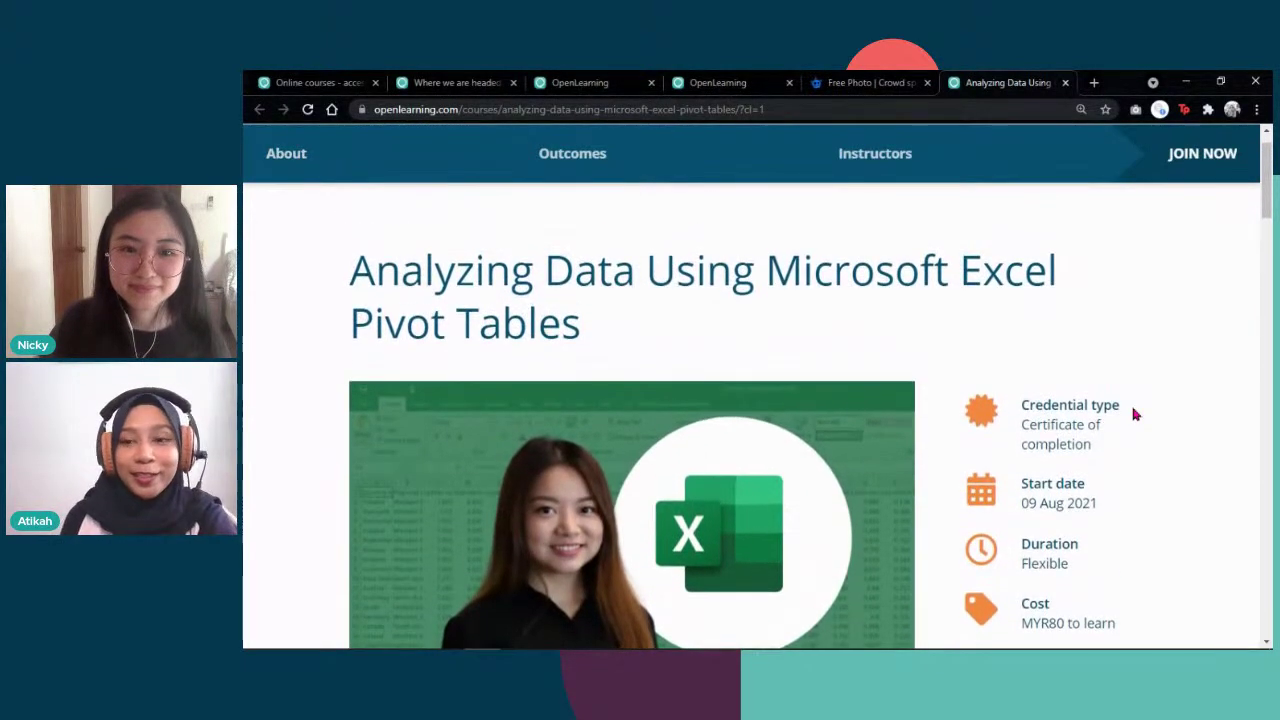
pyautogui.scroll(-2, 1135, 414)
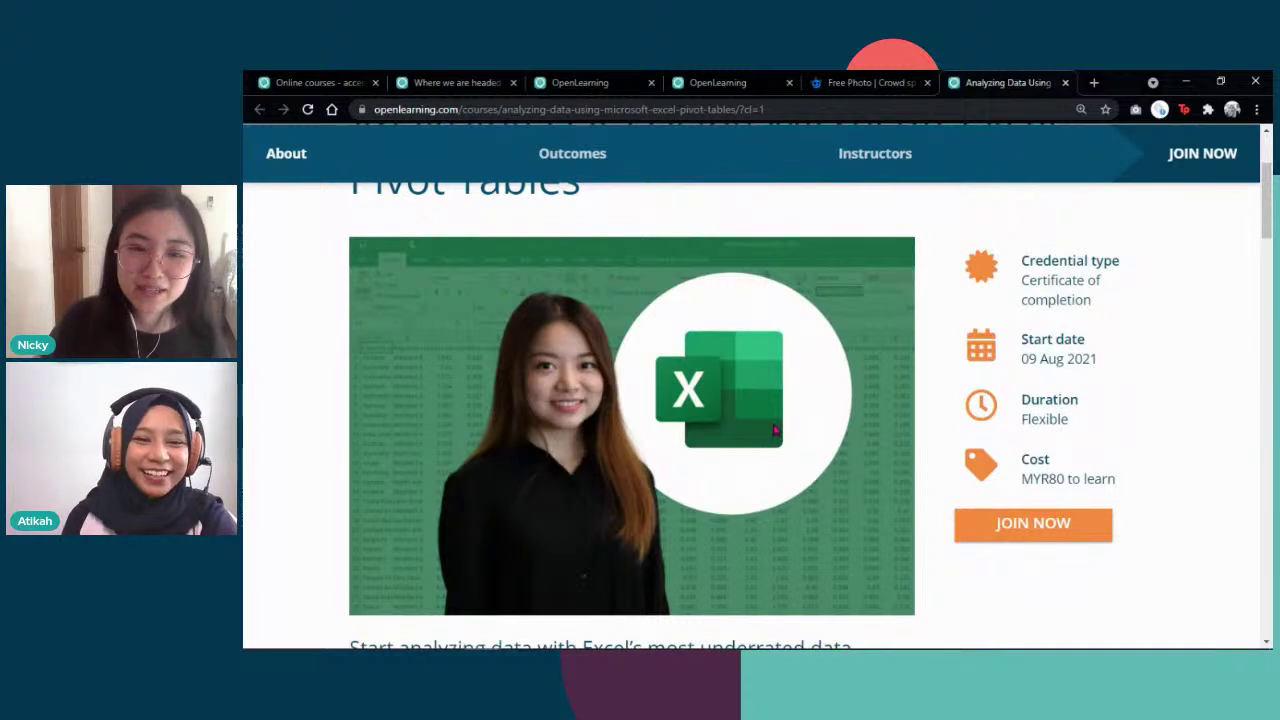
pyautogui.scroll(2, 775, 430)
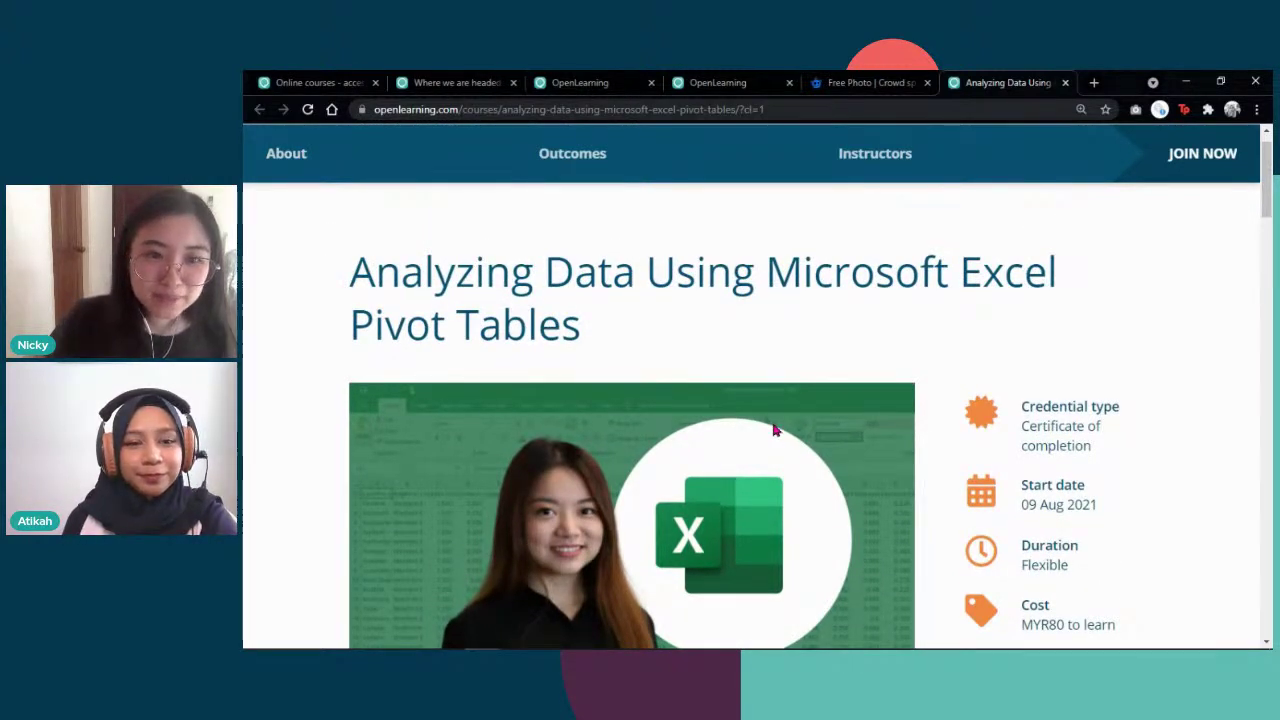
pyautogui.scroll(-1, 775, 430)
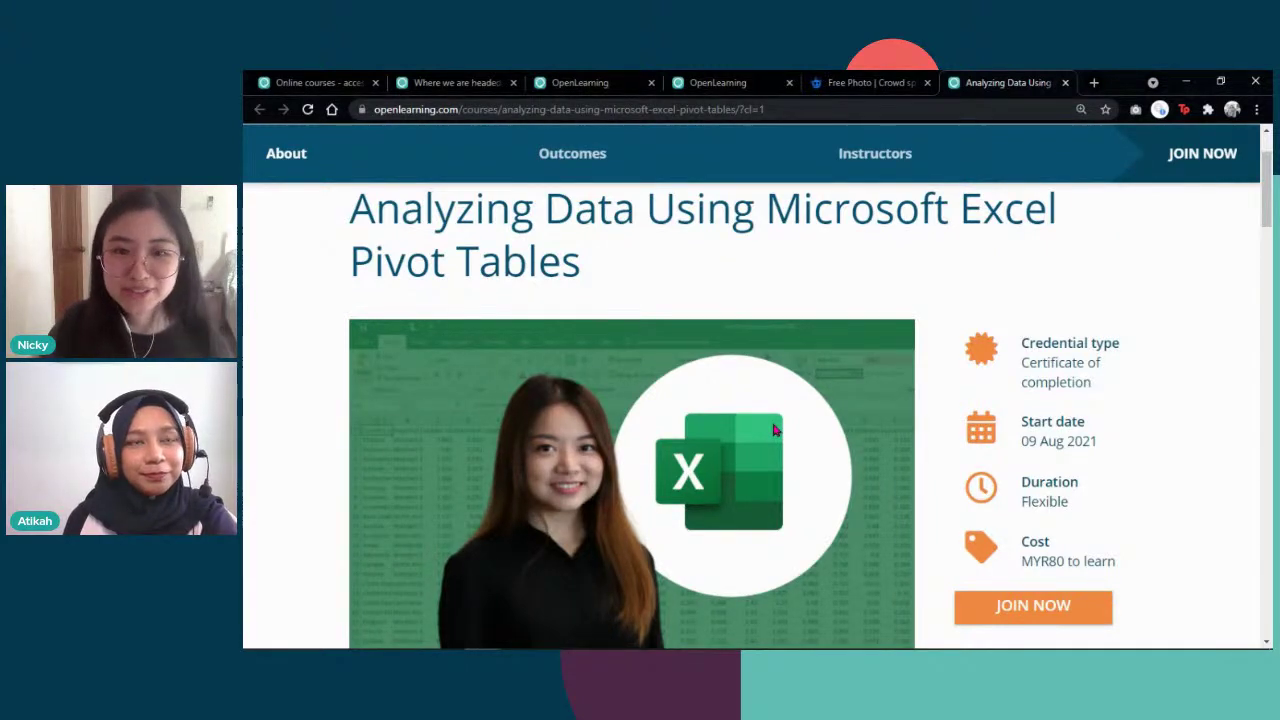
pyautogui.scroll(-1, 775, 430)
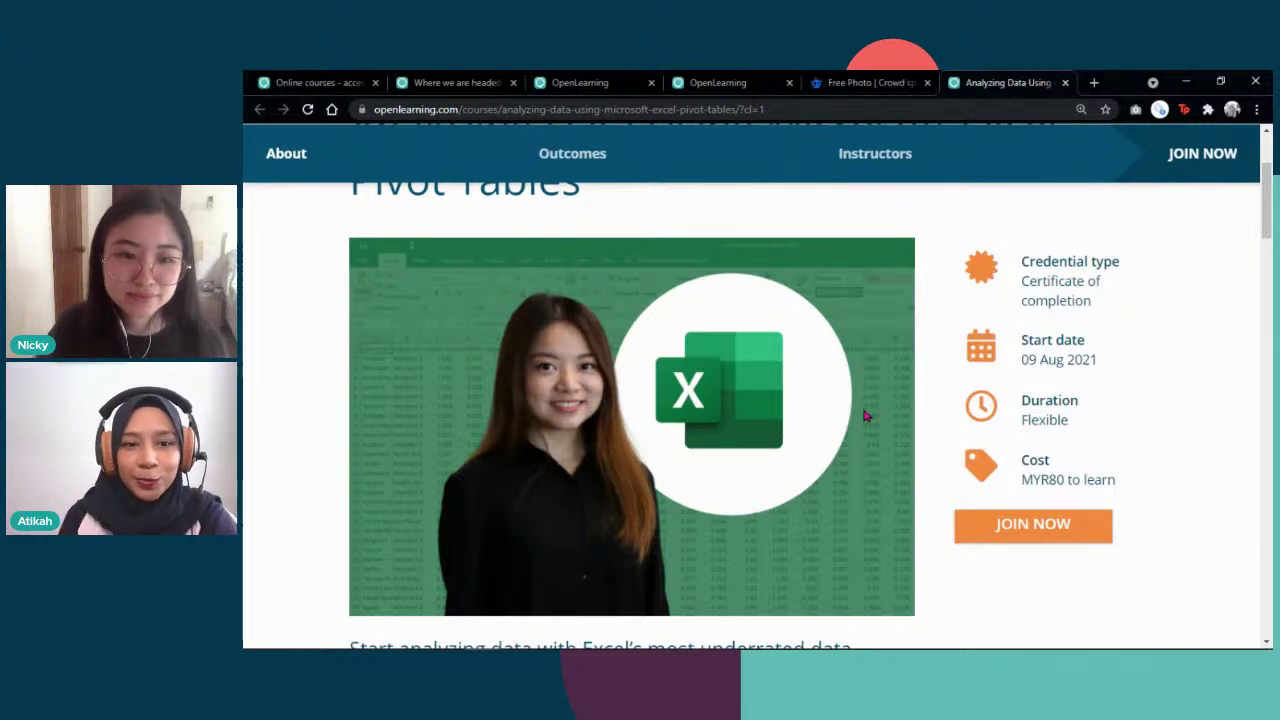
pyautogui.scroll(1, 890, 423)
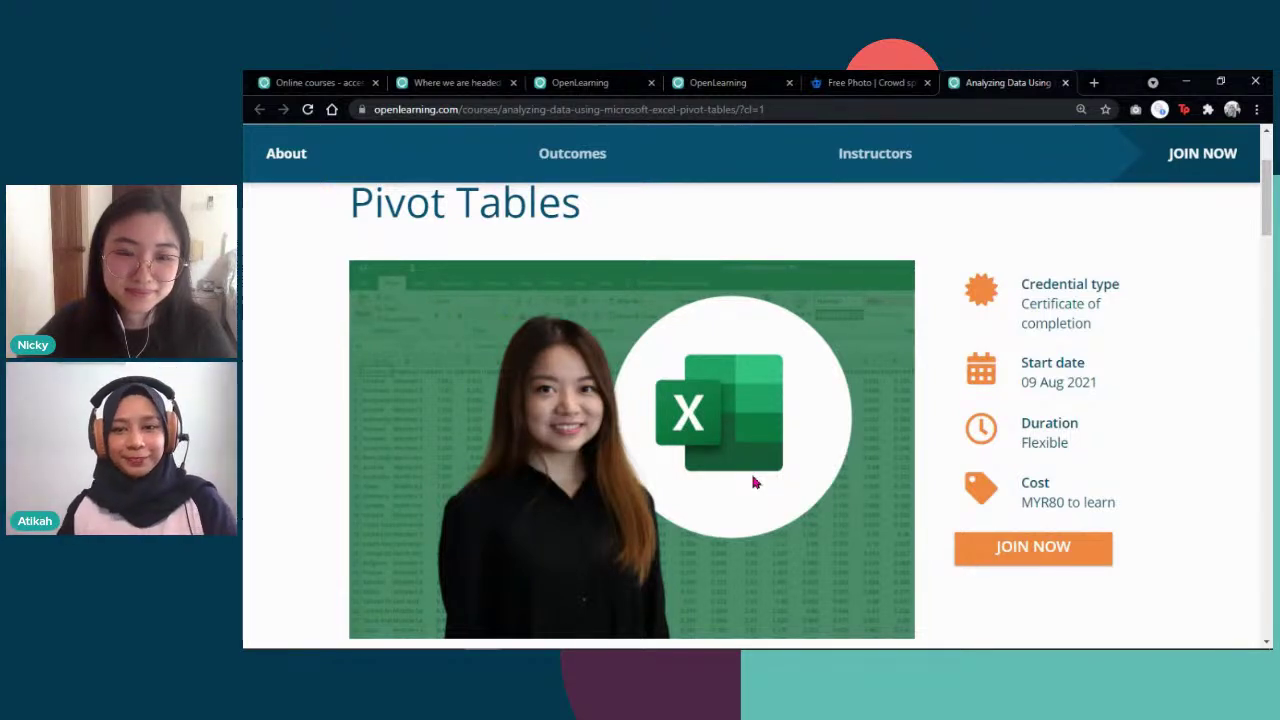
pyautogui.scroll(-1, 786, 400)
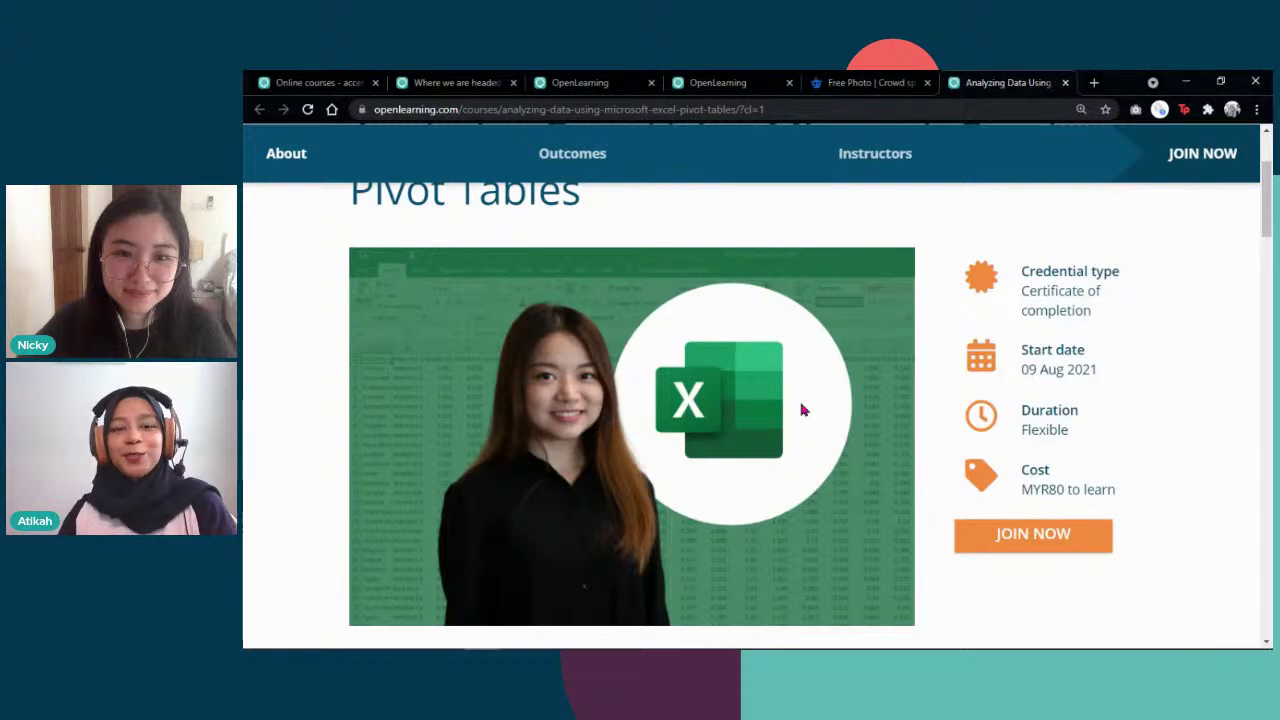
pyautogui.scroll(-5, 801, 409)
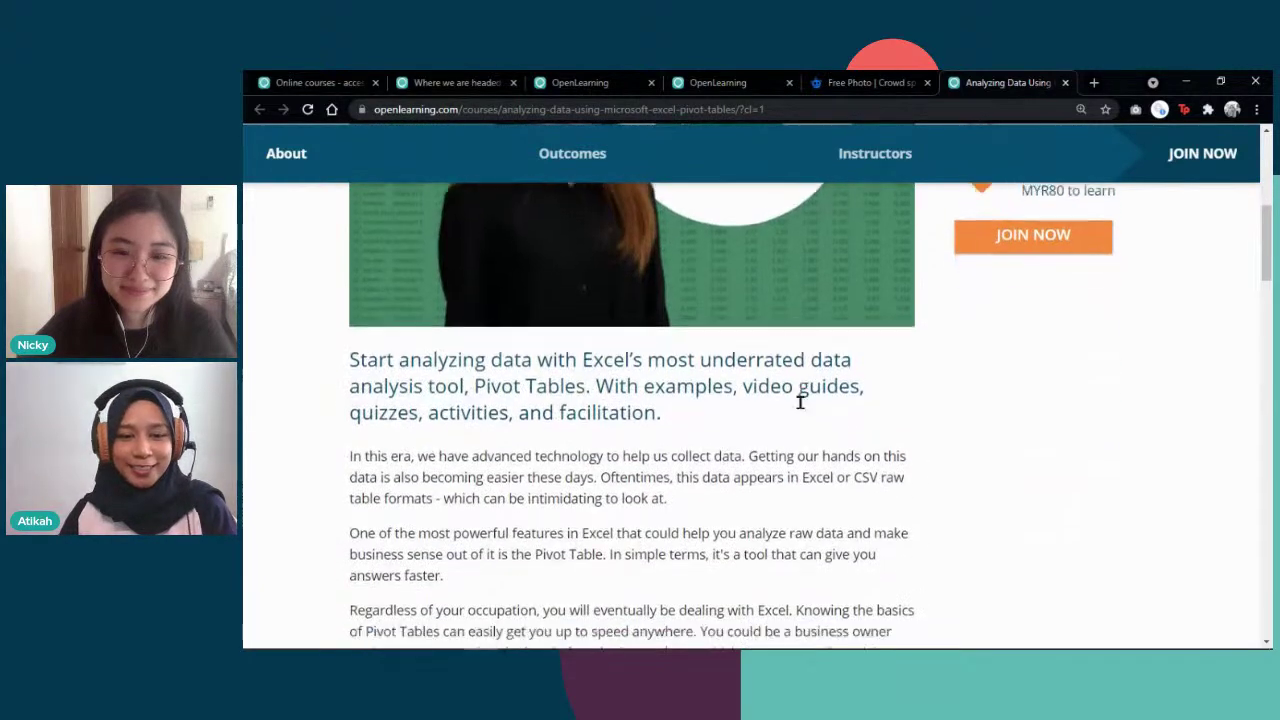
pyautogui.scroll(-3, 800, 401)
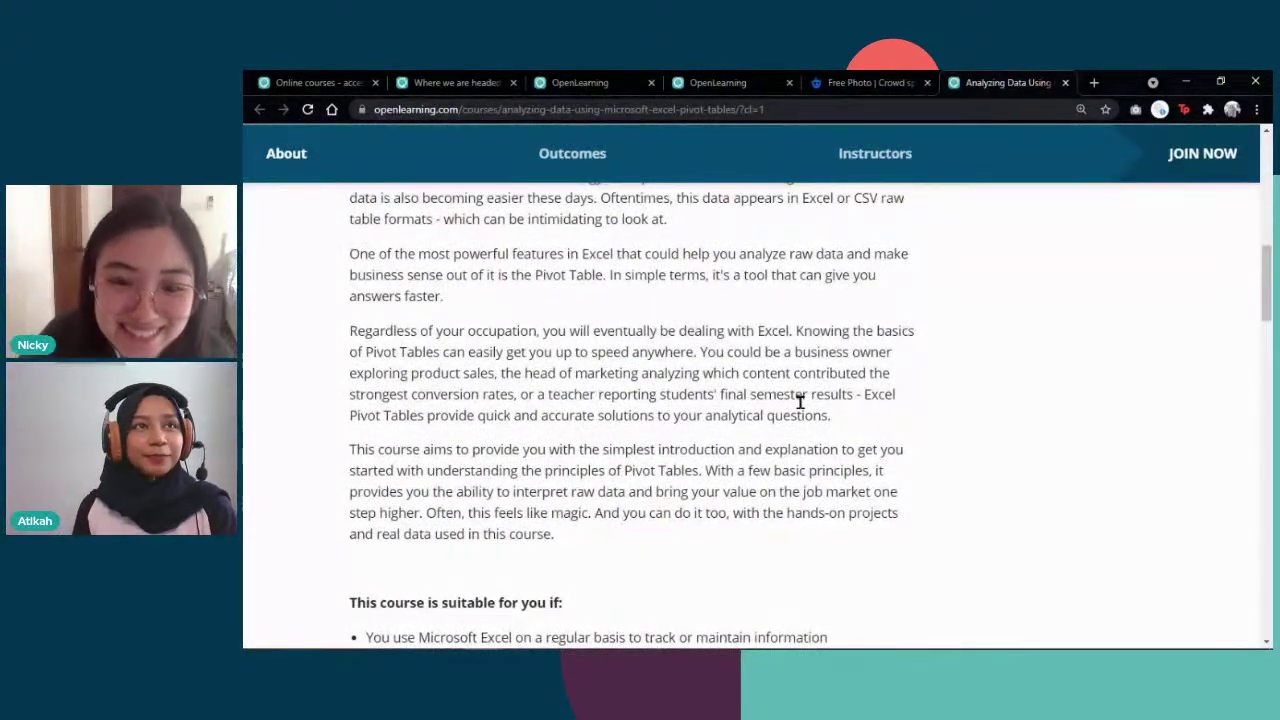
pyautogui.scroll(5, 800, 401)
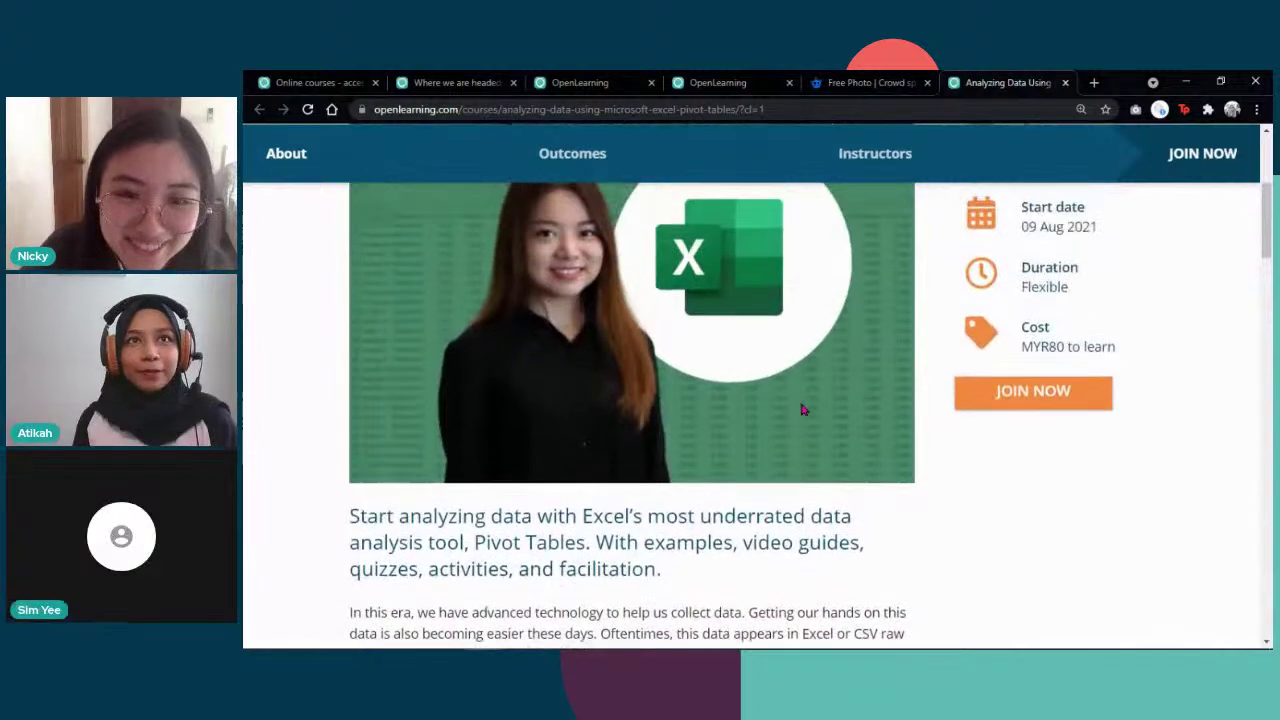
pyautogui.scroll(1, 801, 409)
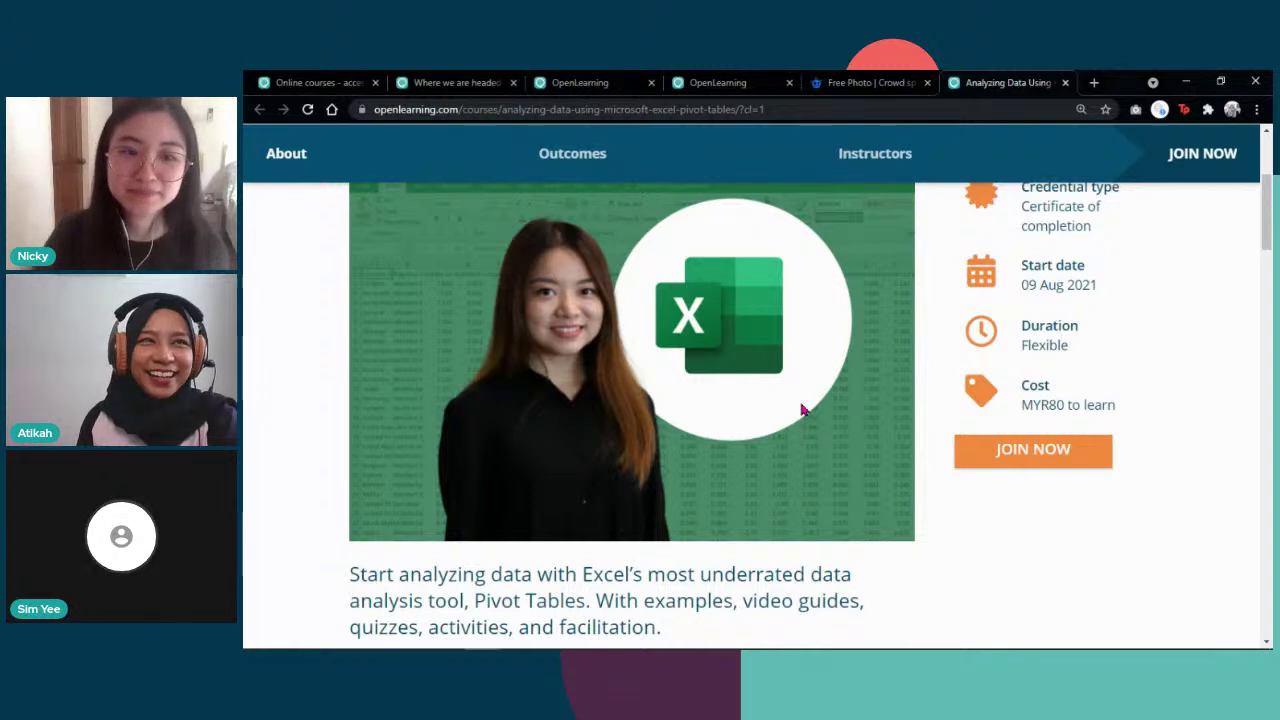
pyautogui.scroll(1, 801, 409)
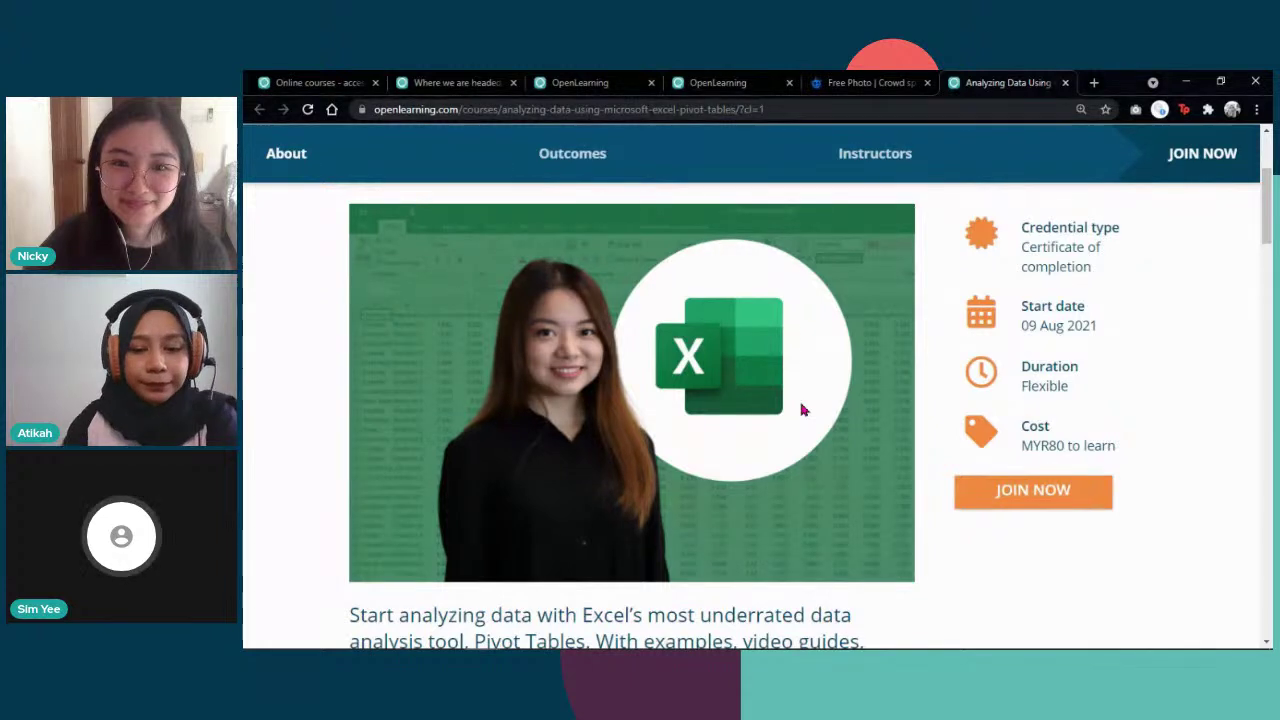
# Step: Lower the system volume to 30 and pause Spotify playback on the next track
pyautogui.press('XF86AudioLowerVolume')
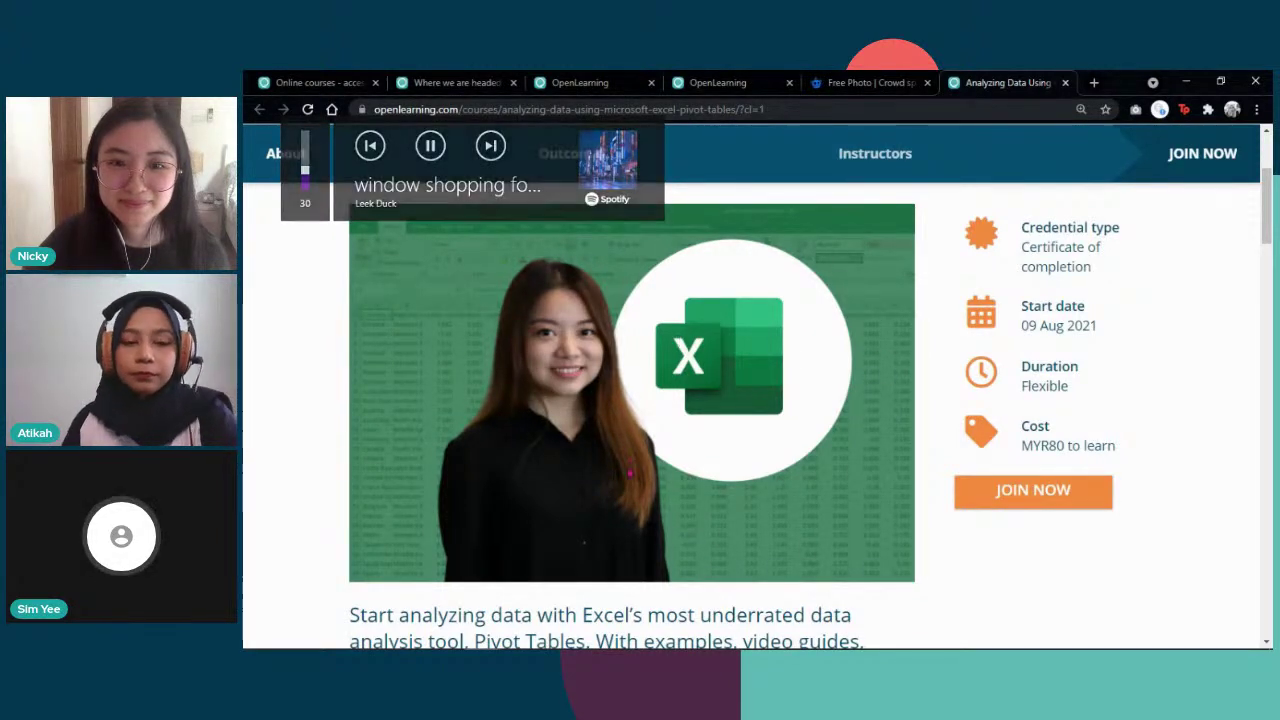
pyautogui.press('XF86AudioNext')
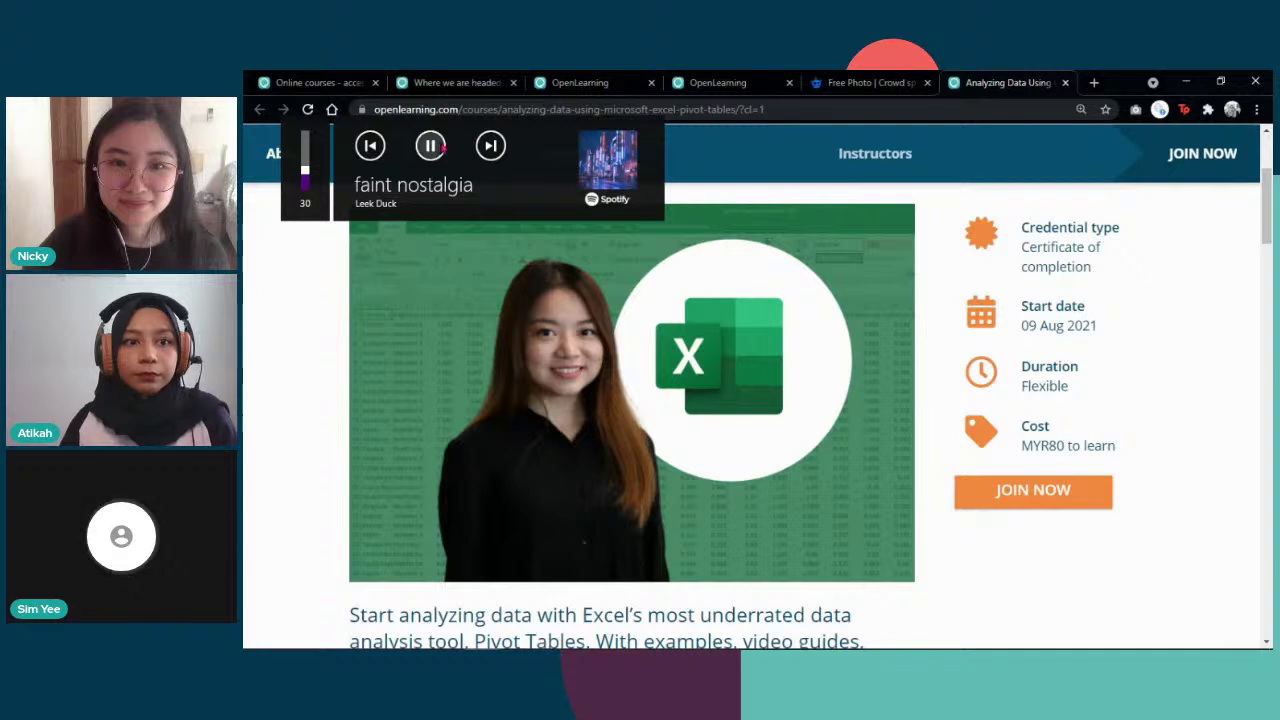
pyautogui.press('XF86AudioPlay')
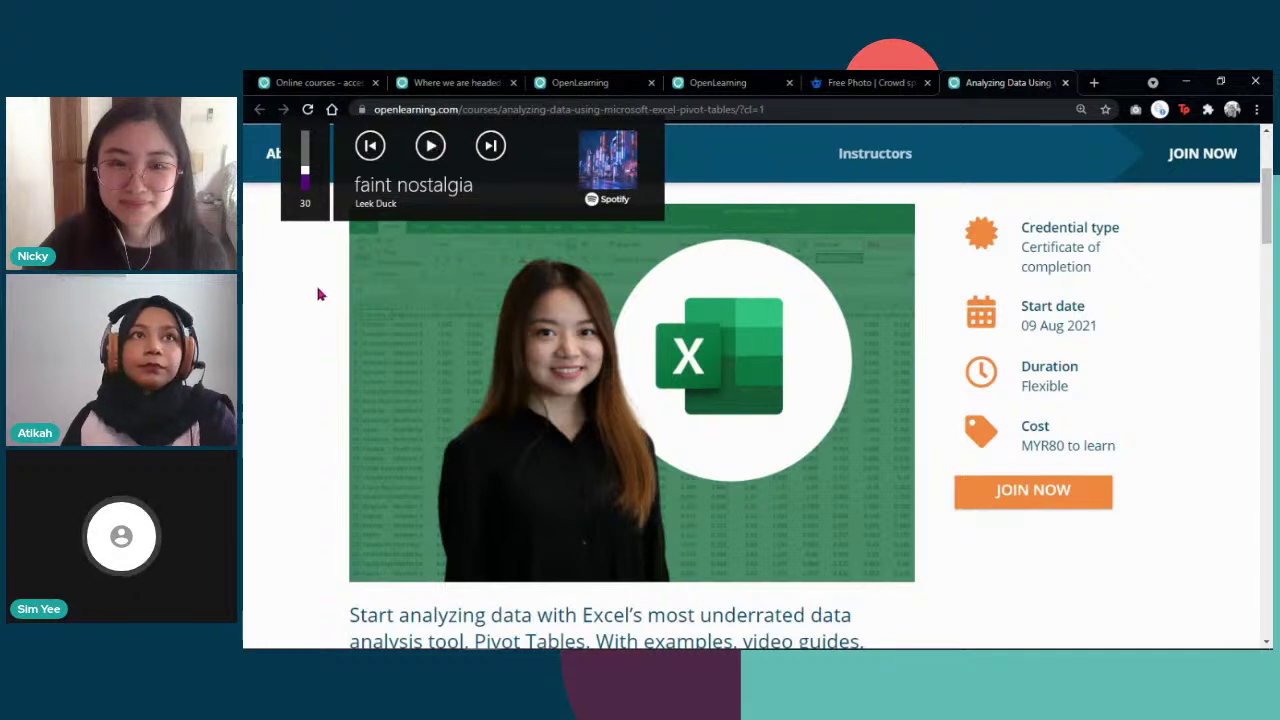
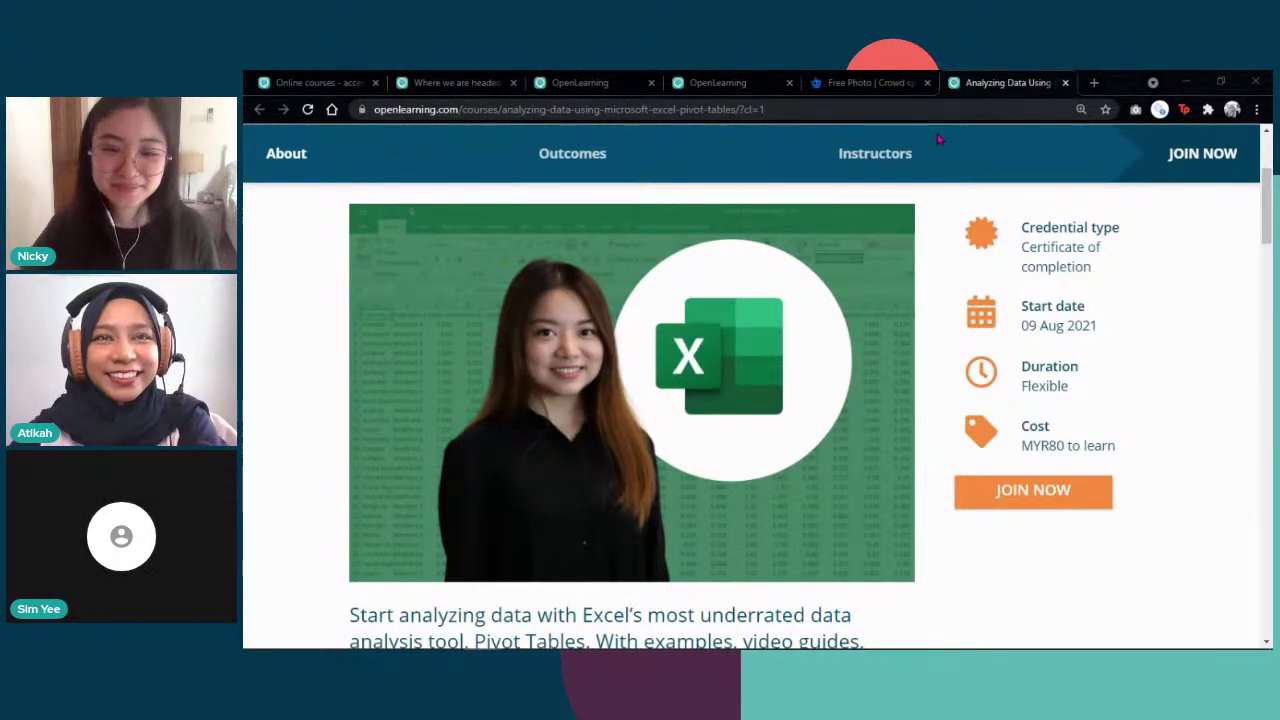
# Step: Close the Excel Pivot Tables course page and copy the attribution link for the Freepik trophy photo
pyautogui.scroll(-3, 823, 451)
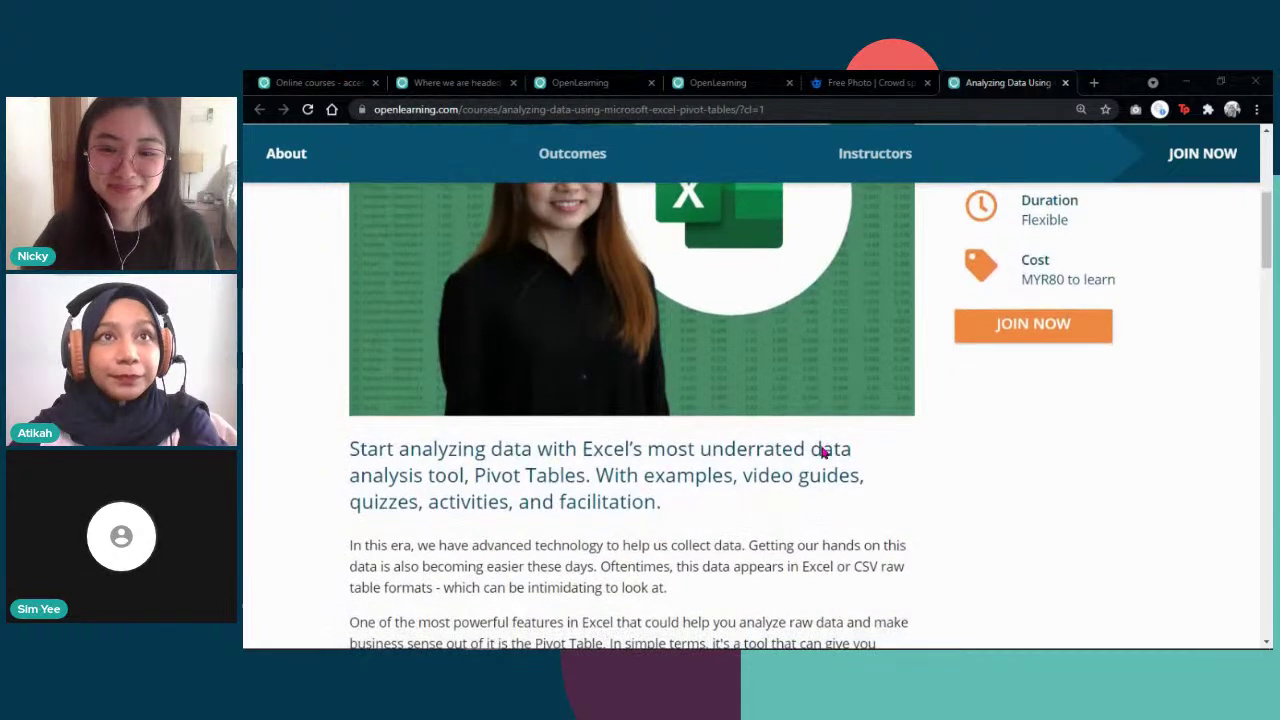
pyautogui.scroll(2, 823, 451)
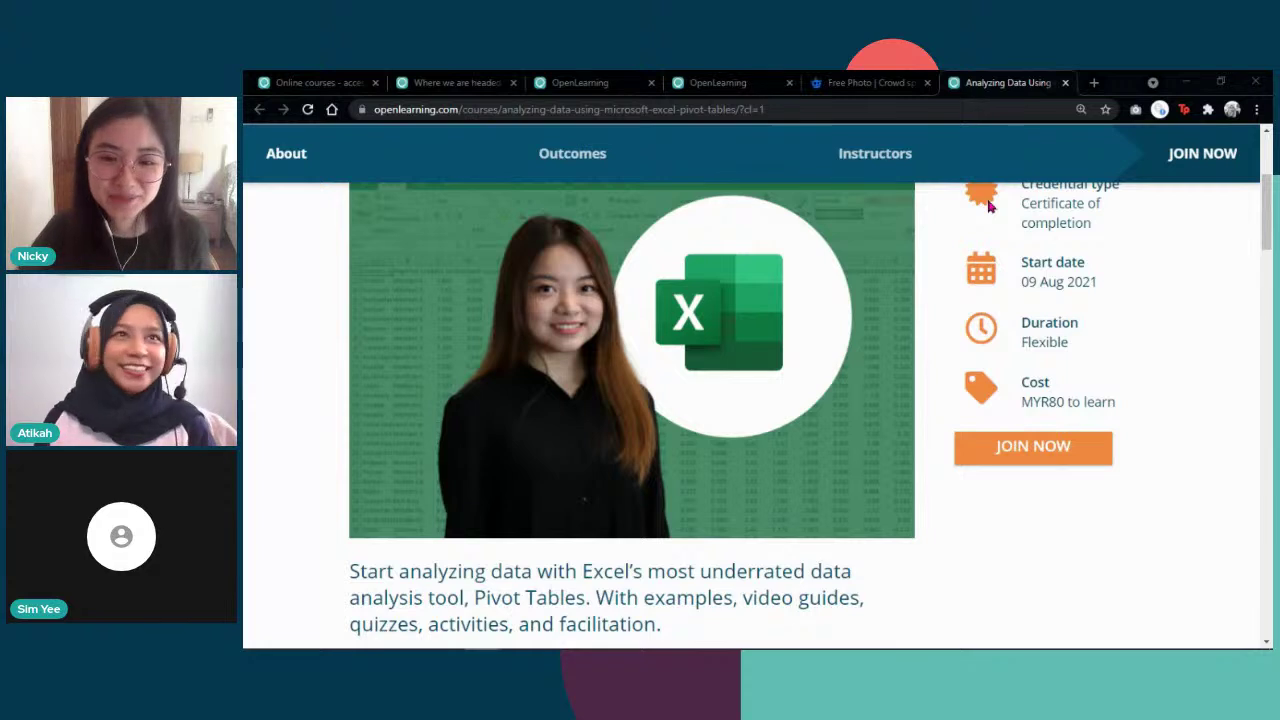
pyautogui.click(1066, 83)
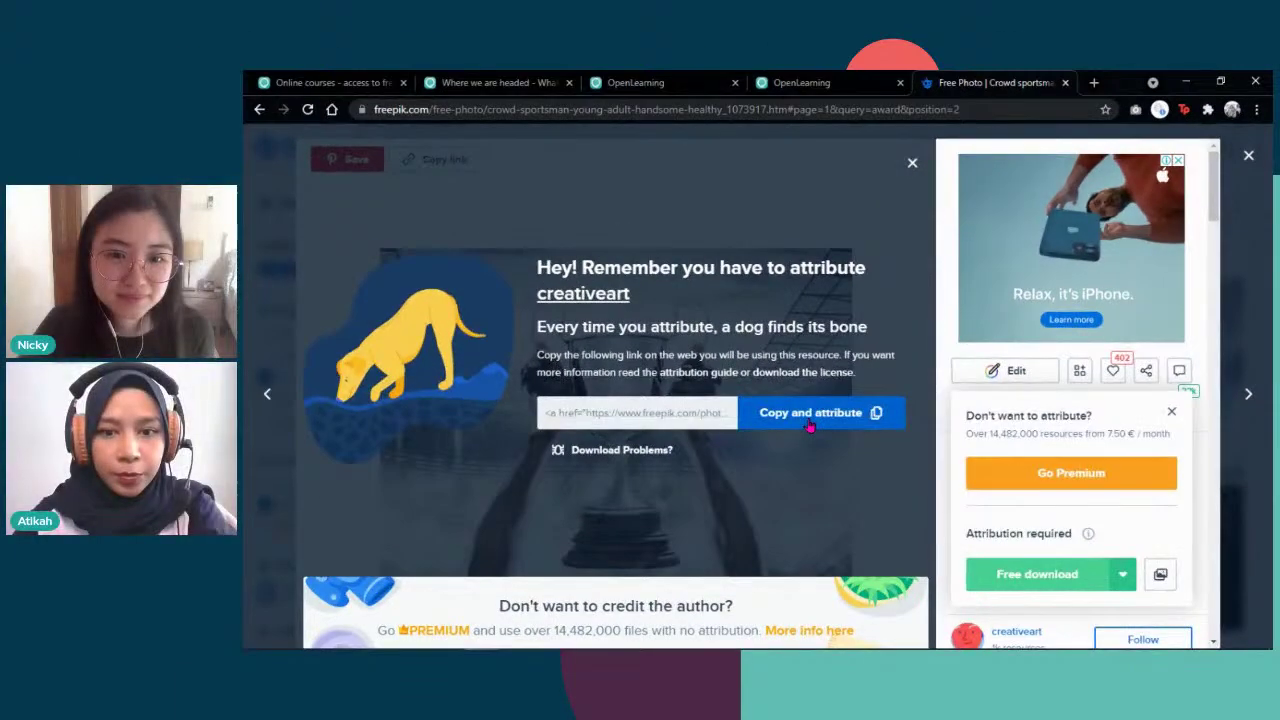
pyautogui.click(809, 423)
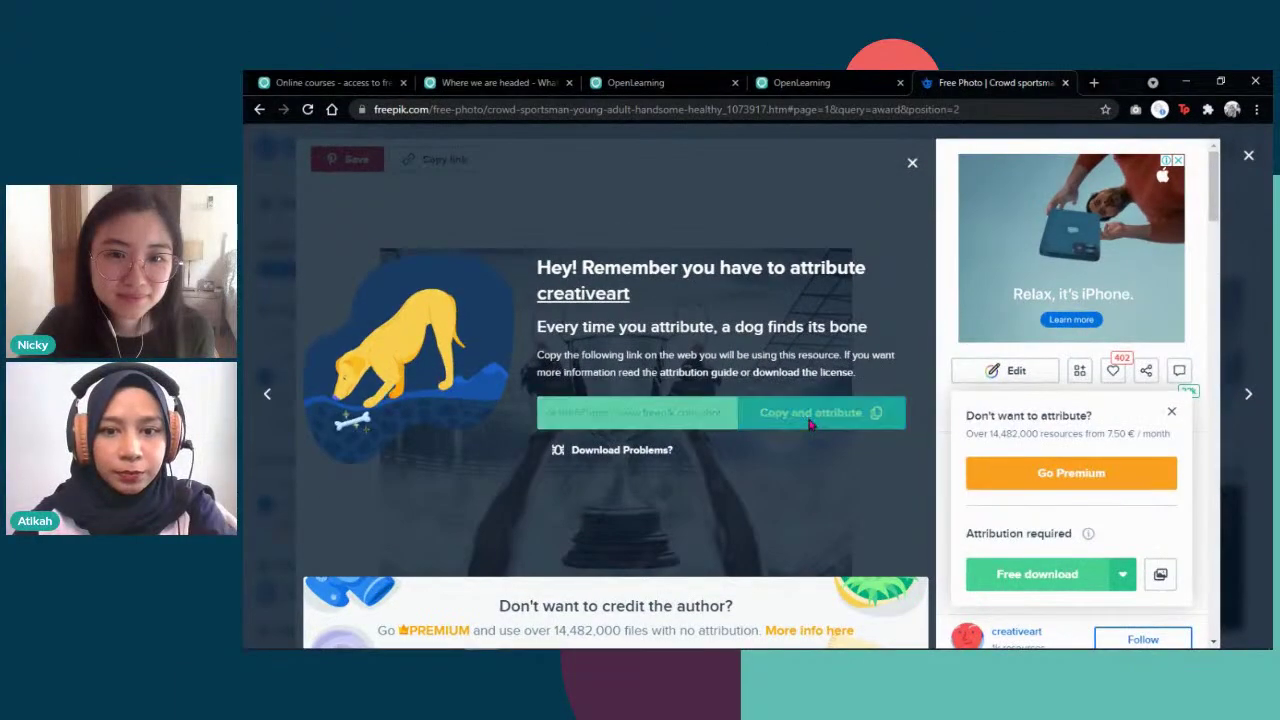
# Step: Return to the "Where we are headed" page editor and look over its header image and "Modules in the course:" section
pyautogui.click(489, 83)
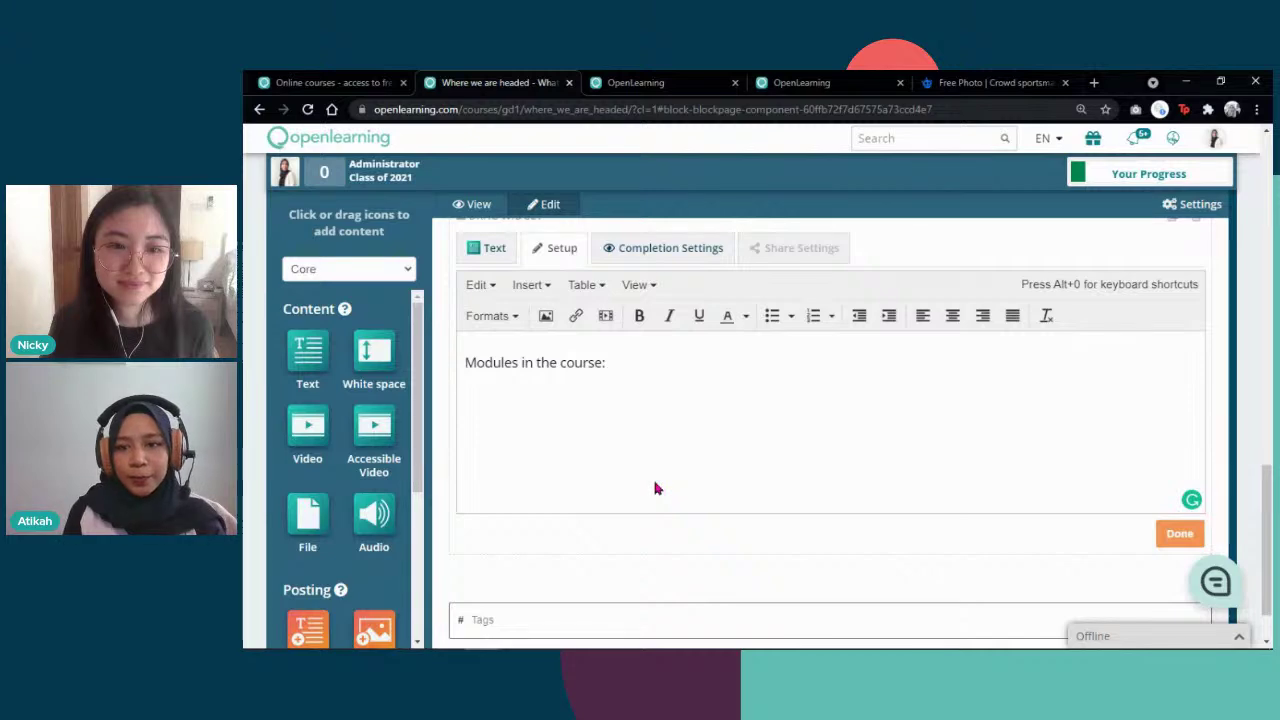
pyautogui.scroll(3, 655, 488)
pyautogui.scroll(10, 655, 488)
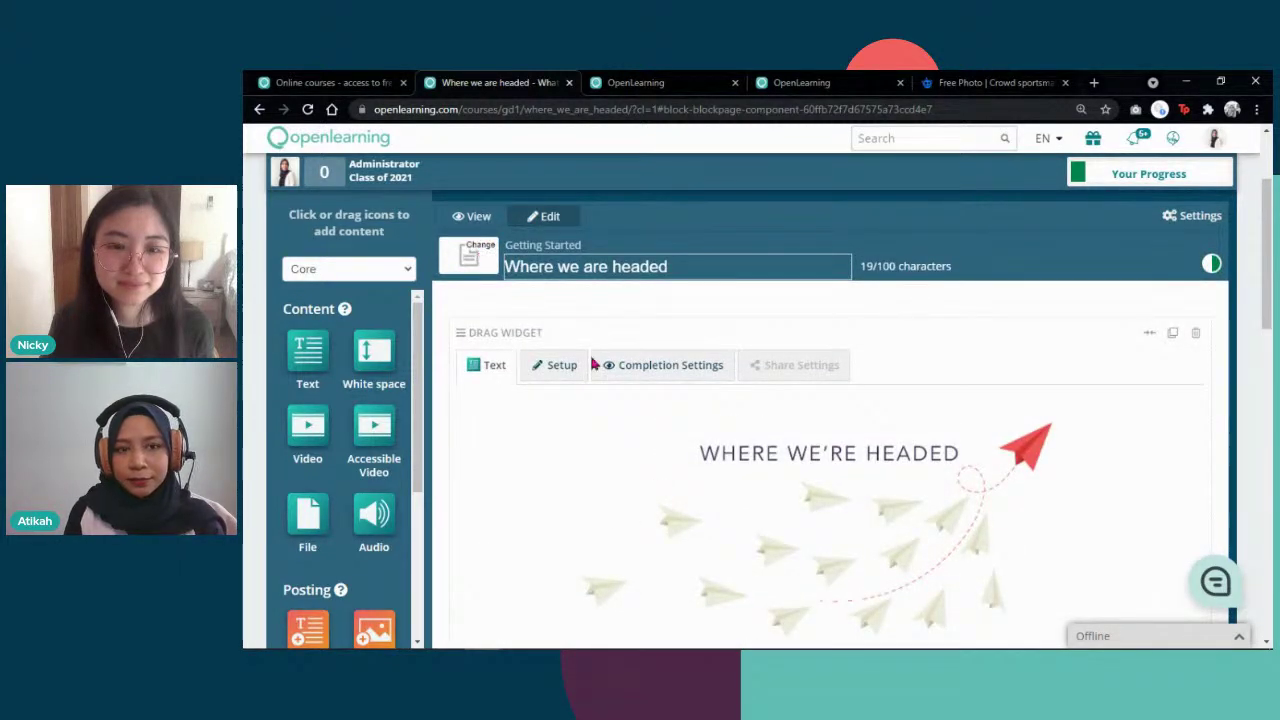
pyautogui.scroll(-2, 591, 364)
pyautogui.scroll(-6, 591, 364)
pyautogui.scroll(2, 591, 364)
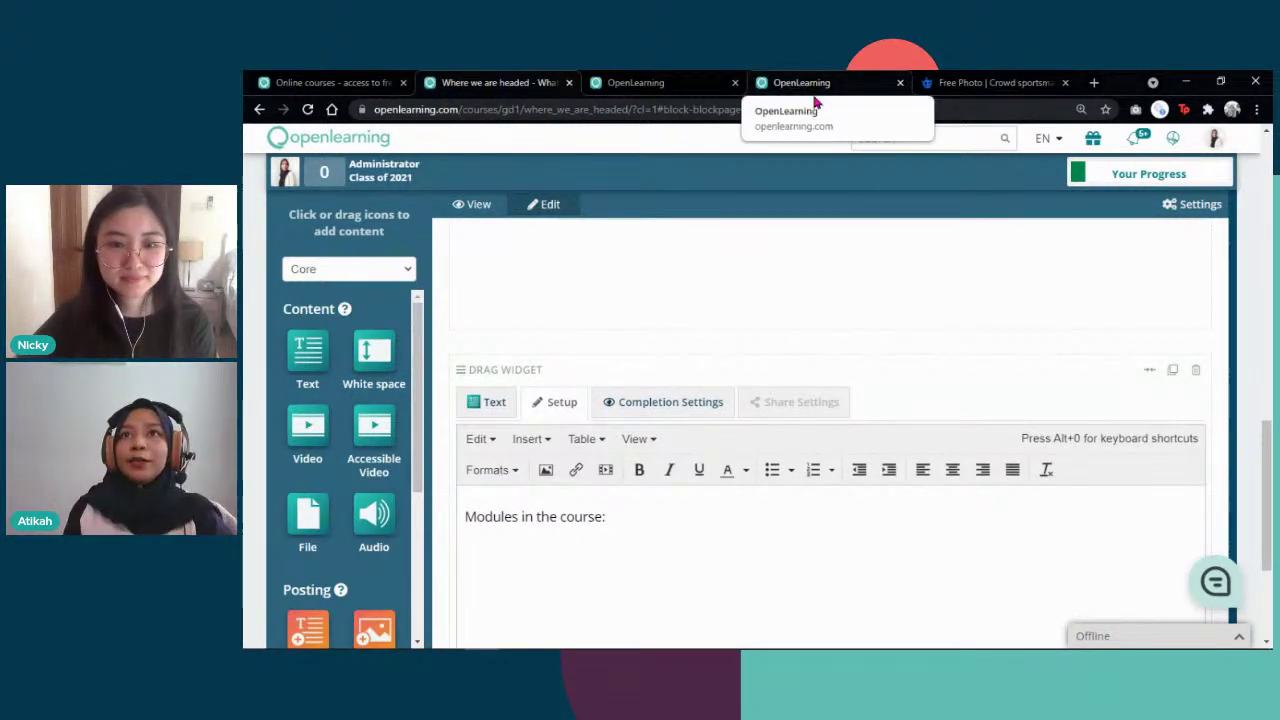
# Step: Close both OpenLearning statistics pages and the Freepik photo page, leaving the home page and the "Where we are headed" editor open
pyautogui.click(825, 100)
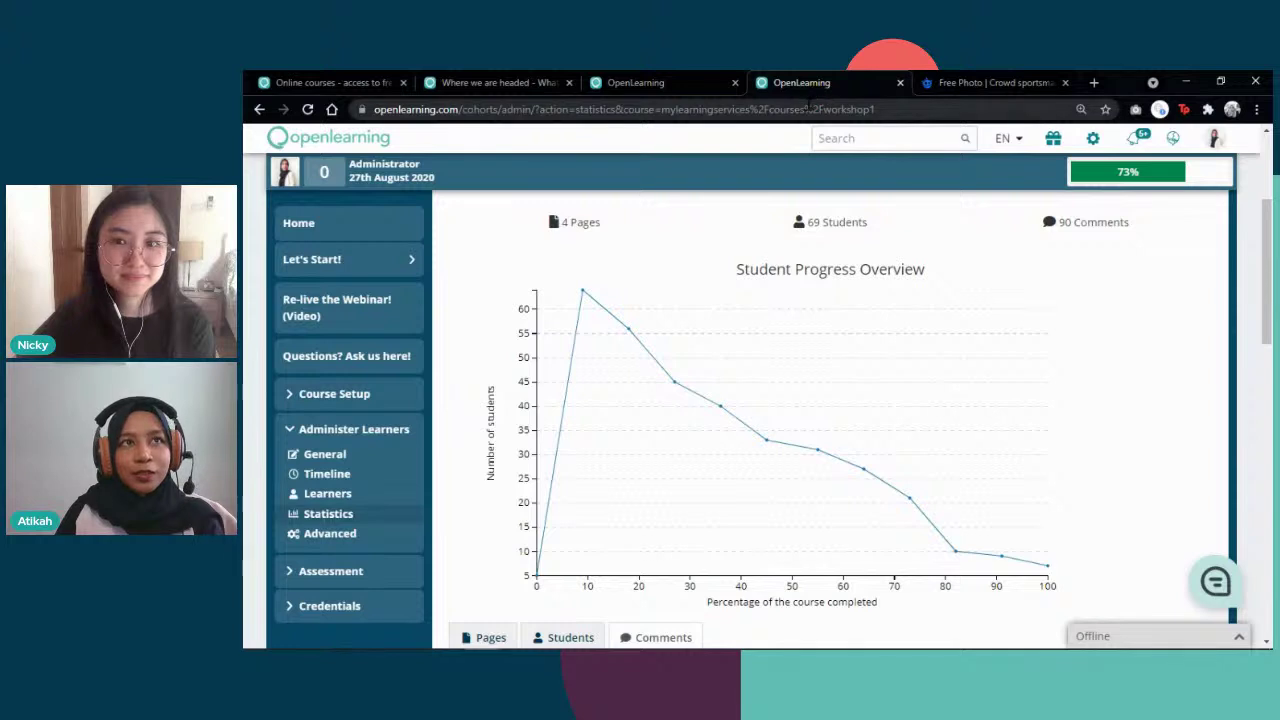
pyautogui.click(697, 97)
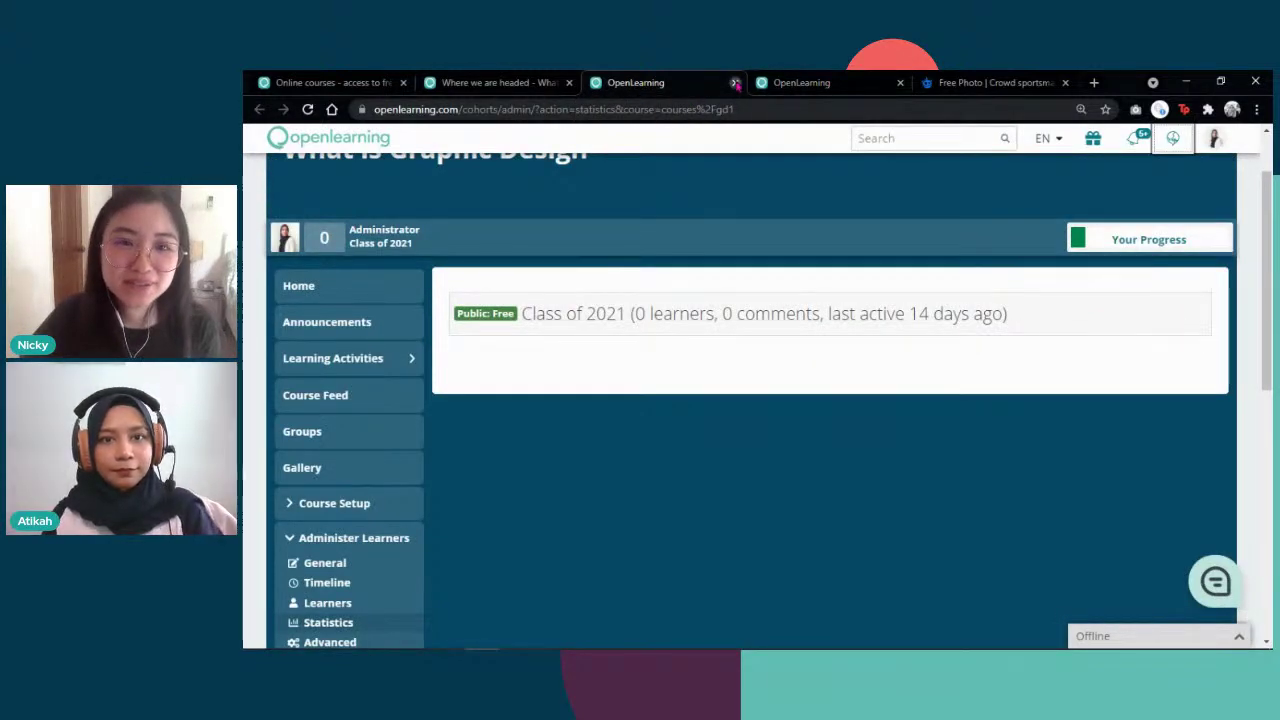
pyautogui.click(735, 82)
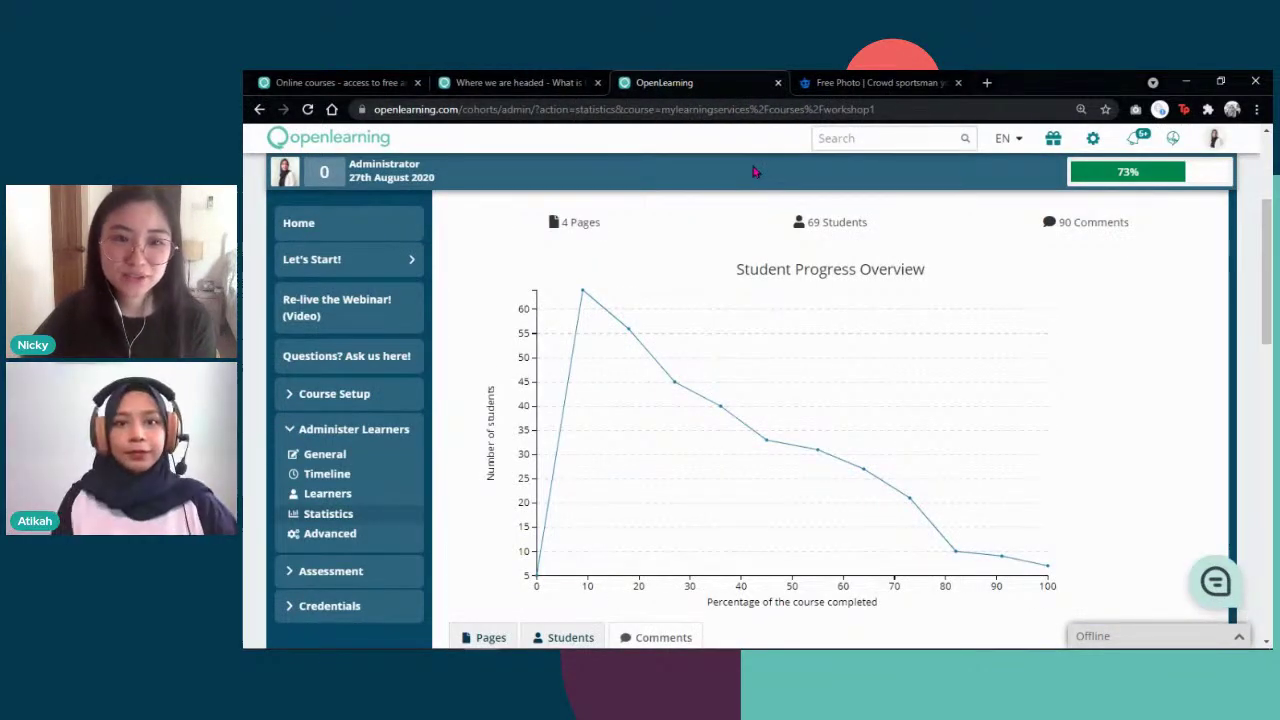
pyautogui.click(778, 83)
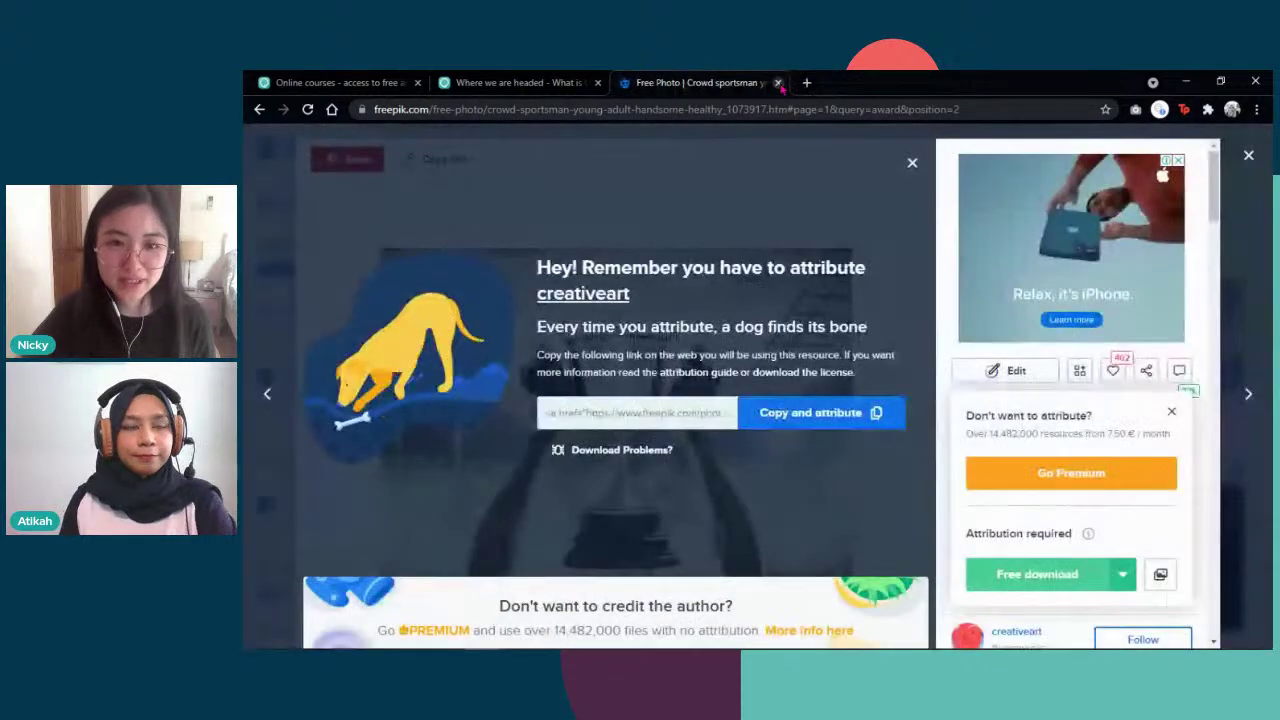
pyautogui.click(778, 83)
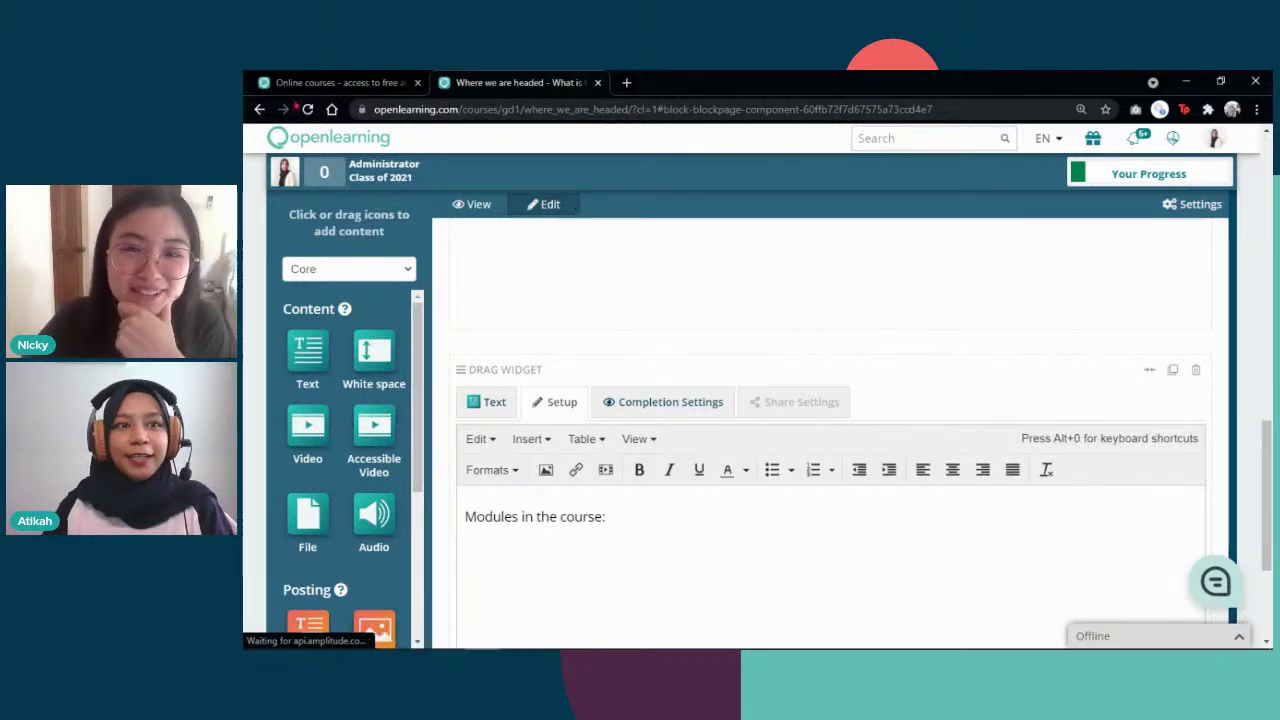
# Step: Search for "wira zero waste" from the OpenLearning home page
pyautogui.click(335, 82)
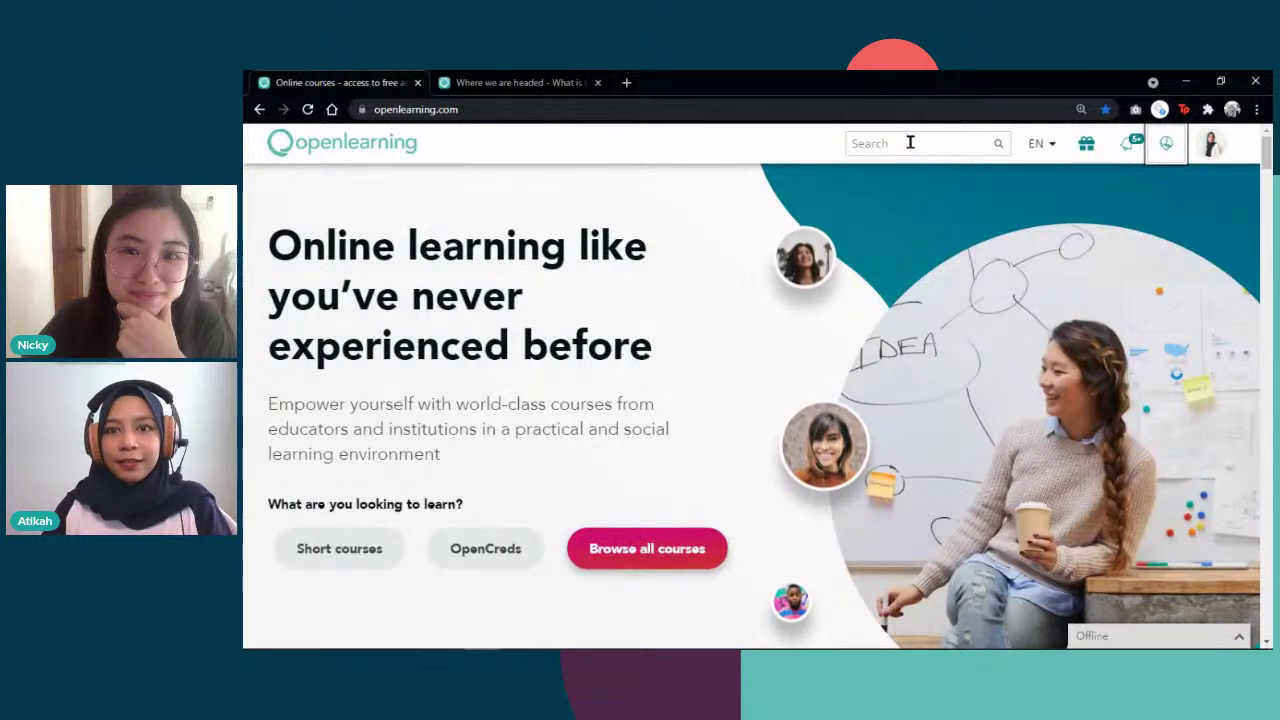
pyautogui.click(910, 143)
pyautogui.write('mira ze')
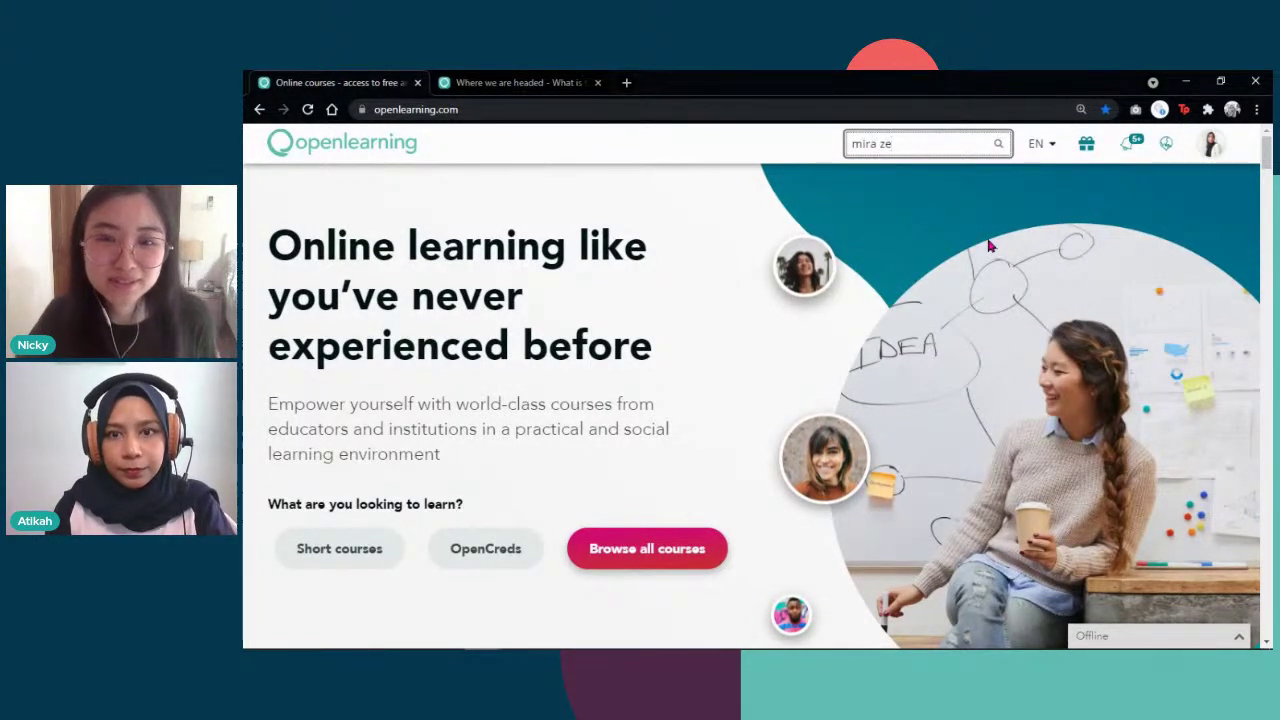
pyautogui.press('BackSpace')
pyautogui.press('BackSpace')
pyautogui.press('BackSpace')
pyautogui.press('BackSpace')
pyautogui.press('BackSpace')
pyautogui.press('BackSpace')
pyautogui.press('BackSpace')
pyautogui.write('wira zero waste')
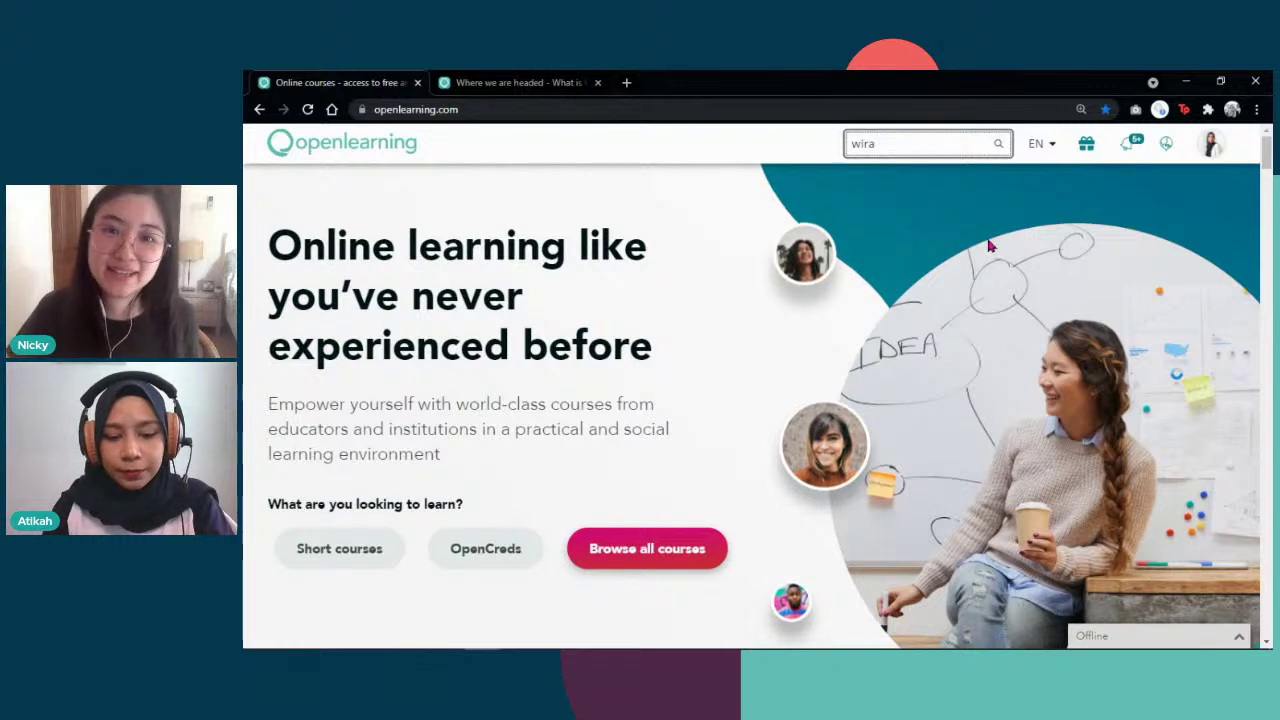
pyautogui.press('Return')
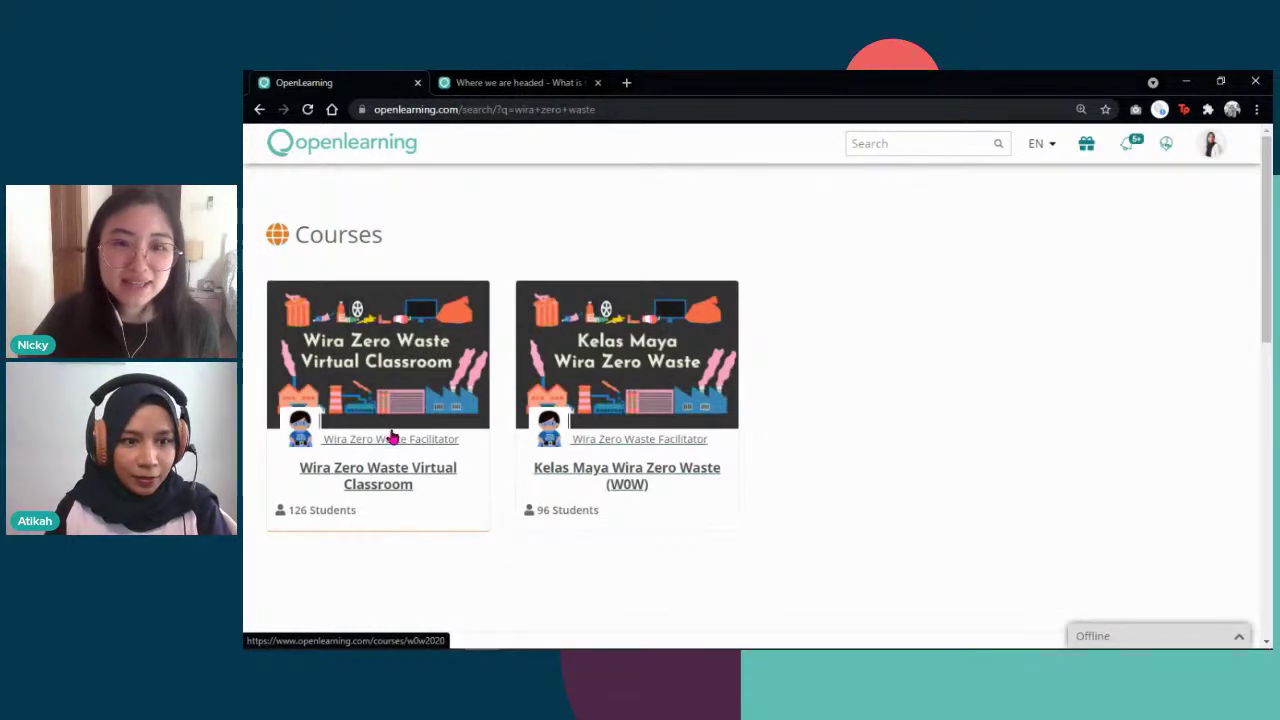
# Step: Open the "Wira Zero Waste Virtual Classroom" course landing page and examine its banner and course details
pyautogui.click(418, 484)
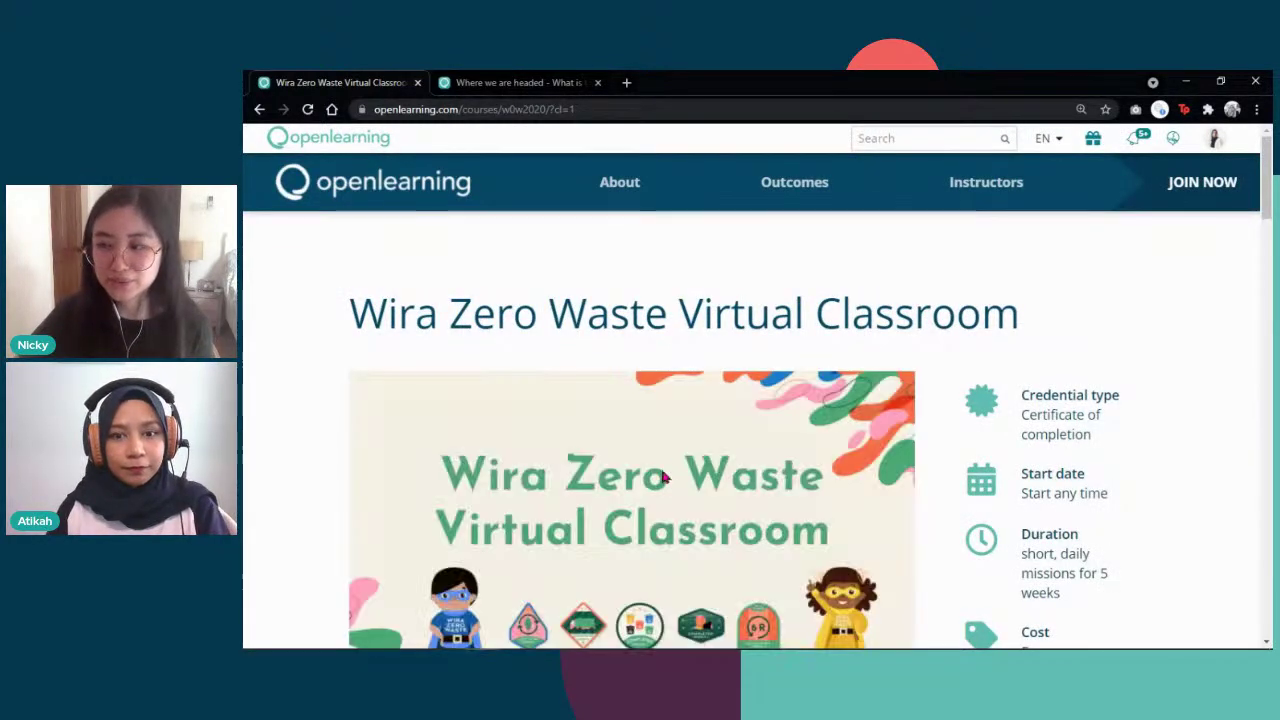
pyautogui.scroll(-1, 698, 440)
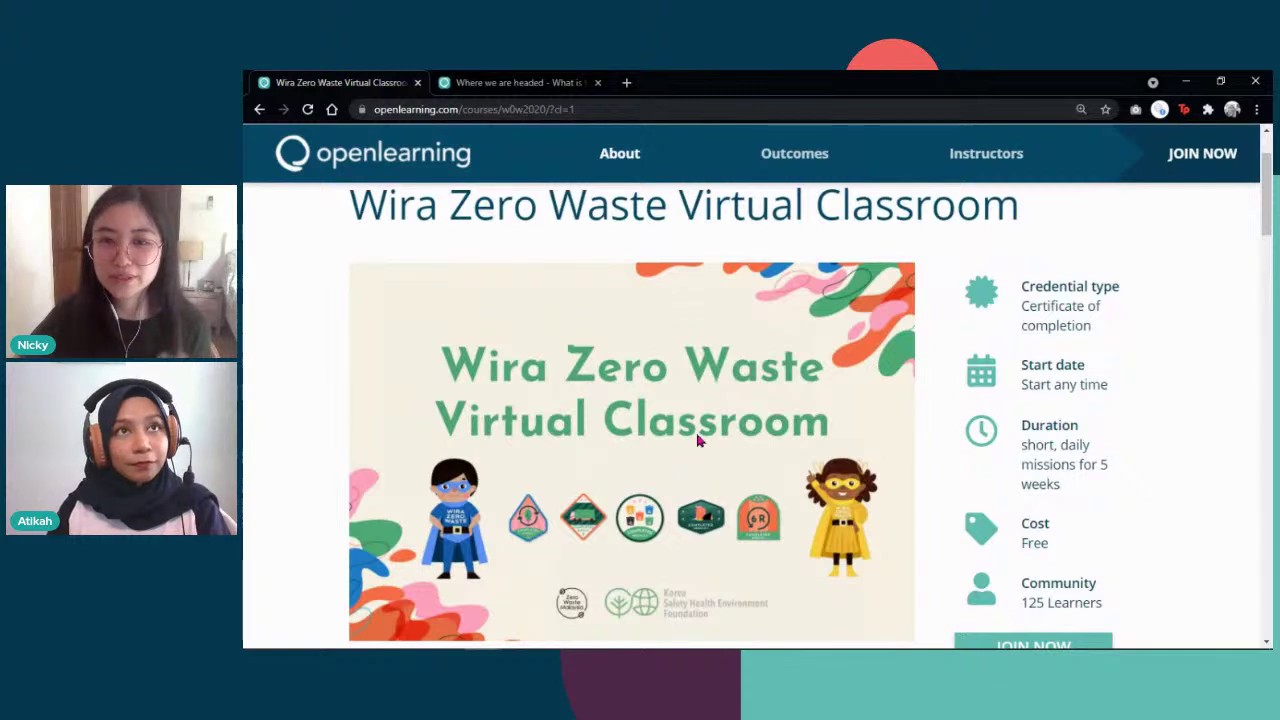